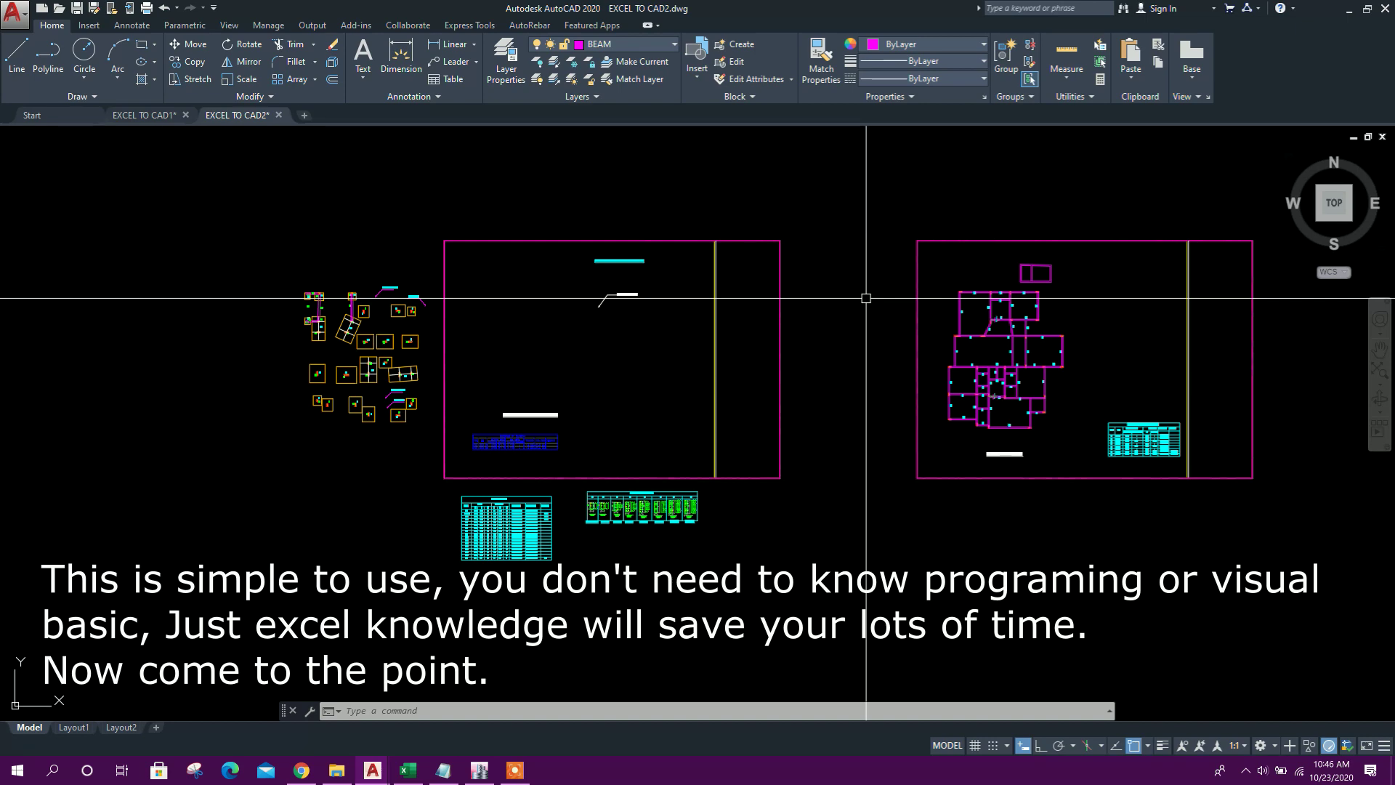
{"action": "left_click_drag", "start_coordinate": [725, 526], "coordinate": [728, 576]}
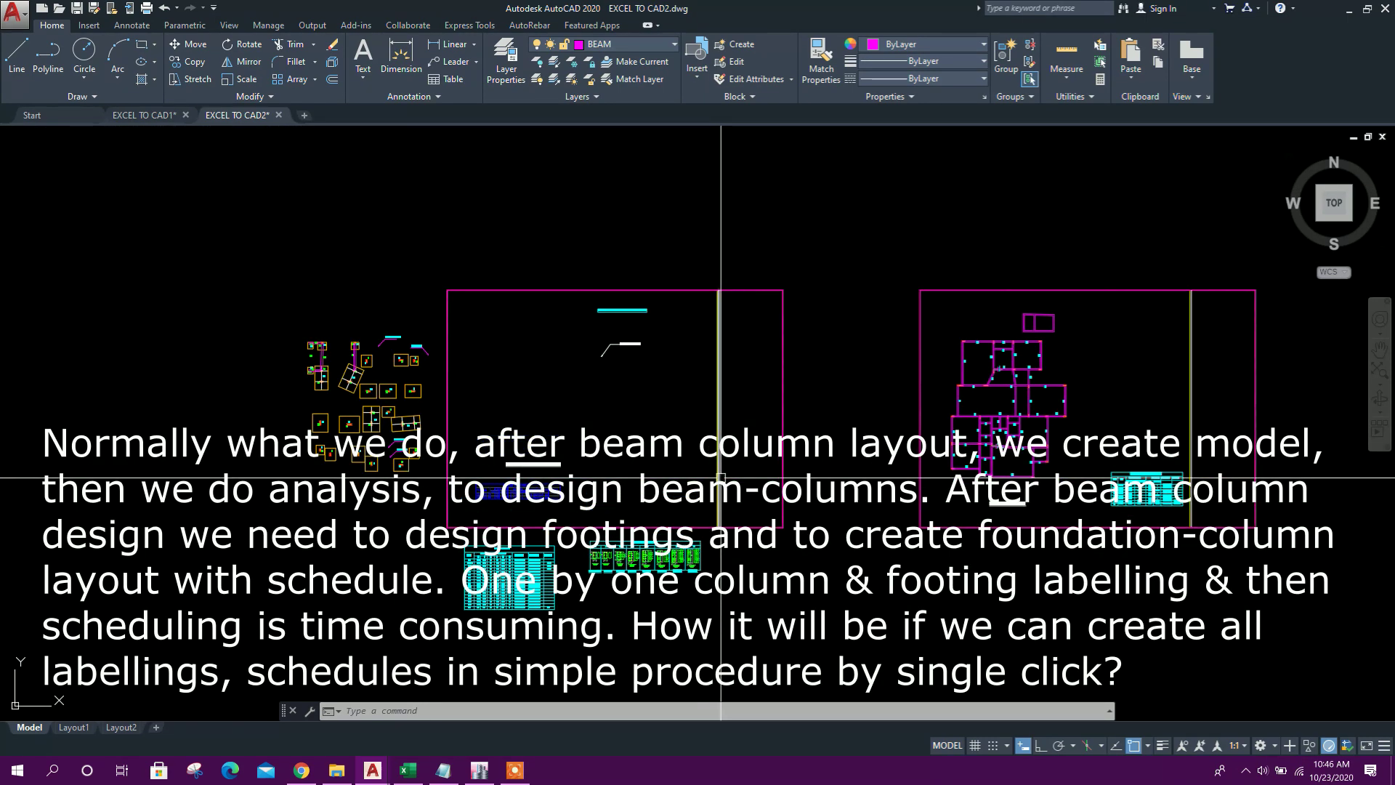
{"action": "left_click_drag", "start_coordinate": [845, 468], "coordinate": [727, 469]}
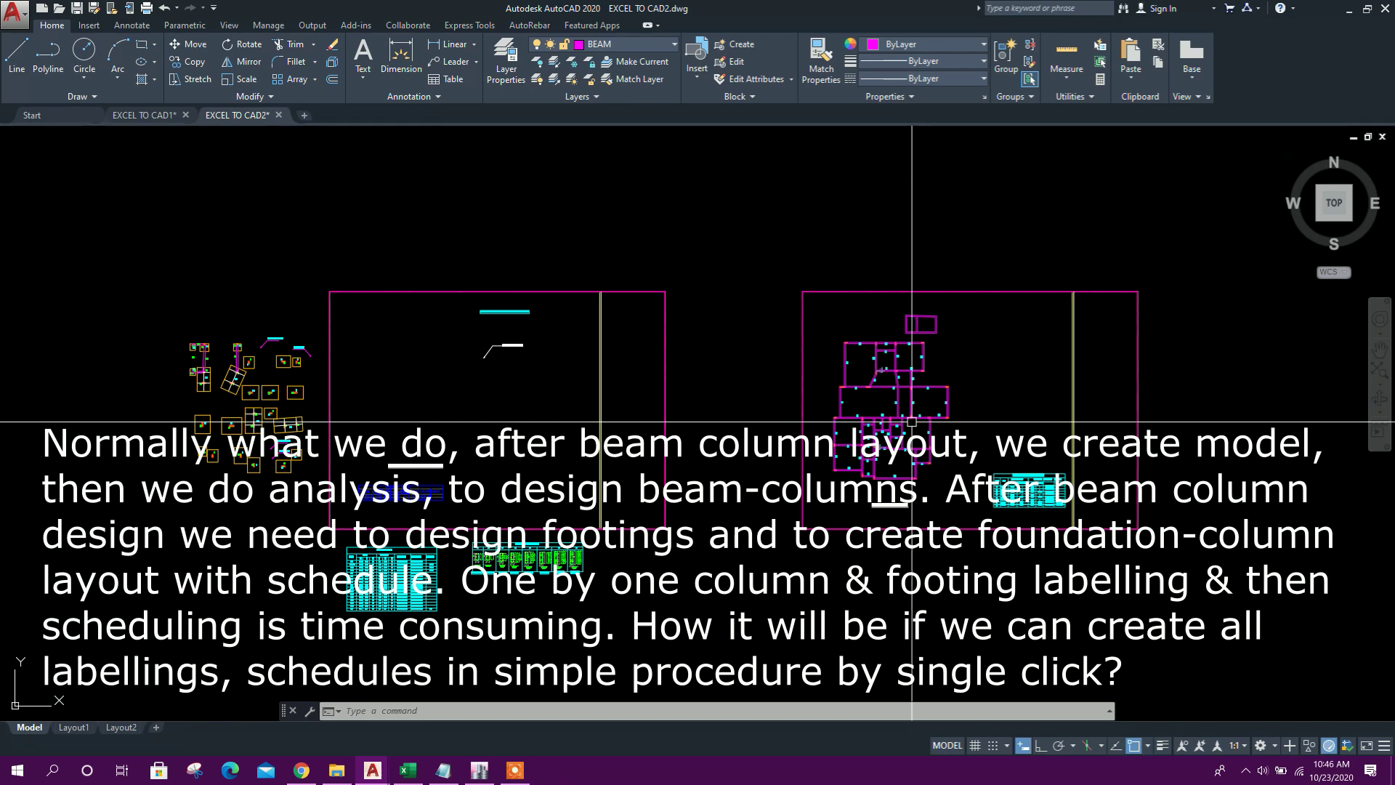
{"action": "mouse_move", "coordinate": [908, 431]}
{"action": "left_mouse_down"}
{"action": "mouse_move", "coordinate": [903, 409]}
{"action": "mouse_move", "coordinate": [878, 429]}
{"action": "mouse_move", "coordinate": [891, 420]}
{"action": "mouse_move", "coordinate": [889, 441]}
{"action": "left_mouse_up"}
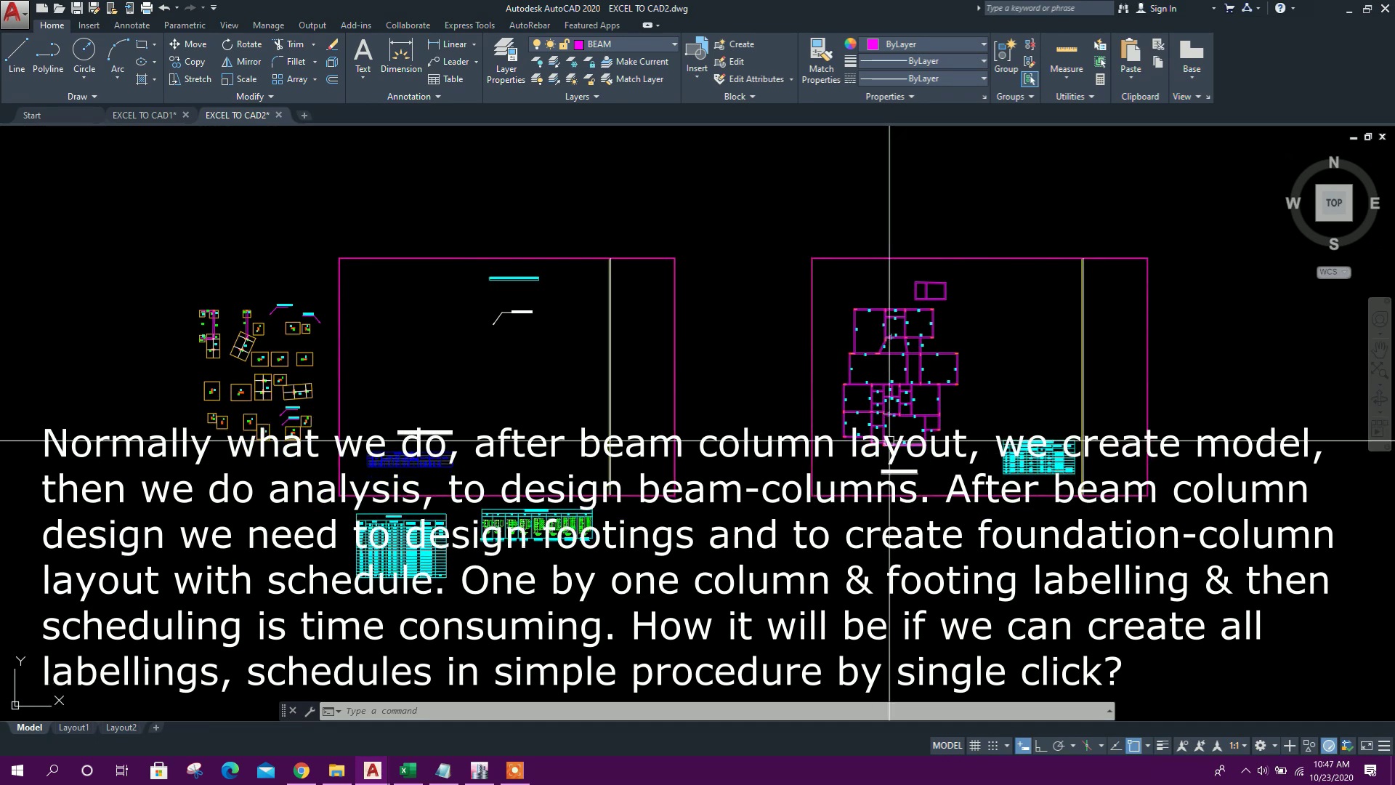
{"action": "mouse_move", "coordinate": [885, 440]}
{"action": "left_mouse_down"}
{"action": "mouse_move", "coordinate": [886, 416]}
{"action": "mouse_move", "coordinate": [881, 438]}
{"action": "mouse_move", "coordinate": [897, 421]}
{"action": "left_mouse_up"}
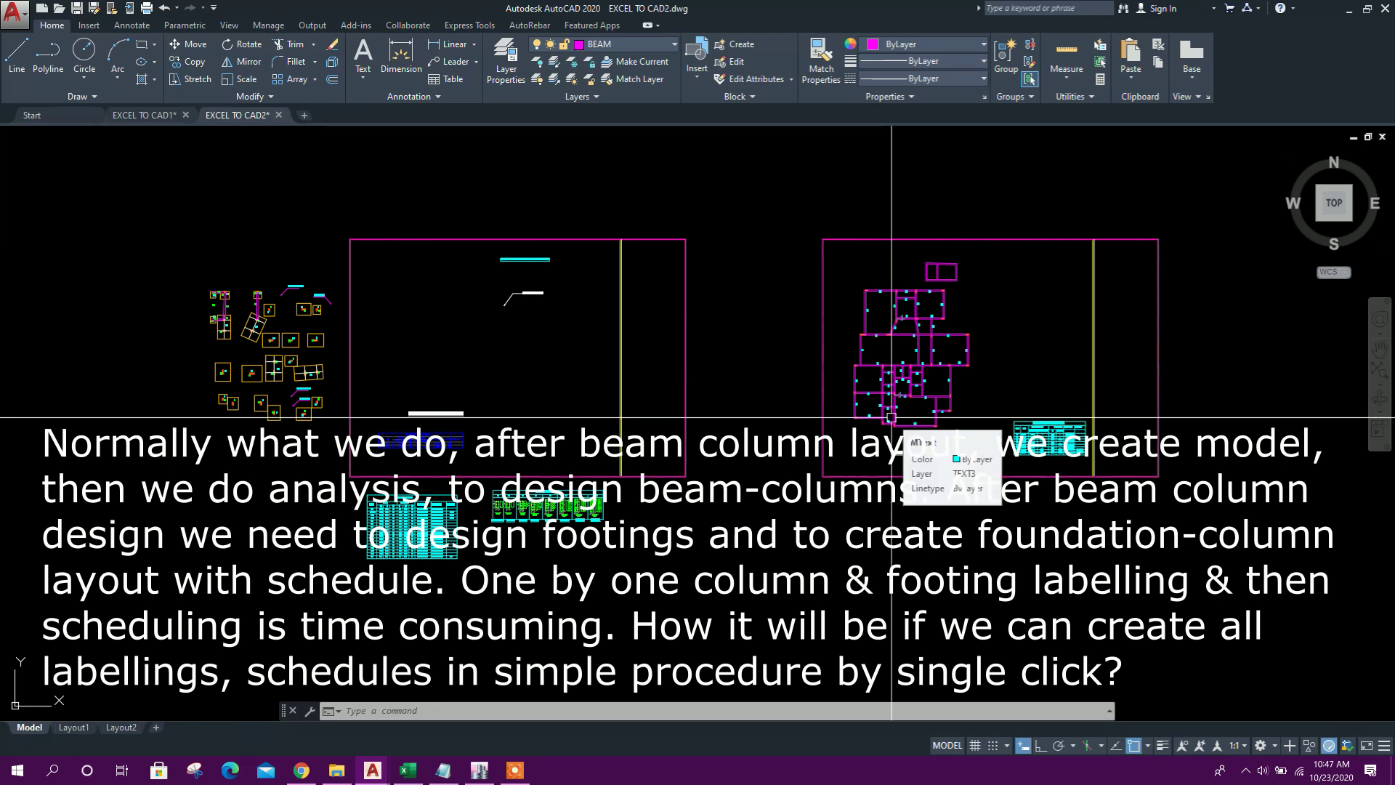
{"action": "left_click_drag", "start_coordinate": [891, 417], "coordinate": [912, 429]}
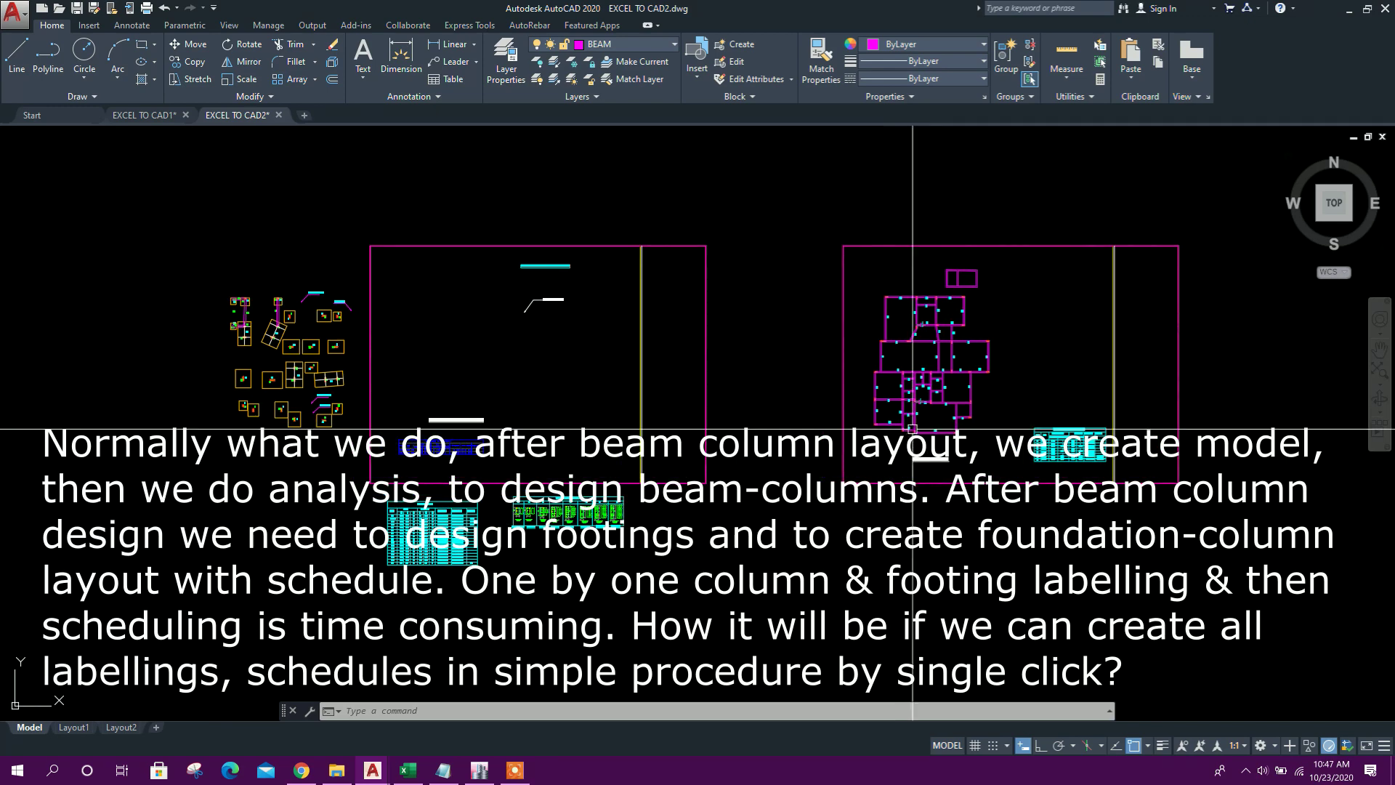
{"action": "left_click_drag", "start_coordinate": [629, 461], "coordinate": [705, 460]}
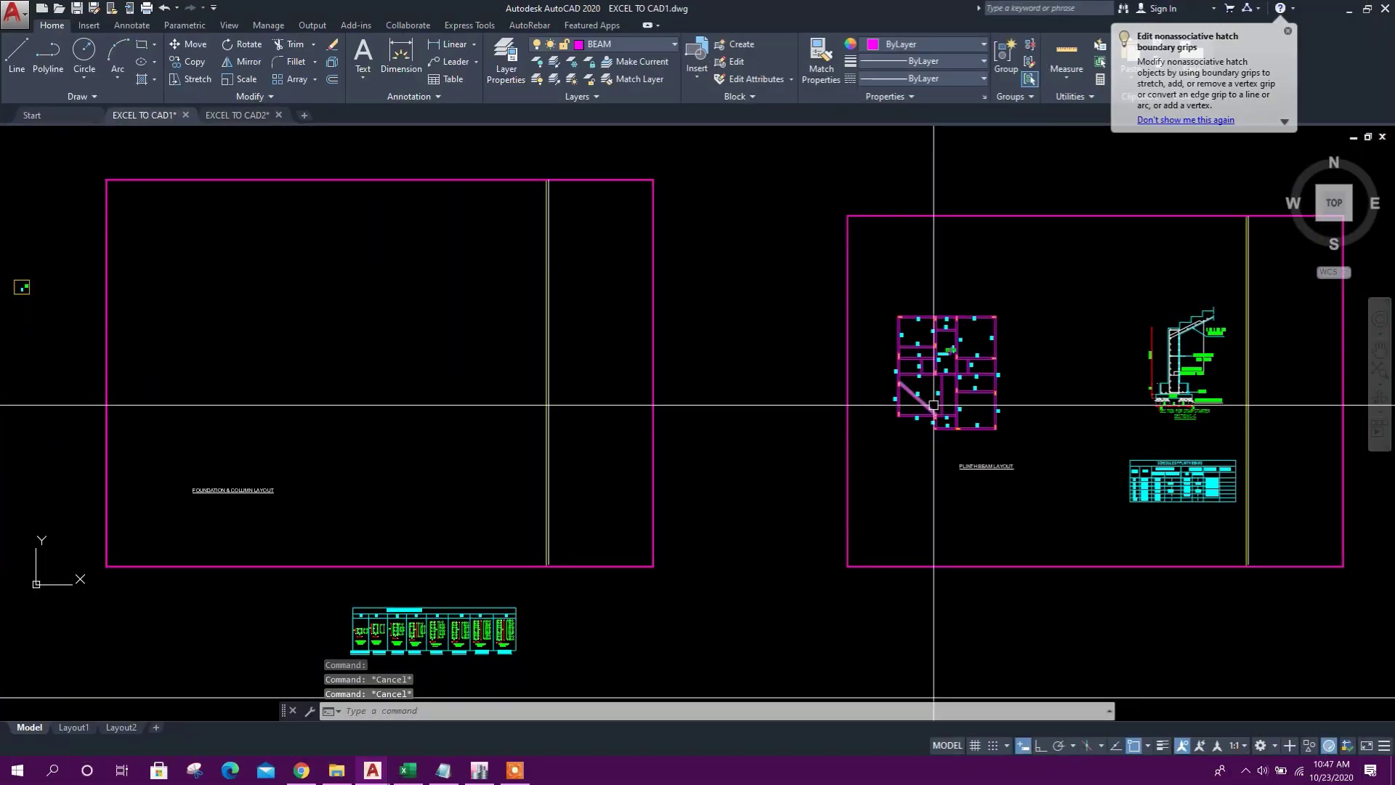
Isolate the layers of a column in the plinth beam layout.
{"action": "scroll", "coordinate": [913, 374], "scroll_direction": "up", "scroll_amount": 2}
{"action": "scroll", "coordinate": [913, 374], "scroll_direction": "down", "scroll_amount": 1}
{"action": "scroll", "coordinate": [892, 305], "scroll_direction": "up", "scroll_amount": 1}
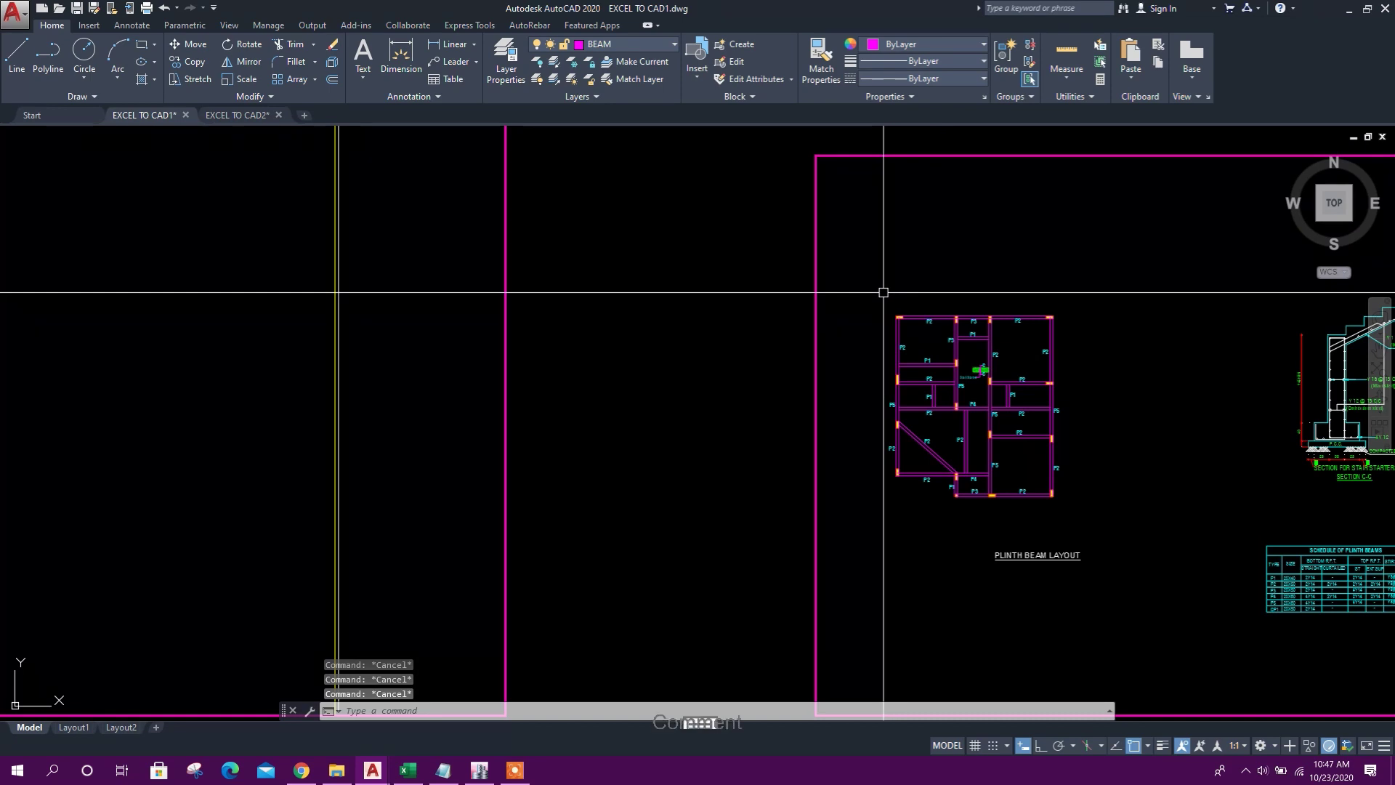
{"action": "left_click", "coordinate": [893, 311]}
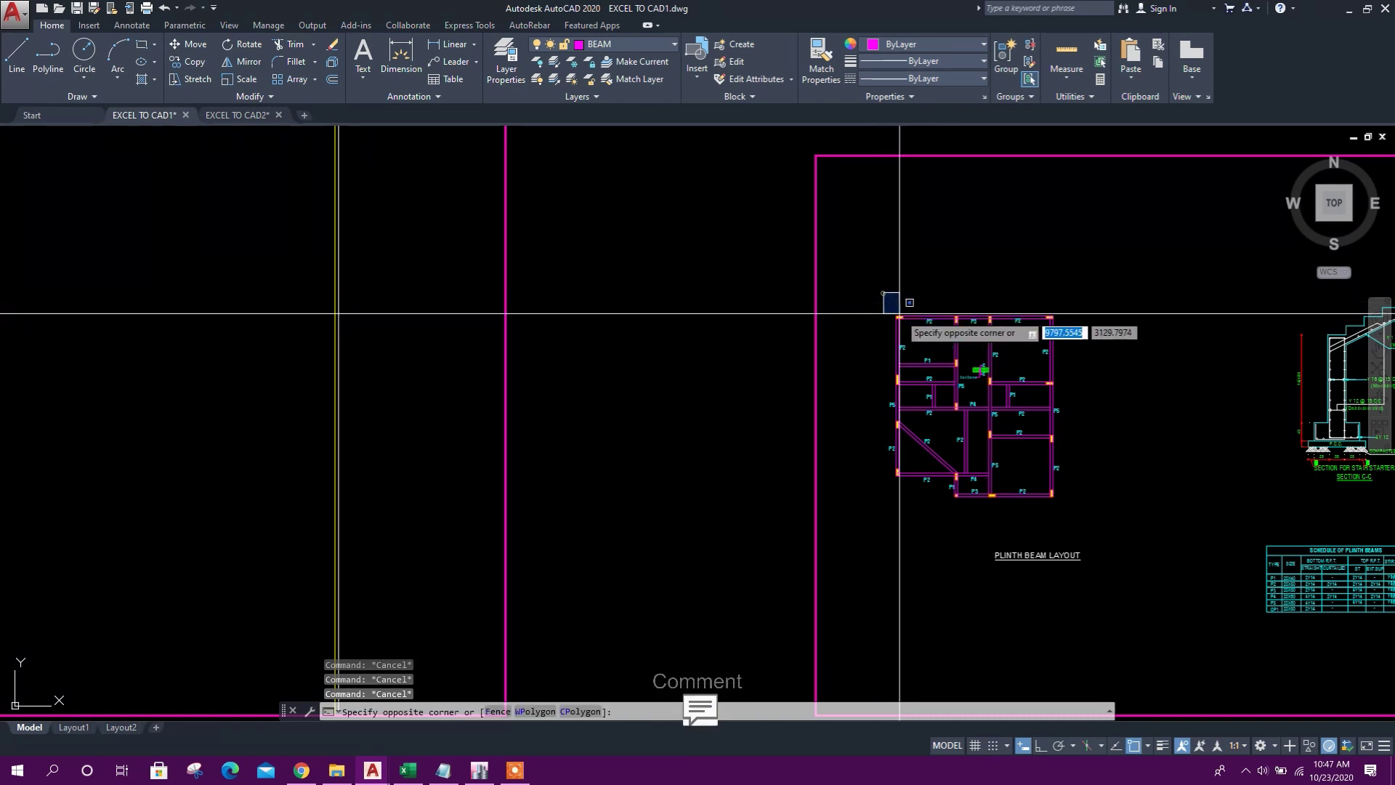
{"action": "left_click", "coordinate": [553, 65]}
Copy the columns of the plinth beam layout into the empty Foundation & Column Layout frame.
{"action": "left_click", "coordinate": [862, 278]}
{"action": "left_click", "coordinate": [1096, 534]}
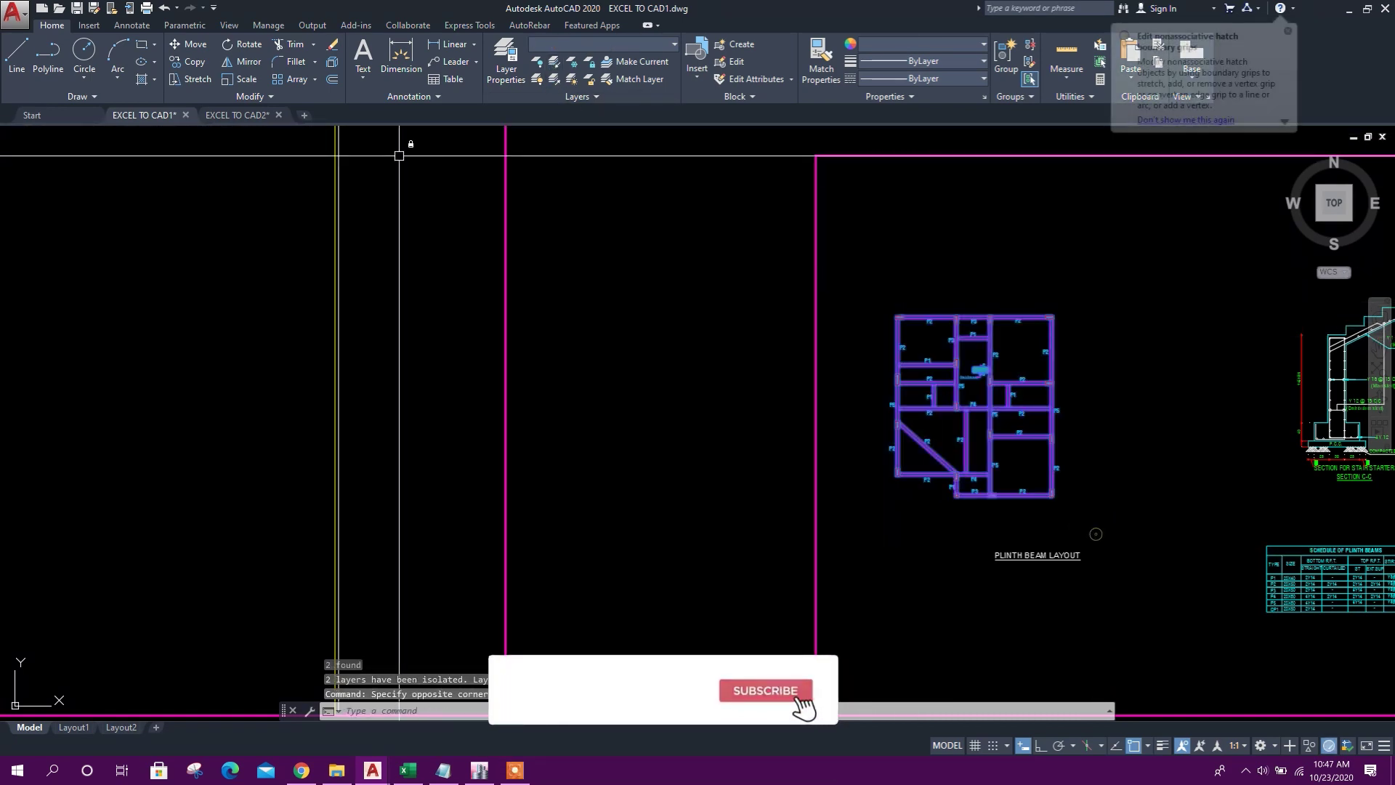
{"action": "left_click", "coordinate": [194, 62]}
{"action": "scroll", "coordinate": [796, 389], "scroll_direction": "down", "scroll_amount": 4}
{"action": "left_click", "coordinate": [872, 407]}
{"action": "left_click_drag", "start_coordinate": [713, 416], "coordinate": [941, 452]}
{"action": "scroll", "coordinate": [666, 467], "scroll_direction": "up", "scroll_amount": 4}
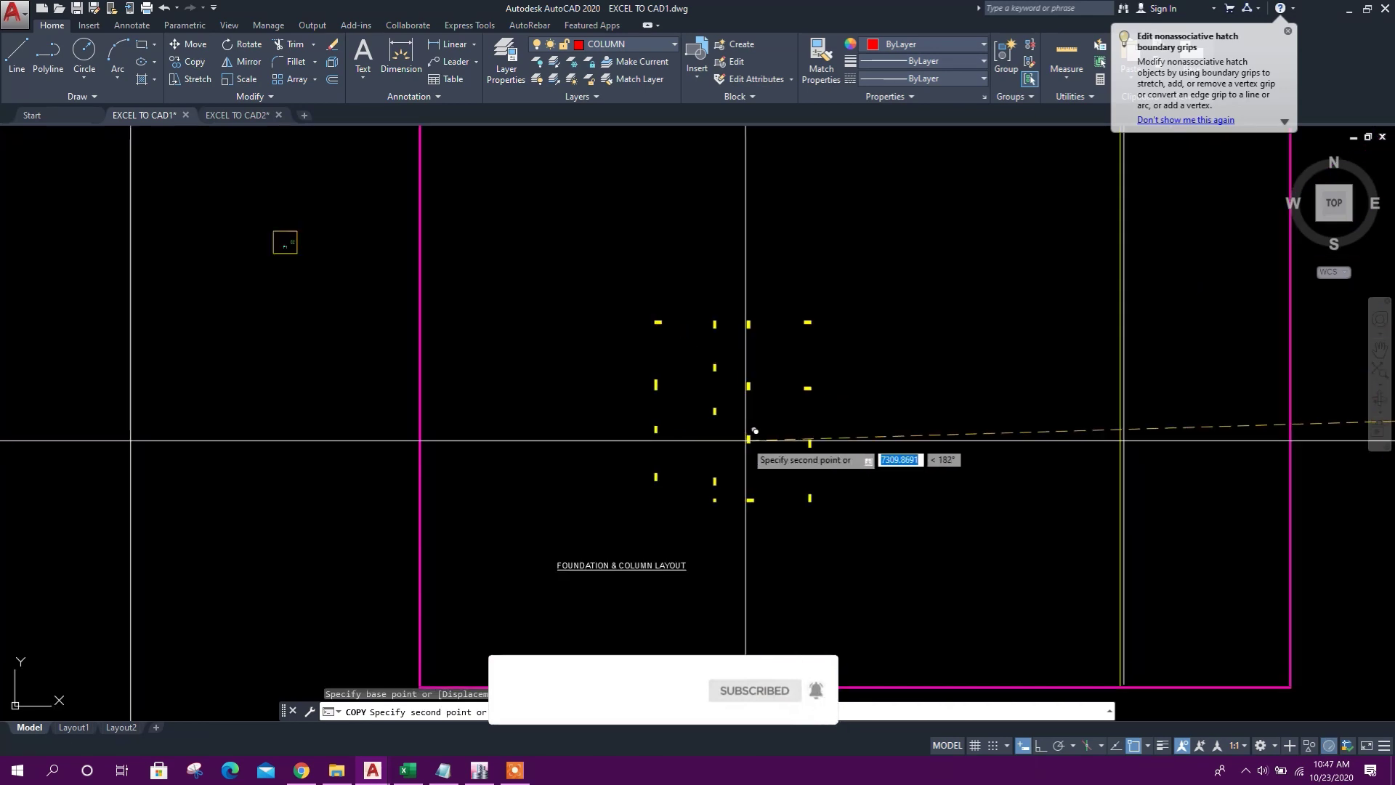
{"action": "left_click", "coordinate": [690, 346]}
{"action": "key", "text": "Escape"}
{"action": "left_click_drag", "start_coordinate": [790, 407], "coordinate": [746, 468]}
{"action": "key", "text": "Escape"}
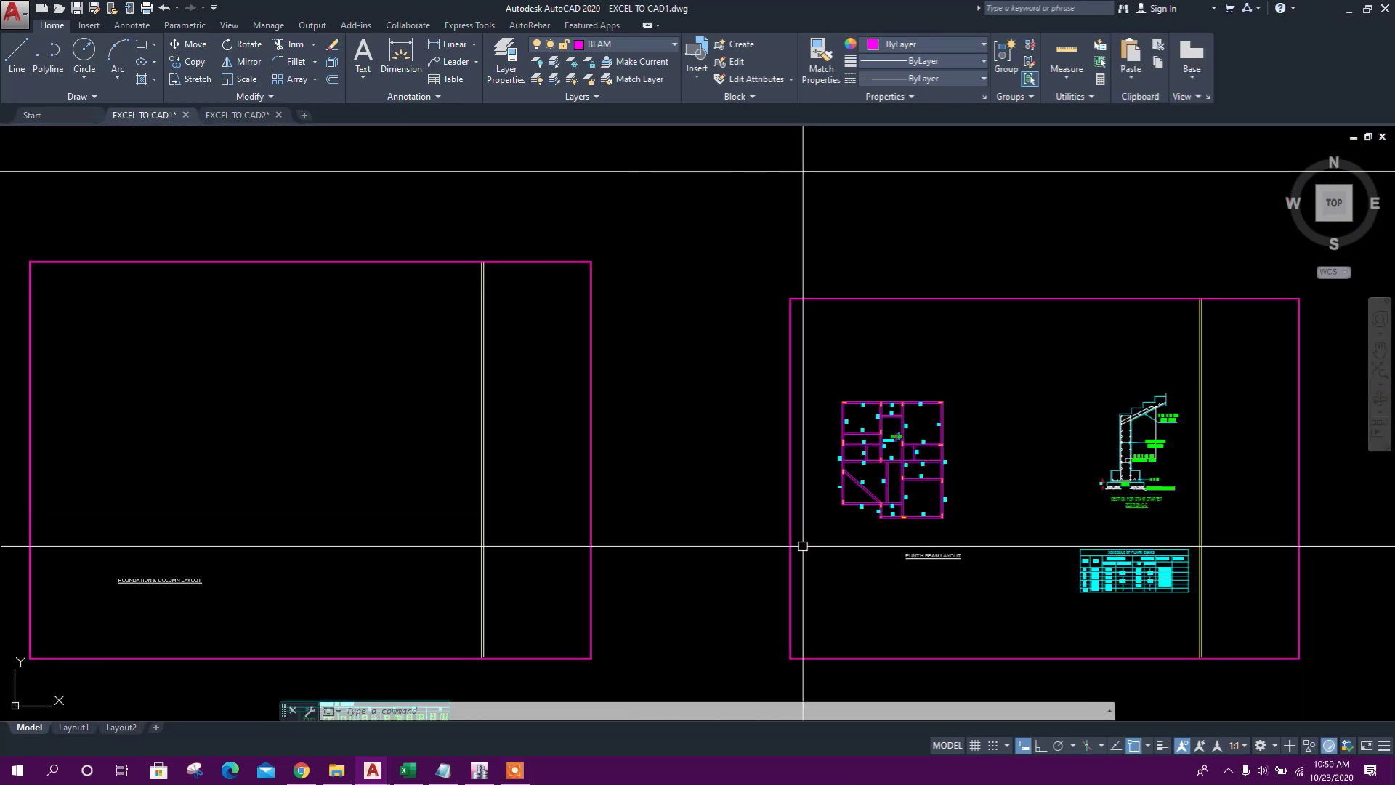
Isolate the column layers using the upper-left column of the plinth beam layout.
{"action": "scroll", "coordinate": [861, 415], "scroll_direction": "up", "scroll_amount": 5}
{"action": "left_click", "coordinate": [799, 353]}
{"action": "left_click", "coordinate": [853, 410]}
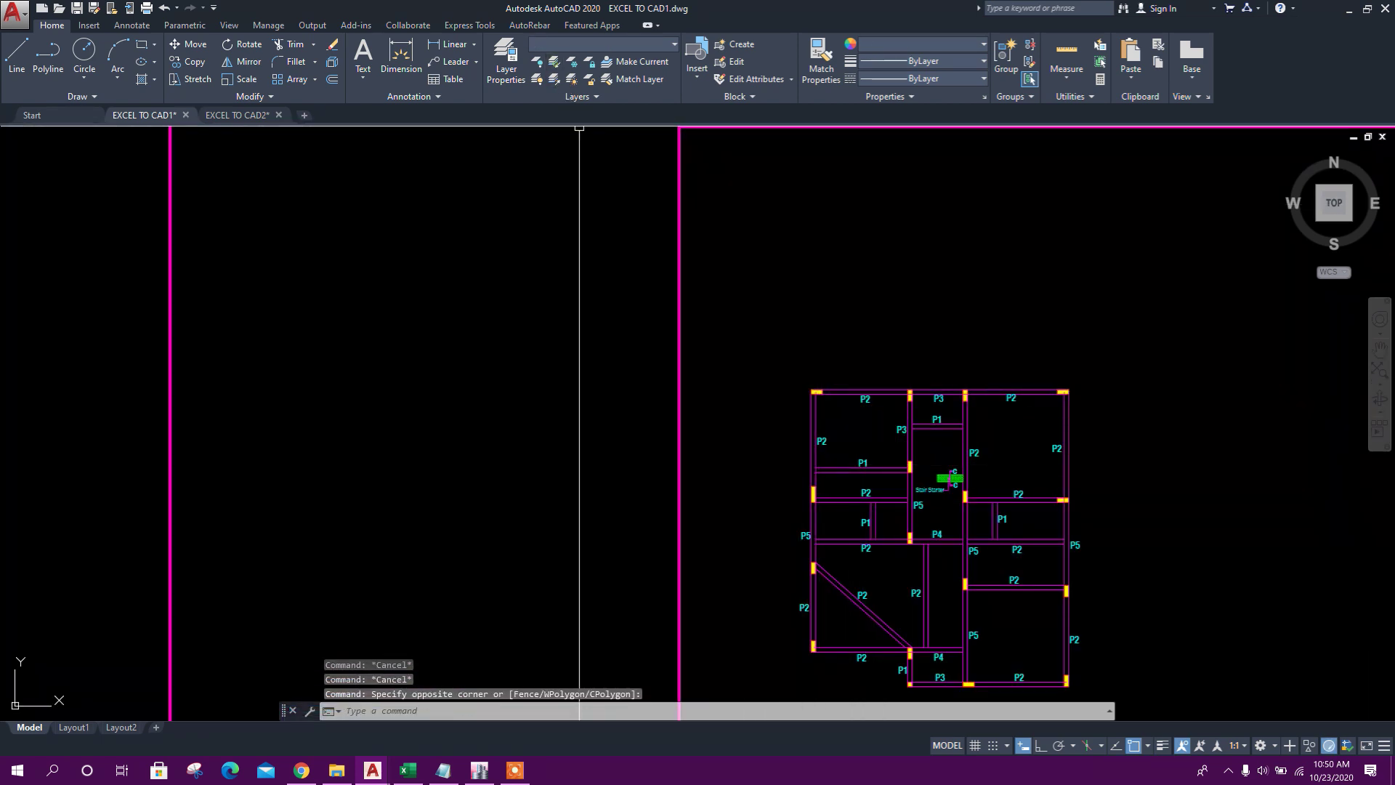
Copy all columns from the plinth beam layout into the frame above the Foundation & Column Layout title.
{"action": "scroll", "coordinate": [862, 399], "scroll_direction": "down", "scroll_amount": 4}
{"action": "left_click", "coordinate": [848, 368]}
{"action": "left_click", "coordinate": [1004, 489]}
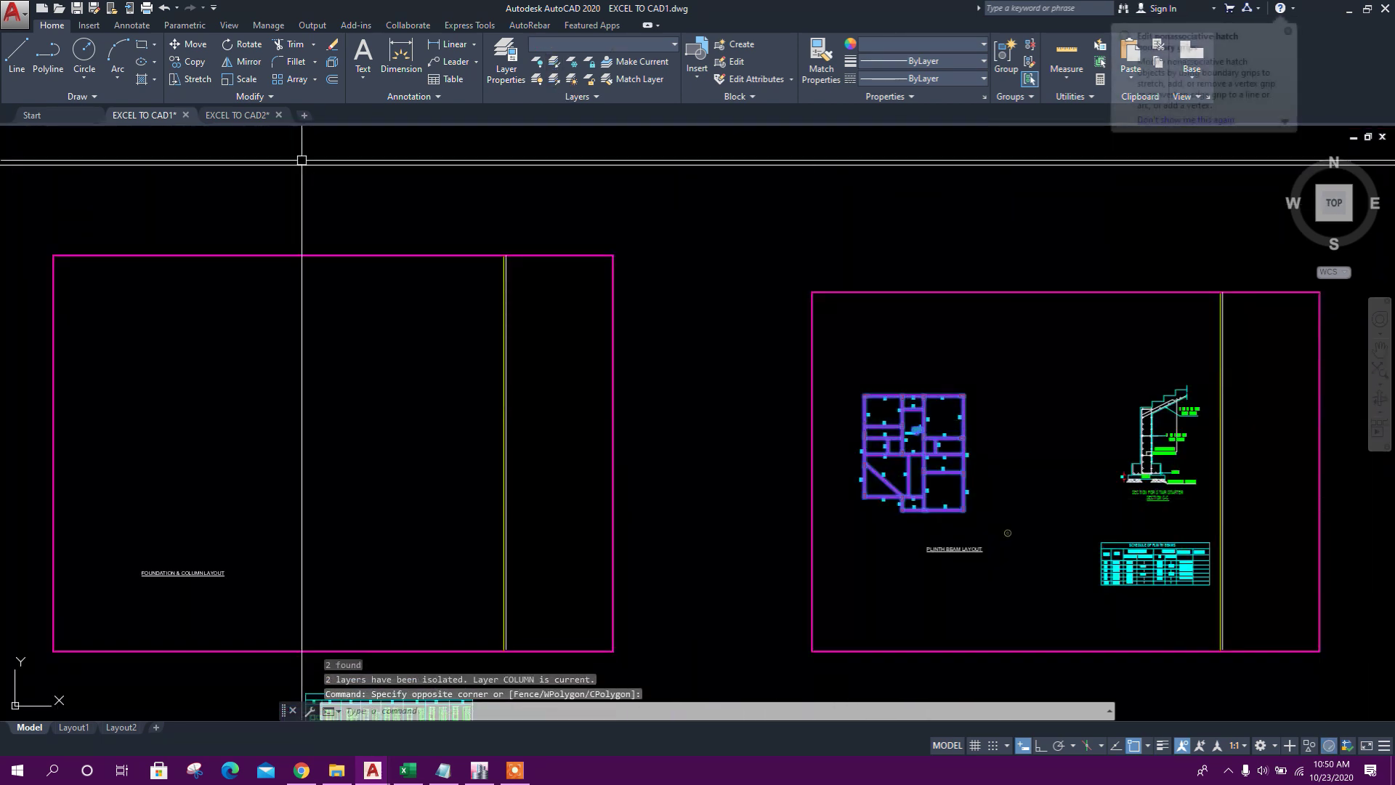
{"action": "left_click", "coordinate": [195, 65]}
{"action": "left_click", "coordinate": [863, 476]}
{"action": "scroll", "coordinate": [678, 489], "scroll_direction": "up", "scroll_amount": 4}
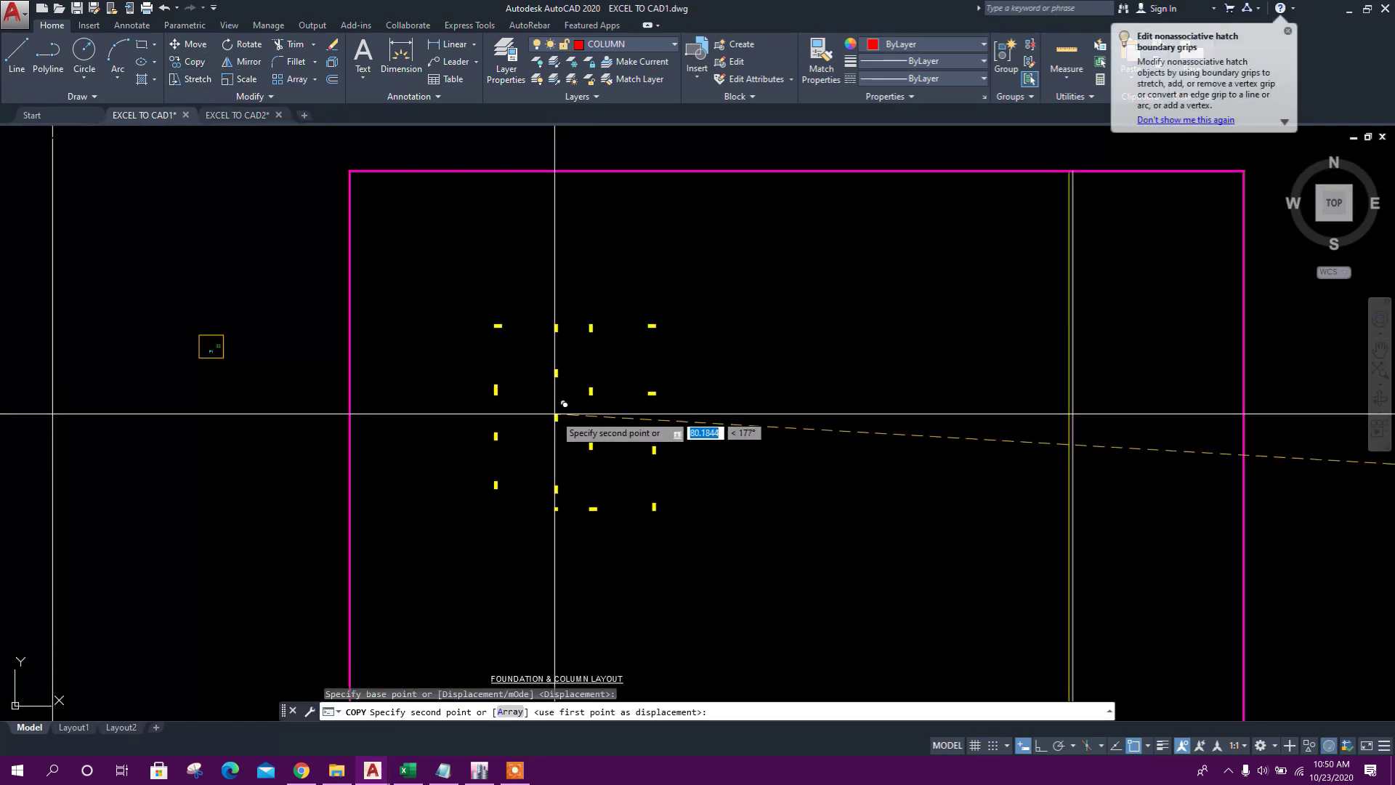
{"action": "left_click", "coordinate": [555, 414]}
{"action": "scroll", "coordinate": [567, 436], "scroll_direction": "down", "scroll_amount": 5}
{"action": "key", "text": "Escape"}
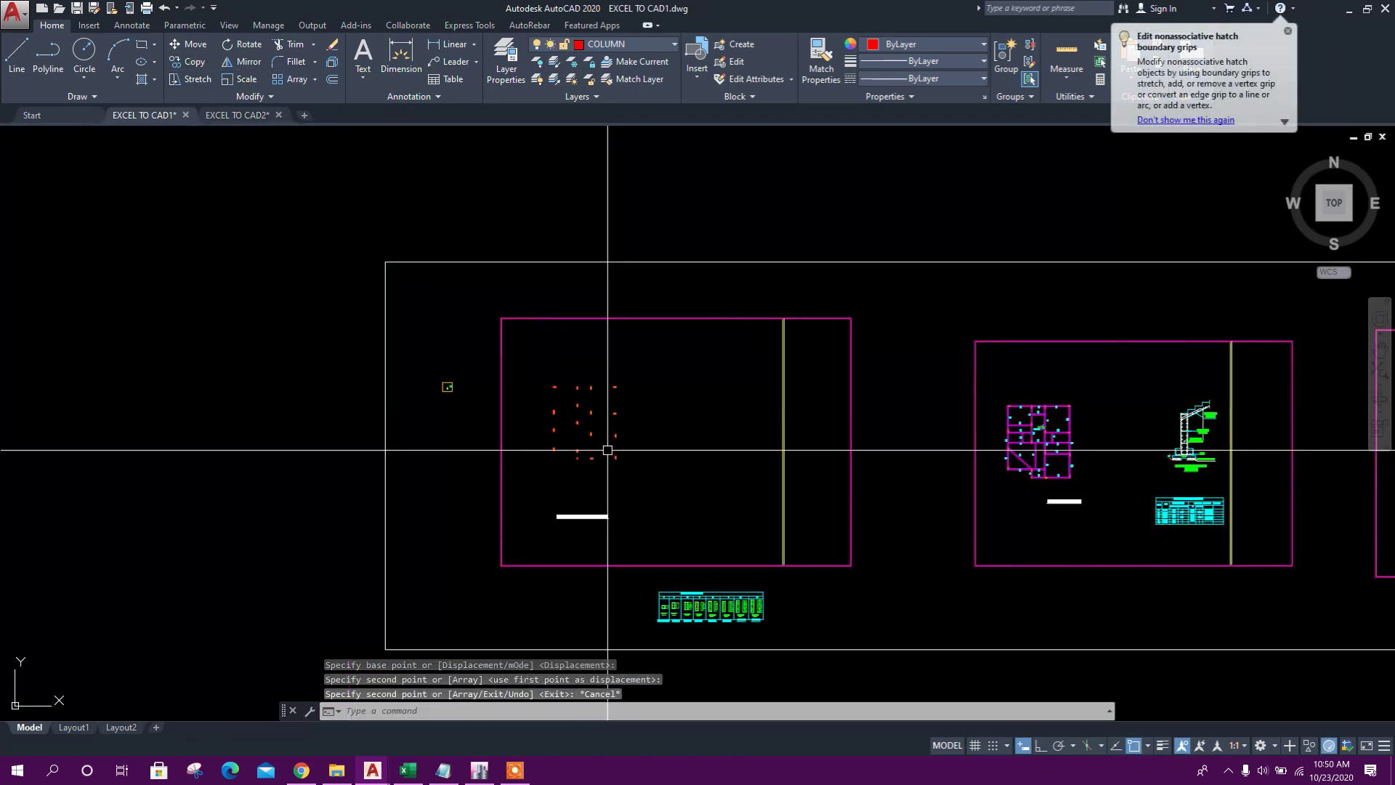
{"action": "scroll", "coordinate": [608, 451], "scroll_direction": "up", "scroll_amount": 2}
{"action": "key", "text": "Escape"}
{"action": "key", "text": "Escape"}
{"action": "key", "text": "Escape"}
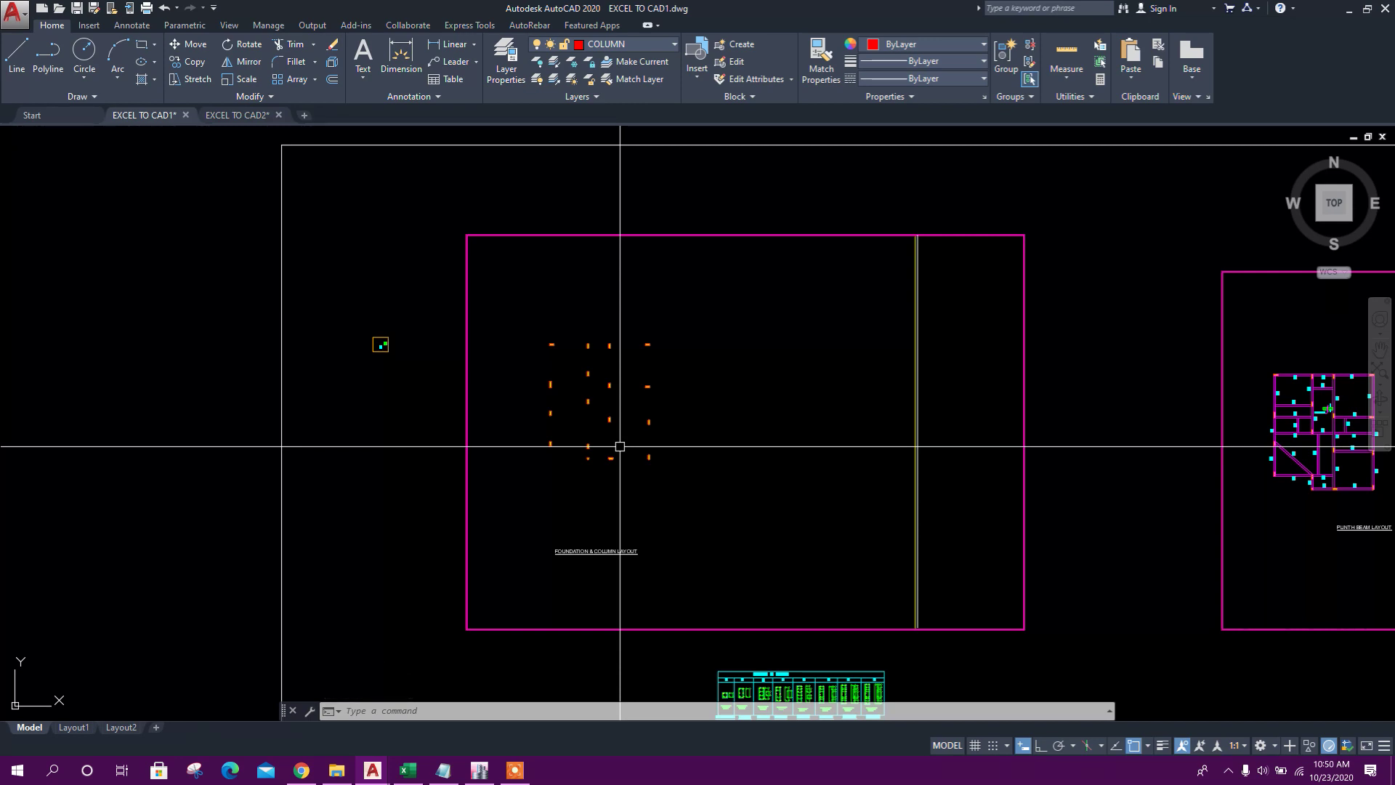
Switch to the Excel workbook and copy the Column Label text commands in O7:O23 of the LABELING sheet.
{"action": "left_click", "coordinate": [408, 770]}
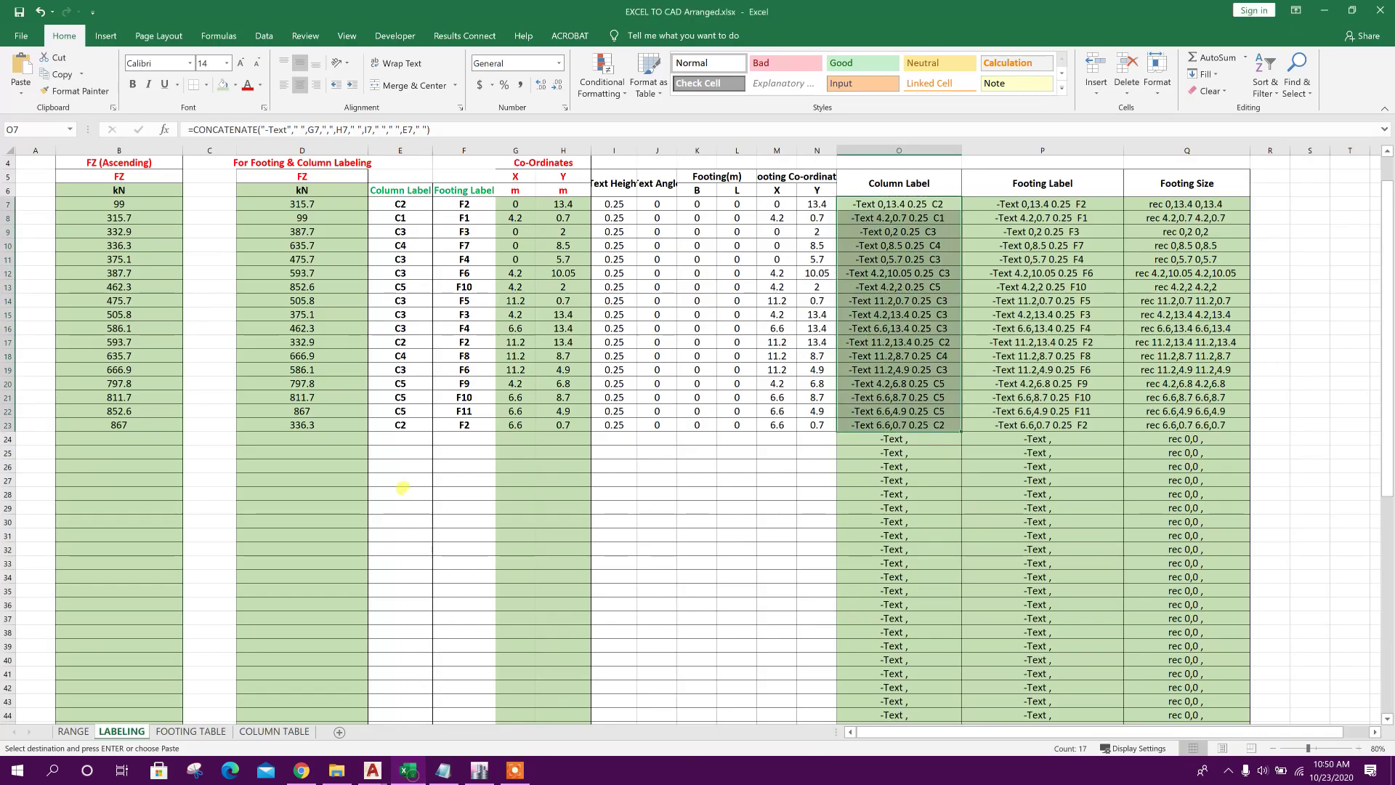
{"action": "right_click", "coordinate": [896, 211]}
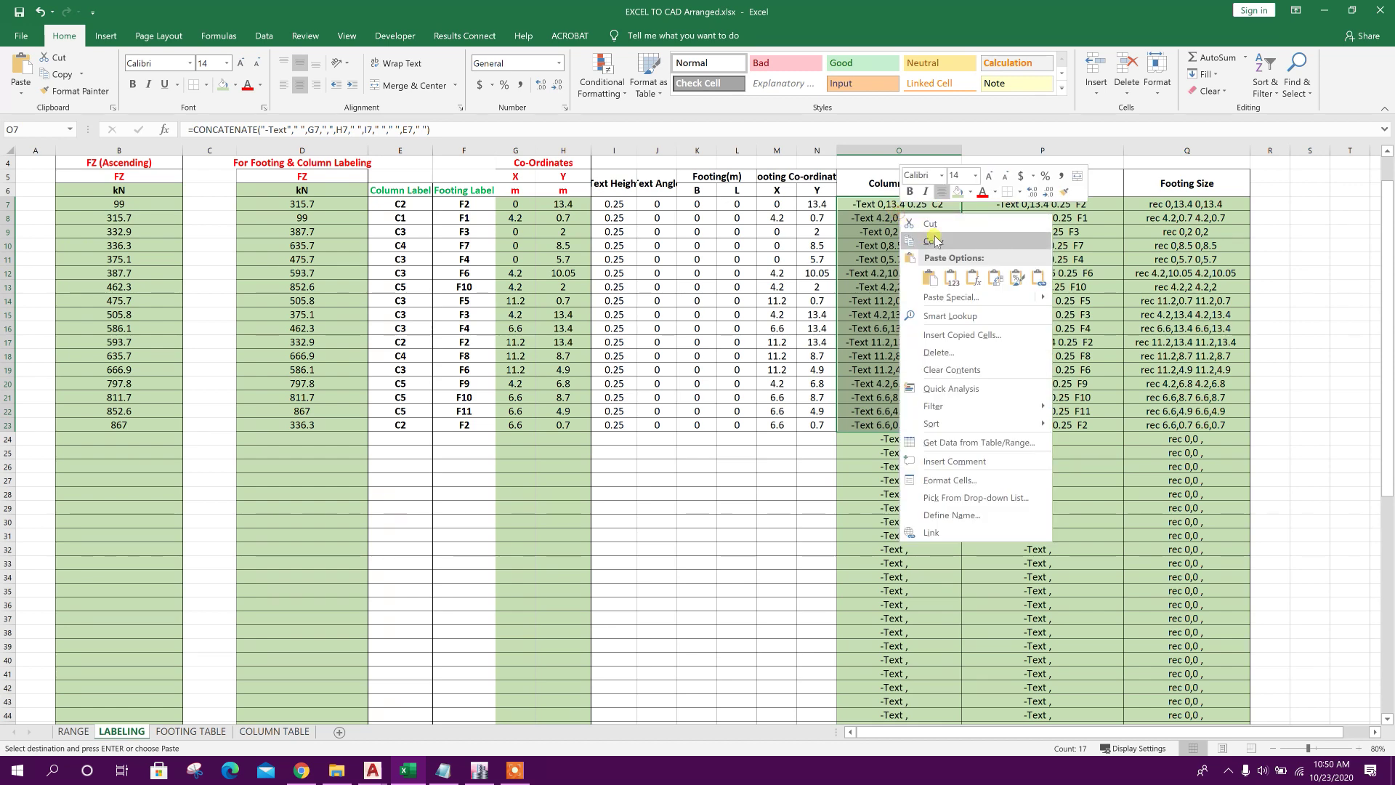
{"action": "left_click", "coordinate": [934, 240]}
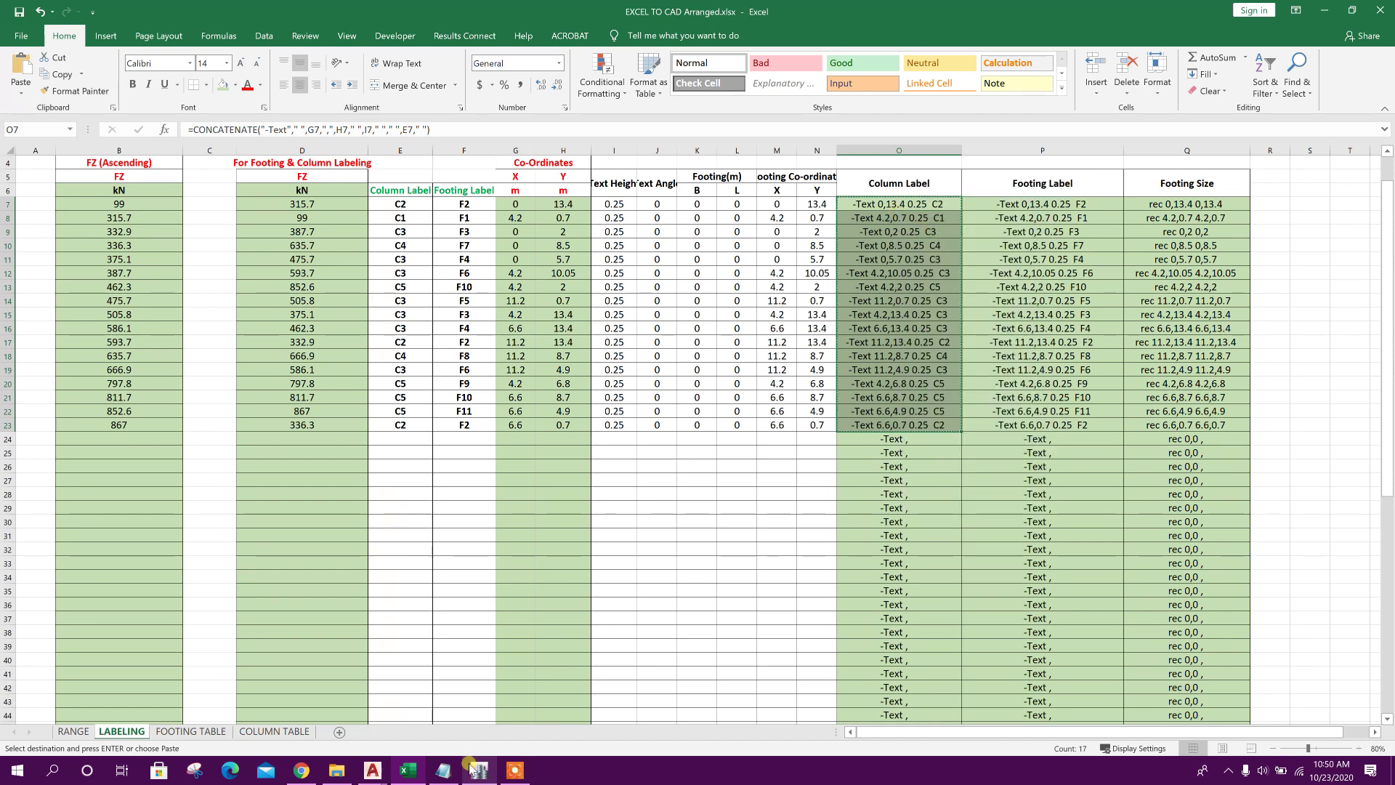
Switch to the EXCEL TO CAD1 drawing in AutoCAD and paste the column label commands into the command line.
{"action": "mouse_move", "coordinate": [375, 776]}
{"action": "left_click", "coordinate": [283, 716]}
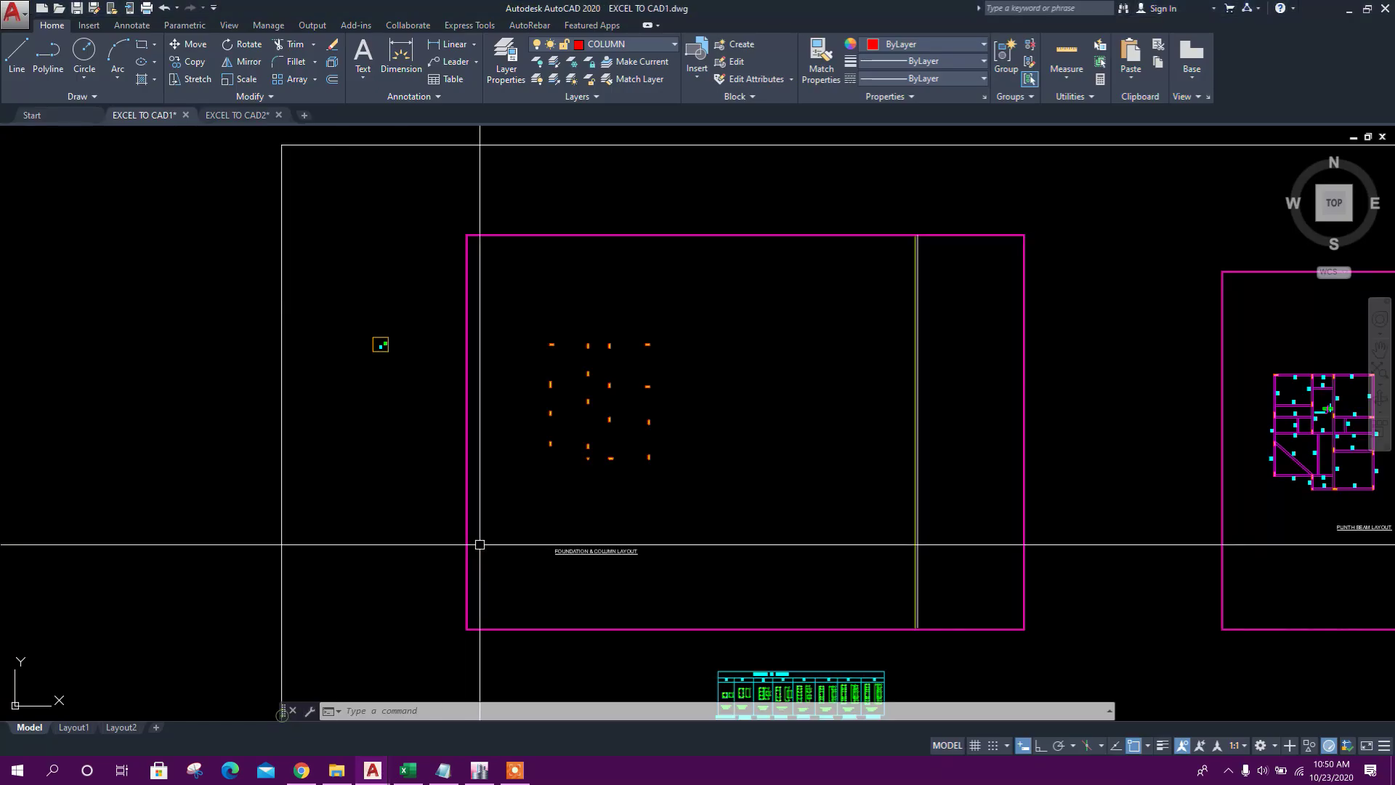
{"action": "scroll", "coordinate": [405, 564], "scroll_direction": "down", "scroll_amount": 6}
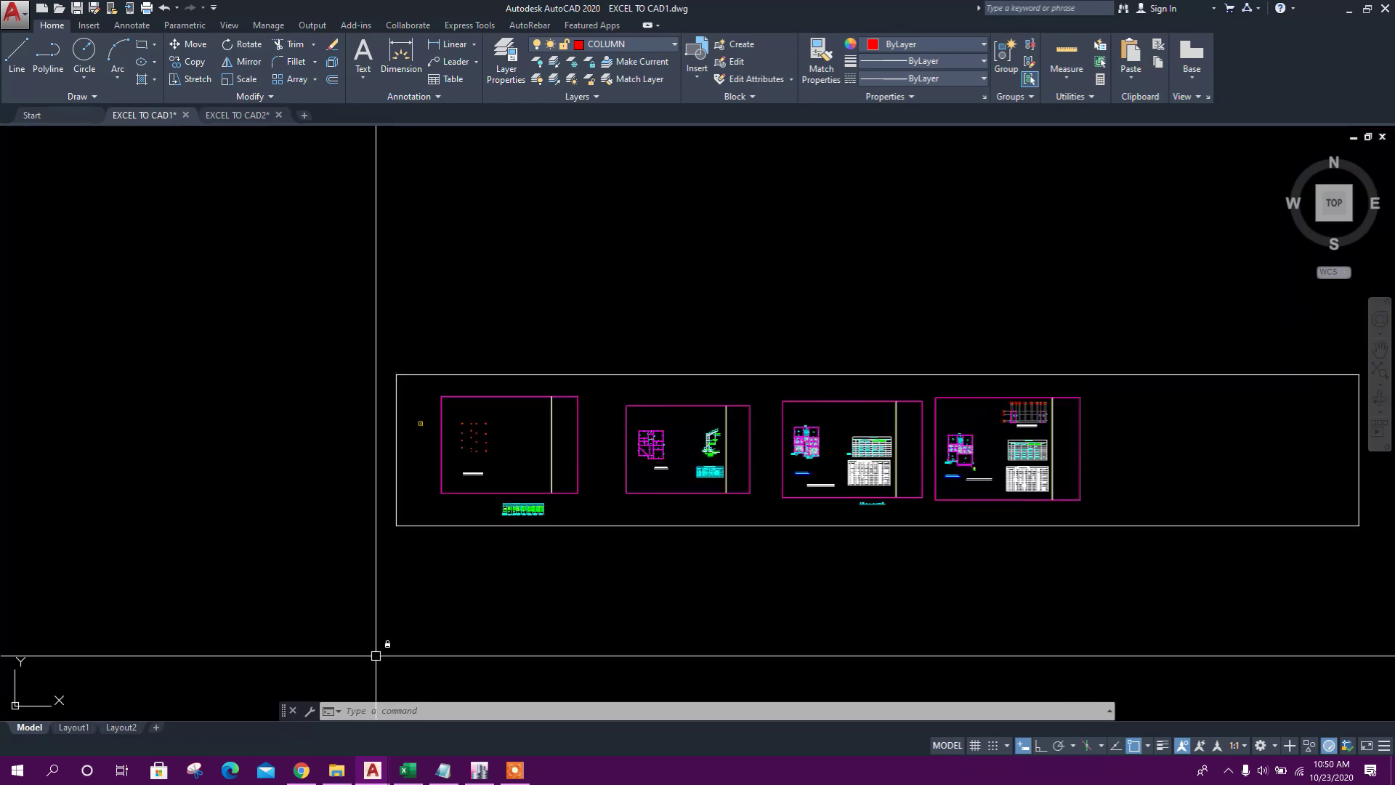
{"action": "right_click", "coordinate": [381, 711]}
{"action": "left_click", "coordinate": [425, 650]}
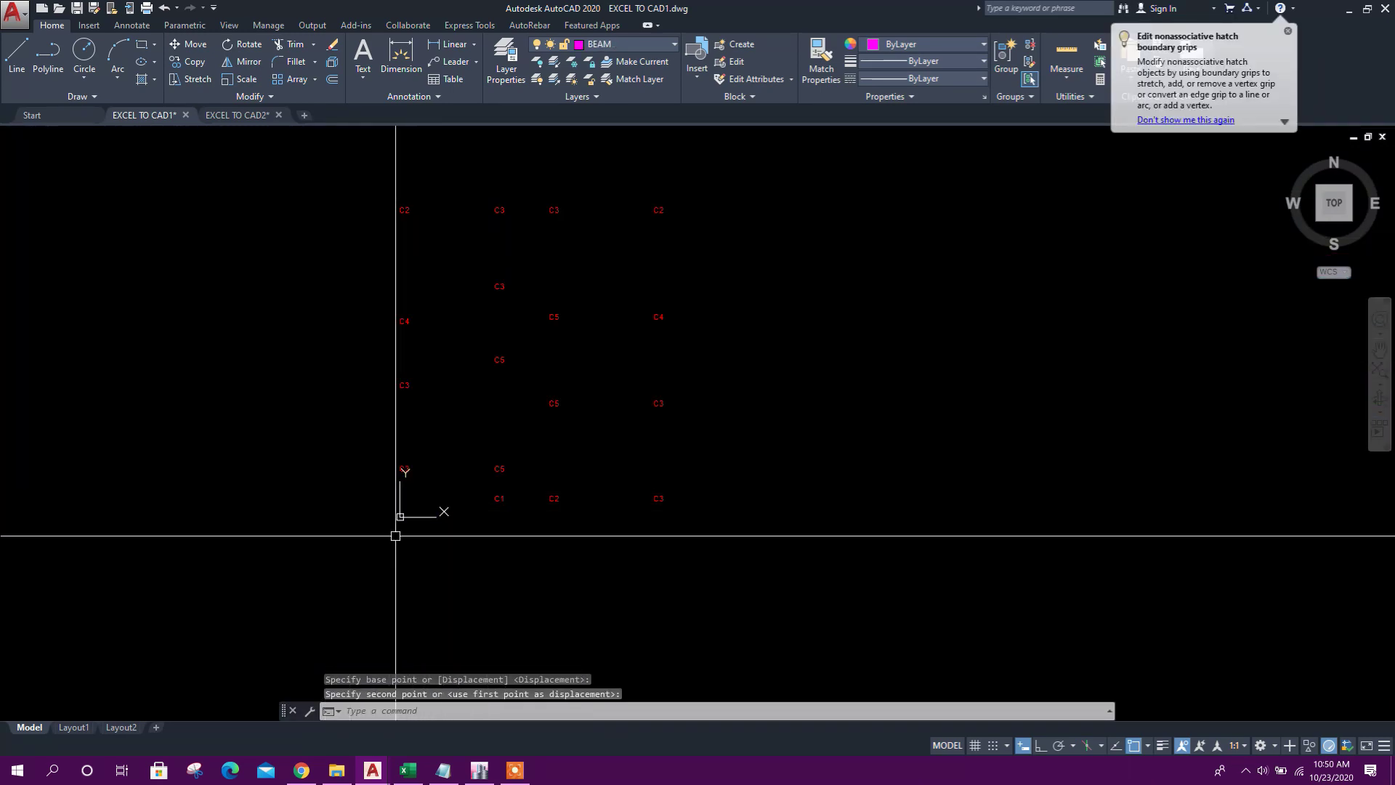
{"action": "scroll", "coordinate": [414, 536], "scroll_direction": "down", "scroll_amount": 6}
{"action": "scroll", "coordinate": [408, 484], "scroll_direction": "up", "scroll_amount": 4}
{"action": "left_click", "coordinate": [384, 359]}
{"action": "scroll", "coordinate": [498, 441], "scroll_direction": "down", "scroll_amount": 4}
{"action": "key", "text": "Escape"}
Match the properties of the sample C2 label in the yellow footing box to all column labels at the origin.
{"action": "left_click_drag", "start_coordinate": [701, 361], "coordinate": [694, 388]}
{"action": "scroll", "coordinate": [695, 388], "scroll_direction": "down", "scroll_amount": 1}
{"action": "left_click", "coordinate": [821, 58]}
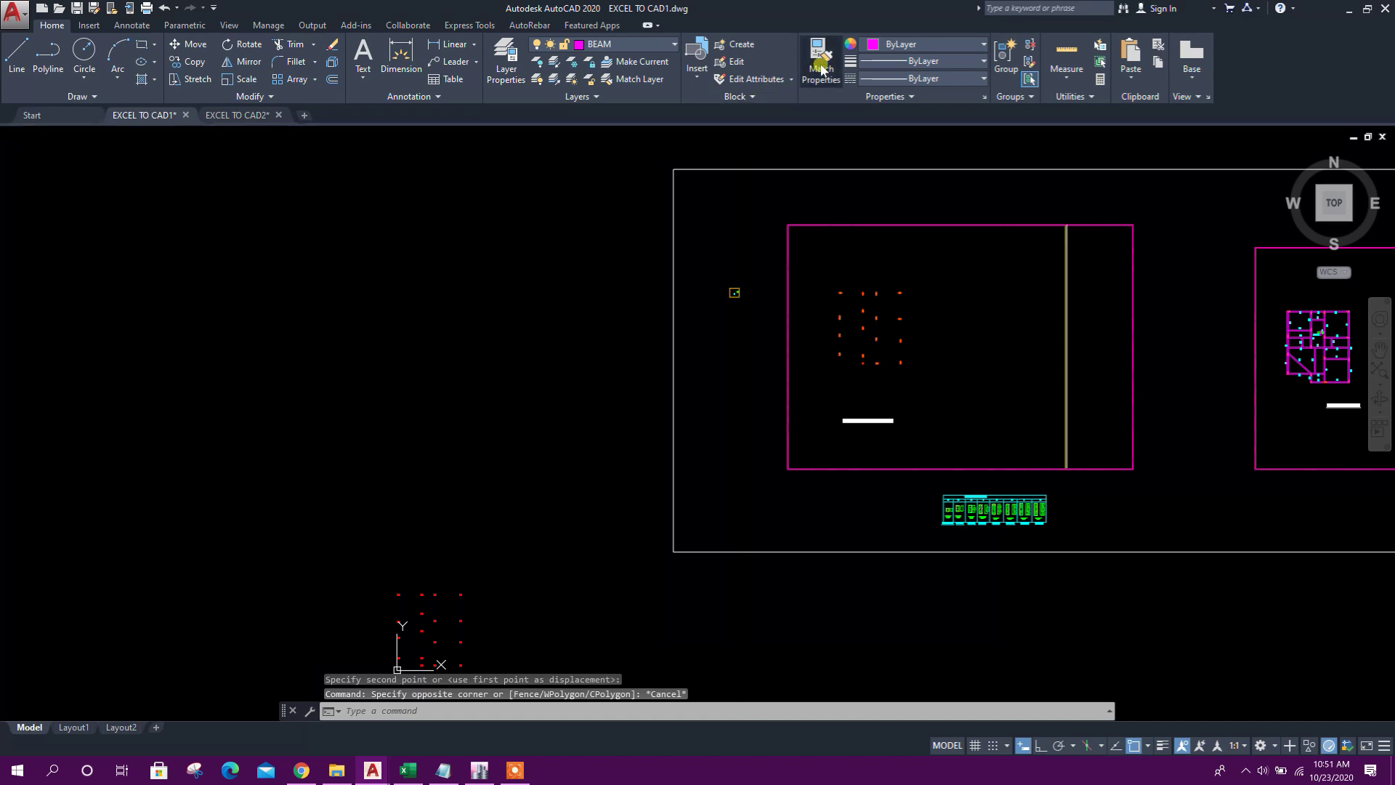
{"action": "scroll", "coordinate": [720, 356], "scroll_direction": "up", "scroll_amount": 8}
{"action": "scroll", "coordinate": [776, 331], "scroll_direction": "up", "scroll_amount": 2}
{"action": "left_click", "coordinate": [726, 369]}
{"action": "scroll", "coordinate": [723, 380], "scroll_direction": "down", "scroll_amount": 6}
{"action": "left_click", "coordinate": [535, 345]}
{"action": "left_click", "coordinate": [654, 536]}
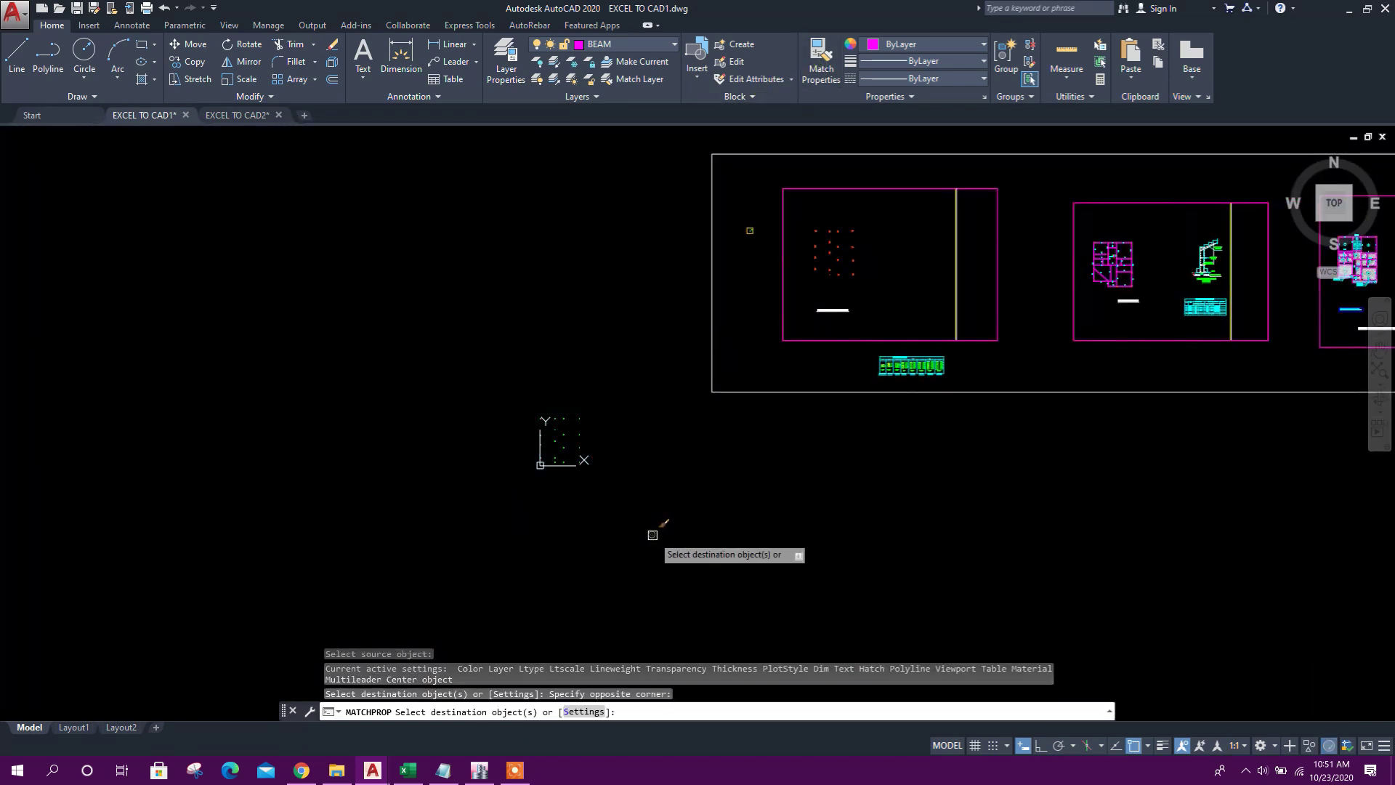
{"action": "key", "text": "Escape"}
Move all column labels from the origin onto the columns in the Foundation & Column Layout.
{"action": "left_click", "coordinate": [524, 399]}
{"action": "left_click", "coordinate": [642, 536]}
{"action": "left_click", "coordinate": [191, 44]}
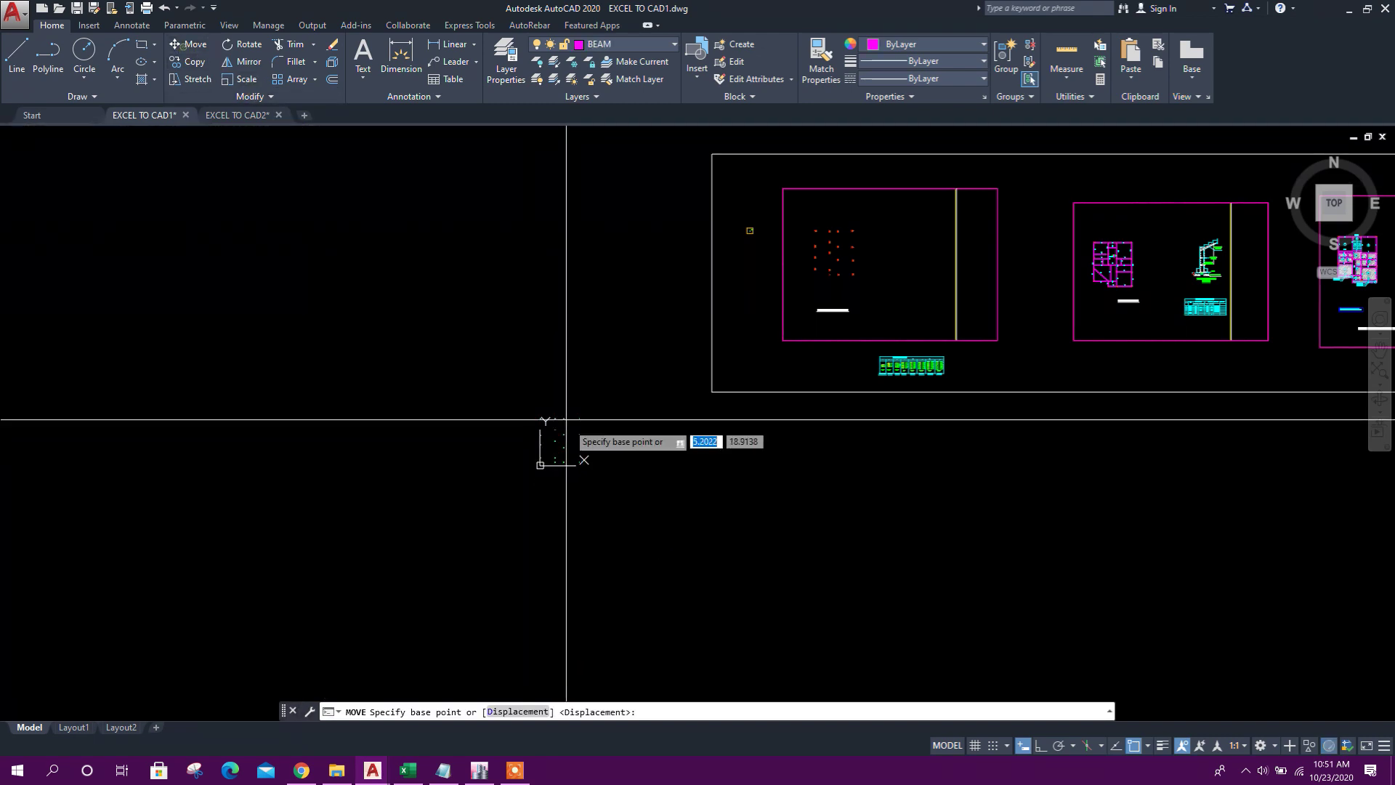
{"action": "scroll", "coordinate": [536, 404], "scroll_direction": "up", "scroll_amount": 4}
{"action": "left_click", "coordinate": [511, 498]}
{"action": "scroll", "coordinate": [497, 544], "scroll_direction": "down", "scroll_amount": 4}
{"action": "scroll", "coordinate": [635, 494], "scroll_direction": "up", "scroll_amount": 10}
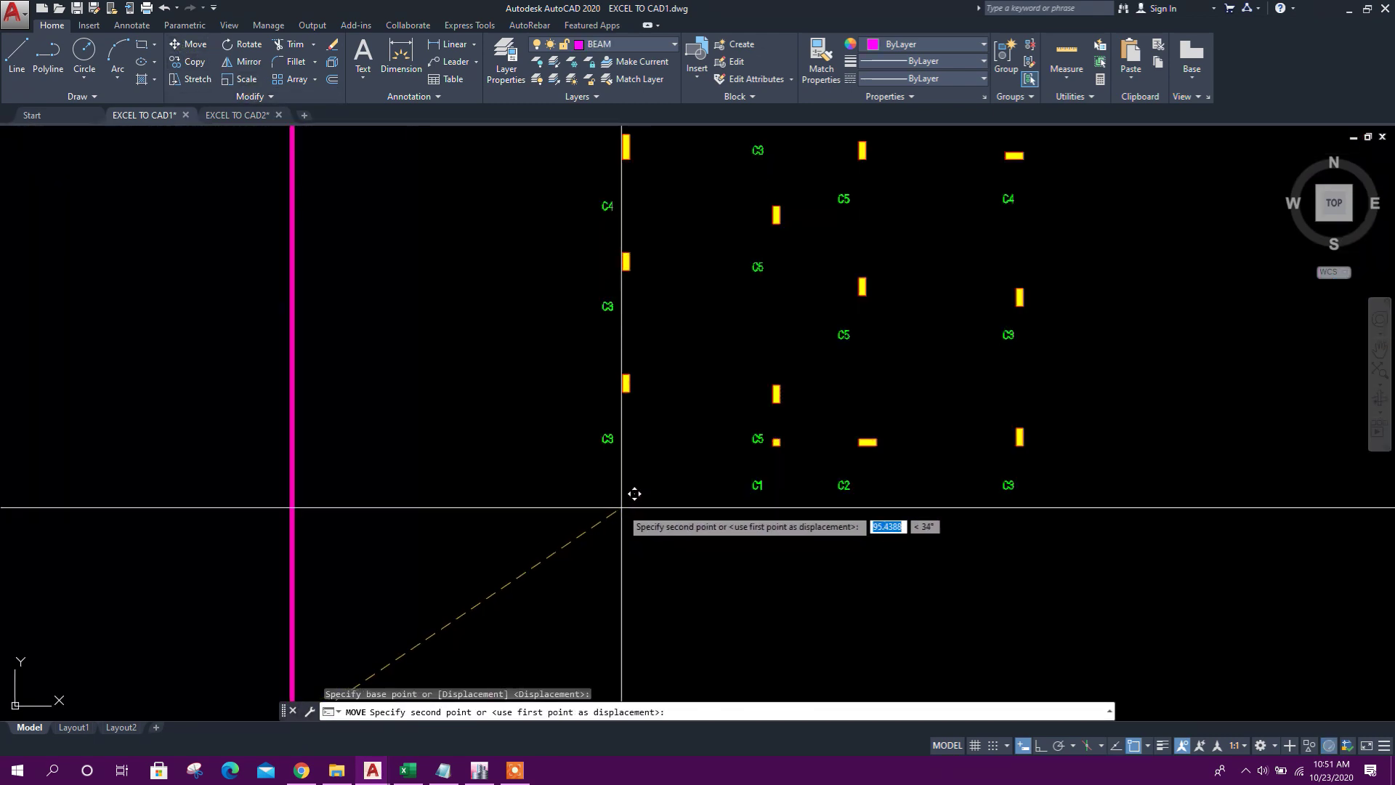
{"action": "left_click", "coordinate": [625, 456]}
{"action": "scroll", "coordinate": [648, 499], "scroll_direction": "down", "scroll_amount": 6}
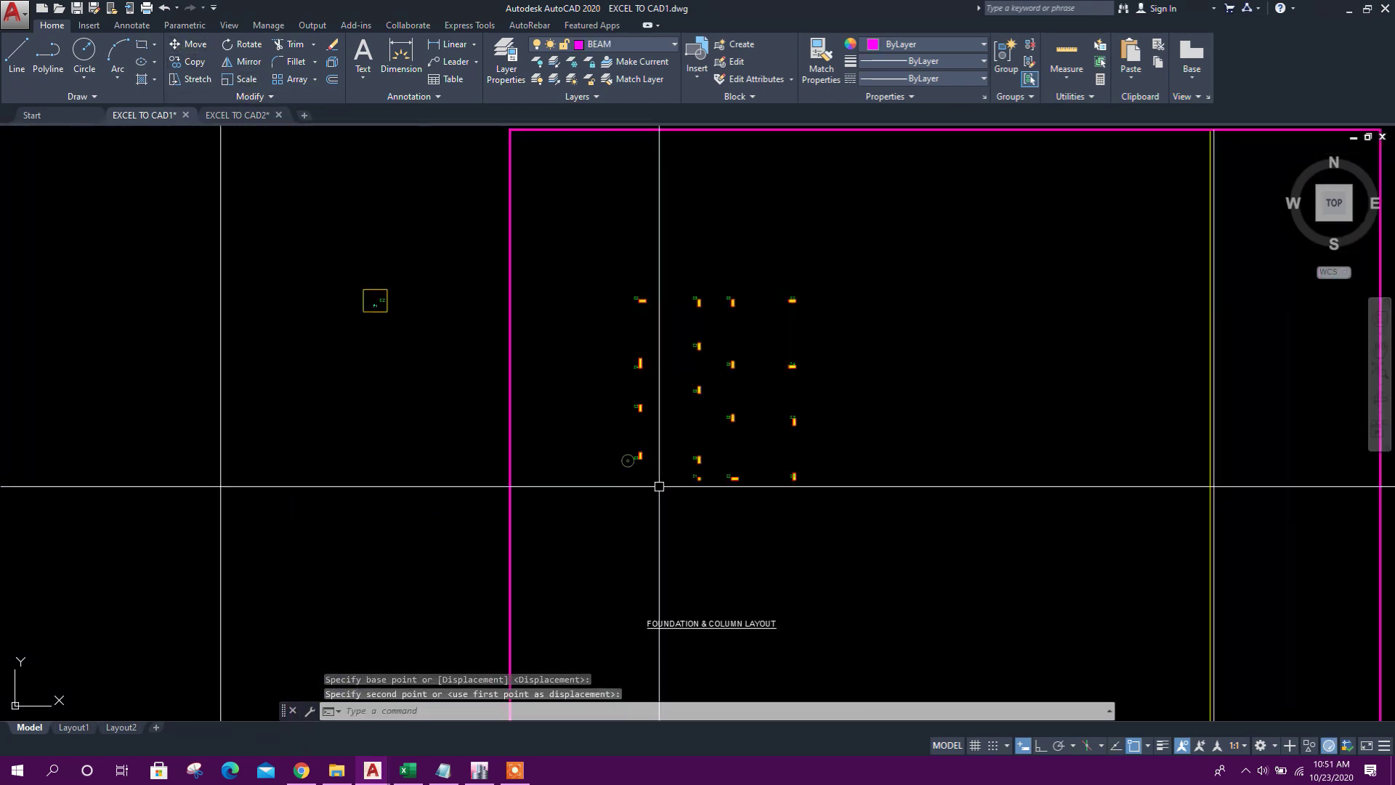
{"action": "scroll", "coordinate": [800, 334], "scroll_direction": "up", "scroll_amount": 6}
{"action": "key", "text": "Escape"}
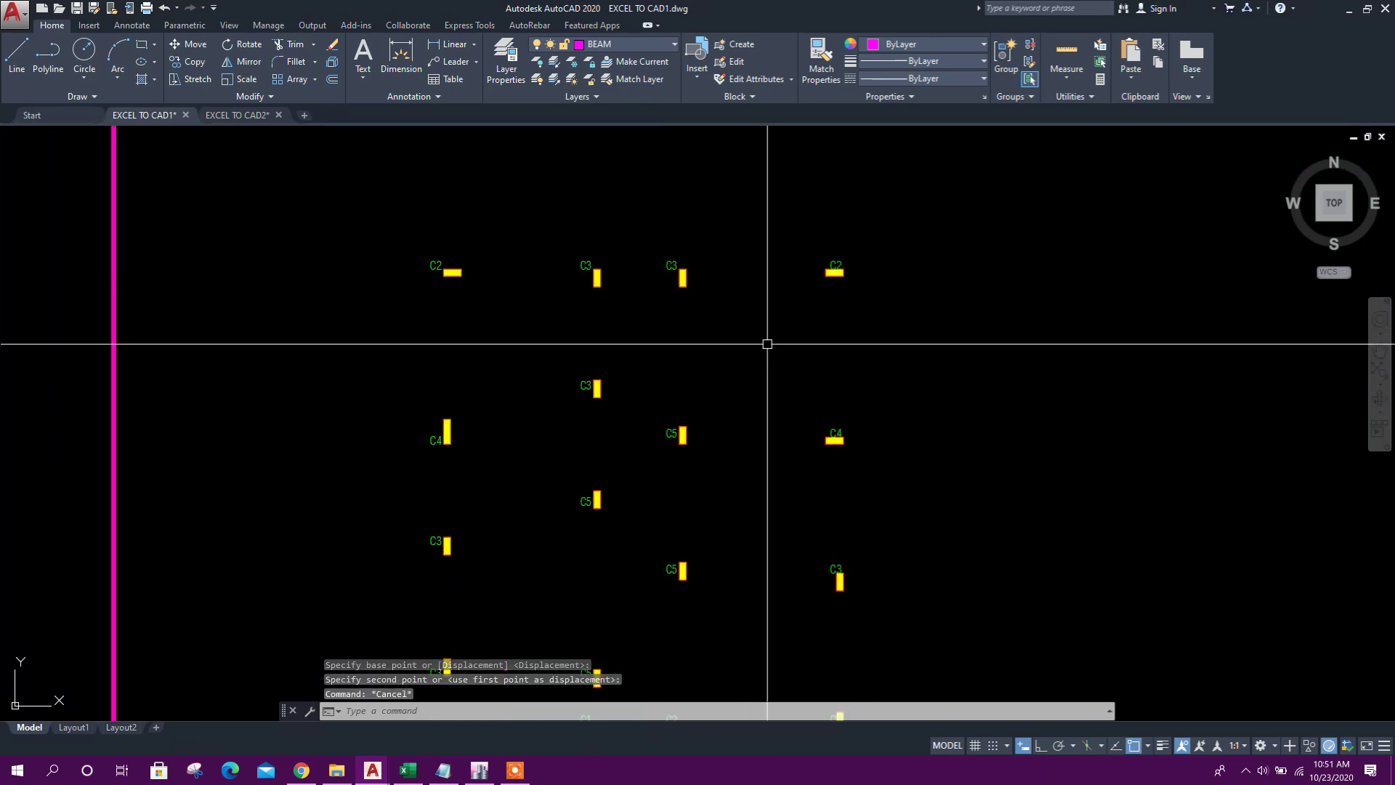
{"action": "scroll", "coordinate": [774, 334], "scroll_direction": "down", "scroll_amount": 2}
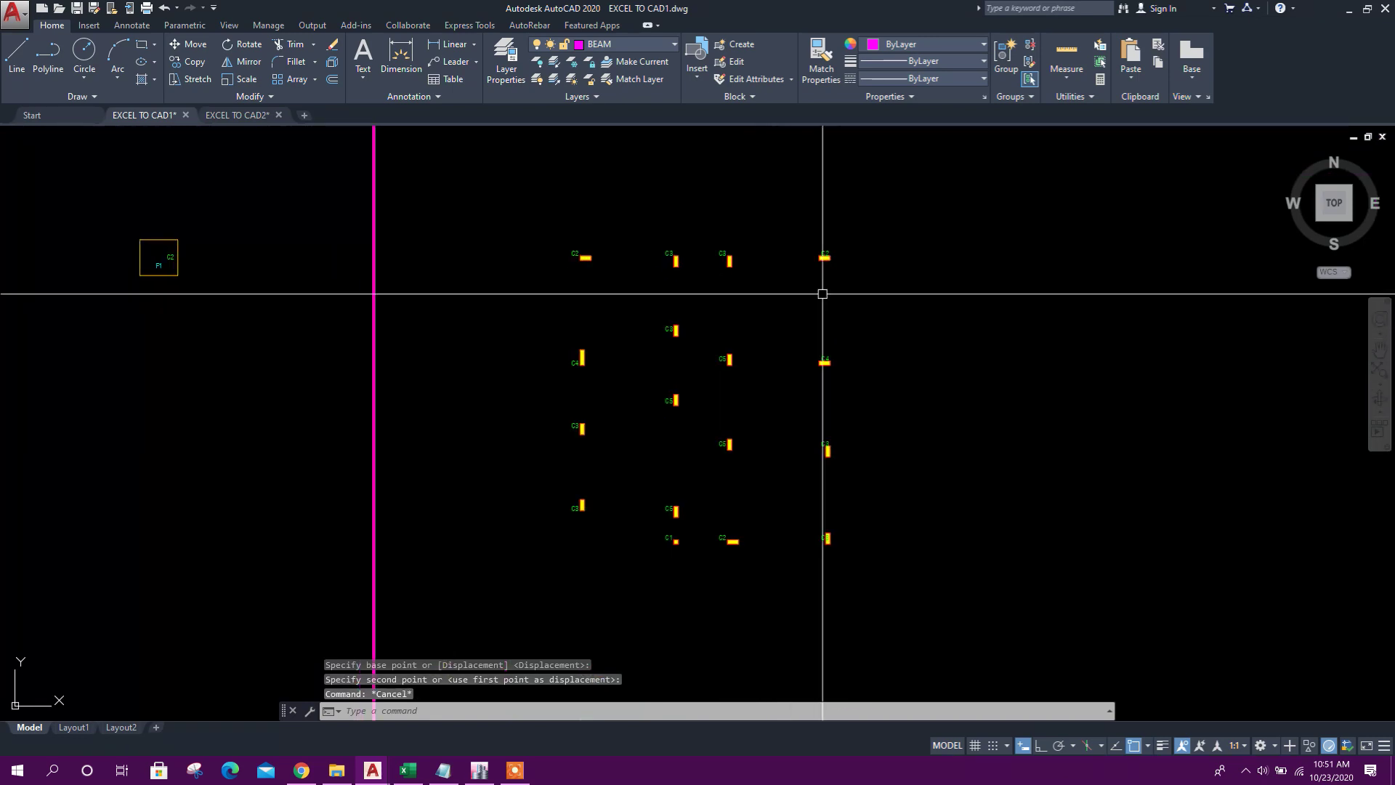
{"action": "scroll", "coordinate": [777, 327], "scroll_direction": "down", "scroll_amount": 2}
{"action": "scroll", "coordinate": [429, 296], "scroll_direction": "up", "scroll_amount": 4}
{"action": "scroll", "coordinate": [437, 296], "scroll_direction": "down", "scroll_amount": 4}
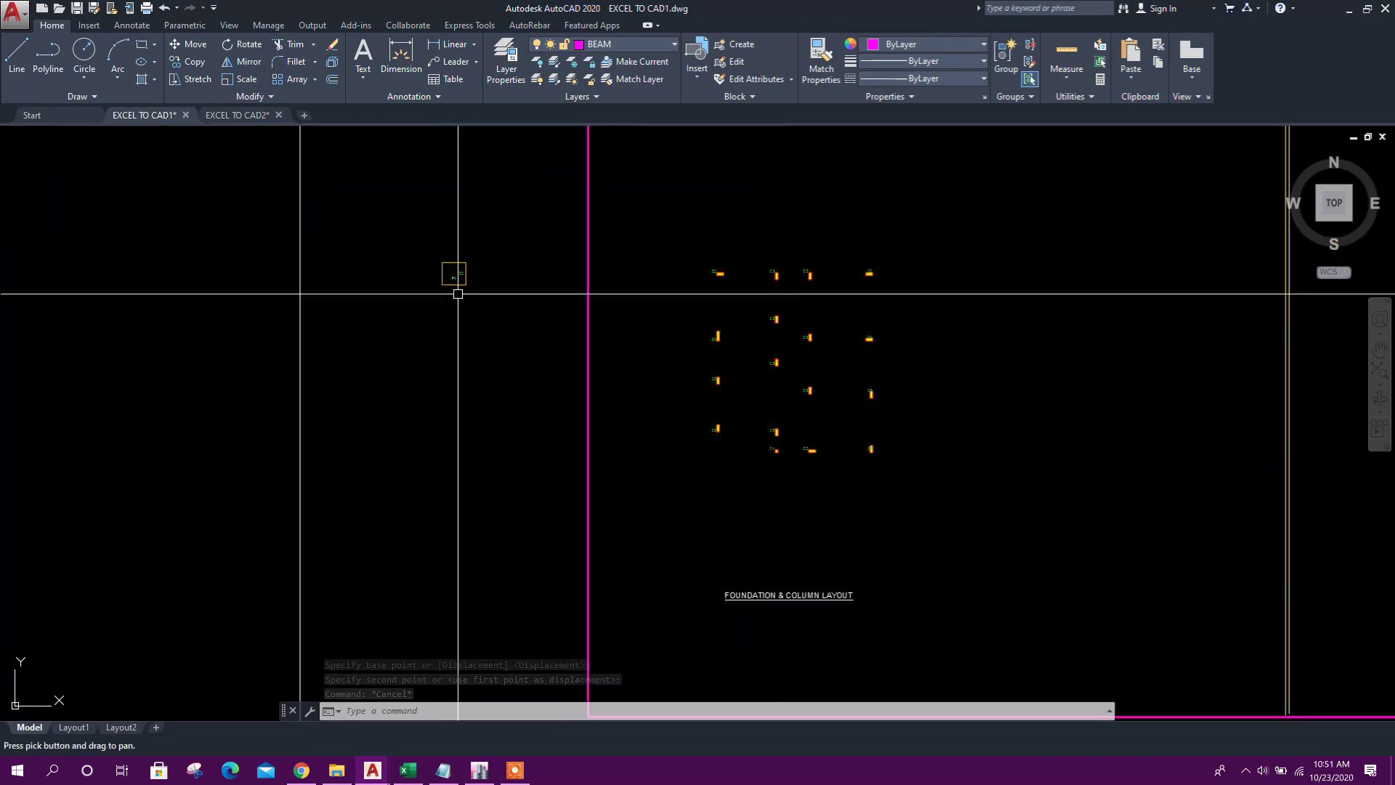
{"action": "key", "text": "Escape"}
Switch to the Excel workbook and copy the Footing Label text commands in P7:P23 of the LABELING sheet.
{"action": "left_click", "coordinate": [408, 770]}
{"action": "left_click_drag", "start_coordinate": [1042, 204], "coordinate": [1040, 410]}
{"action": "right_click", "coordinate": [1046, 378]}
{"action": "left_click", "coordinate": [1076, 459]}
Return to the EXCEL TO CAD1 drawing in AutoCAD and paste the footing label commands into the command line.
{"action": "left_click", "coordinate": [371, 772]}
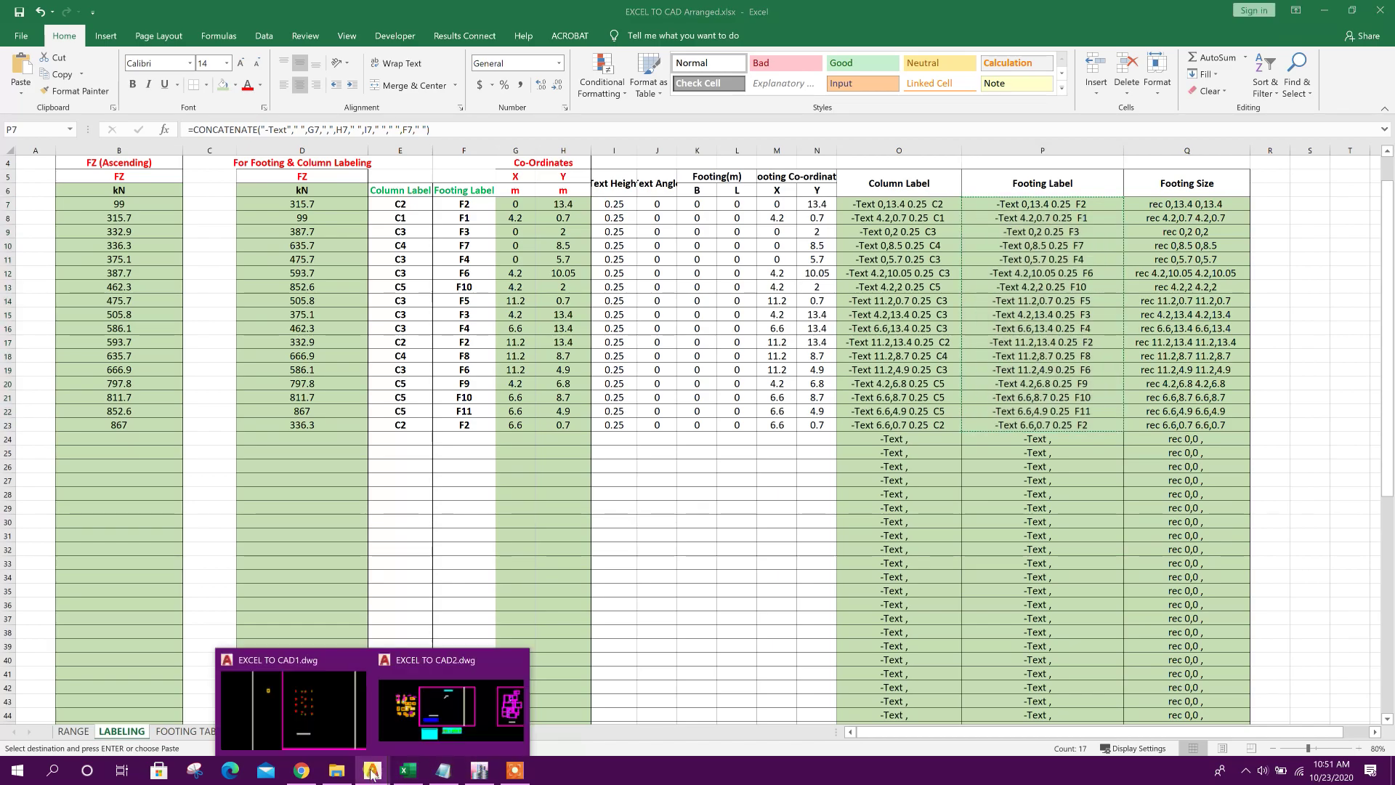
{"action": "left_click", "coordinate": [334, 719]}
{"action": "right_click", "coordinate": [398, 711]}
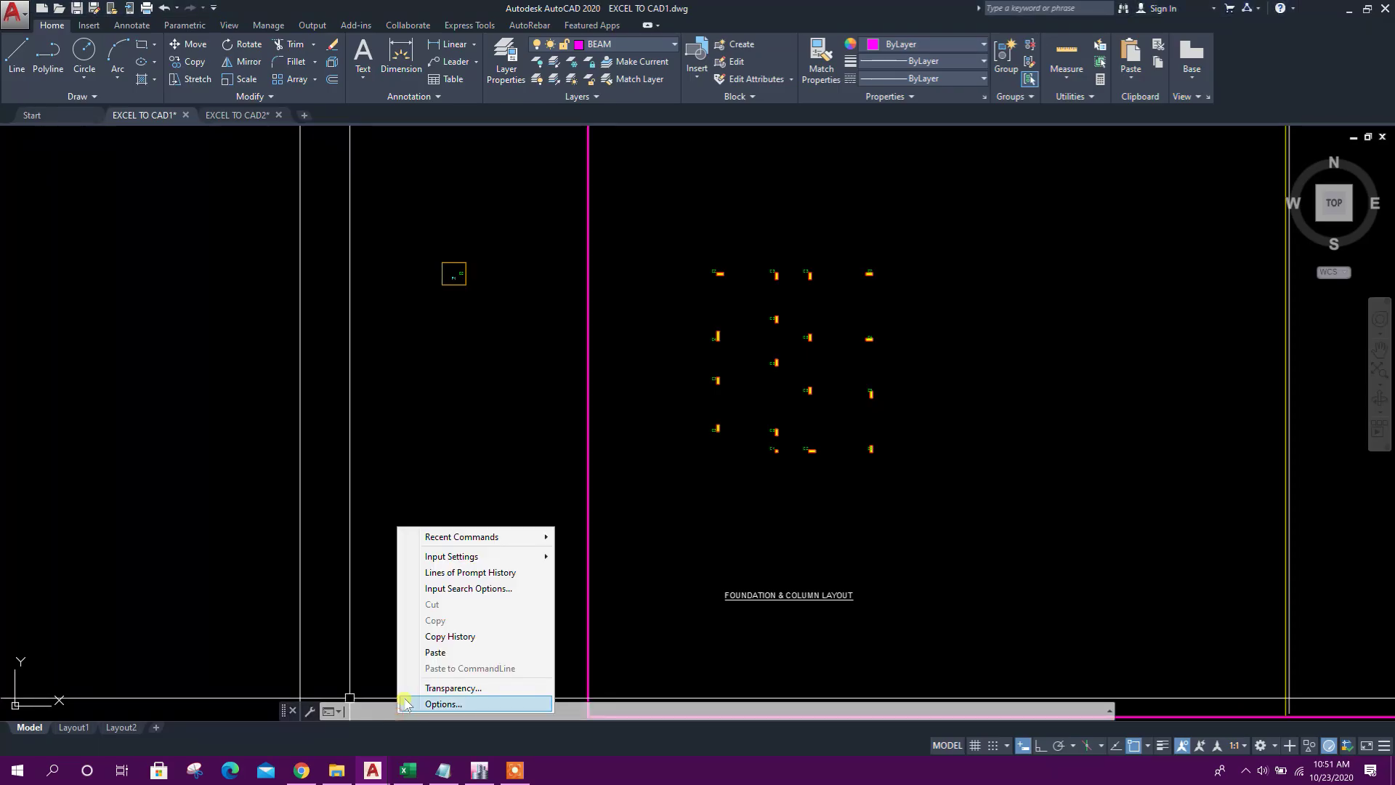
{"action": "left_click", "coordinate": [436, 652]}
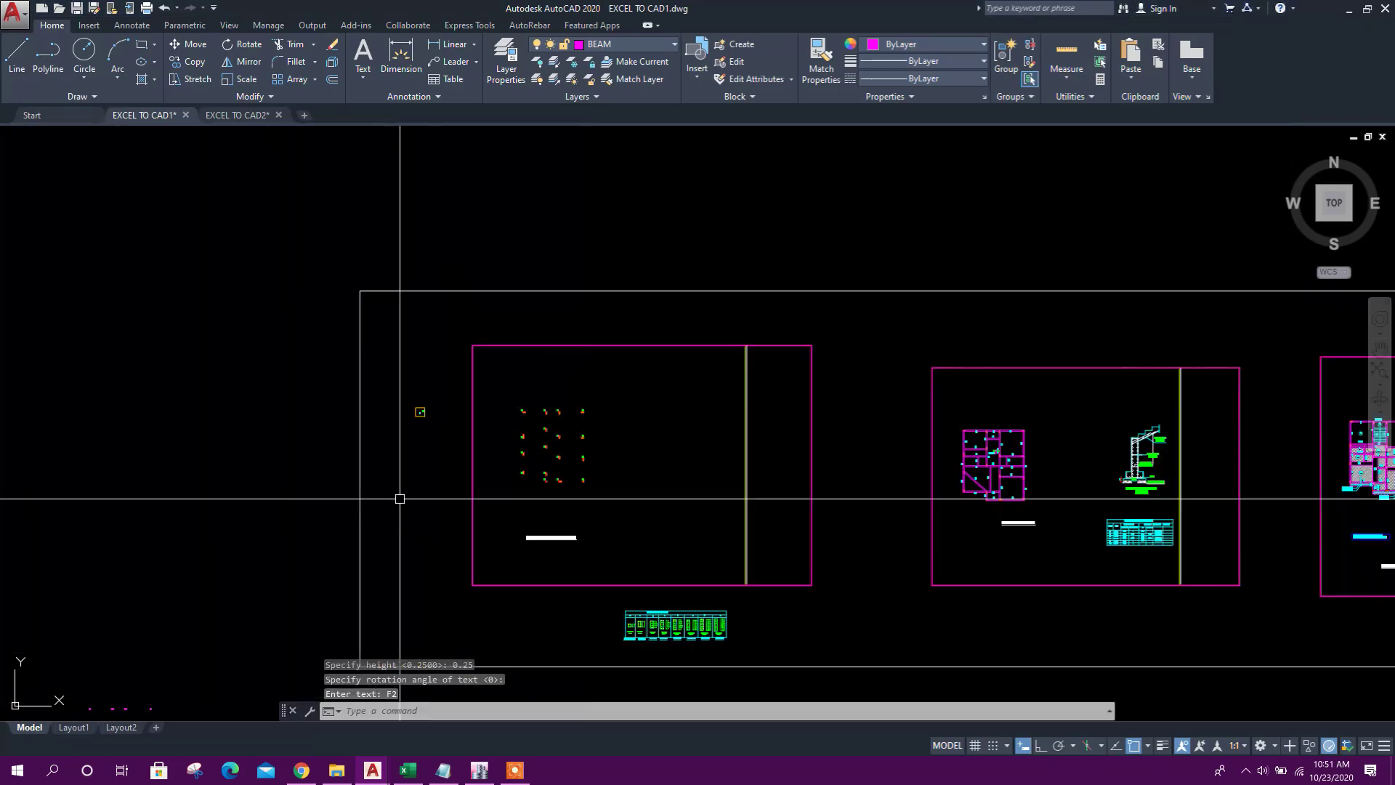
Match the properties of the sample F1 label in the yellow footing box to all footing labels at the origin.
{"action": "left_click", "coordinate": [813, 69]}
{"action": "scroll", "coordinate": [755, 300], "scroll_direction": "up", "scroll_amount": 10}
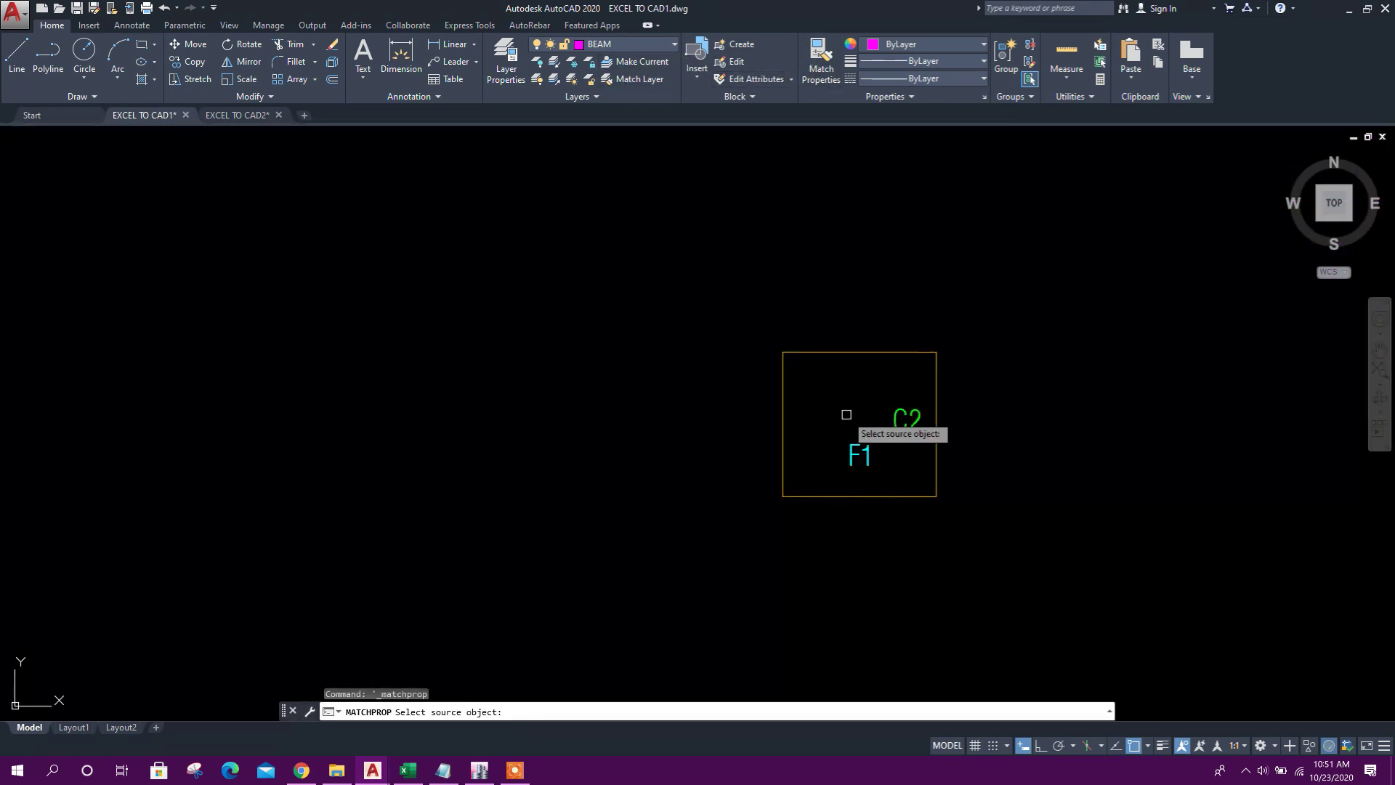
{"action": "left_click", "coordinate": [854, 454]}
{"action": "scroll", "coordinate": [625, 494], "scroll_direction": "down", "scroll_amount": 8}
{"action": "left_click", "coordinate": [497, 396]}
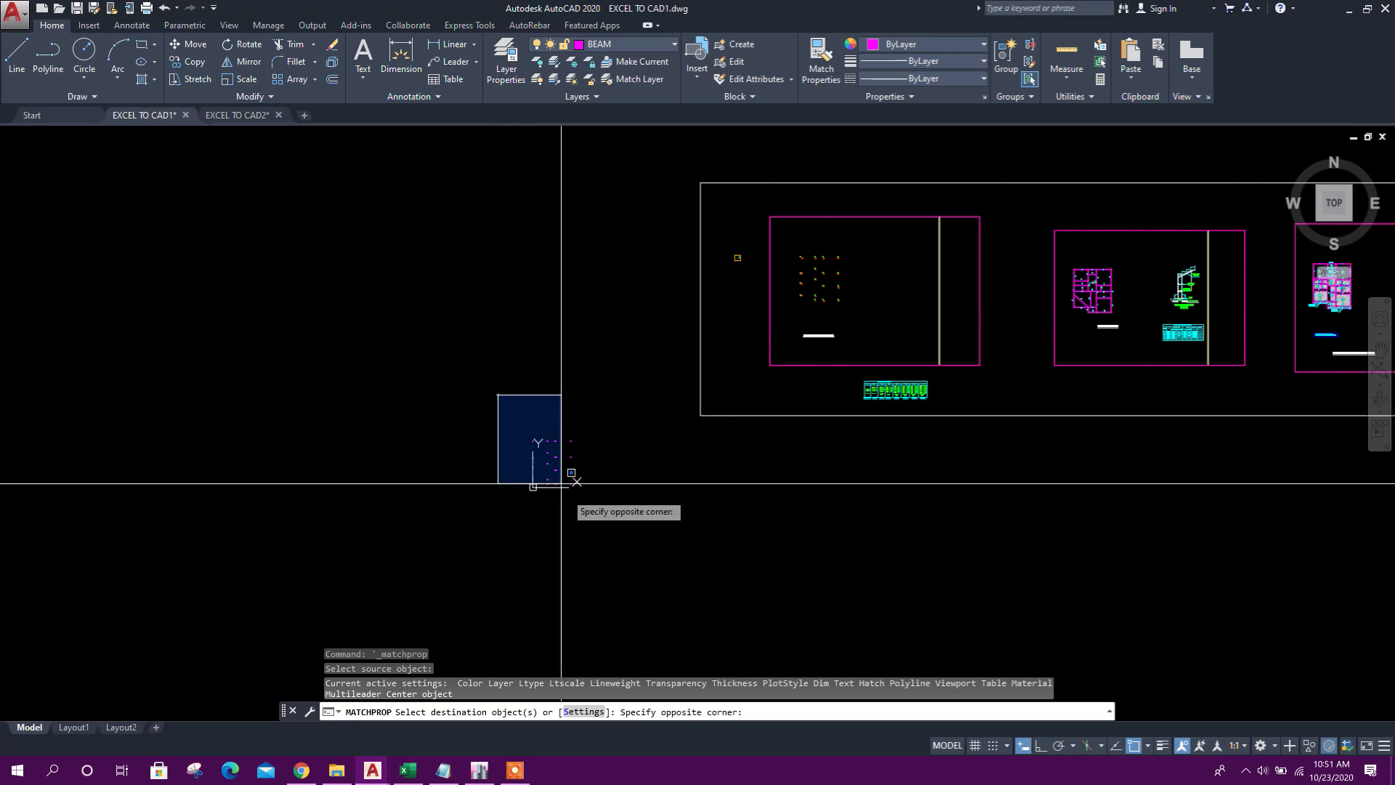
{"action": "left_click", "coordinate": [615, 536]}
{"action": "key", "text": "Escape"}
Move all footing labels from the origin onto the columns in the Foundation & Column Layout.
{"action": "scroll", "coordinate": [562, 475], "scroll_direction": "up", "scroll_amount": 4}
{"action": "left_click", "coordinate": [439, 355]}
{"action": "left_click", "coordinate": [668, 567]}
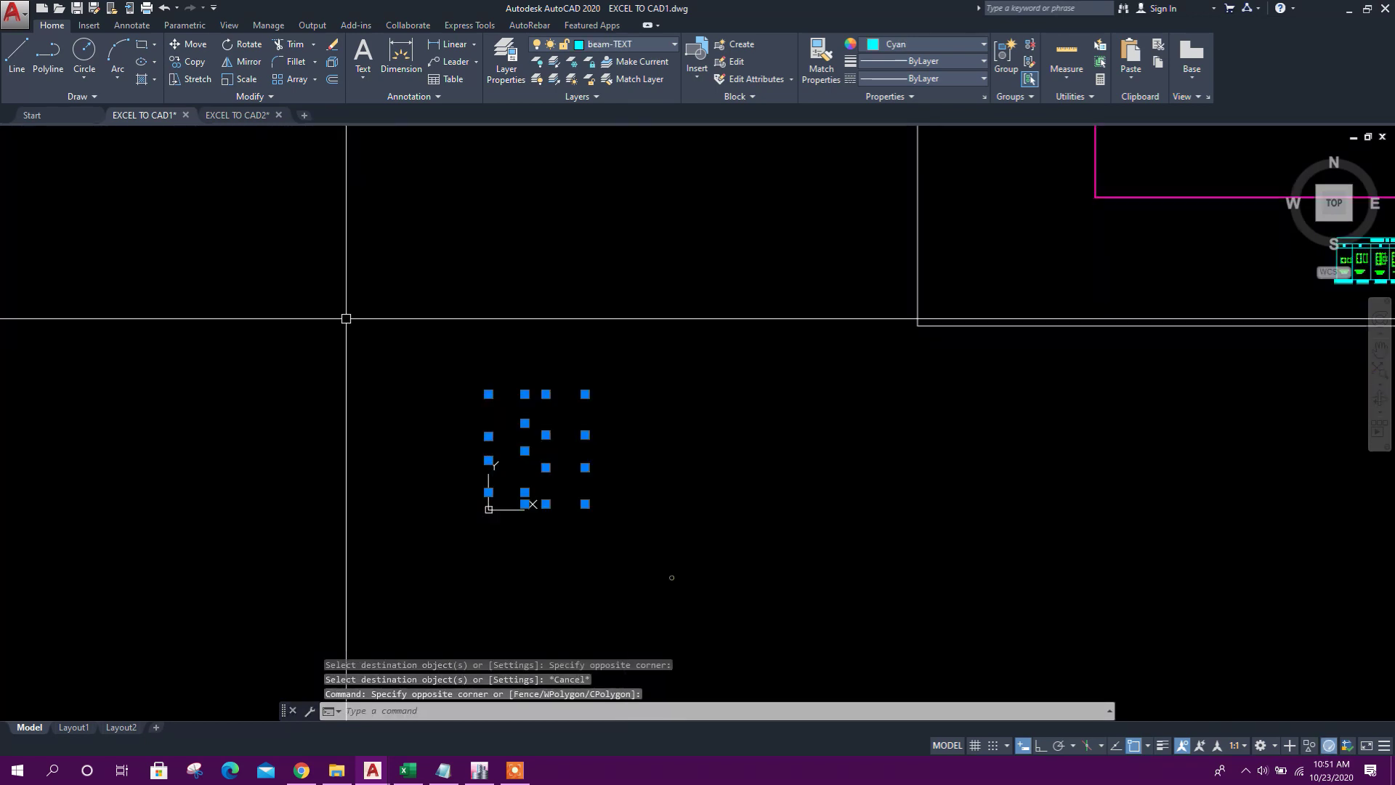
{"action": "left_click", "coordinate": [188, 45]}
{"action": "scroll", "coordinate": [501, 436], "scroll_direction": "up", "scroll_amount": 3}
{"action": "left_click", "coordinate": [508, 483]}
{"action": "scroll", "coordinate": [690, 433], "scroll_direction": "down", "scroll_amount": 6}
{"action": "scroll", "coordinate": [690, 434], "scroll_direction": "up", "scroll_amount": 15}
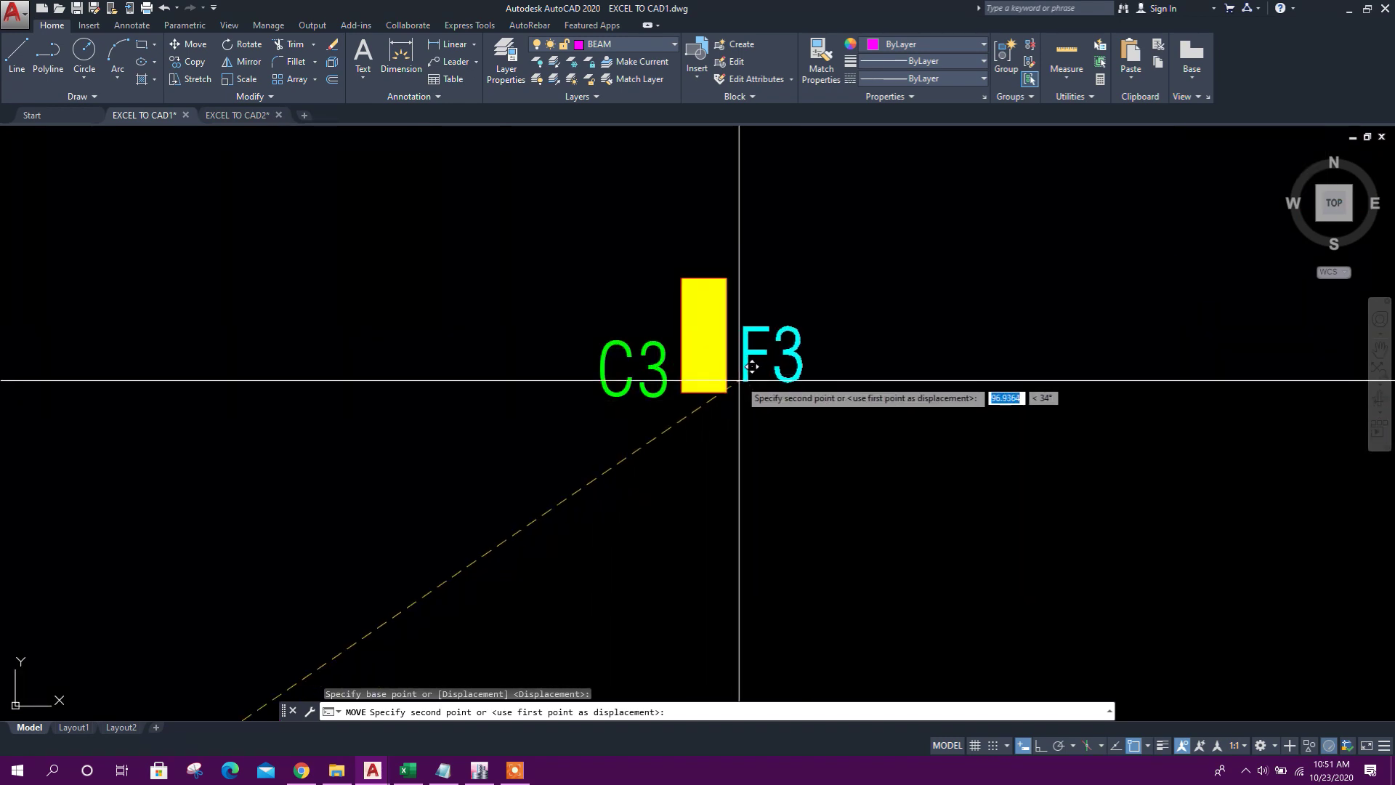
{"action": "scroll", "coordinate": [751, 367], "scroll_direction": "down", "scroll_amount": 12}
{"action": "key", "text": "Escape"}
{"action": "scroll", "coordinate": [748, 467], "scroll_direction": "up", "scroll_amount": 4}
{"action": "scroll", "coordinate": [733, 361], "scroll_direction": "down", "scroll_amount": 10}
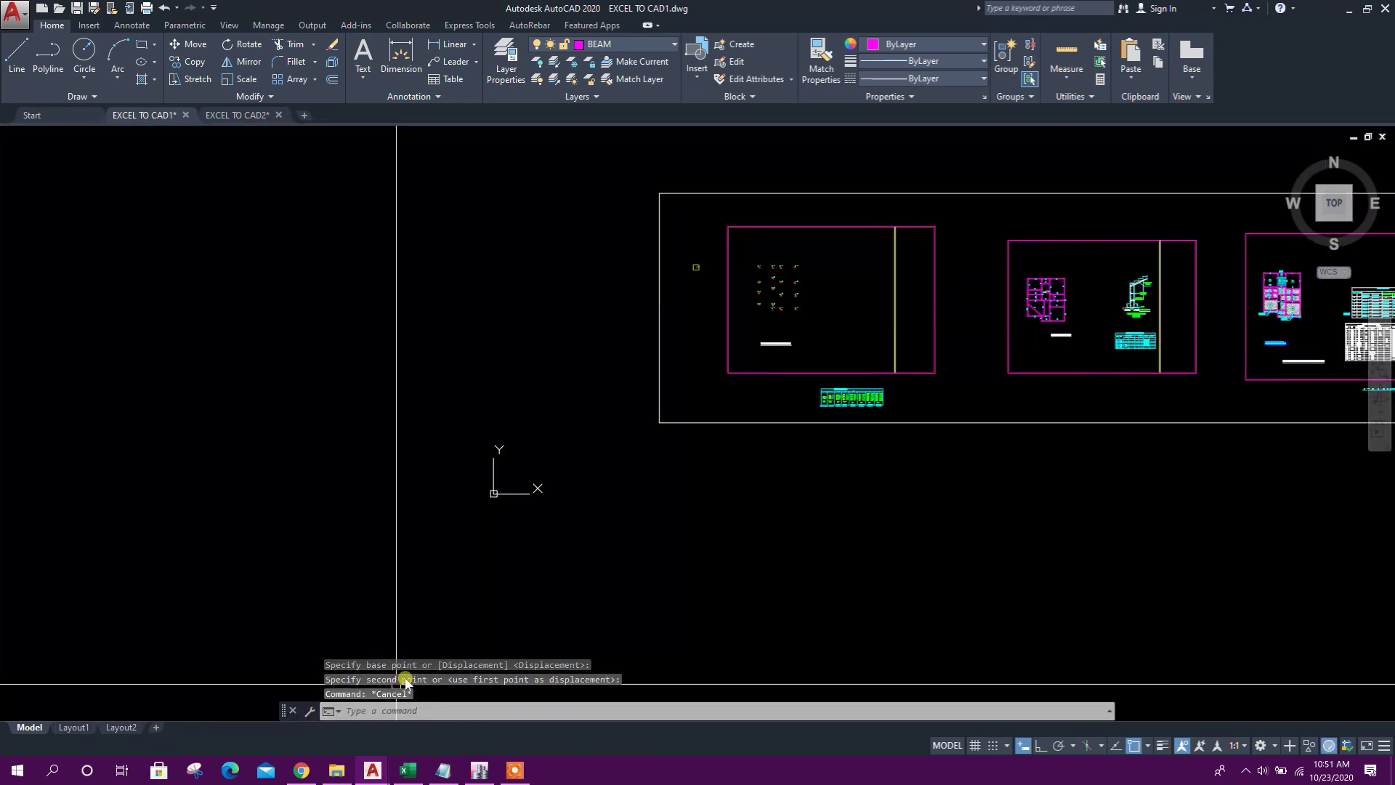
{"action": "key", "text": "Escape"}
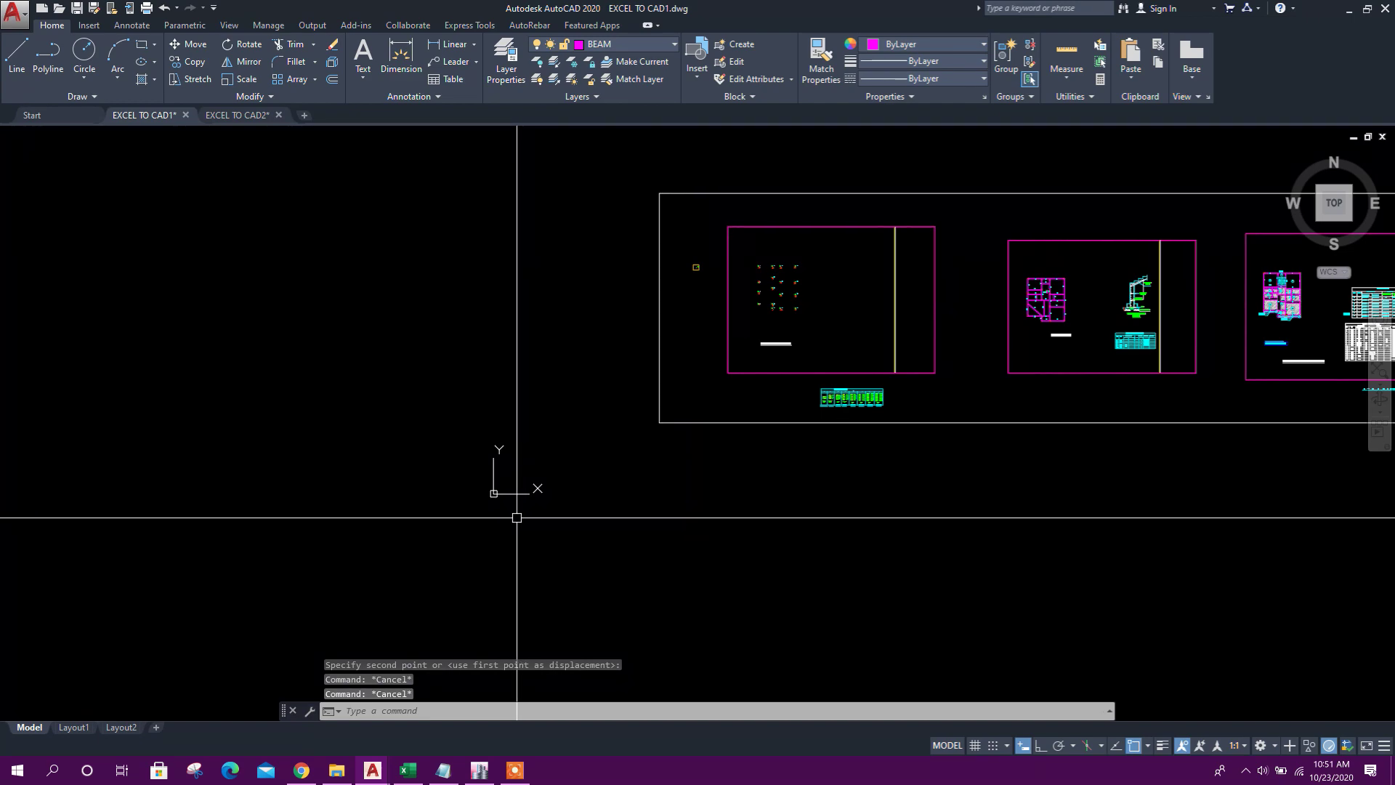
Switch to the Excel workbook and copy the Footing Size rectangle commands in Q7:Q23 of the LABELING sheet.
{"action": "left_click", "coordinate": [408, 773]}
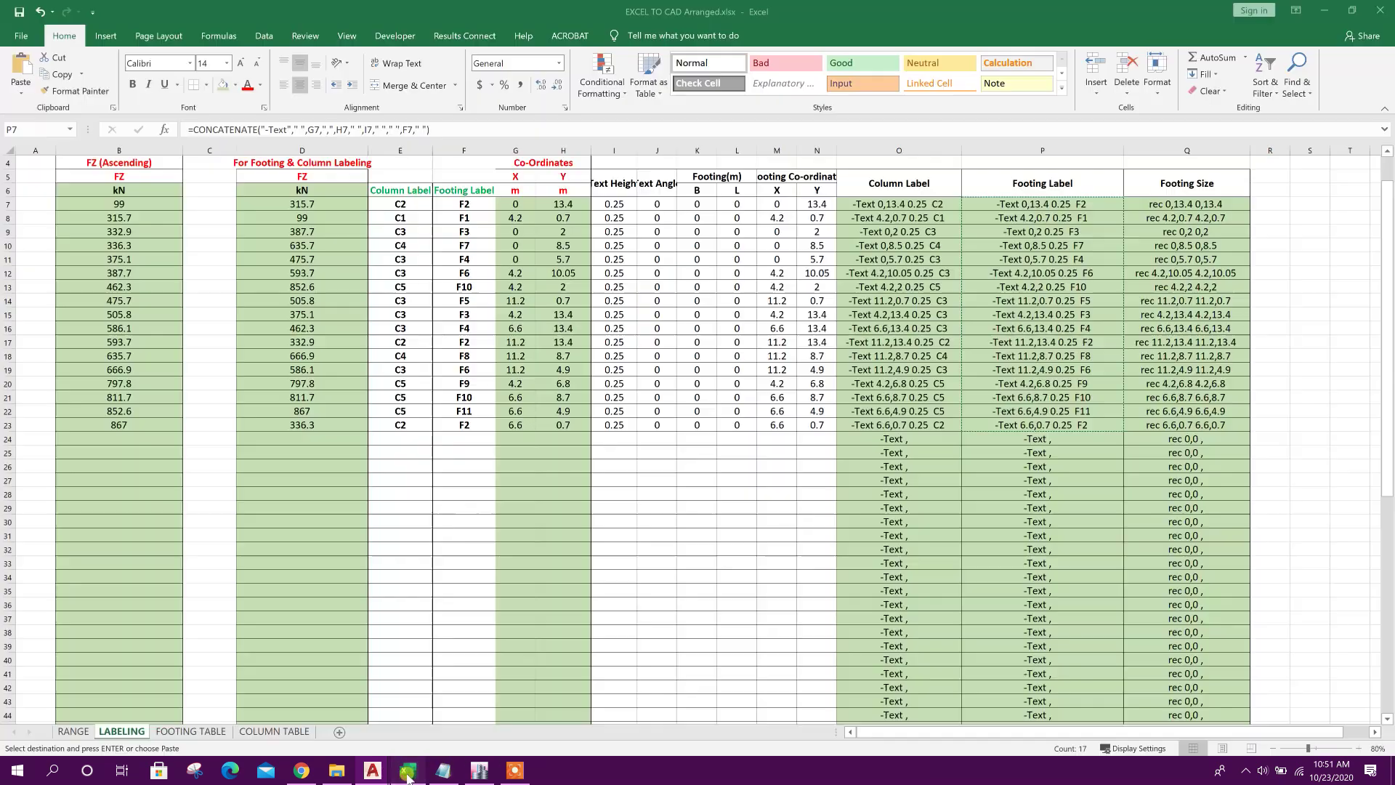
{"action": "left_click_drag", "start_coordinate": [1187, 245], "coordinate": [1187, 469]}
{"action": "right_click", "coordinate": [1183, 361]}
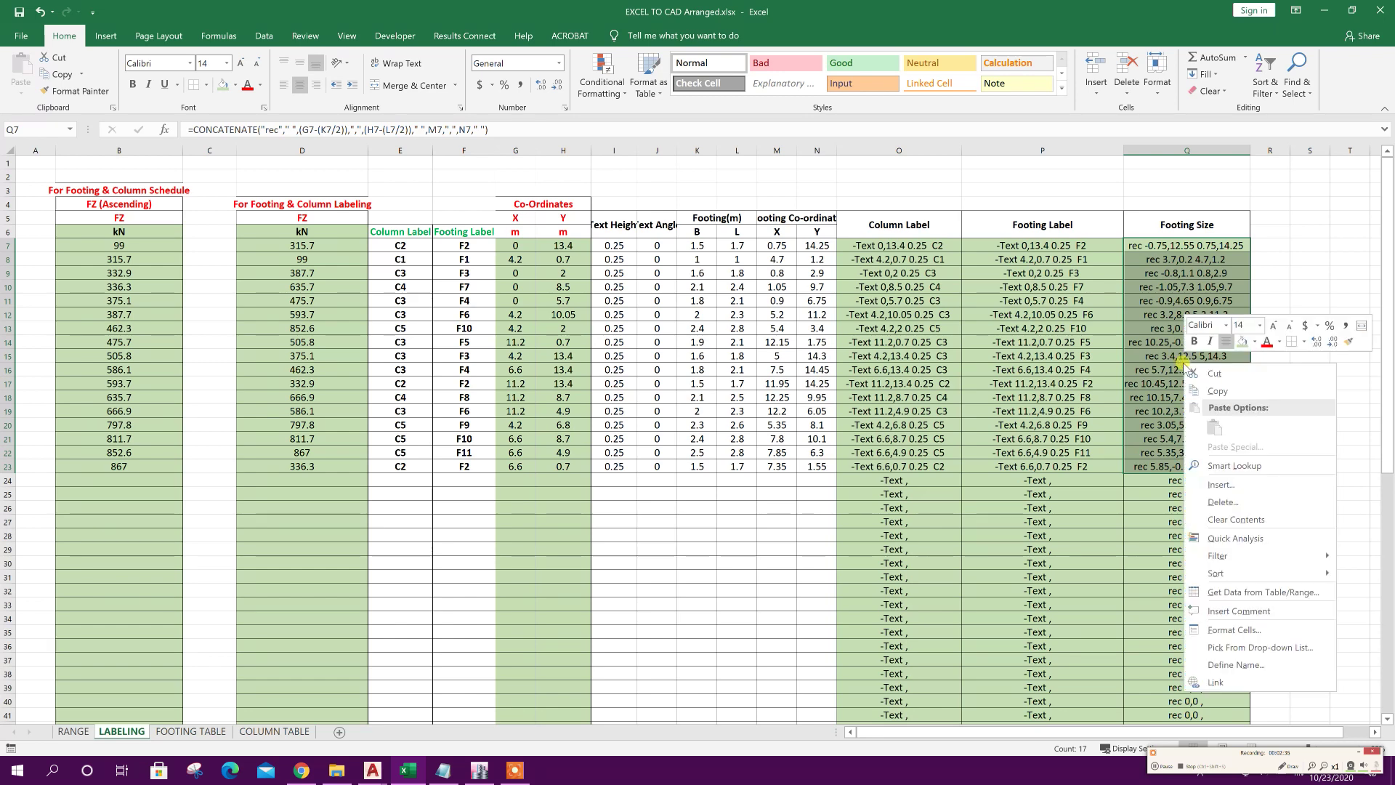
{"action": "left_click", "coordinate": [1212, 390]}
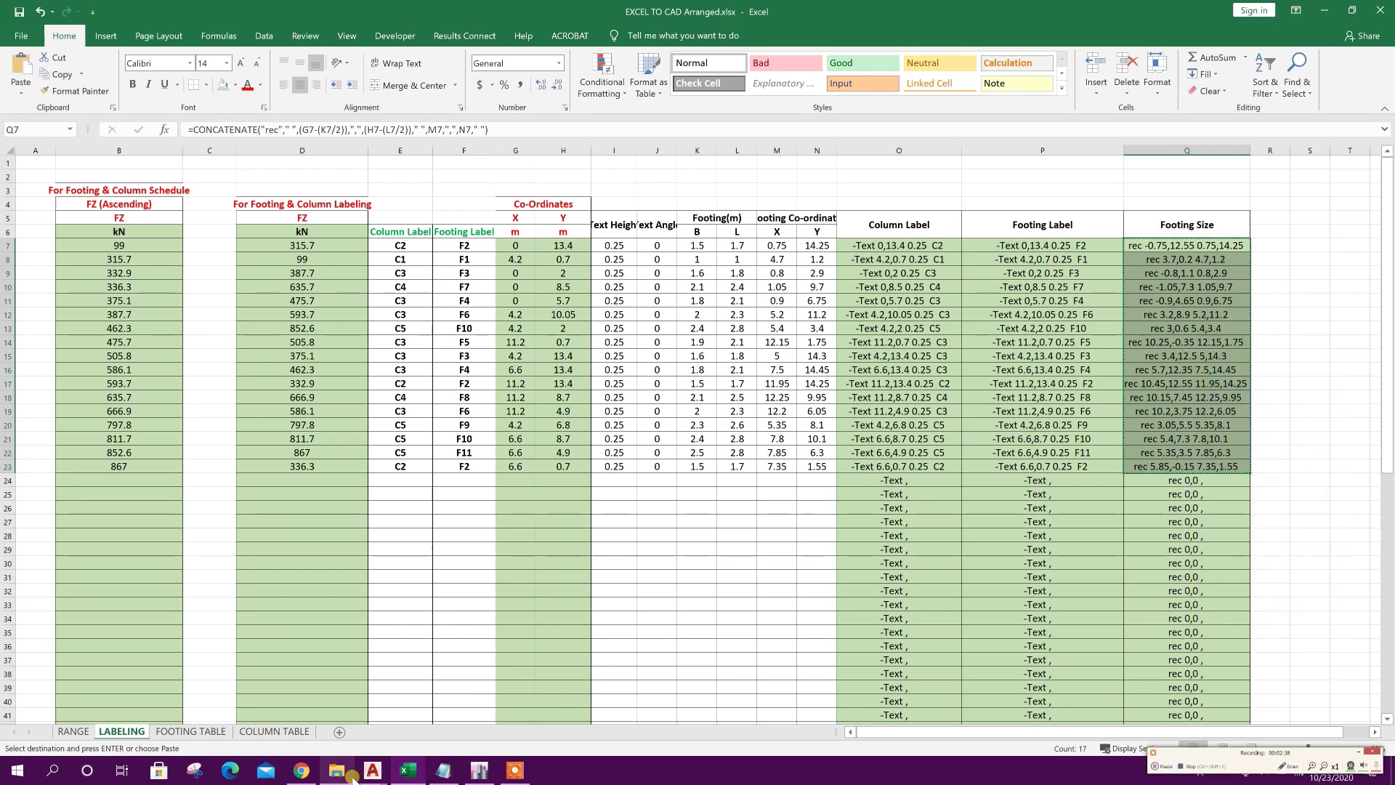
Return to the EXCEL TO CAD1 drawing in AutoCAD and run the copied footing rectangle commands in the command line.
{"action": "mouse_move", "coordinate": [373, 771]}
{"action": "left_click", "coordinate": [349, 701]}
{"action": "right_click", "coordinate": [366, 705]}
{"action": "left_click", "coordinate": [418, 648]}
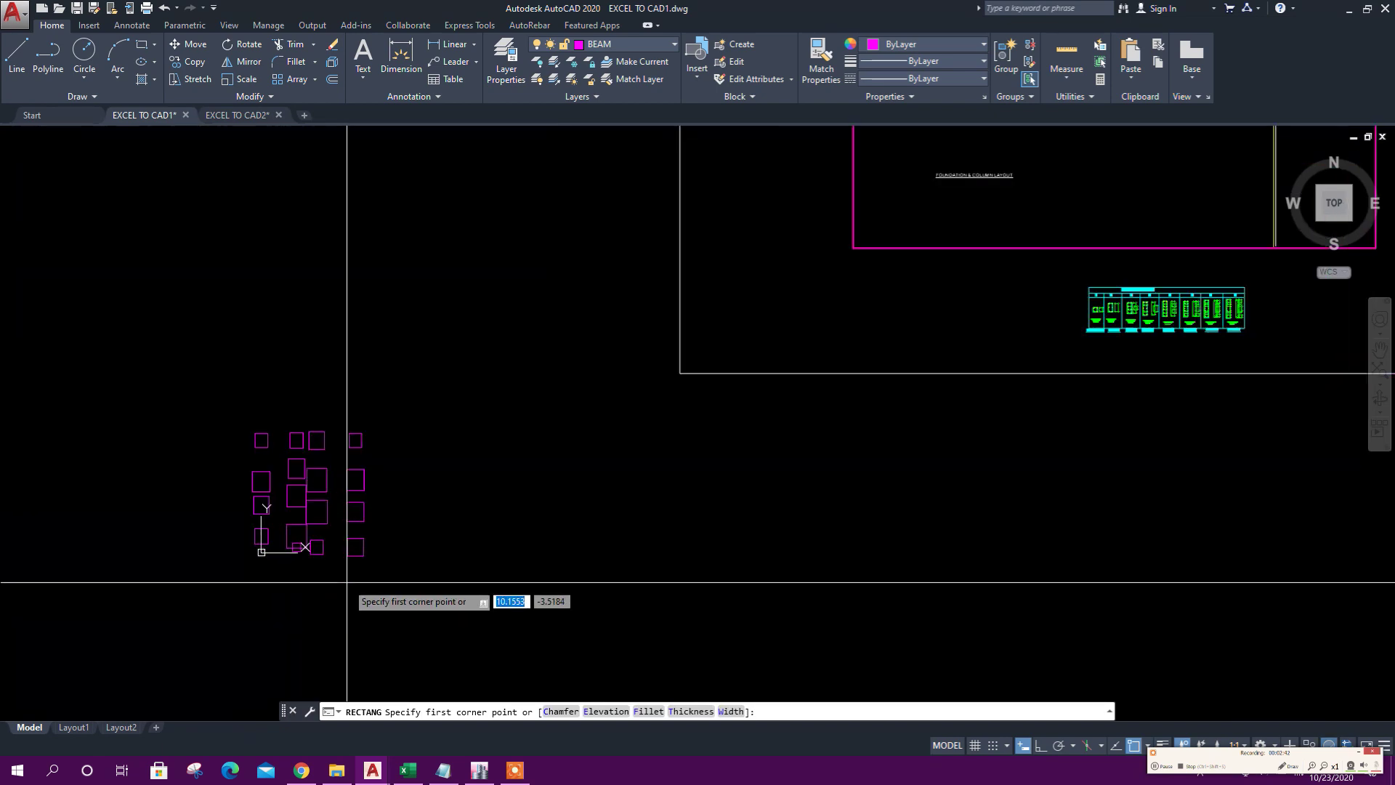
{"action": "scroll", "coordinate": [346, 583], "scroll_direction": "up", "scroll_amount": 1}
{"action": "key", "text": "Escape"}
Match the properties of the sample yellow footing box to all footing rectangles at the origin.
{"action": "scroll", "coordinate": [348, 558], "scroll_direction": "down", "scroll_amount": 2}
{"action": "left_click", "coordinate": [820, 58]}
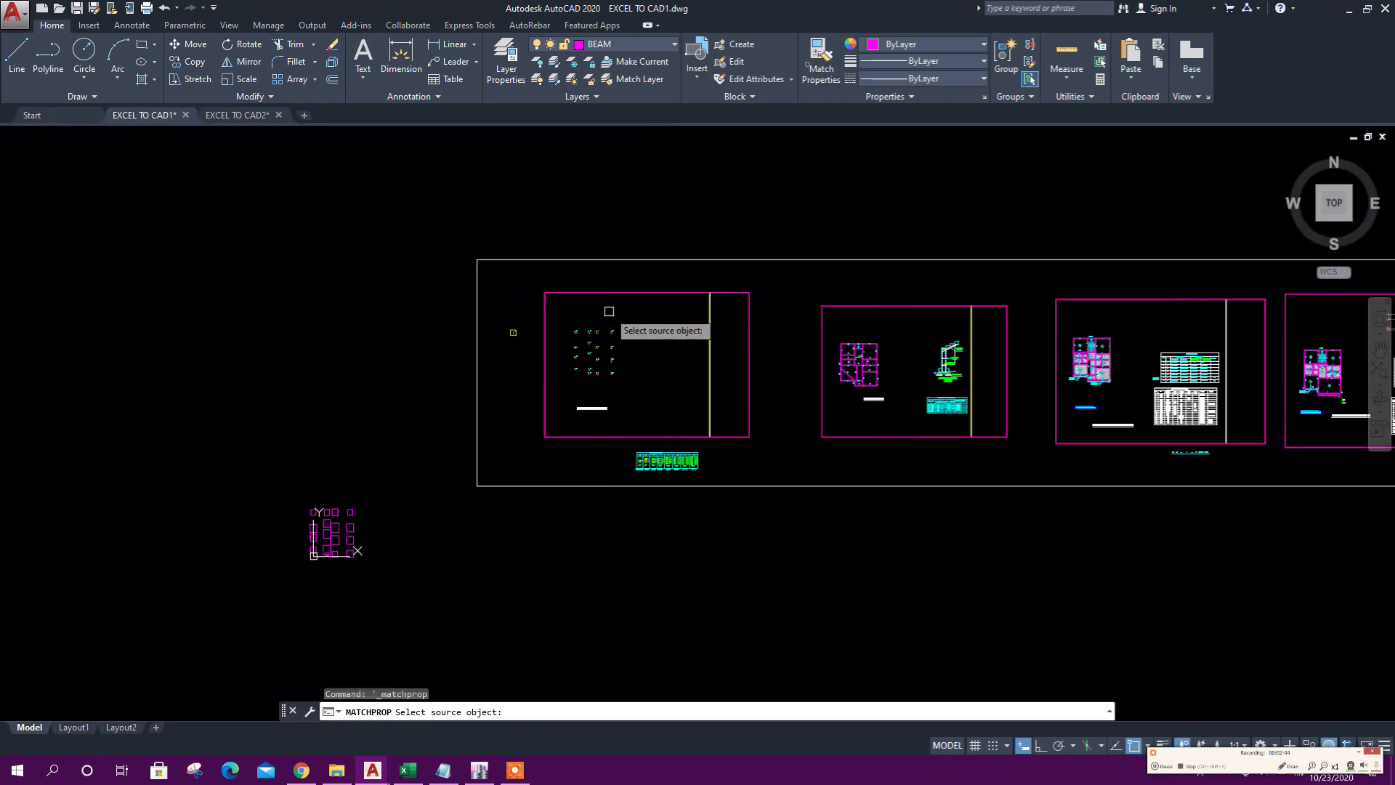
{"action": "scroll", "coordinate": [510, 334], "scroll_direction": "up", "scroll_amount": 5}
{"action": "left_click", "coordinate": [511, 319]}
{"action": "scroll", "coordinate": [502, 344], "scroll_direction": "down", "scroll_amount": 5}
{"action": "left_click_drag", "start_coordinate": [492, 390], "coordinate": [551, 319]}
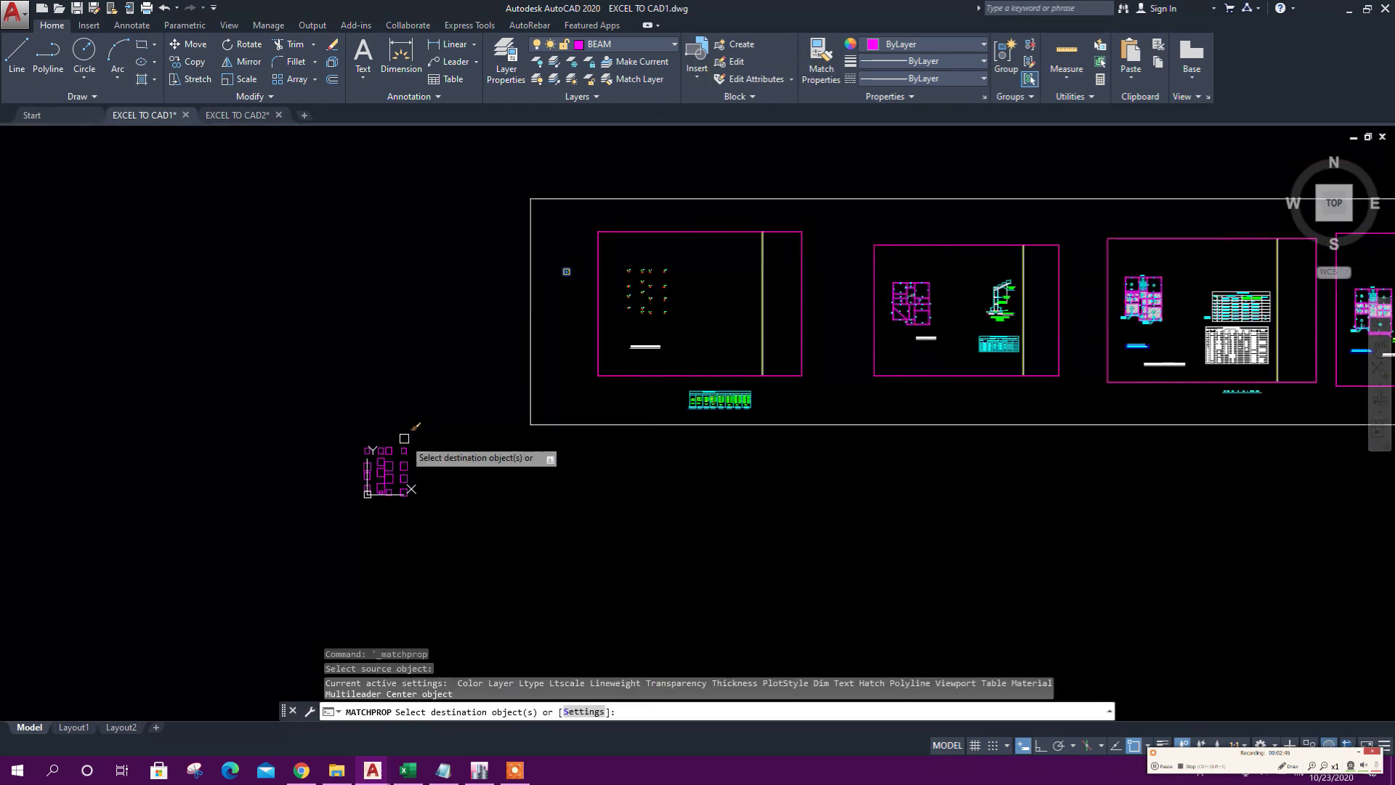
{"action": "left_click", "coordinate": [307, 404]}
{"action": "scroll", "coordinate": [448, 522], "scroll_direction": "up", "scroll_amount": 2}
{"action": "left_click", "coordinate": [446, 526]}
{"action": "key", "text": "Escape"}
Move all footing rectangles from the origin onto the columns in the Foundation & Column Layout.
{"action": "left_click", "coordinate": [463, 532]}
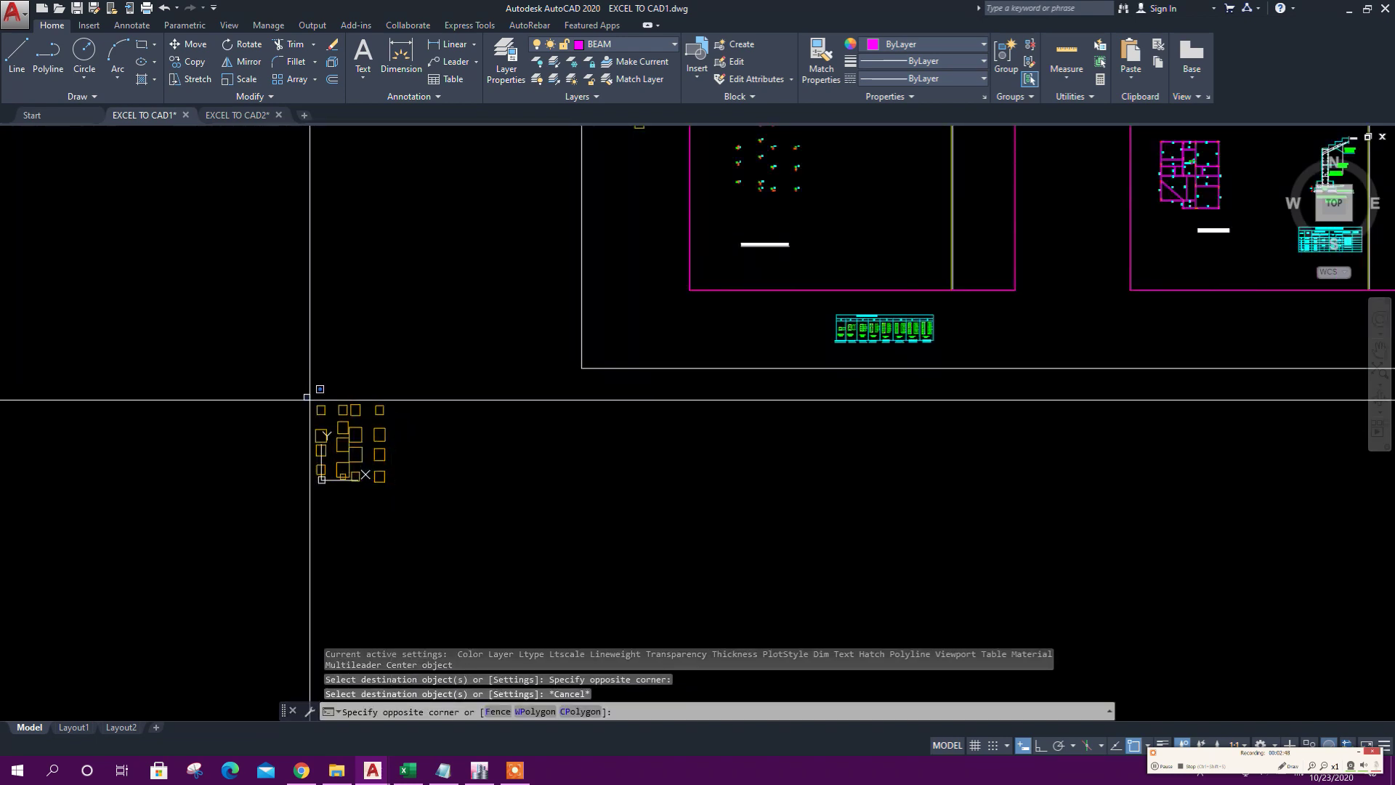
{"action": "left_click", "coordinate": [291, 371]}
{"action": "left_click", "coordinate": [193, 48]}
{"action": "scroll", "coordinate": [304, 430], "scroll_direction": "up", "scroll_amount": 6}
{"action": "scroll", "coordinate": [417, 648], "scroll_direction": "up", "scroll_amount": 2}
{"action": "scroll", "coordinate": [398, 640], "scroll_direction": "down", "scroll_amount": 2}
{"action": "left_click_drag", "start_coordinate": [406, 557], "coordinate": [416, 607]}
{"action": "left_click", "coordinate": [397, 397]}
{"action": "scroll", "coordinate": [330, 506], "scroll_direction": "down", "scroll_amount": 6}
{"action": "left_click_drag", "start_coordinate": [653, 432], "coordinate": [548, 594]}
{"action": "scroll", "coordinate": [653, 388], "scroll_direction": "up", "scroll_amount": 6}
{"action": "scroll", "coordinate": [660, 349], "scroll_direction": "up", "scroll_amount": 2}
{"action": "key", "text": "Escape"}
{"action": "scroll", "coordinate": [643, 283], "scroll_direction": "down", "scroll_amount": 5}
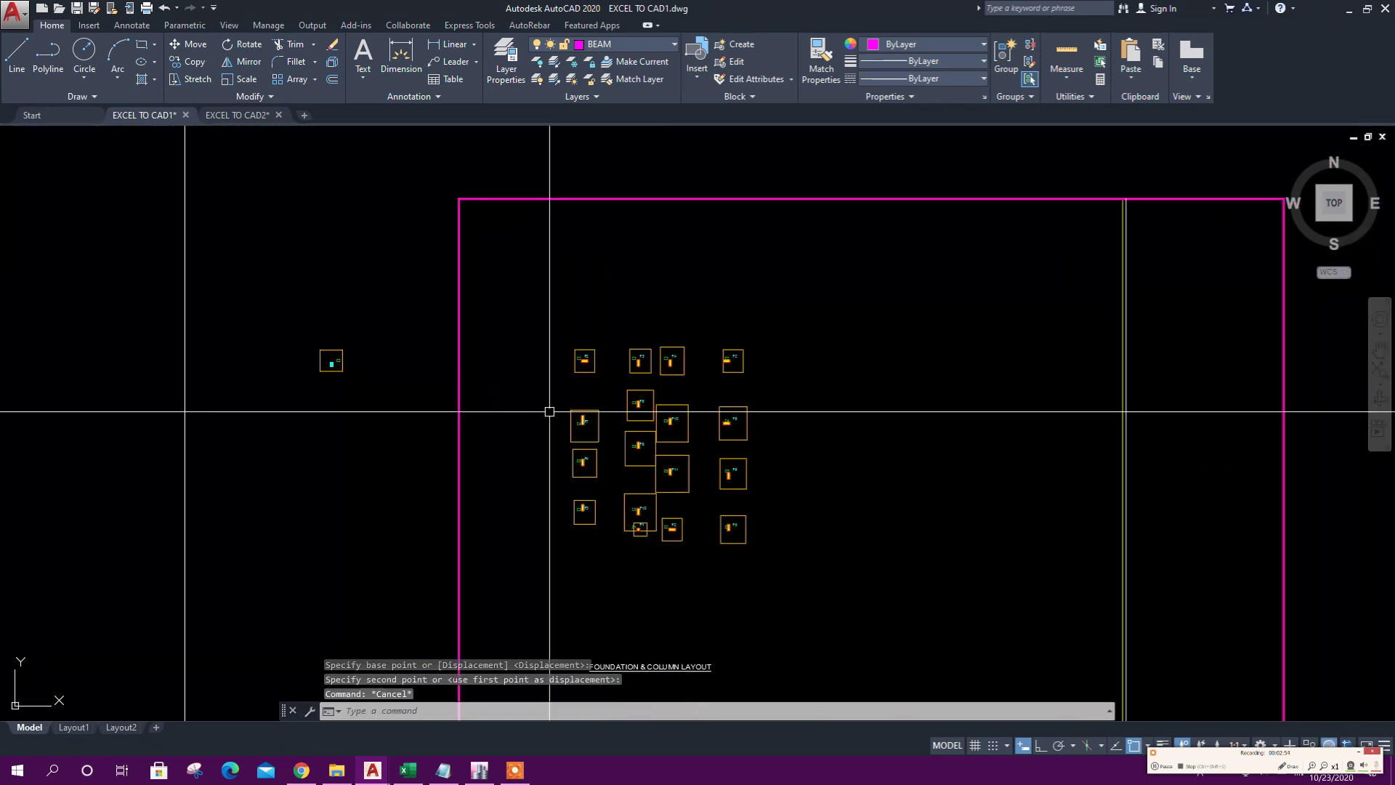
Examine how the footing outlines sit around their columns and labels across the Foundation & Column Layout.
{"action": "left_click_drag", "start_coordinate": [644, 474], "coordinate": [707, 432]}
{"action": "scroll", "coordinate": [708, 433], "scroll_direction": "up", "scroll_amount": 2}
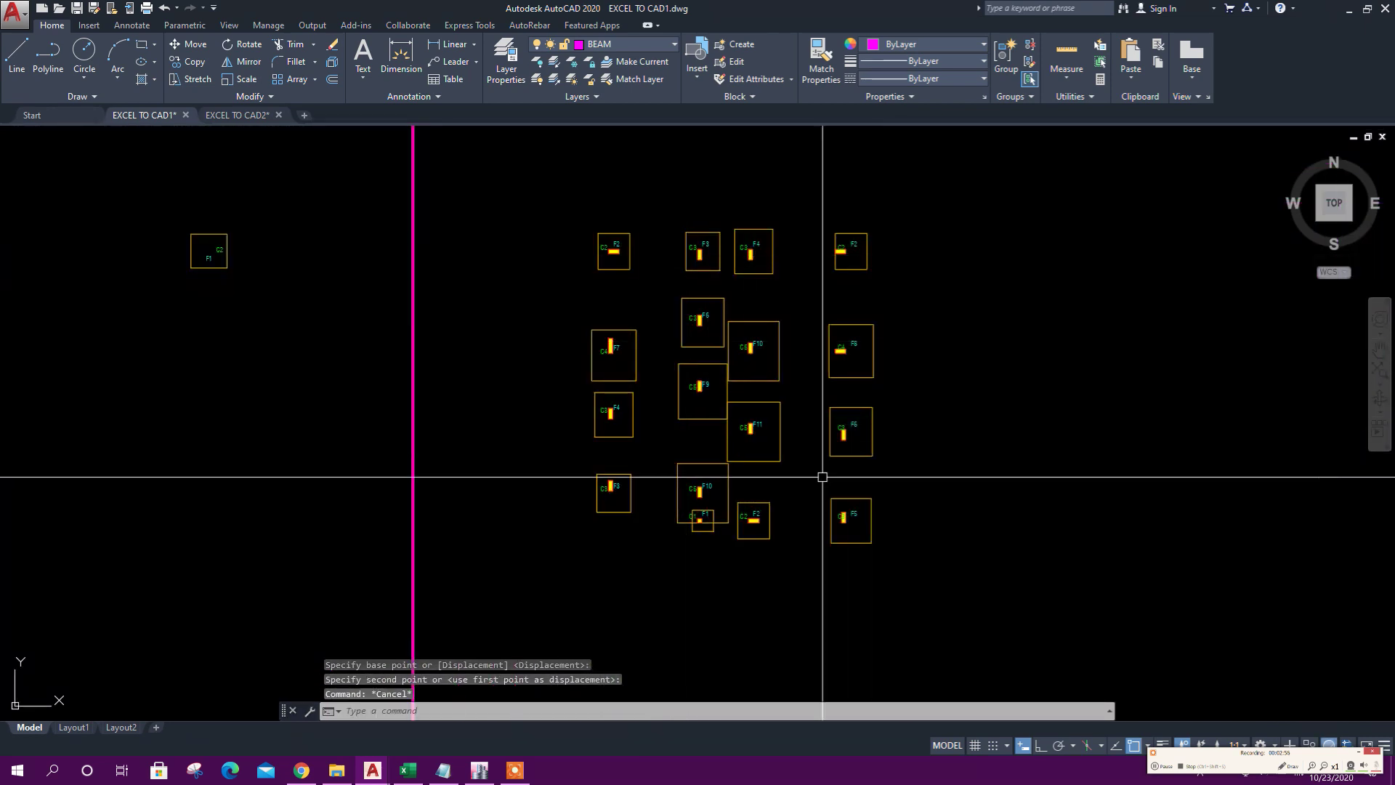
{"action": "key", "text": "Escape"}
{"action": "scroll", "coordinate": [622, 408], "scroll_direction": "up", "scroll_amount": 4}
{"action": "scroll", "coordinate": [622, 409], "scroll_direction": "down", "scroll_amount": 2}
{"action": "left_click_drag", "start_coordinate": [735, 537], "coordinate": [697, 612]}
{"action": "left_click_drag", "start_coordinate": [877, 326], "coordinate": [832, 421]}
{"action": "scroll", "coordinate": [904, 357], "scroll_direction": "up", "scroll_amount": 1}
{"action": "scroll", "coordinate": [803, 338], "scroll_direction": "down", "scroll_amount": 2}
{"action": "left_click_drag", "start_coordinate": [698, 391], "coordinate": [772, 362]}
{"action": "scroll", "coordinate": [772, 361], "scroll_direction": "up", "scroll_amount": 4}
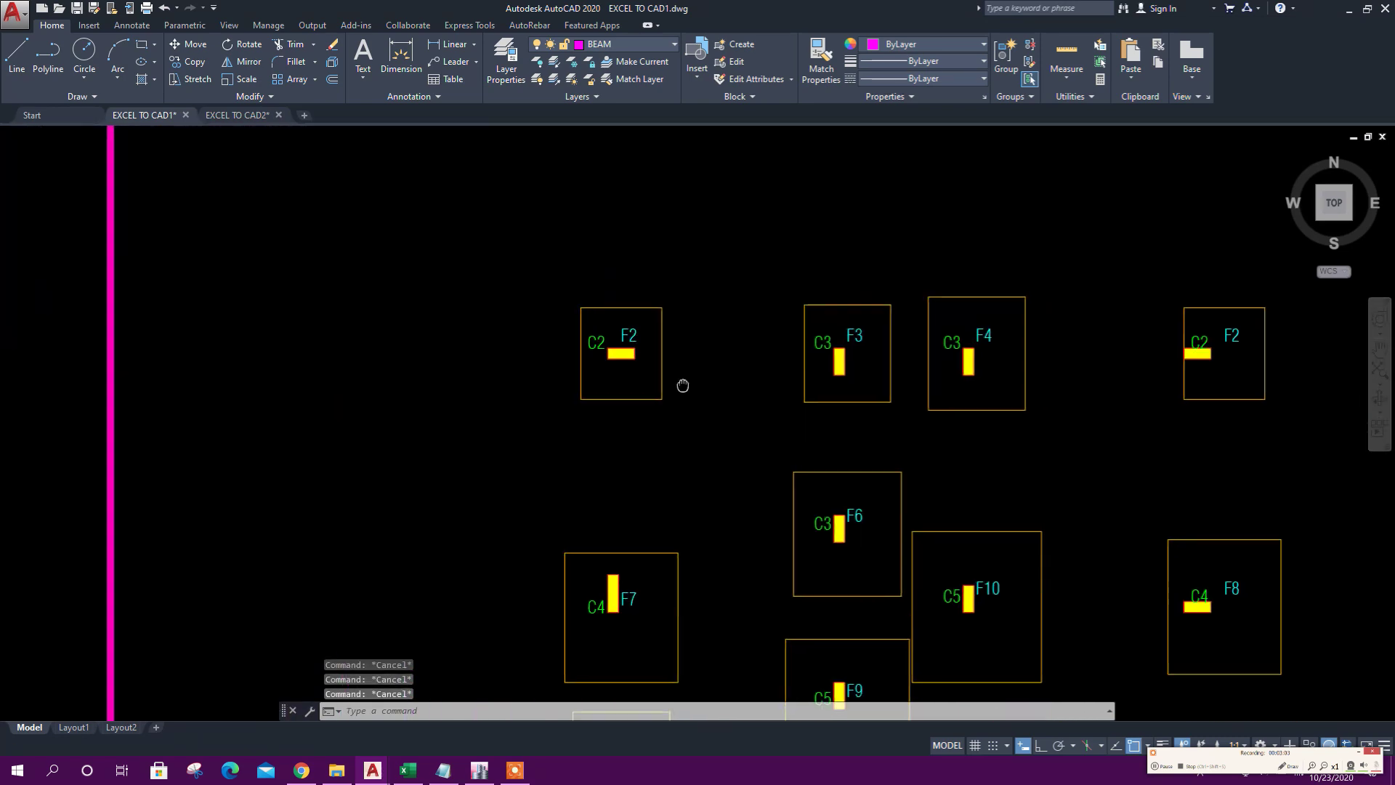
{"action": "scroll", "coordinate": [689, 365], "scroll_direction": "down", "scroll_amount": 2}
Undo the last rotation and rotate the upper-left F2 footing outline a quarter turn about its column's center.
{"action": "key", "text": "ctrl+z"}
{"action": "scroll", "coordinate": [560, 370], "scroll_direction": "up", "scroll_amount": 2}
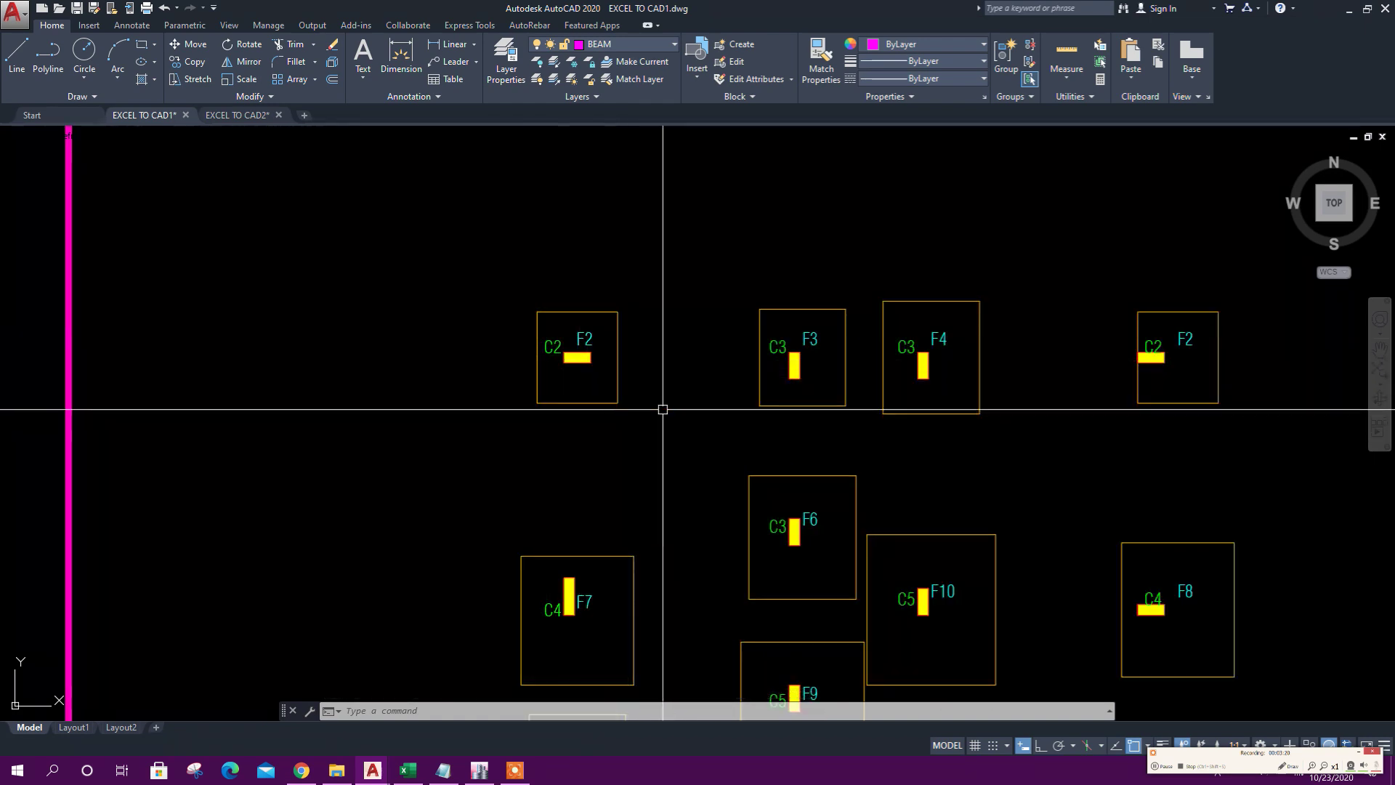
{"action": "left_click", "coordinate": [616, 350]}
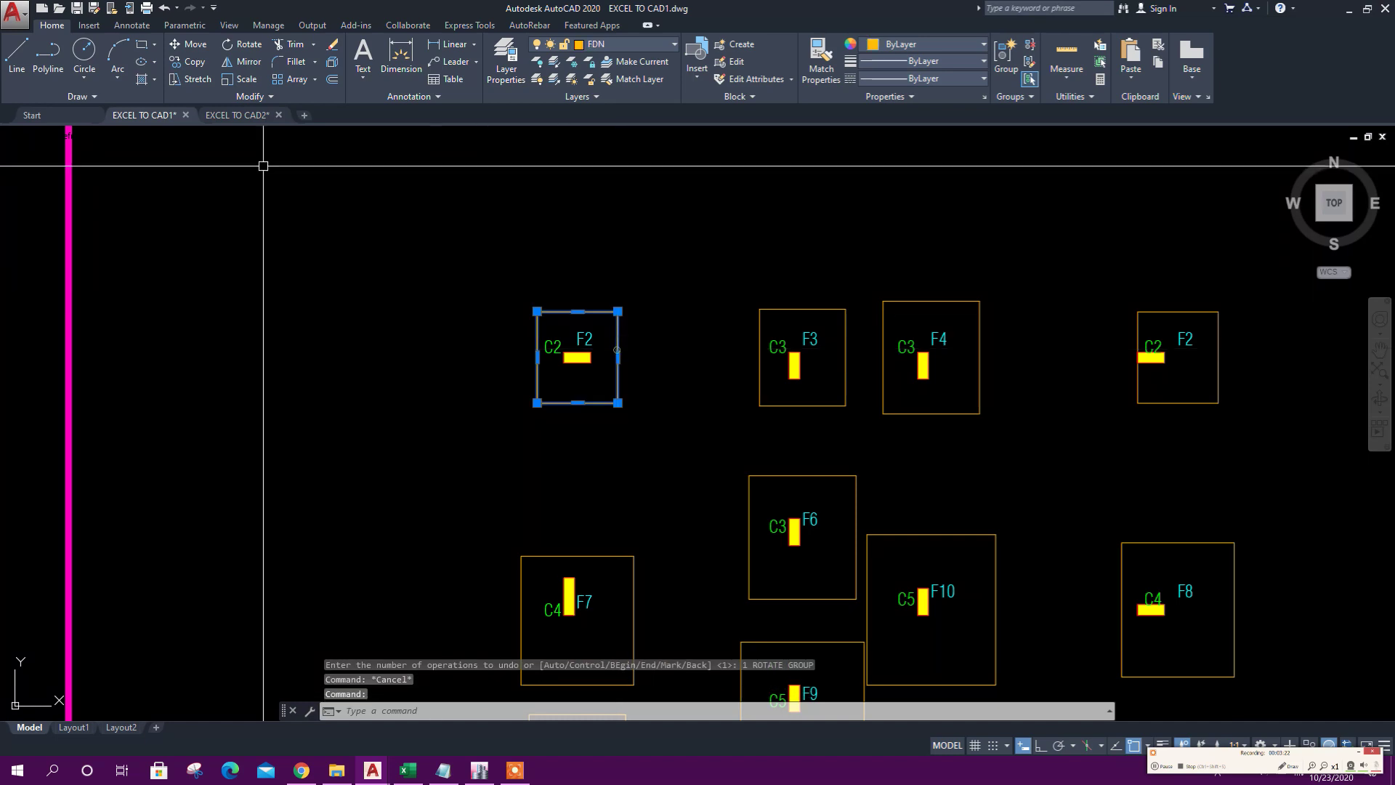
{"action": "left_click", "coordinate": [239, 44]}
{"action": "scroll", "coordinate": [623, 377], "scroll_direction": "up", "scroll_amount": 4}
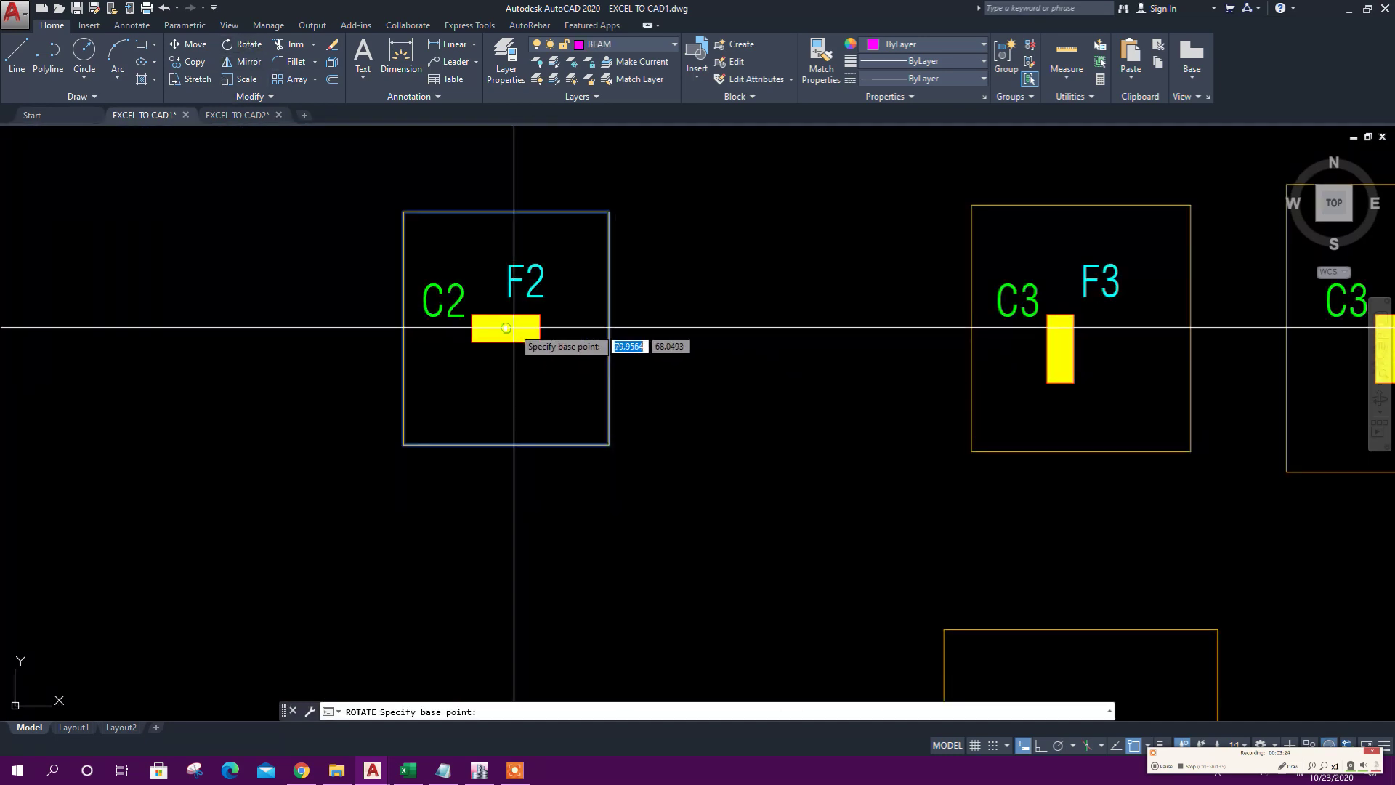
{"action": "left_click", "coordinate": [507, 328]}
{"action": "key", "text": "Escape"}
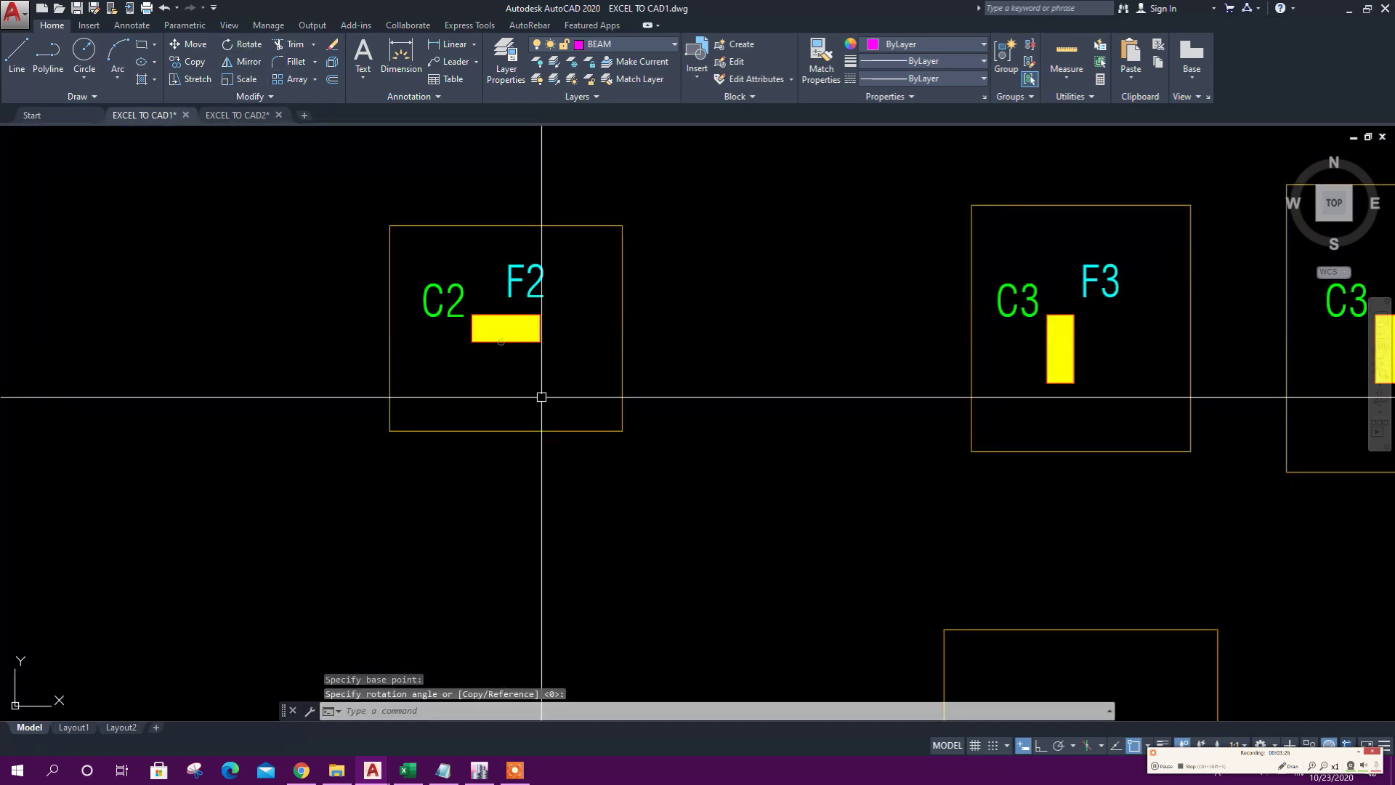
Move the F3 footing outline in the upper row so that it is centered on its C3 column.
{"action": "scroll", "coordinate": [649, 436], "scroll_direction": "down", "scroll_amount": 6}
{"action": "scroll", "coordinate": [643, 395], "scroll_direction": "up", "scroll_amount": 4}
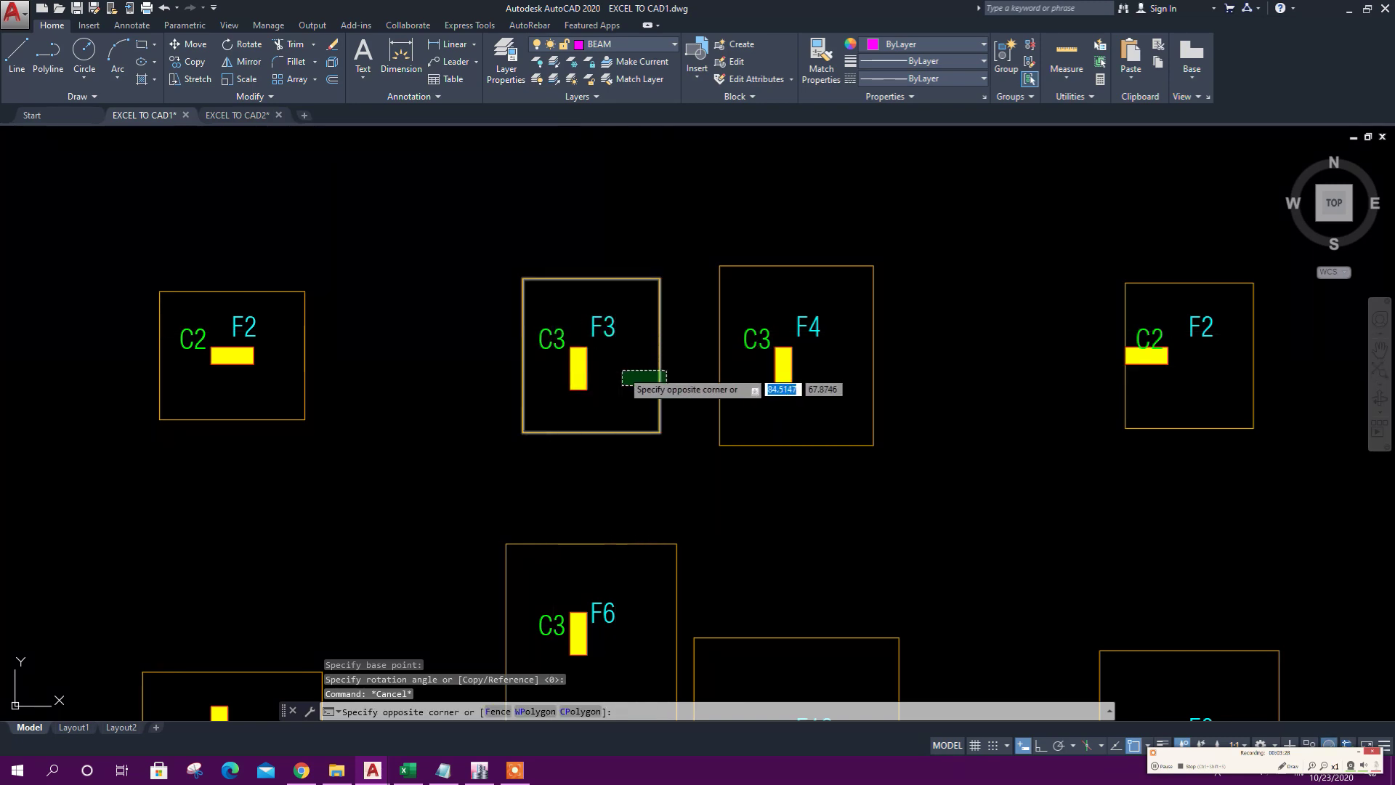
{"action": "left_click", "coordinate": [623, 385]}
{"action": "left_click", "coordinate": [189, 44]}
{"action": "key", "text": "Escape"}
{"action": "left_click", "coordinate": [677, 381]}
{"action": "left_click", "coordinate": [628, 371]}
{"action": "left_click", "coordinate": [184, 45]}
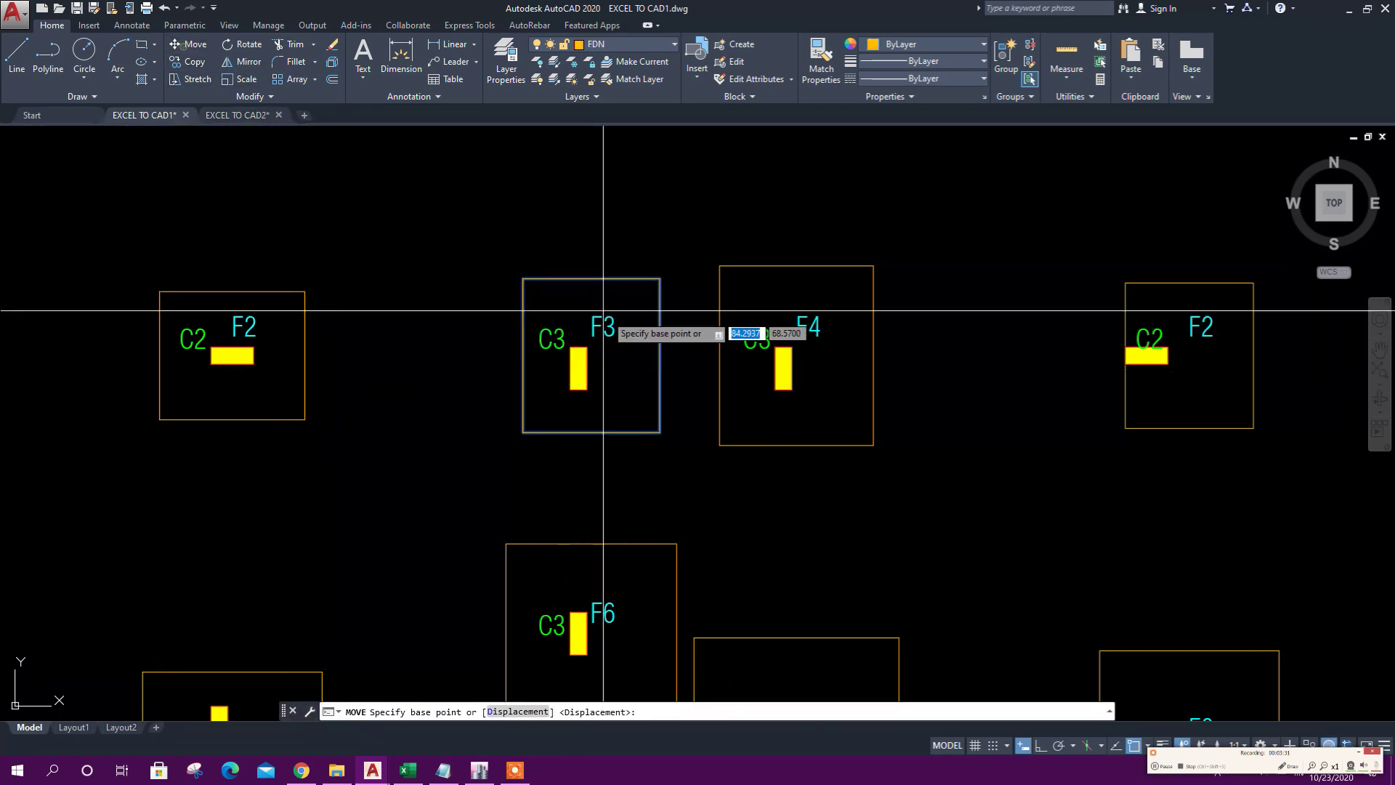
{"action": "left_click", "coordinate": [592, 355]}
{"action": "key", "text": "Escape"}
{"action": "scroll", "coordinate": [570, 382], "scroll_direction": "down", "scroll_amount": 5}
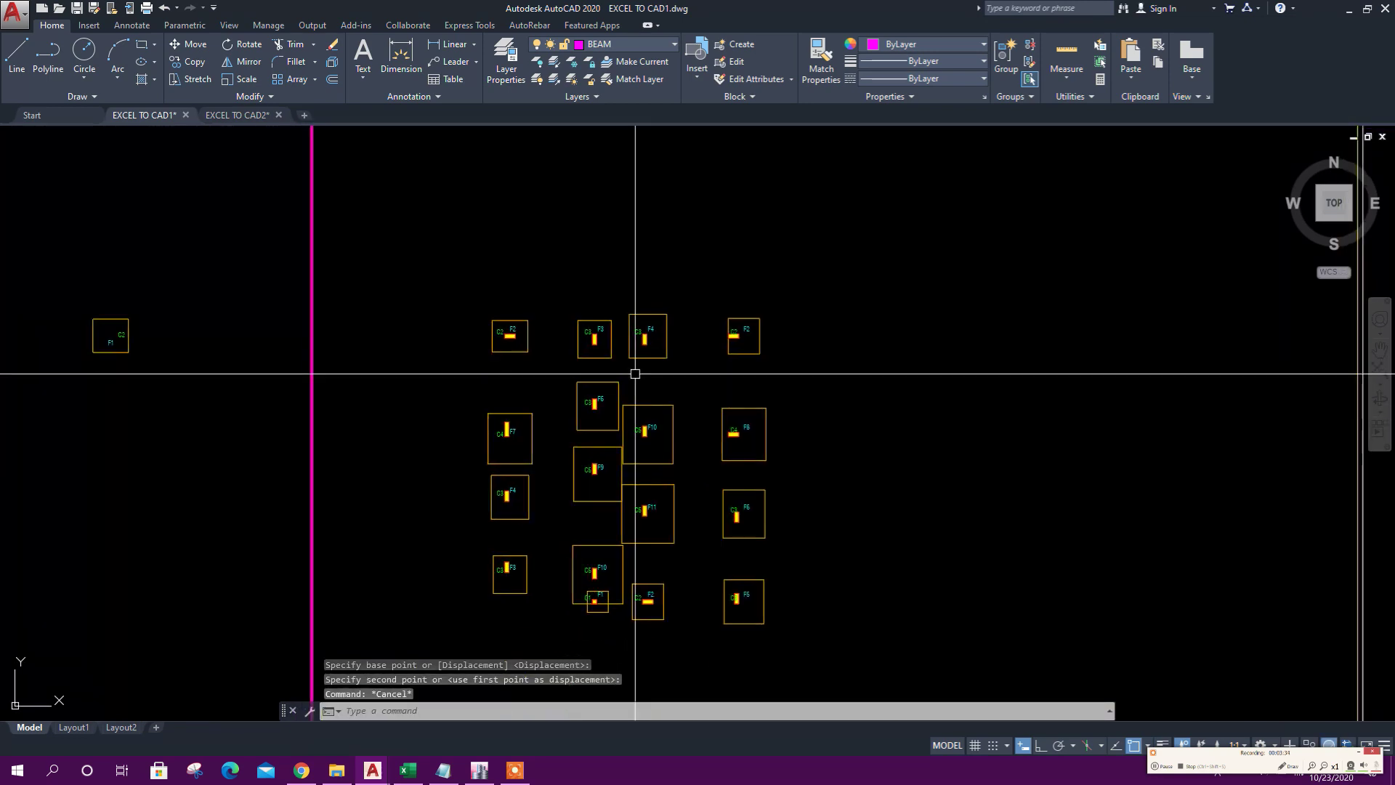
Examine the positions of the upper-row footing outlines relative to their columns.
{"action": "scroll", "coordinate": [577, 400], "scroll_direction": "up", "scroll_amount": 4}
{"action": "key", "text": "Escape"}
{"action": "key", "text": "Escape"}
{"action": "left_click_drag", "start_coordinate": [653, 290], "coordinate": [645, 383]}
{"action": "scroll", "coordinate": [603, 385], "scroll_direction": "down", "scroll_amount": 2}
{"action": "scroll", "coordinate": [610, 374], "scroll_direction": "up", "scroll_amount": 2}
{"action": "scroll", "coordinate": [610, 374], "scroll_direction": "up", "scroll_amount": 2}
{"action": "scroll", "coordinate": [623, 360], "scroll_direction": "down", "scroll_amount": 2}
{"action": "scroll", "coordinate": [622, 352], "scroll_direction": "up", "scroll_amount": 4}
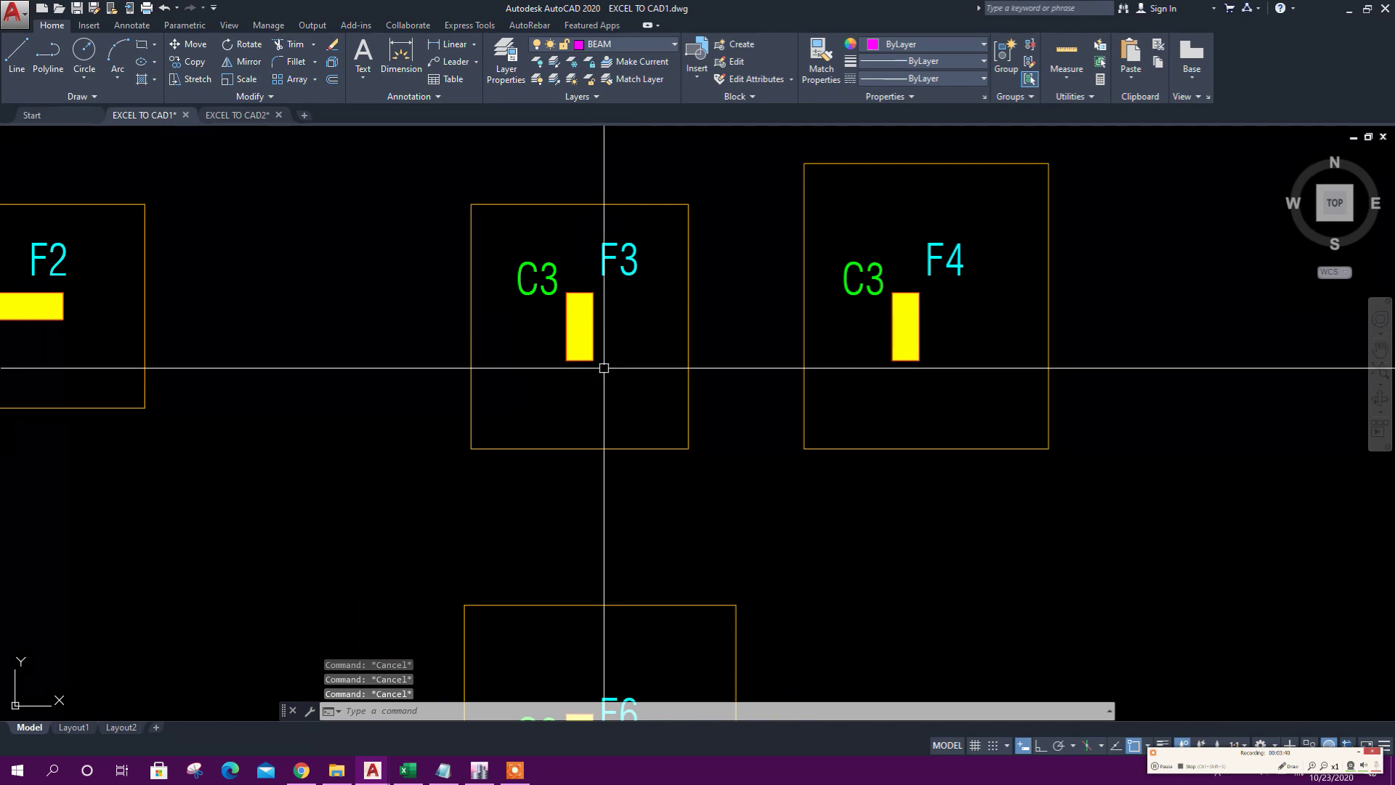
{"action": "scroll", "coordinate": [604, 367], "scroll_direction": "down", "scroll_amount": 4}
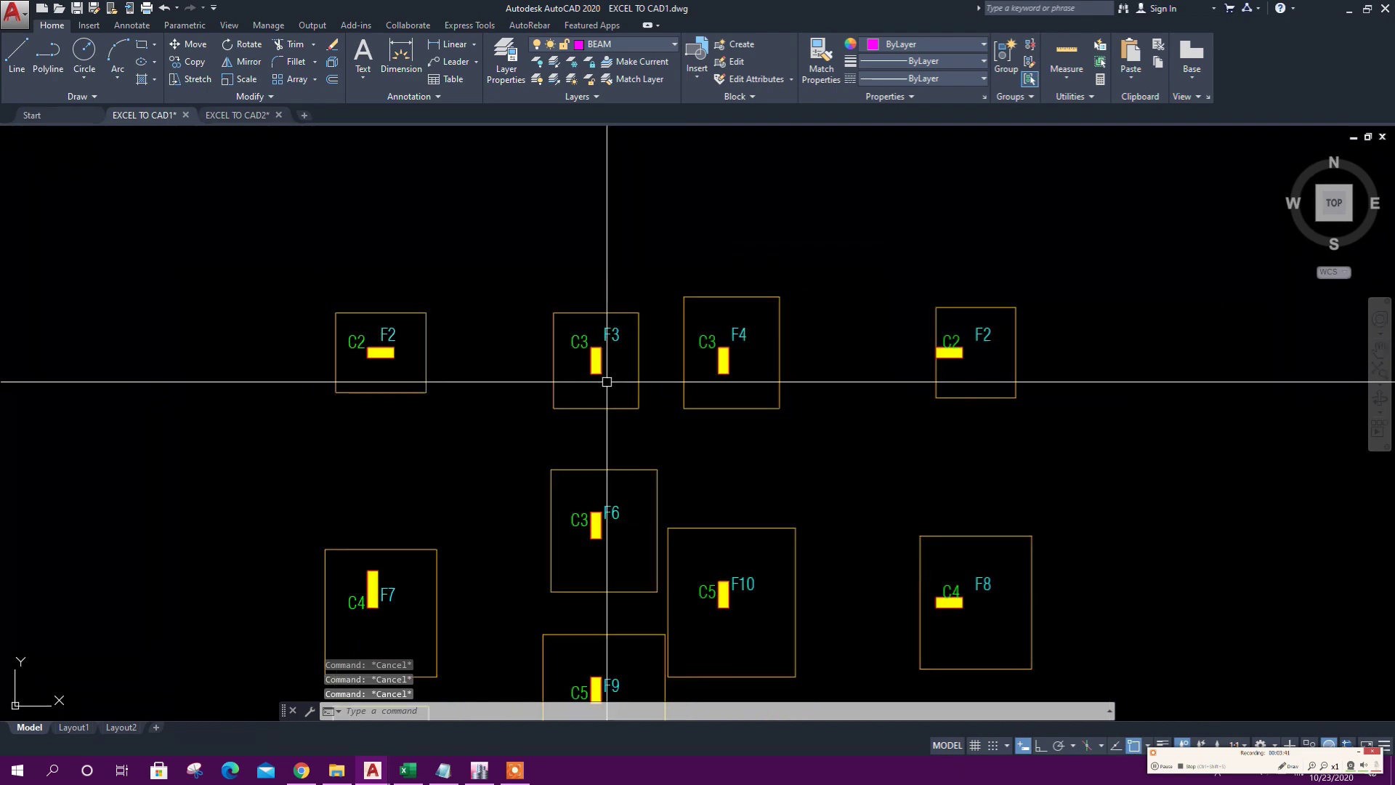
Switch to the Excel workbook and copy the schedule line and heading commands in K3:K31 of the COLUMN TABLE sheet.
{"action": "left_click", "coordinate": [410, 771]}
{"action": "scroll", "coordinate": [533, 538], "scroll_direction": "down", "scroll_amount": 3}
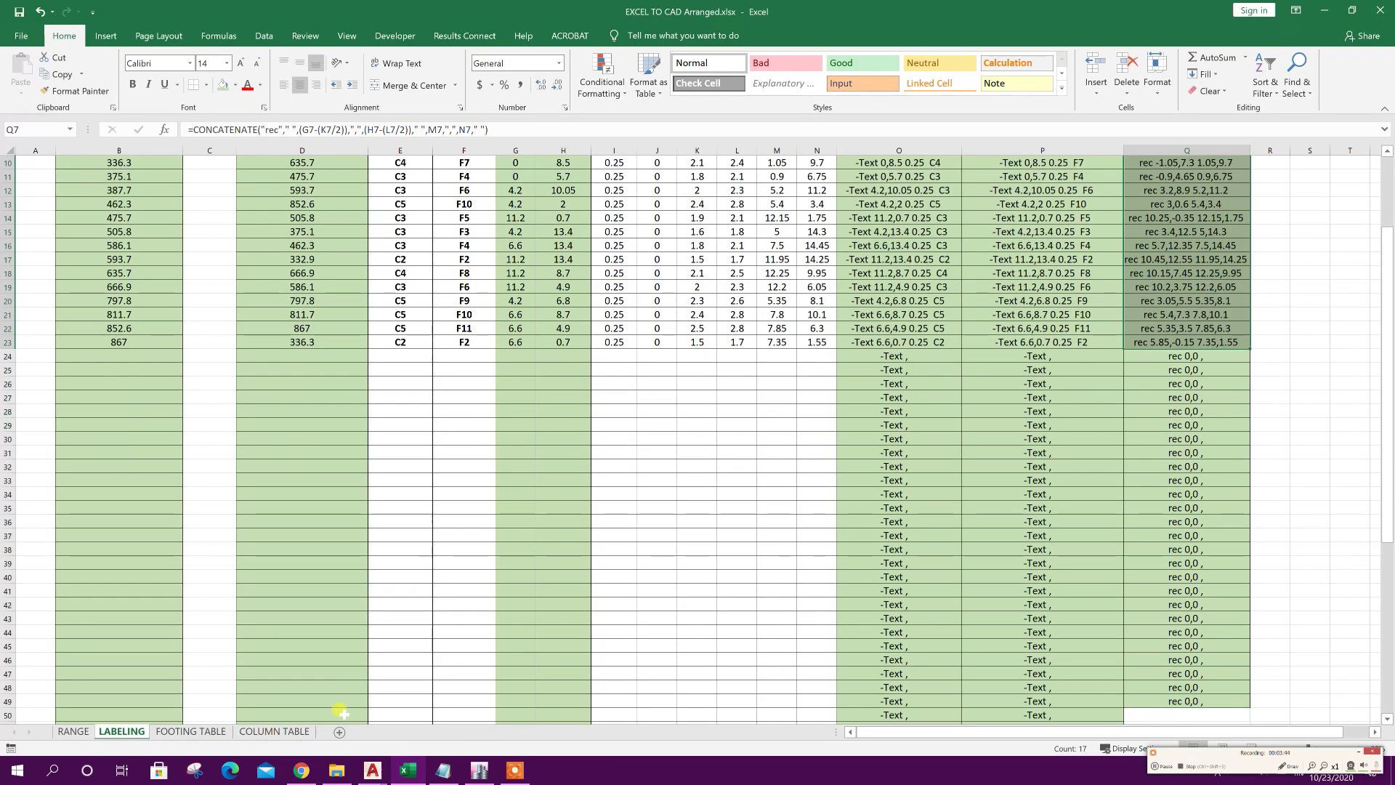
{"action": "left_click", "coordinate": [276, 732]}
{"action": "left_click_drag", "start_coordinate": [632, 226], "coordinate": [632, 612]}
{"action": "right_click", "coordinate": [605, 358]}
{"action": "left_click", "coordinate": [640, 385]}
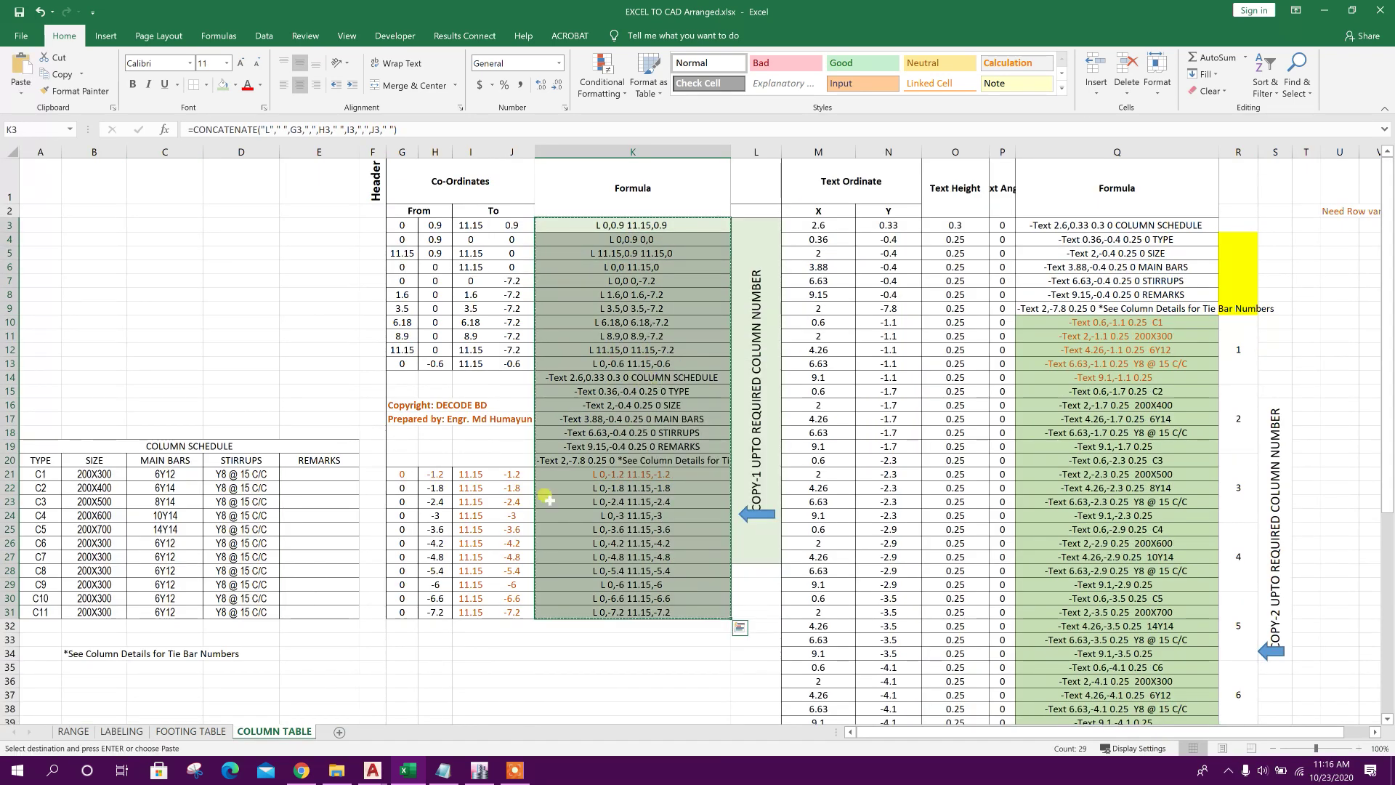
Return to the EXCEL TO CAD1 drawing in AutoCAD and run the copied column schedule grid and heading commands.
{"action": "left_click", "coordinate": [375, 774]}
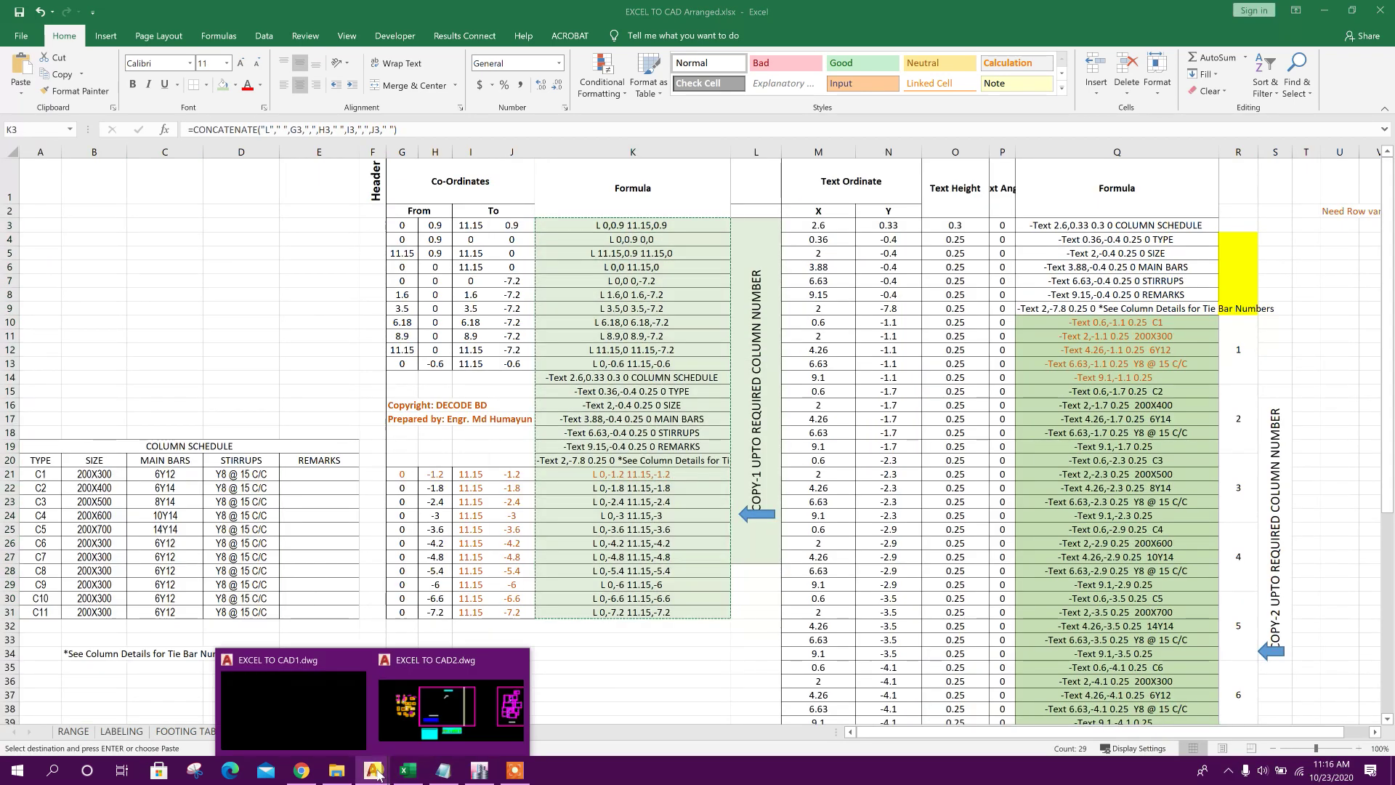
{"action": "left_click", "coordinate": [339, 721]}
{"action": "right_click", "coordinate": [378, 710]}
{"action": "left_click", "coordinate": [432, 653]}
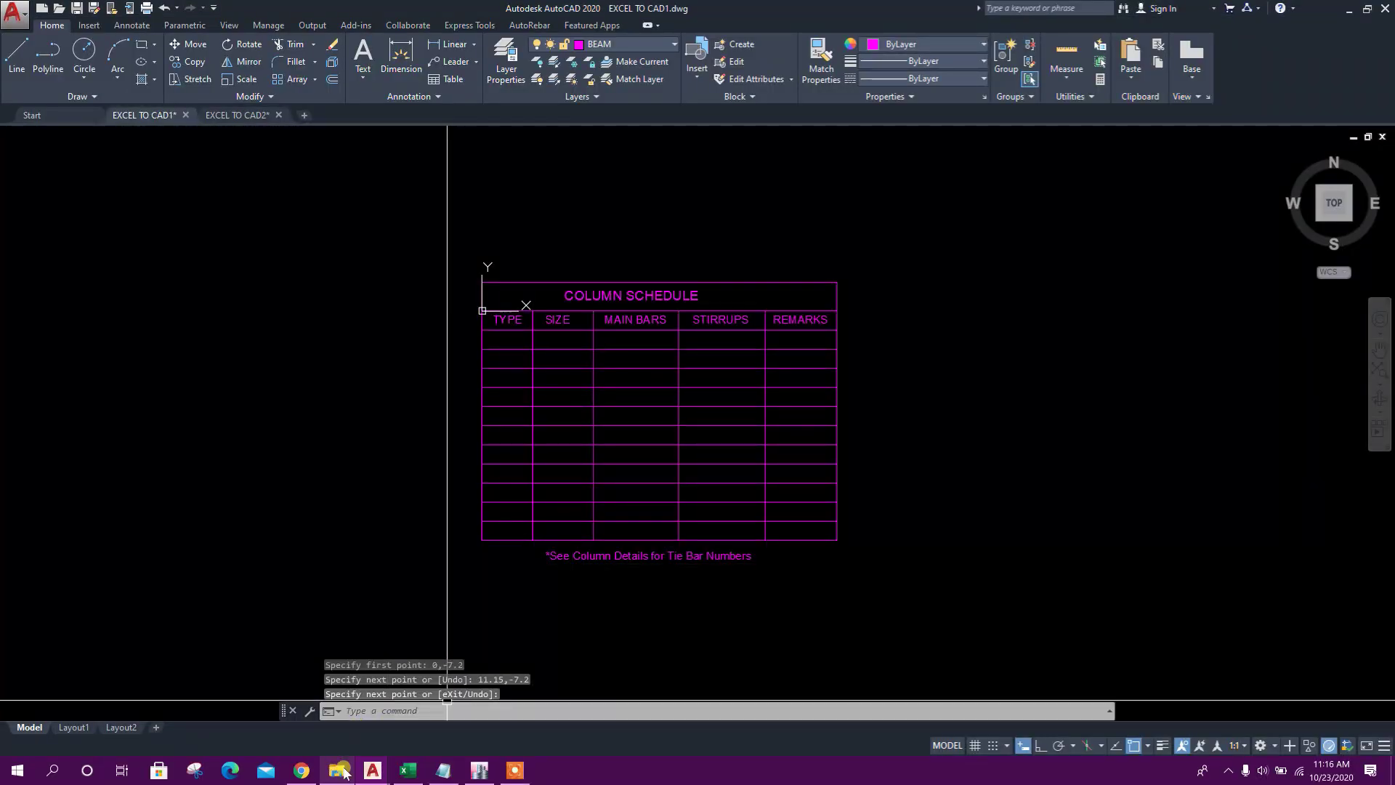
Switch to the Excel workbook and examine the column dimension, rebar and Column Labeling tables on the RANGE sheet.
{"action": "left_click", "coordinate": [407, 772]}
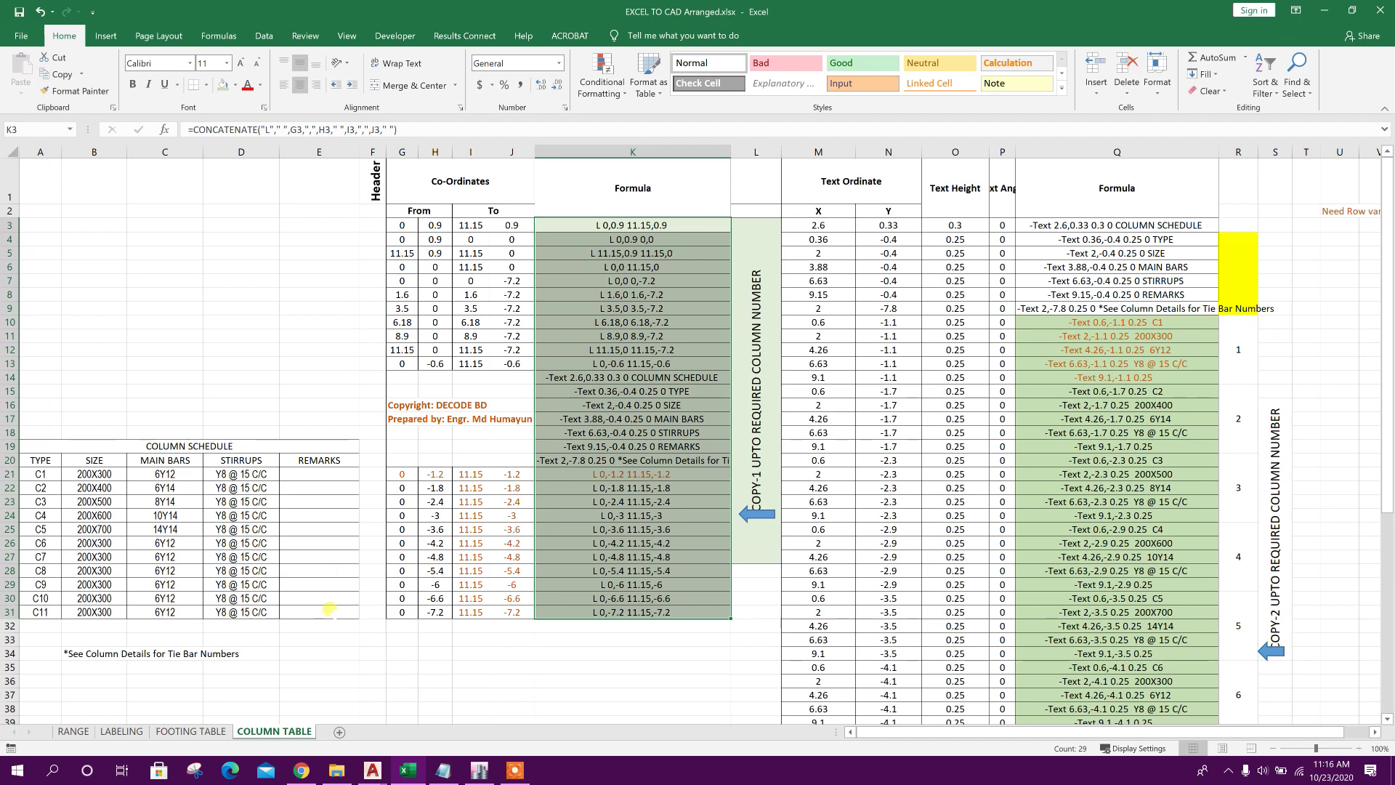
{"action": "left_click", "coordinate": [79, 732]}
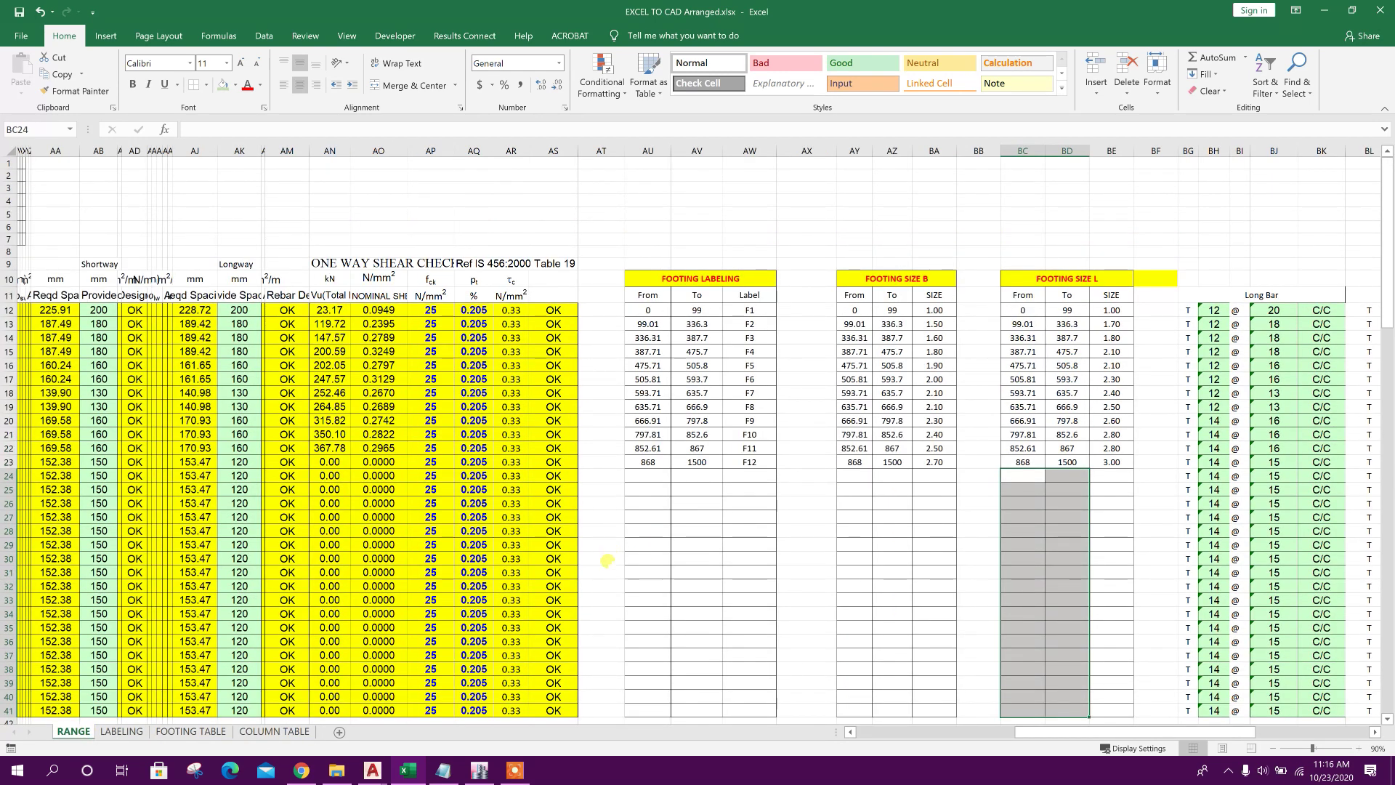
{"action": "left_click", "coordinate": [274, 731]}
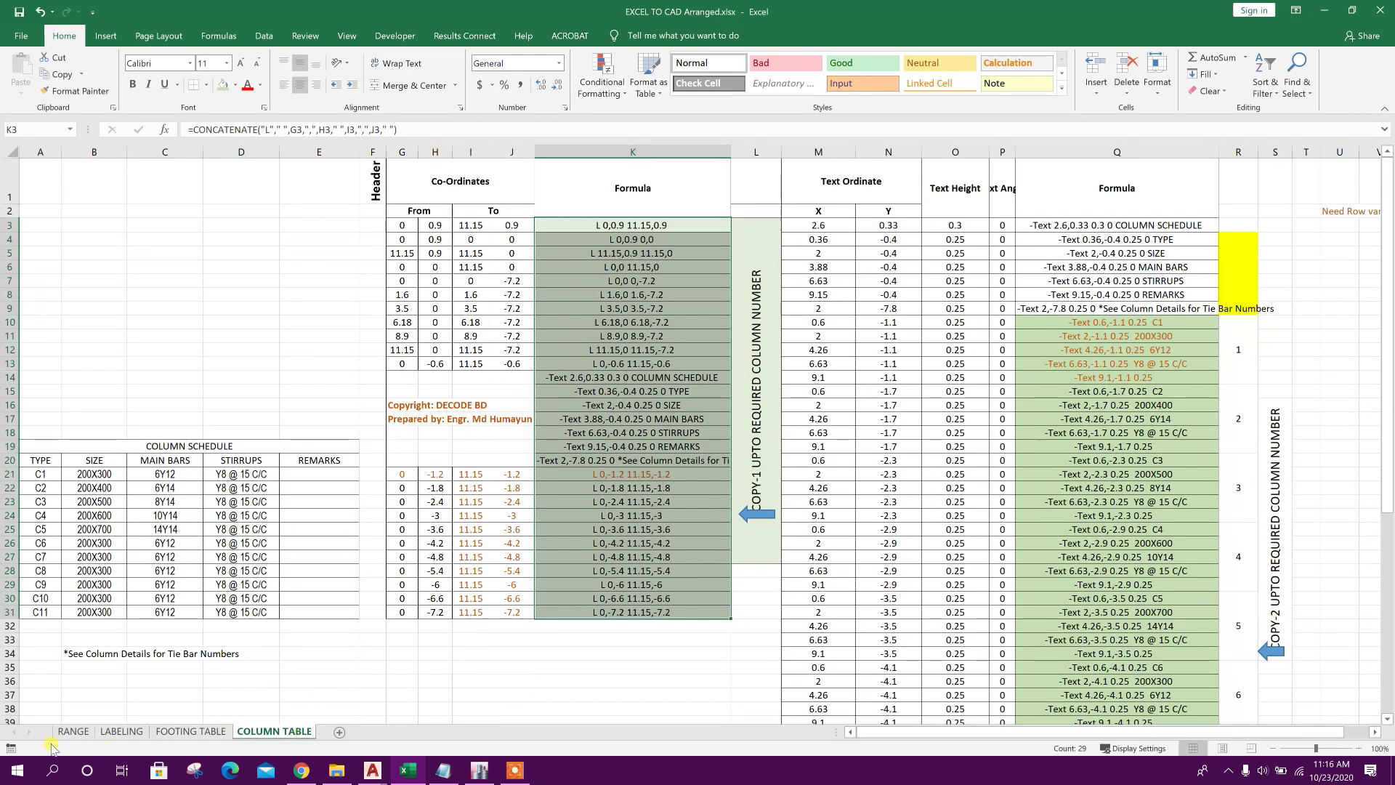
{"action": "left_click", "coordinate": [74, 732]}
{"action": "left_click_drag", "start_coordinate": [1111, 736], "coordinate": [955, 736]}
{"action": "scroll", "coordinate": [504, 576], "scroll_direction": "down", "scroll_amount": 16}
{"action": "scroll", "coordinate": [504, 577], "scroll_direction": "down", "scroll_amount": 6}
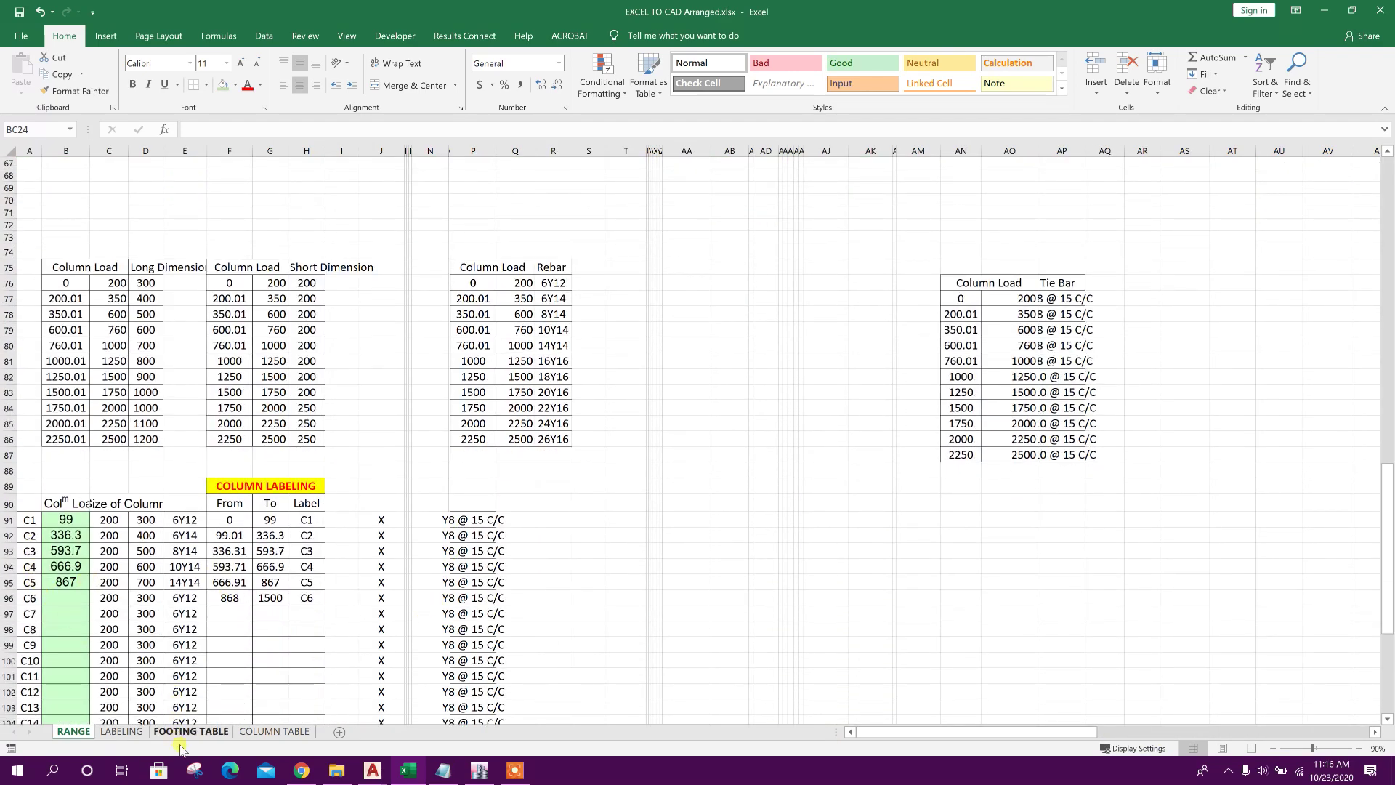
Copy the schedule text commands for columns C1 to C5 in Q10:Q34 of the COLUMN TABLE sheet.
{"action": "left_click", "coordinate": [269, 732]}
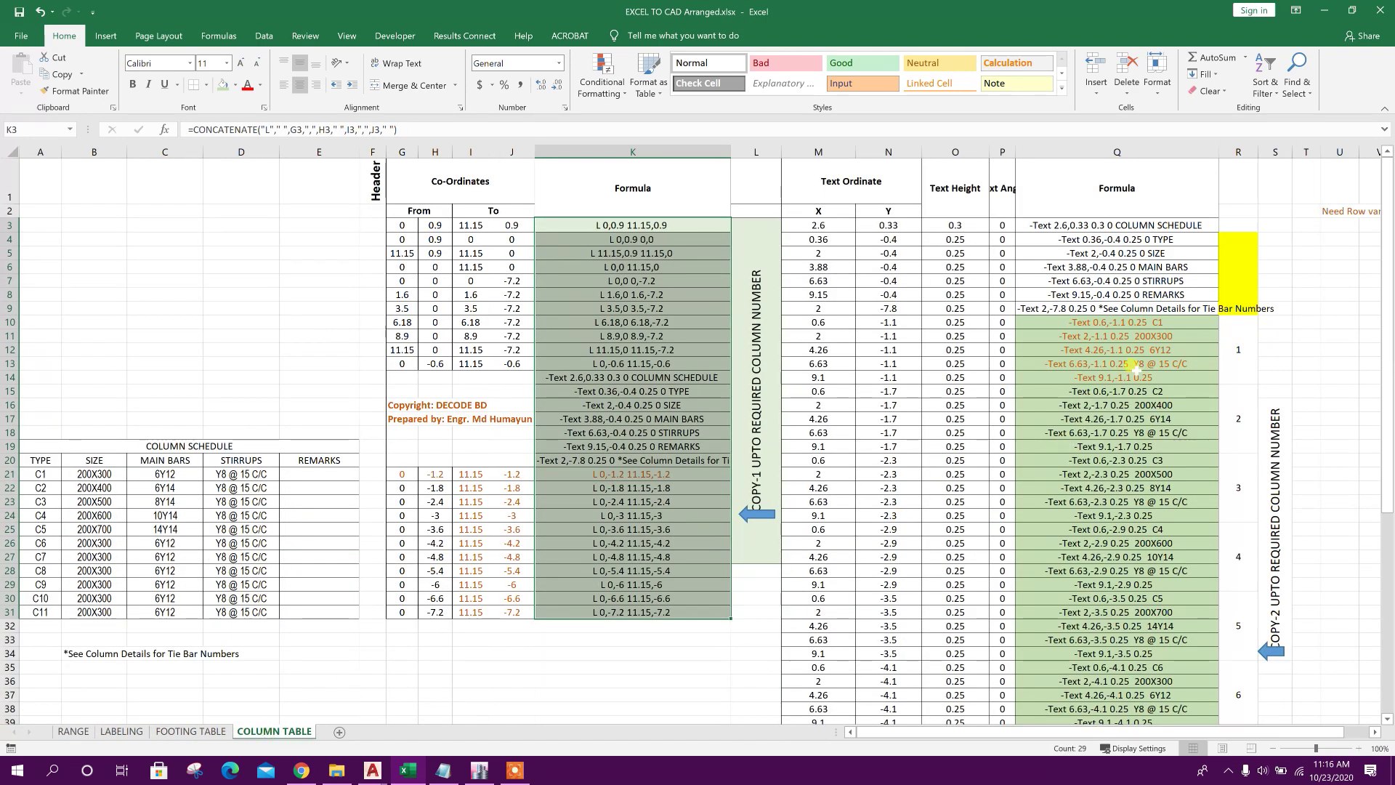
{"action": "left_click_drag", "start_coordinate": [1154, 323], "coordinate": [1152, 672]}
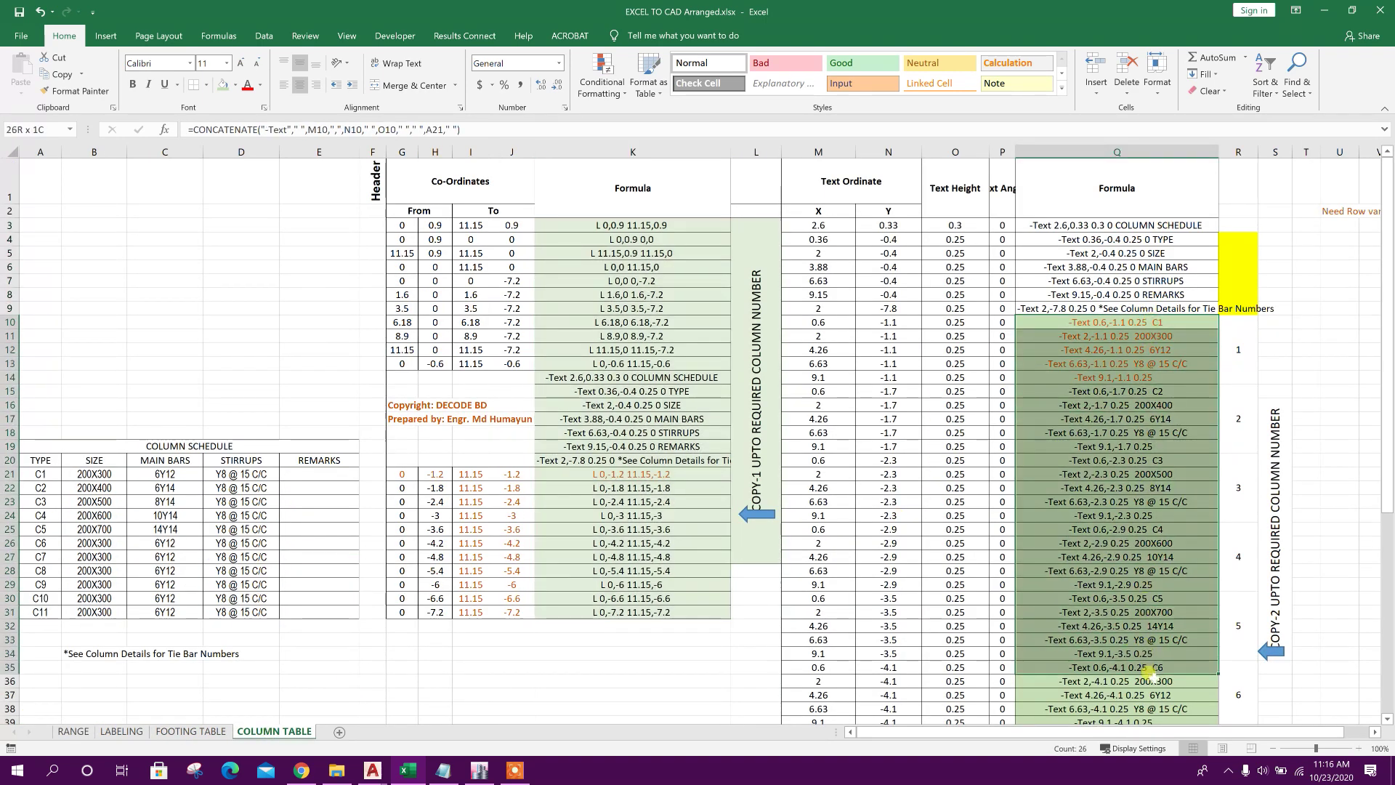
{"action": "right_click", "coordinate": [1156, 571]}
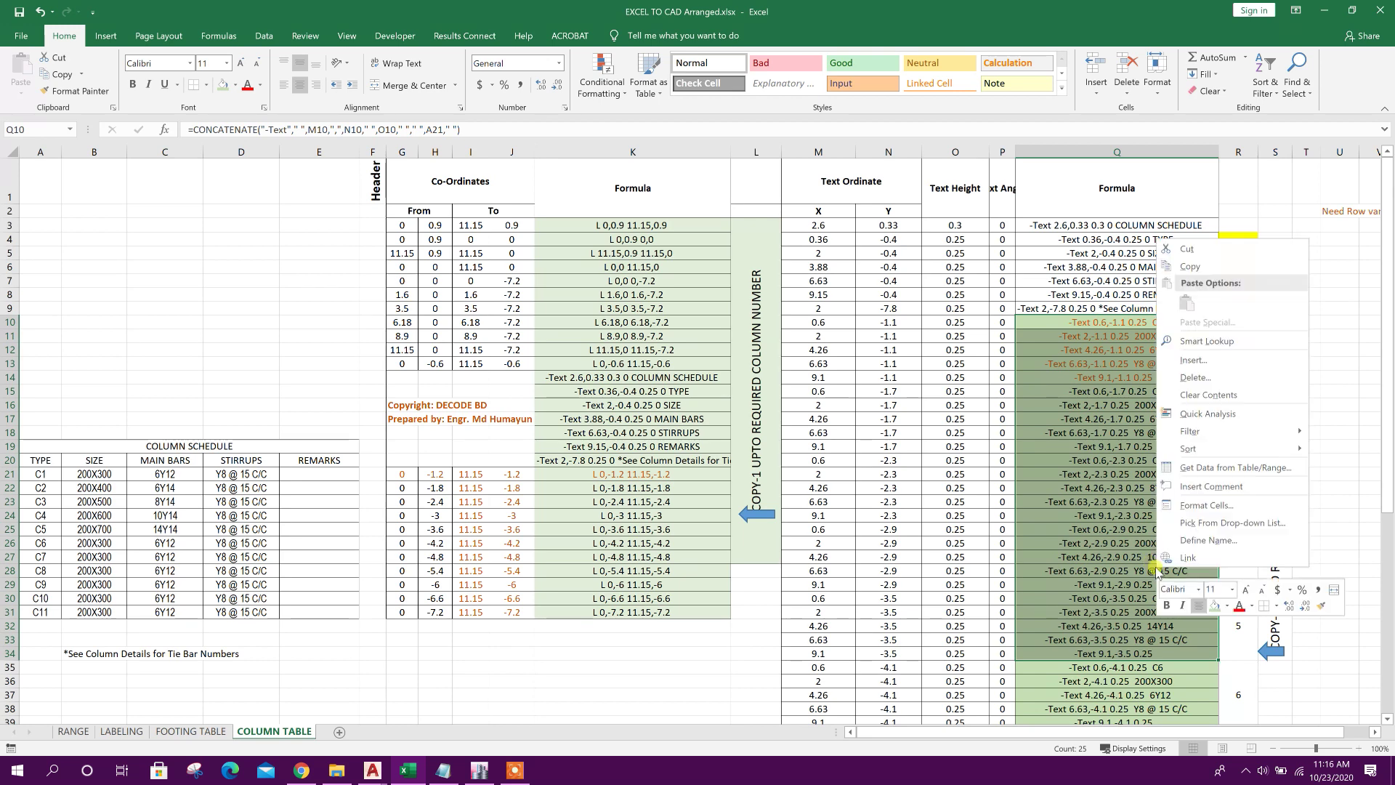
{"action": "left_click", "coordinate": [1189, 266]}
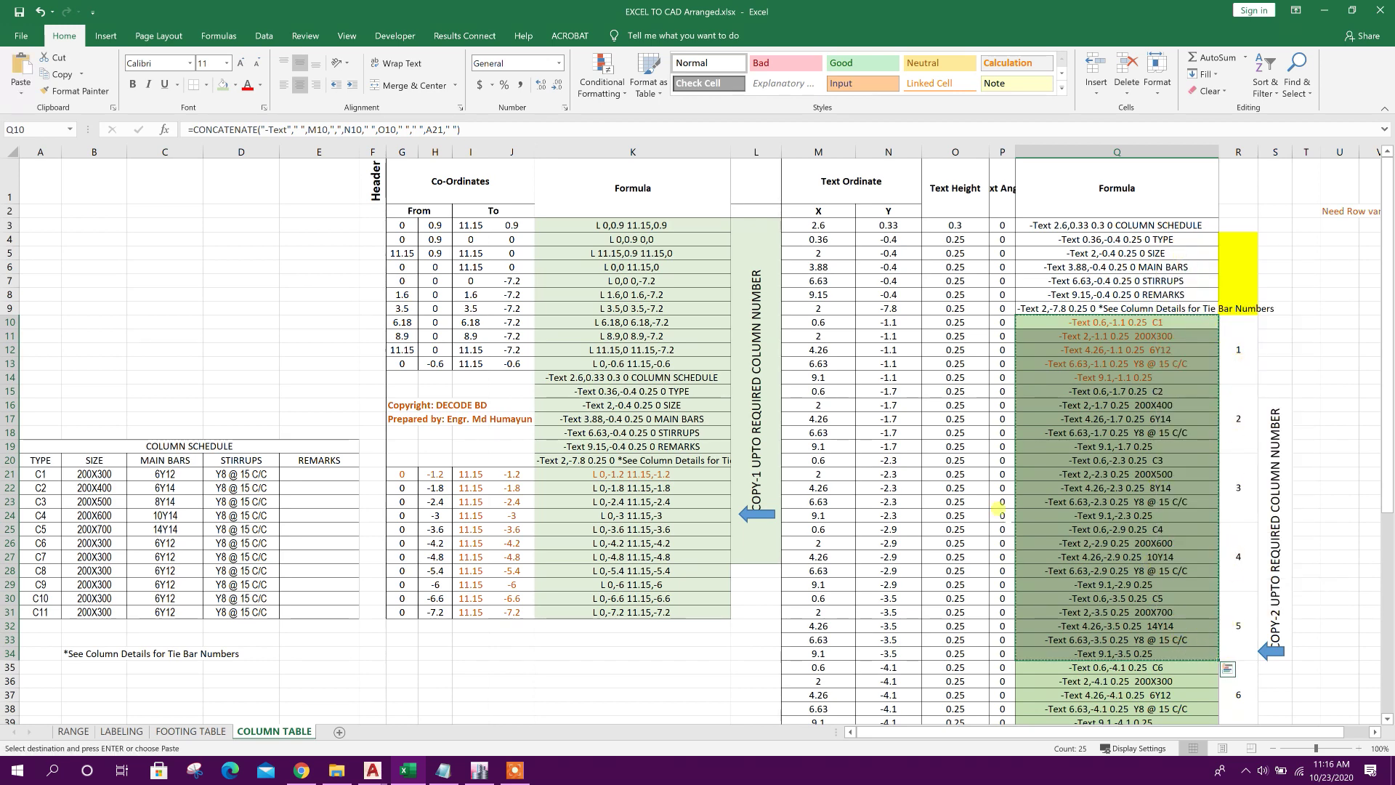
Return to the EXCEL TO CAD1 drawing in AutoCAD and run the copied text commands to fill the column schedule.
{"action": "mouse_move", "coordinate": [372, 770]}
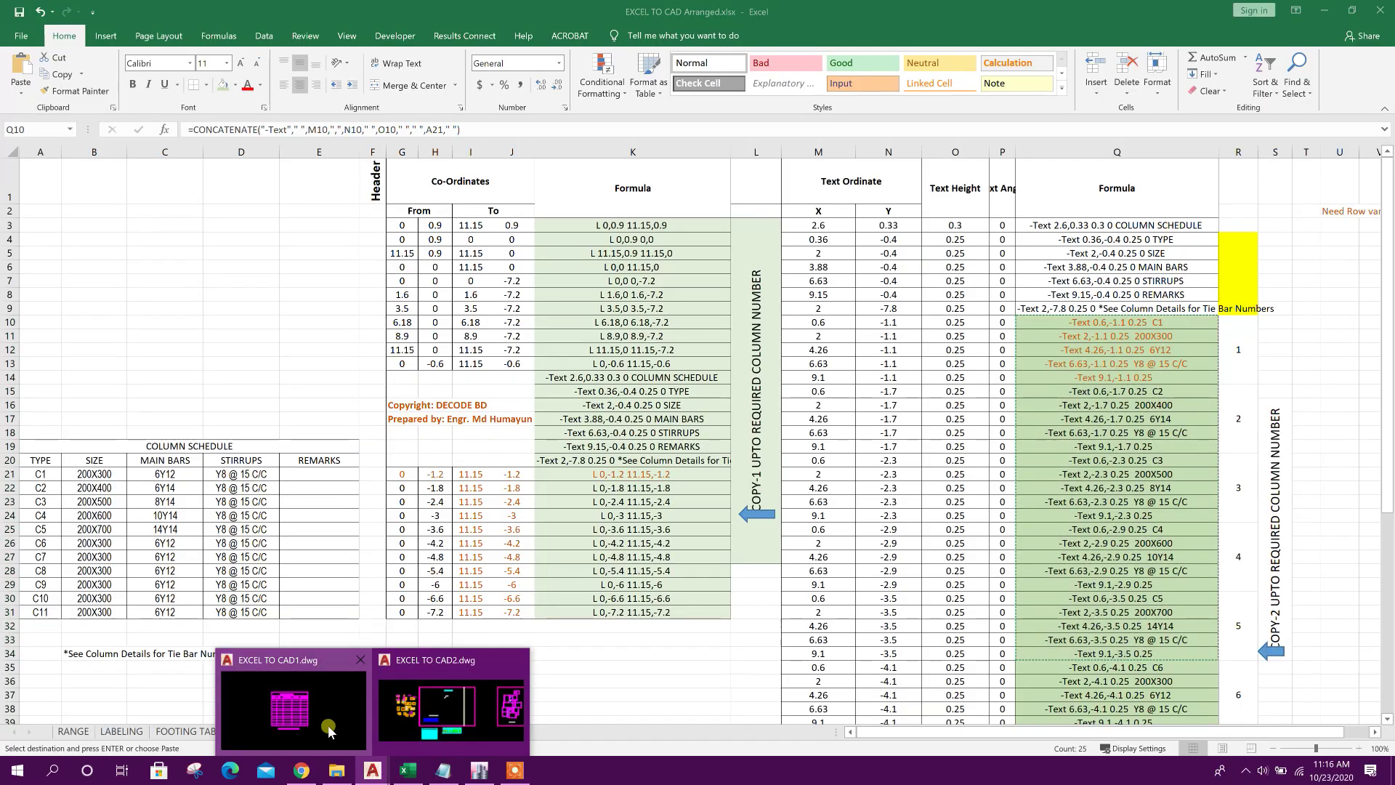
{"action": "left_click", "coordinate": [527, 699]}
{"action": "right_click", "coordinate": [539, 710]}
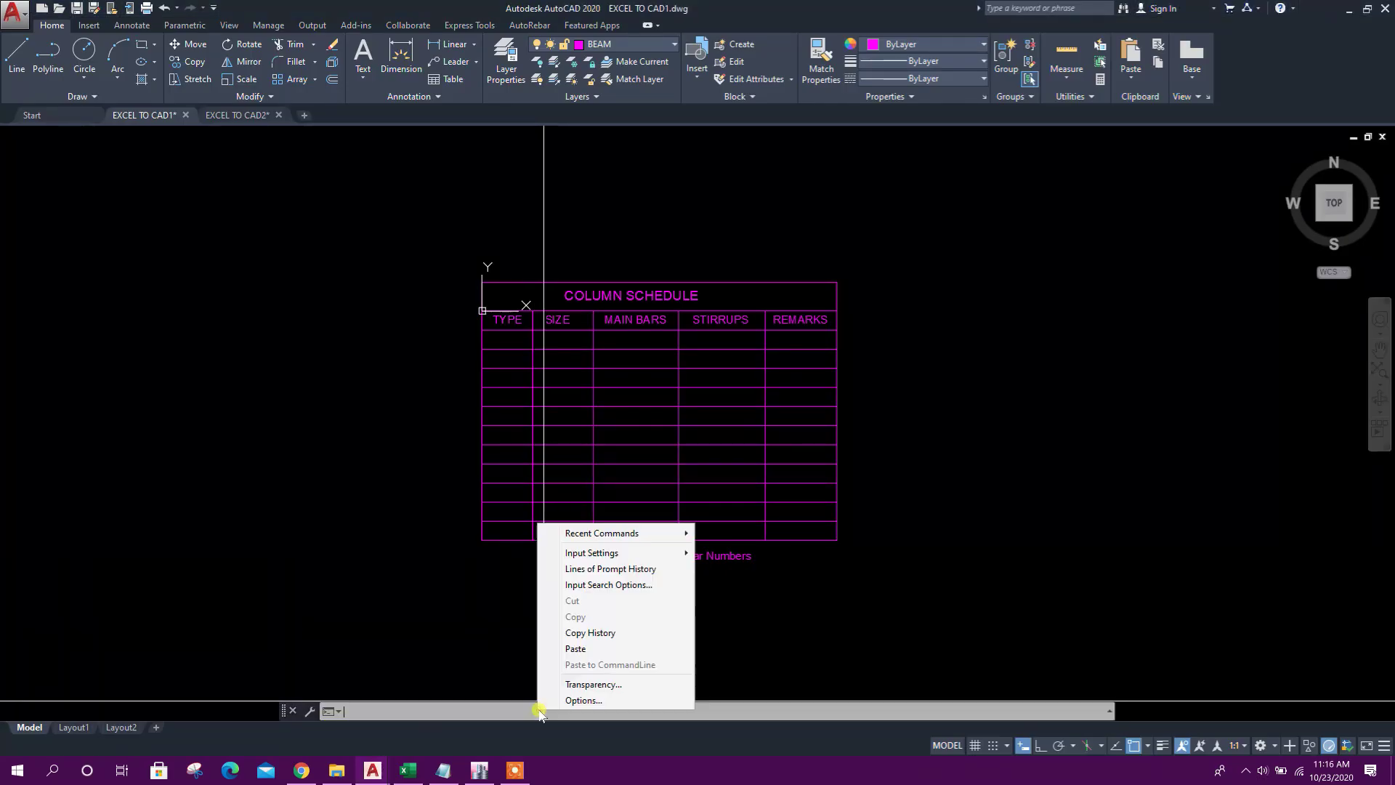
{"action": "left_click", "coordinate": [585, 648]}
Move the whole column schedule with its note into the foundation and column layout sheet.
{"action": "left_click", "coordinate": [444, 218]}
{"action": "left_click", "coordinate": [914, 589]}
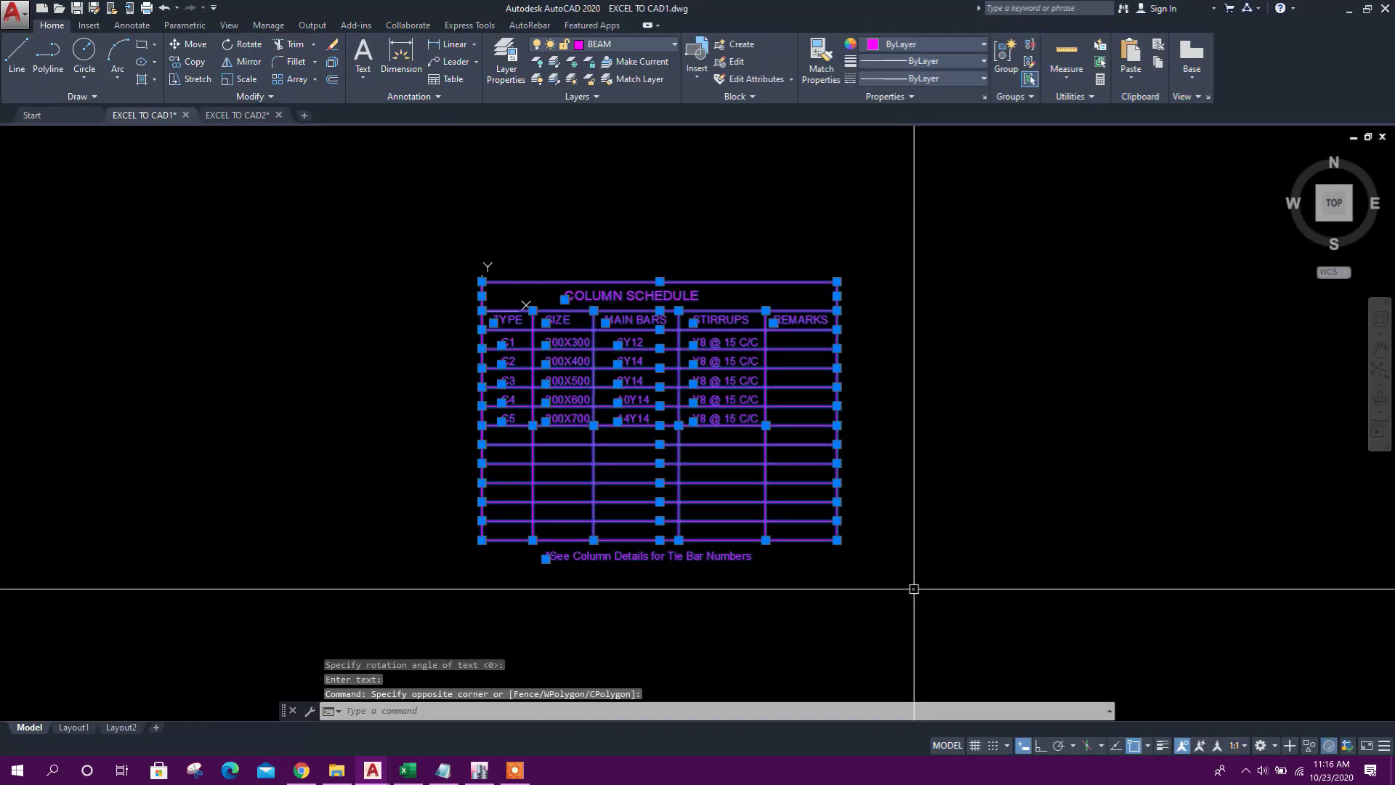
{"action": "left_click", "coordinate": [189, 43]}
{"action": "left_click", "coordinate": [546, 557]}
{"action": "scroll", "coordinate": [555, 467], "scroll_direction": "down", "scroll_amount": 10}
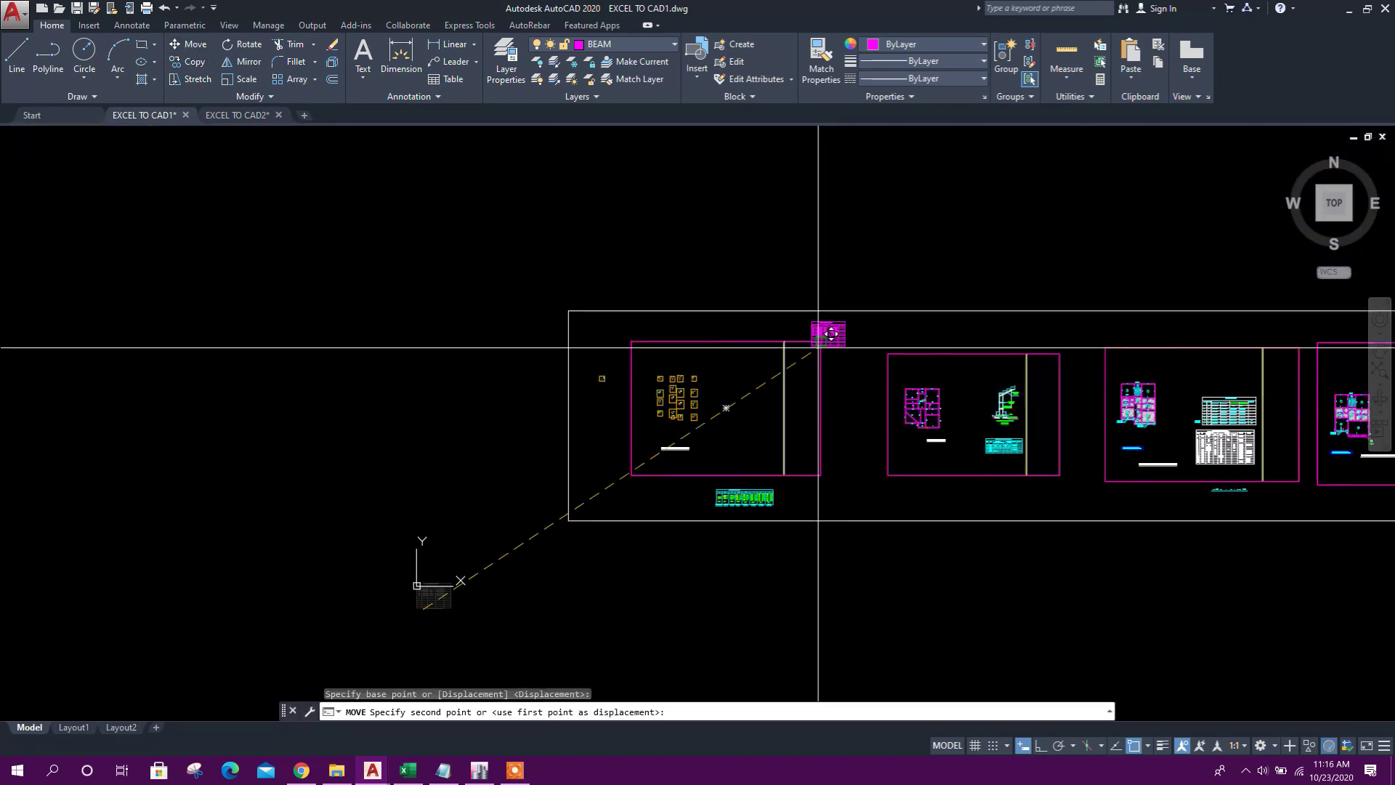
{"action": "scroll", "coordinate": [799, 378], "scroll_direction": "up", "scroll_amount": 5}
{"action": "key", "text": "Escape"}
{"action": "key", "text": "Escape"}
Trim the schedule's vertical lines below the C5 row, using that row's lower line as the cutting edge.
{"action": "scroll", "coordinate": [822, 487], "scroll_direction": "up", "scroll_amount": 5}
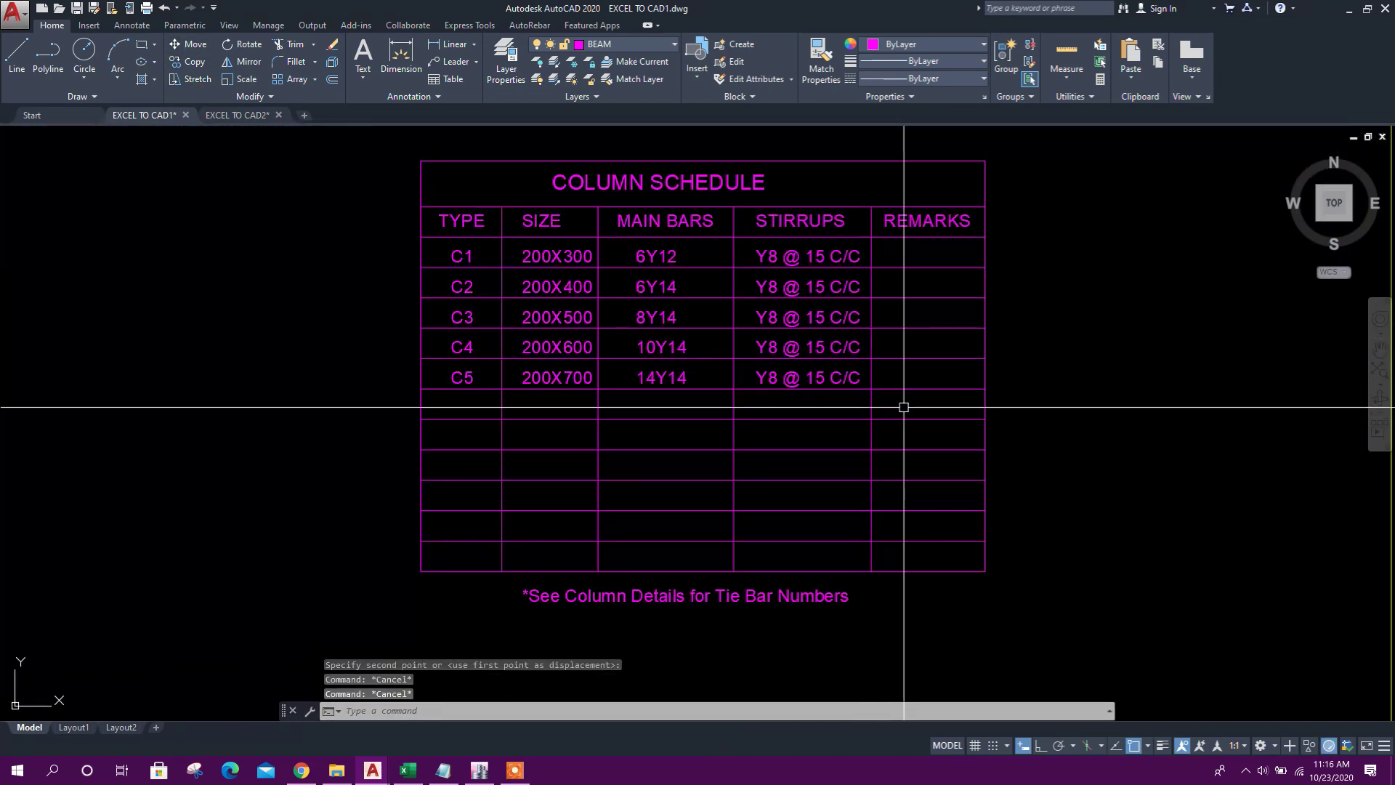
{"action": "left_click", "coordinate": [908, 389]}
{"action": "type", "text": "tr"}
{"action": "key", "text": "Return"}
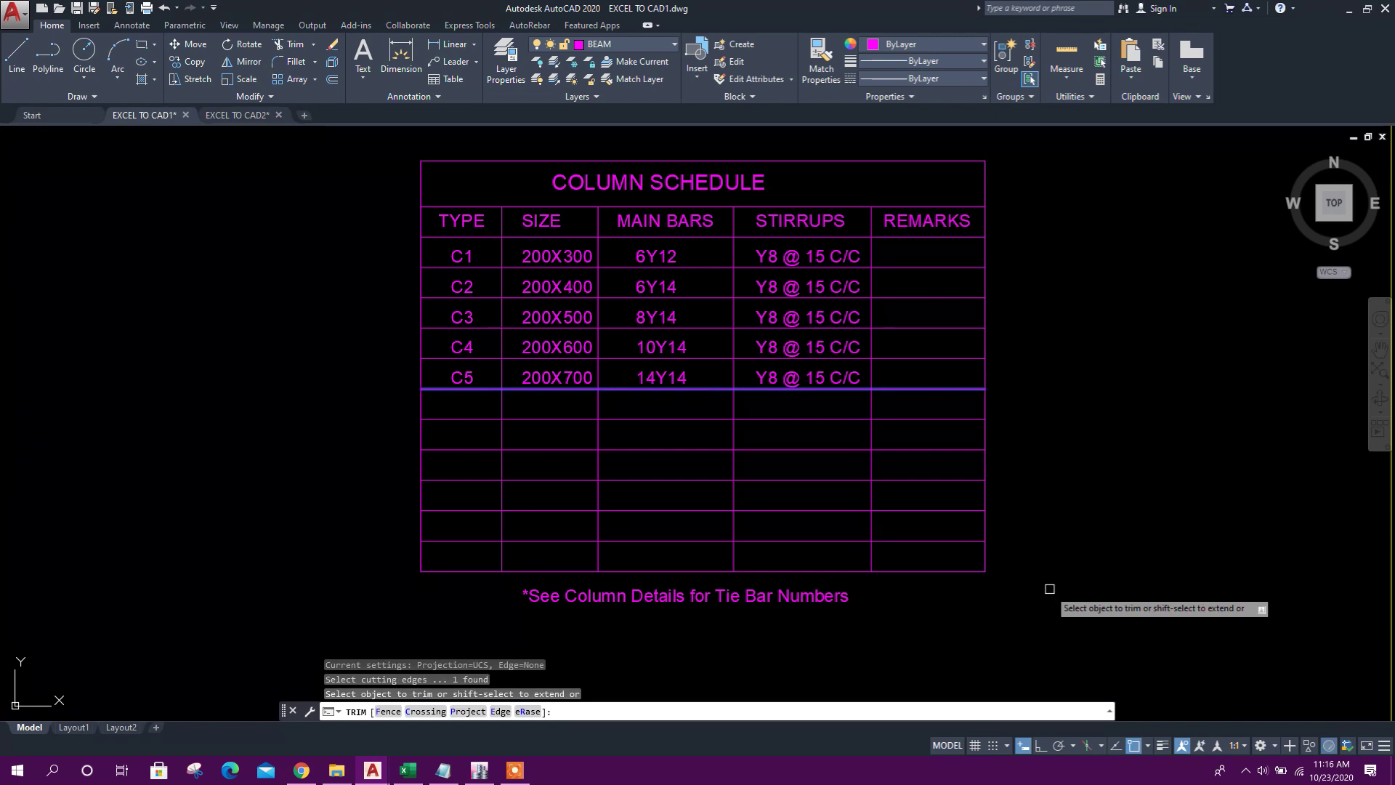
{"action": "left_click", "coordinate": [1045, 592]}
{"action": "left_click", "coordinate": [387, 392]}
{"action": "key", "text": "Escape"}
Erase the leftover horizontal row lines between the C5 row and the tie bar note.
{"action": "left_click", "coordinate": [1038, 605]}
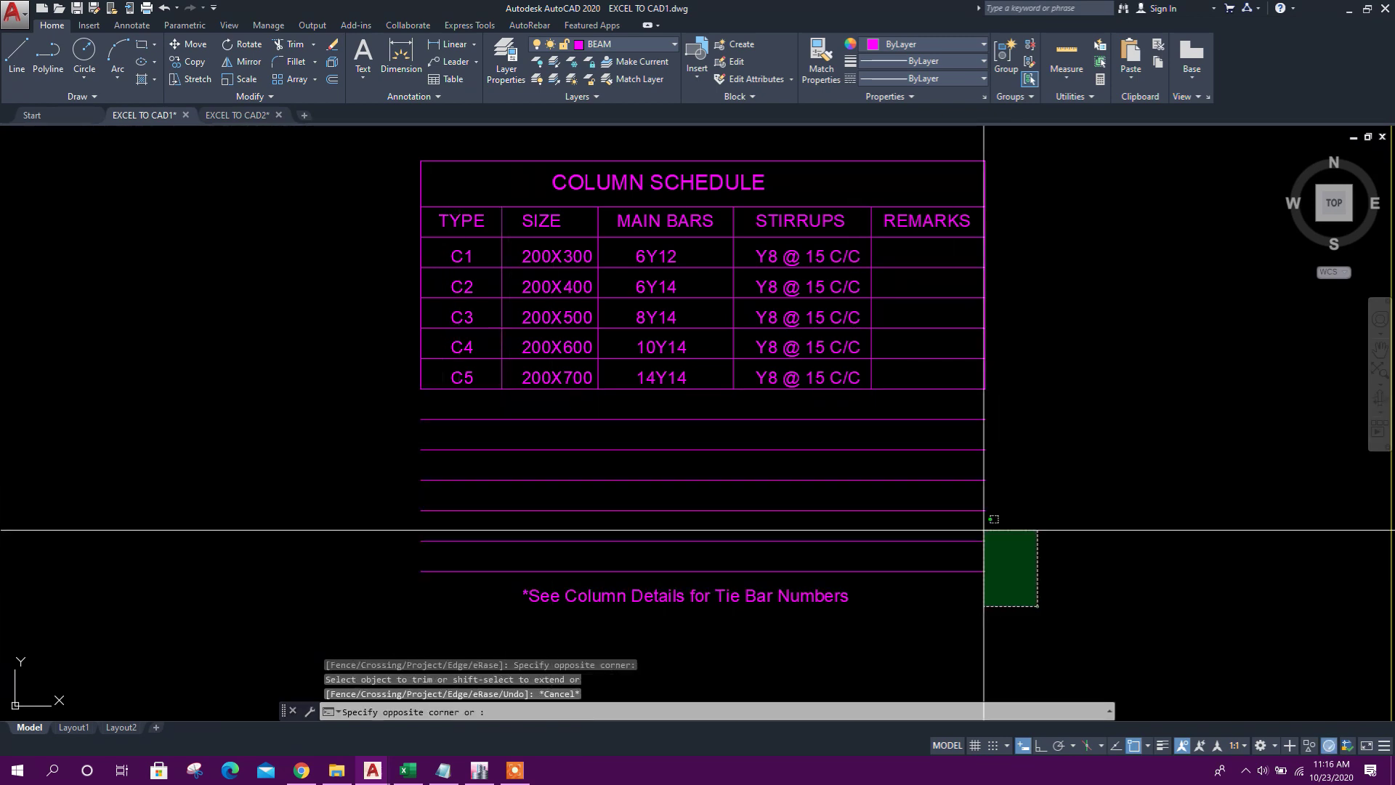
{"action": "left_click", "coordinate": [881, 401]}
{"action": "key", "text": "Delete"}
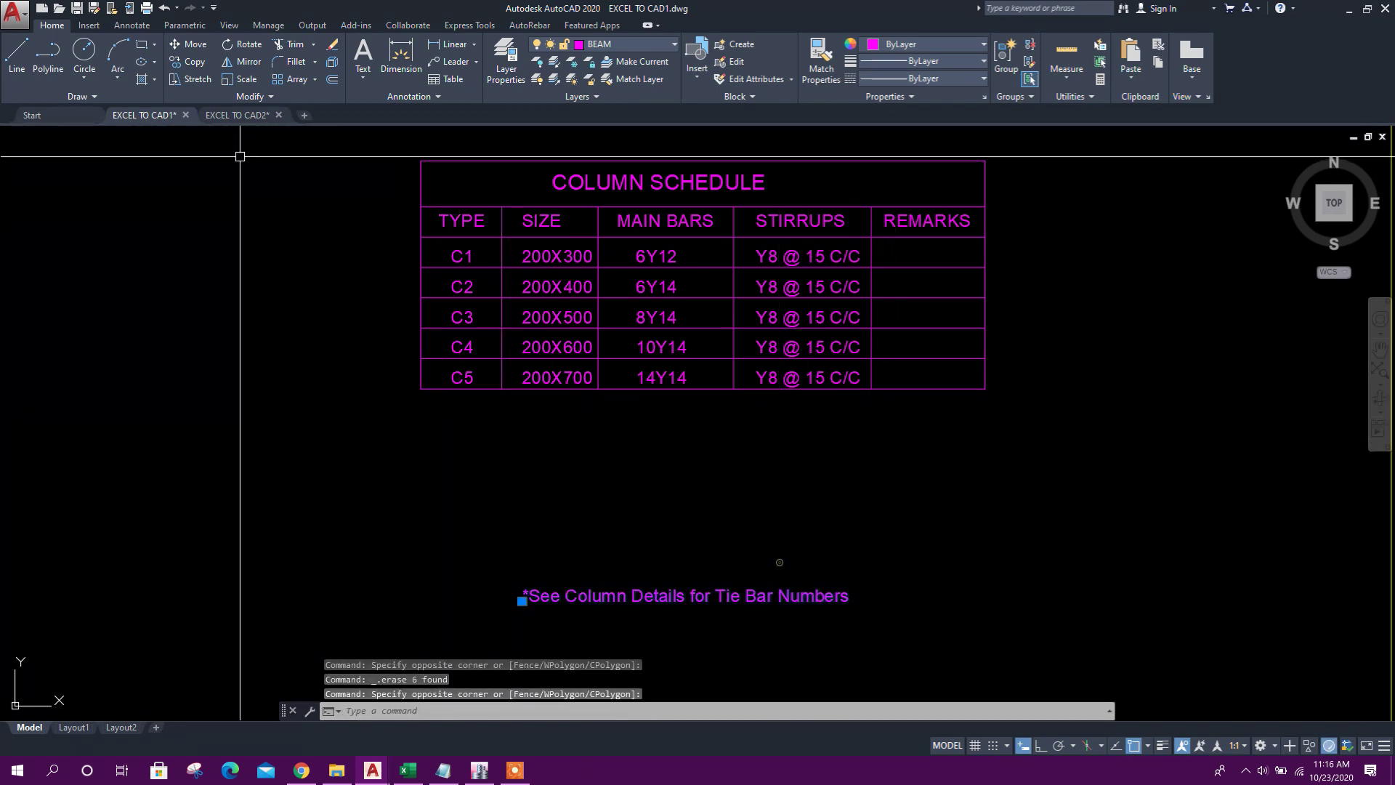
Move the "*See Column Details for Tie Bar Numbers" note up to just beneath the shortened column schedule.
{"action": "left_click", "coordinate": [189, 45]}
{"action": "left_click", "coordinate": [1124, 715]}
{"action": "left_click", "coordinate": [1049, 534]}
{"action": "scroll", "coordinate": [872, 559], "scroll_direction": "down", "scroll_amount": 5}
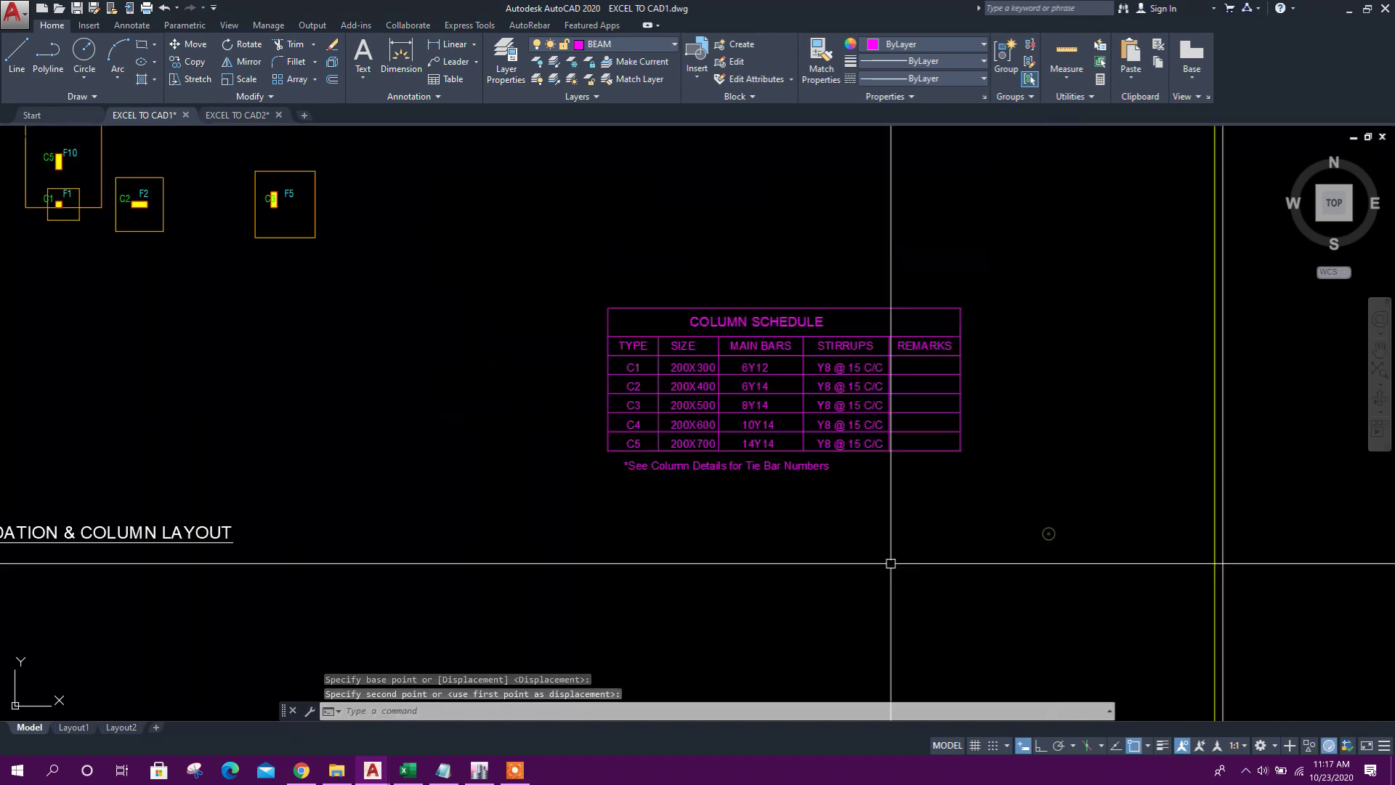
{"action": "scroll", "coordinate": [799, 494], "scroll_direction": "up", "scroll_amount": 8}
{"action": "key", "text": "Escape"}
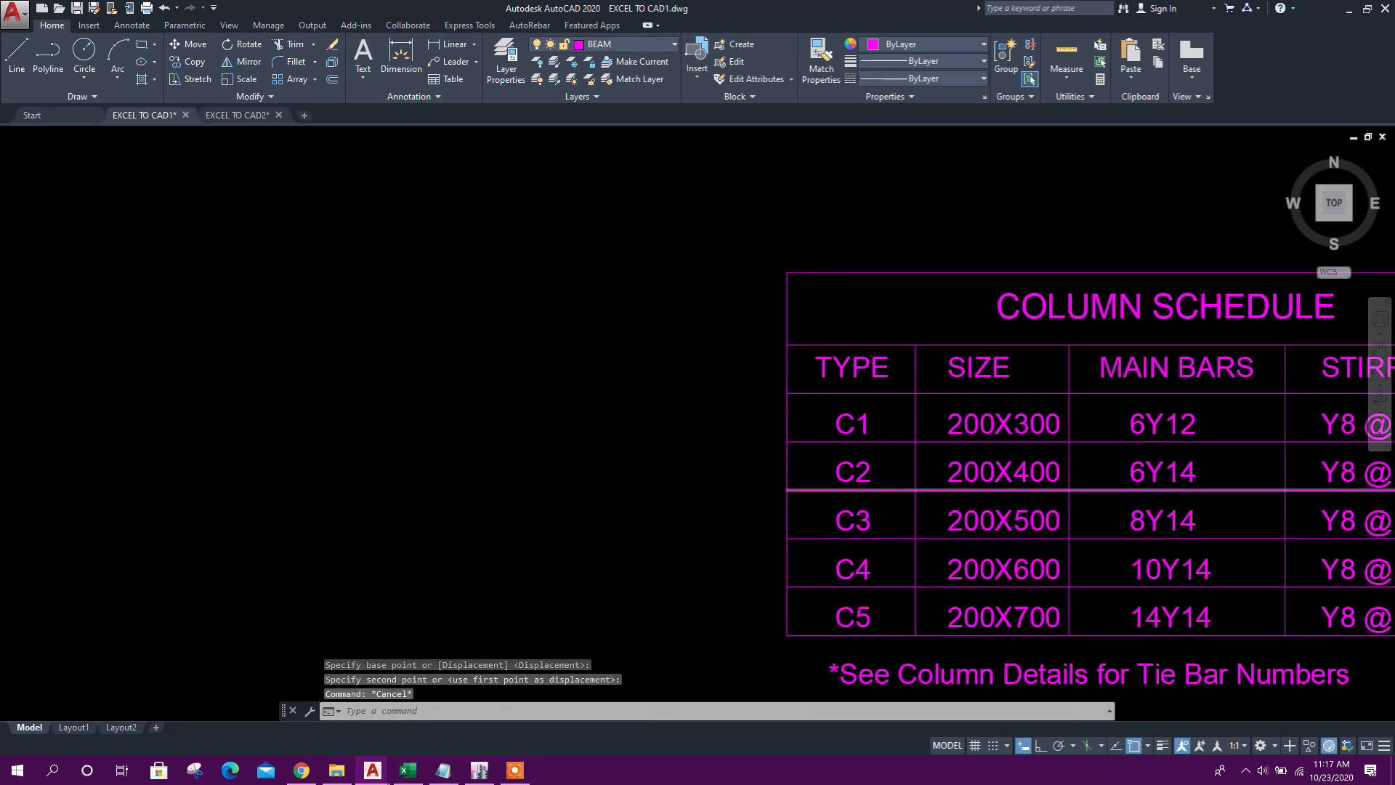
Move the upper-row F3 footing label down beside its C3 column, inside the footing outline.
{"action": "scroll", "coordinate": [882, 458], "scroll_direction": "down", "scroll_amount": 2}
{"action": "scroll", "coordinate": [580, 352], "scroll_direction": "down", "scroll_amount": 4}
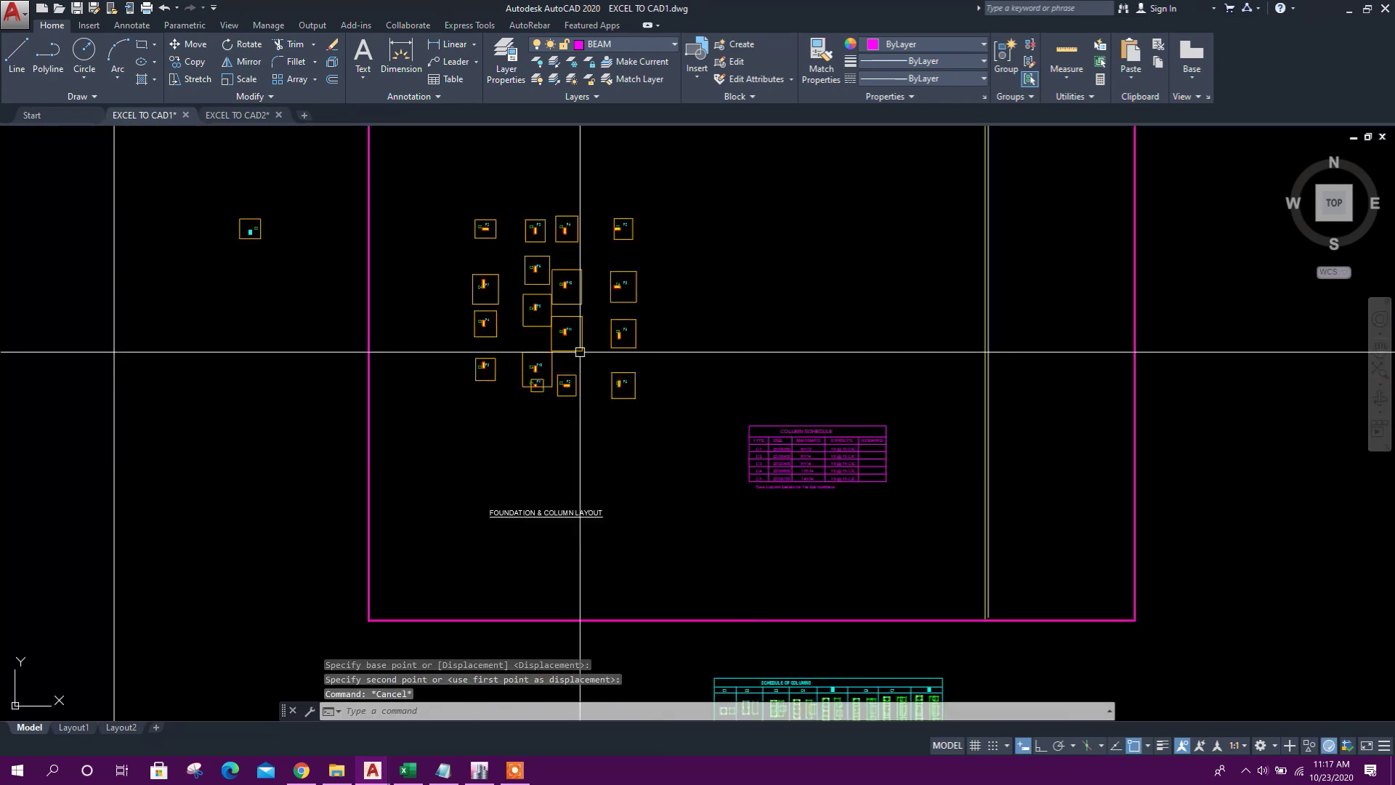
{"action": "scroll", "coordinate": [513, 286], "scroll_direction": "up", "scroll_amount": 8}
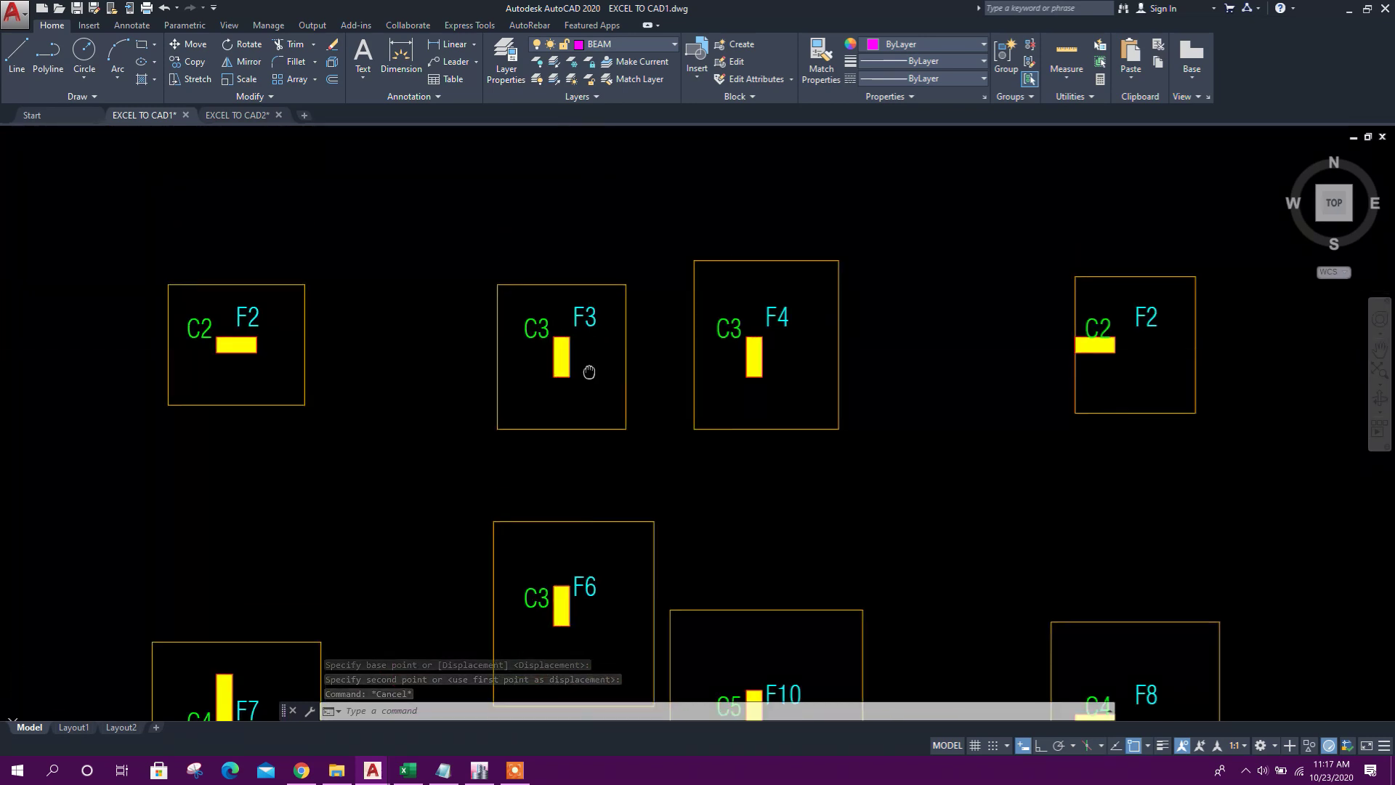
{"action": "left_click", "coordinate": [588, 320]}
{"action": "left_click", "coordinate": [189, 44]}
{"action": "scroll", "coordinate": [605, 303], "scroll_direction": "up", "scroll_amount": 2}
{"action": "left_click", "coordinate": [555, 341]}
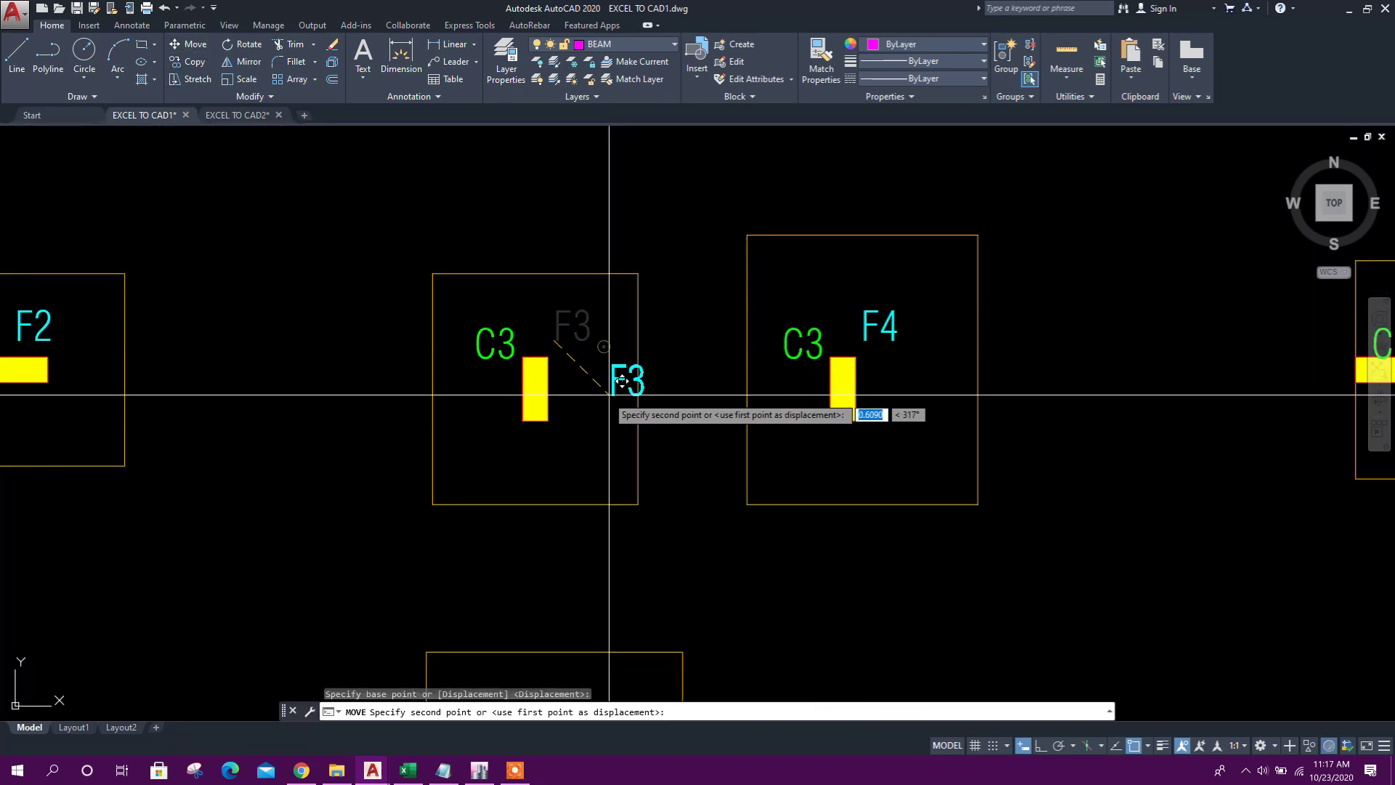
{"action": "scroll", "coordinate": [609, 394], "scroll_direction": "up", "scroll_amount": 2}
{"action": "left_click", "coordinate": [582, 427]}
{"action": "key", "text": "Escape"}
{"action": "scroll", "coordinate": [582, 426], "scroll_direction": "down", "scroll_amount": 8}
{"action": "scroll", "coordinate": [657, 457], "scroll_direction": "up", "scroll_amount": 4}
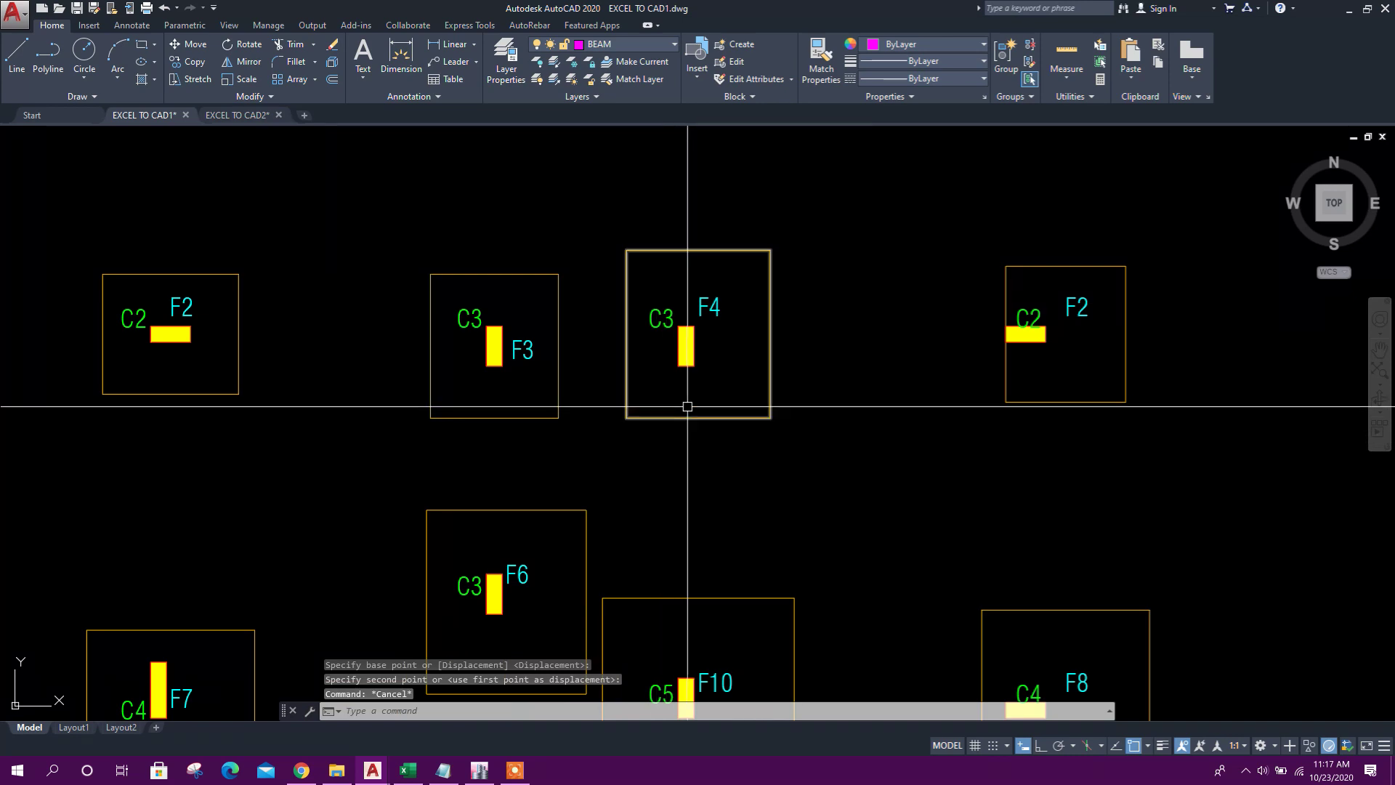
{"action": "left_click", "coordinate": [804, 414]}
{"action": "left_click", "coordinate": [732, 358]}
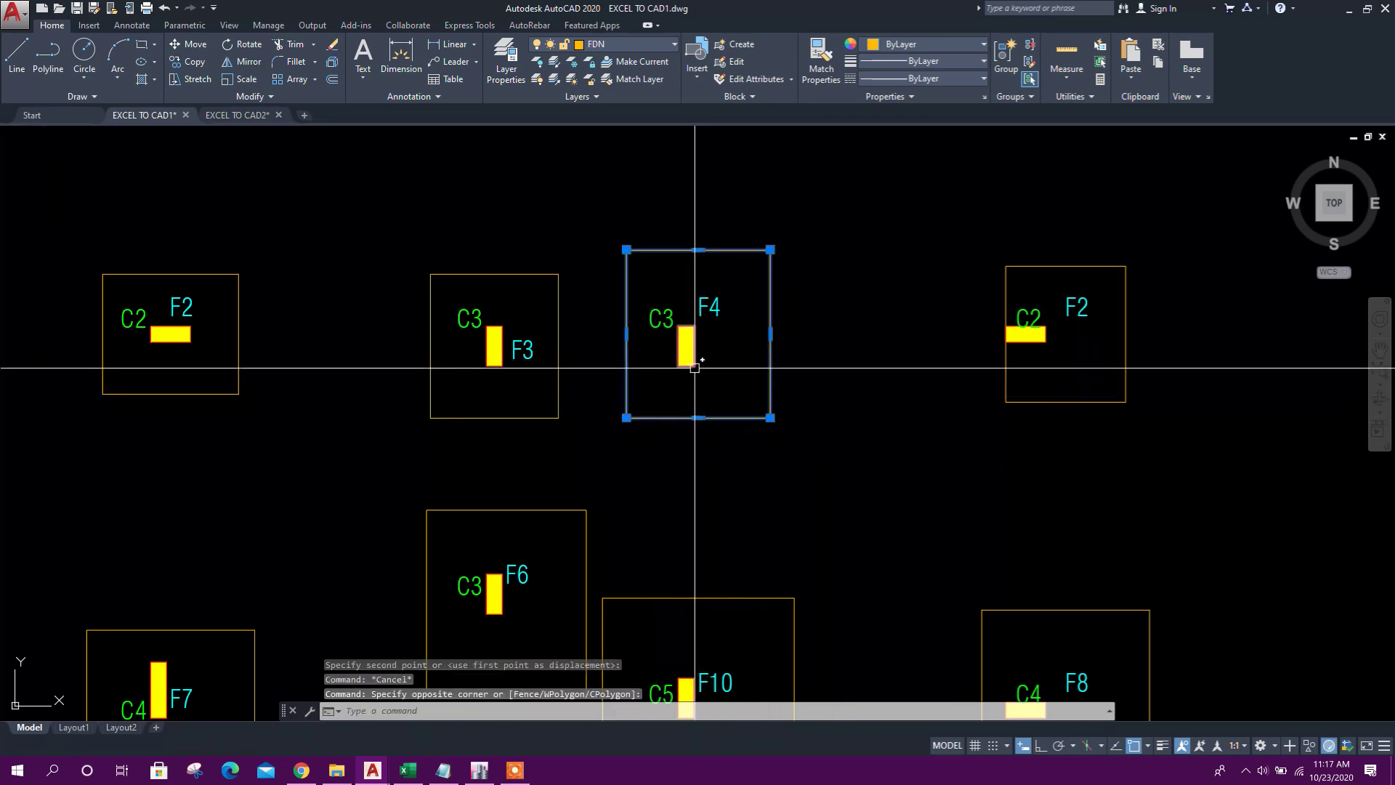
{"action": "key", "text": "Escape"}
{"action": "scroll", "coordinate": [695, 368], "scroll_direction": "up", "scroll_amount": 3}
{"action": "scroll", "coordinate": [726, 378], "scroll_direction": "down", "scroll_amount": 8}
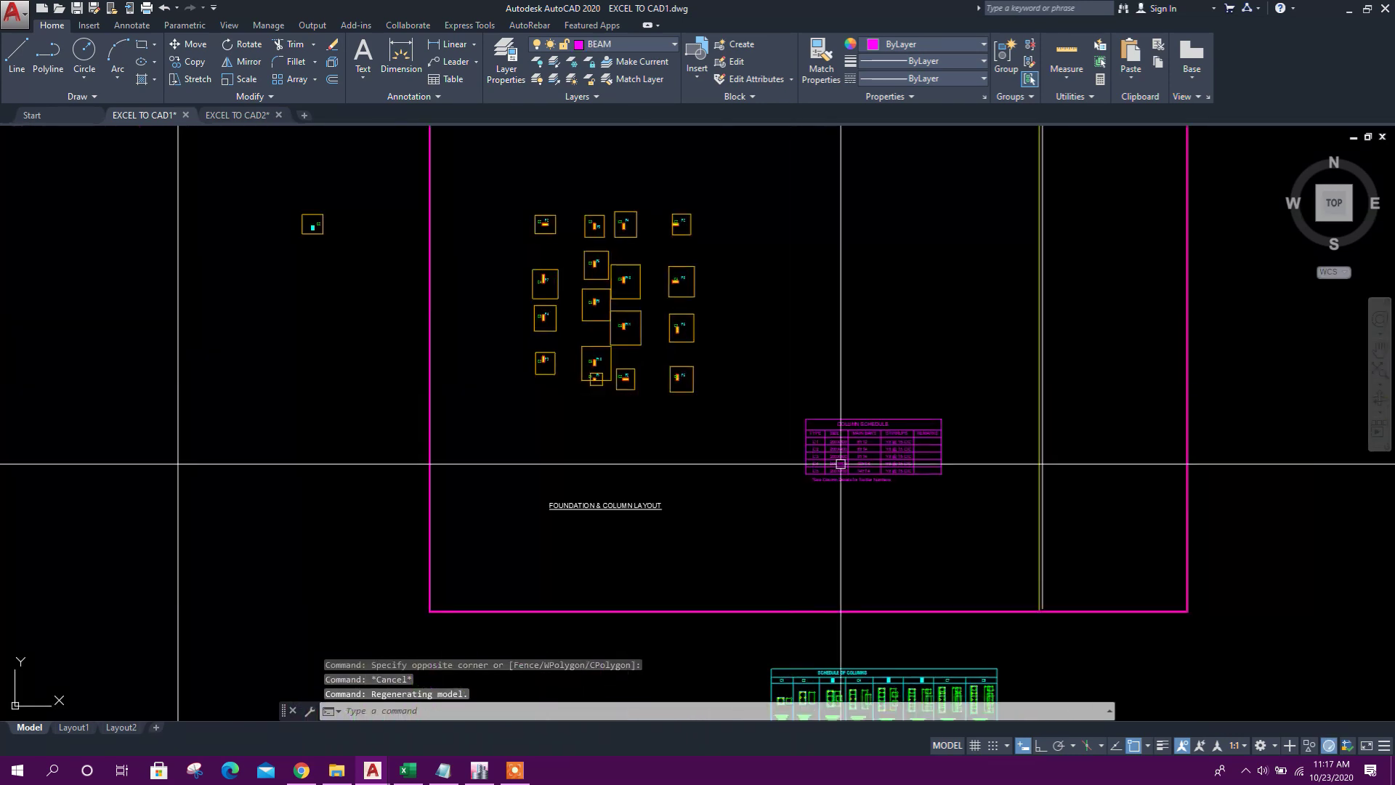
{"action": "scroll", "coordinate": [841, 464], "scroll_direction": "up", "scroll_amount": 5}
{"action": "scroll", "coordinate": [857, 446], "scroll_direction": "down", "scroll_amount": 5}
{"action": "left_click_drag", "start_coordinate": [618, 343], "coordinate": [611, 448]}
Measure the long side of the C3 column at the upper-row F4 footing with a linear dimension preview.
{"action": "scroll", "coordinate": [452, 147], "scroll_direction": "up", "scroll_amount": 8}
{"action": "double_click", "coordinate": [446, 47]}
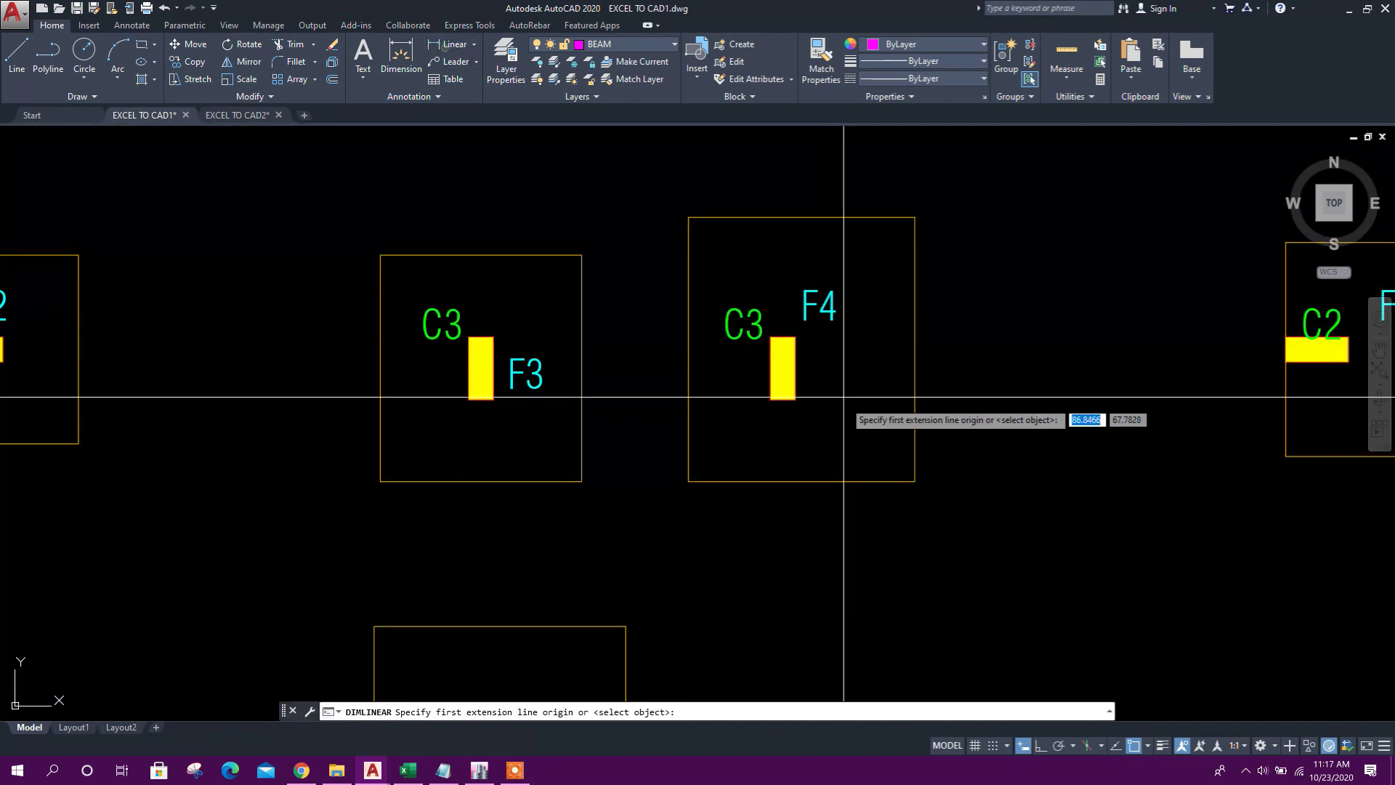
{"action": "left_click", "coordinate": [796, 363]}
{"action": "scroll", "coordinate": [847, 356], "scroll_direction": "up", "scroll_amount": 3}
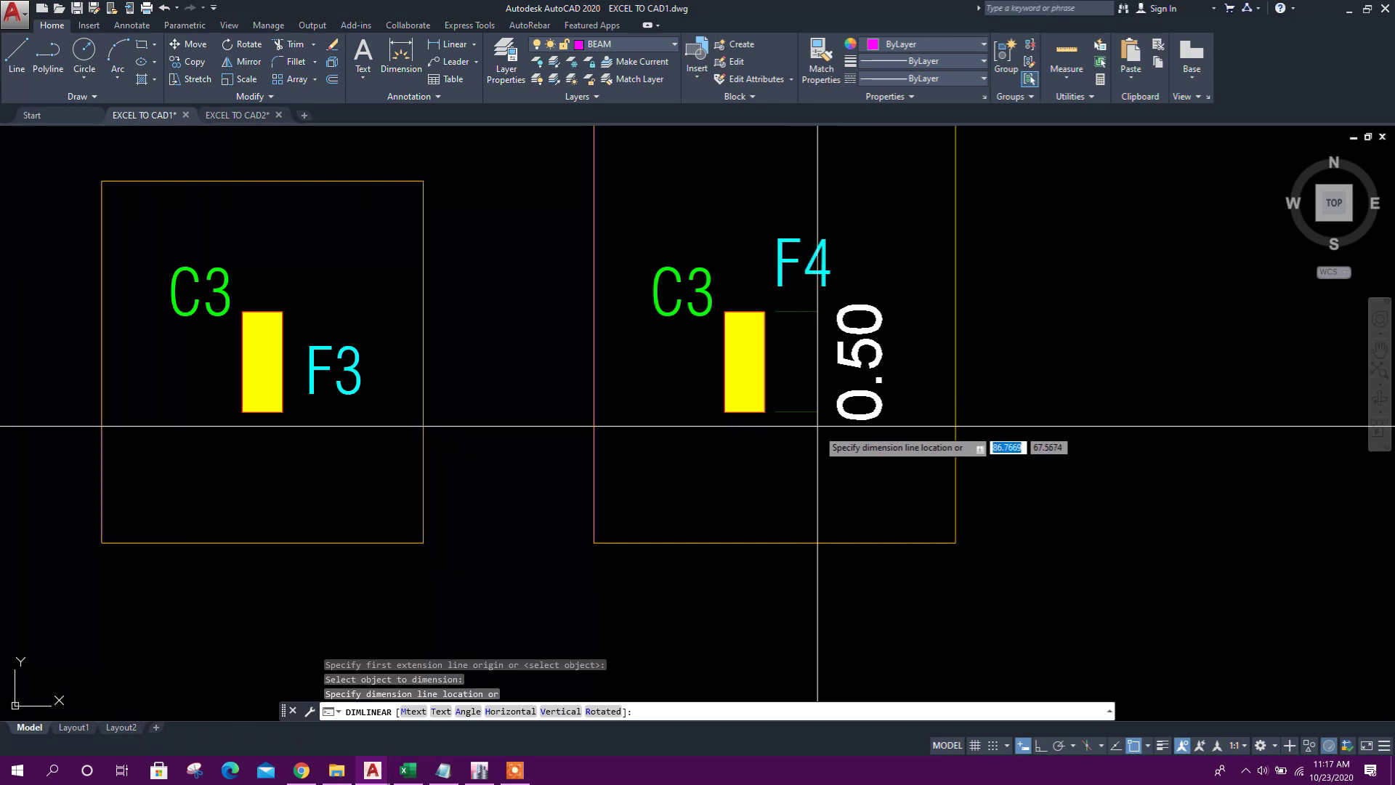
{"action": "key", "text": "Escape"}
{"action": "scroll", "coordinate": [738, 353], "scroll_direction": "up", "scroll_amount": 2}
{"action": "scroll", "coordinate": [738, 353], "scroll_direction": "down", "scroll_amount": 4}
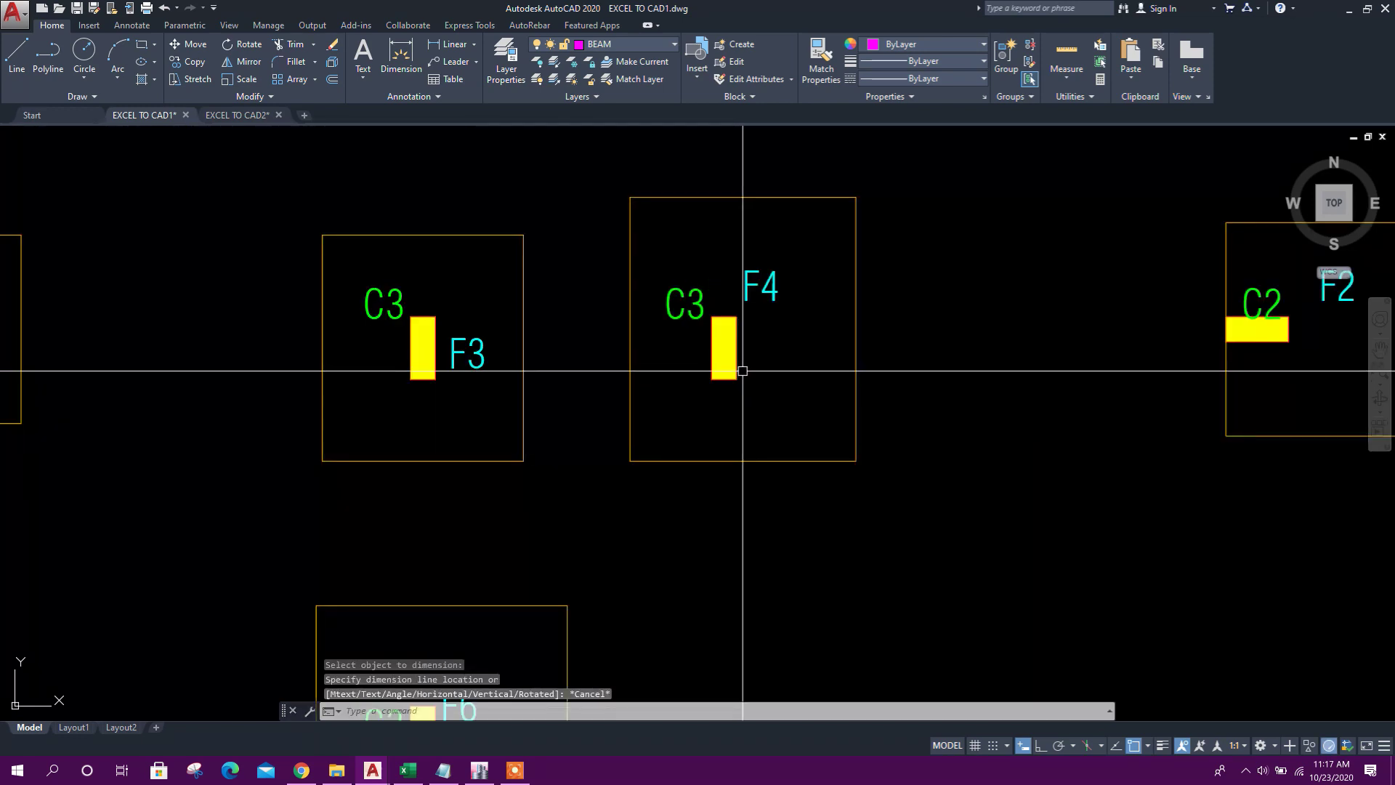
{"action": "key", "text": "Escape"}
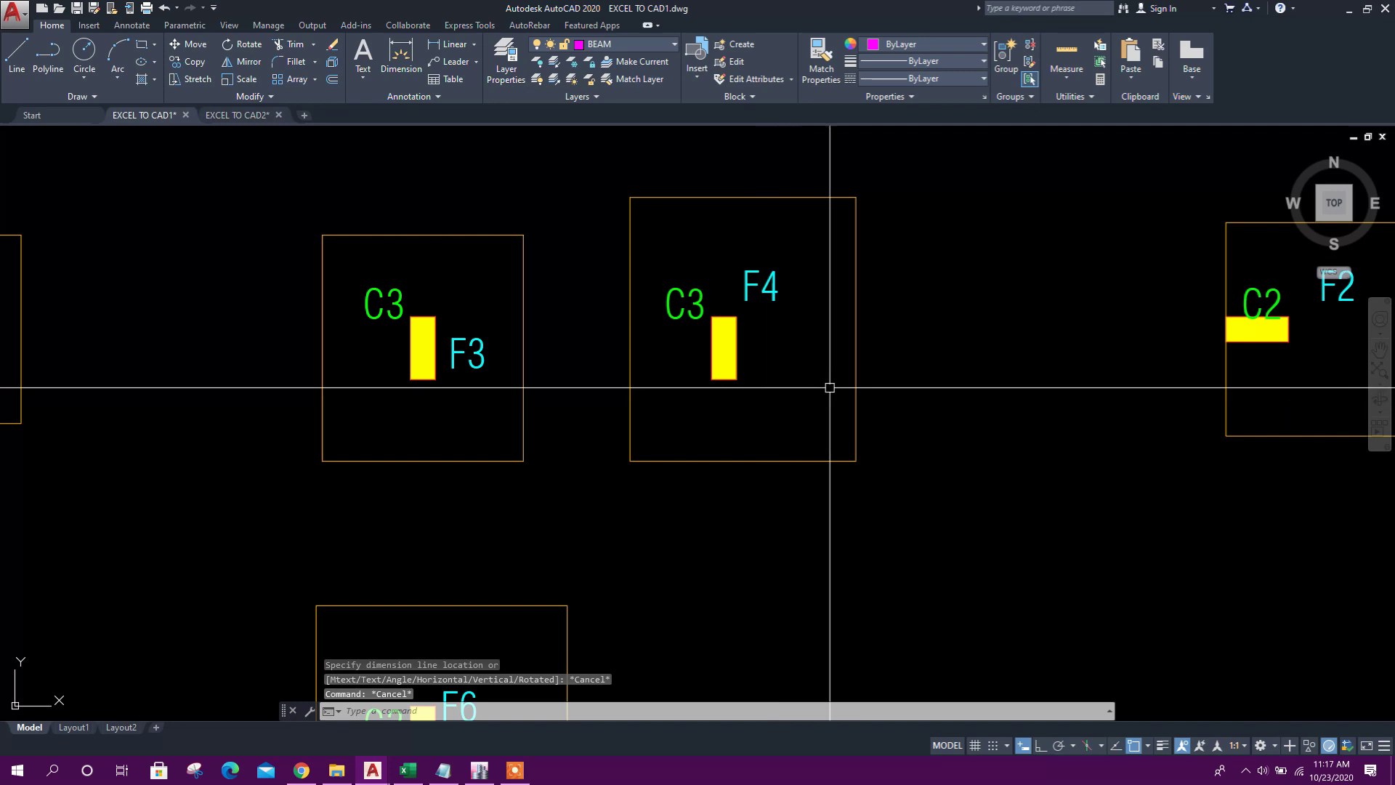
Move the upper-row F4 footing outline by its geometric center onto the geometric center of its C3 column.
{"action": "left_click", "coordinate": [874, 394]}
{"action": "left_click", "coordinate": [800, 346]}
{"action": "left_click", "coordinate": [196, 44]}
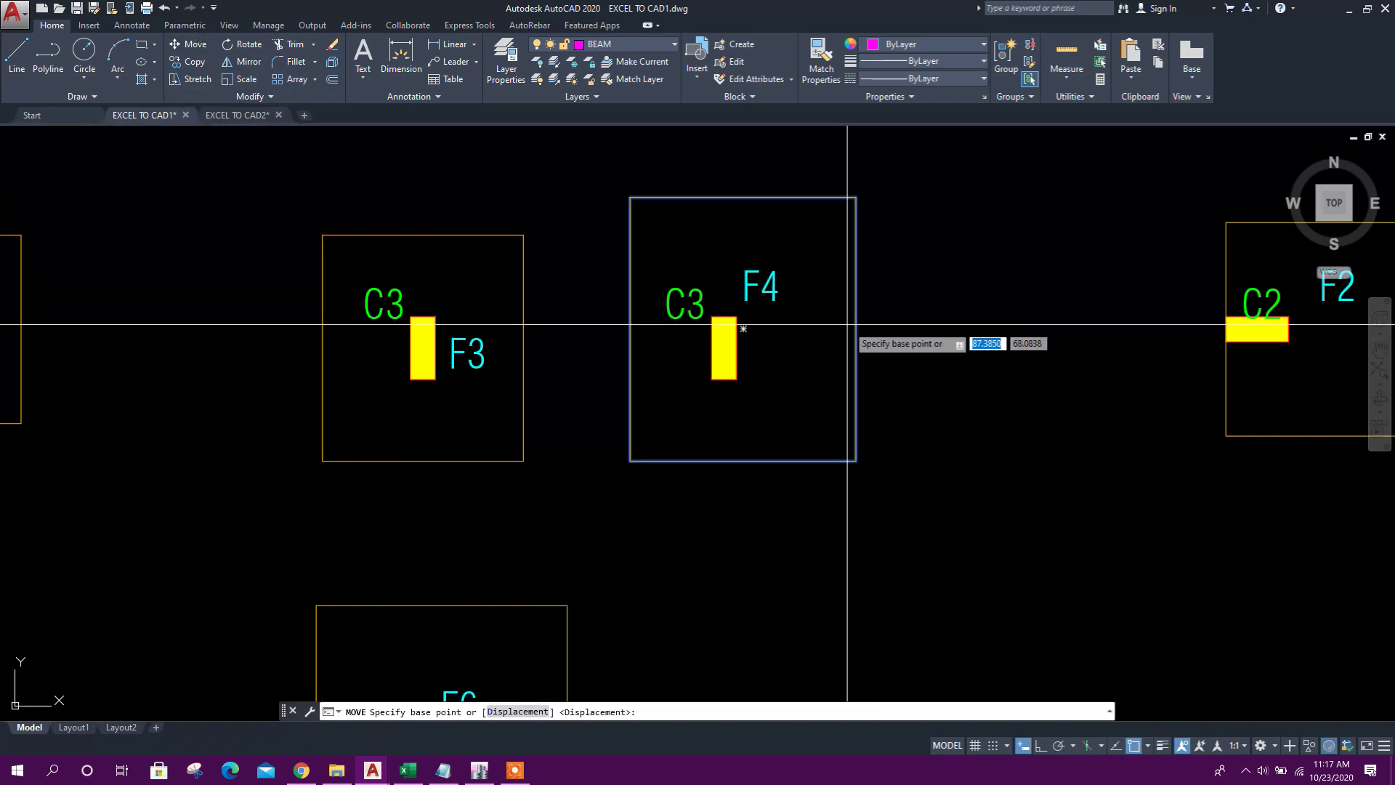
{"action": "left_click", "coordinate": [746, 333]}
{"action": "scroll", "coordinate": [780, 349], "scroll_direction": "up", "scroll_amount": 2}
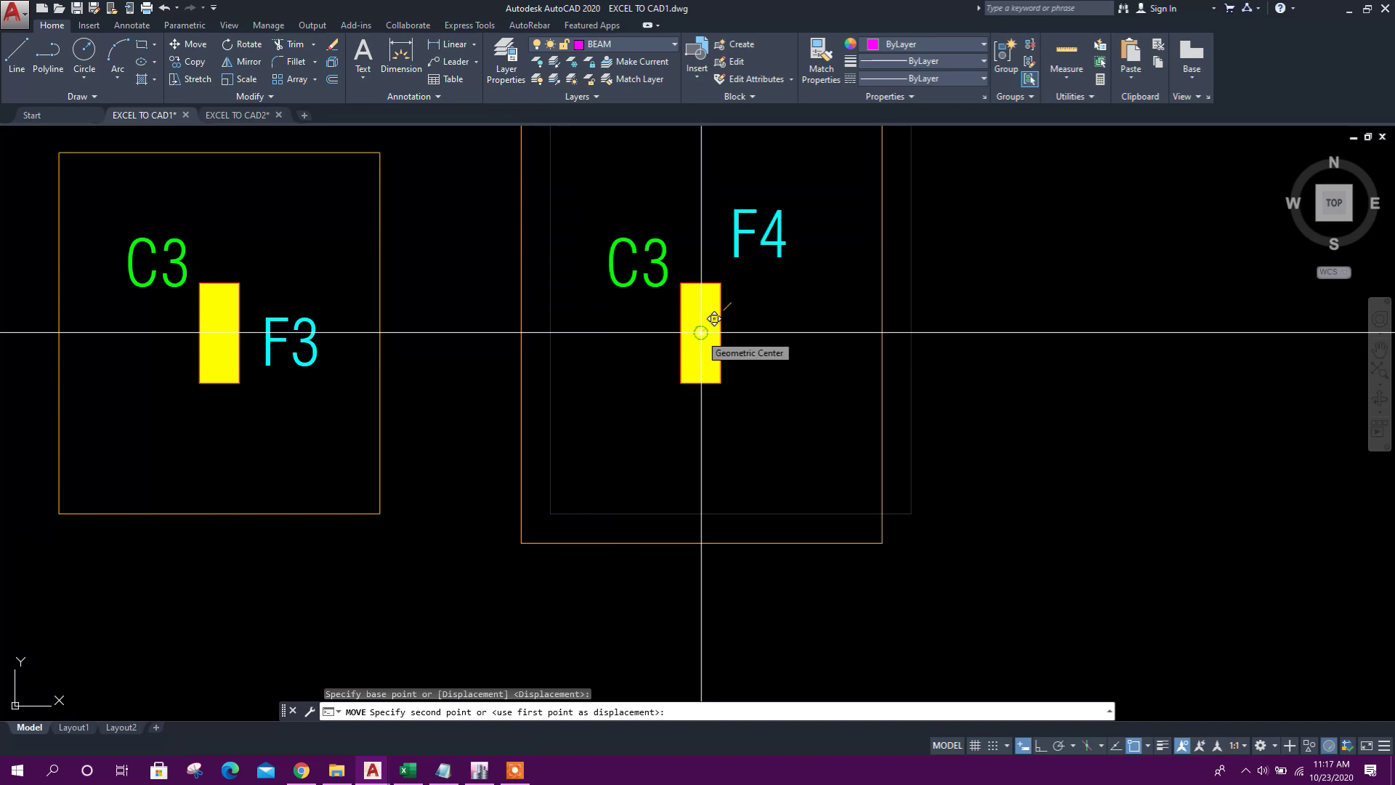
{"action": "key", "text": "Escape"}
{"action": "scroll", "coordinate": [713, 319], "scroll_direction": "down", "scroll_amount": 8}
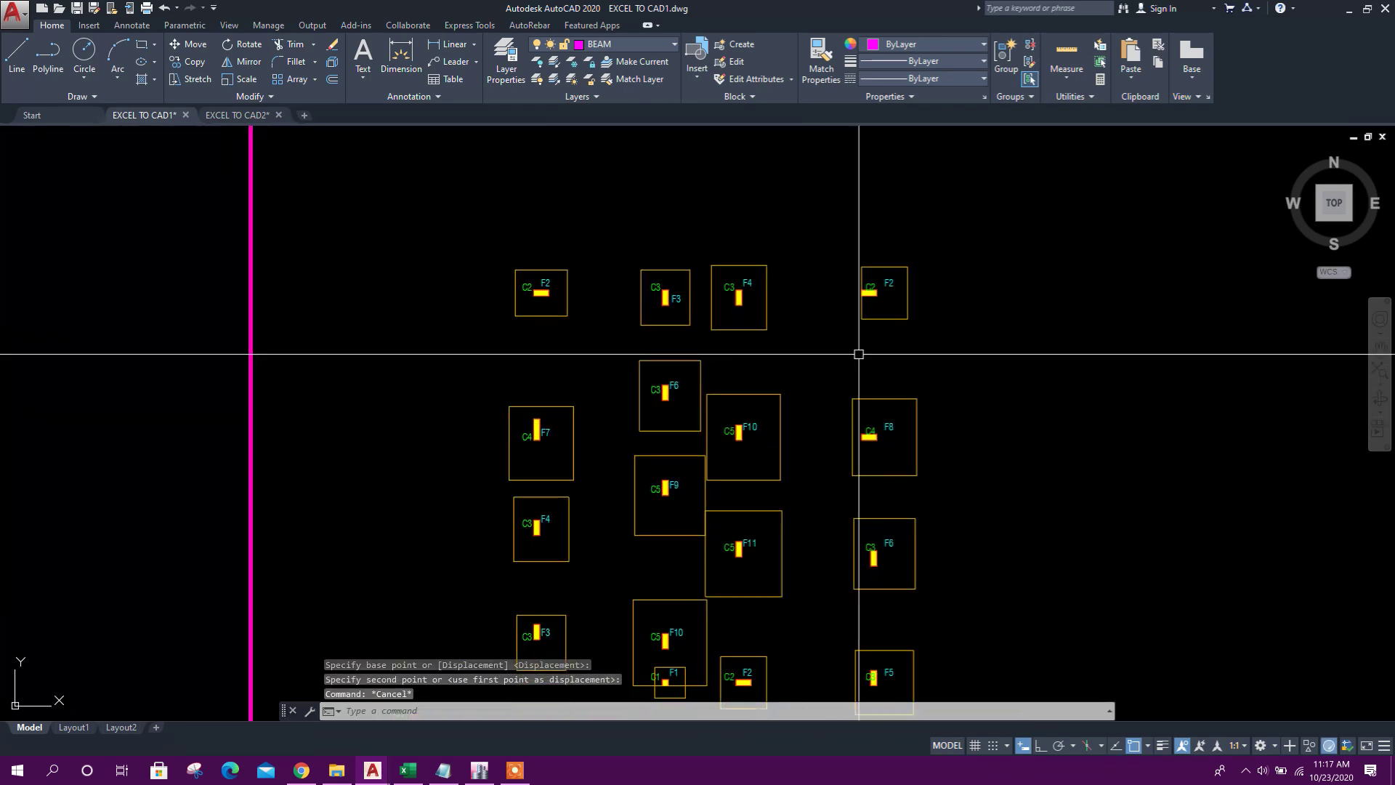
{"action": "scroll", "coordinate": [645, 558], "scroll_direction": "up", "scroll_amount": 2}
Switch to the Excel workbook and copy the footing schedule line and heading commands from P3 downward on the FOOTING TABLE sheet.
{"action": "left_click", "coordinate": [410, 772]}
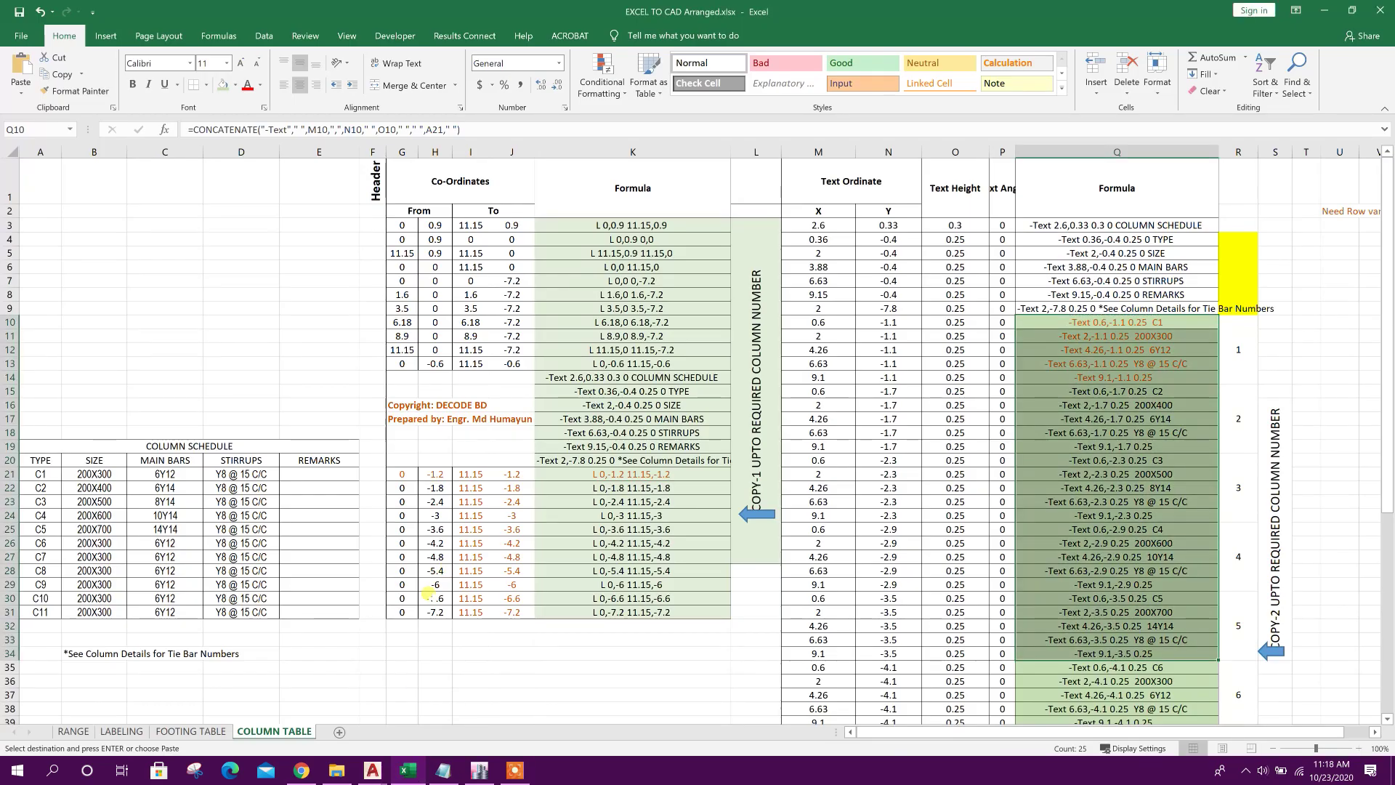
{"action": "left_click", "coordinate": [206, 731]}
{"action": "scroll", "coordinate": [694, 349], "scroll_direction": "up", "scroll_amount": 4}
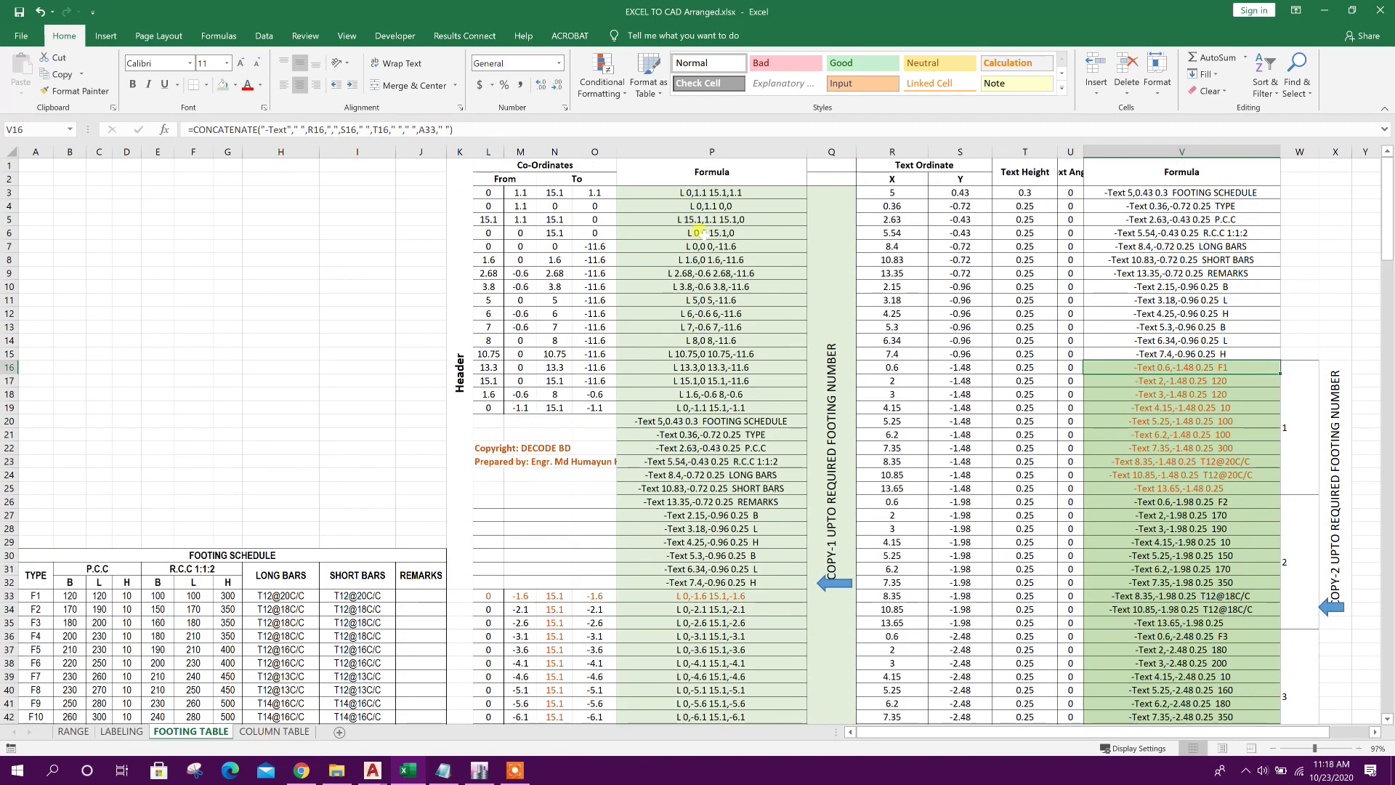
{"action": "left_click_drag", "start_coordinate": [717, 193], "coordinate": [724, 356]}
{"action": "right_click", "coordinate": [720, 297]}
{"action": "left_click", "coordinate": [759, 331]}
{"action": "scroll", "coordinate": [705, 438], "scroll_direction": "up", "scroll_amount": 12}
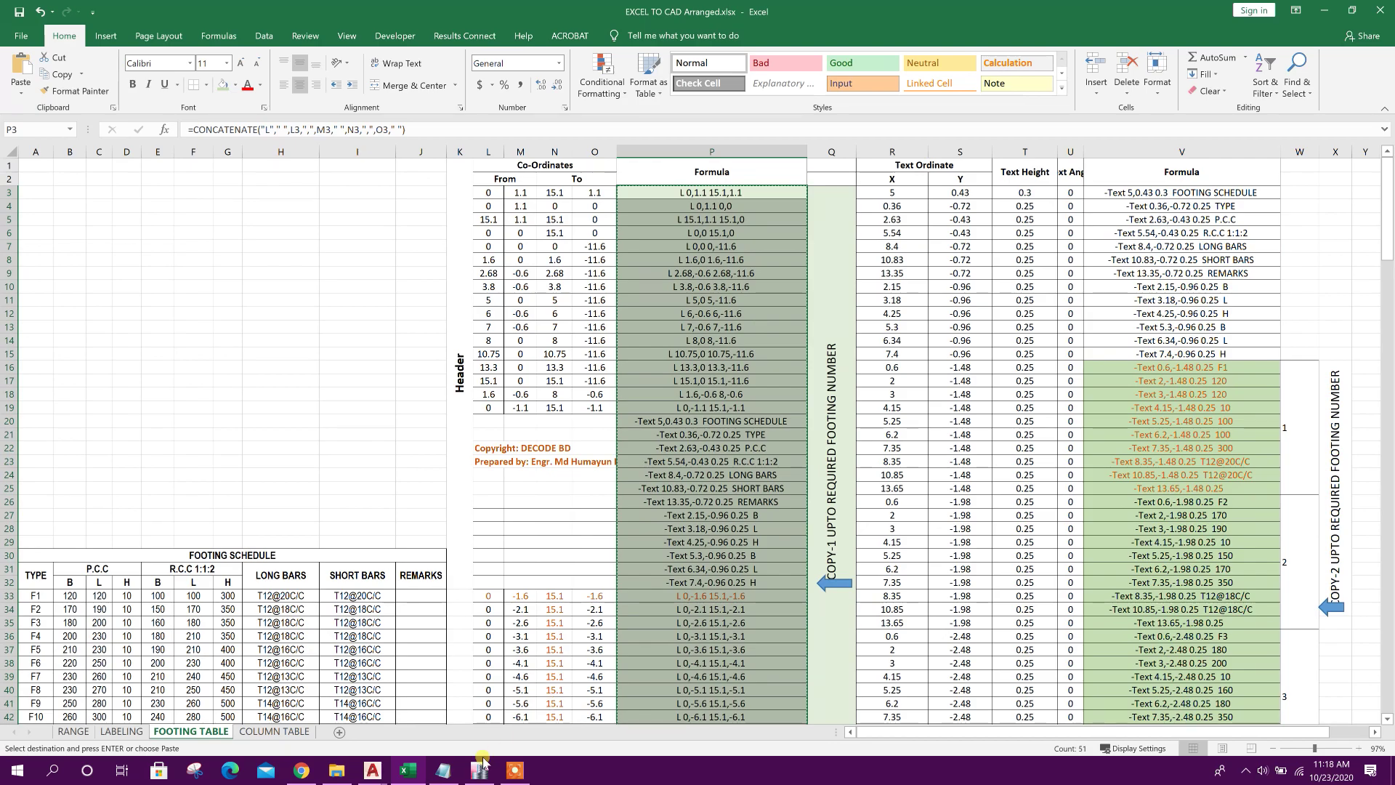
Return to the EXCEL TO CAD1 drawing in AutoCAD and run the copied footing schedule grid and heading commands.
{"action": "left_click", "coordinate": [374, 770]}
{"action": "left_click", "coordinate": [451, 706]}
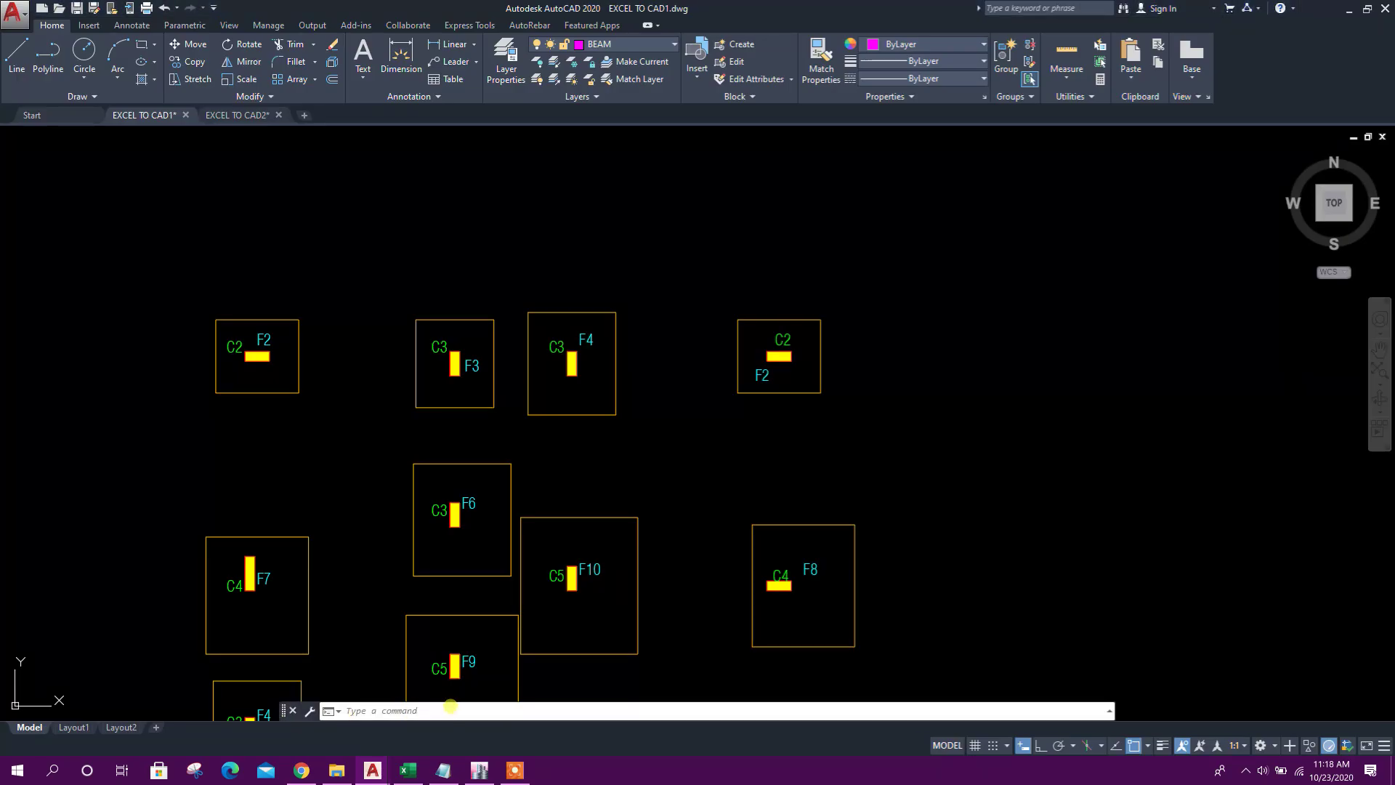
{"action": "right_click", "coordinate": [458, 712]}
{"action": "left_click", "coordinate": [514, 646]}
{"action": "scroll", "coordinate": [625, 461], "scroll_direction": "down", "scroll_amount": 15}
{"action": "scroll", "coordinate": [539, 467], "scroll_direction": "up", "scroll_amount": 15}
{"action": "mouse_move", "coordinate": [514, 580]}
{"action": "left_mouse_down"}
{"action": "mouse_move", "coordinate": [550, 466]}
{"action": "mouse_move", "coordinate": [507, 577]}
{"action": "left_mouse_up"}
{"action": "left_click_drag", "start_coordinate": [561, 461], "coordinate": [523, 528]}
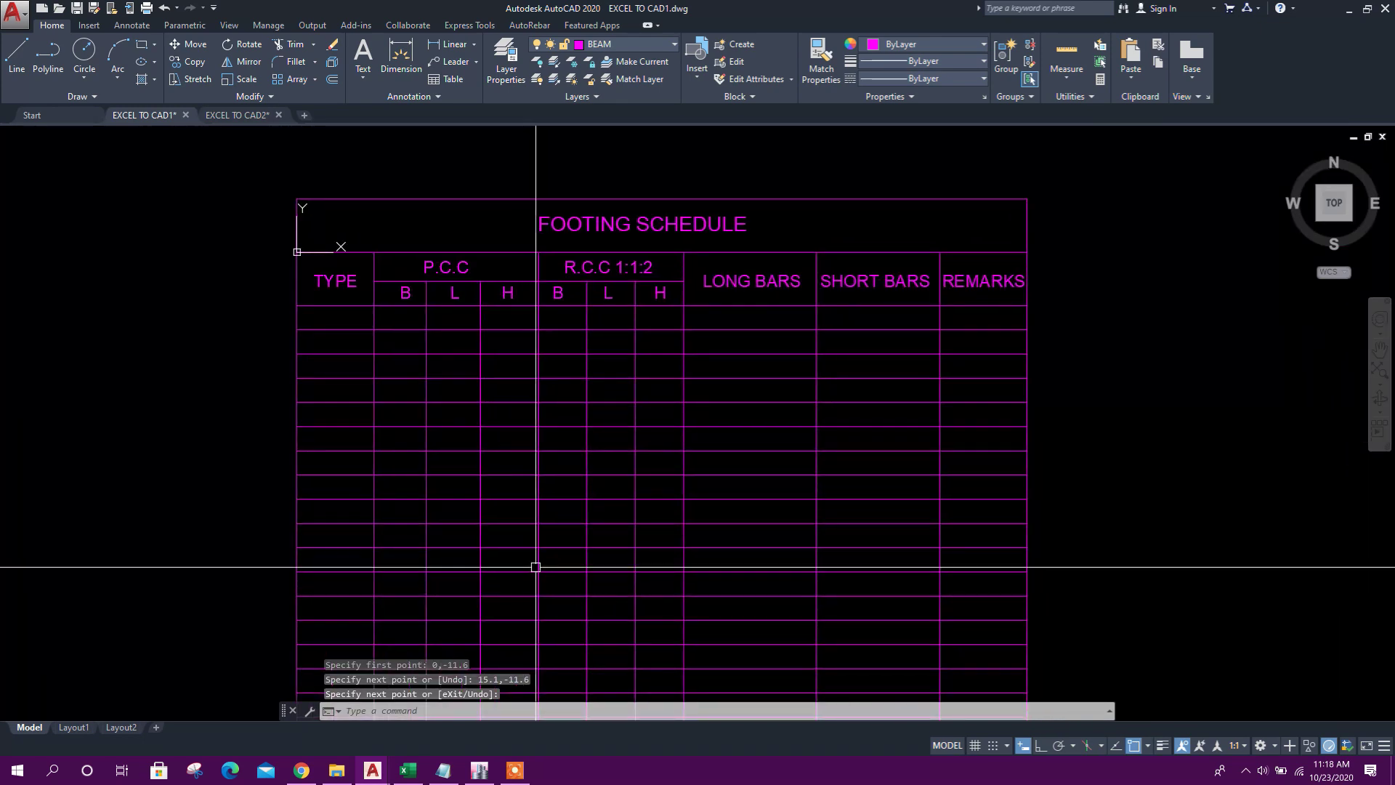
Switch to the Excel workbook and examine the footing design table on the RANGE sheet.
{"action": "left_click", "coordinate": [416, 776]}
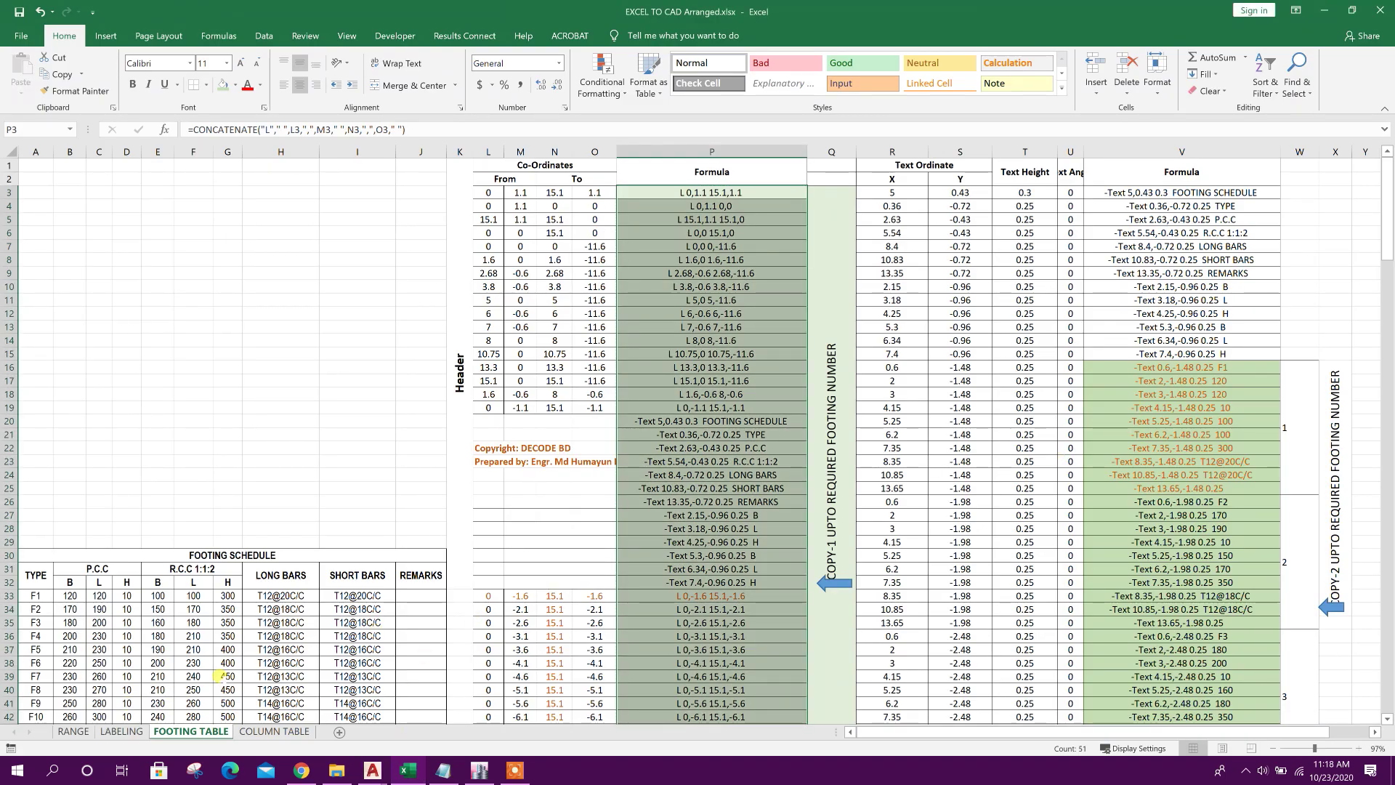
{"action": "scroll", "coordinate": [222, 676], "scroll_direction": "down", "scroll_amount": 2}
{"action": "left_click", "coordinate": [73, 732]}
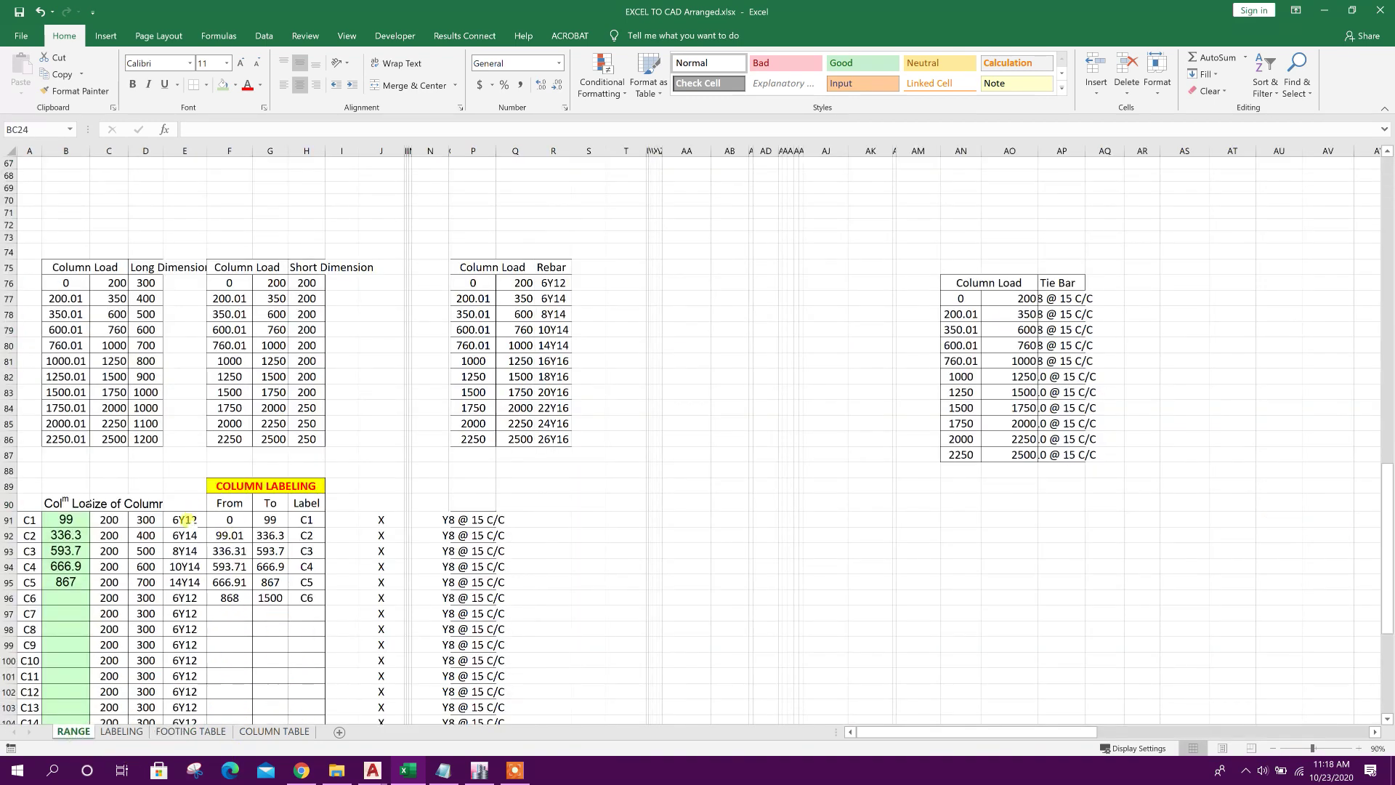
{"action": "scroll", "coordinate": [185, 519], "scroll_direction": "up", "scroll_amount": 20}
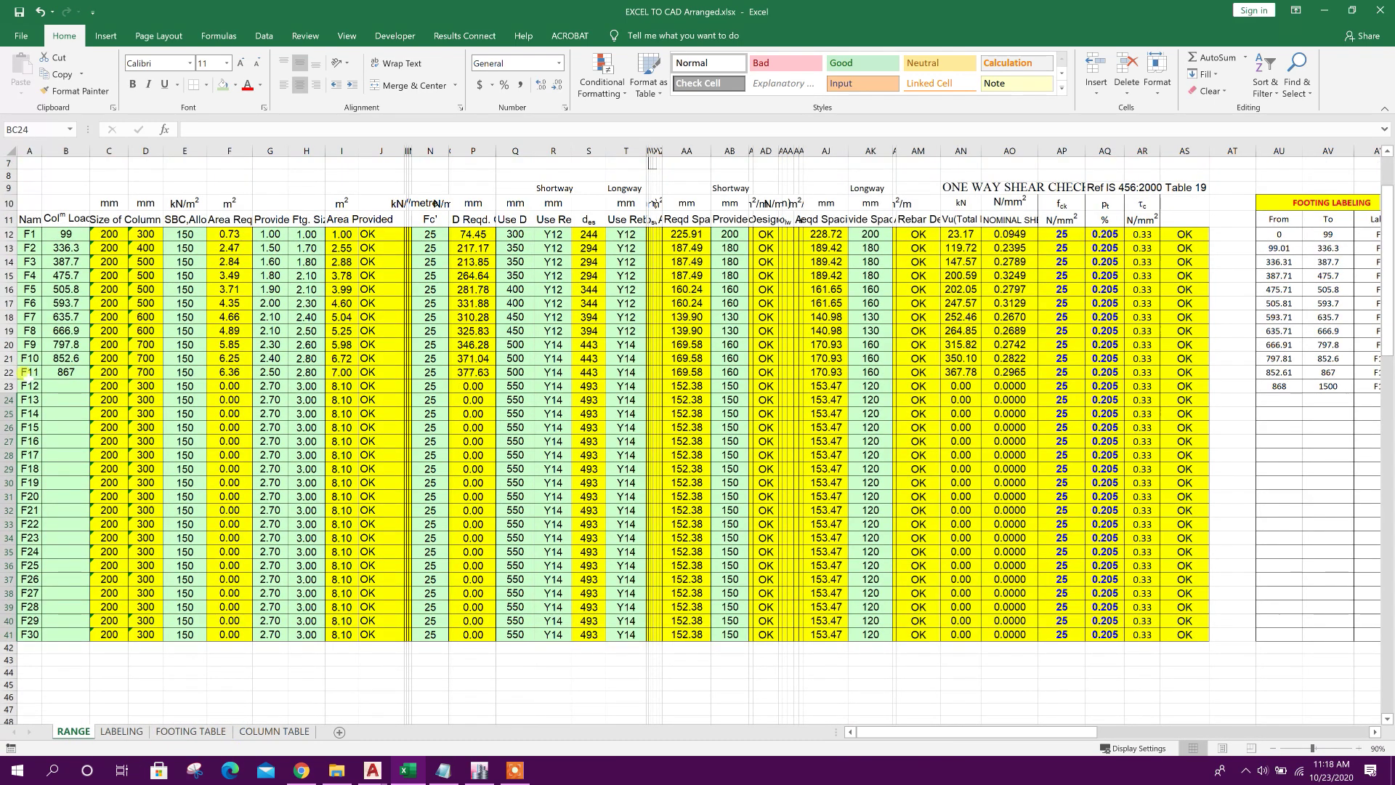
On the FOOTING TABLE sheet, copy the text commands for footings F1 to F11 from V16 down to V125.
{"action": "left_click", "coordinate": [190, 731]}
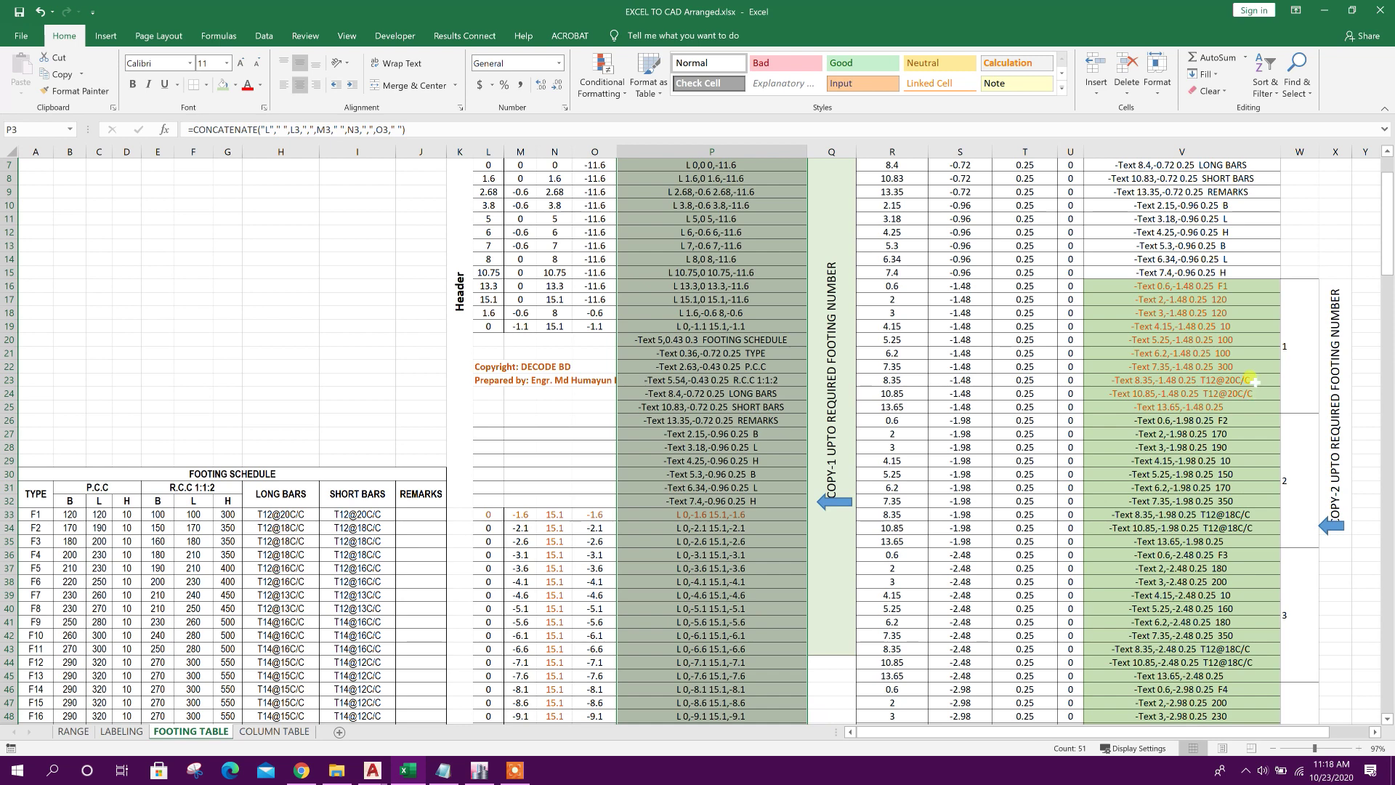
{"action": "left_click", "coordinate": [1252, 292]}
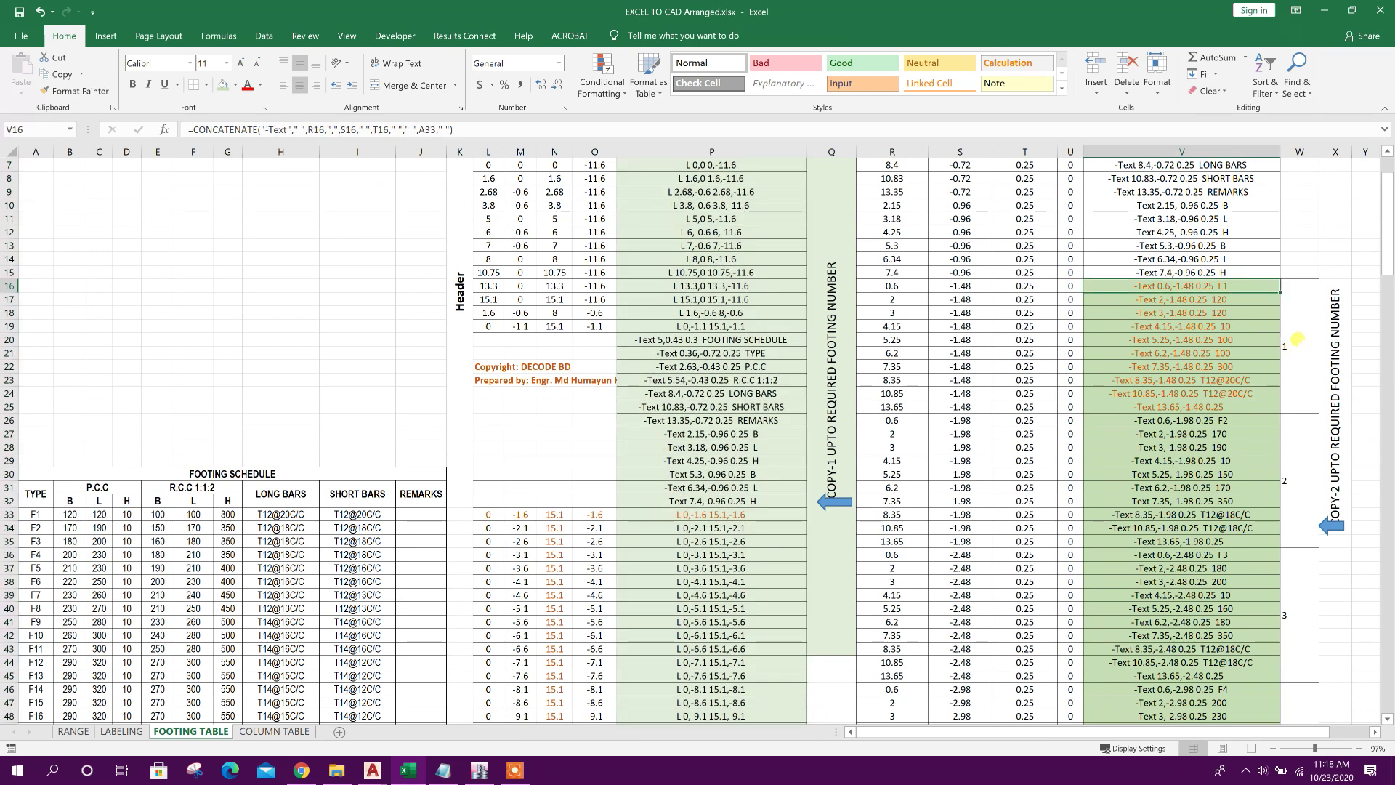
{"action": "left_click", "coordinate": [1297, 339]}
{"action": "left_click_drag", "start_coordinate": [1231, 289], "coordinate": [1247, 625]}
{"action": "right_click", "coordinate": [1214, 501]}
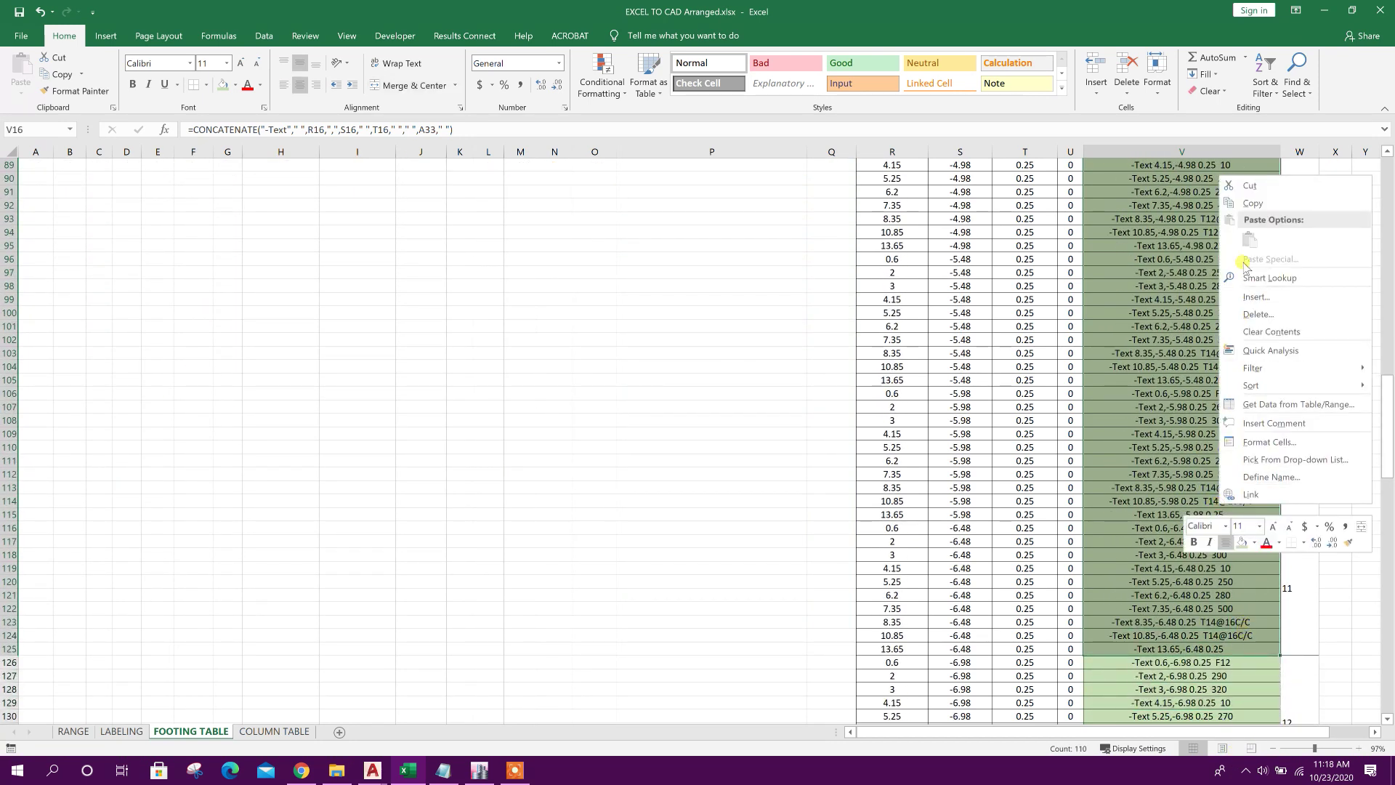
{"action": "left_click", "coordinate": [1253, 204]}
{"action": "scroll", "coordinate": [786, 521], "scroll_direction": "up", "scroll_amount": 20}
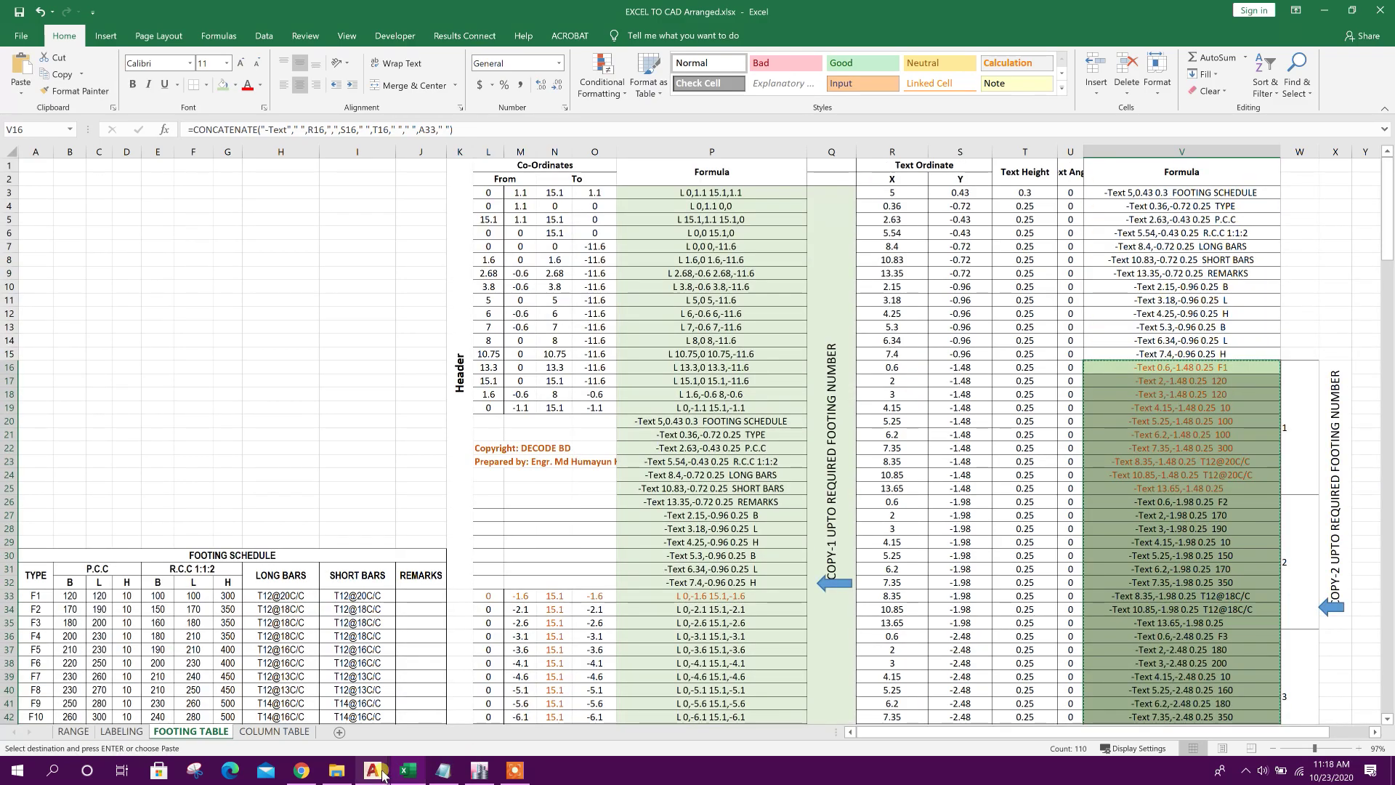
Switch to the EXCEL TO CAD1 drawing in AutoCAD and run the copied text commands to fill the footing schedule rows.
{"action": "mouse_move", "coordinate": [383, 777]}
{"action": "left_click", "coordinate": [461, 703]}
{"action": "right_click", "coordinate": [449, 707]}
{"action": "left_click", "coordinate": [560, 649]}
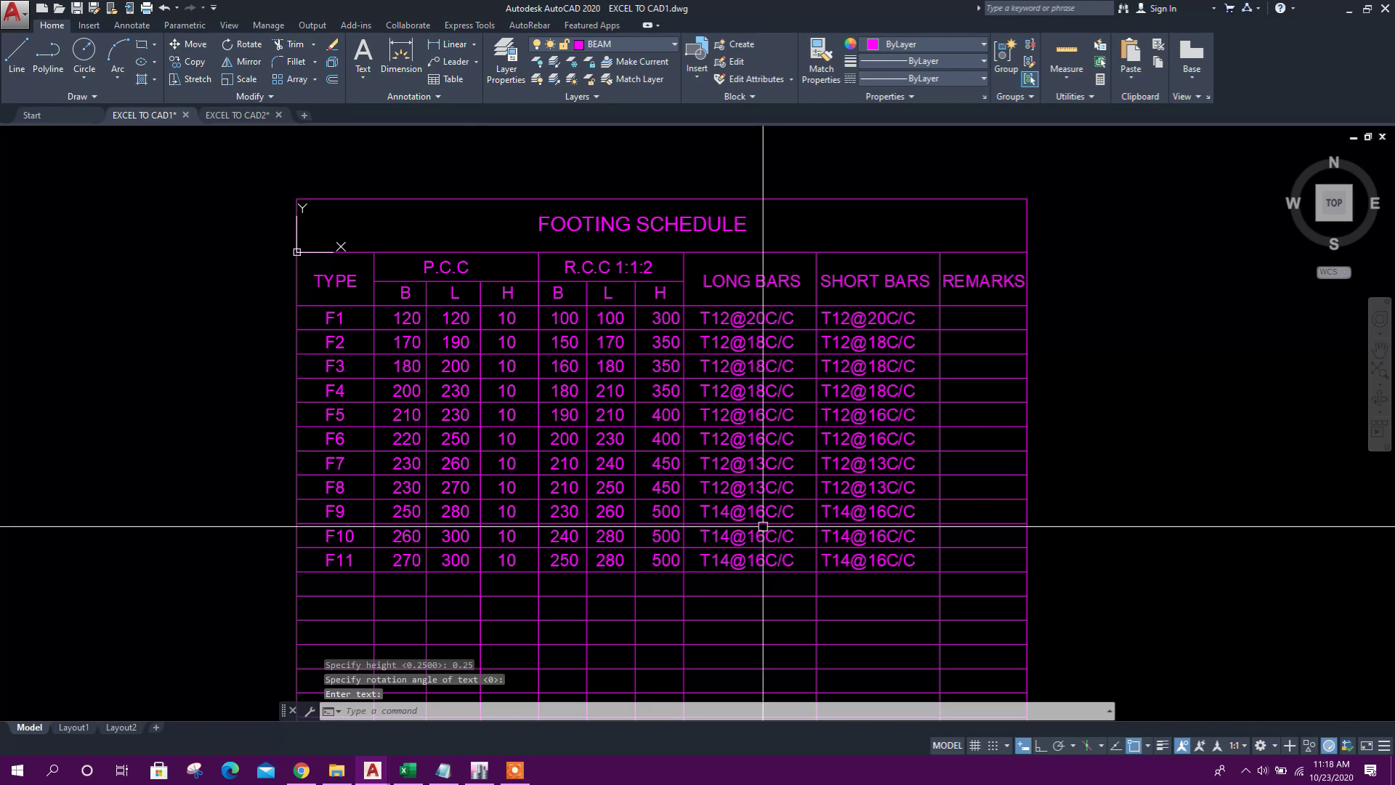
{"action": "key", "text": "Escape"}
Move the whole footing schedule table into the foundation and column layout frame, above the column schedule.
{"action": "scroll", "coordinate": [684, 469], "scroll_direction": "down", "scroll_amount": 8}
{"action": "left_click", "coordinate": [598, 416]}
{"action": "left_click", "coordinate": [817, 539]}
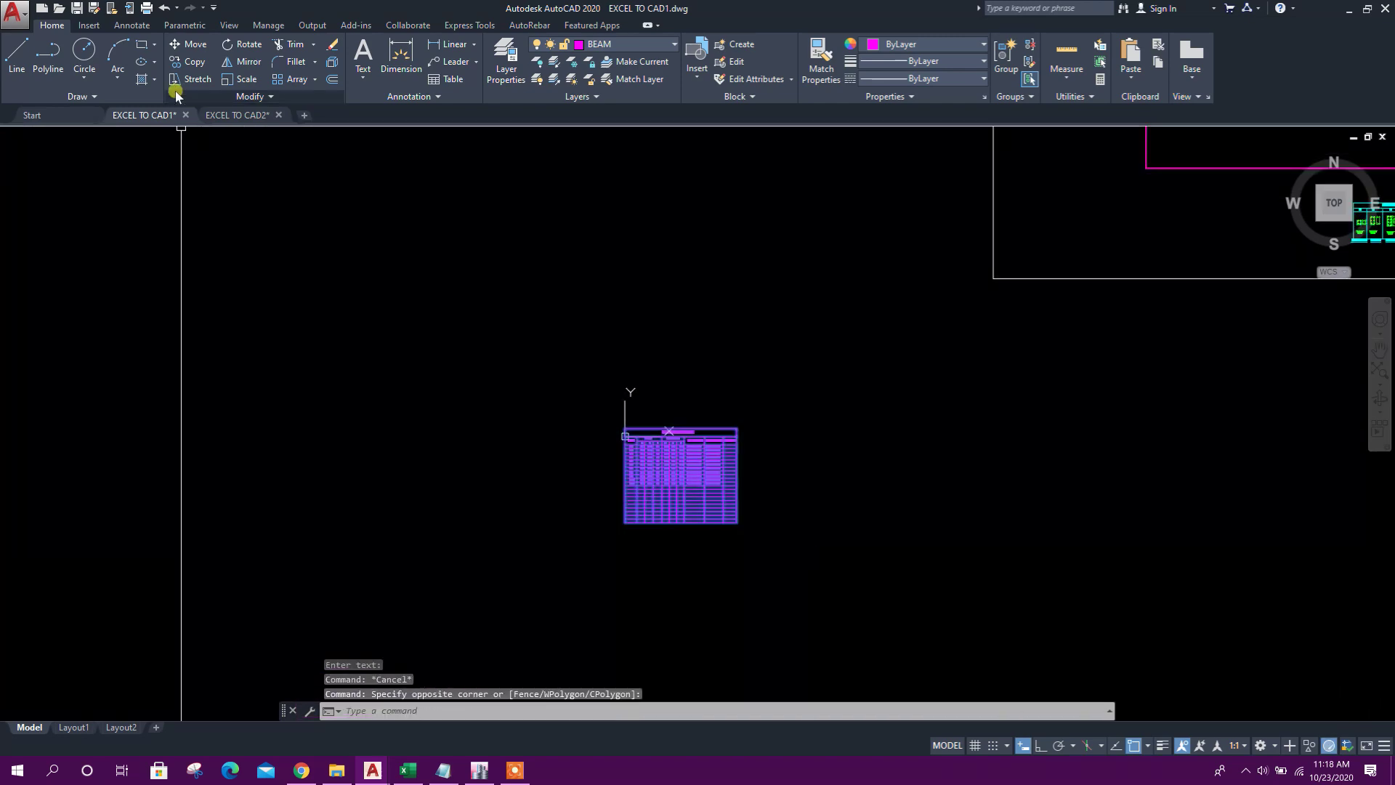
{"action": "left_click", "coordinate": [187, 45]}
{"action": "left_click", "coordinate": [726, 492]}
{"action": "scroll", "coordinate": [797, 426], "scroll_direction": "down", "scroll_amount": 3}
{"action": "scroll", "coordinate": [945, 407], "scroll_direction": "up", "scroll_amount": 4}
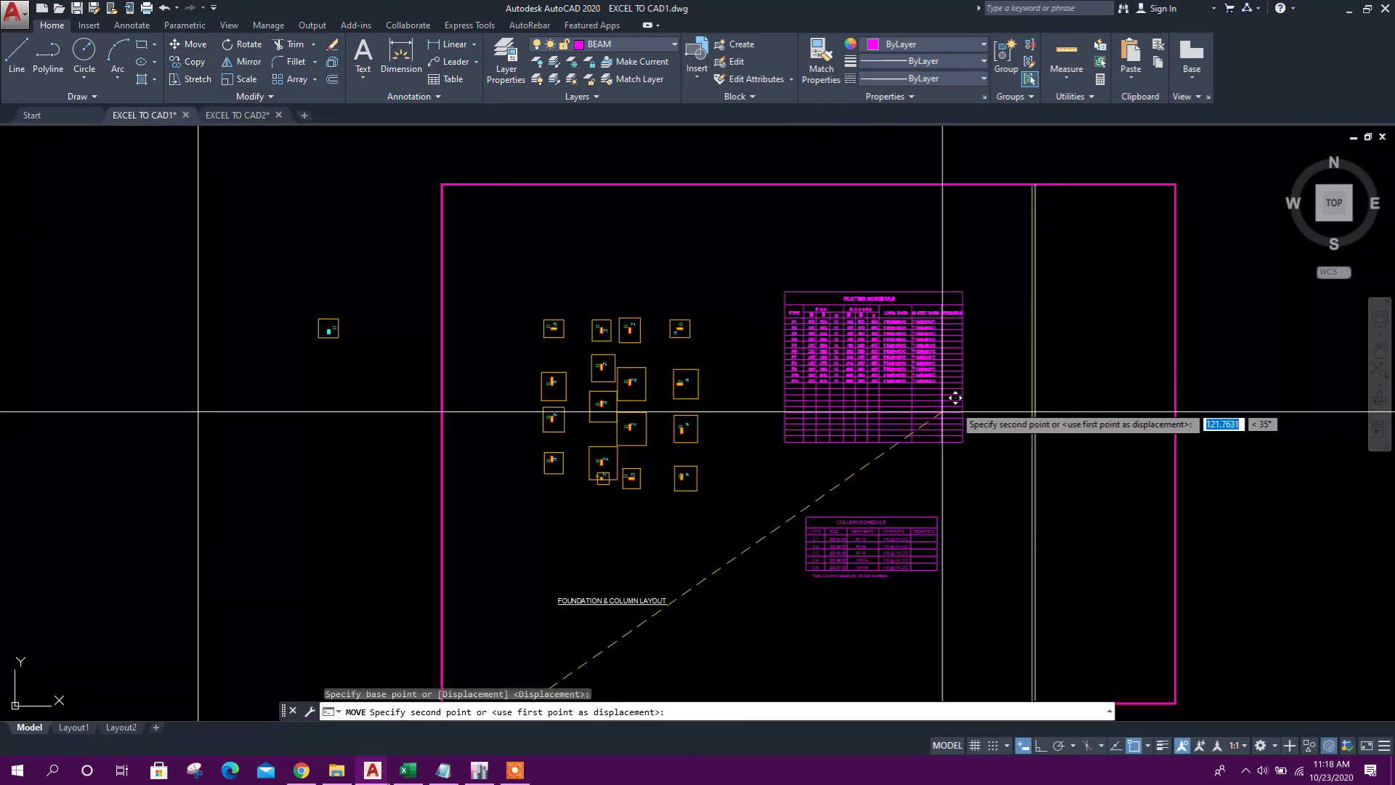
{"action": "key", "text": "Escape"}
{"action": "key", "text": "Escape"}
{"action": "key", "text": "Escape"}
Examine the labelled footings and columns together with the footing and column schedules inside the layout frame.
{"action": "scroll", "coordinate": [757, 492], "scroll_direction": "up", "scroll_amount": 7}
{"action": "mouse_move", "coordinate": [737, 484]}
{"action": "left_mouse_down"}
{"action": "mouse_move", "coordinate": [715, 546]}
{"action": "mouse_move", "coordinate": [686, 523]}
{"action": "mouse_move", "coordinate": [650, 543]}
{"action": "mouse_move", "coordinate": [651, 486]}
{"action": "left_mouse_up"}
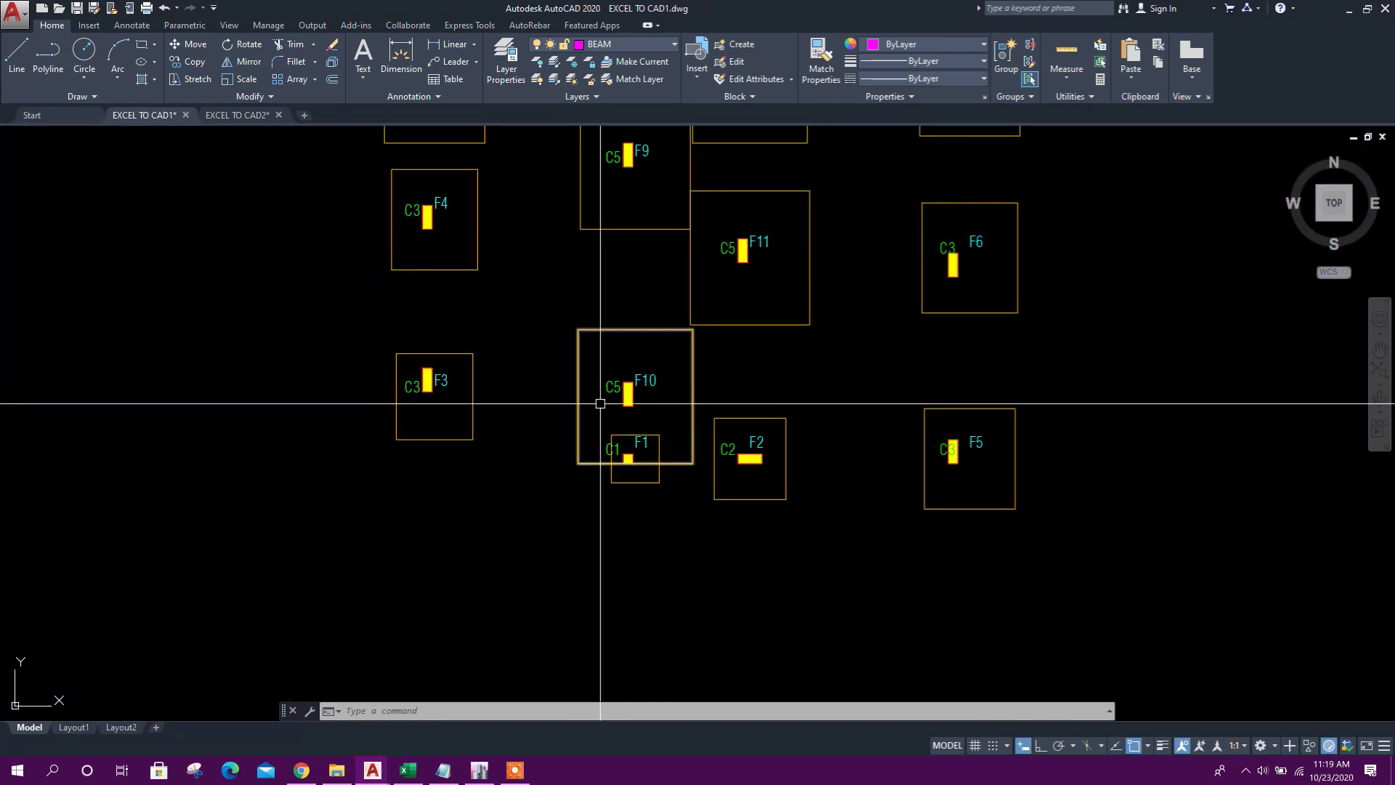
{"action": "scroll", "coordinate": [603, 477], "scroll_direction": "down", "scroll_amount": 4}
{"action": "left_click_drag", "start_coordinate": [722, 372], "coordinate": [708, 458]}
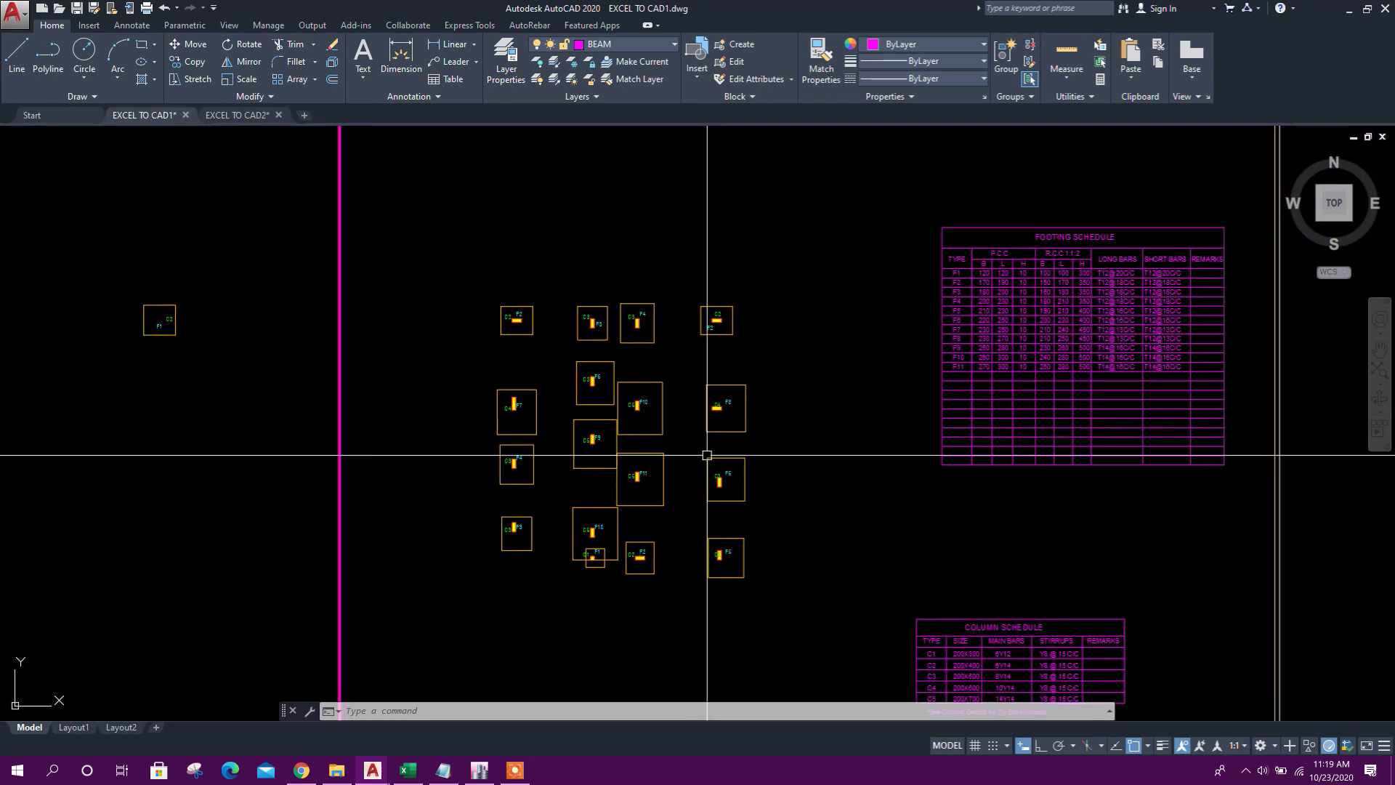
{"action": "key", "text": "Escape"}
{"action": "key", "text": "Escape"}
{"action": "scroll", "coordinate": [683, 469], "scroll_direction": "down", "scroll_amount": 2}
{"action": "left_click_drag", "start_coordinate": [802, 520], "coordinate": [762, 437]}
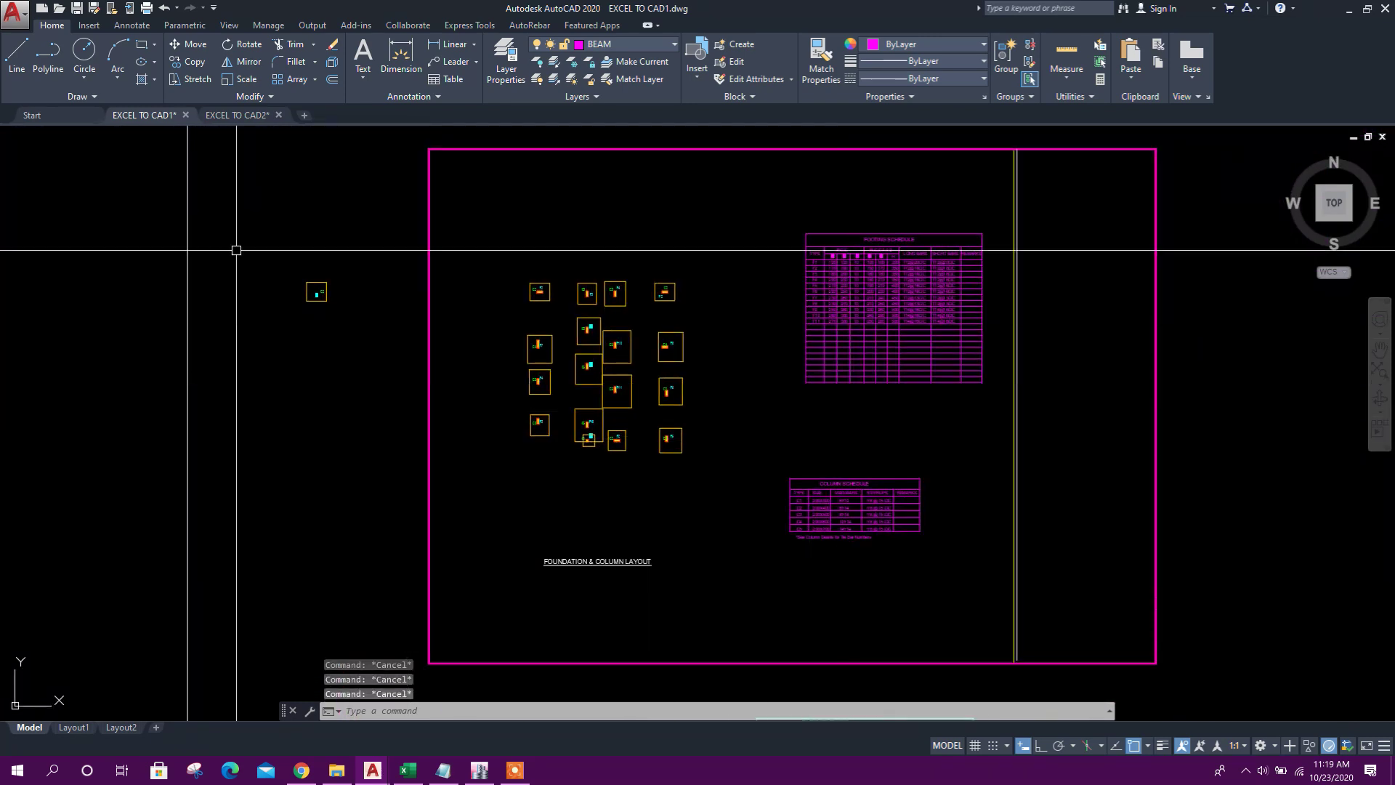
Switch to the EXCEL TO CAD2 drawing and view its Foundation & Column Layout frame.
{"action": "left_click", "coordinate": [240, 115]}
{"action": "key", "text": "Escape"}
{"action": "left_click_drag", "start_coordinate": [635, 373], "coordinate": [589, 426]}
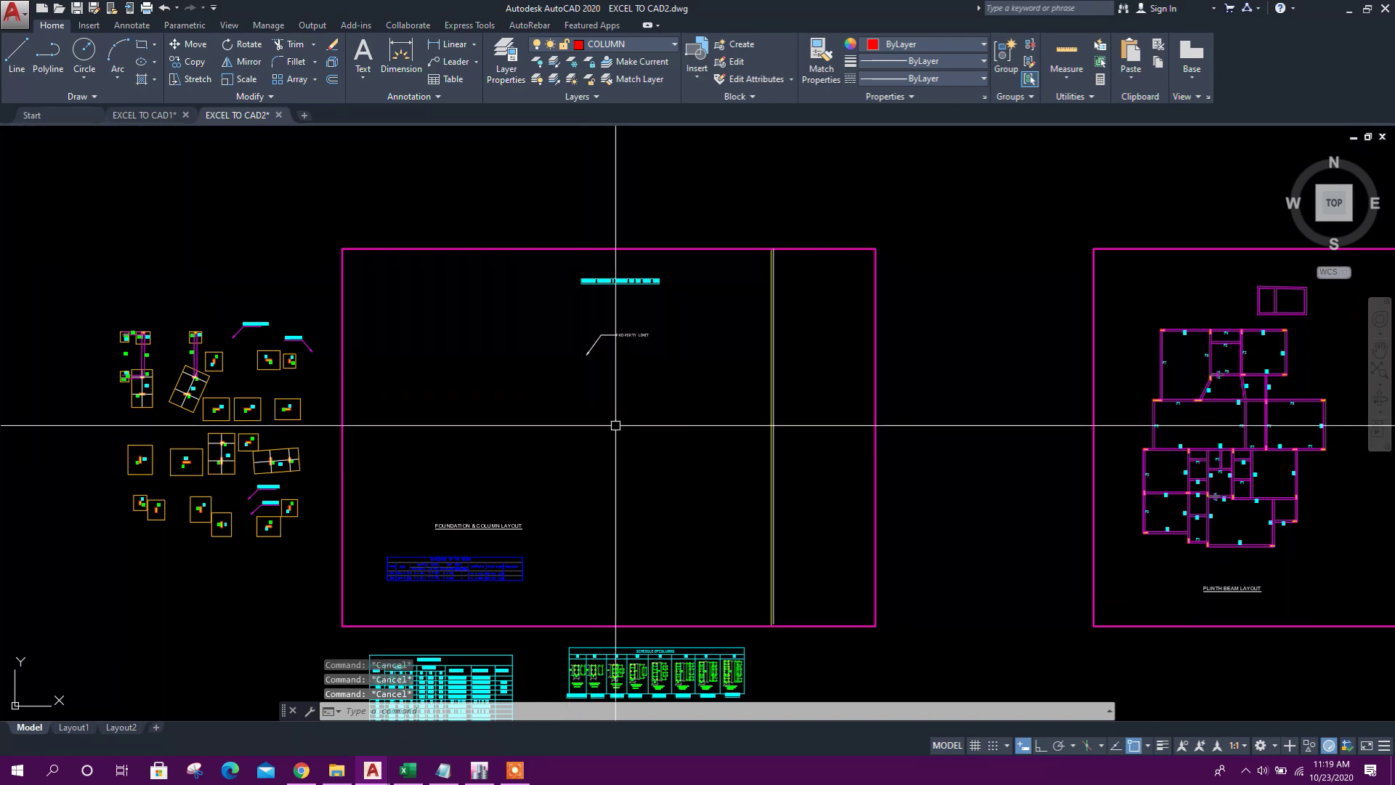
{"action": "scroll", "coordinate": [405, 676], "scroll_direction": "up", "scroll_amount": 1}
Switch to the ETABS model and display the tabulated Fz reactions for the DL+LL combination on the Base plan.
{"action": "left_click", "coordinate": [476, 772]}
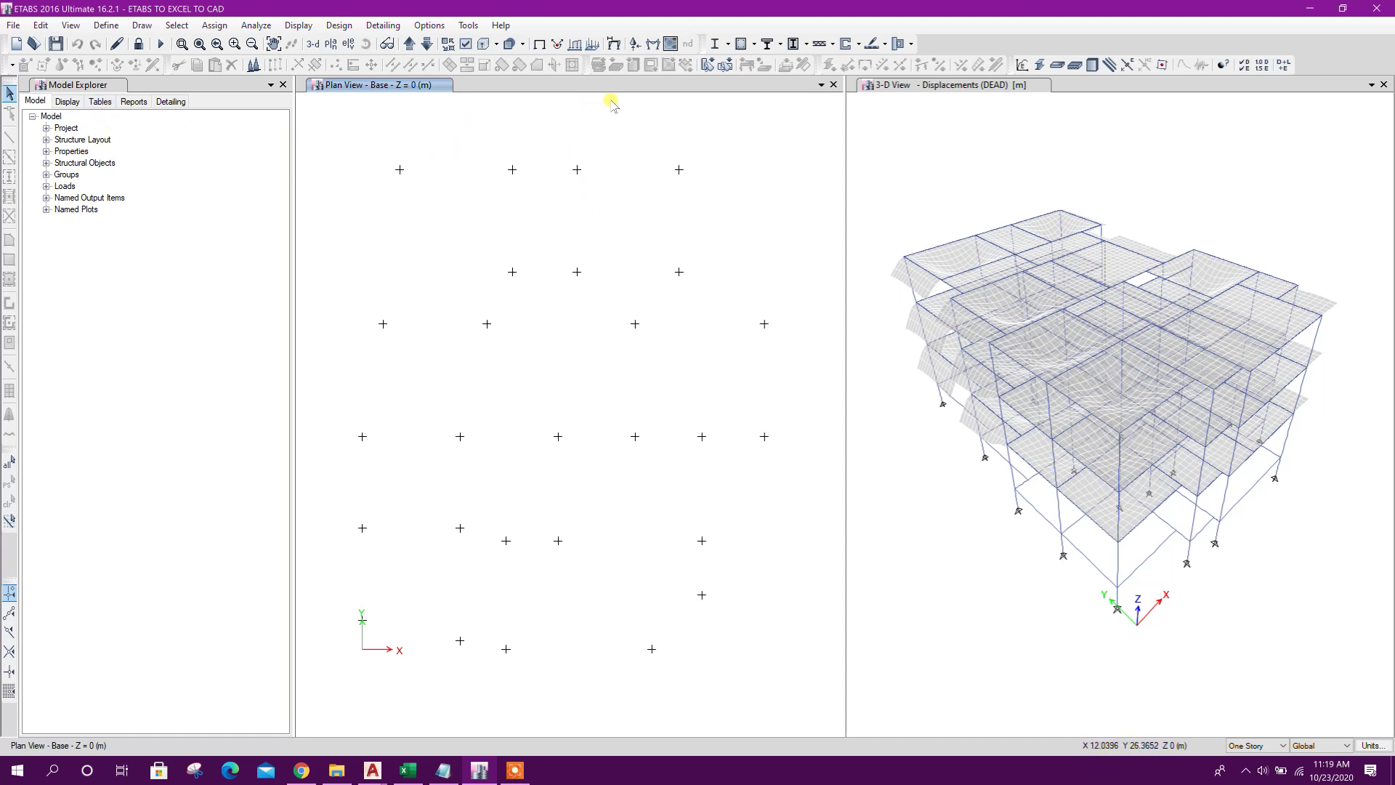
{"action": "left_click", "coordinate": [632, 44]}
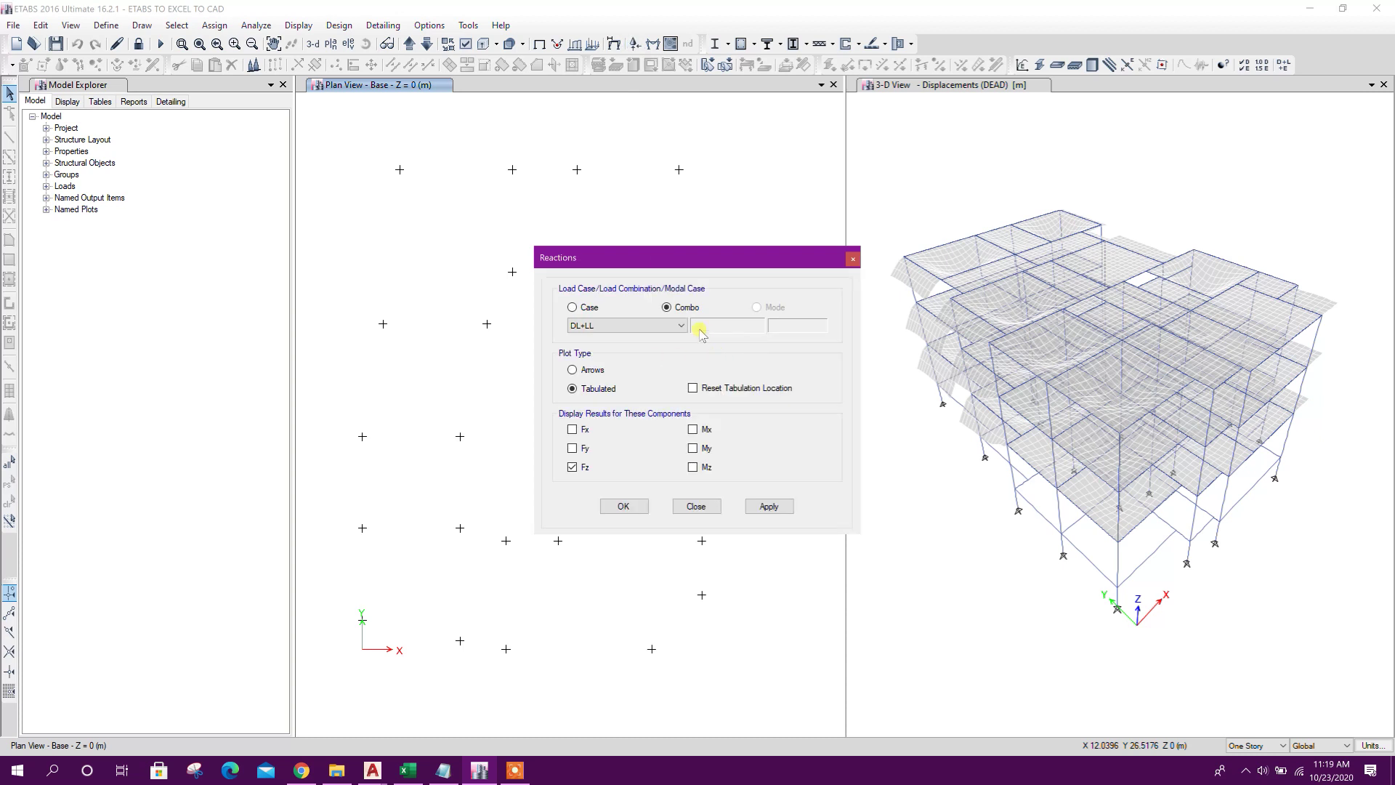
{"action": "left_click", "coordinate": [759, 507]}
{"action": "left_click", "coordinate": [696, 507]}
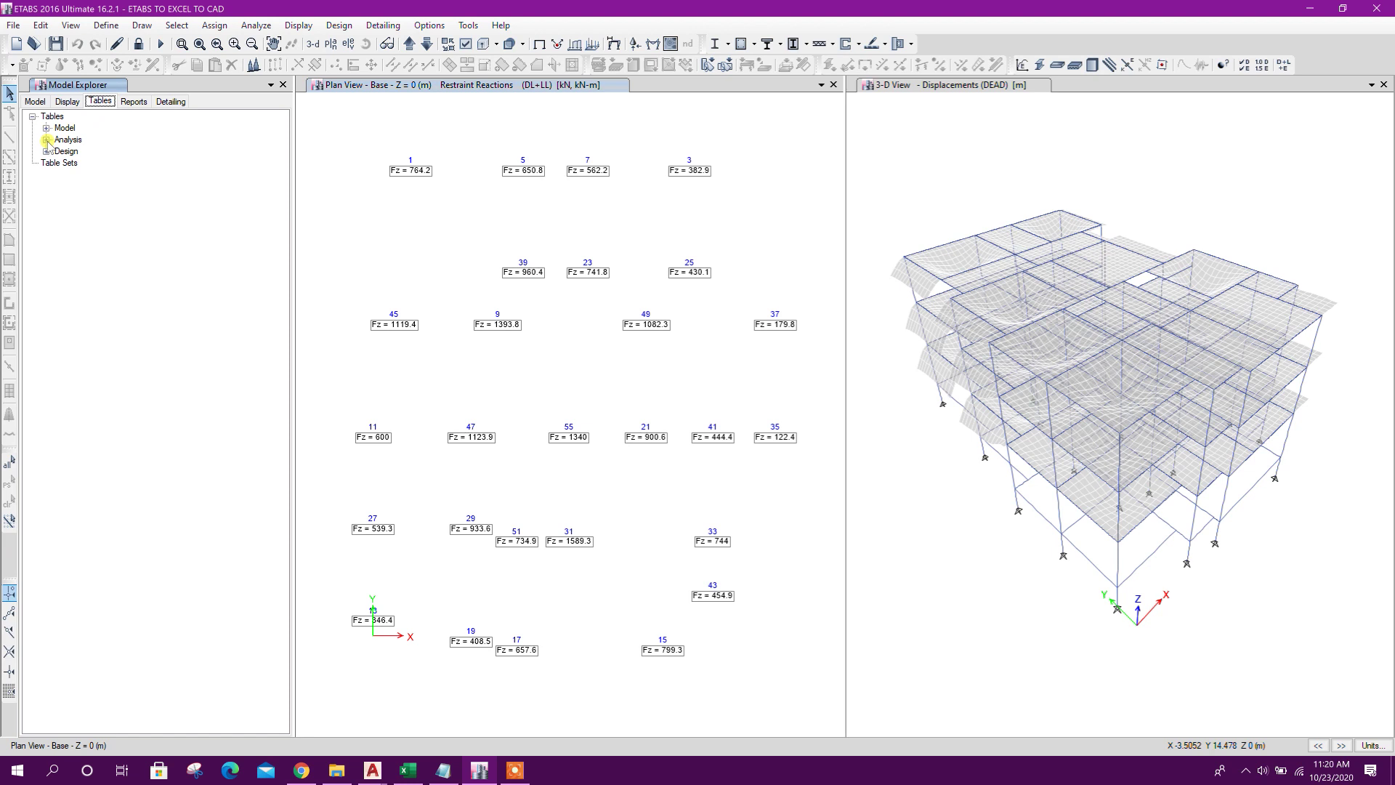
Show the Joint Reactions table from the analysis results.
{"action": "left_click", "coordinate": [45, 139]}
{"action": "left_click", "coordinate": [60, 186]}
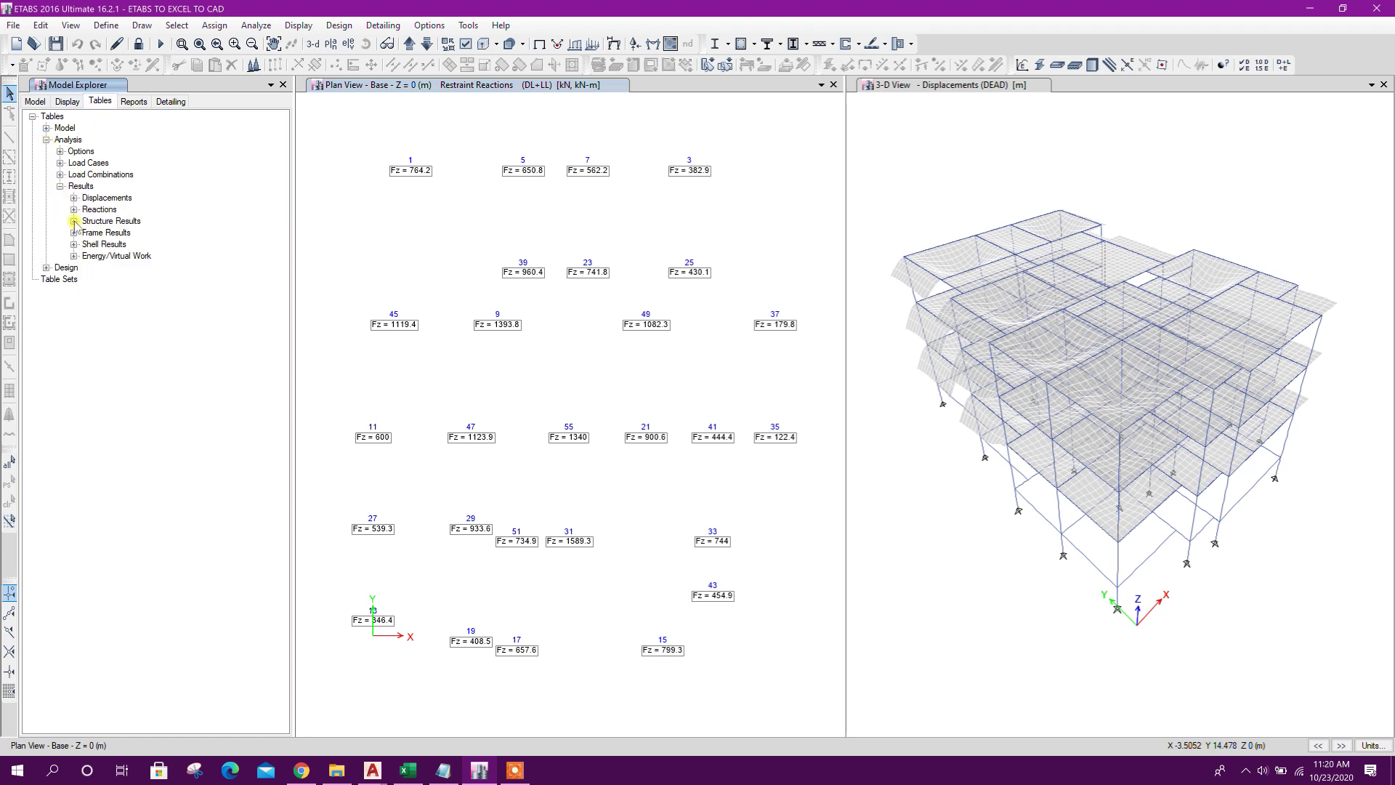
{"action": "left_click", "coordinate": [73, 209]}
{"action": "left_click", "coordinate": [117, 233]}
{"action": "right_click", "coordinate": [121, 232]}
{"action": "left_click", "coordinate": [145, 244]}
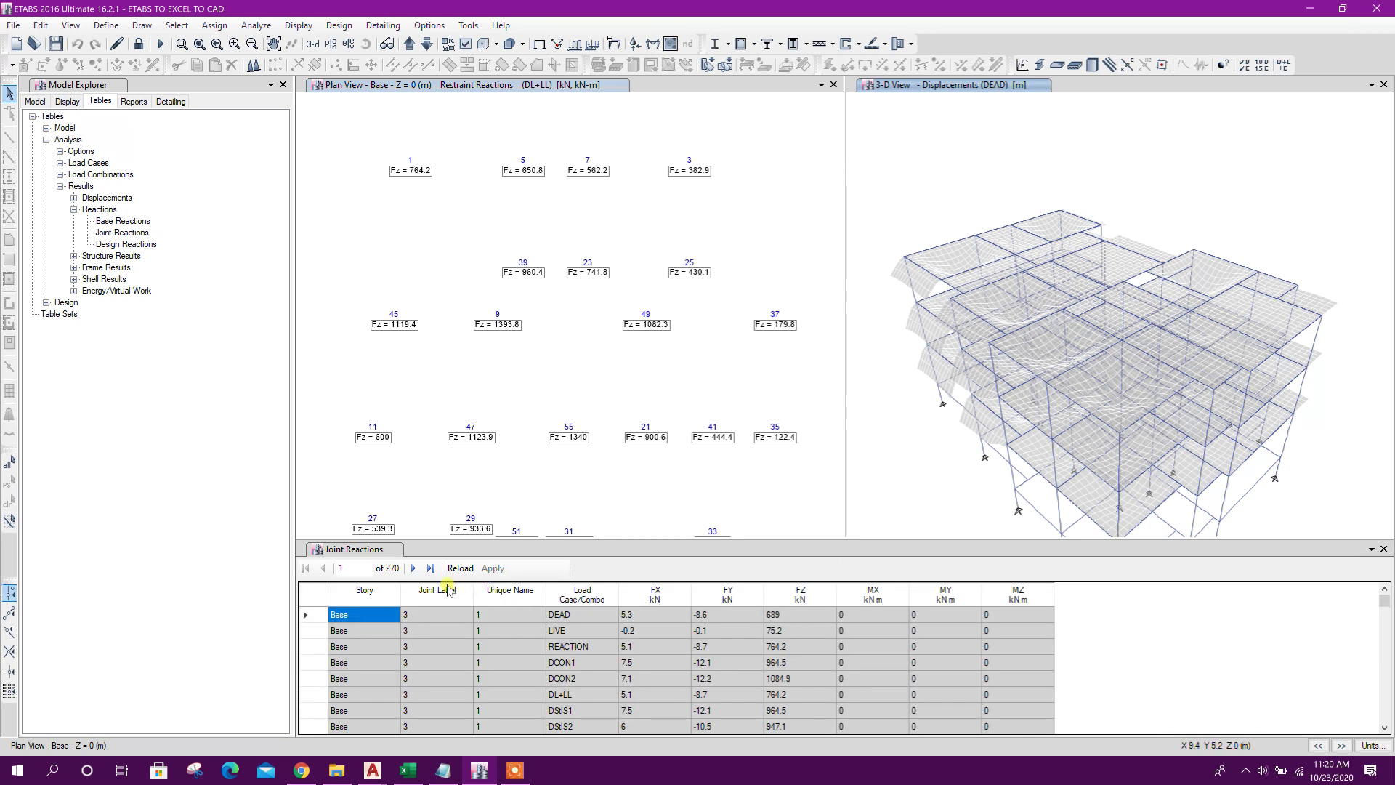
Filter the Joint Reactions table by load case/combo to DL+LL.
{"action": "left_click", "coordinate": [592, 600]}
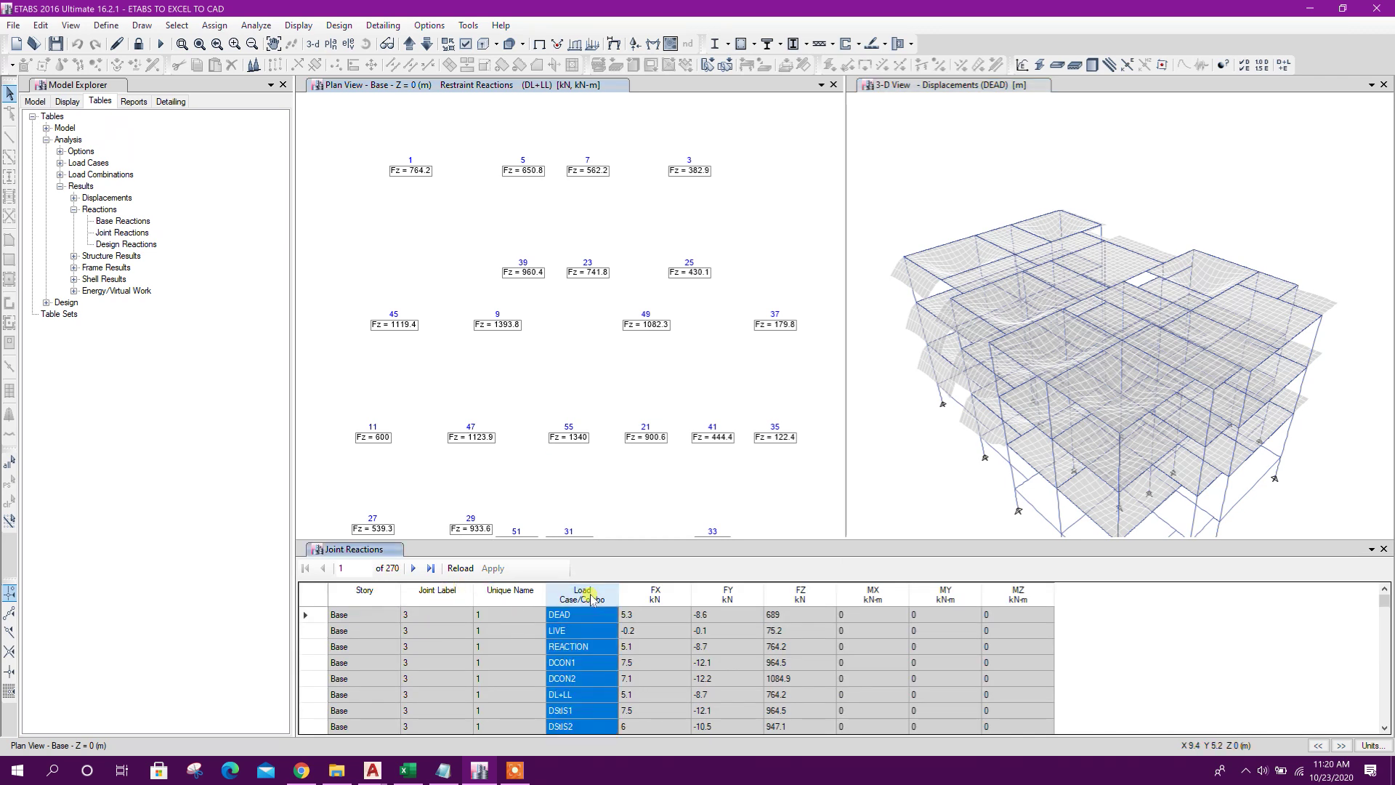
{"action": "right_click", "coordinate": [593, 600]}
{"action": "left_click", "coordinate": [660, 626]}
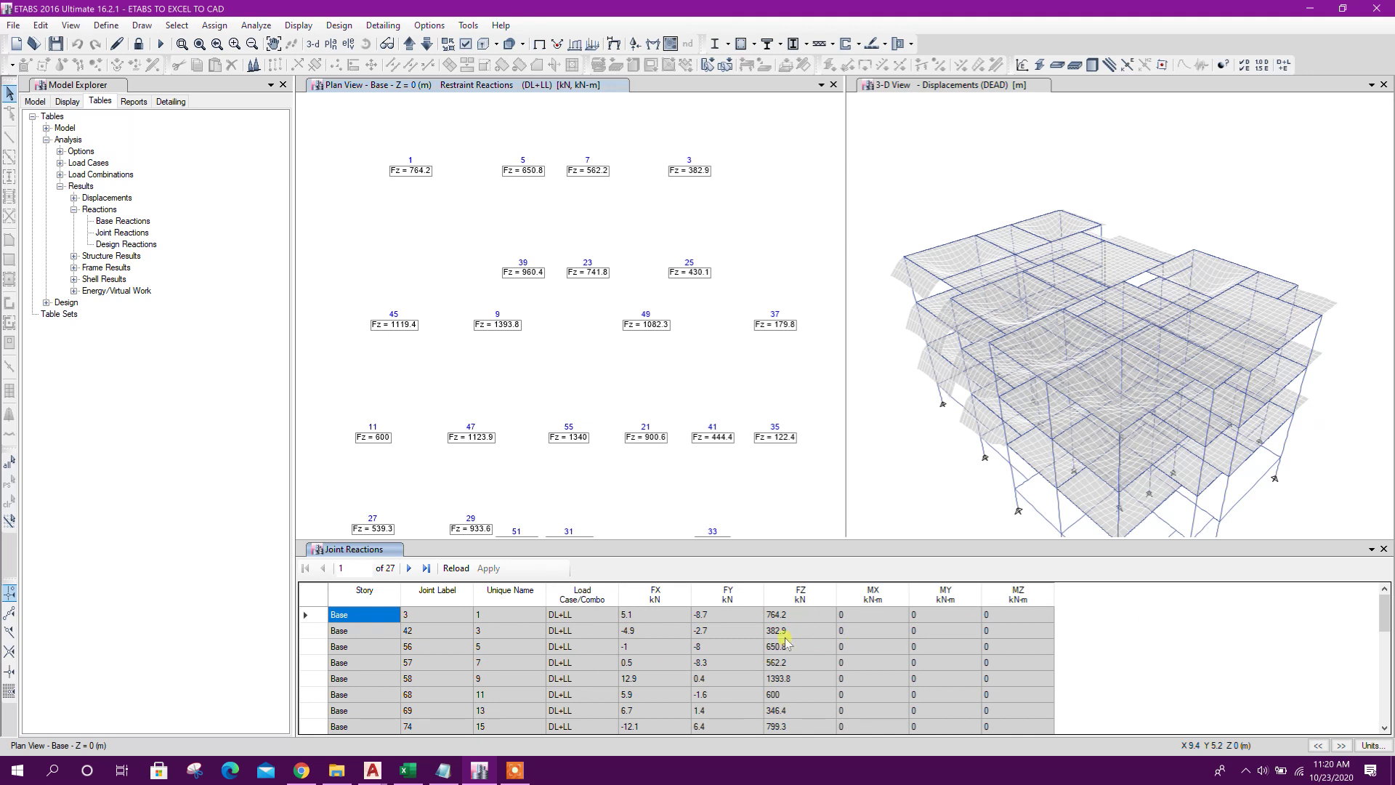
Copy the FZ column of the DL+LL joint reactions in its unsorted order.
{"action": "left_click", "coordinate": [801, 599]}
{"action": "right_click", "coordinate": [801, 600]}
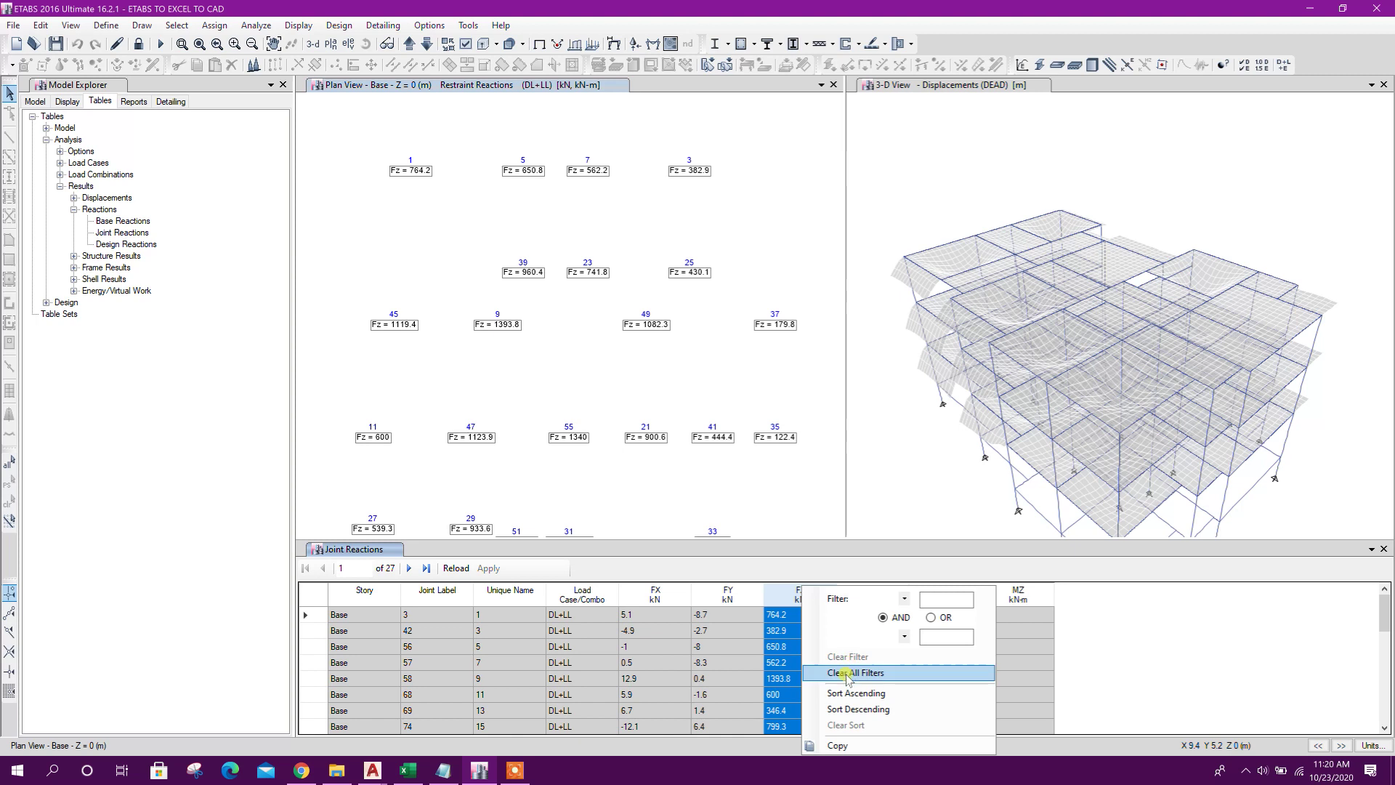
{"action": "left_click", "coordinate": [847, 743]}
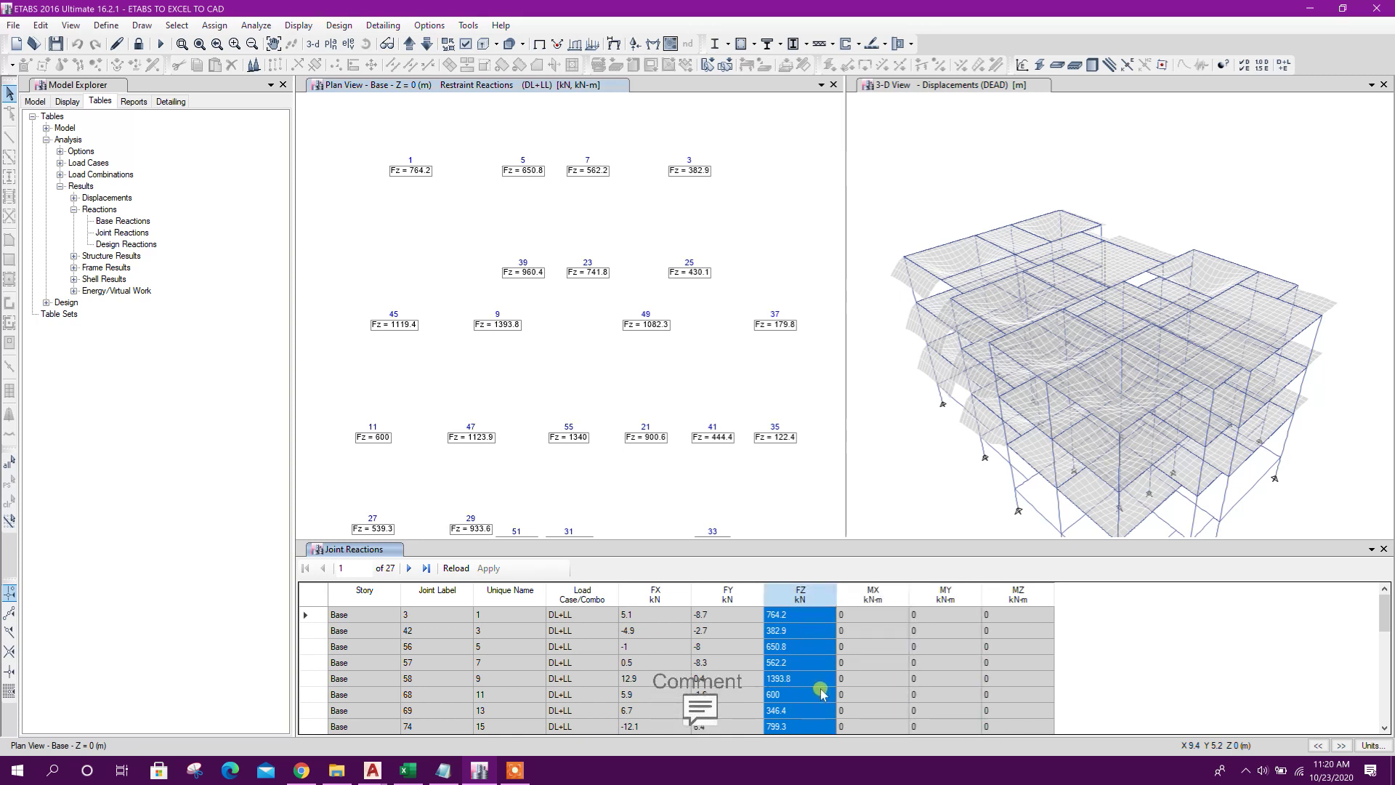
Switch to the Excel workbook and paste the FZ values at D5 of the LABELING sheet, matching the destination formatting.
{"action": "left_click", "coordinate": [410, 770]}
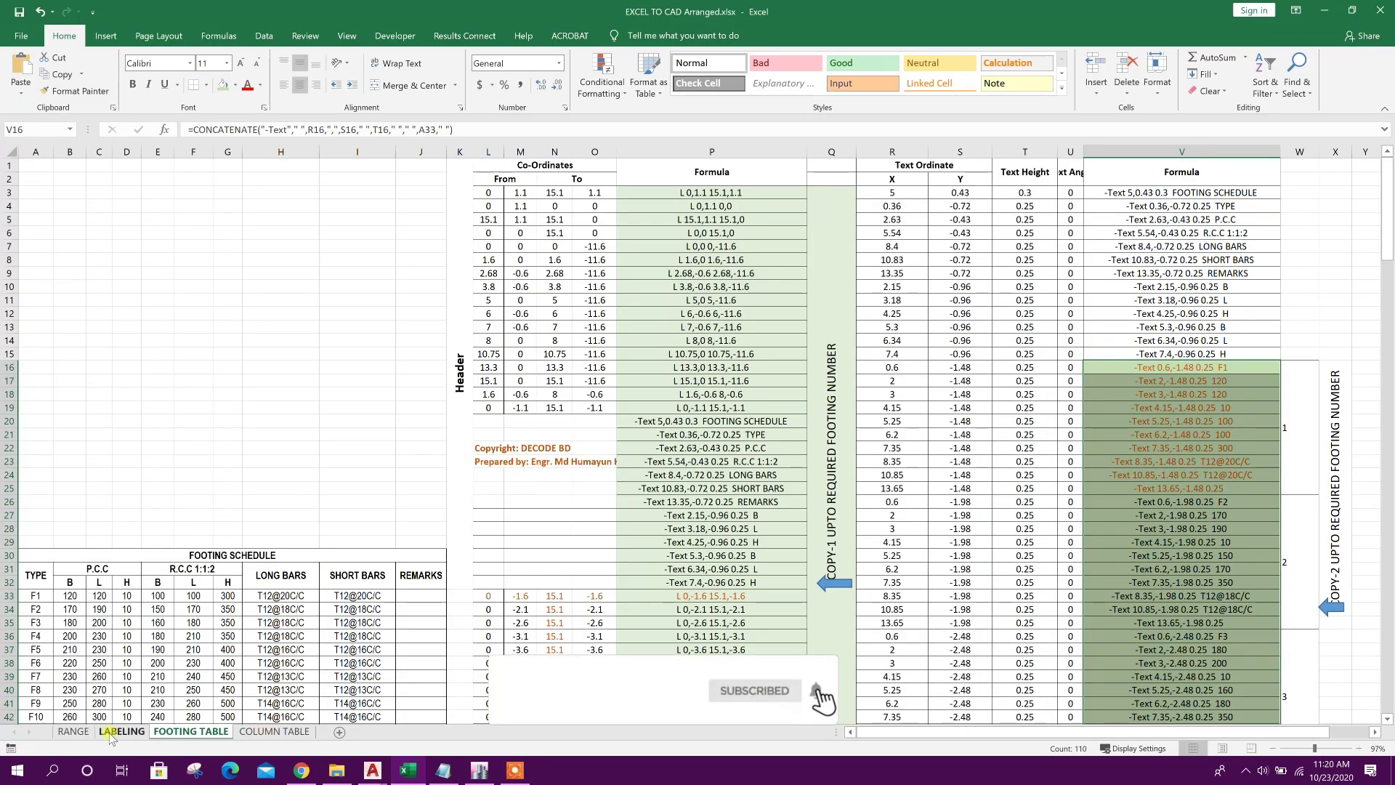
{"action": "left_click", "coordinate": [121, 731]}
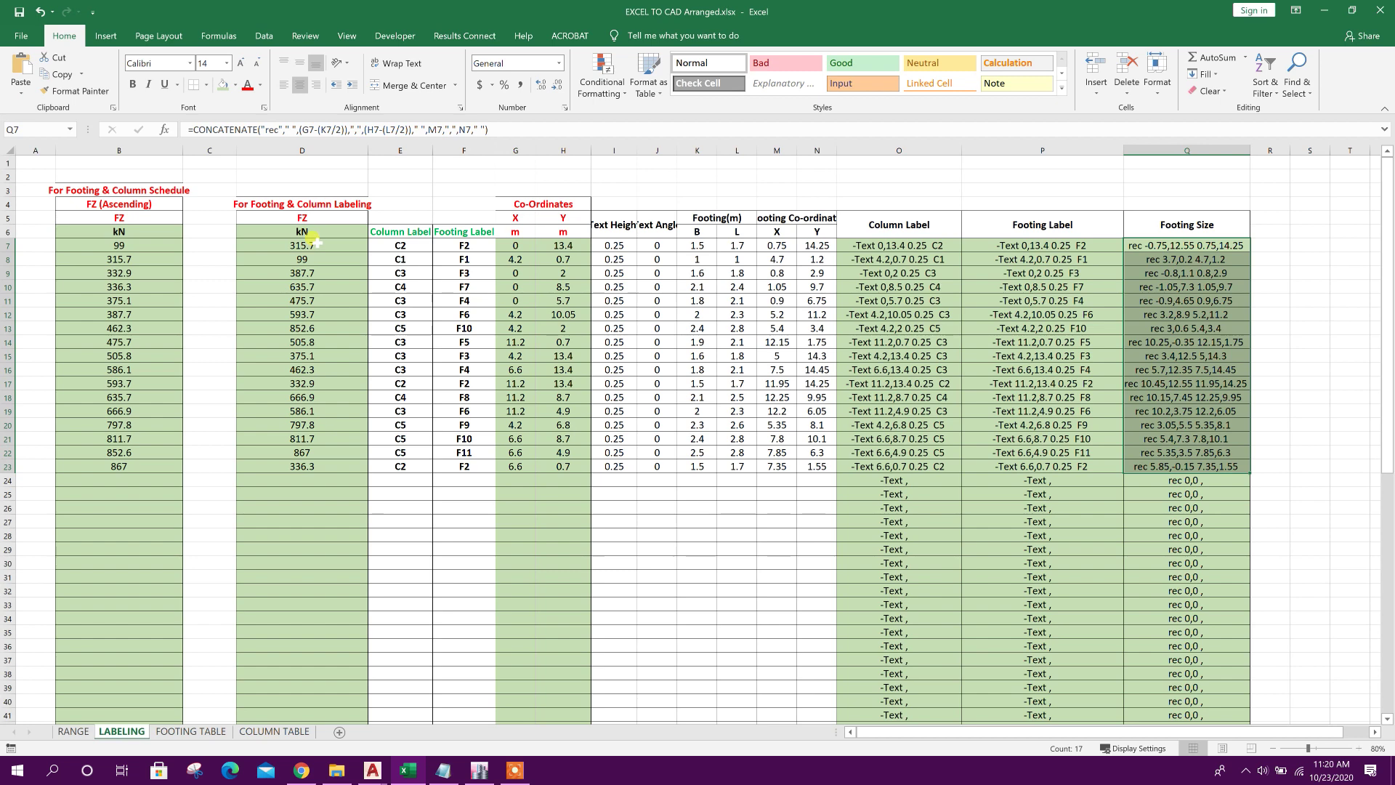
{"action": "left_click", "coordinate": [305, 217]}
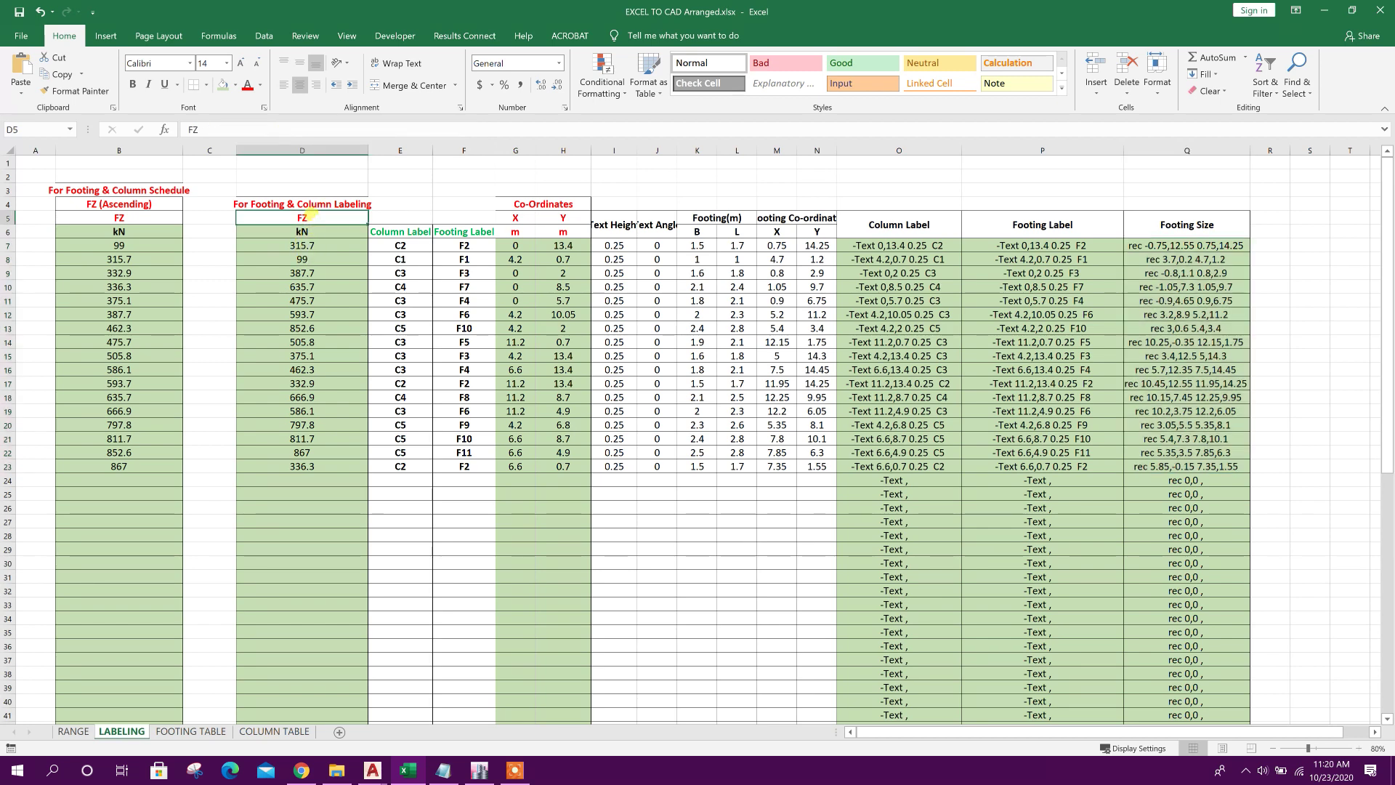
{"action": "right_click", "coordinate": [311, 220]}
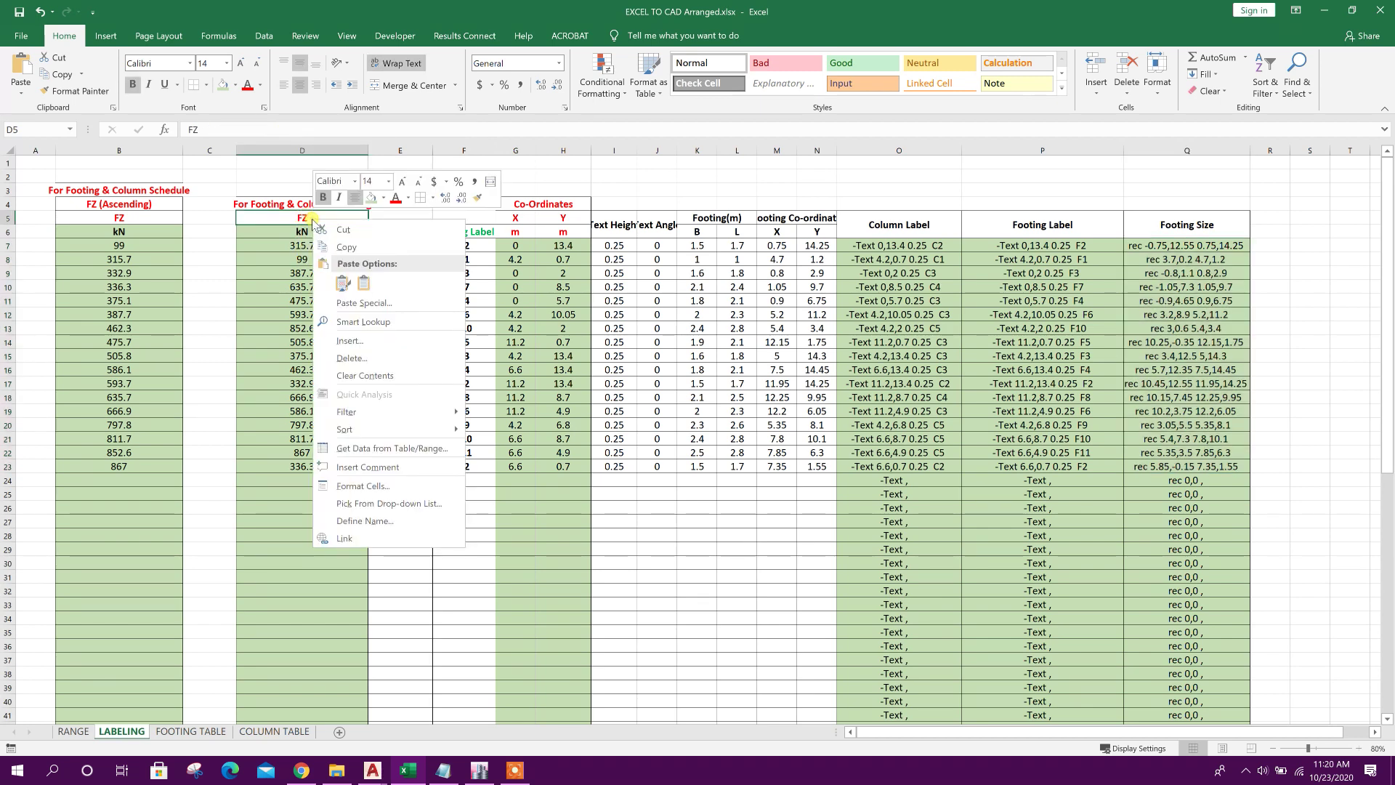
{"action": "left_click", "coordinate": [363, 283]}
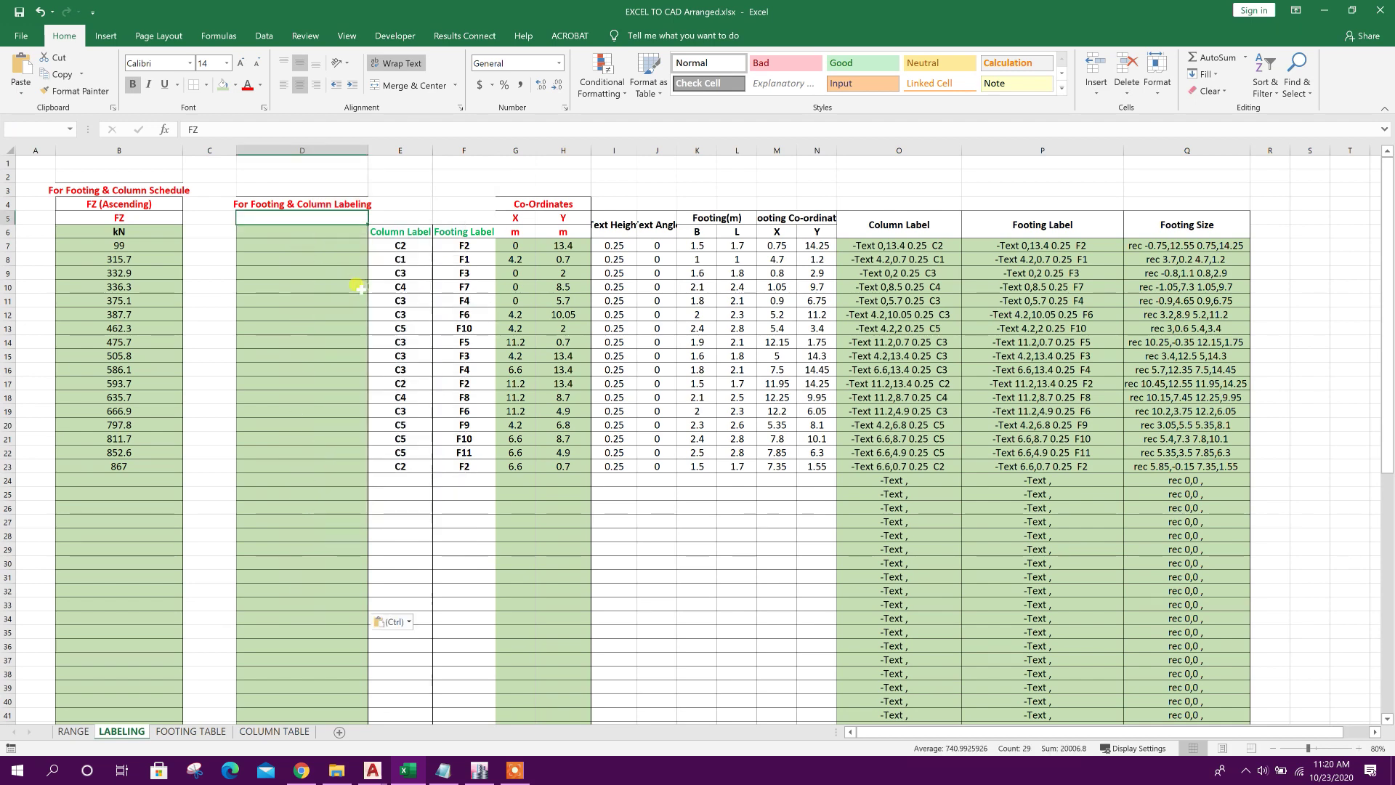
{"action": "scroll", "coordinate": [358, 555], "scroll_direction": "down", "scroll_amount": 1}
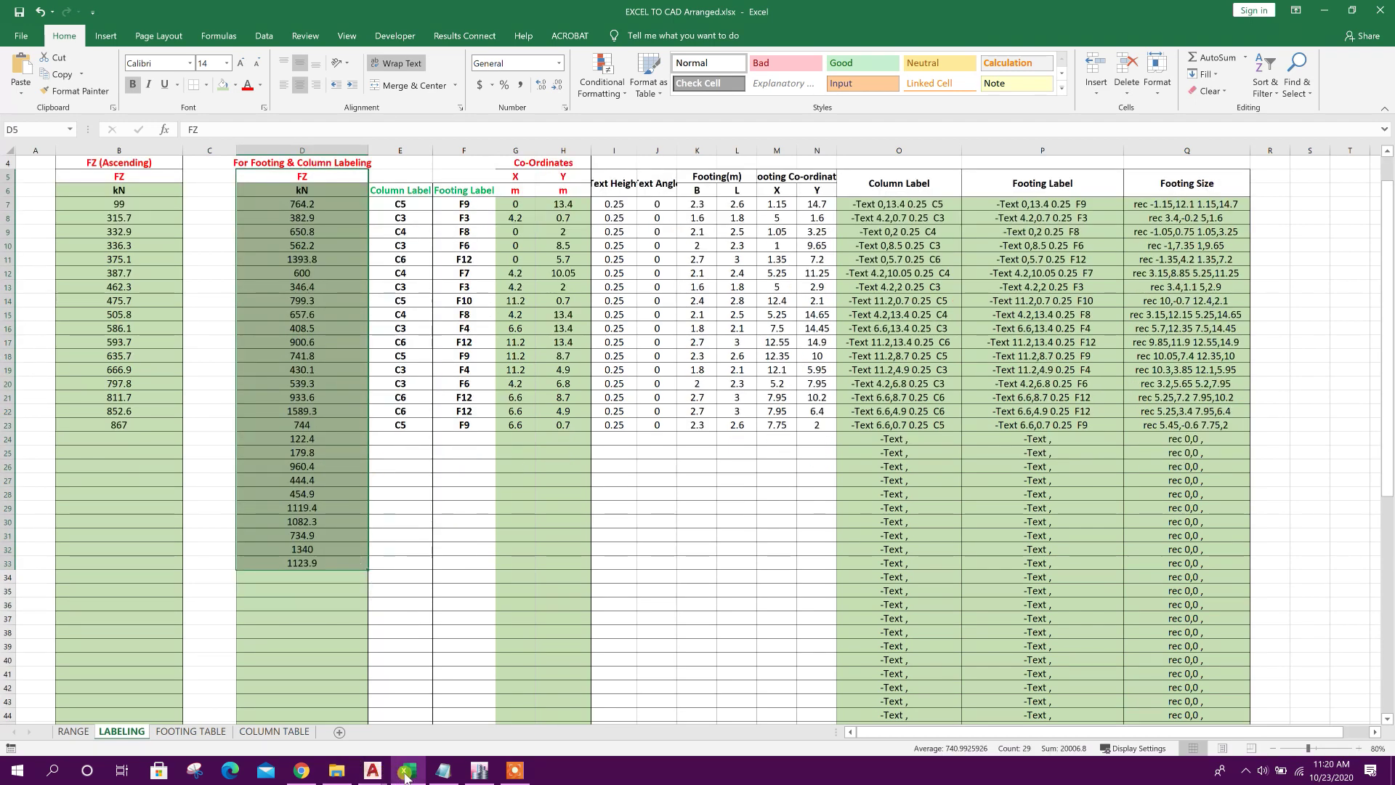
Return to ETABS, sort the joint reactions by FZ in ascending order and copy the FZ column.
{"action": "left_click", "coordinate": [480, 770]}
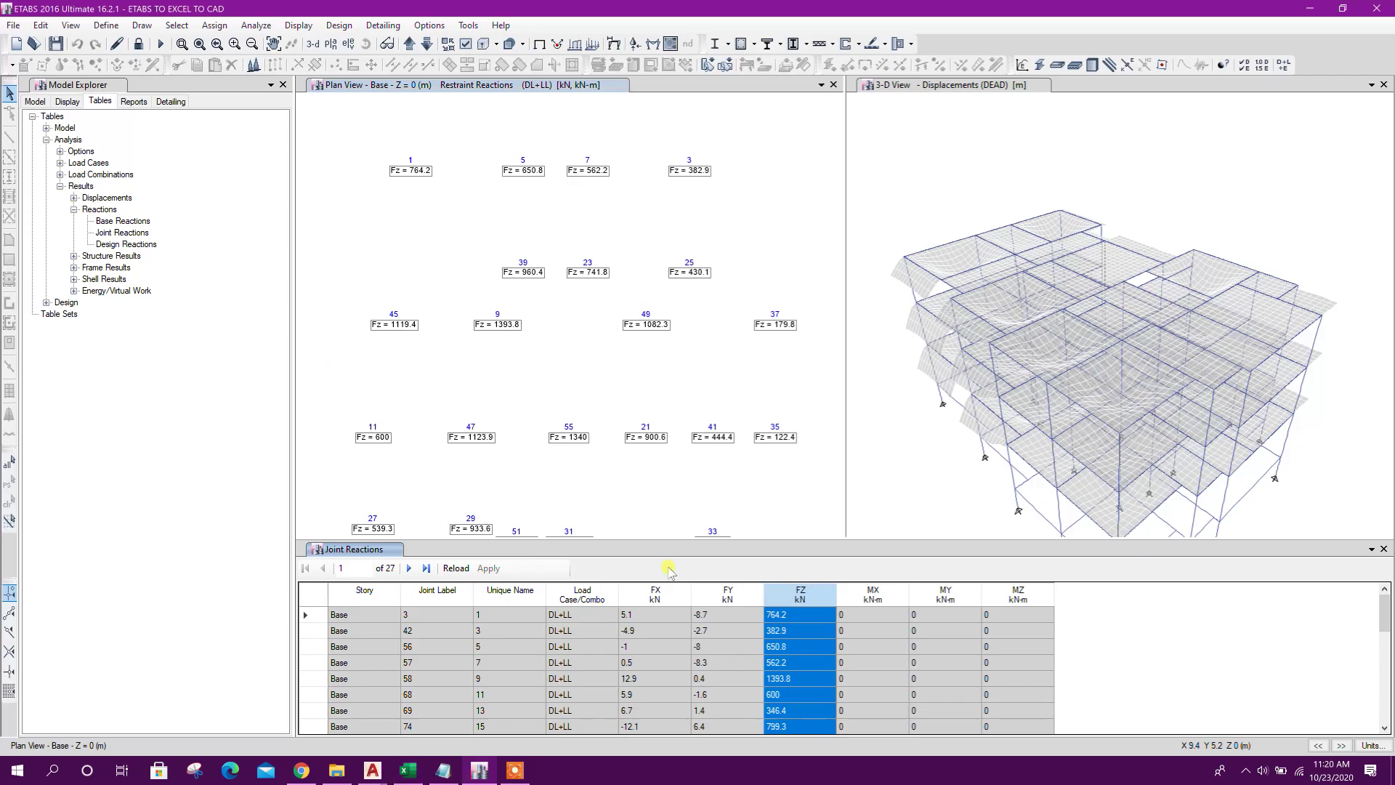
{"action": "right_click", "coordinate": [818, 597]}
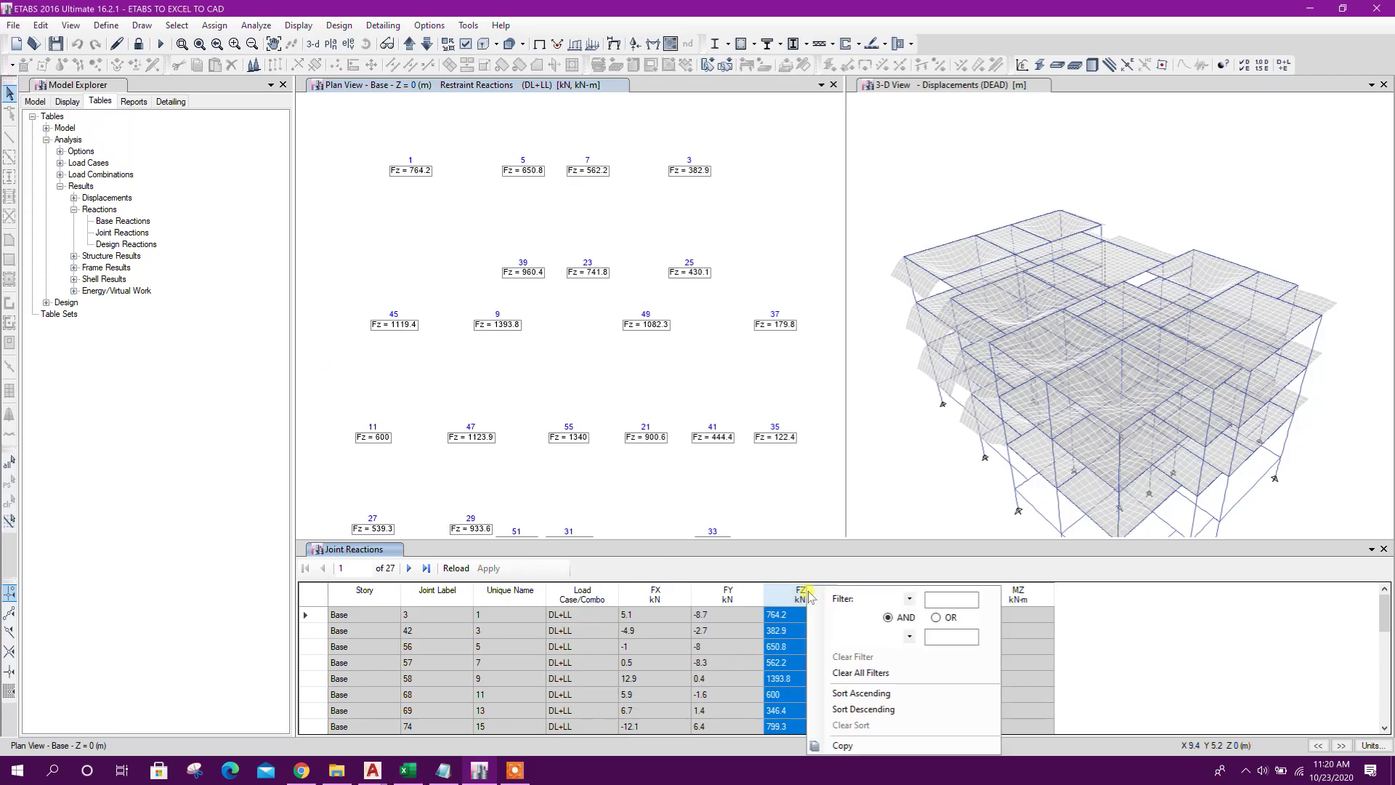
{"action": "left_click", "coordinate": [884, 695]}
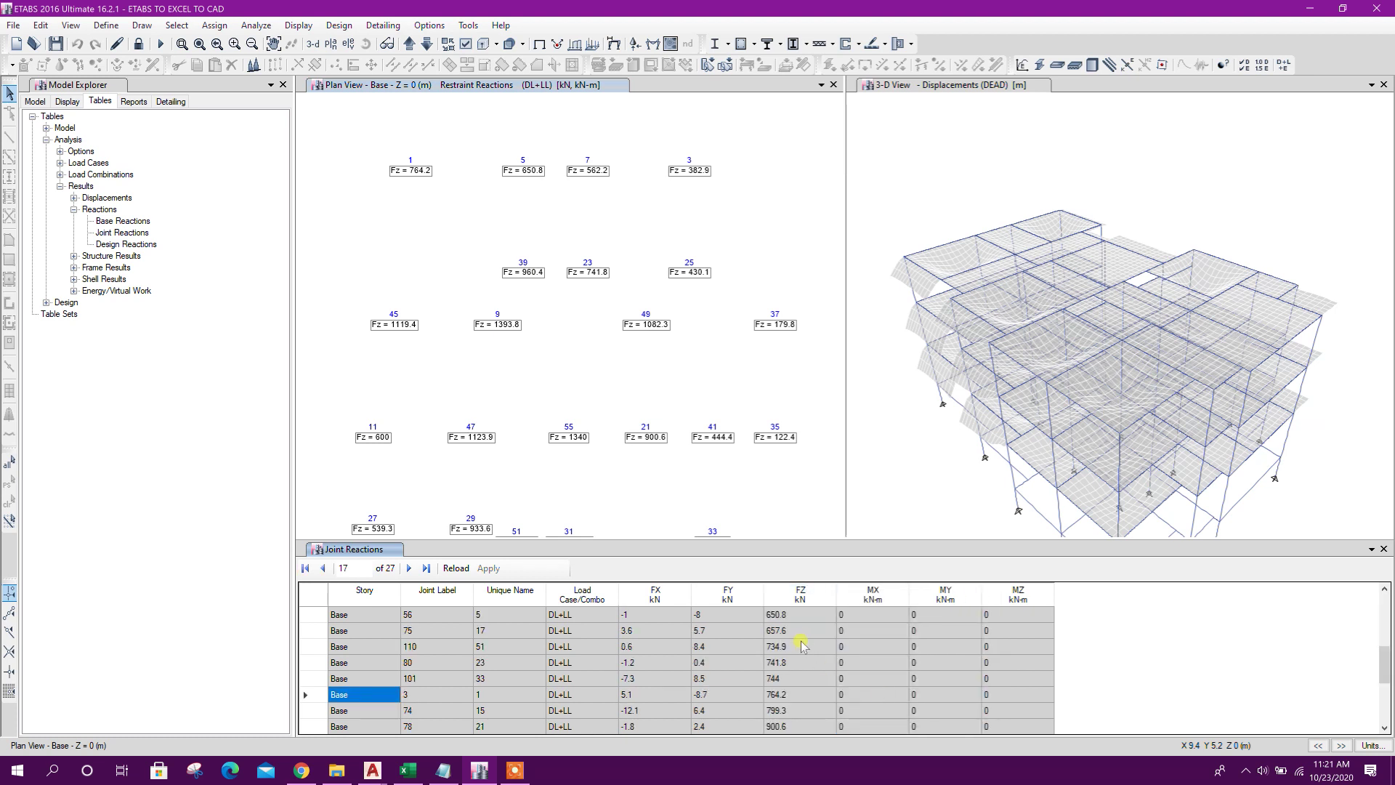
{"action": "left_click", "coordinate": [800, 594]}
{"action": "right_click", "coordinate": [799, 597]}
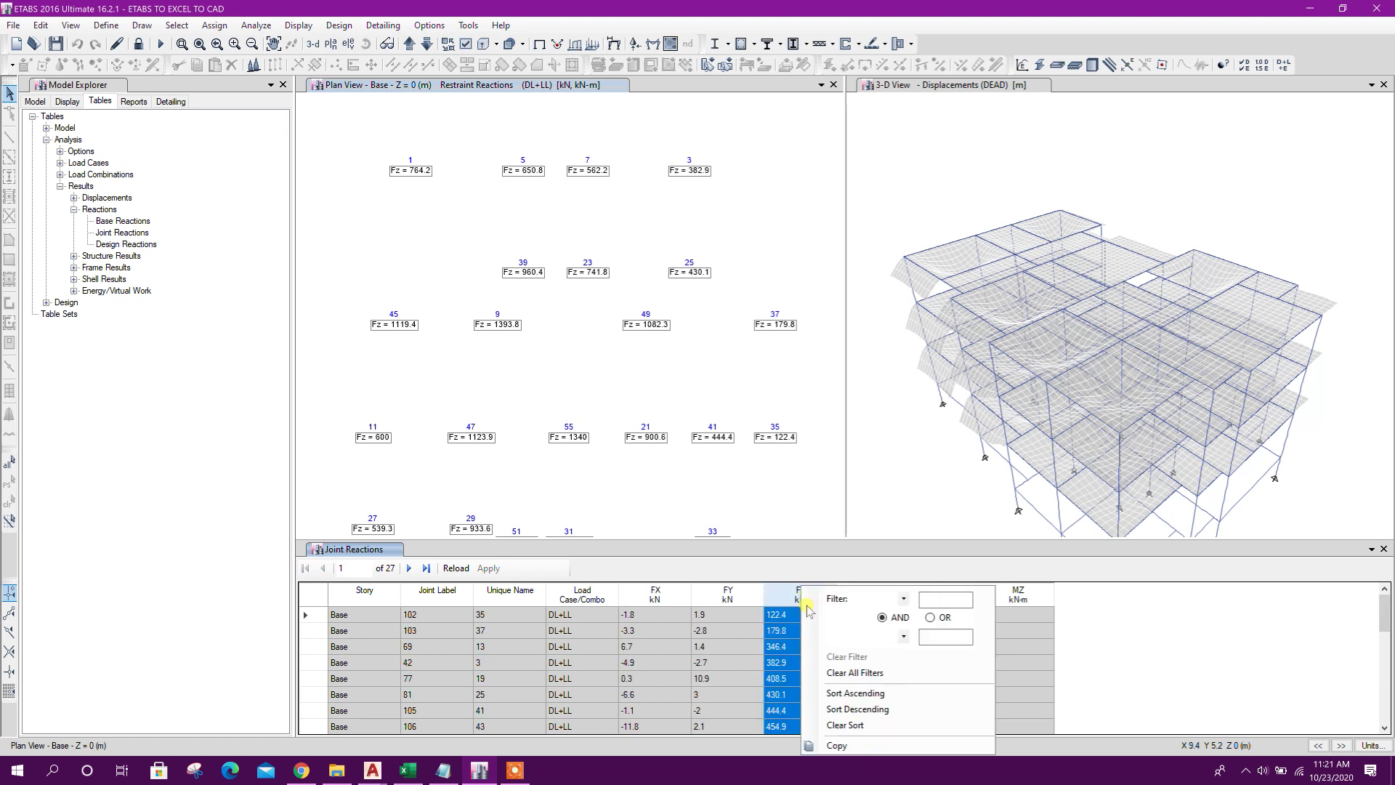
{"action": "left_click", "coordinate": [841, 744]}
Switch to the Excel workbook and paste the sorted FZ values at B5 of the LABELING sheet, matching the destination formatting.
{"action": "left_click", "coordinate": [408, 770]}
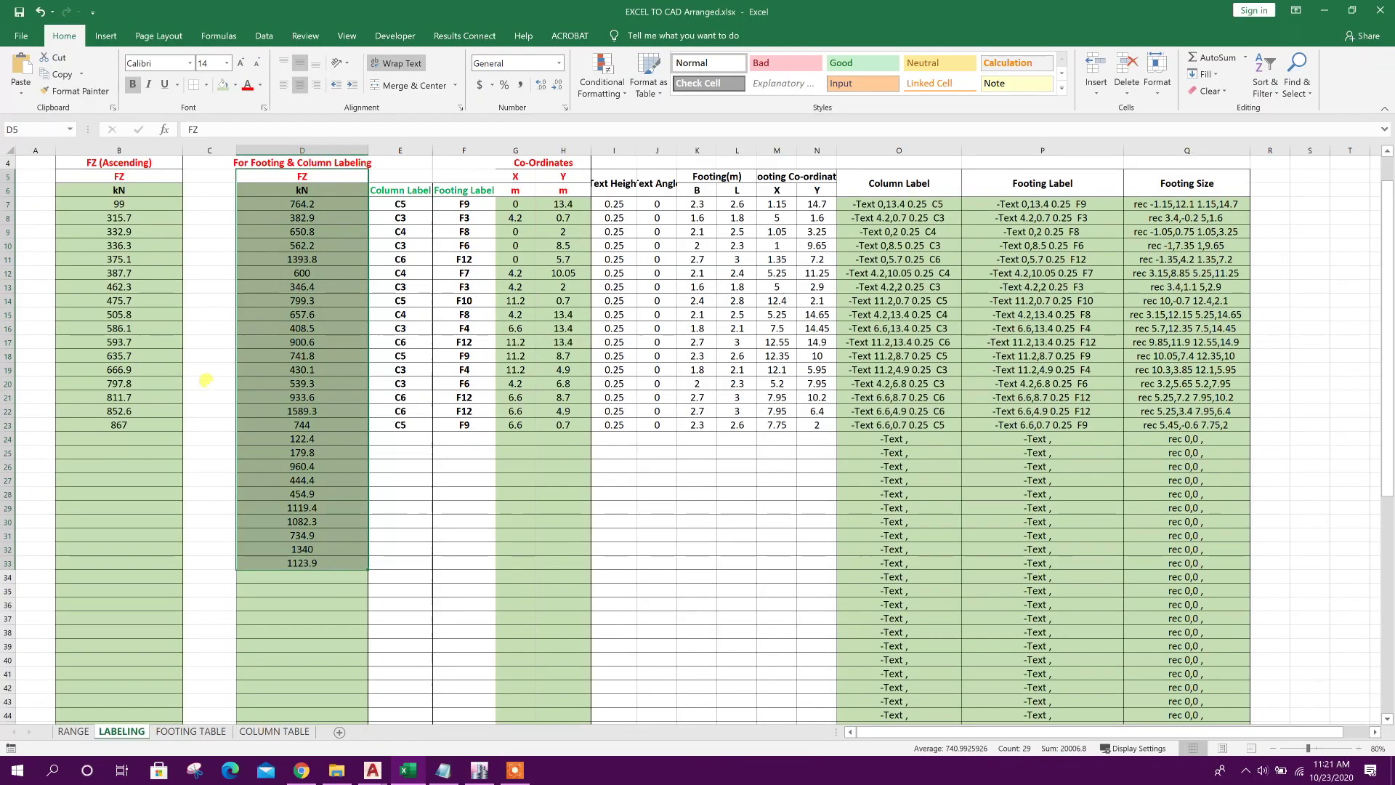
{"action": "left_click", "coordinate": [121, 176]}
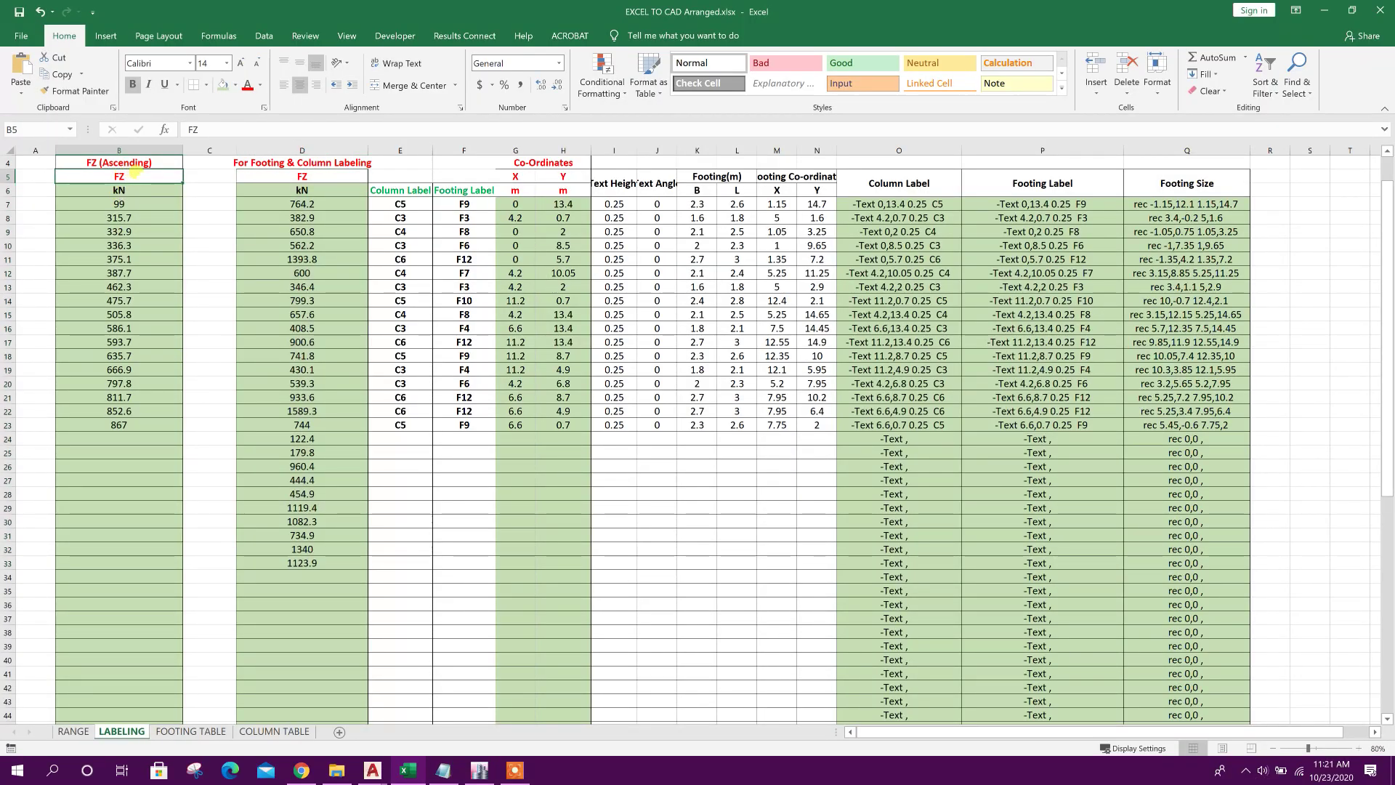
{"action": "right_click", "coordinate": [133, 181]}
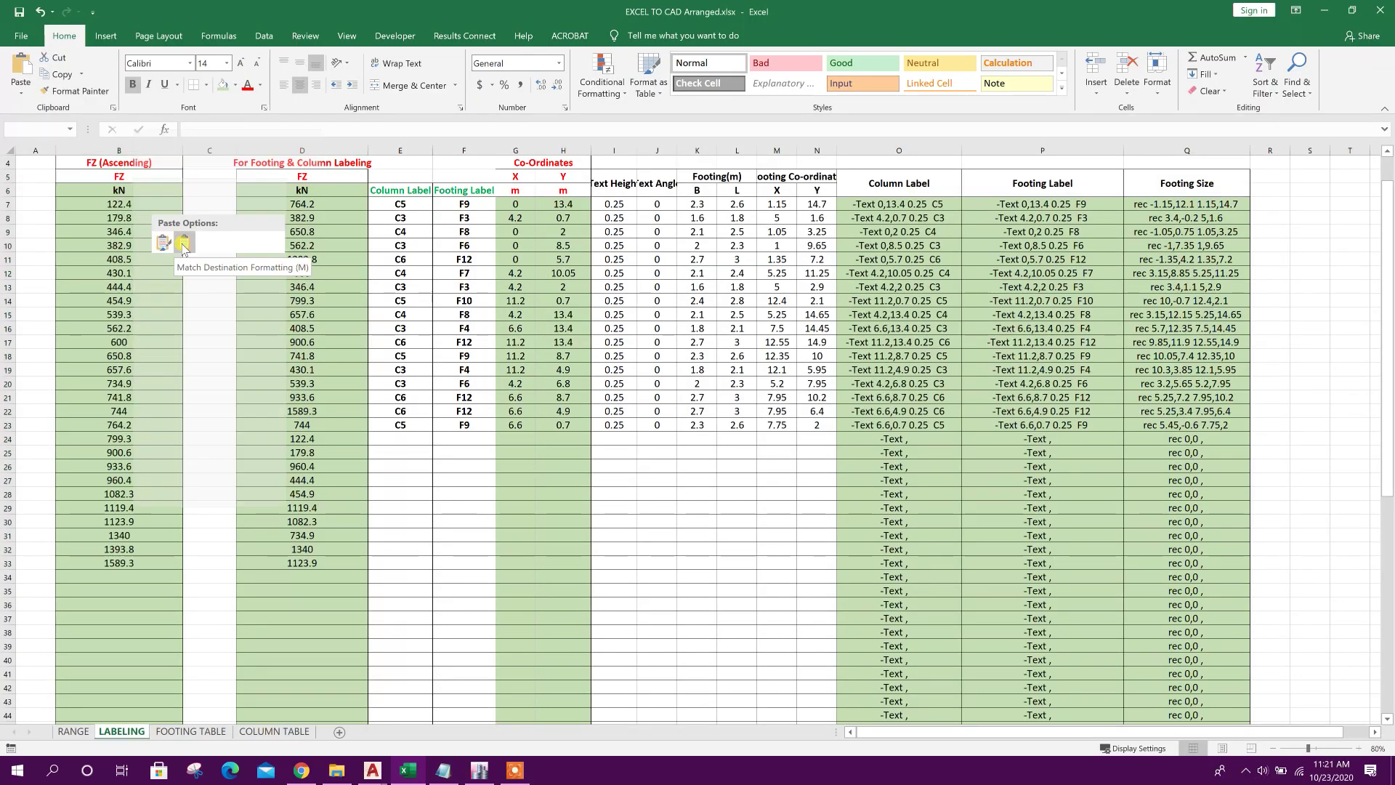
{"action": "left_click", "coordinate": [179, 176]}
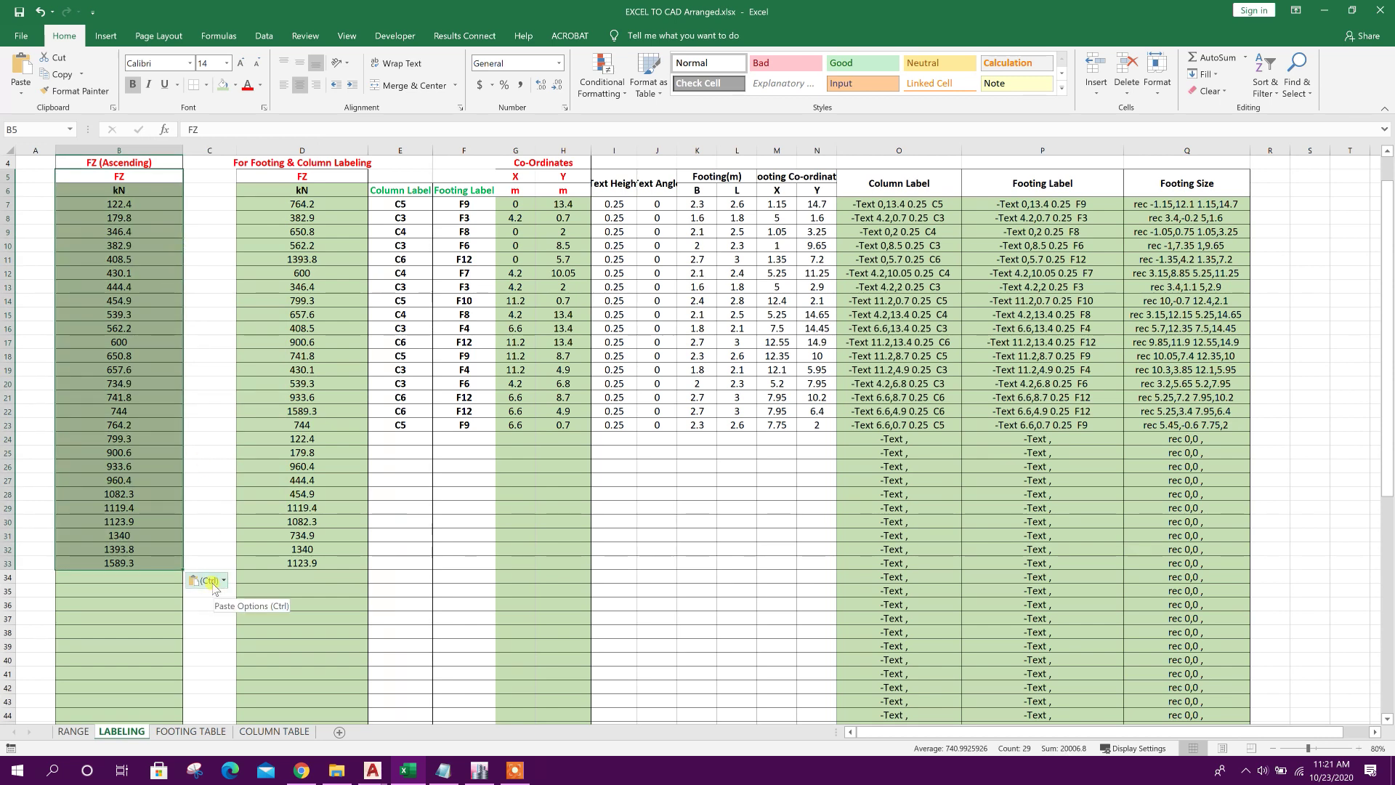
{"action": "left_click", "coordinate": [218, 324]}
{"action": "scroll", "coordinate": [240, 348], "scroll_direction": "down", "scroll_amount": 1}
{"action": "scroll", "coordinate": [256, 385], "scroll_direction": "up", "scroll_amount": 2}
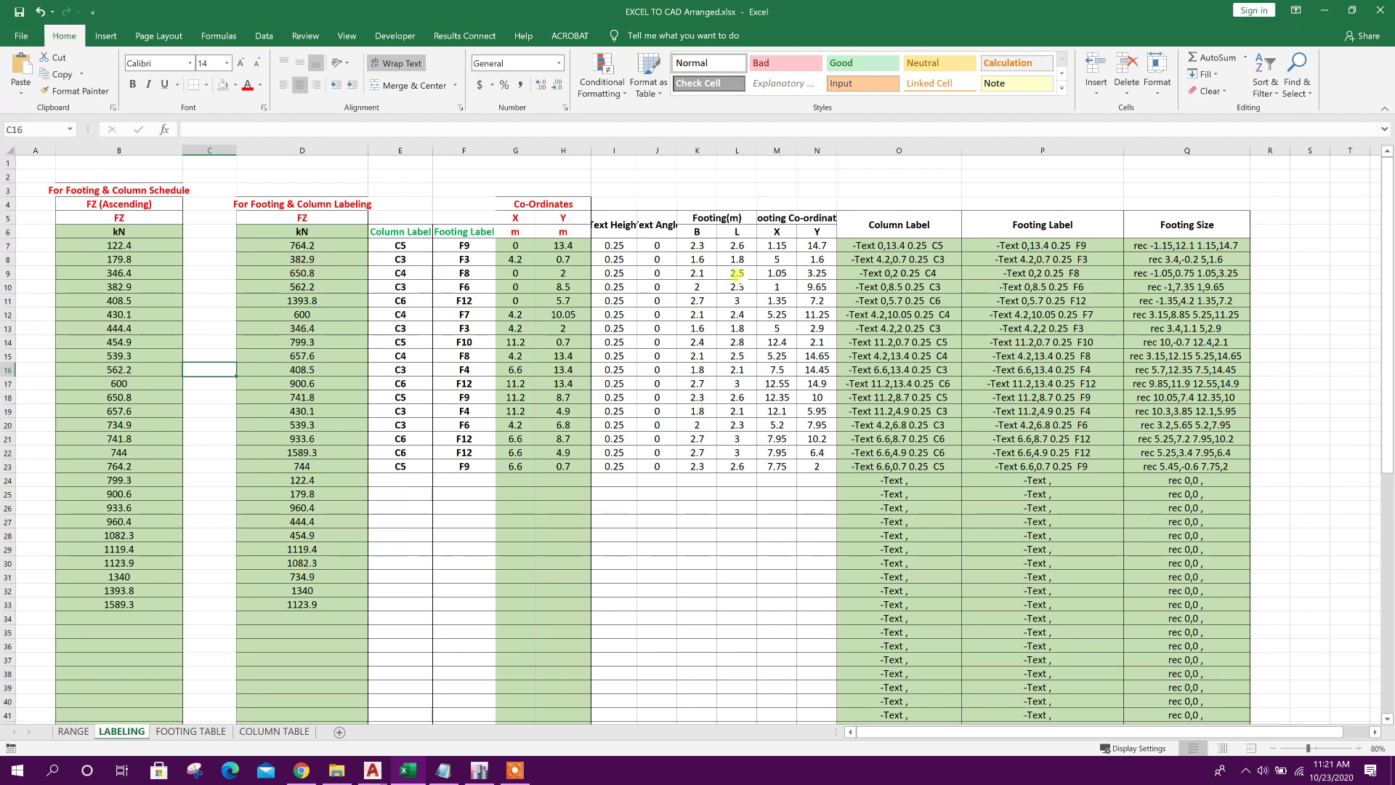
Copy the sorted FZ values in B7:B33 of the LABELING sheet and paste them as values at B12 of the RANGE sheet.
{"action": "left_click_drag", "start_coordinate": [116, 247], "coordinate": [117, 599]}
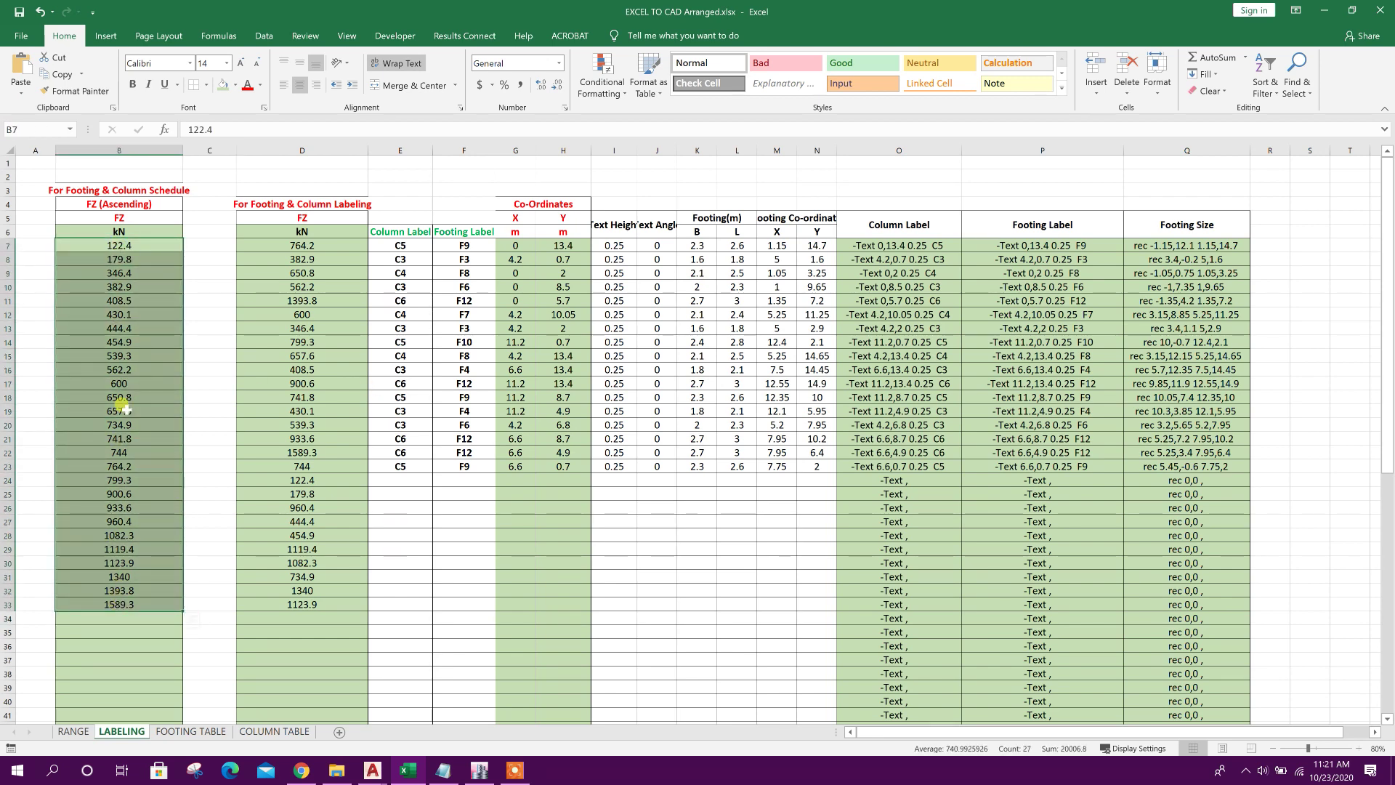
{"action": "right_click", "coordinate": [130, 375]}
{"action": "left_click", "coordinate": [179, 412]}
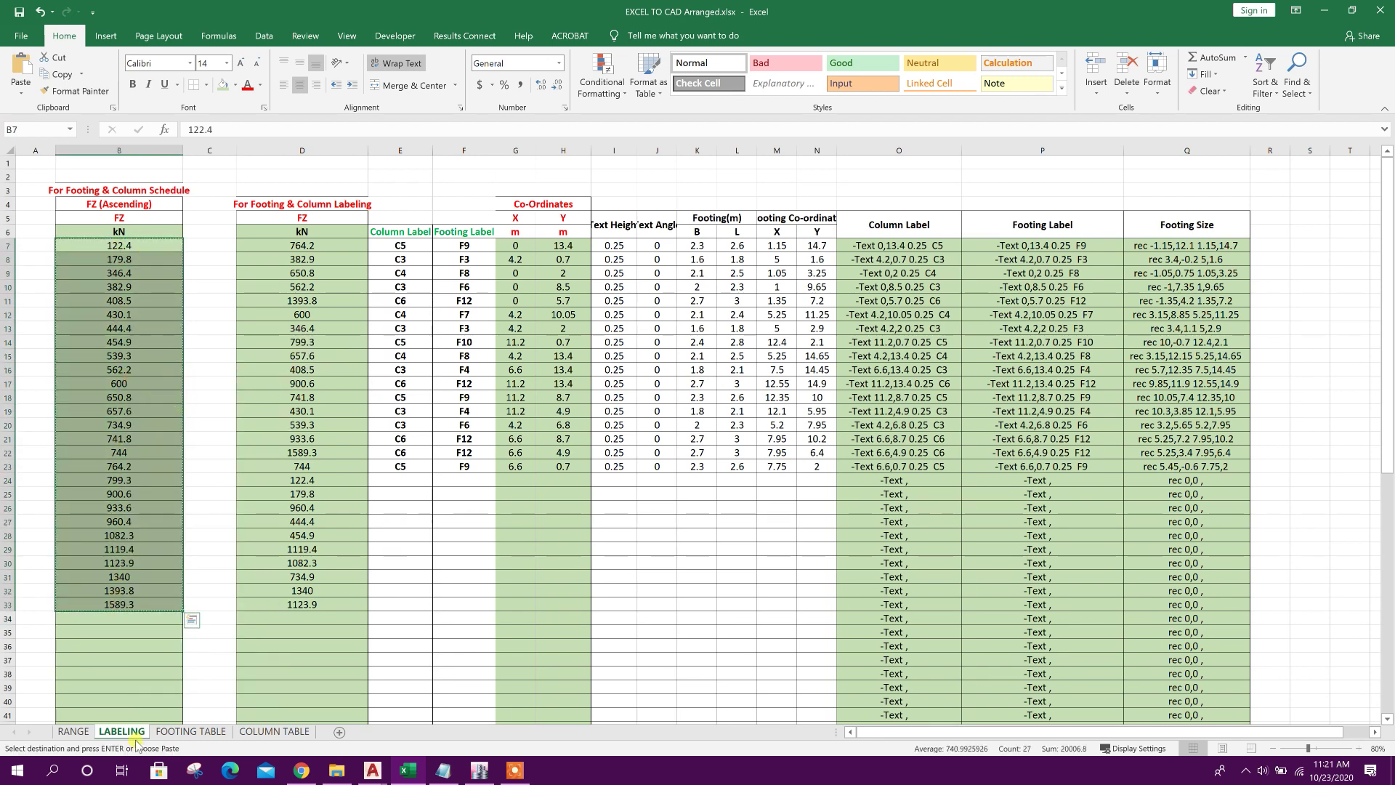
{"action": "left_click", "coordinate": [73, 731]}
{"action": "scroll", "coordinate": [158, 638], "scroll_direction": "up", "scroll_amount": 2}
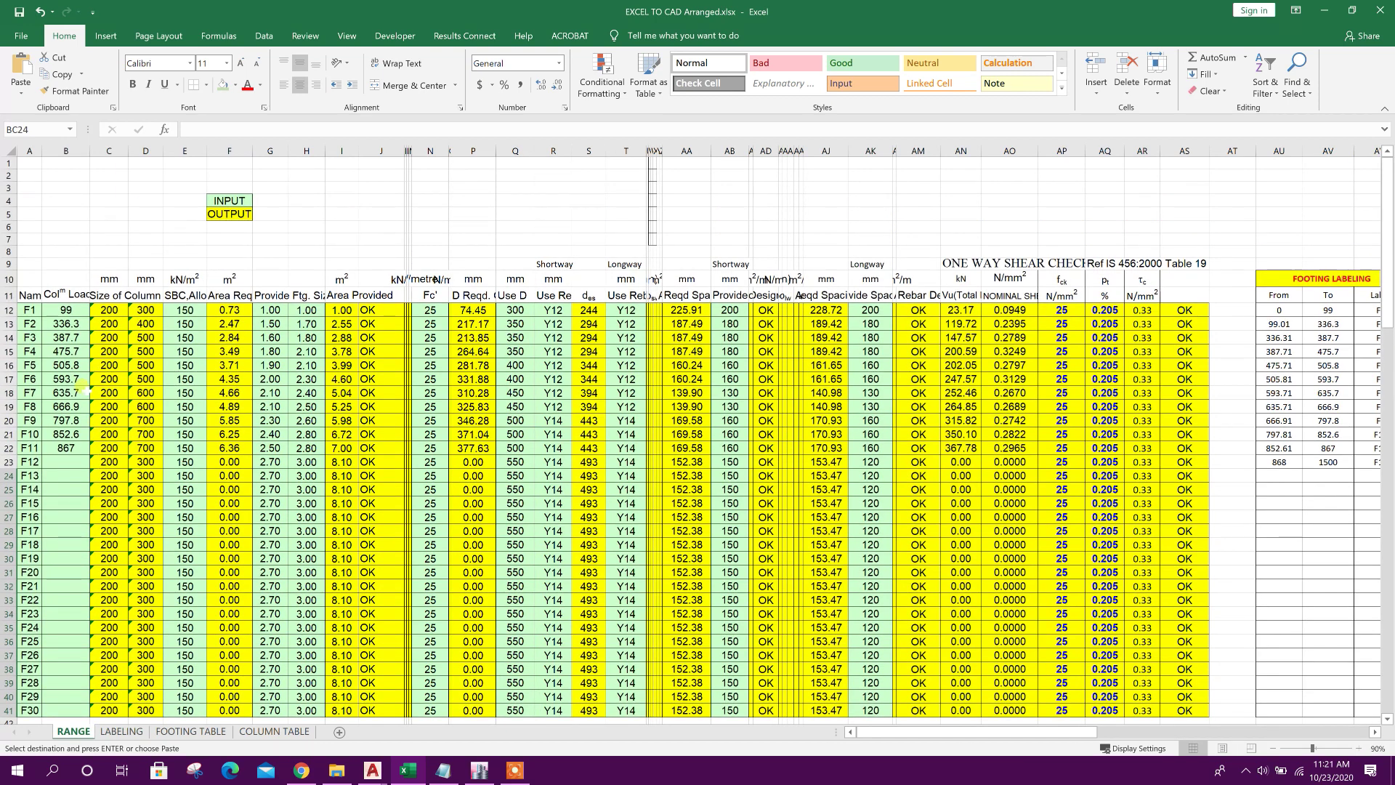
{"action": "left_click", "coordinate": [67, 311]}
{"action": "right_click", "coordinate": [69, 311]}
{"action": "left_click", "coordinate": [119, 373]}
{"action": "scroll", "coordinate": [84, 583], "scroll_direction": "down", "scroll_amount": 3}
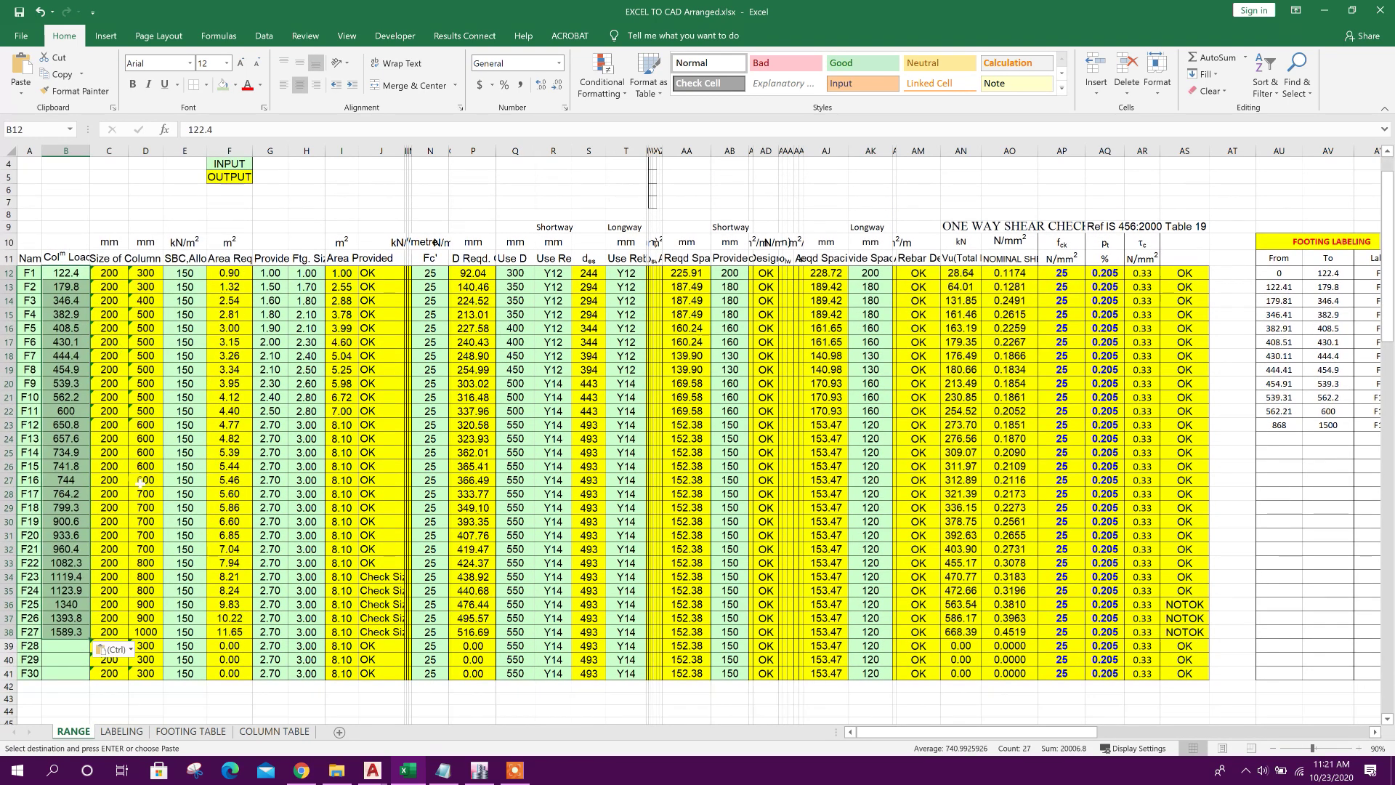
Paste the same sorted FZ loads as values only at B91 in the RANGE sheet's column table.
{"action": "scroll", "coordinate": [80, 581], "scroll_direction": "down", "scroll_amount": 20}
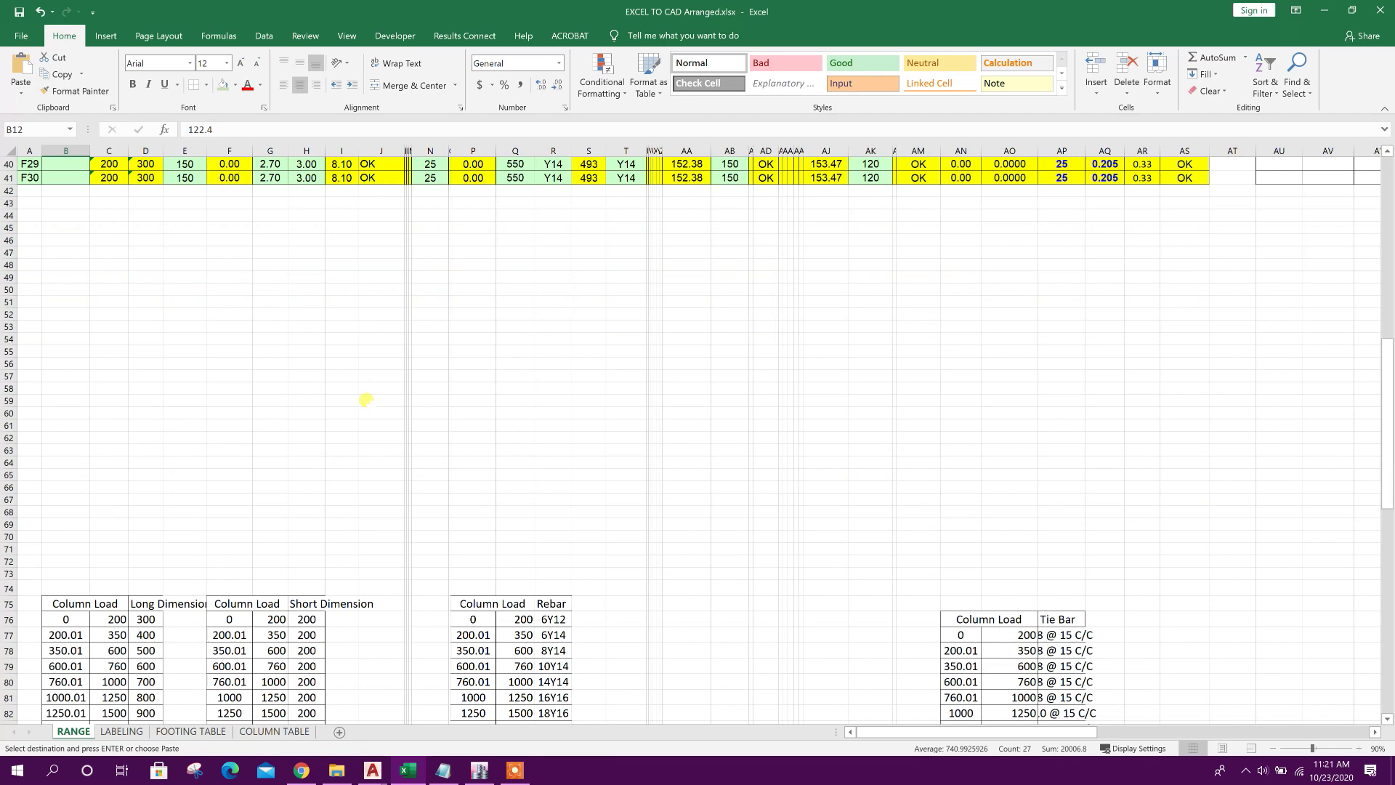
{"action": "left_click", "coordinate": [69, 483]}
{"action": "right_click", "coordinate": [73, 484]}
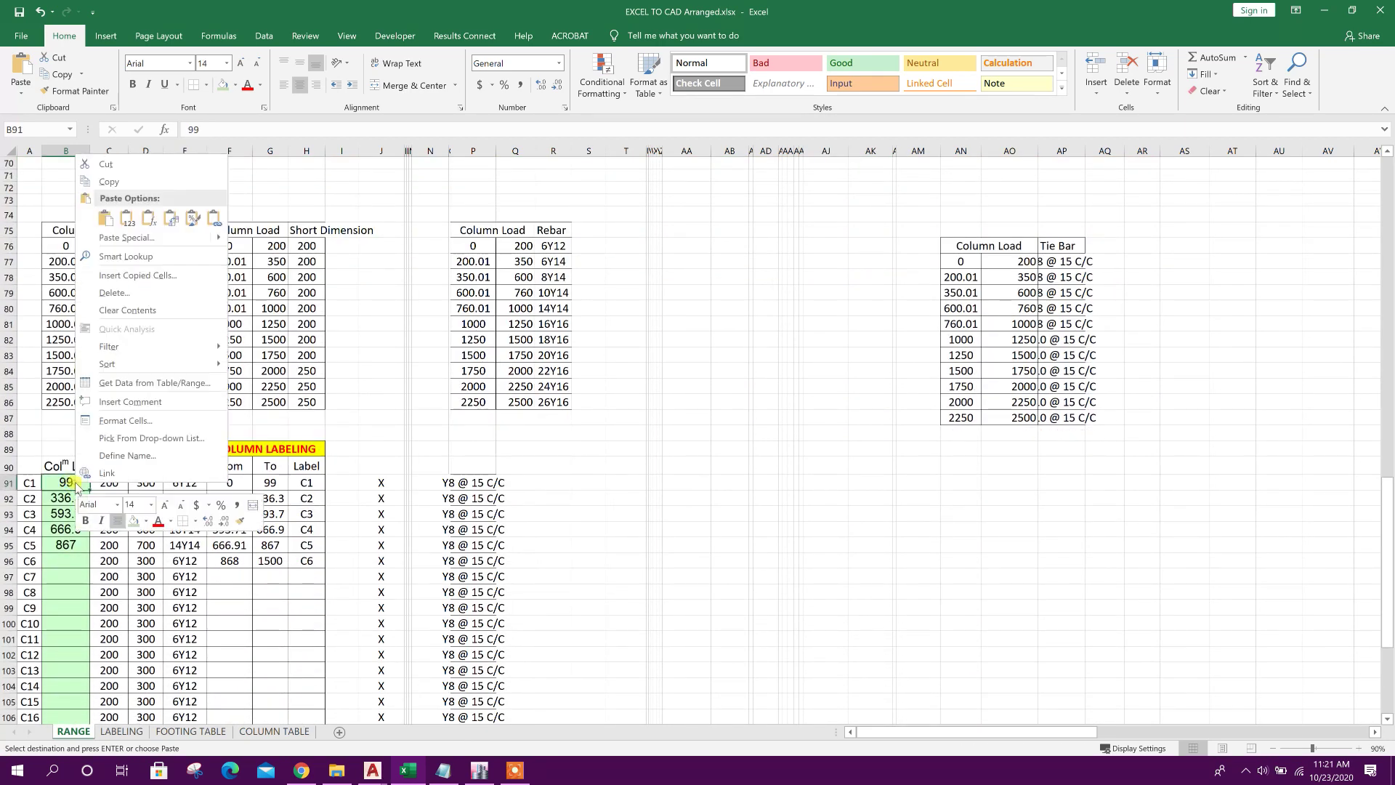
{"action": "left_click", "coordinate": [126, 222]}
{"action": "scroll", "coordinate": [339, 598], "scroll_direction": "down", "scroll_amount": 5}
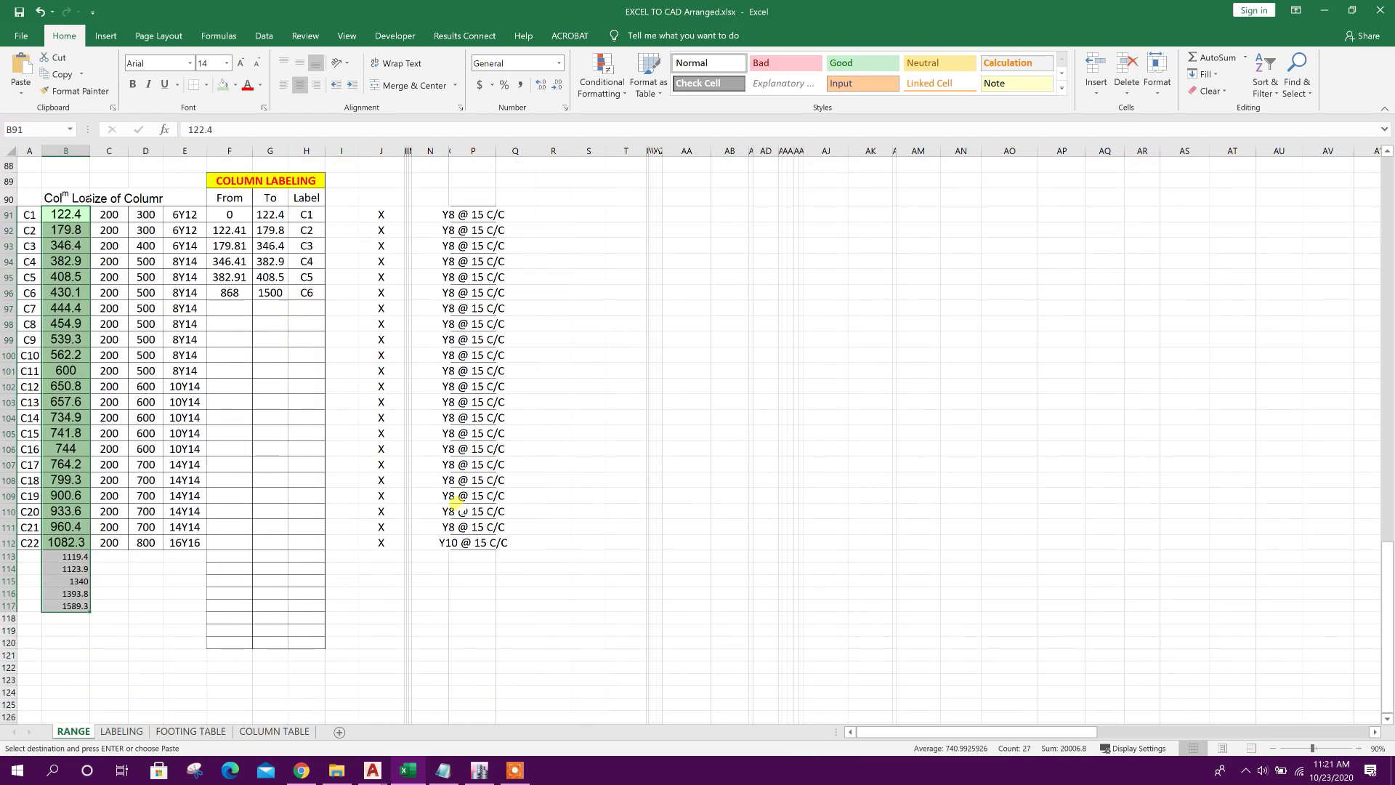
Examine the column load range tables, checking the long dimension, short dimension and rebar assigned to the first two load ranges.
{"action": "scroll", "coordinate": [567, 402], "scroll_direction": "down", "scroll_amount": 19}
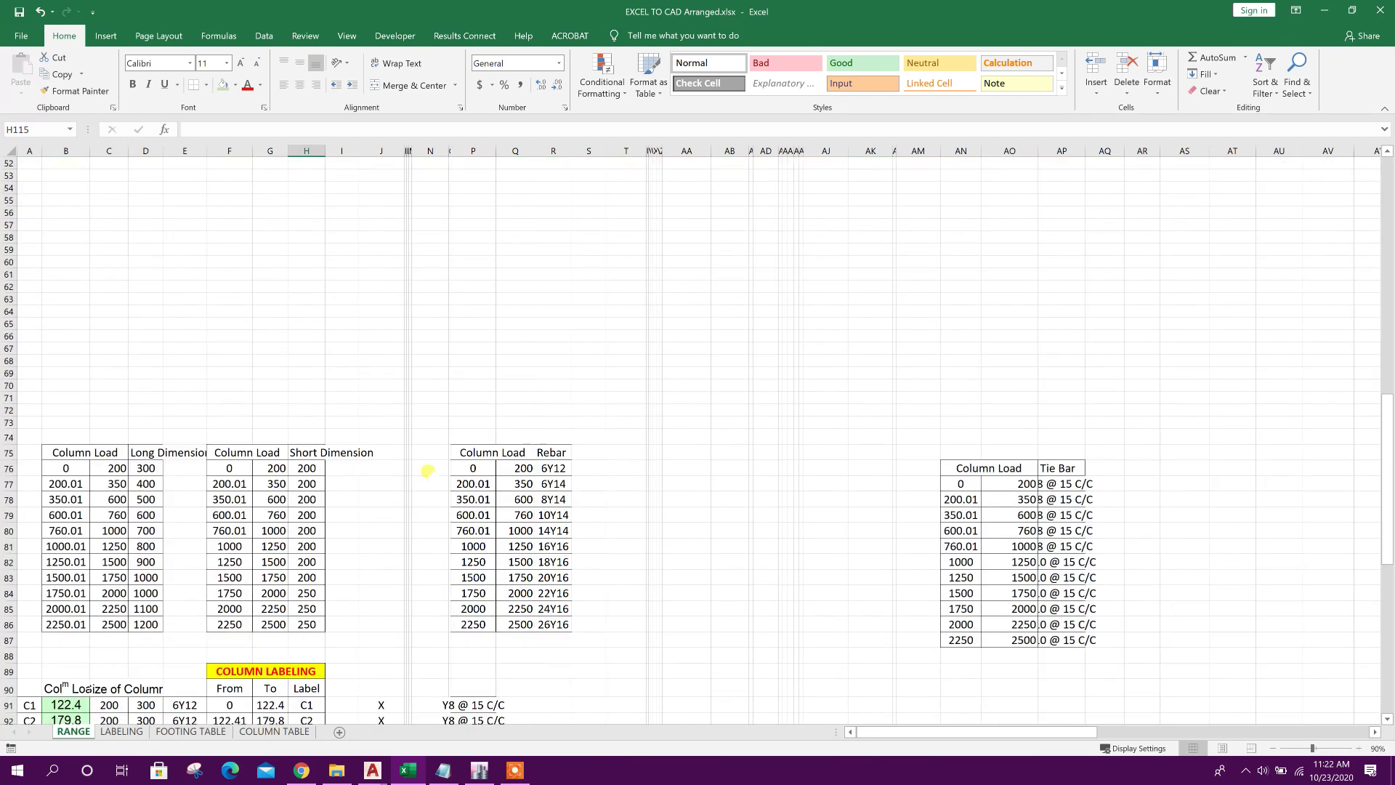
{"action": "scroll", "coordinate": [367, 536], "scroll_direction": "down", "scroll_amount": 2}
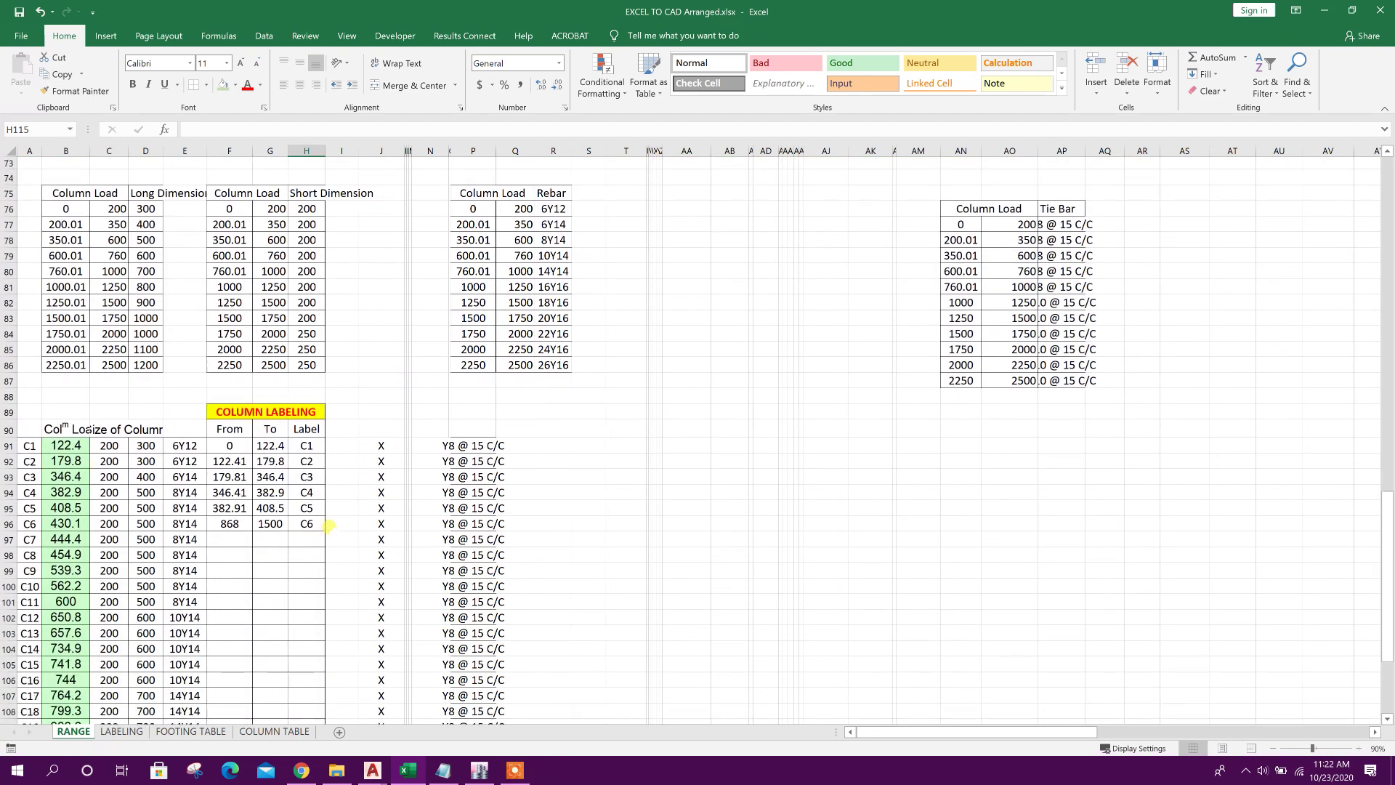
{"action": "scroll", "coordinate": [329, 525], "scroll_direction": "down", "scroll_amount": 3}
{"action": "scroll", "coordinate": [670, 446], "scroll_direction": "up", "scroll_amount": 13}
{"action": "scroll", "coordinate": [670, 414], "scroll_direction": "down", "scroll_amount": 5}
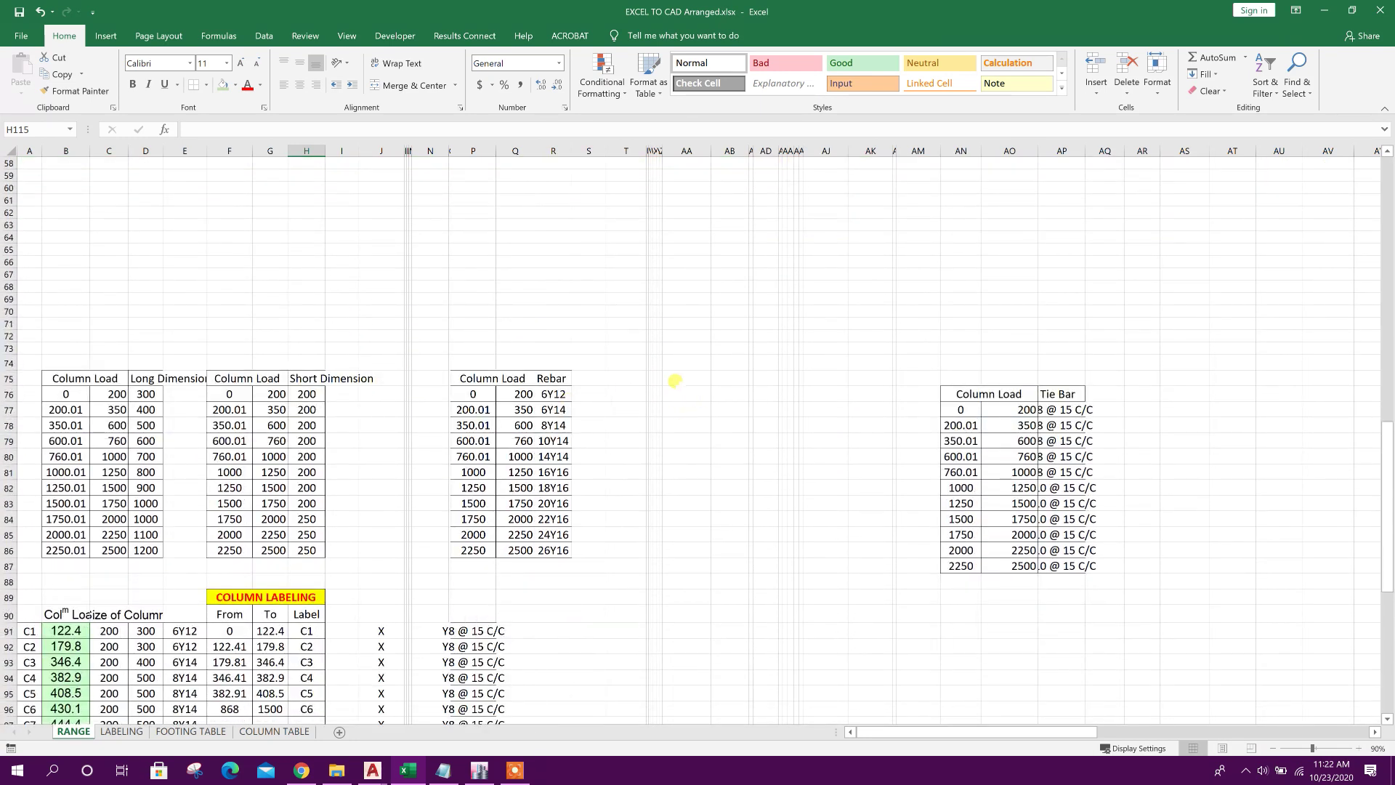
{"action": "scroll", "coordinate": [240, 359], "scroll_direction": "down", "scroll_amount": 4}
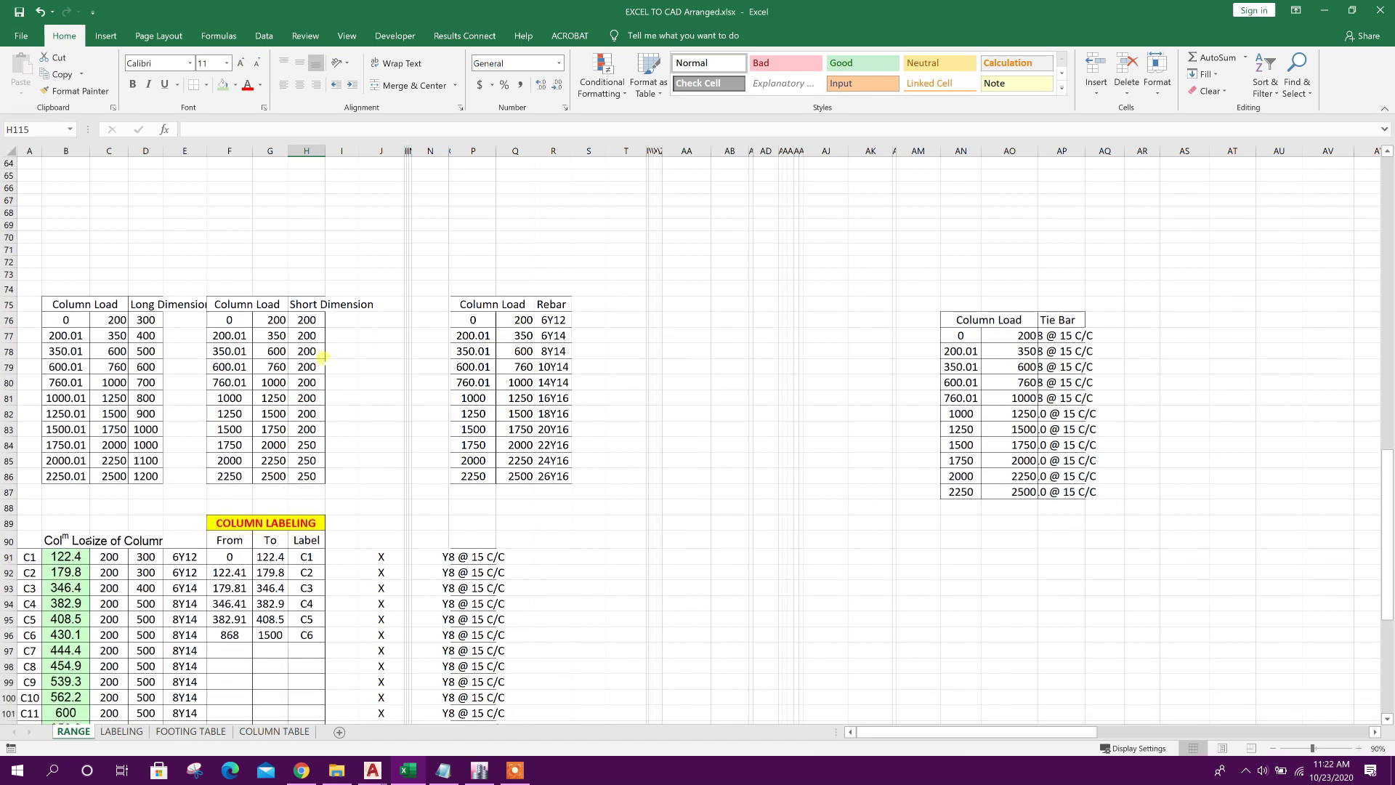
{"action": "scroll", "coordinate": [217, 353], "scroll_direction": "up", "scroll_amount": 1}
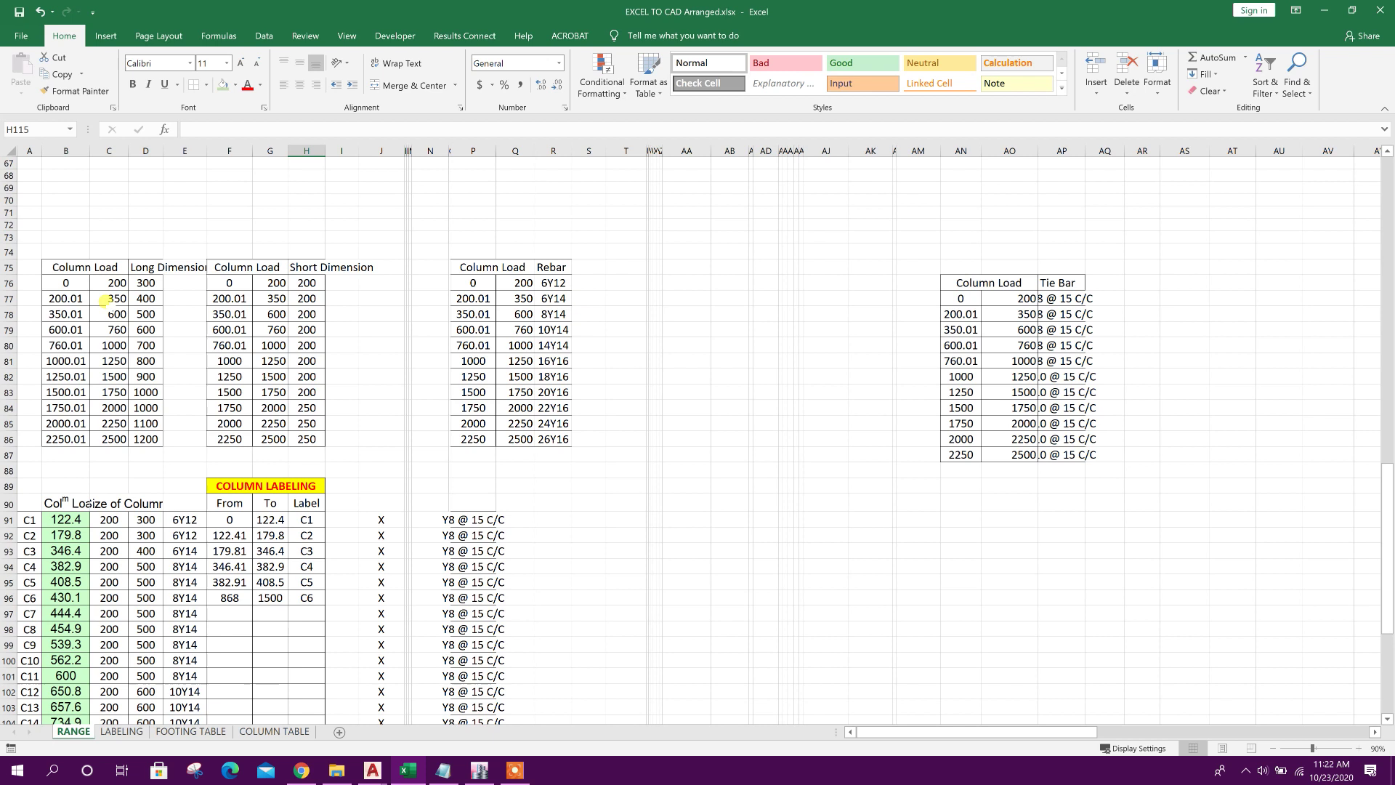
{"action": "left_click", "coordinate": [66, 283]}
{"action": "left_click", "coordinate": [116, 282]}
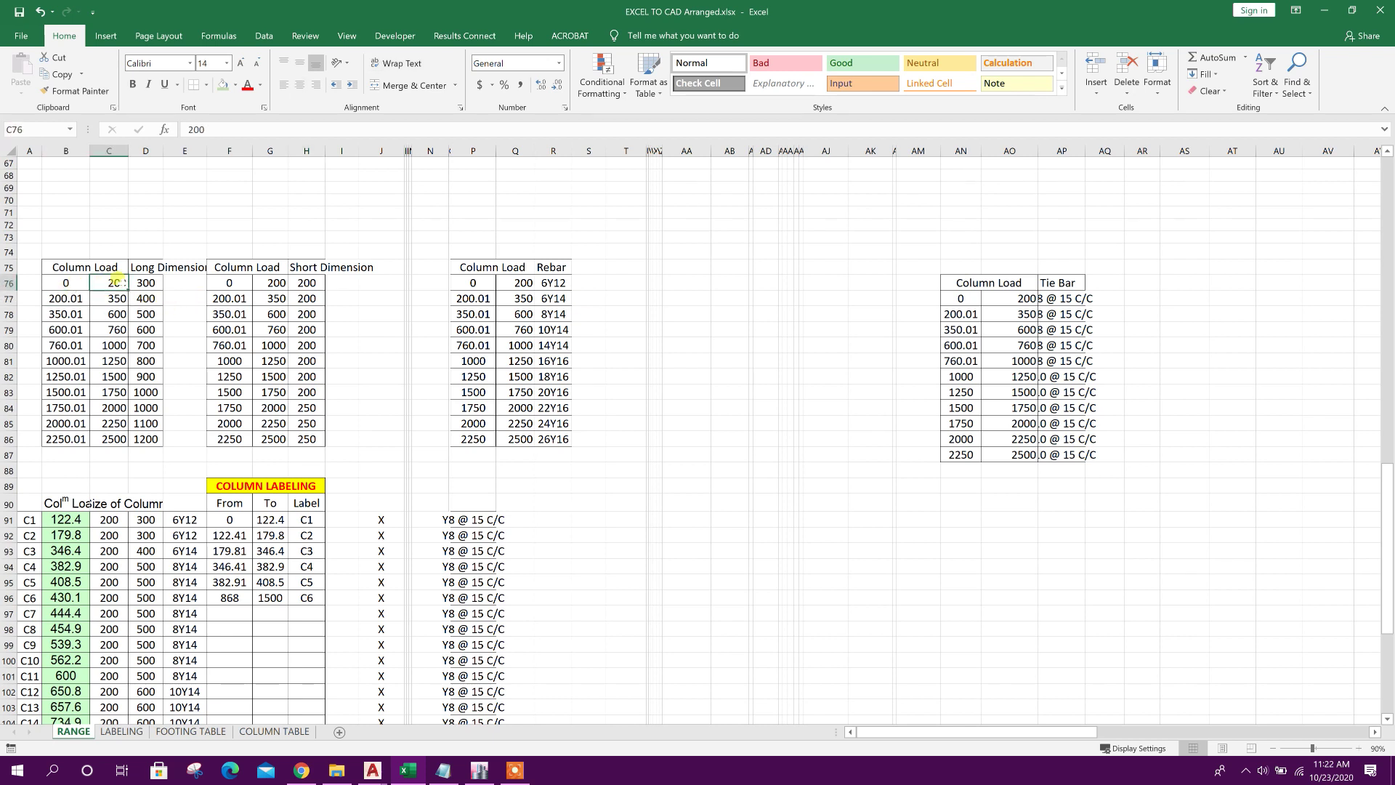
{"action": "left_click", "coordinate": [146, 283]}
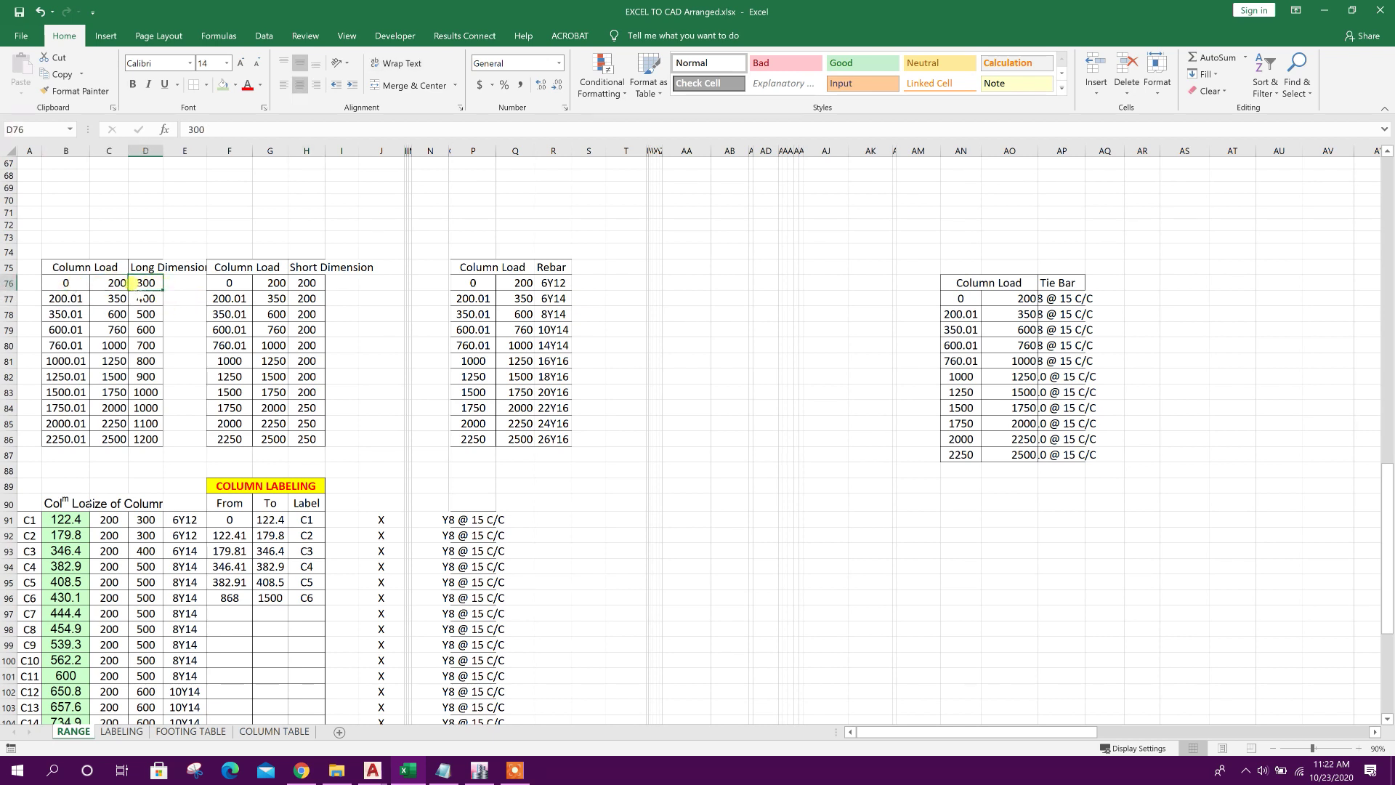
{"action": "left_click", "coordinate": [304, 282]}
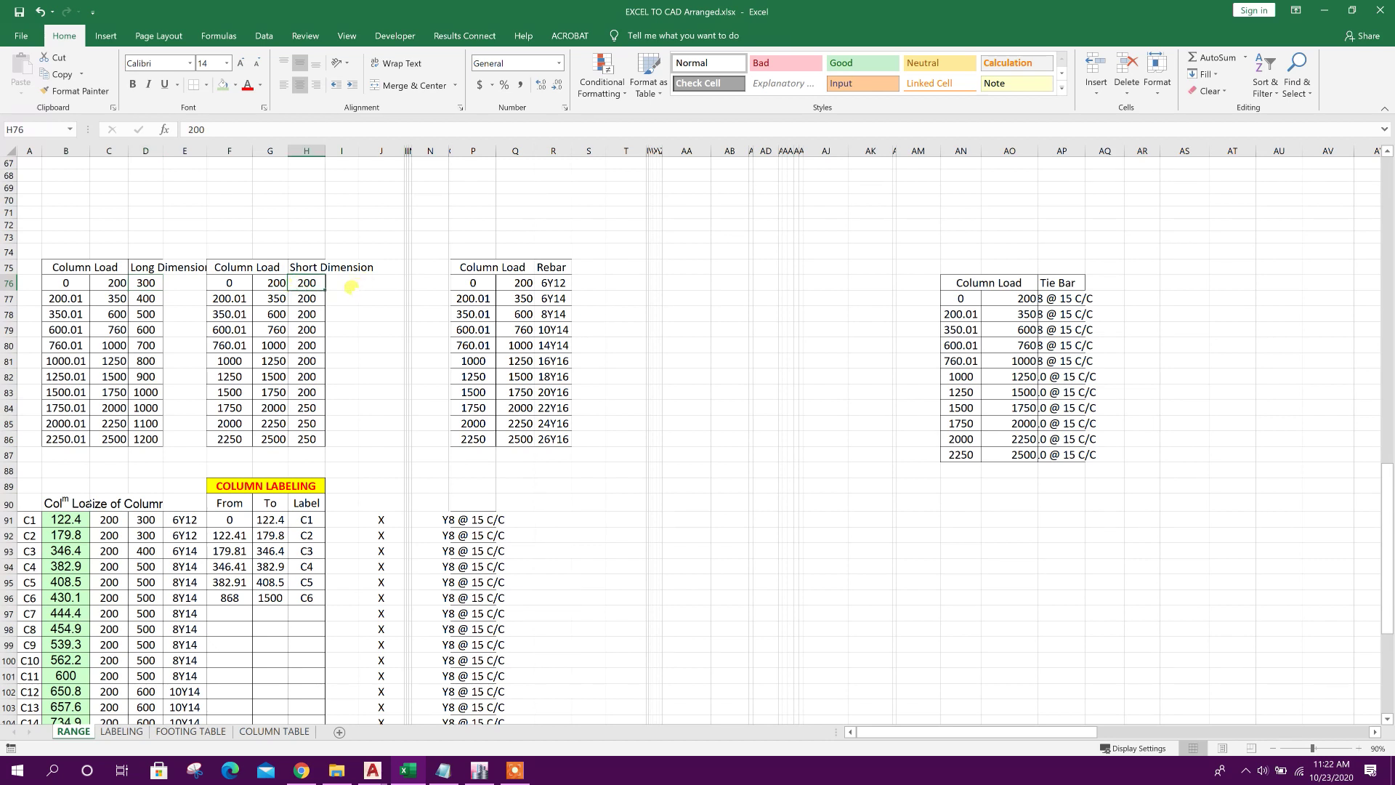
{"action": "left_click", "coordinate": [545, 283]}
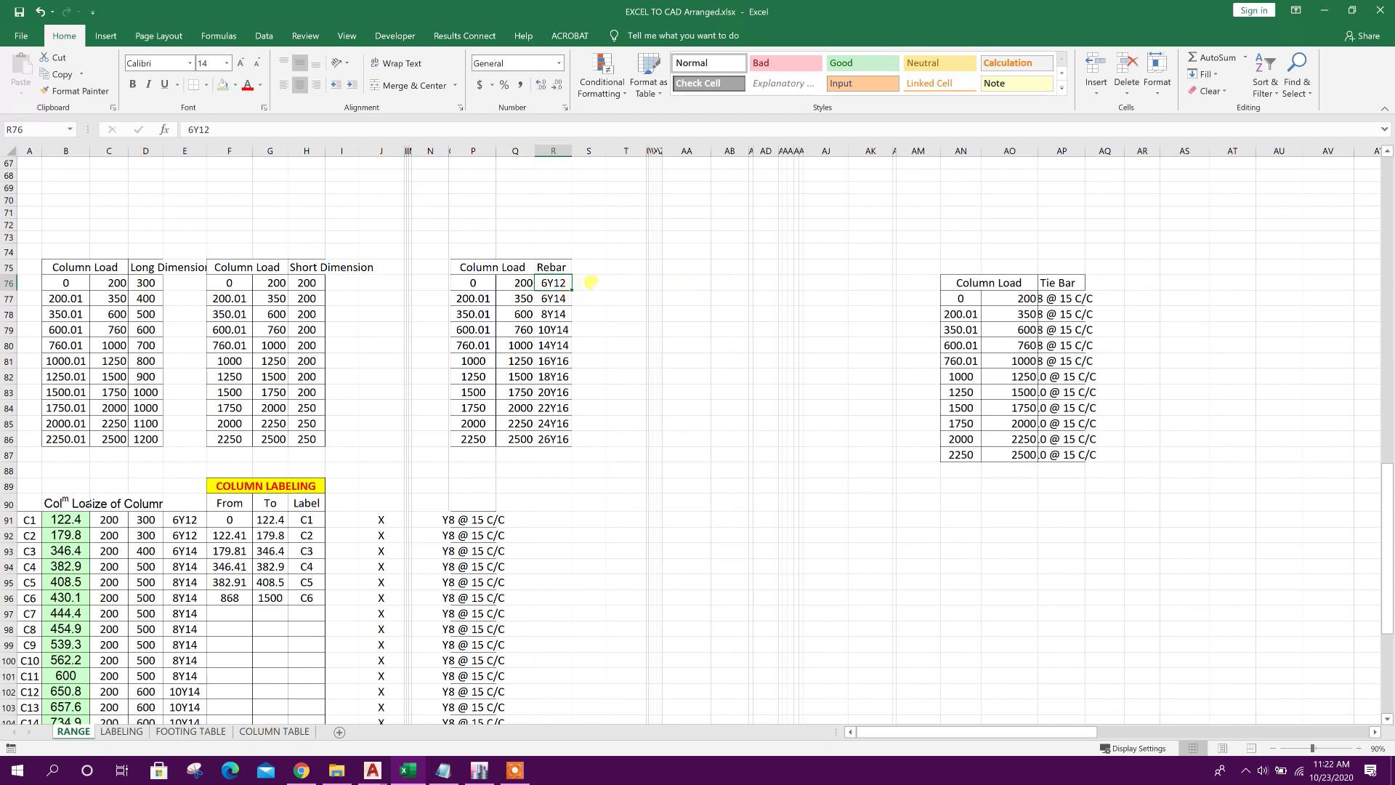
{"action": "left_click", "coordinate": [106, 316]}
{"action": "left_click", "coordinate": [65, 298]}
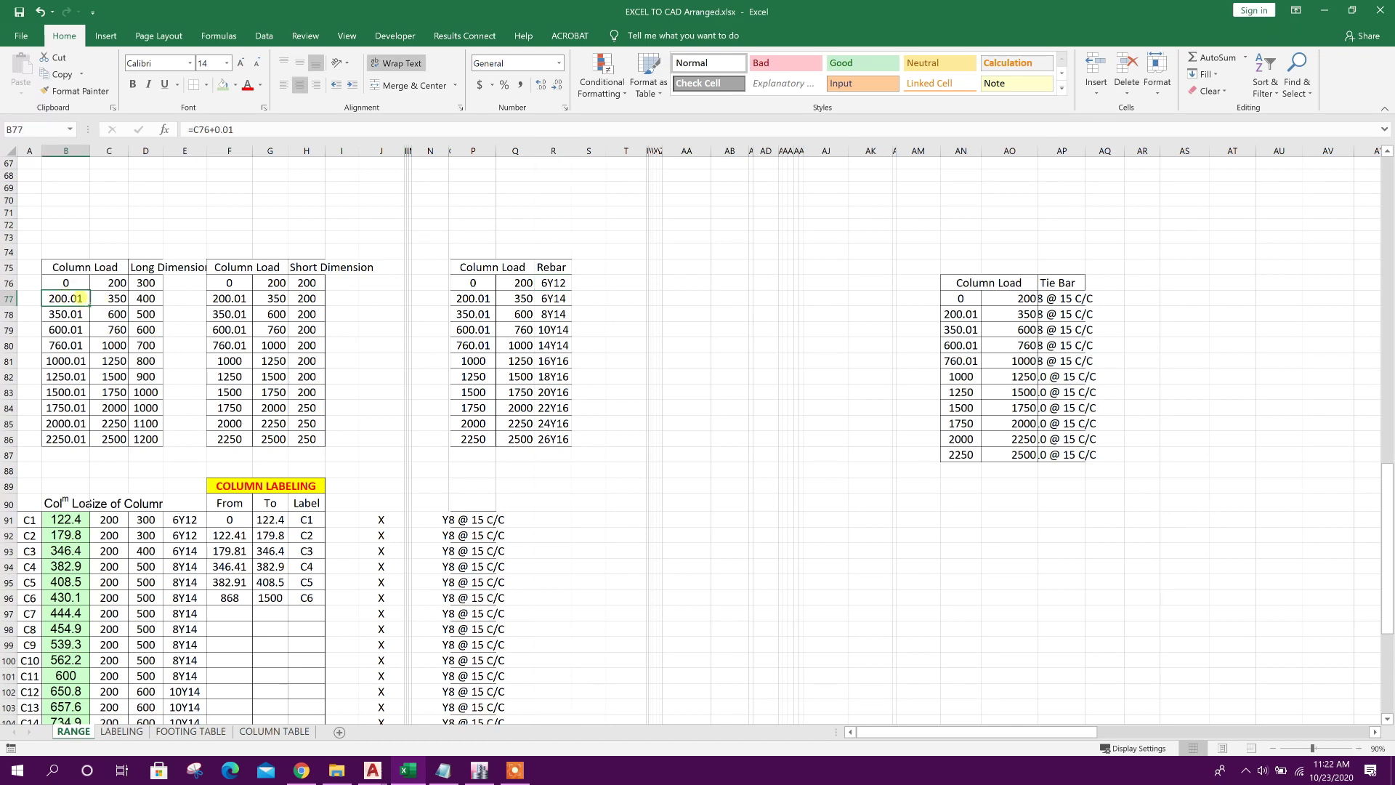
{"action": "left_click", "coordinate": [104, 300]}
{"action": "left_click", "coordinate": [143, 297]}
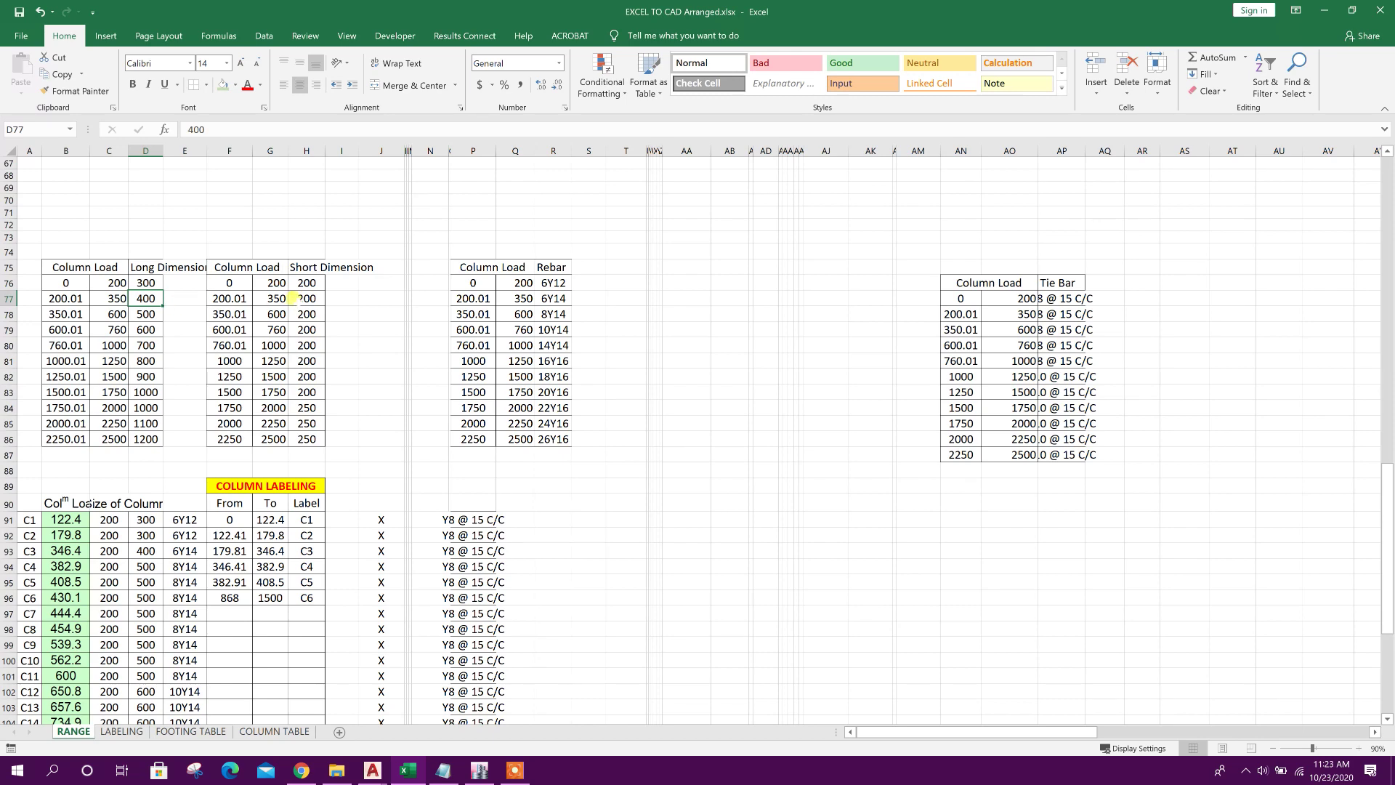
Compare the column sizes and rebar in the column table with the load range tables above it.
{"action": "scroll", "coordinate": [228, 447], "scroll_direction": "down", "scroll_amount": 4}
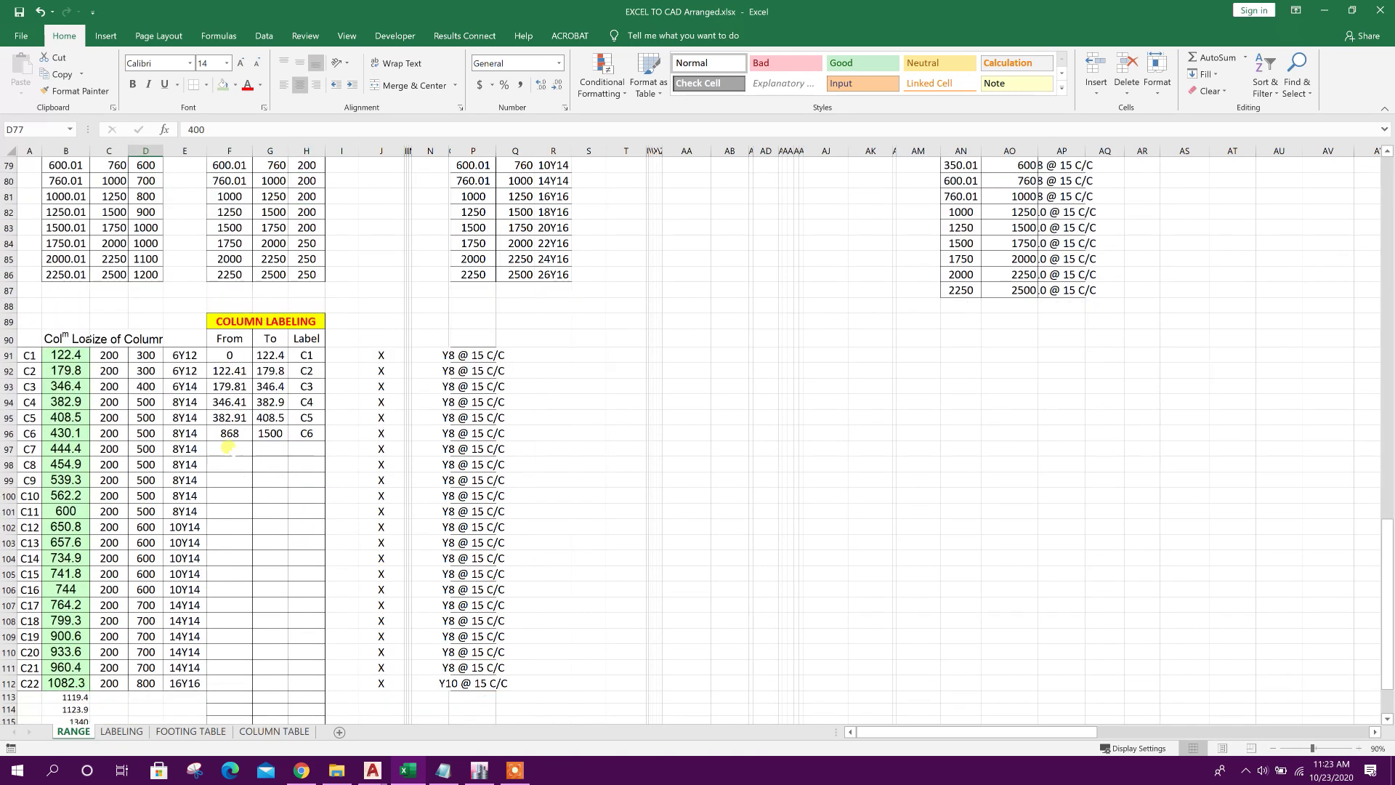
{"action": "scroll", "coordinate": [218, 394], "scroll_direction": "down", "scroll_amount": 1}
{"action": "left_click", "coordinate": [107, 295]}
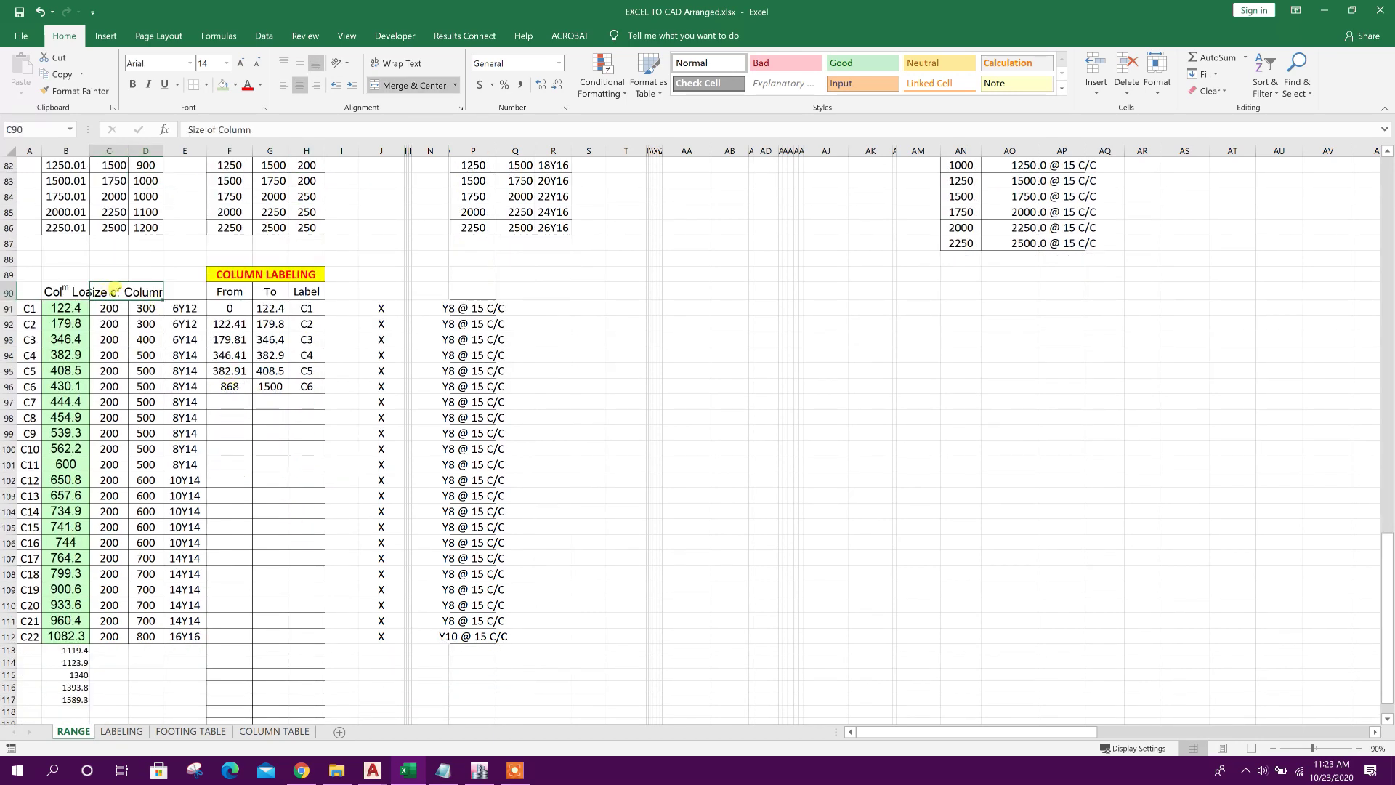
{"action": "scroll", "coordinate": [109, 332], "scroll_direction": "down", "scroll_amount": 1}
{"action": "scroll", "coordinate": [132, 471], "scroll_direction": "down", "scroll_amount": 2}
{"action": "scroll", "coordinate": [141, 447], "scroll_direction": "up", "scroll_amount": 7}
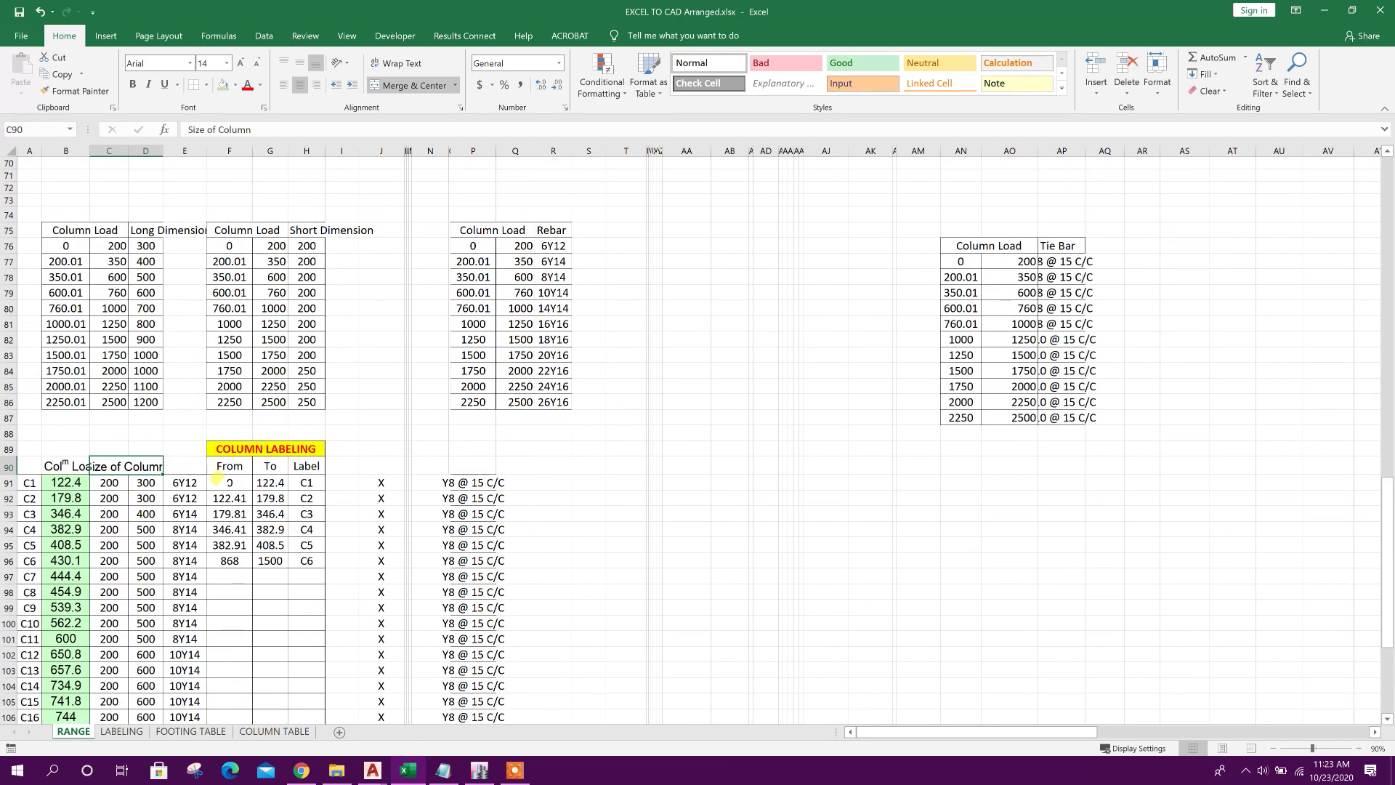
{"action": "left_click_drag", "start_coordinate": [73, 231], "coordinate": [587, 412]}
{"action": "left_click", "coordinate": [625, 385]}
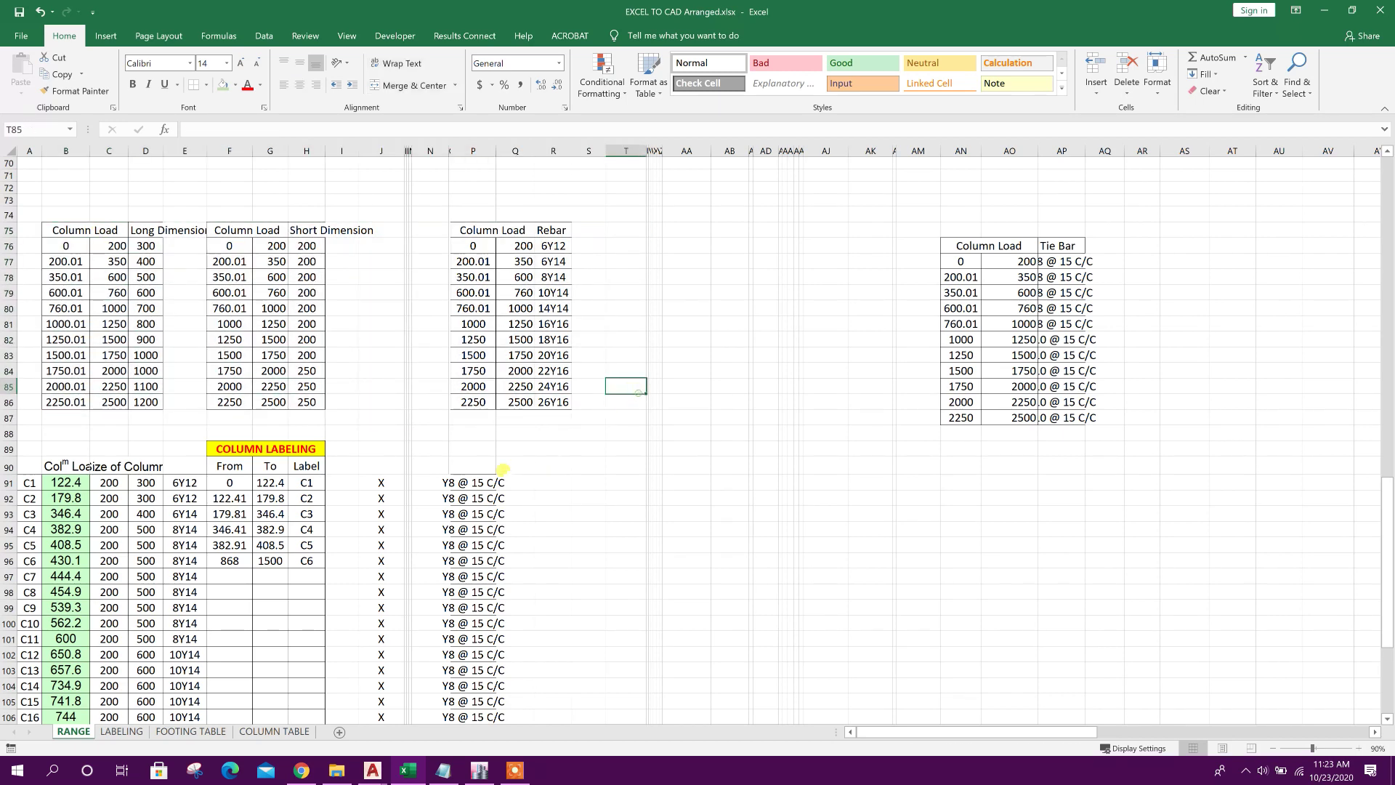
{"action": "scroll", "coordinate": [663, 508], "scroll_direction": "down", "scroll_amount": 2}
{"action": "left_click", "coordinate": [654, 403]}
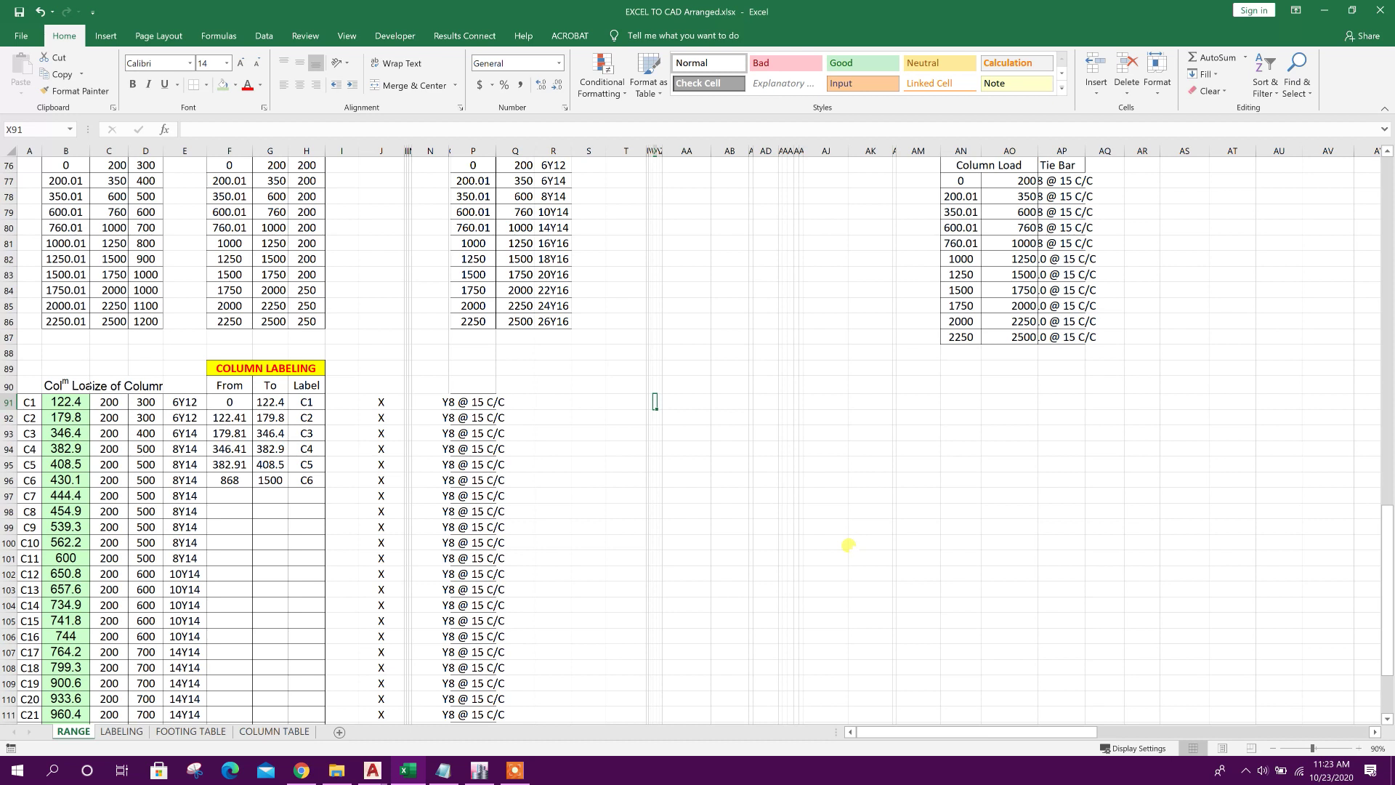
{"action": "left_click_drag", "start_coordinate": [66, 180], "coordinate": [109, 181]}
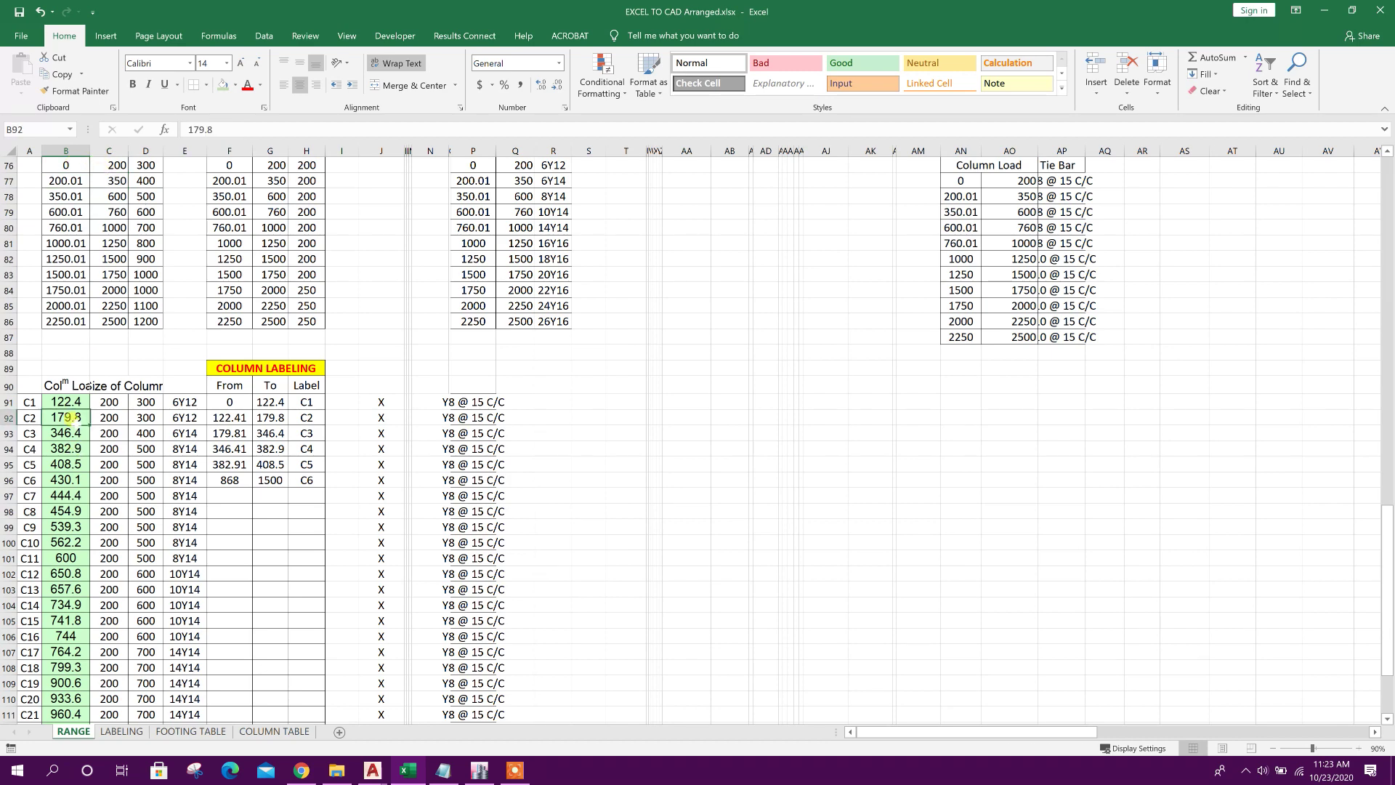
Copy the 179.8 load from B92 into B91 for column C1, and clear the C2 load in B92.
{"action": "left_click", "coordinate": [69, 417]}
{"action": "scroll", "coordinate": [73, 425], "scroll_direction": "down", "scroll_amount": 1}
{"action": "scroll", "coordinate": [64, 385], "scroll_direction": "down", "scroll_amount": 1}
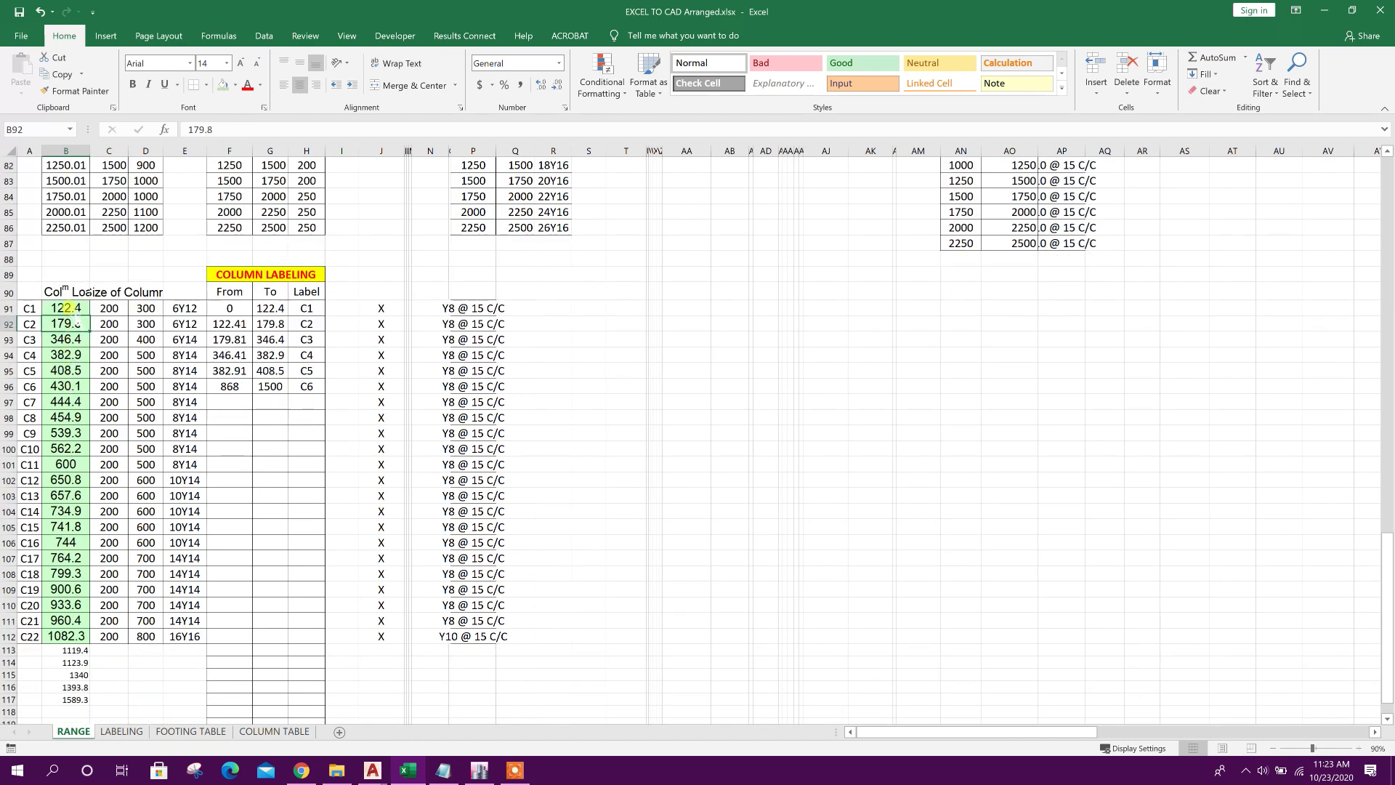
{"action": "left_click", "coordinate": [67, 308]}
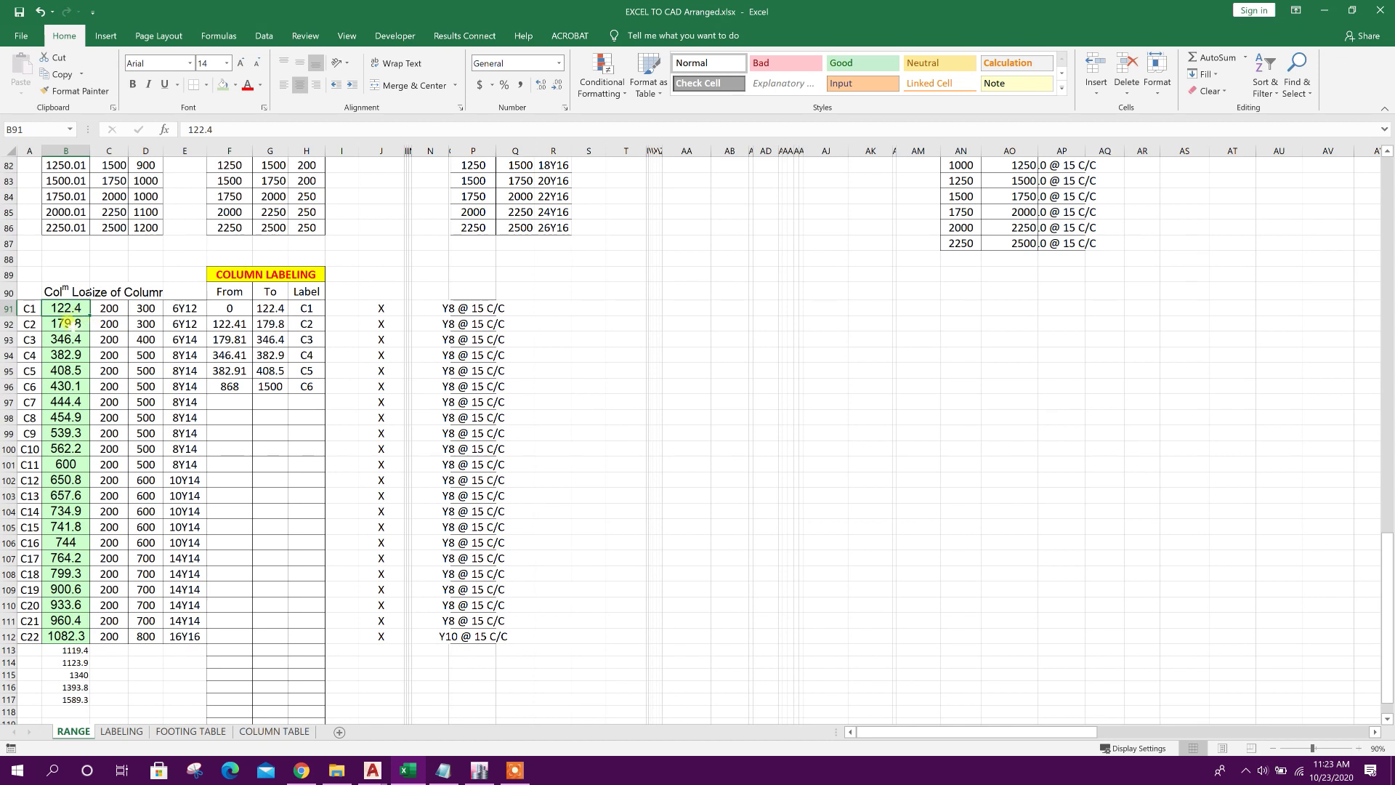
{"action": "left_click", "coordinate": [66, 321]}
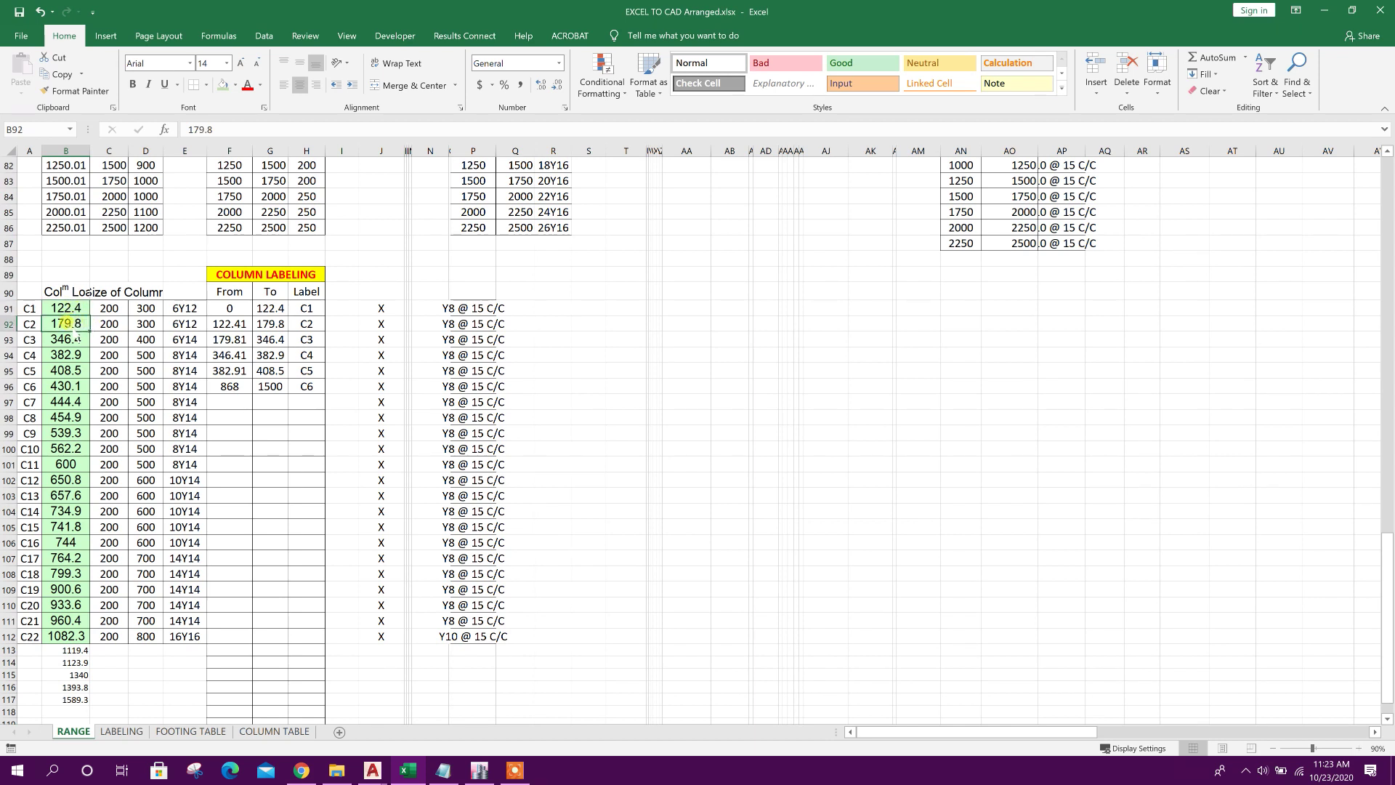
{"action": "key", "text": "ctrl+c"}
{"action": "left_click", "coordinate": [63, 307]}
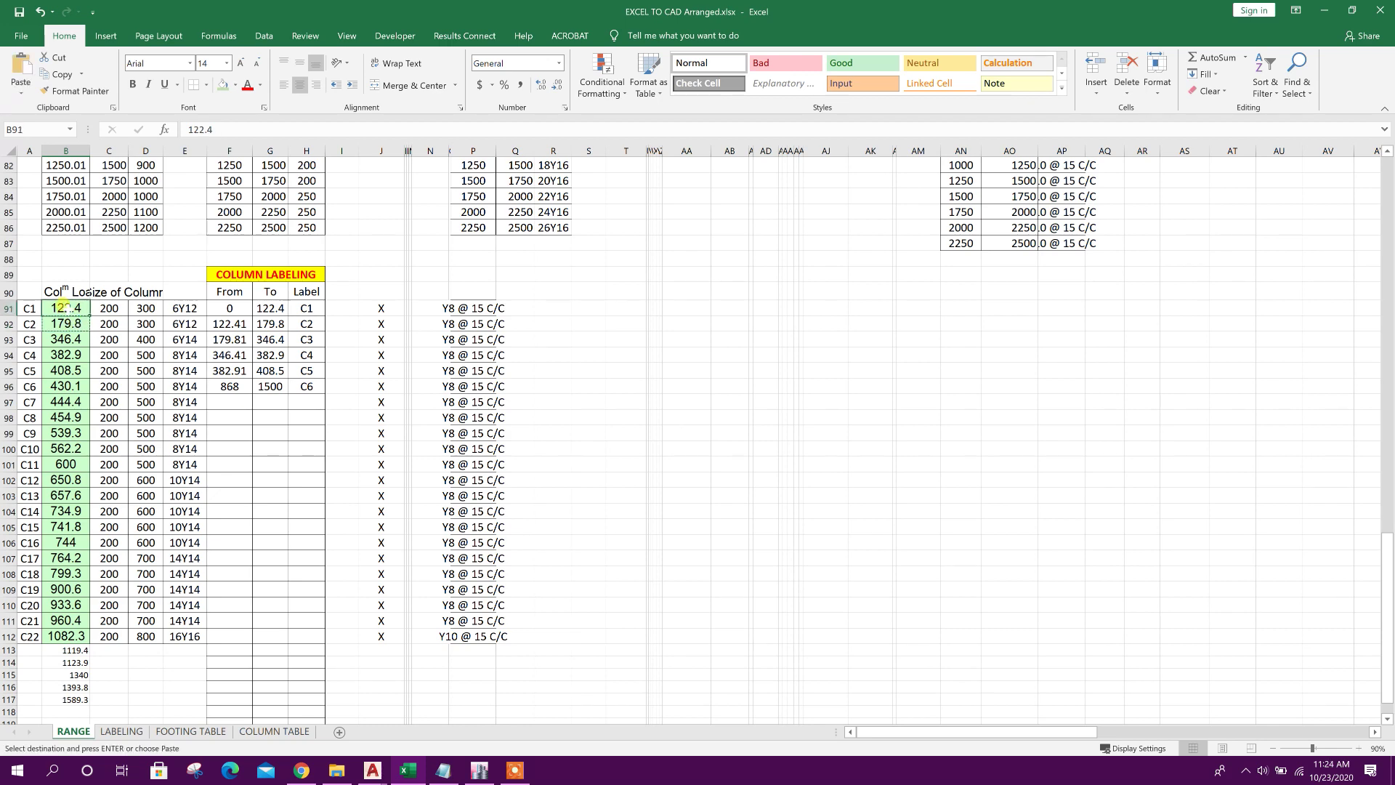
{"action": "right_click", "coordinate": [64, 307]}
{"action": "left_click", "coordinate": [109, 371]}
{"action": "key", "text": "Escape"}
{"action": "left_click", "coordinate": [67, 321]}
{"action": "key", "text": "Delete"}
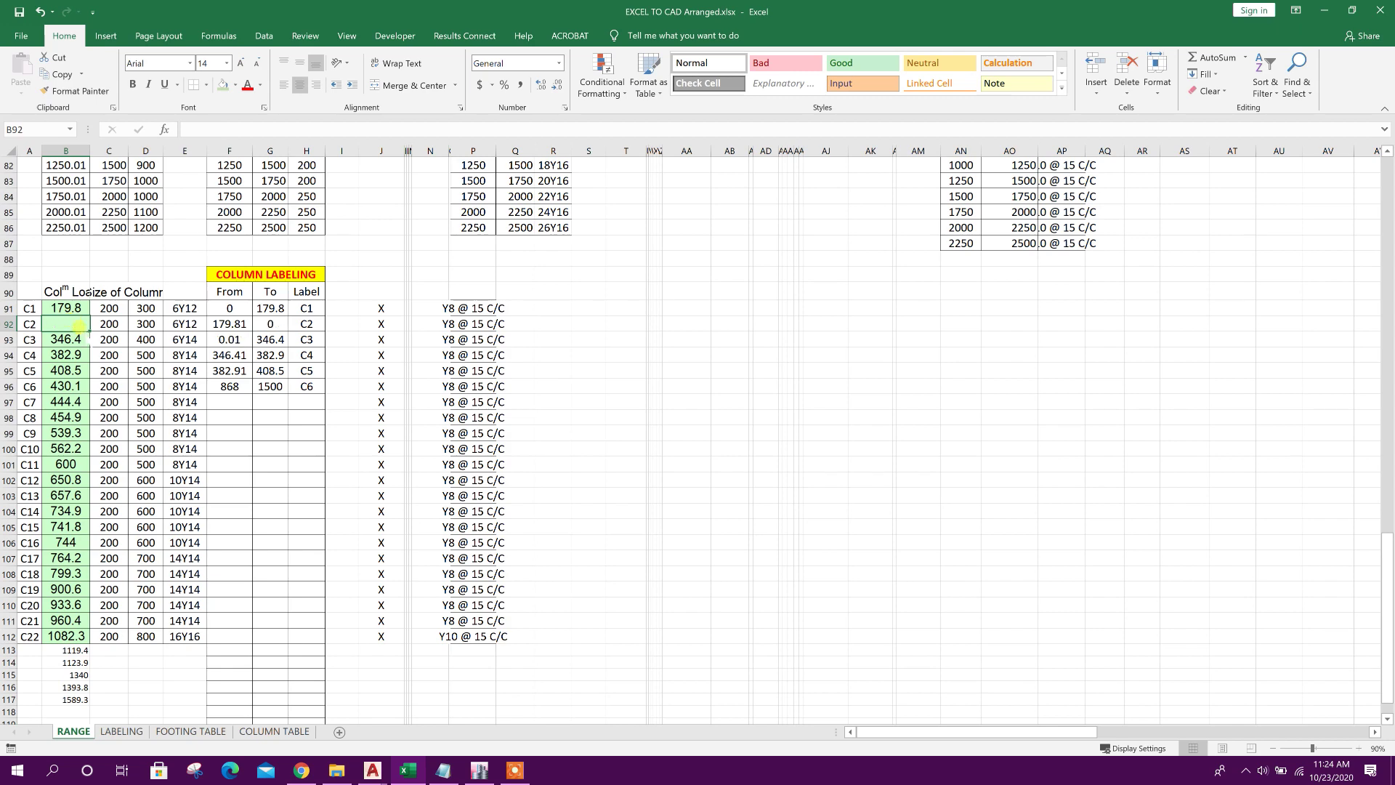
Copy the 346.4 load from B93 into B92 for column C2, and clear the C3 load in B93.
{"action": "left_click", "coordinate": [73, 340]}
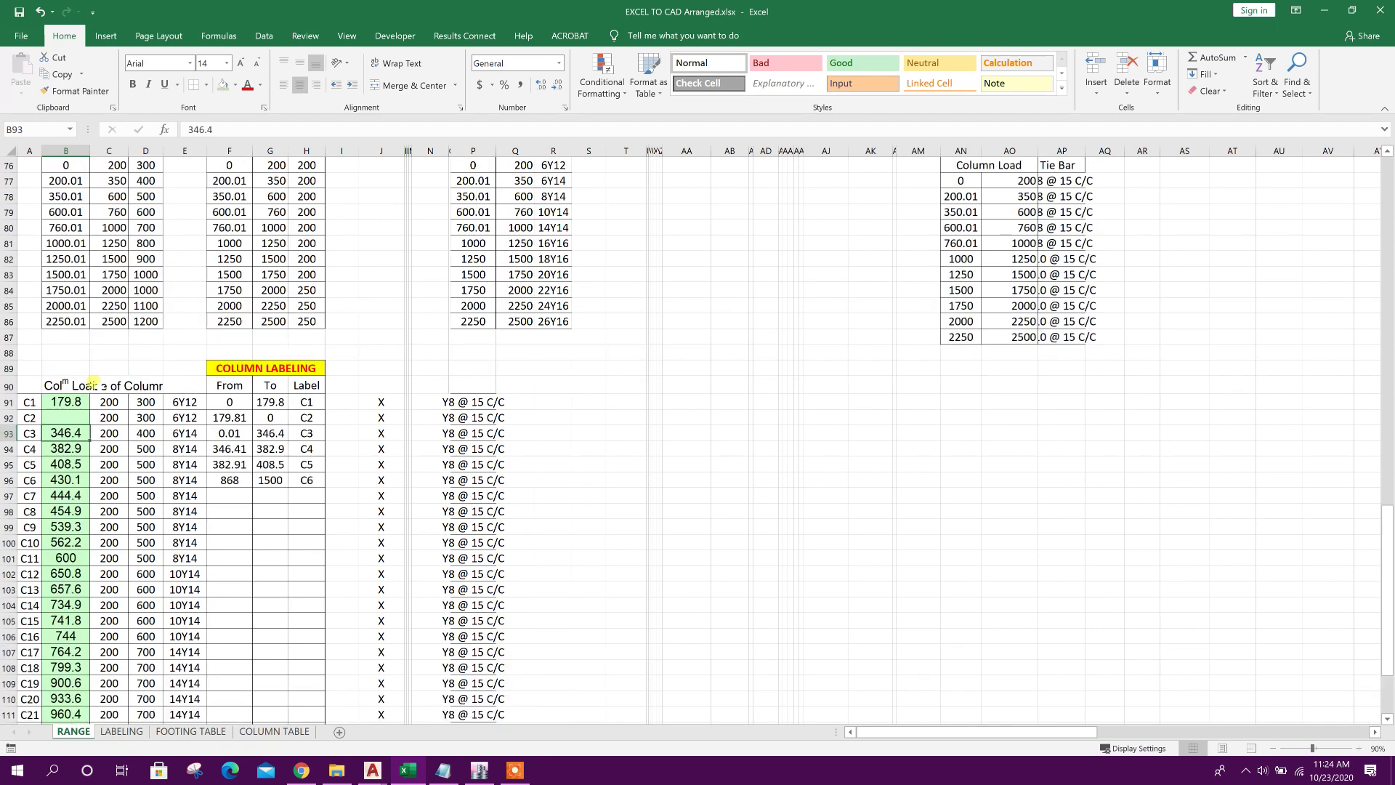
{"action": "scroll", "coordinate": [67, 417], "scroll_direction": "up", "scroll_amount": 1}
{"action": "scroll", "coordinate": [67, 417], "scroll_direction": "up", "scroll_amount": 2}
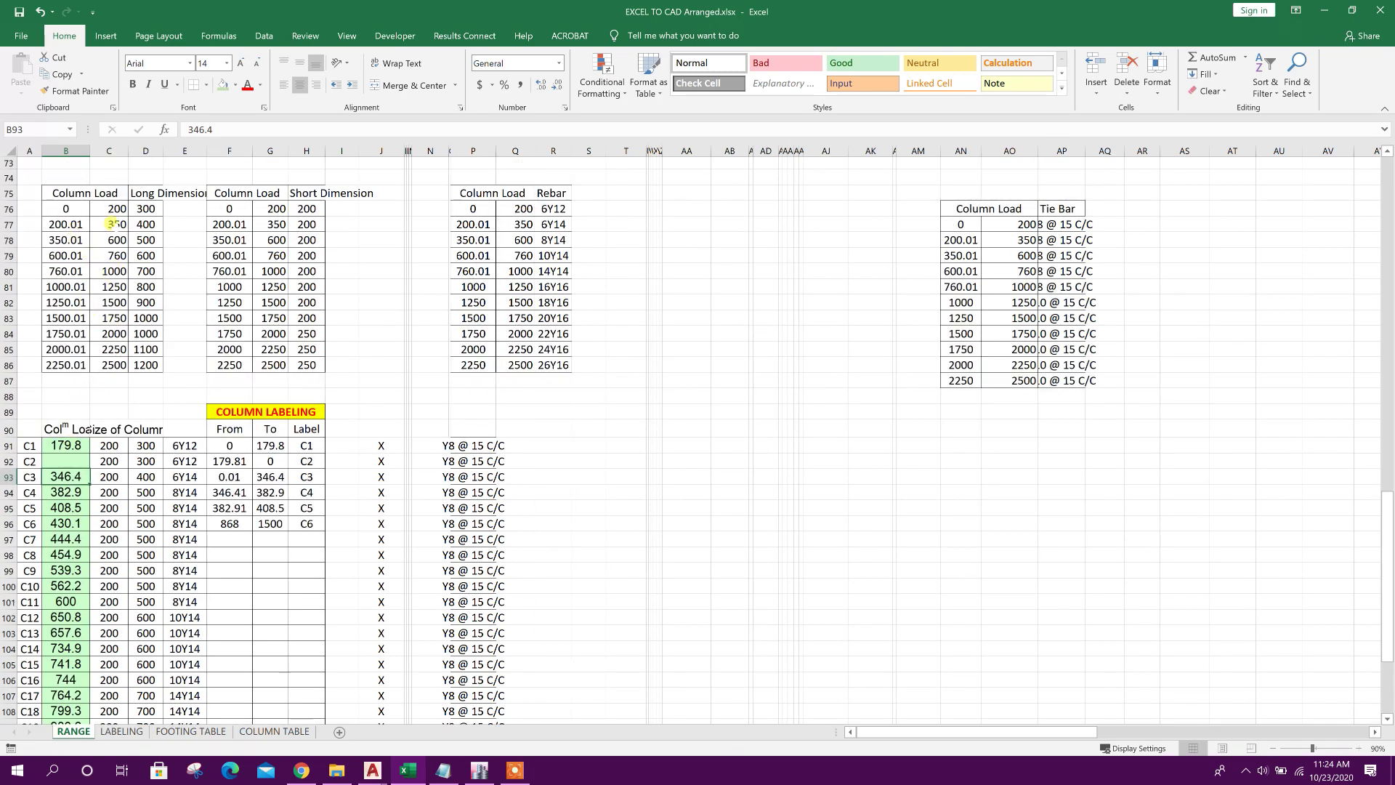
{"action": "scroll", "coordinate": [127, 463], "scroll_direction": "down", "scroll_amount": 2}
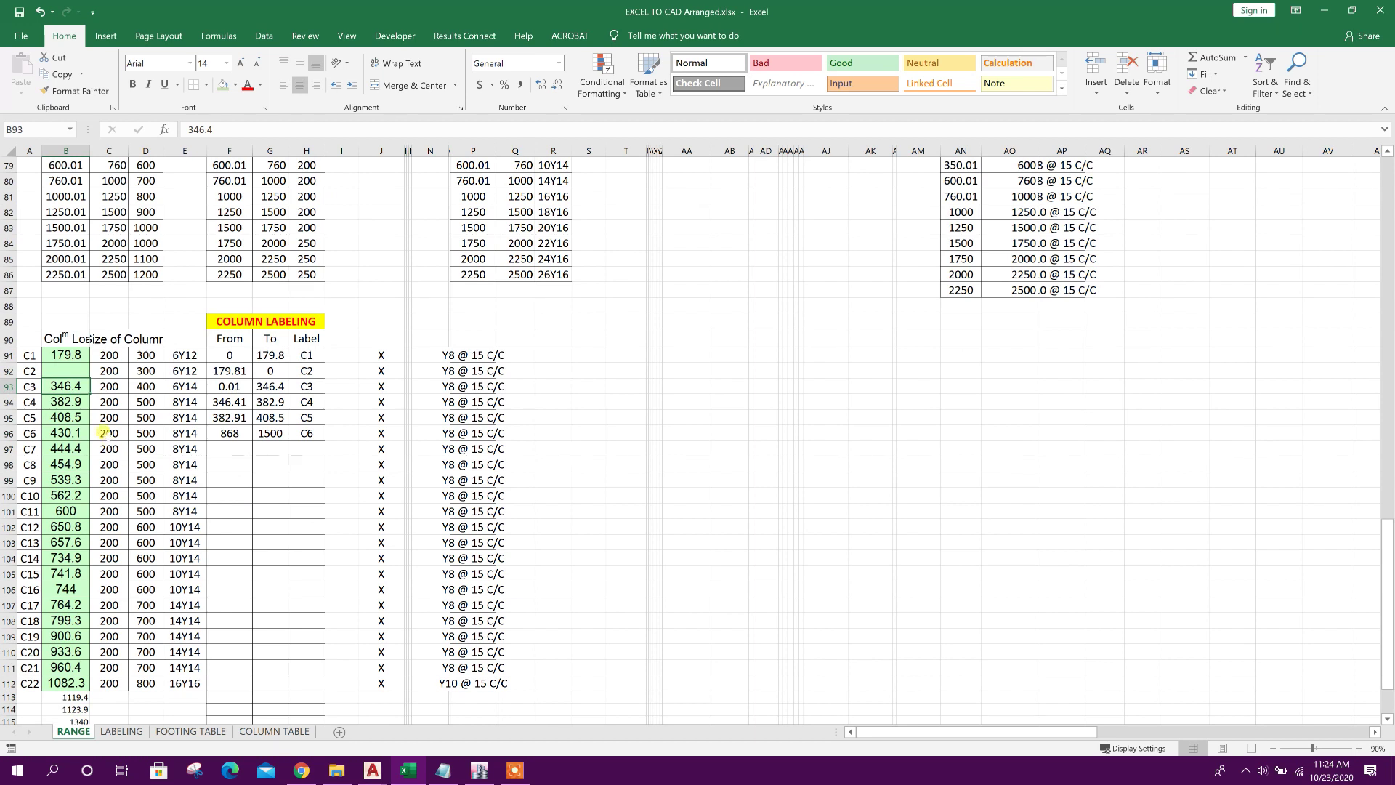
{"action": "key", "text": "ctrl+c"}
{"action": "left_click", "coordinate": [76, 369]}
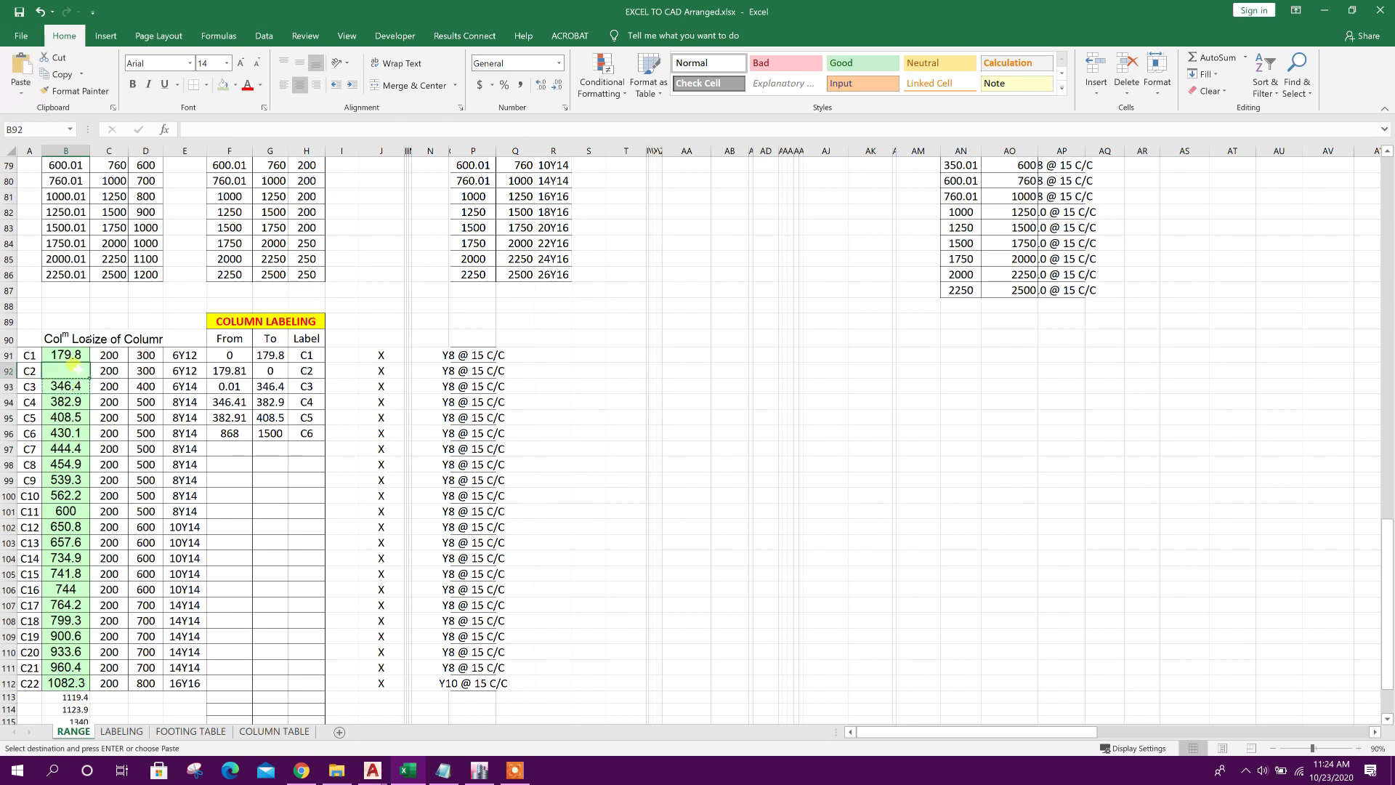
{"action": "key", "text": "ctrl+v"}
{"action": "key", "text": "Escape"}
{"action": "left_click", "coordinate": [75, 385]}
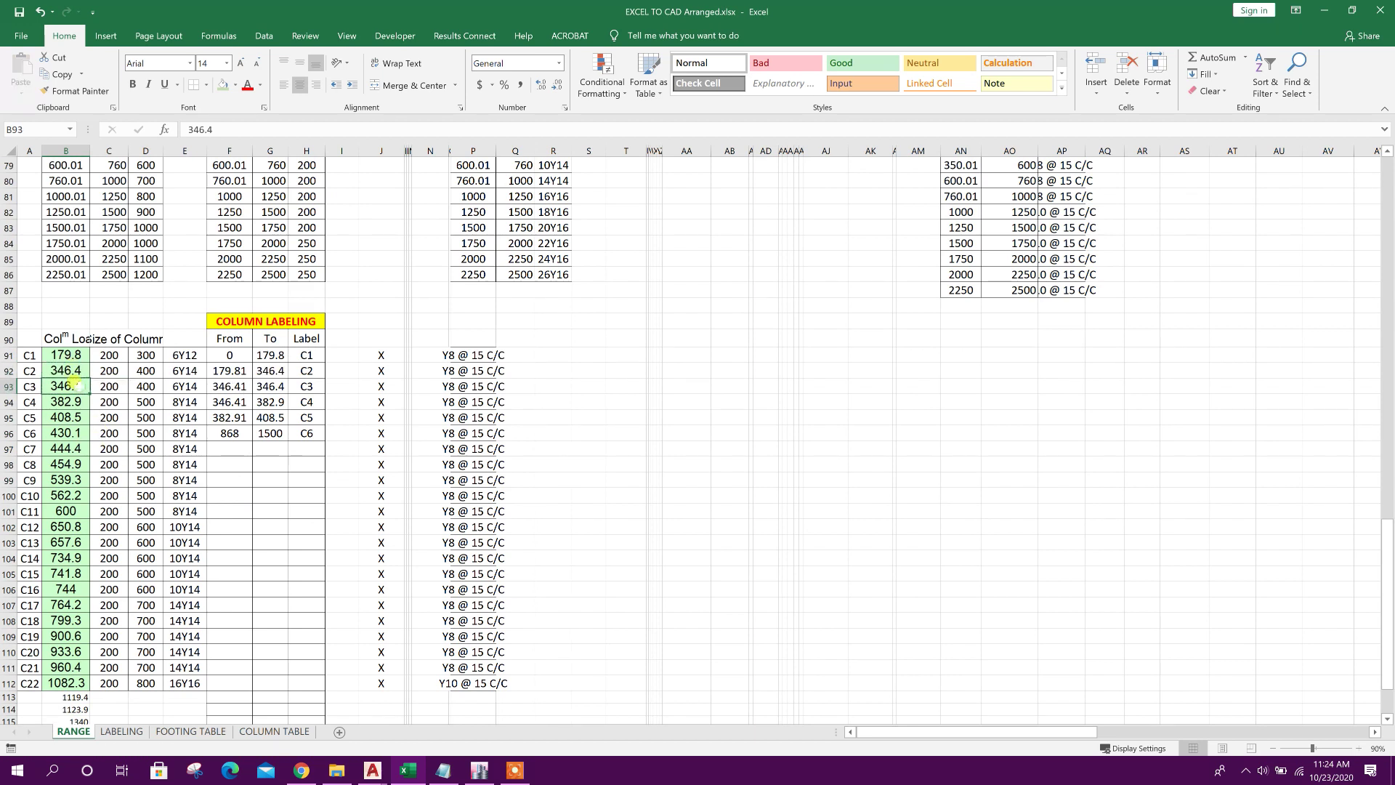
{"action": "key", "text": "Delete"}
{"action": "scroll", "coordinate": [97, 262], "scroll_direction": "up", "scroll_amount": 2}
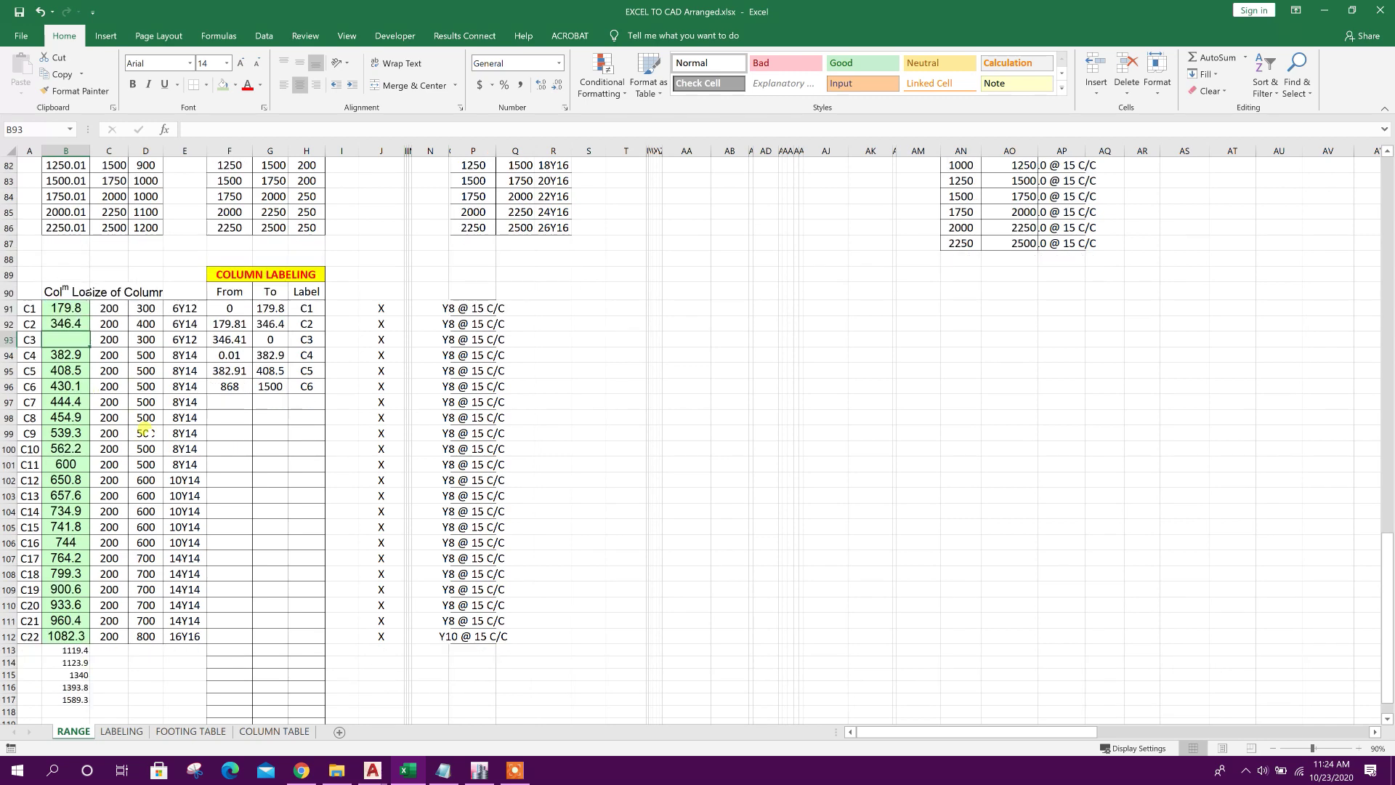
Copy the 600 load from B101 into B93 for column C3, and clear the loads in B94:B101.
{"action": "left_click_drag", "start_coordinate": [72, 239], "coordinate": [109, 239]}
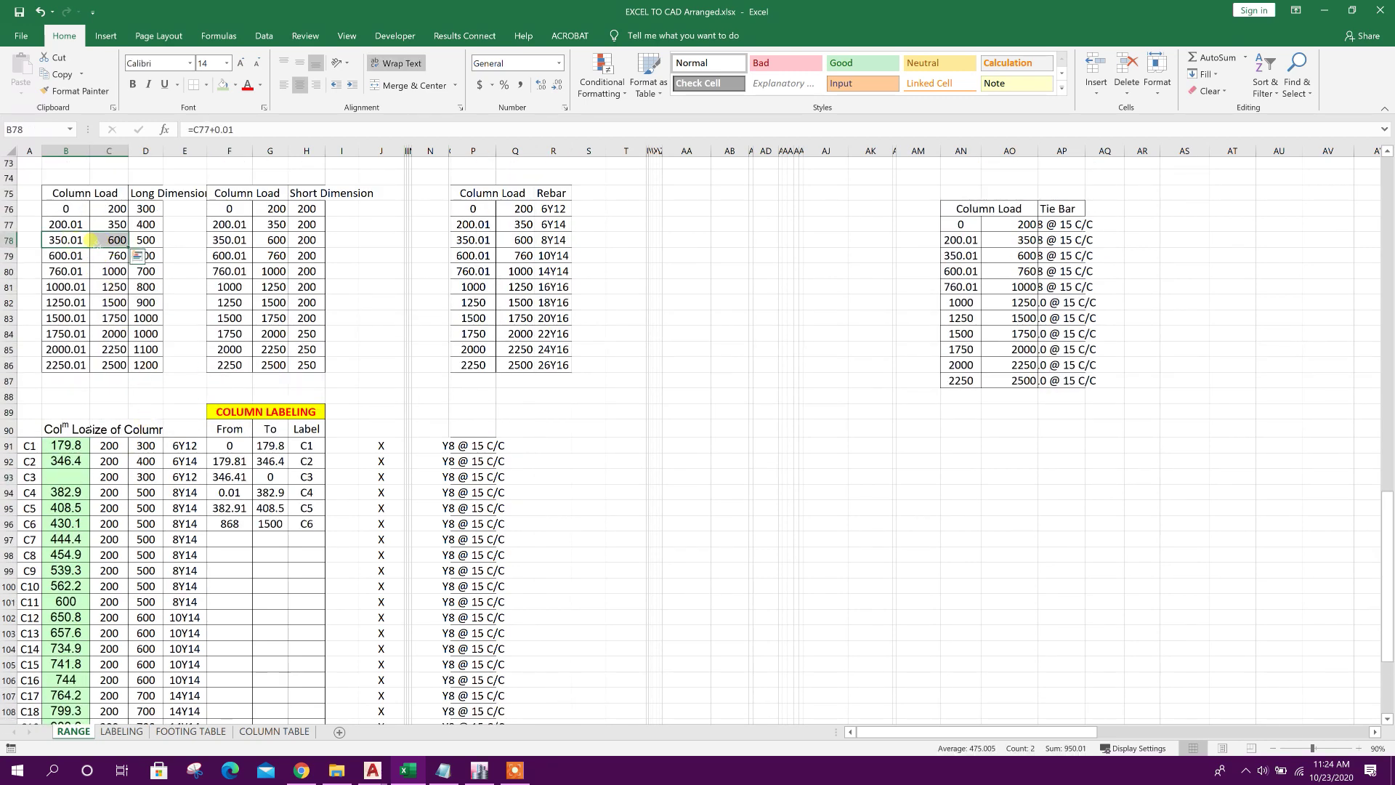
{"action": "left_click", "coordinate": [111, 240]}
{"action": "scroll", "coordinate": [145, 496], "scroll_direction": "down", "scroll_amount": 2}
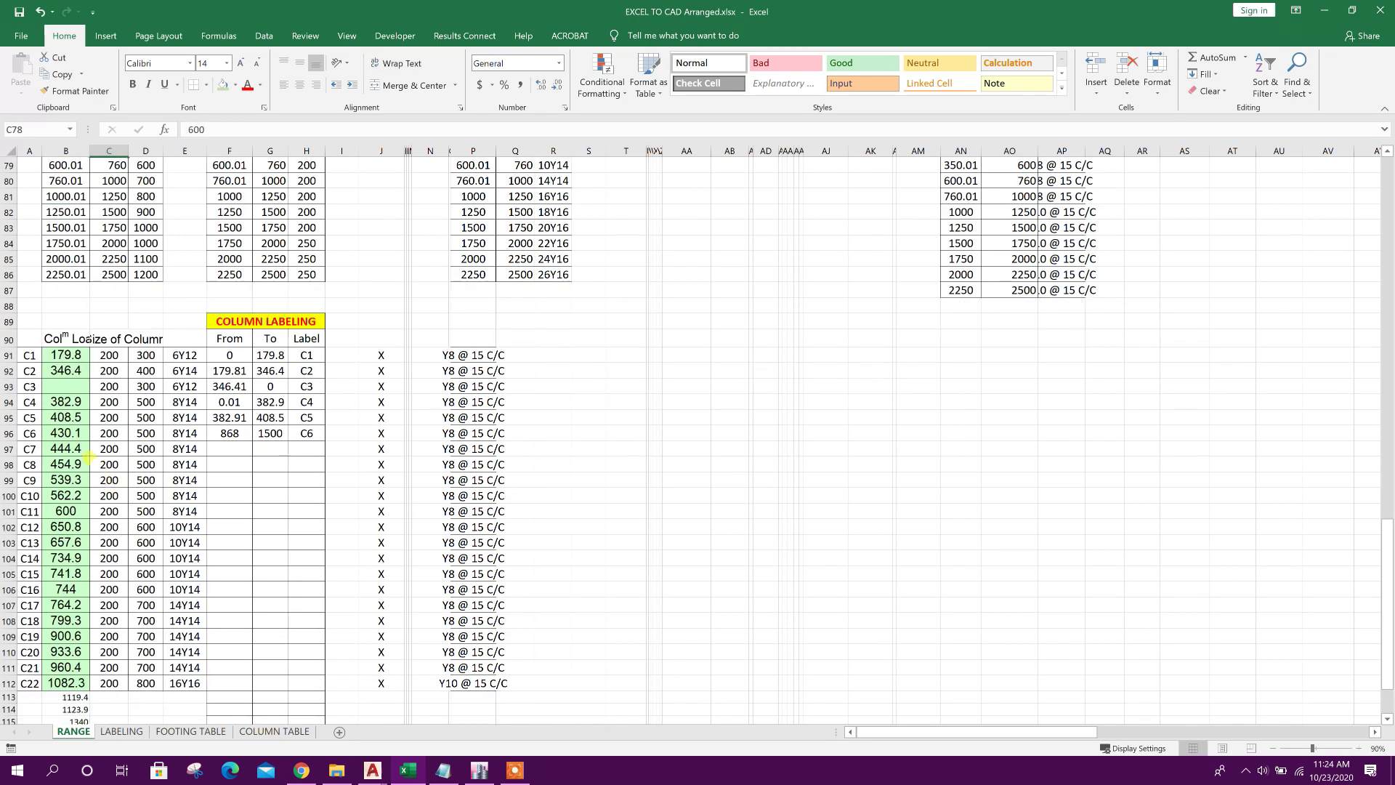
{"action": "left_click_drag", "start_coordinate": [70, 402], "coordinate": [73, 498]}
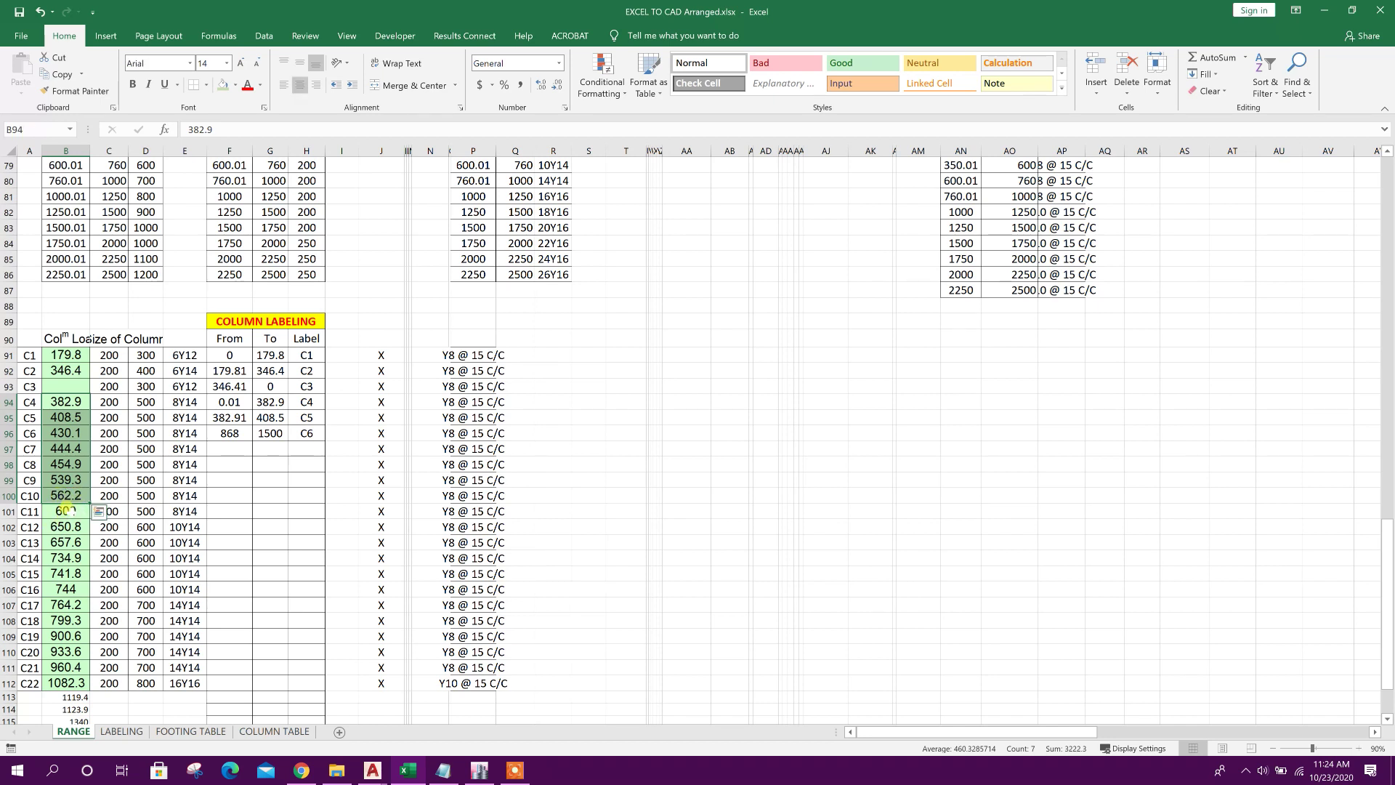
{"action": "left_click", "coordinate": [67, 511]}
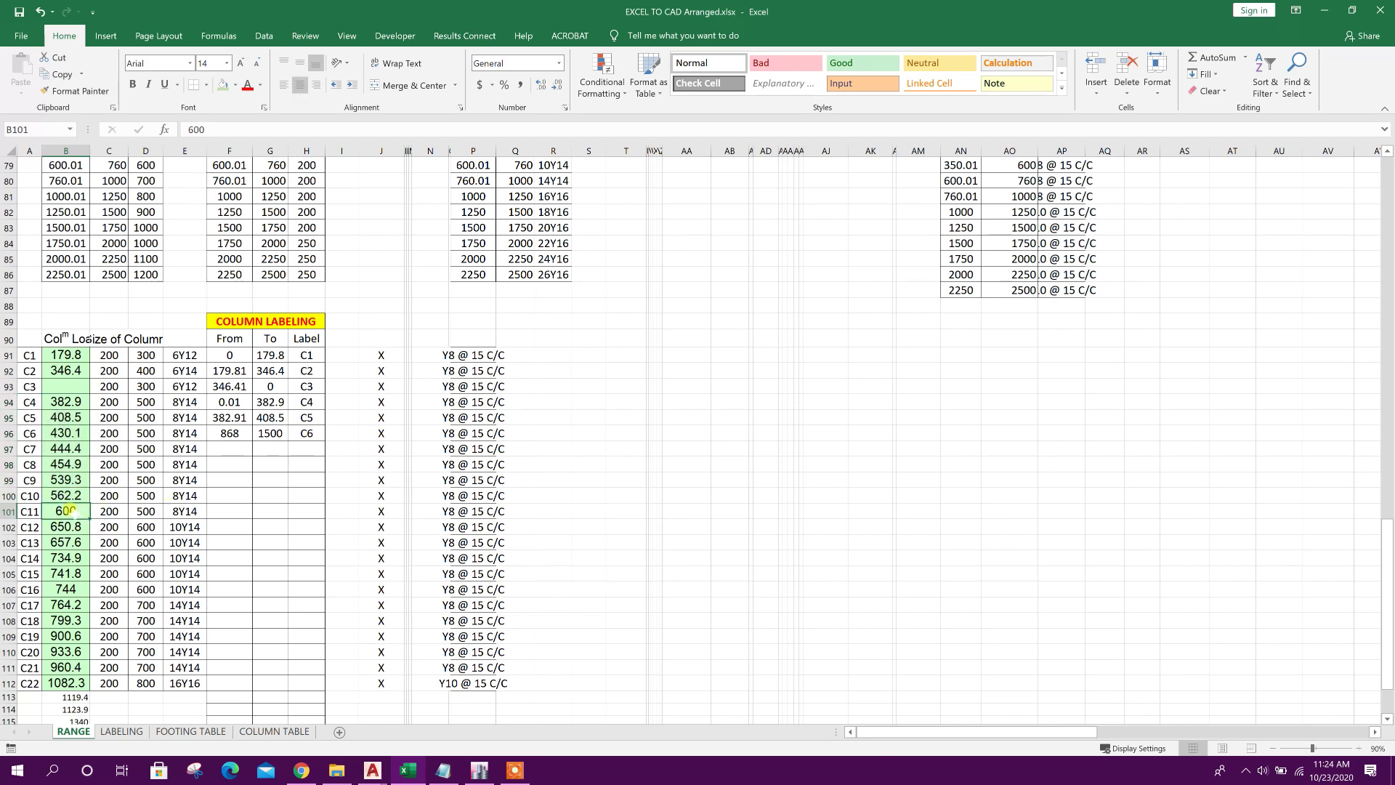
{"action": "key", "text": "ctrl+c"}
{"action": "left_click", "coordinate": [72, 385]}
{"action": "key", "text": "ctrl+v"}
{"action": "left_click_drag", "start_coordinate": [72, 402], "coordinate": [75, 503]}
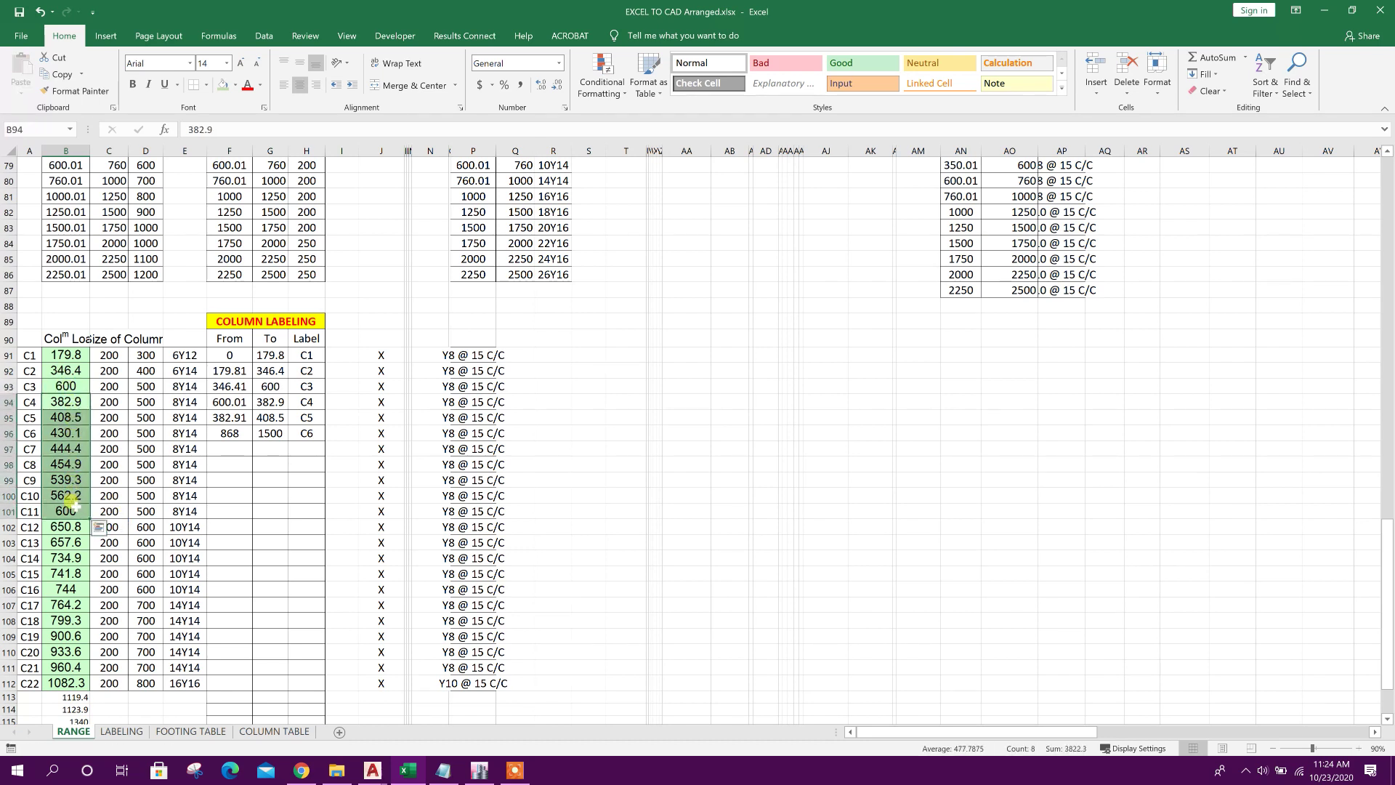
{"action": "key", "text": "Delete"}
Copy the 744 load from B106 into B94 for column C4, and clear the loads in B102:B106.
{"action": "scroll", "coordinate": [93, 476], "scroll_direction": "down", "scroll_amount": 2}
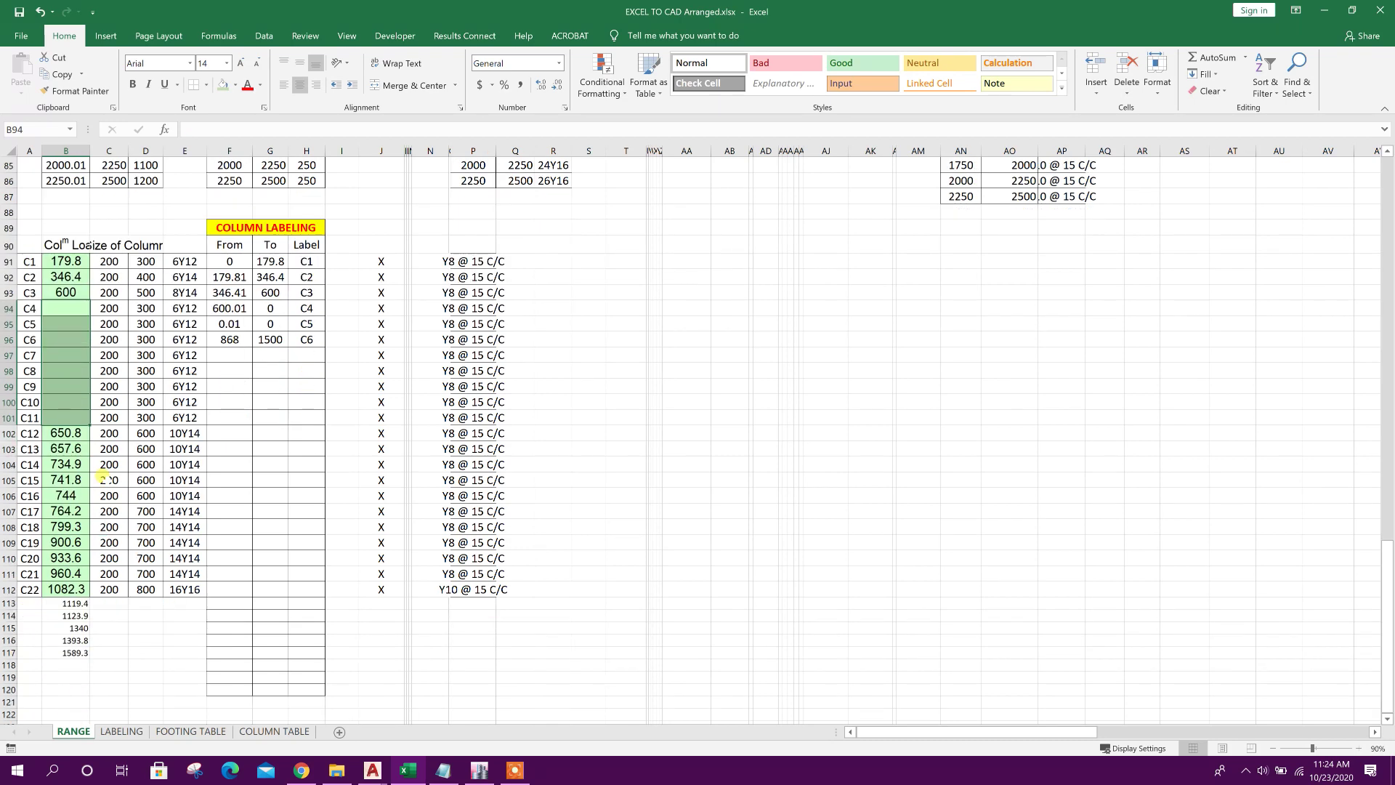
{"action": "left_click", "coordinate": [65, 433]}
{"action": "scroll", "coordinate": [73, 433], "scroll_direction": "up", "scroll_amount": 3}
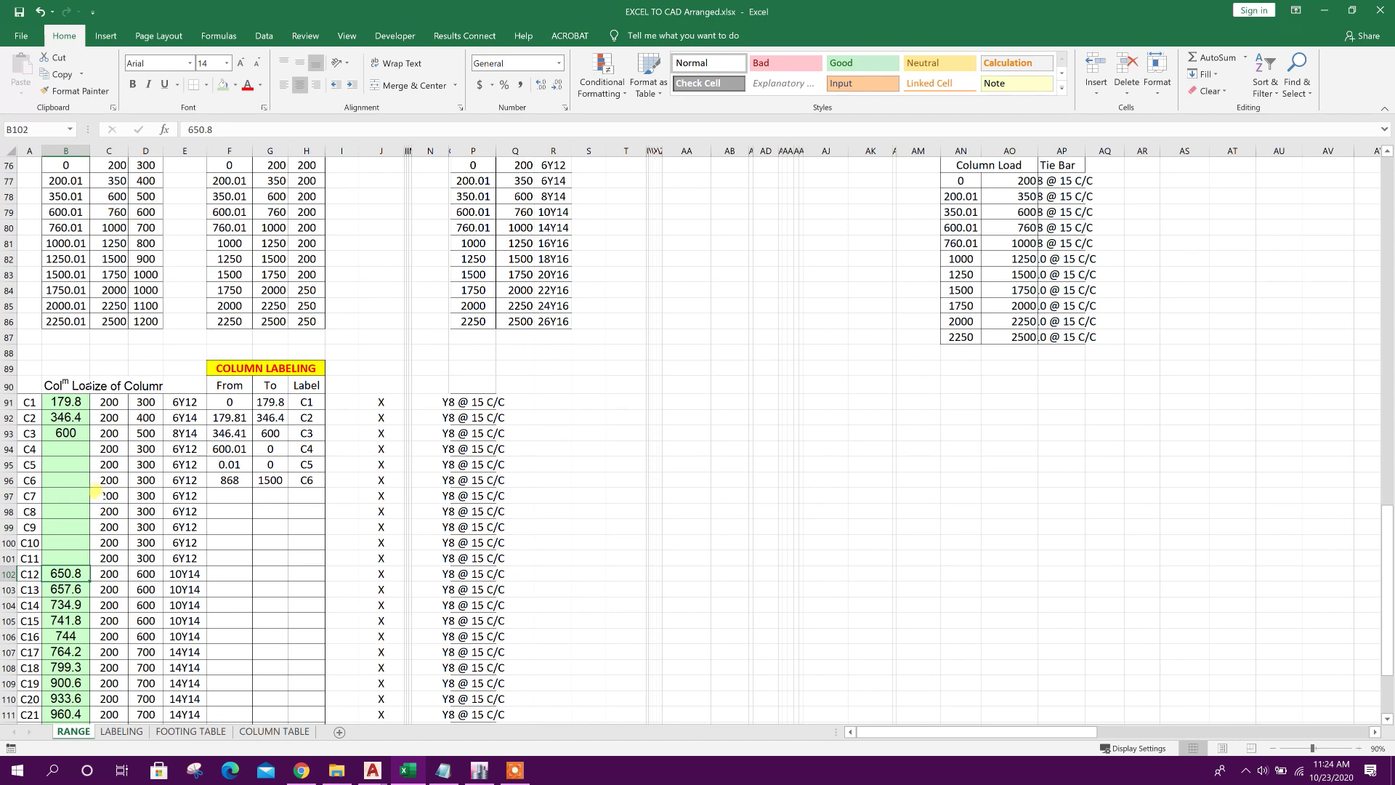
{"action": "scroll", "coordinate": [95, 494], "scroll_direction": "down", "scroll_amount": 2}
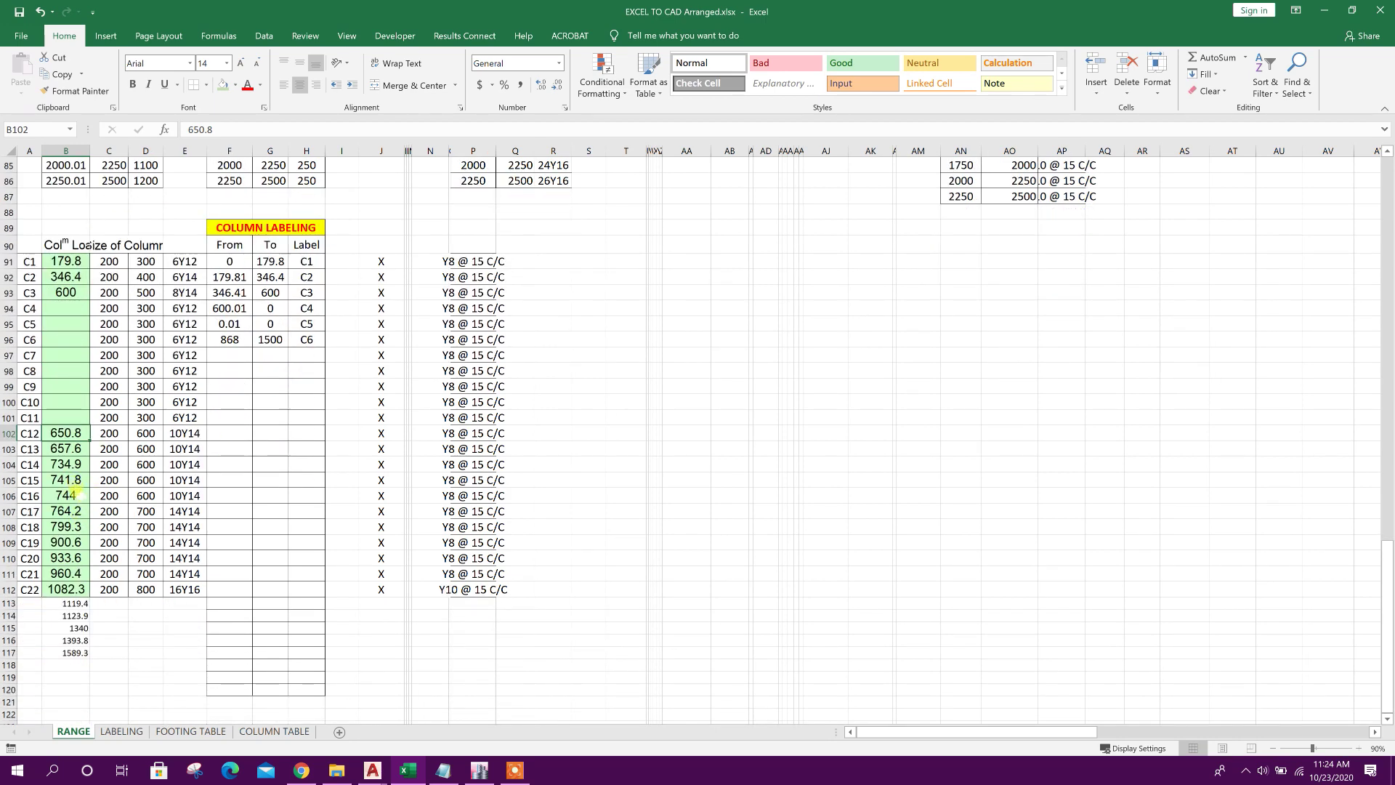
{"action": "left_click", "coordinate": [80, 492]}
{"action": "left_click", "coordinate": [69, 434]}
{"action": "left_click_drag", "start_coordinate": [69, 433], "coordinate": [72, 496]}
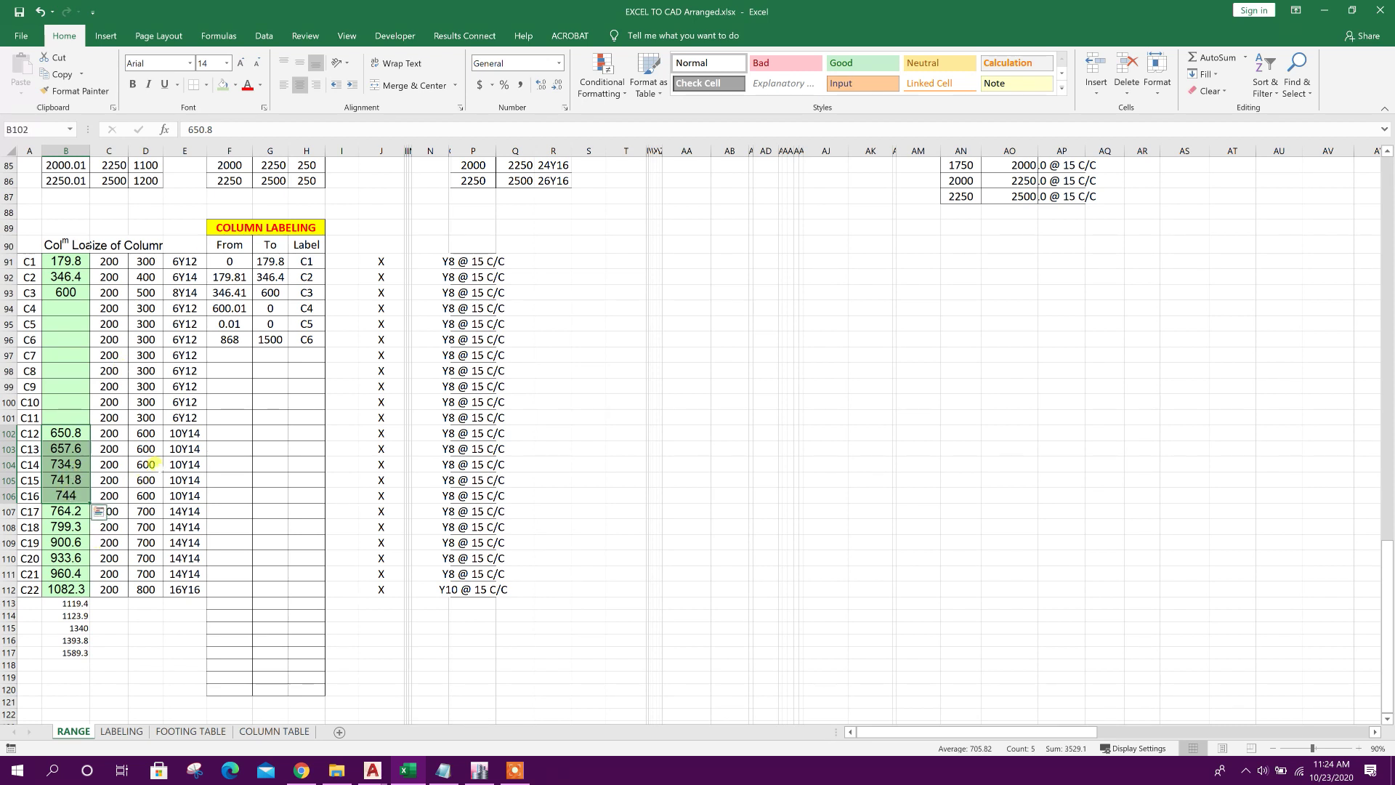
{"action": "left_click", "coordinate": [86, 493]}
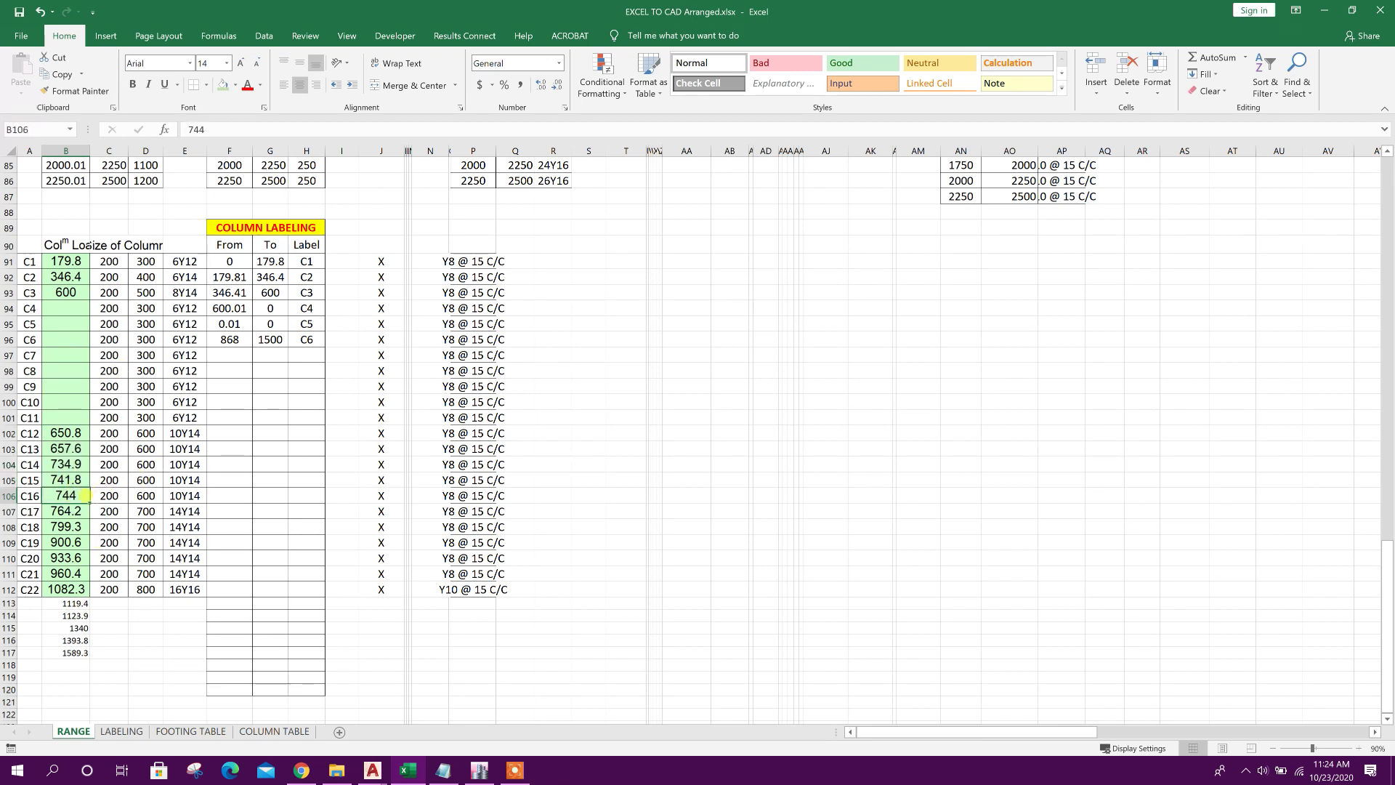
{"action": "key", "text": "ctrl+c"}
{"action": "left_click", "coordinate": [73, 310]}
{"action": "key", "text": "ctrl+v"}
{"action": "key", "text": "Escape"}
{"action": "left_click_drag", "start_coordinate": [69, 434], "coordinate": [72, 494]}
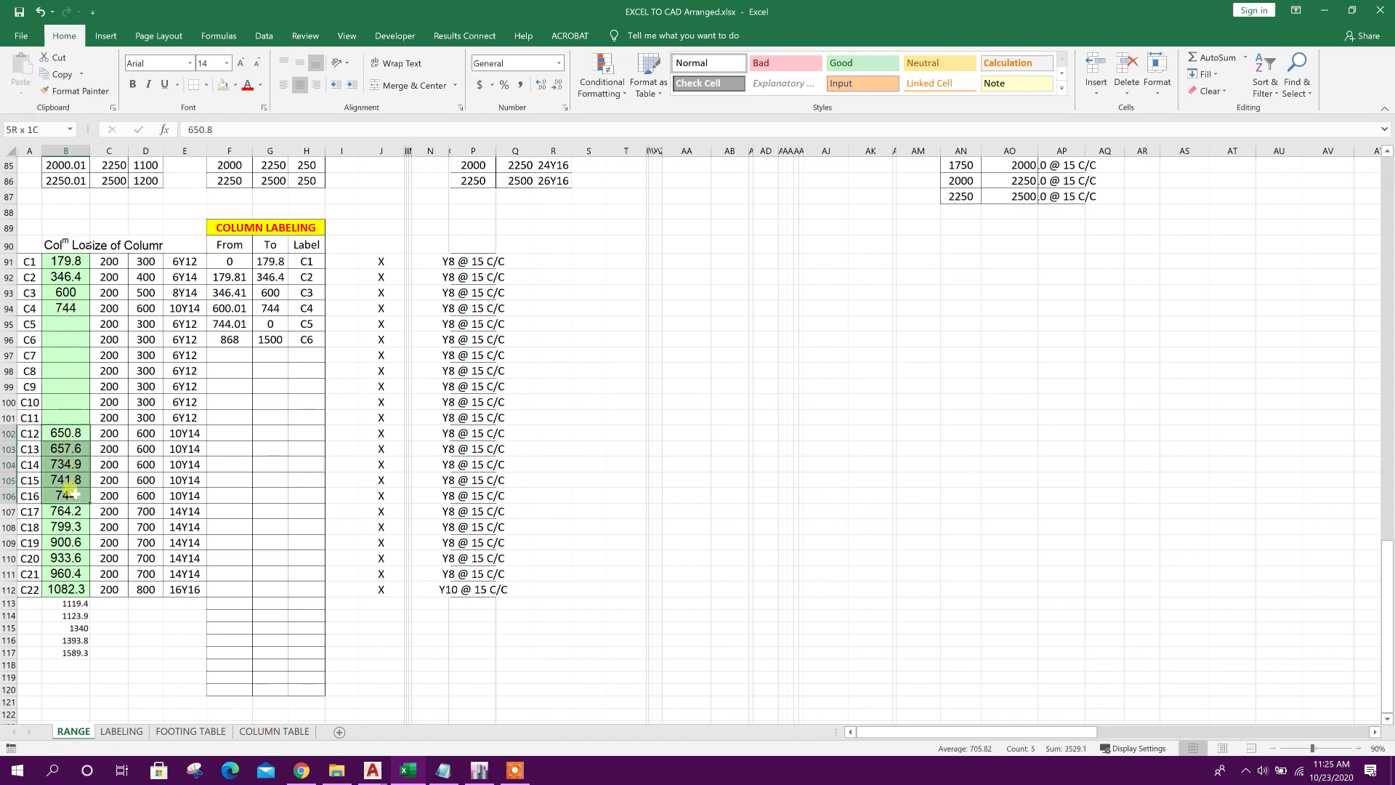
{"action": "key", "text": "Delete"}
Copy the 960.4 load from B111 into B95 for column C5, and clear the loads in B107:B111.
{"action": "scroll", "coordinate": [80, 488], "scroll_direction": "down", "scroll_amount": 3}
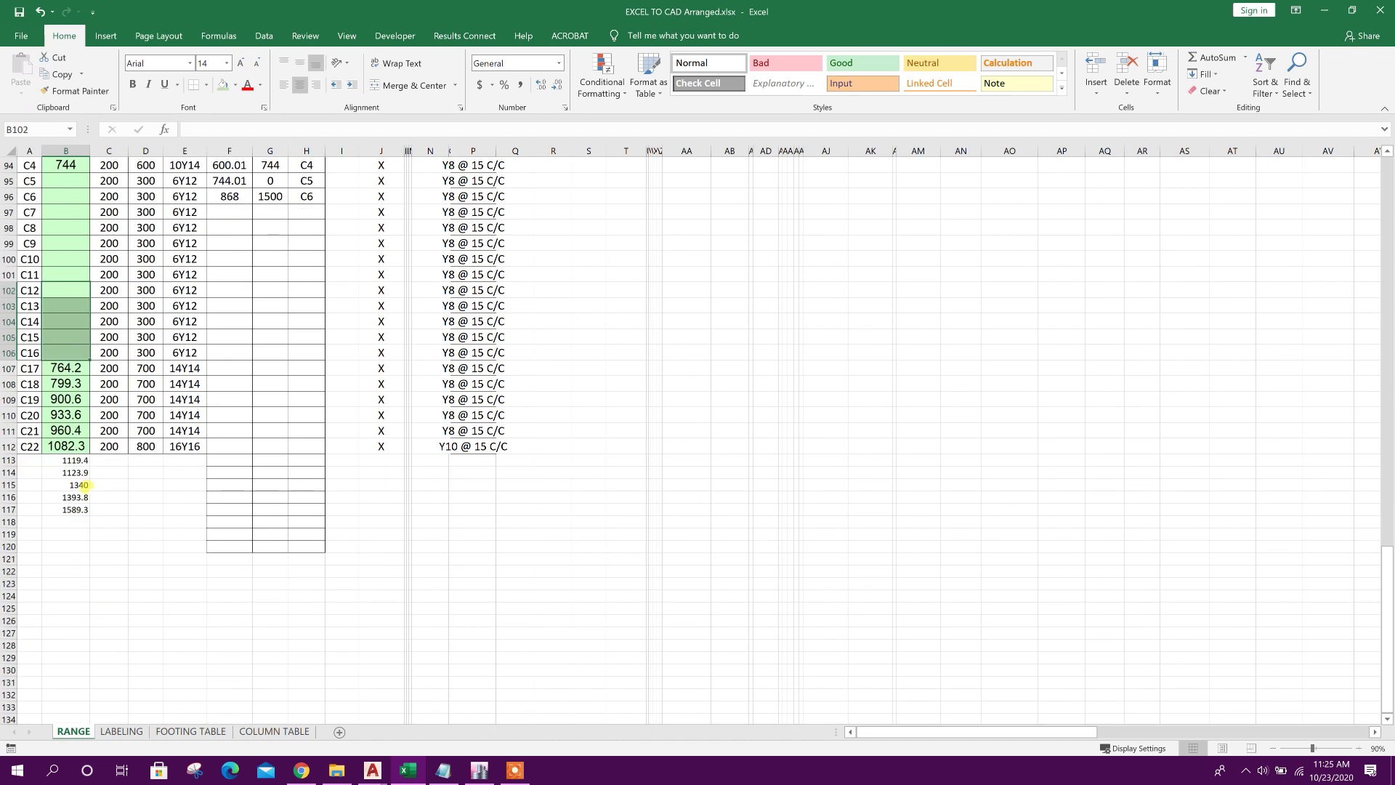
{"action": "scroll", "coordinate": [80, 484], "scroll_direction": "up", "scroll_amount": 5}
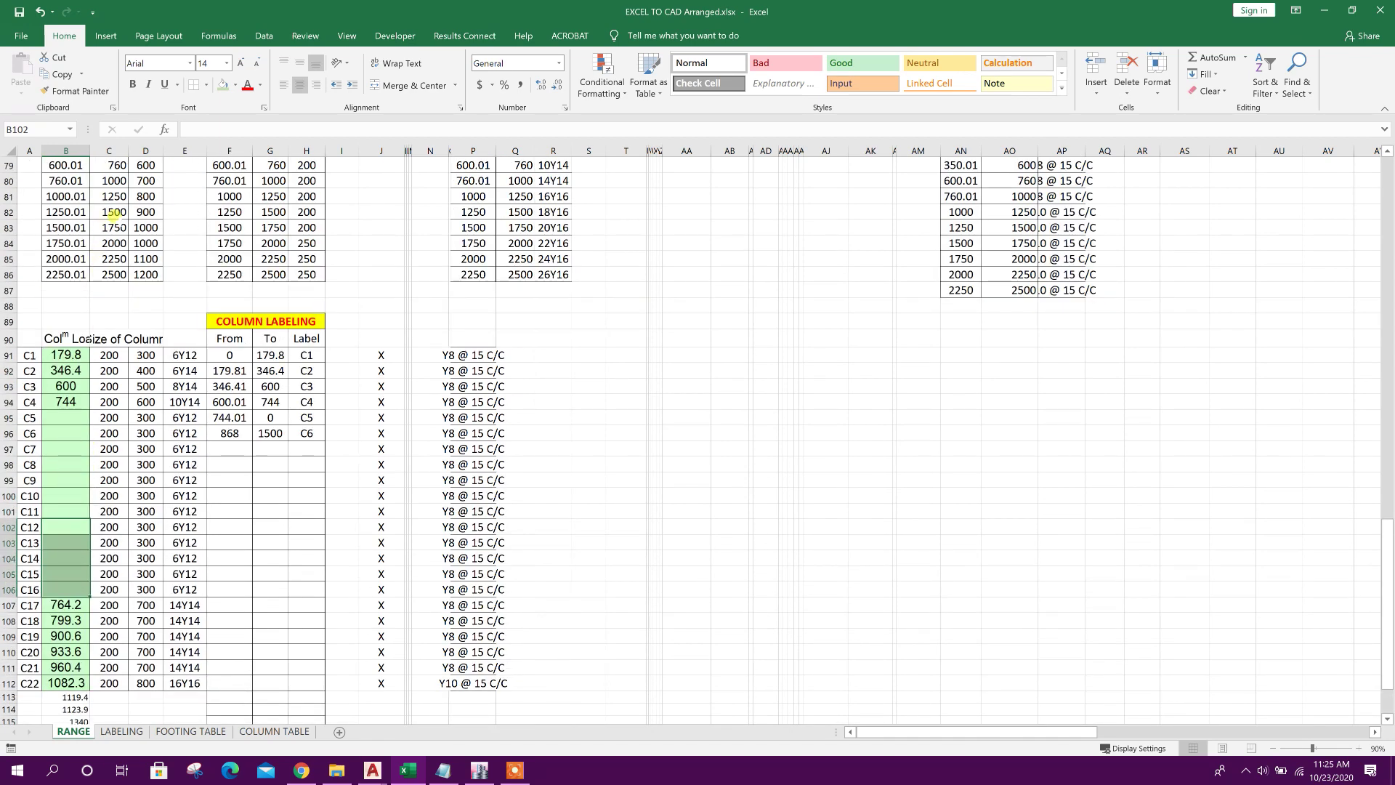
{"action": "left_click", "coordinate": [109, 180]}
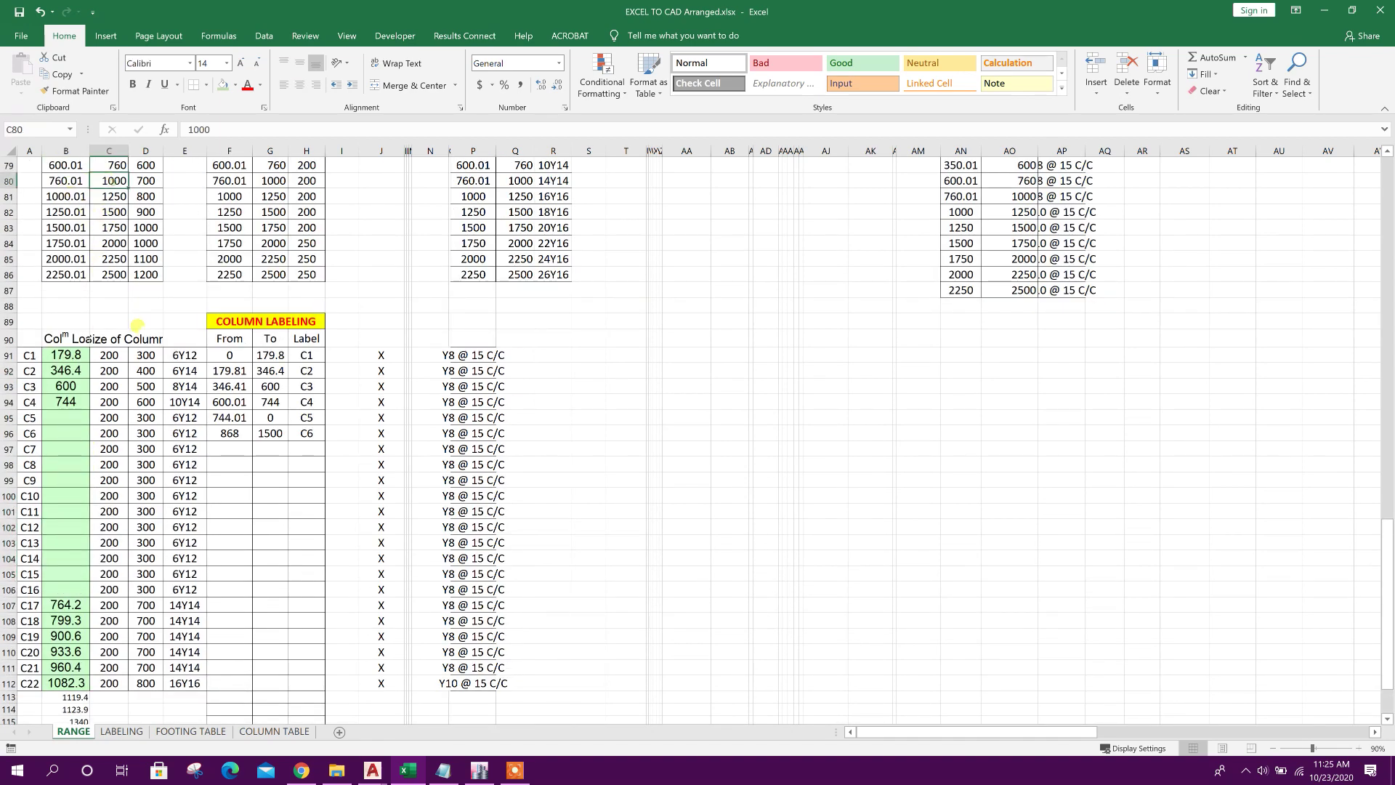
{"action": "scroll", "coordinate": [145, 438], "scroll_direction": "down", "scroll_amount": 2}
{"action": "scroll", "coordinate": [145, 438], "scroll_direction": "down", "scroll_amount": 2}
{"action": "left_click", "coordinate": [86, 477]}
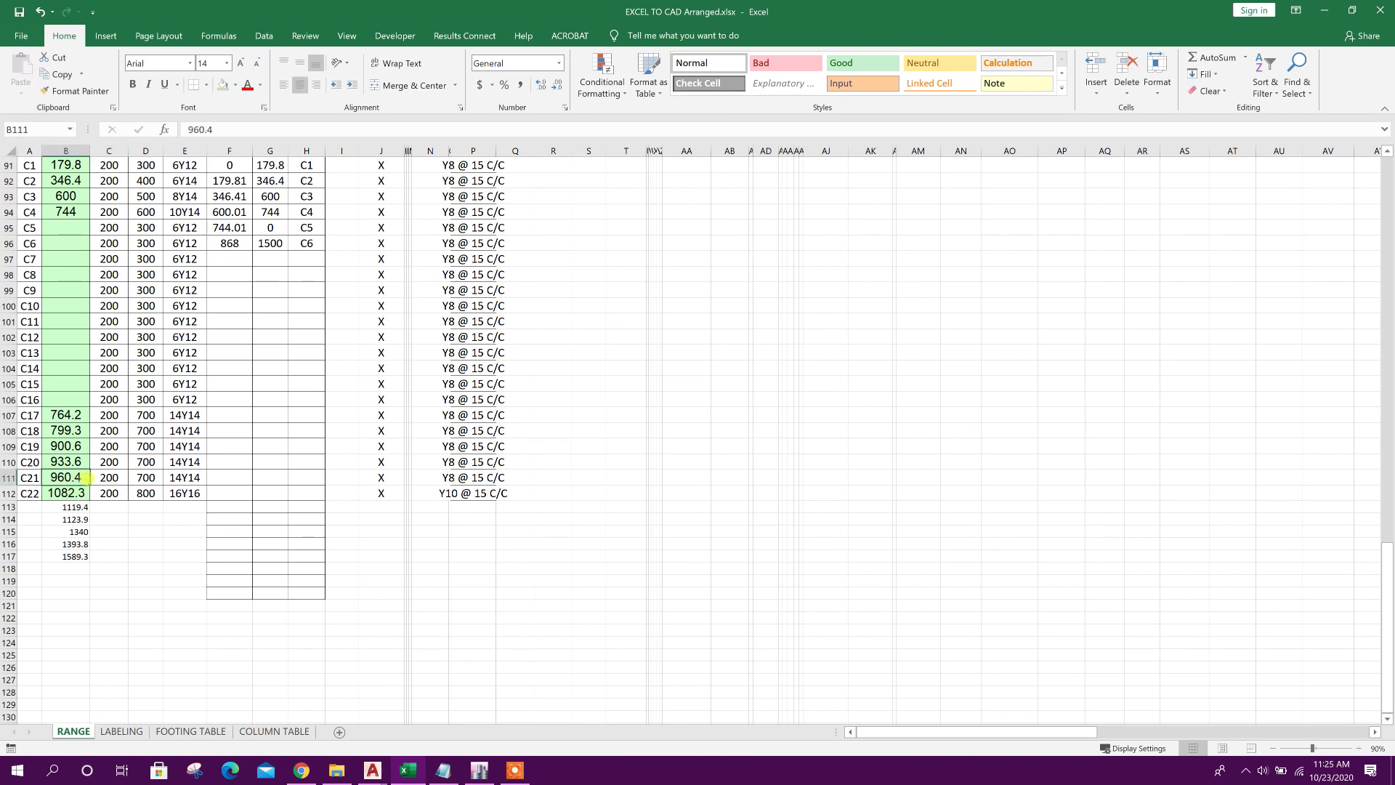
{"action": "key", "text": "ctrl+c"}
{"action": "left_click", "coordinate": [65, 227]}
{"action": "key", "text": "ctrl+v"}
{"action": "key", "text": "Escape"}
{"action": "left_click_drag", "start_coordinate": [69, 416], "coordinate": [76, 478]}
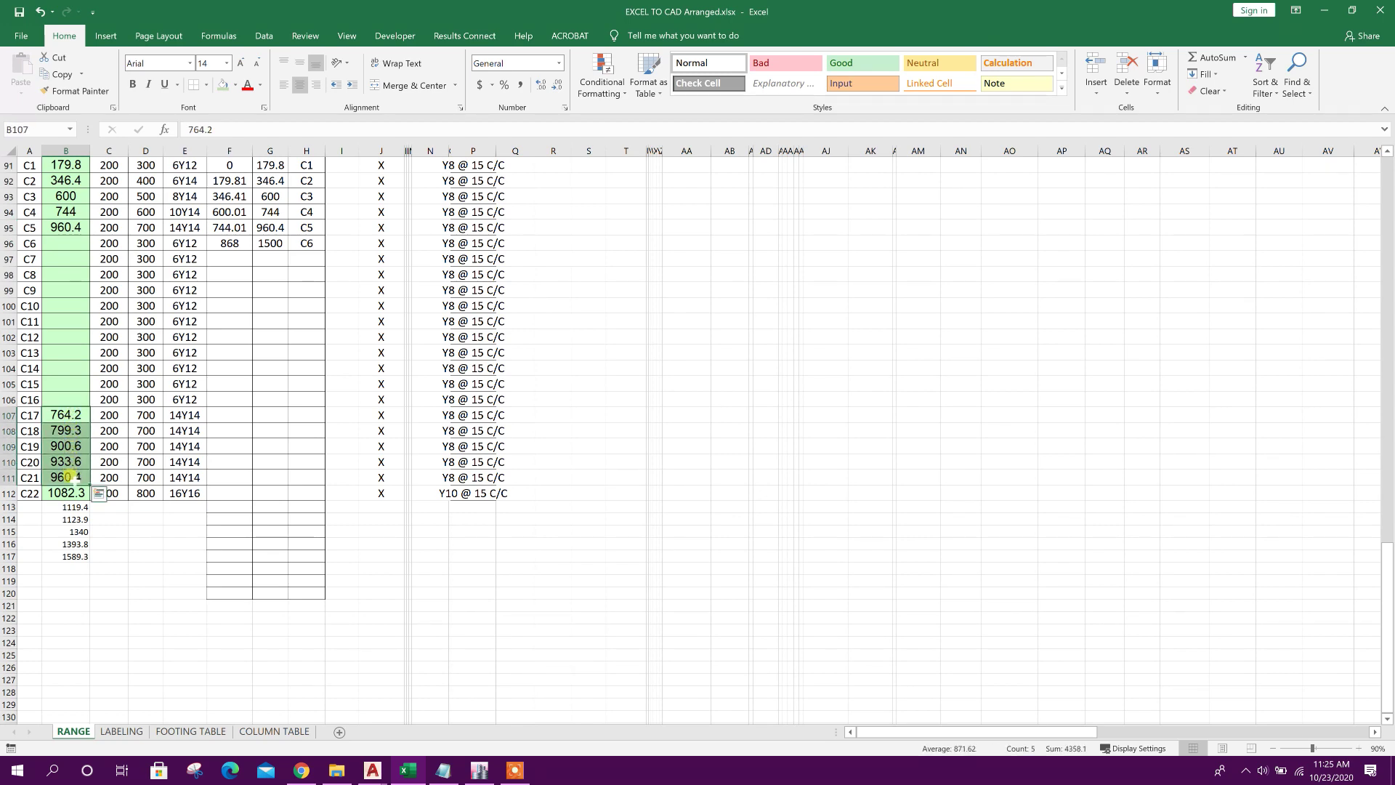
{"action": "key", "text": "Delete"}
Copy the 1123.9 load from B114 into B96 as a value only for column C6, and clear B112:B114.
{"action": "scroll", "coordinate": [76, 478], "scroll_direction": "down", "scroll_amount": 1}
{"action": "left_click", "coordinate": [69, 446]}
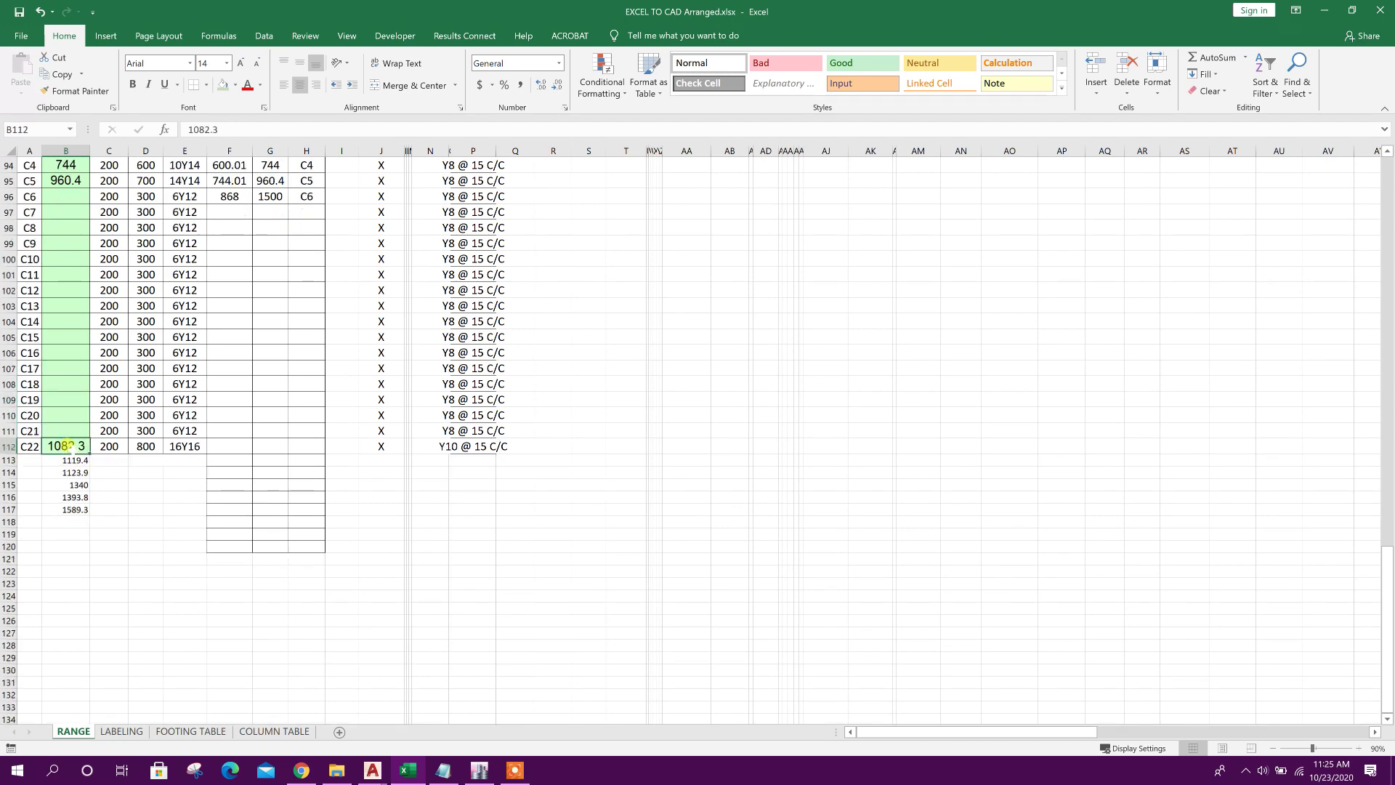
{"action": "scroll", "coordinate": [80, 482], "scroll_direction": "up", "scroll_amount": 6}
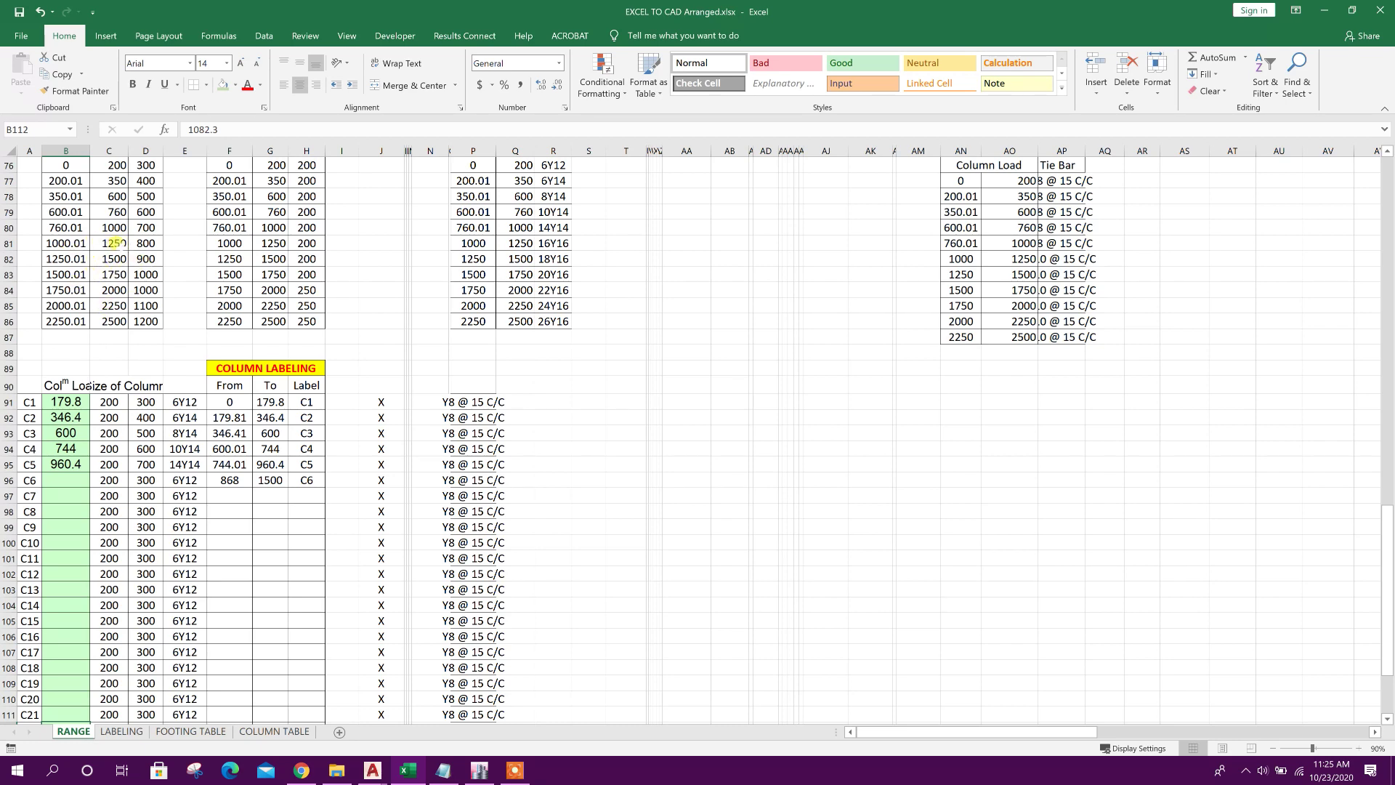
{"action": "scroll", "coordinate": [114, 242], "scroll_direction": "down", "scroll_amount": 7}
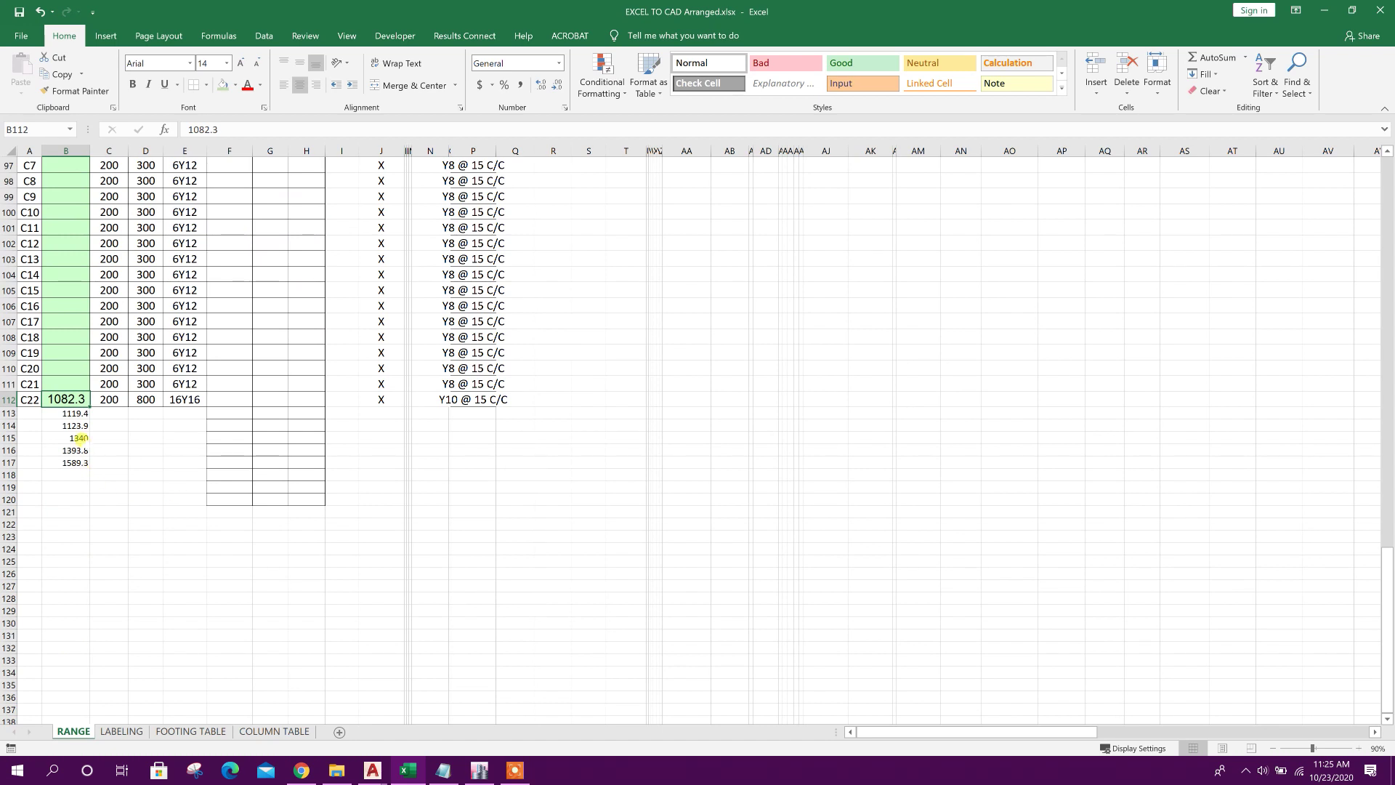
{"action": "left_click", "coordinate": [77, 425]}
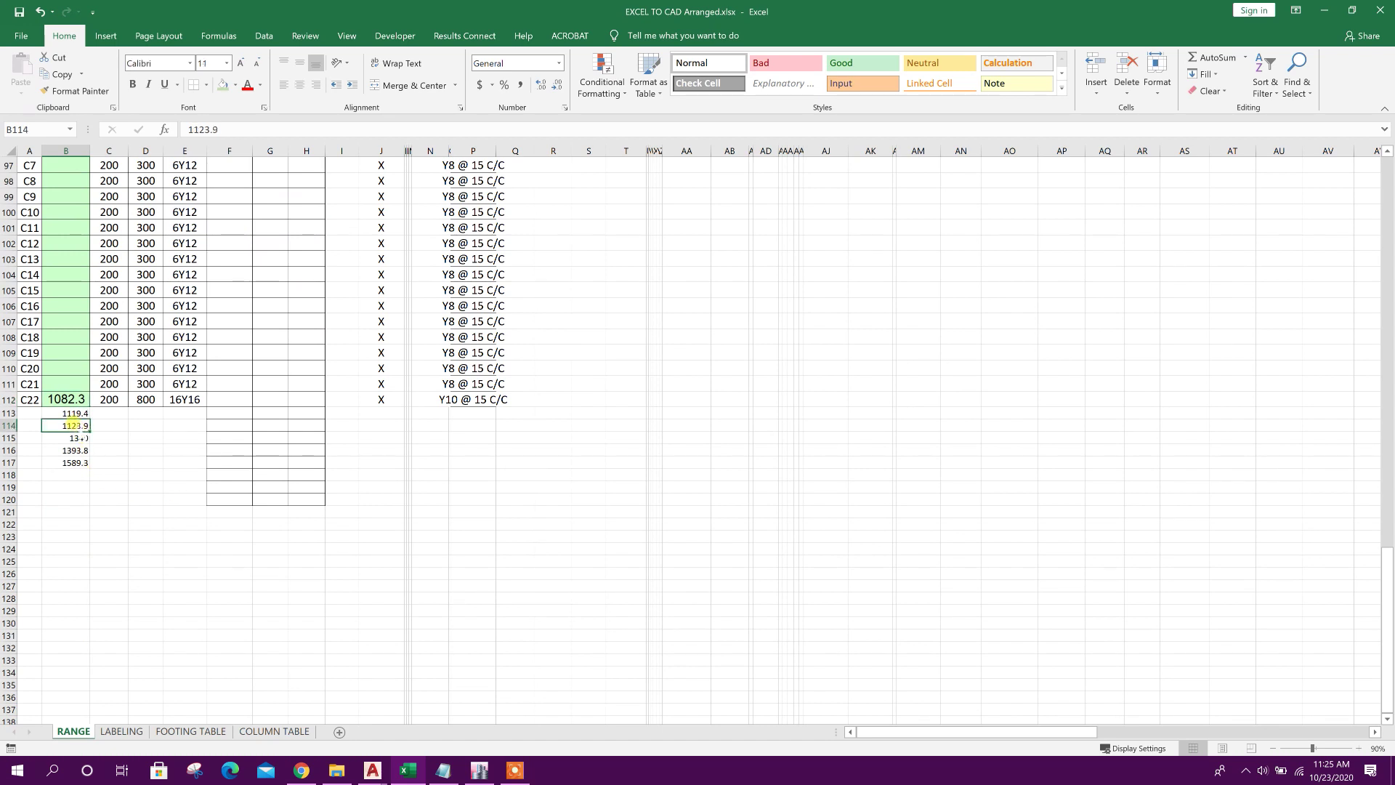
{"action": "key", "text": "ctrl+c"}
{"action": "scroll", "coordinate": [130, 440], "scroll_direction": "up", "scroll_amount": 2}
{"action": "left_click", "coordinate": [73, 240]}
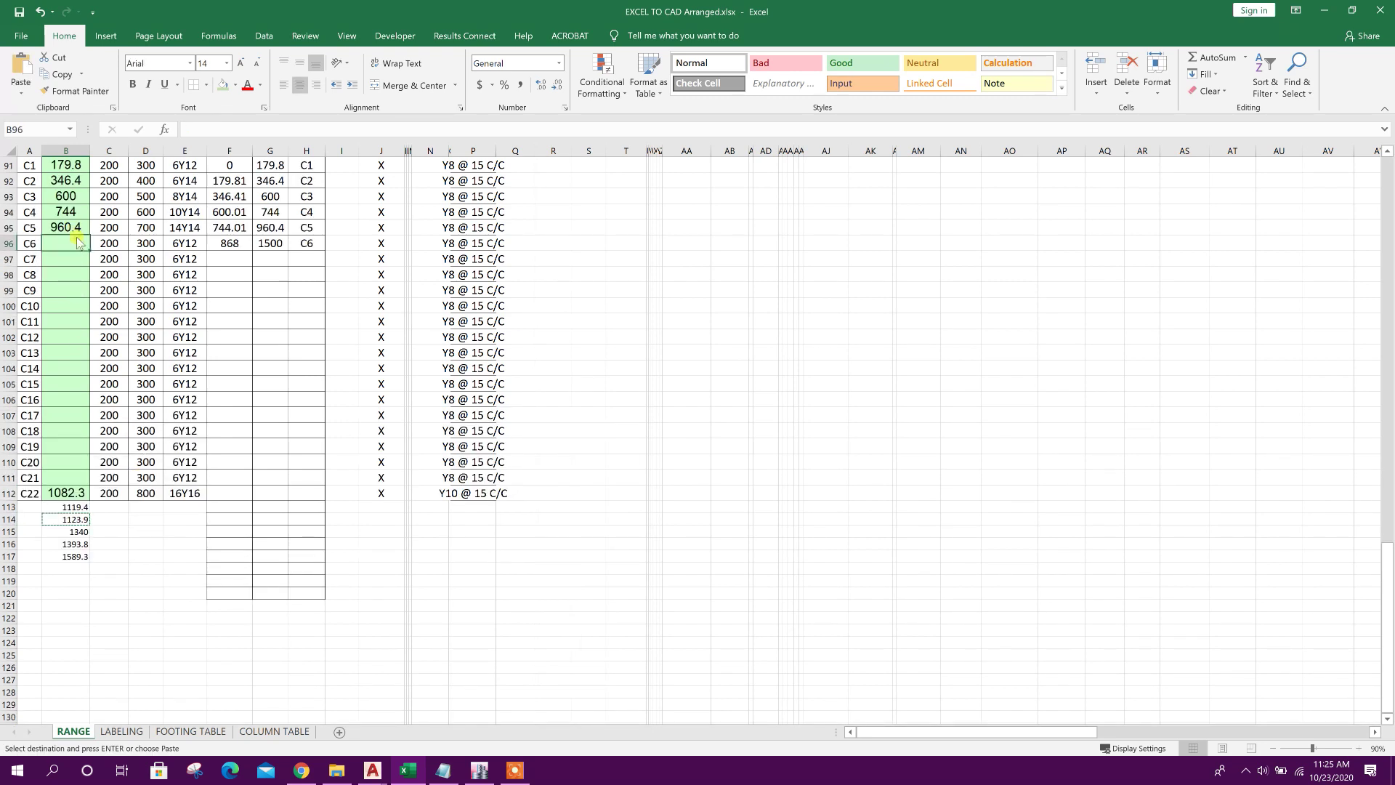
{"action": "right_click", "coordinate": [76, 242]}
{"action": "left_click", "coordinate": [136, 310]}
{"action": "key", "text": "Escape"}
{"action": "left_click_drag", "start_coordinate": [68, 492], "coordinate": [73, 520]}
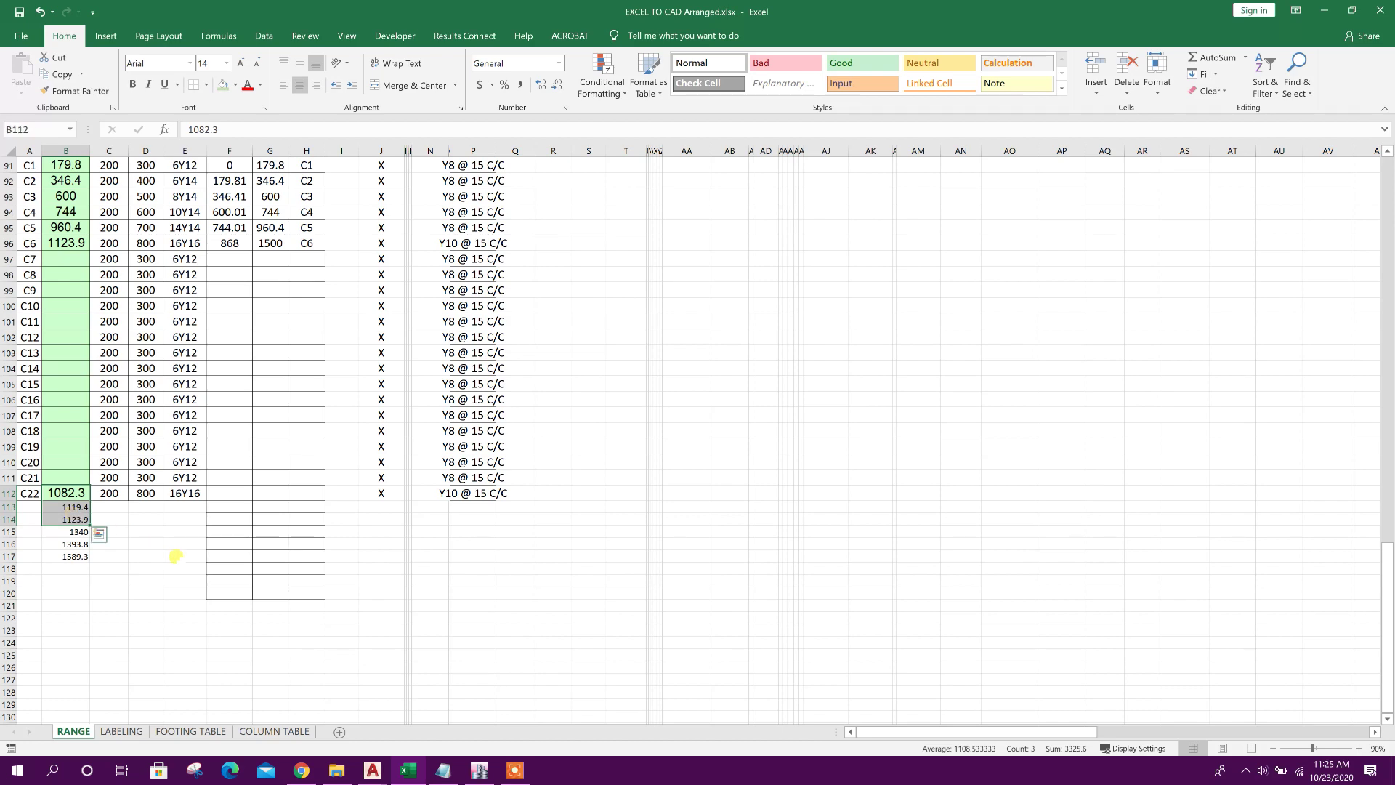
{"action": "key", "text": "Delete"}
Copy the 1393.8 load from B116 into B97 as a value only for column C7, and clear B115:B116.
{"action": "scroll", "coordinate": [199, 506], "scroll_direction": "up", "scroll_amount": 6}
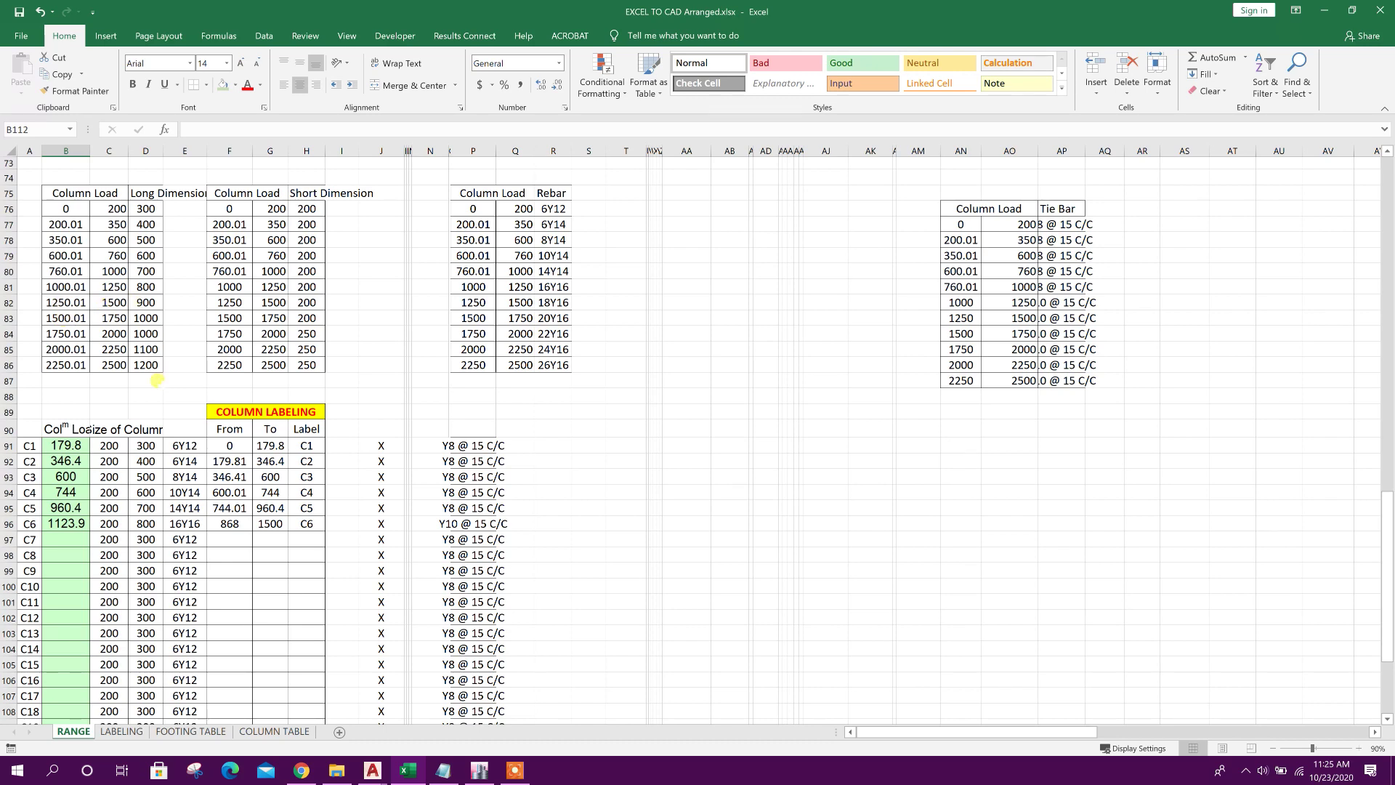
{"action": "scroll", "coordinate": [157, 381], "scroll_direction": "down", "scroll_amount": 8}
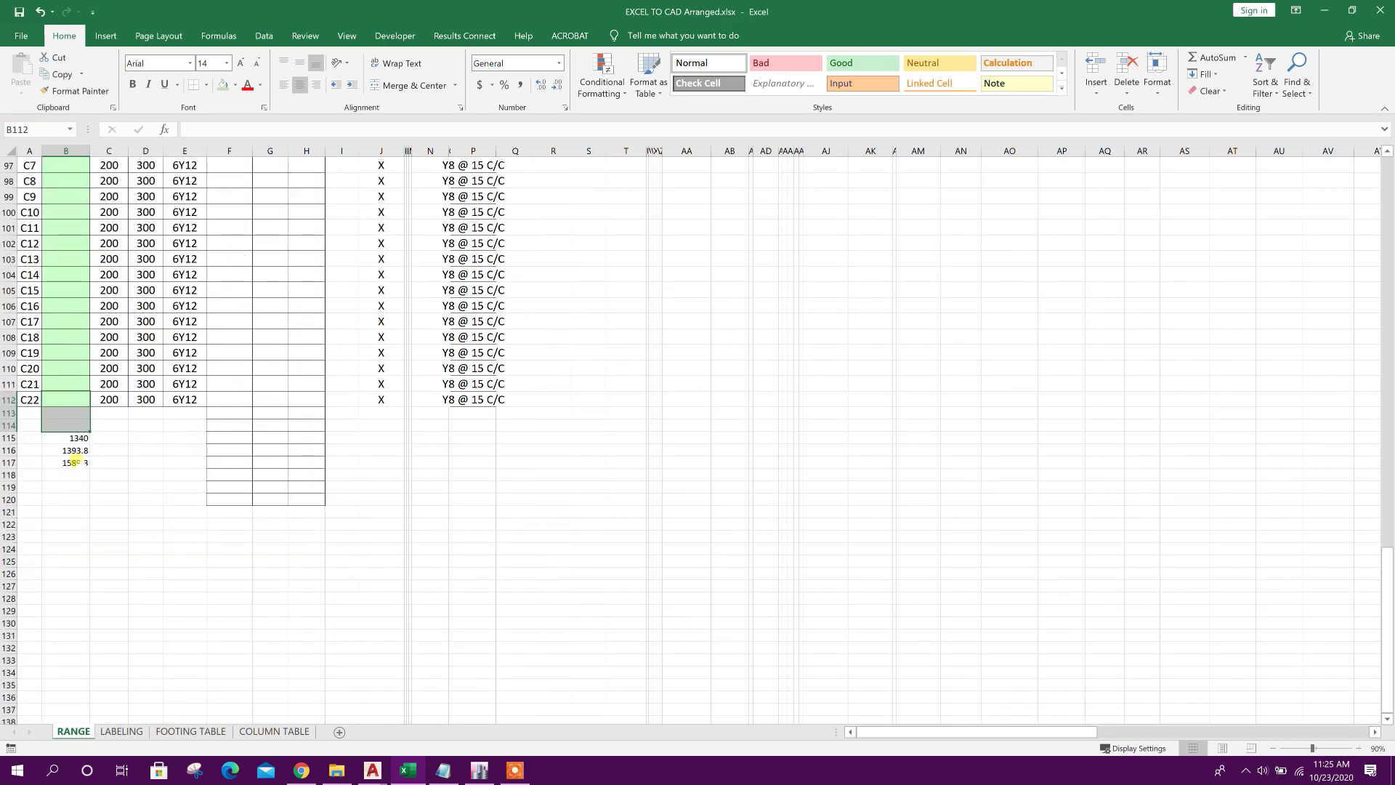
{"action": "left_click_drag", "start_coordinate": [76, 437], "coordinate": [75, 450]}
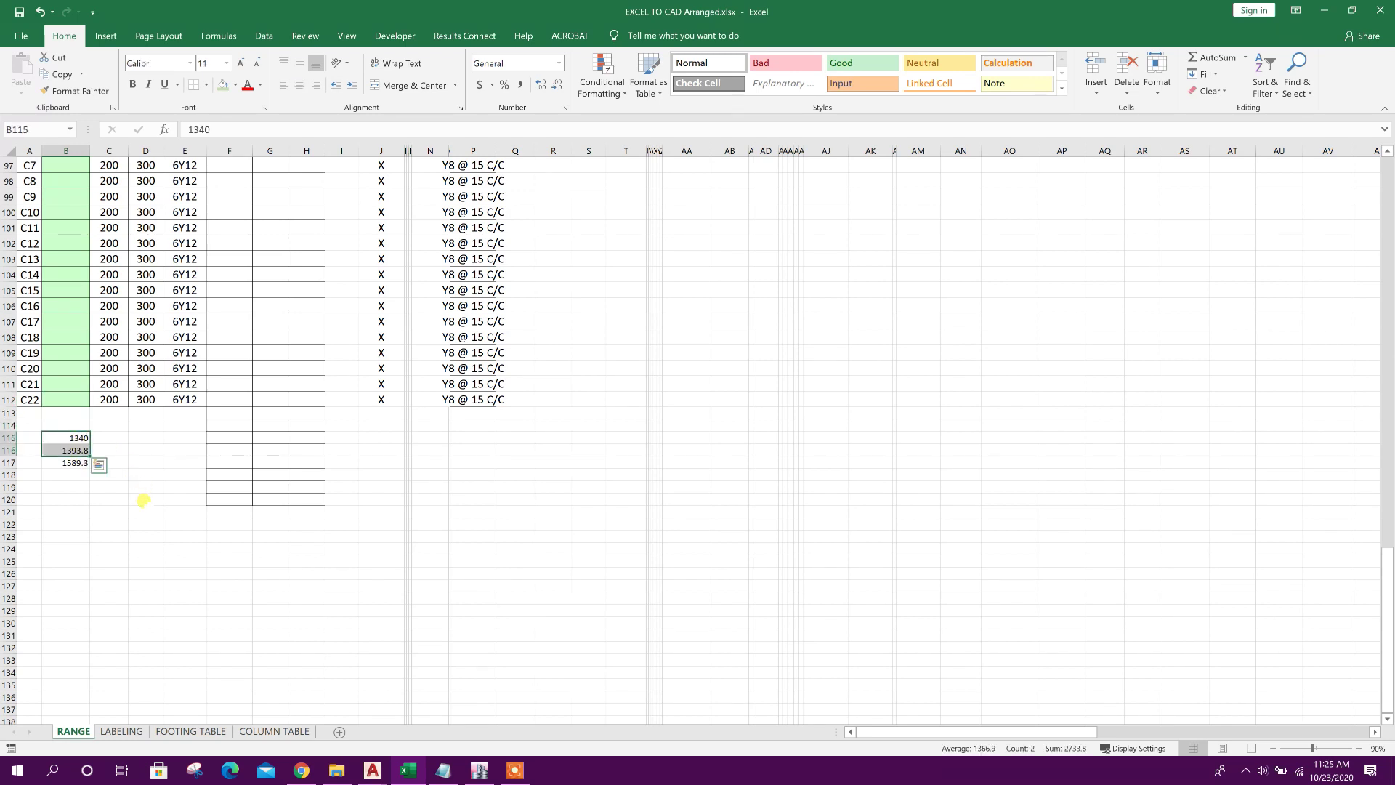
{"action": "left_click", "coordinate": [99, 465]}
{"action": "left_click", "coordinate": [65, 451]}
{"action": "key", "text": "ctrl+c"}
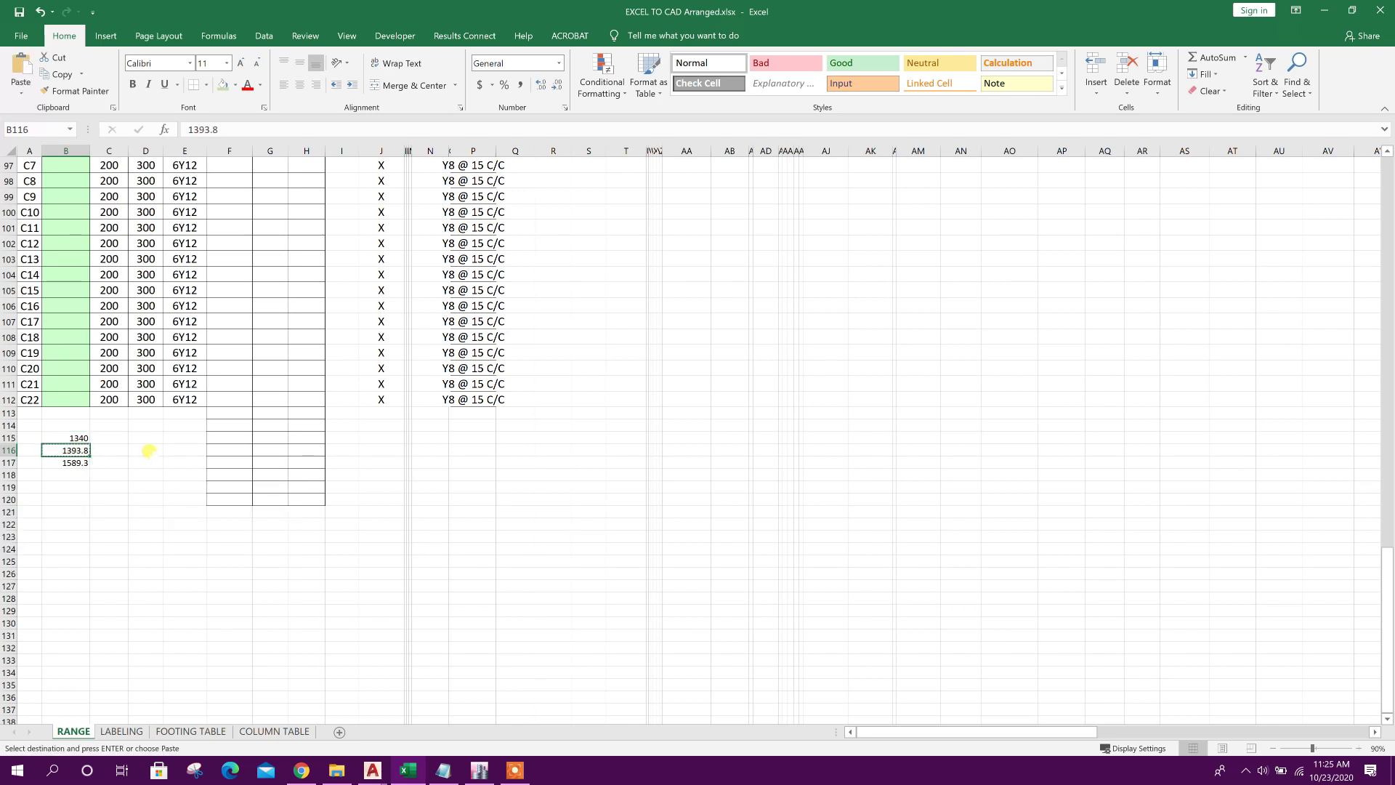
{"action": "scroll", "coordinate": [148, 451], "scroll_direction": "up", "scroll_amount": 3}
{"action": "left_click", "coordinate": [76, 311]}
{"action": "right_click", "coordinate": [81, 311]}
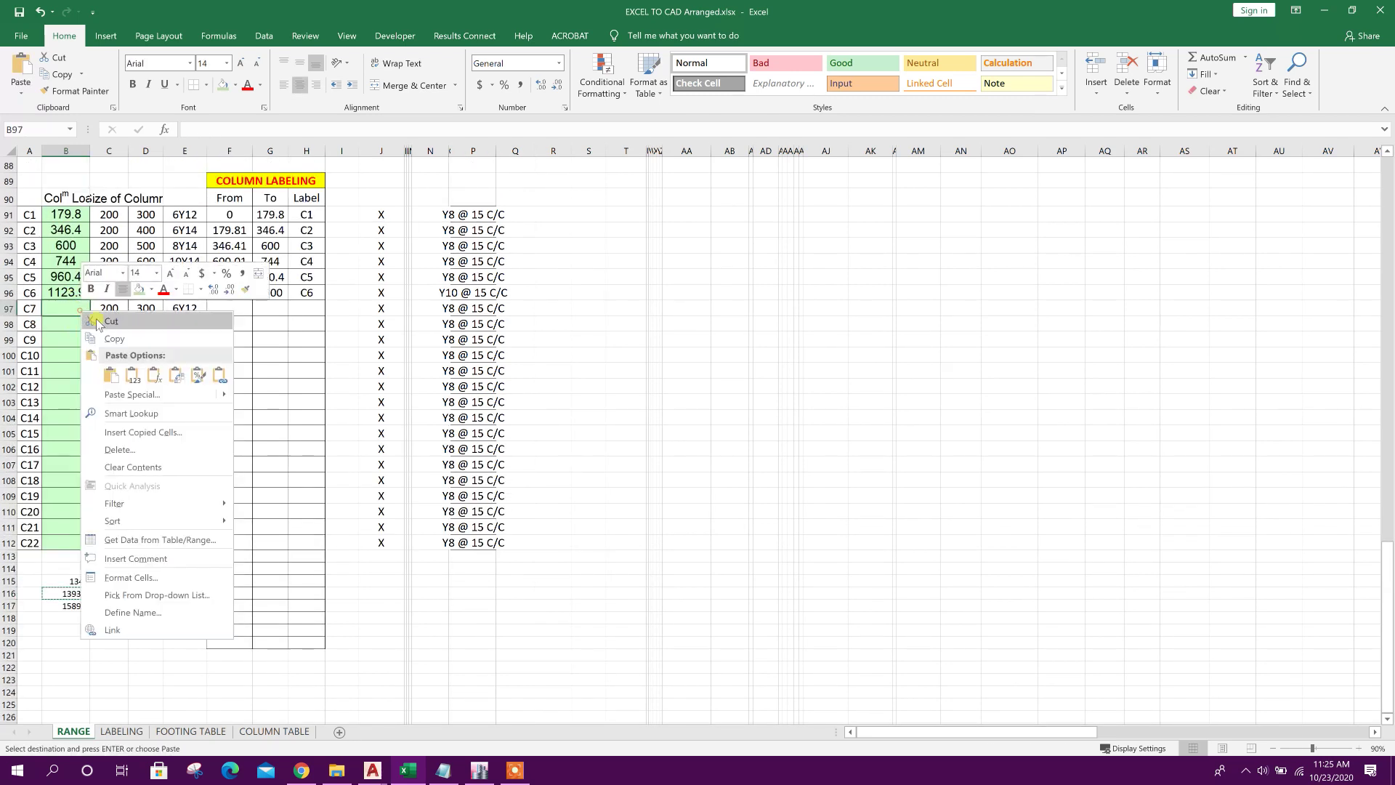
{"action": "left_click", "coordinate": [133, 375]}
{"action": "scroll", "coordinate": [75, 524], "scroll_direction": "down", "scroll_amount": 1}
{"action": "left_click_drag", "start_coordinate": [76, 532], "coordinate": [78, 539]}
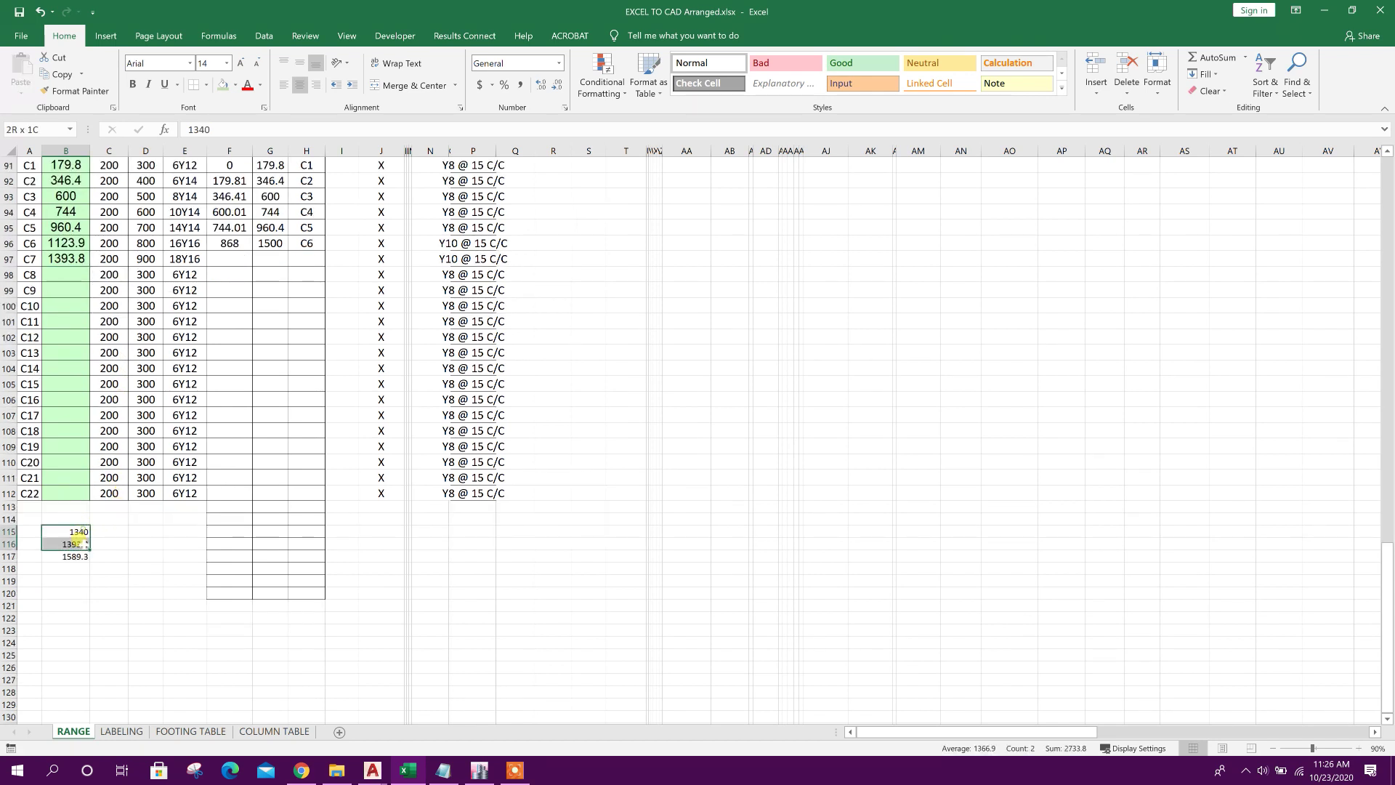
{"action": "key", "text": "Delete"}
Copy the 1589.3 load from B117 into B98 as a value only for column C8, and clear B117.
{"action": "left_click", "coordinate": [72, 556]}
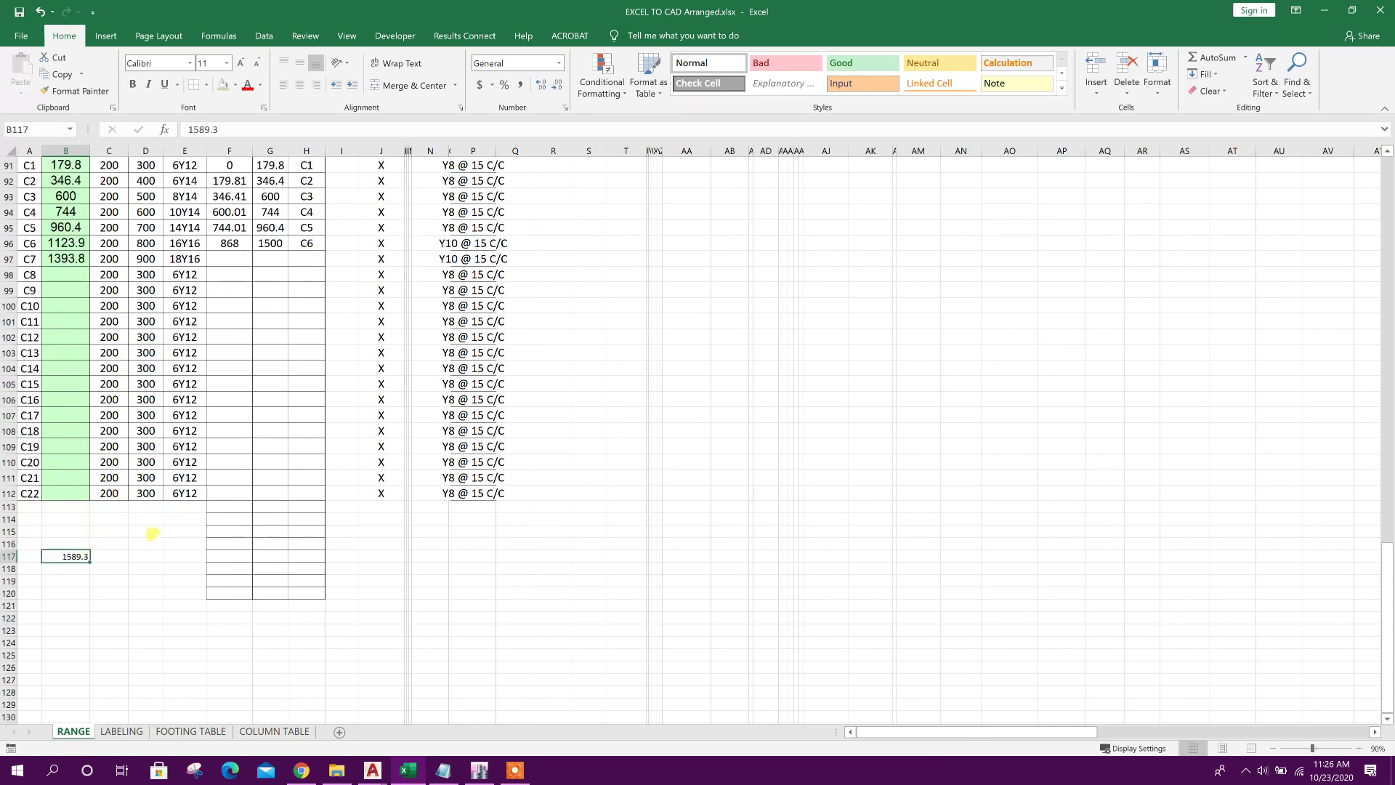
{"action": "key", "text": "ctrl+c"}
{"action": "left_click", "coordinate": [69, 275]}
{"action": "right_click", "coordinate": [69, 276]}
{"action": "left_click", "coordinate": [97, 337]}
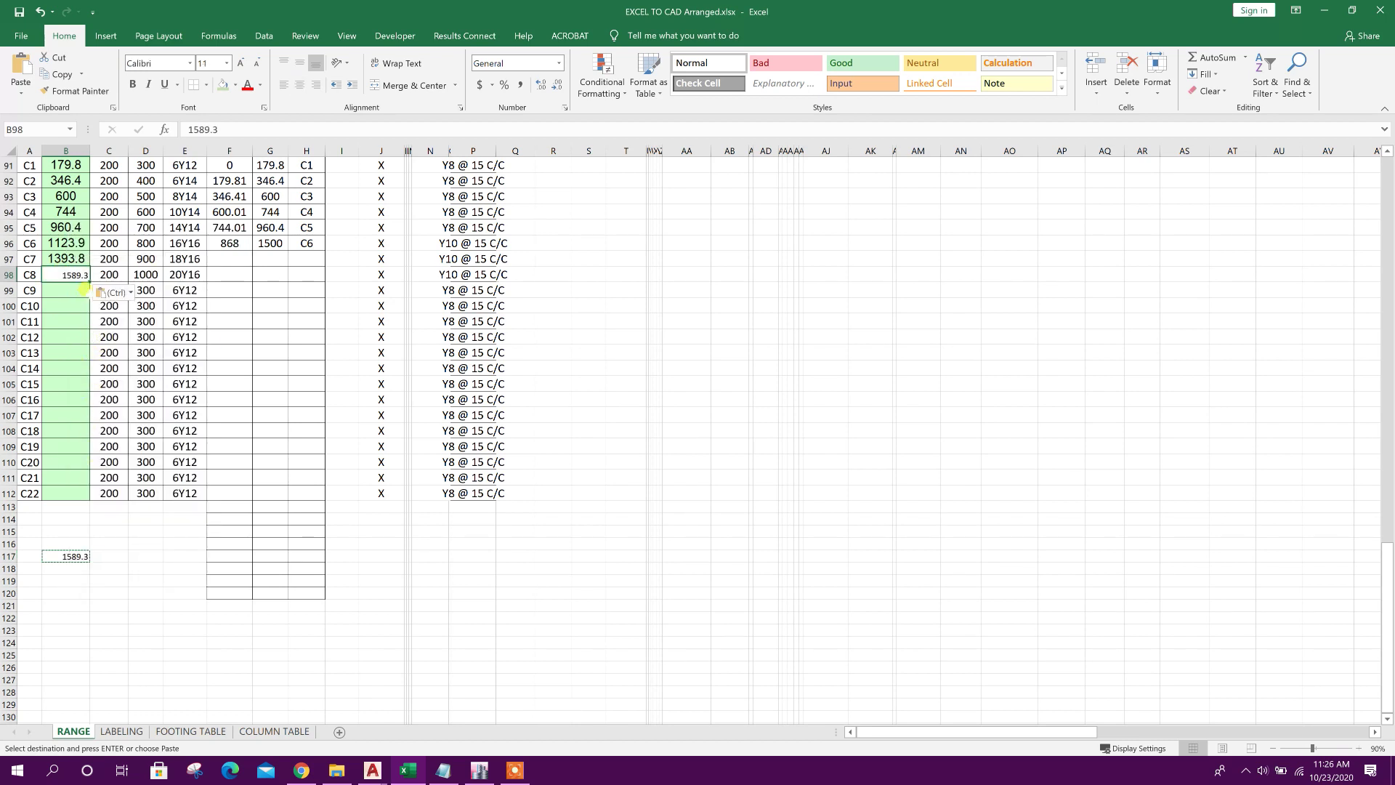
{"action": "left_click", "coordinate": [114, 292]}
{"action": "left_click", "coordinate": [121, 390]}
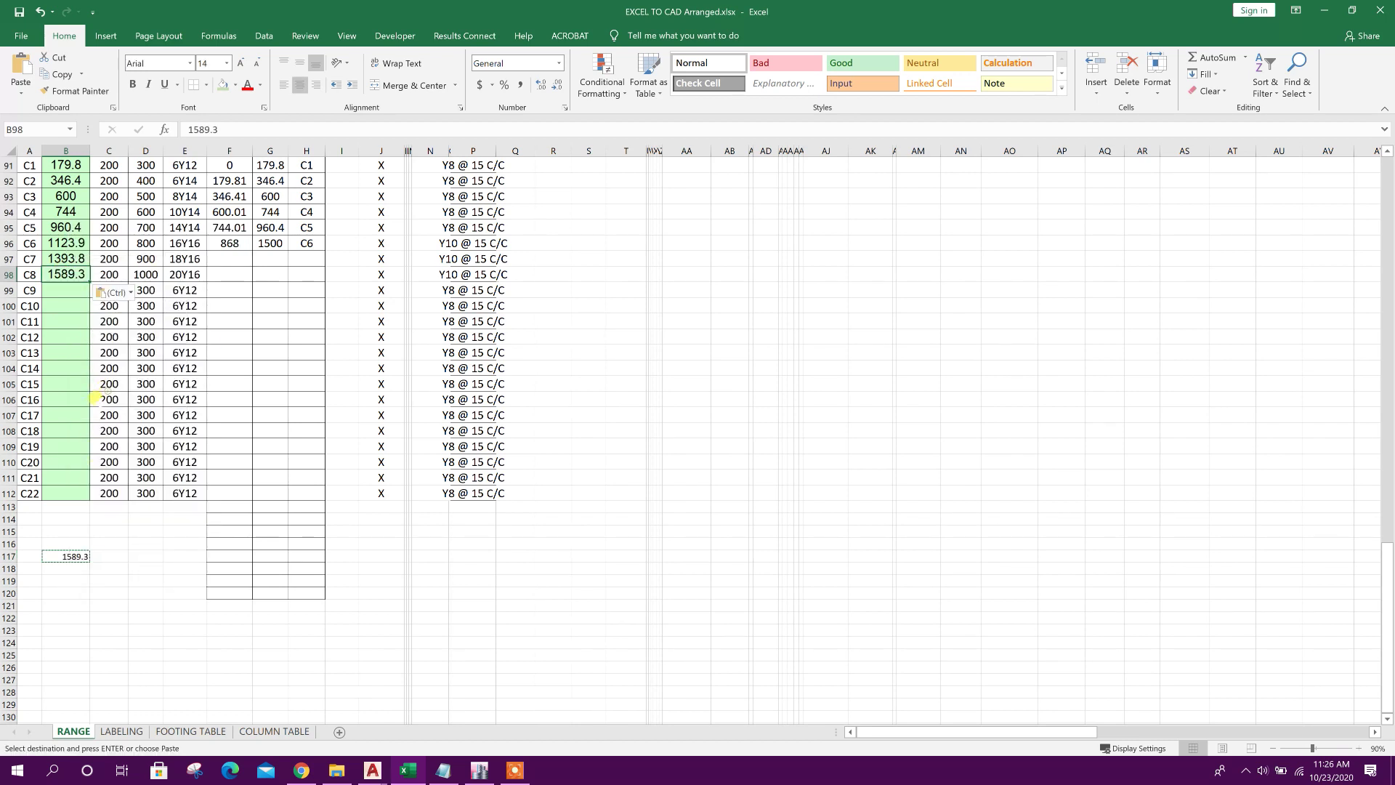
{"action": "key", "text": "Escape"}
{"action": "left_click", "coordinate": [64, 555]}
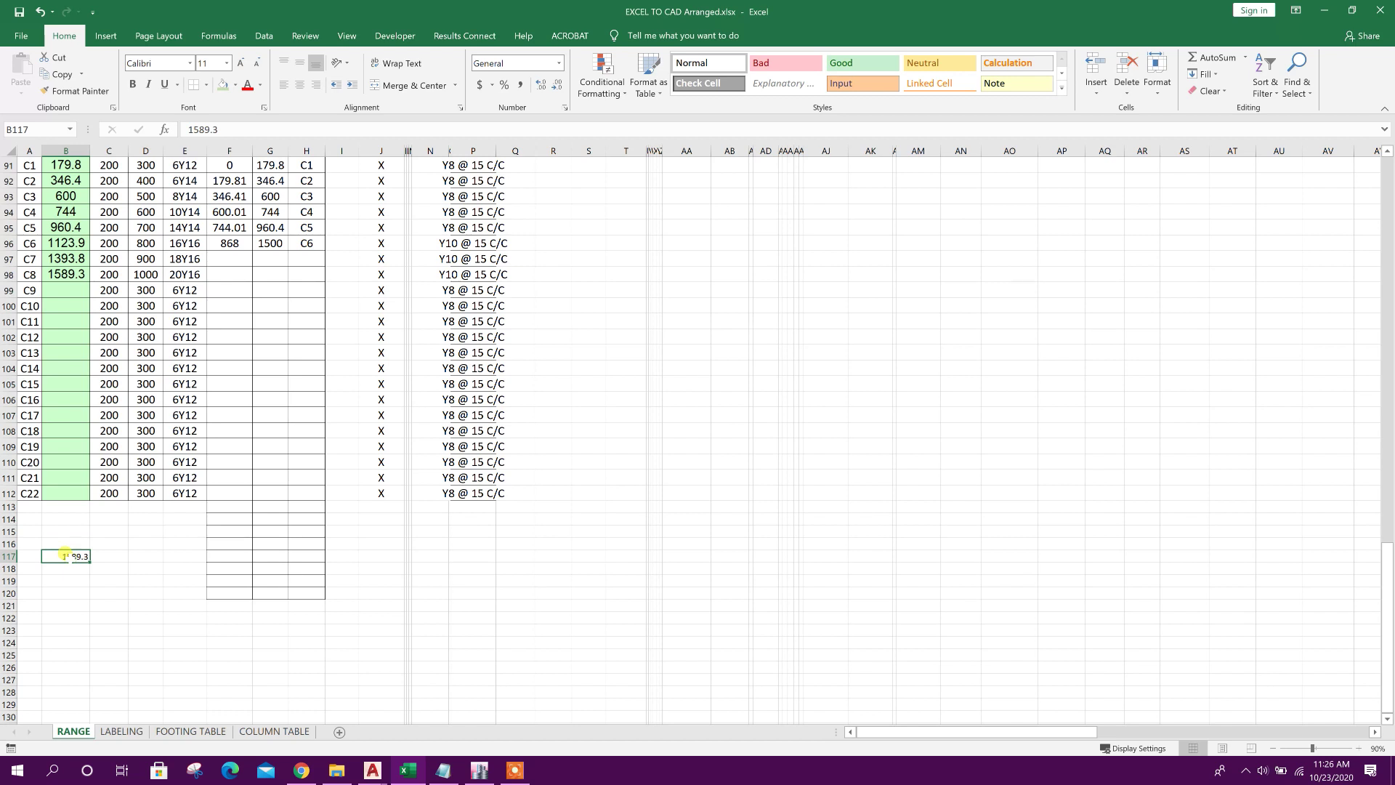
Review the grouped loads for columns C1 to C8 and the first From and To cells of the column labeling table.
{"action": "scroll", "coordinate": [125, 520], "scroll_direction": "up", "scroll_amount": 3}
{"action": "left_click", "coordinate": [71, 308]}
{"action": "left_click_drag", "start_coordinate": [76, 309], "coordinate": [67, 417]}
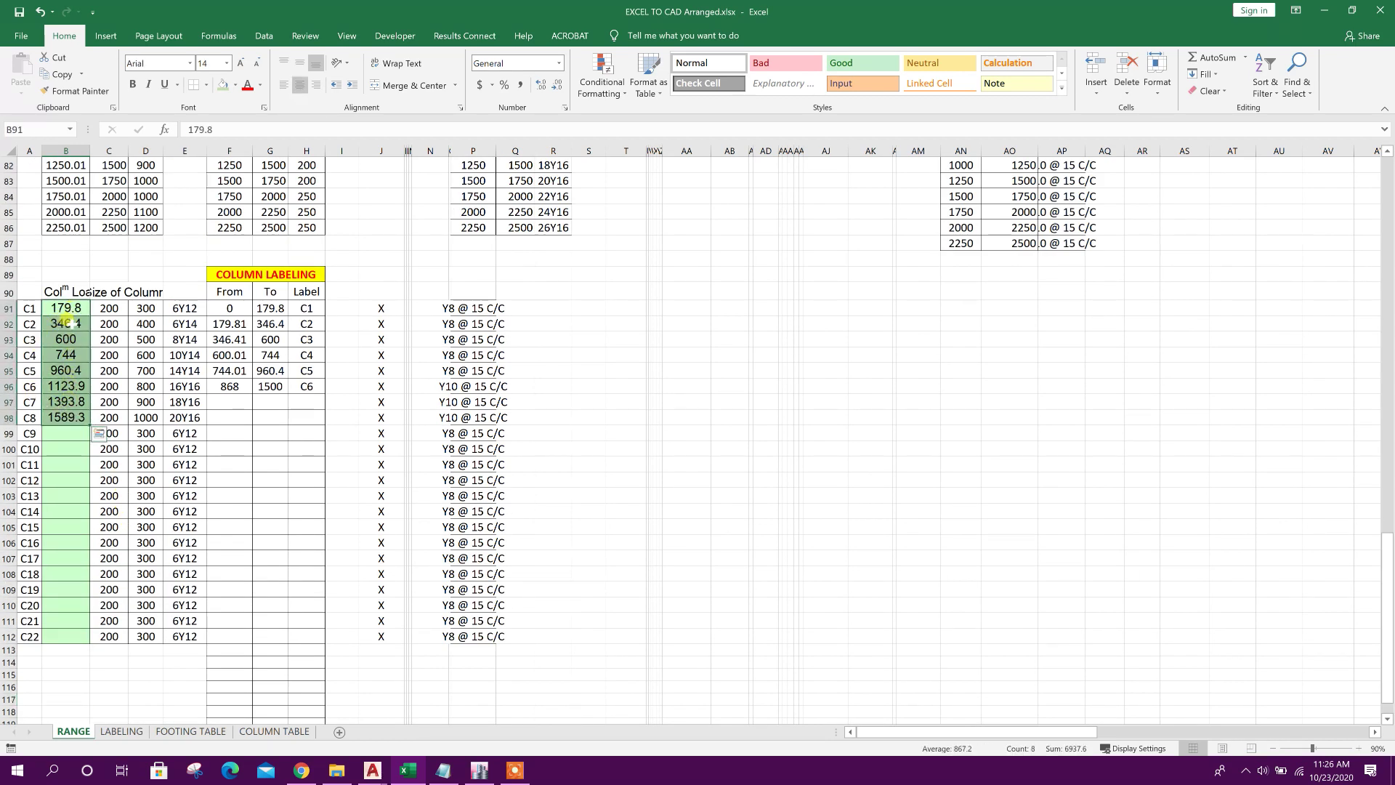
{"action": "left_click", "coordinate": [27, 309]}
{"action": "left_click", "coordinate": [28, 417]}
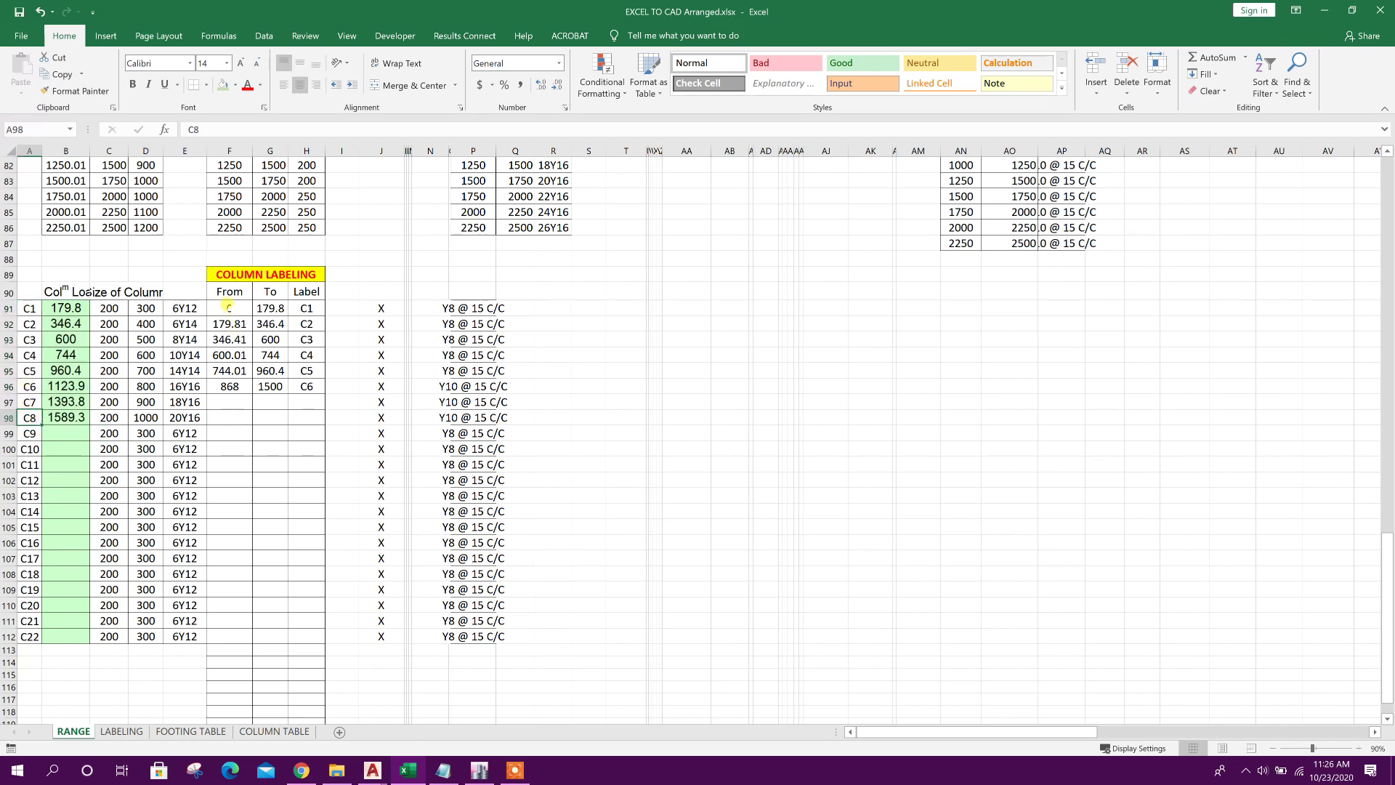
{"action": "left_click", "coordinate": [230, 308]}
{"action": "left_click", "coordinate": [259, 308]}
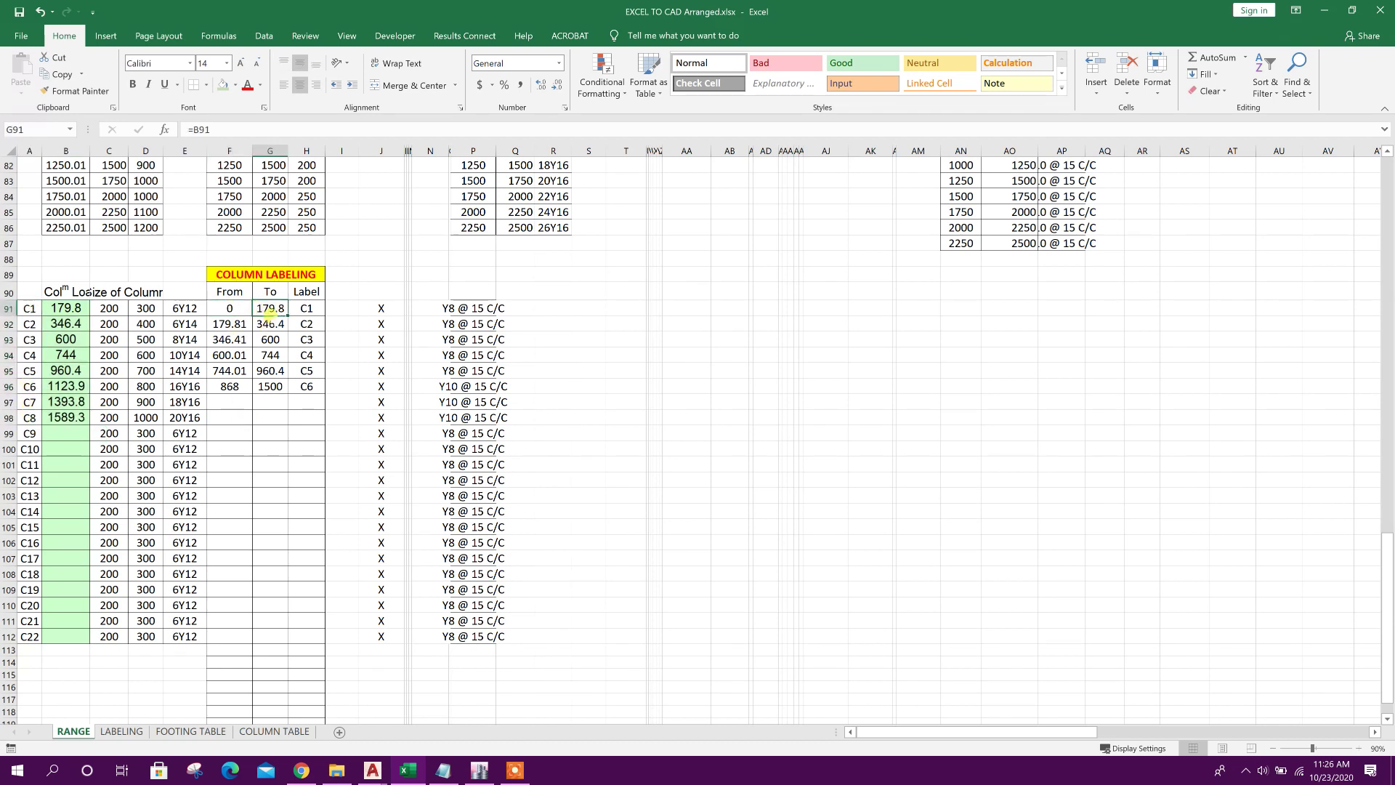
Fill the To formula from G91 down to G98 and the From formula from F92 down to F98 in the column labeling table.
{"action": "left_click_drag", "start_coordinate": [281, 312], "coordinate": [275, 422]}
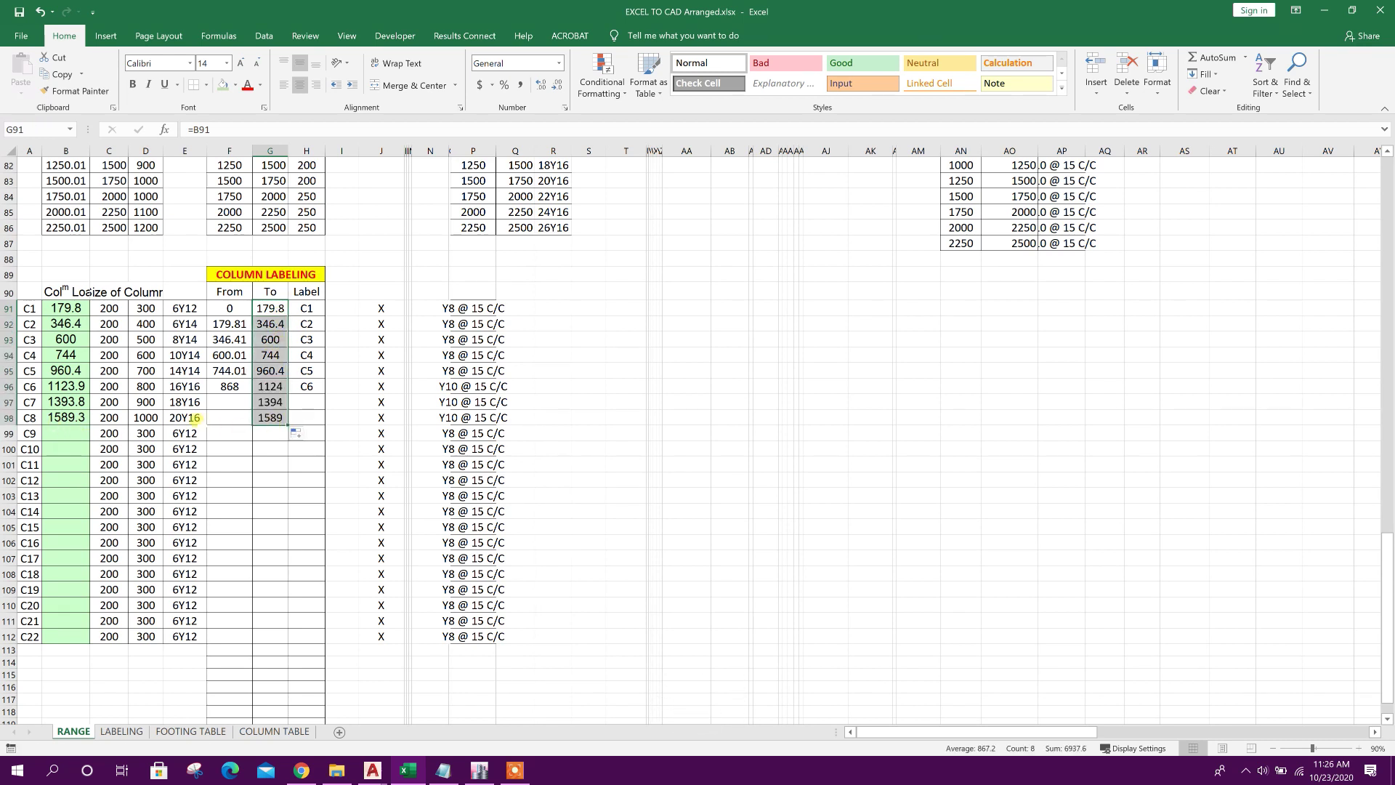
{"action": "left_click", "coordinate": [263, 449]}
{"action": "left_click", "coordinate": [230, 324]}
{"action": "left_click_drag", "start_coordinate": [252, 331], "coordinate": [245, 421]}
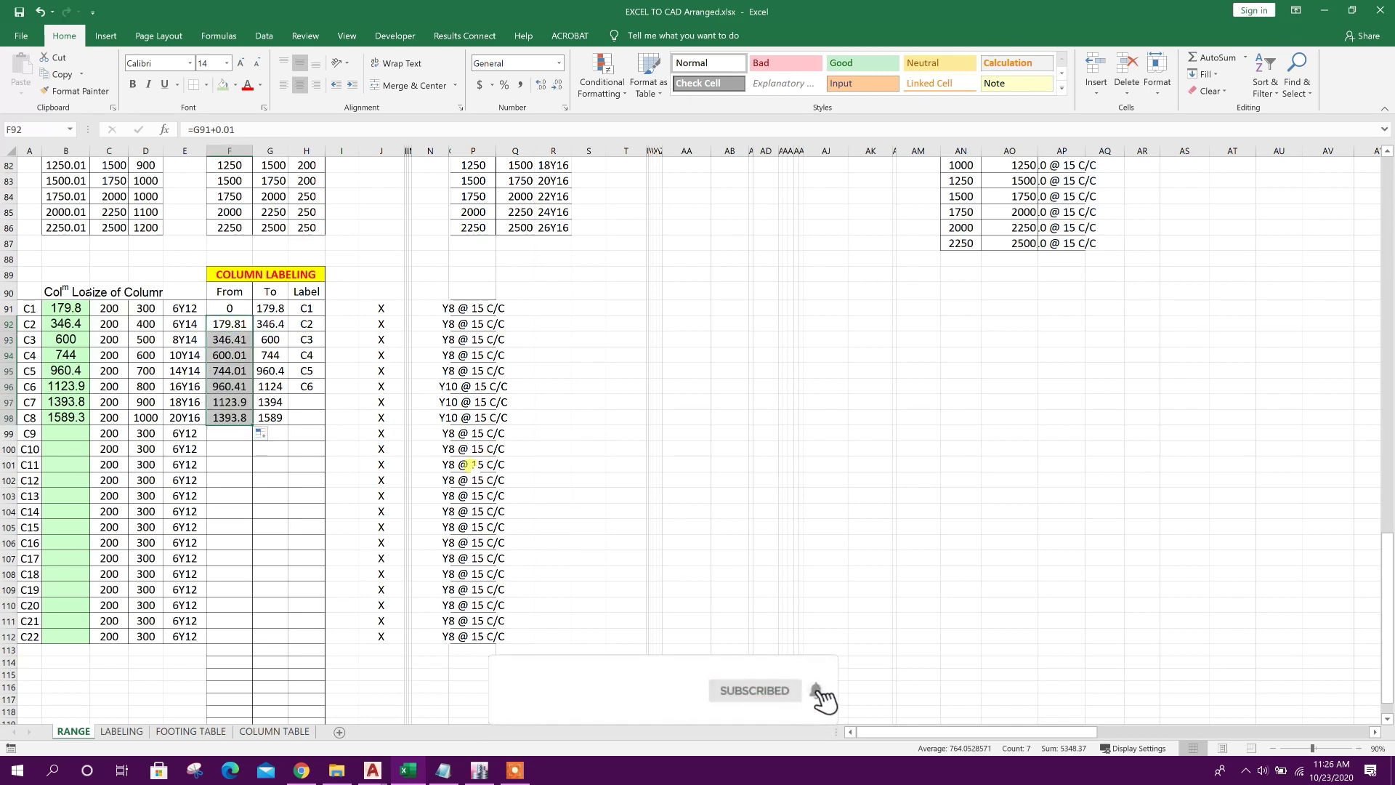
Add a closing range in row 99 of the column labeling table, with From set to 1590 and To set to 2000.
{"action": "left_click", "coordinate": [226, 432]}
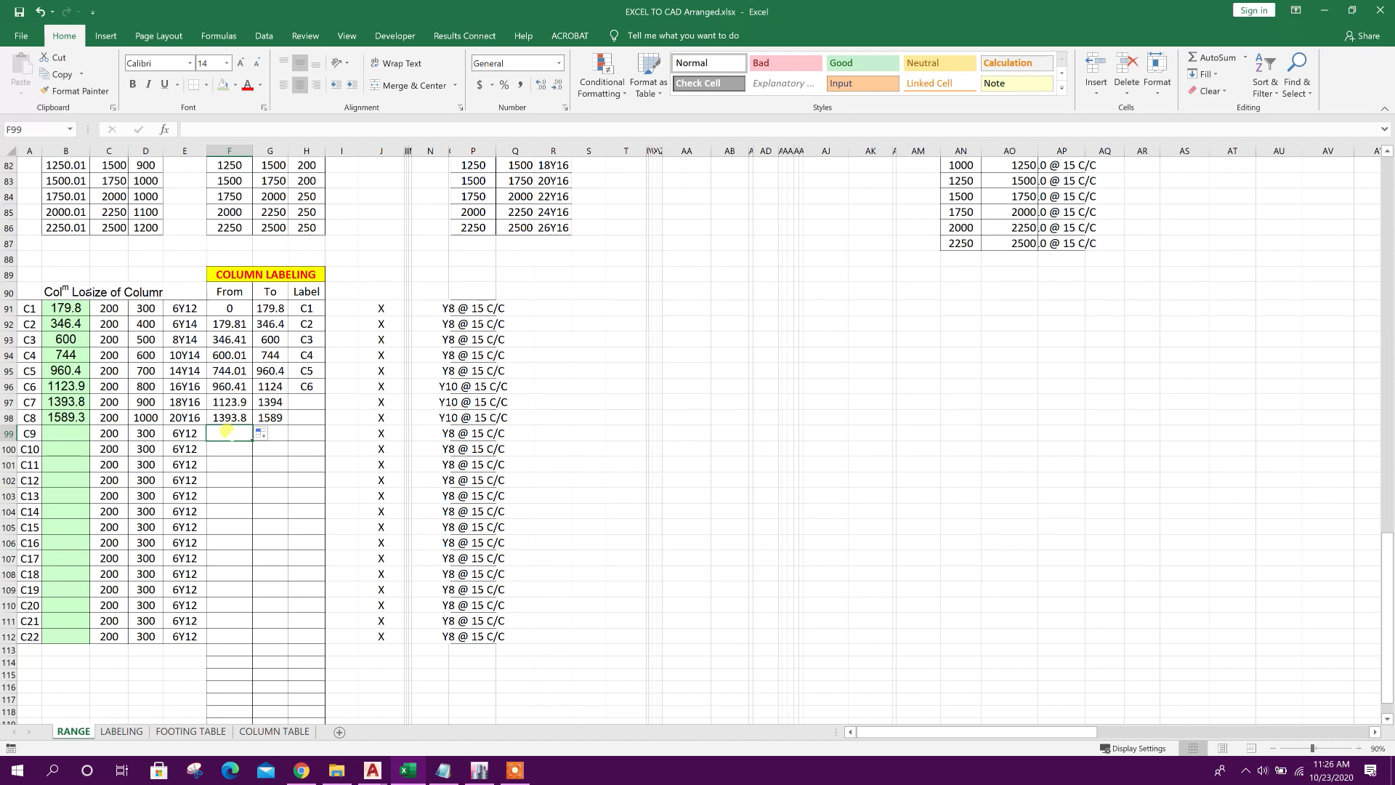
{"action": "type", "text": "1590"}
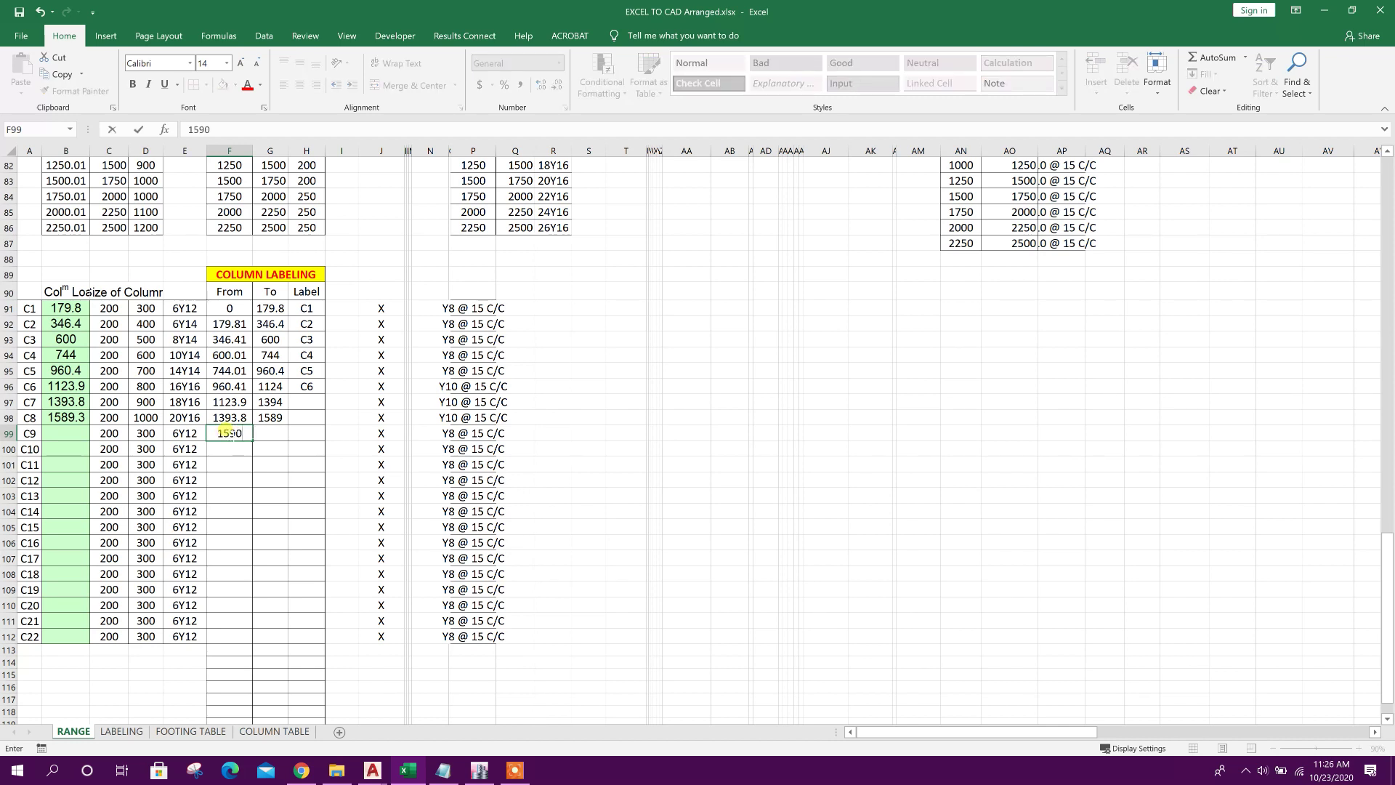
{"action": "key", "text": "Return"}
{"action": "left_click", "coordinate": [266, 416]}
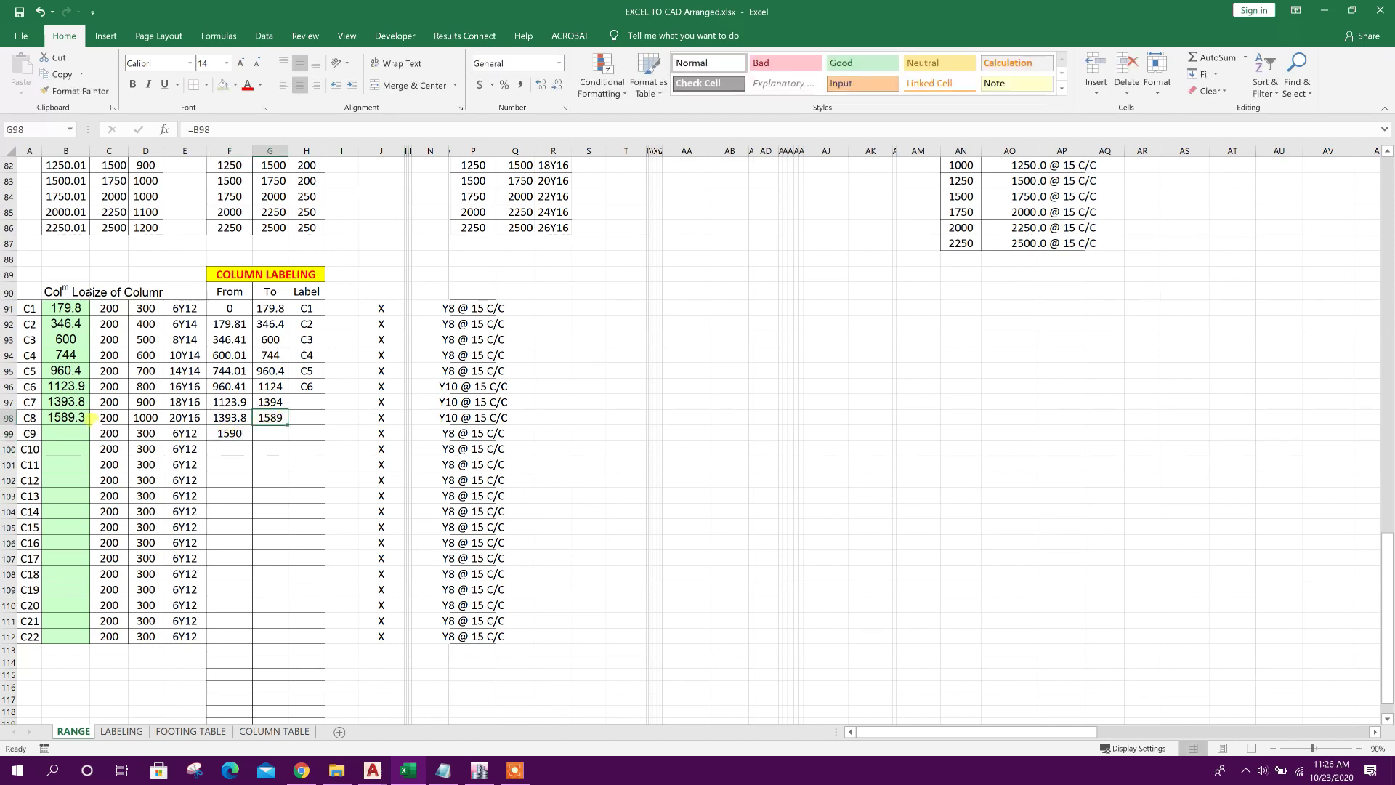
{"action": "left_click", "coordinate": [260, 431]}
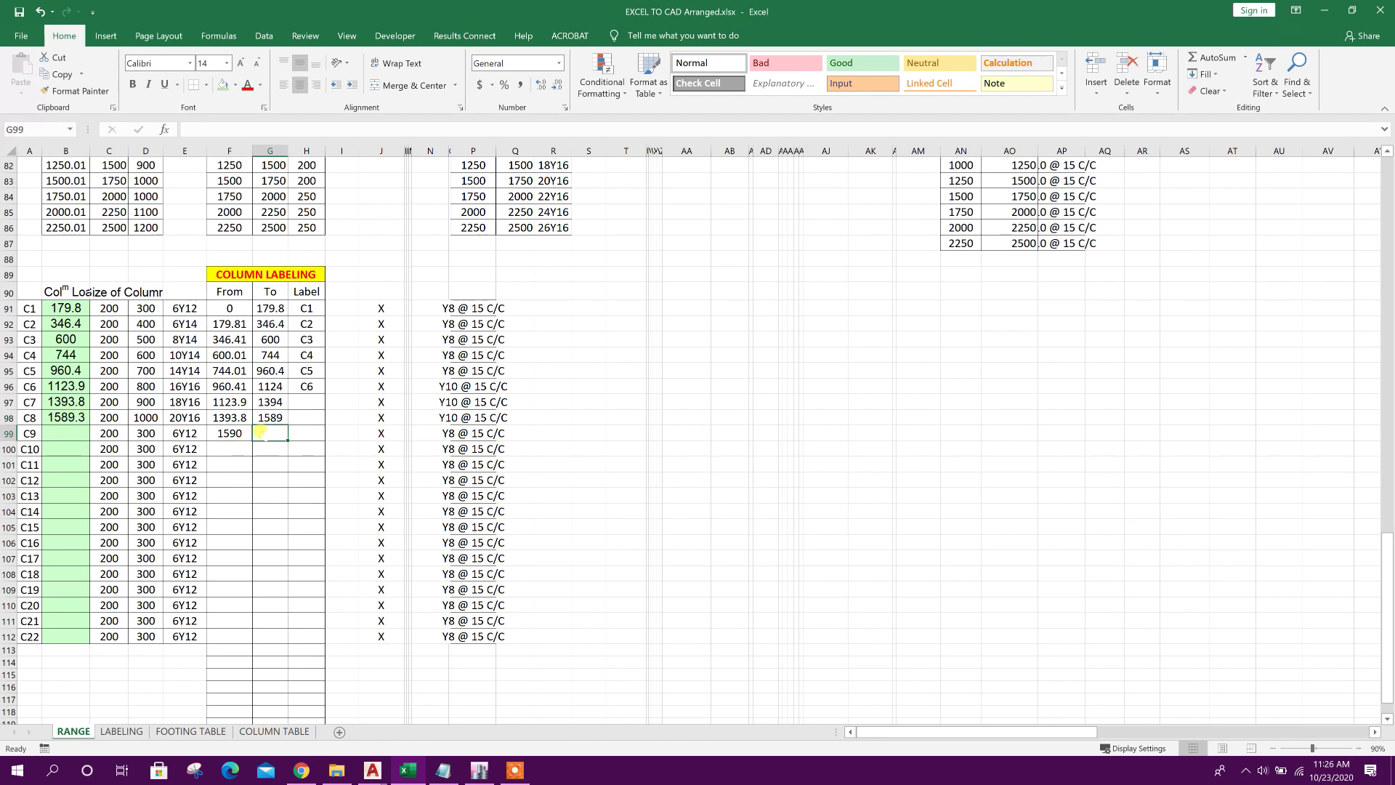
{"action": "type", "text": "2000"}
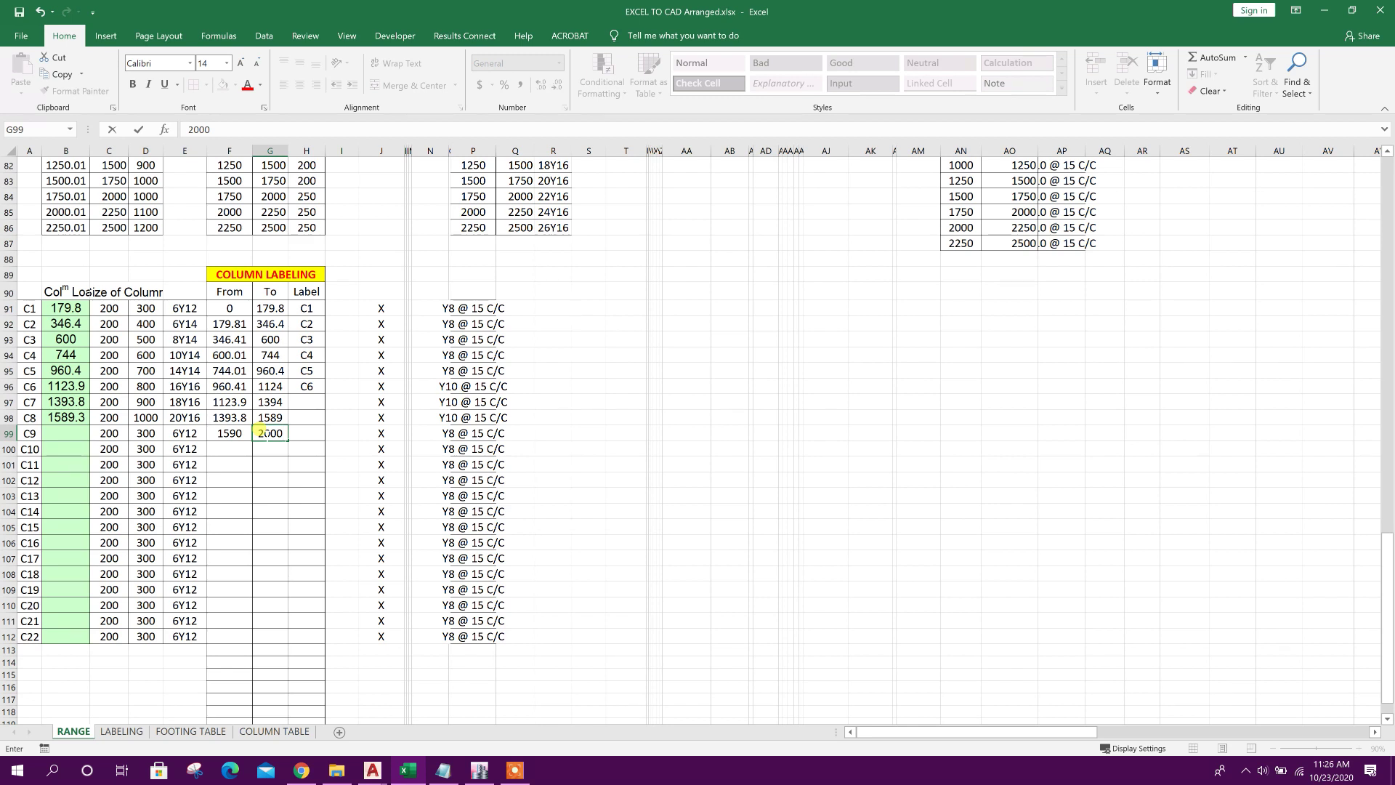
{"action": "key", "text": "Return"}
Fill the labels from C1 in H91 down to C8 in H98 of the column labeling table.
{"action": "left_click", "coordinate": [227, 308]}
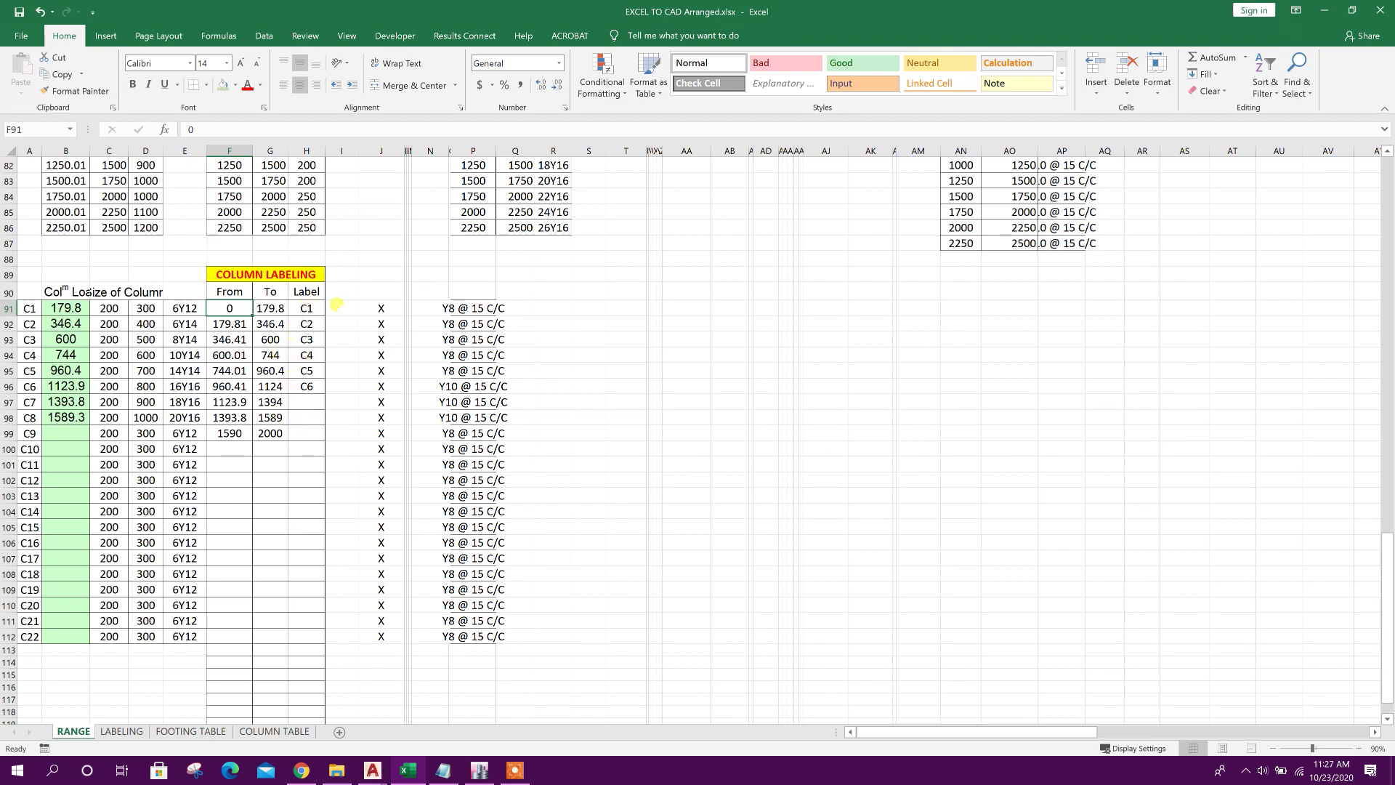
{"action": "left_click", "coordinate": [311, 309]}
{"action": "left_click_drag", "start_coordinate": [320, 311], "coordinate": [318, 419]}
{"action": "left_click", "coordinate": [311, 434]}
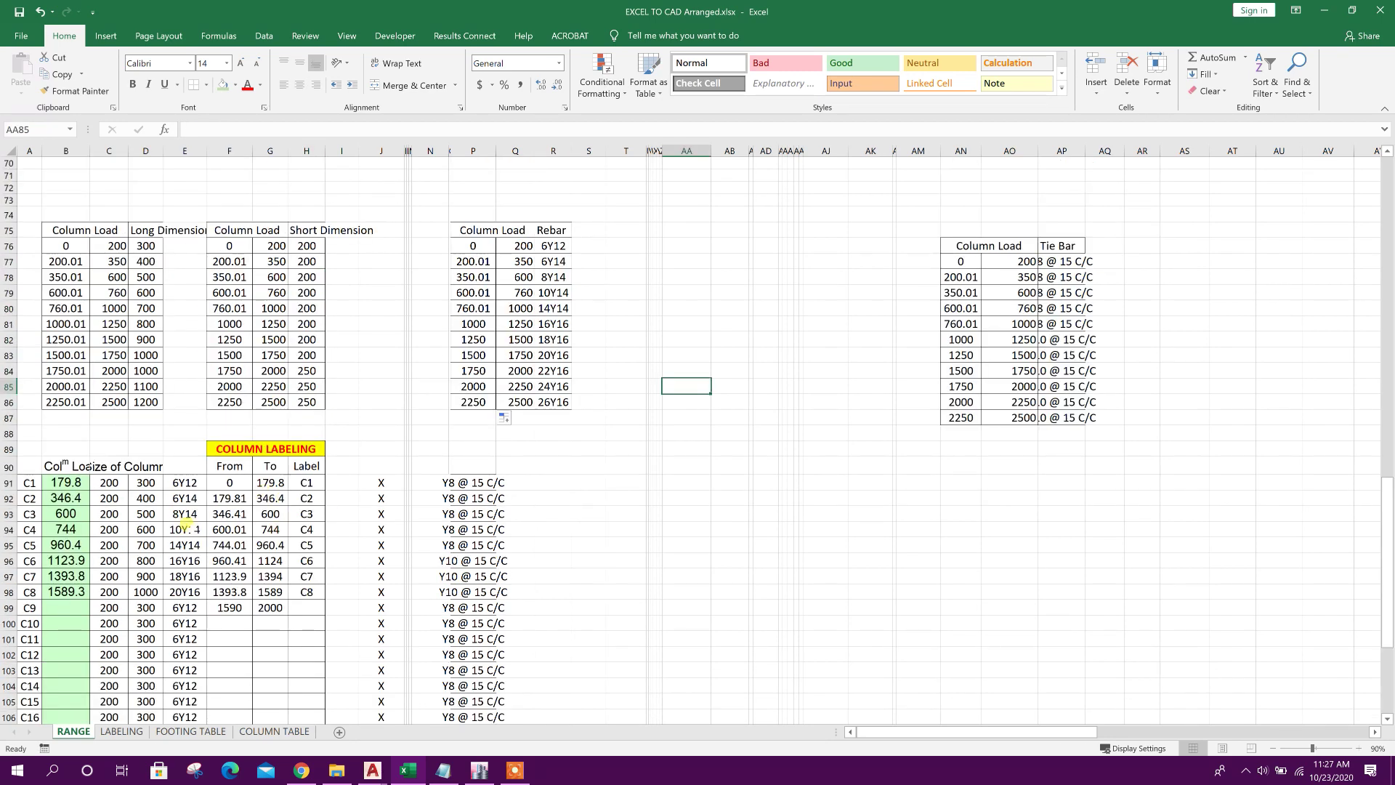
Examine the footing design table on the RANGE sheet, especially the column loads of the first footings F1 and F2.
{"action": "scroll", "coordinate": [273, 530], "scroll_direction": "down", "scroll_amount": 1}
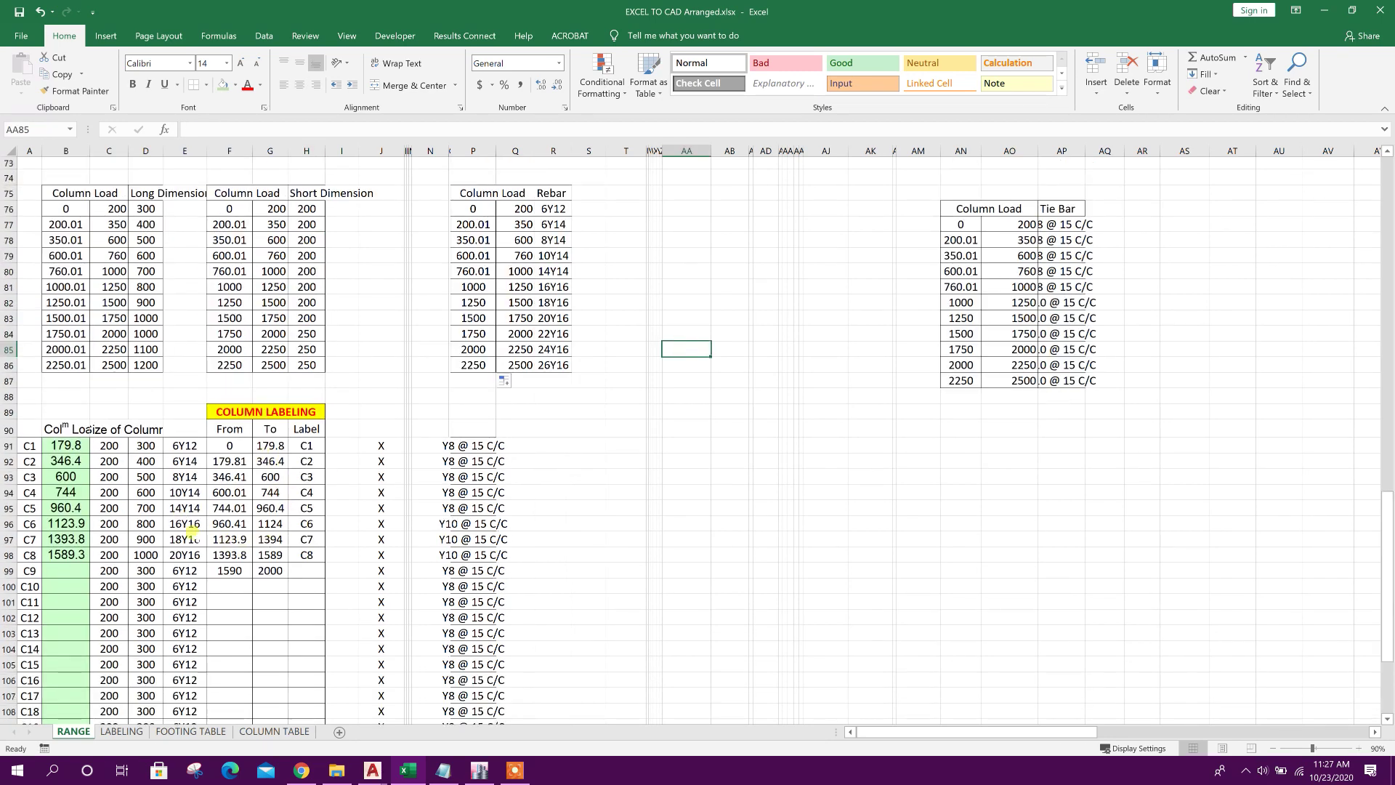
{"action": "scroll", "coordinate": [374, 509], "scroll_direction": "up", "scroll_amount": 20}
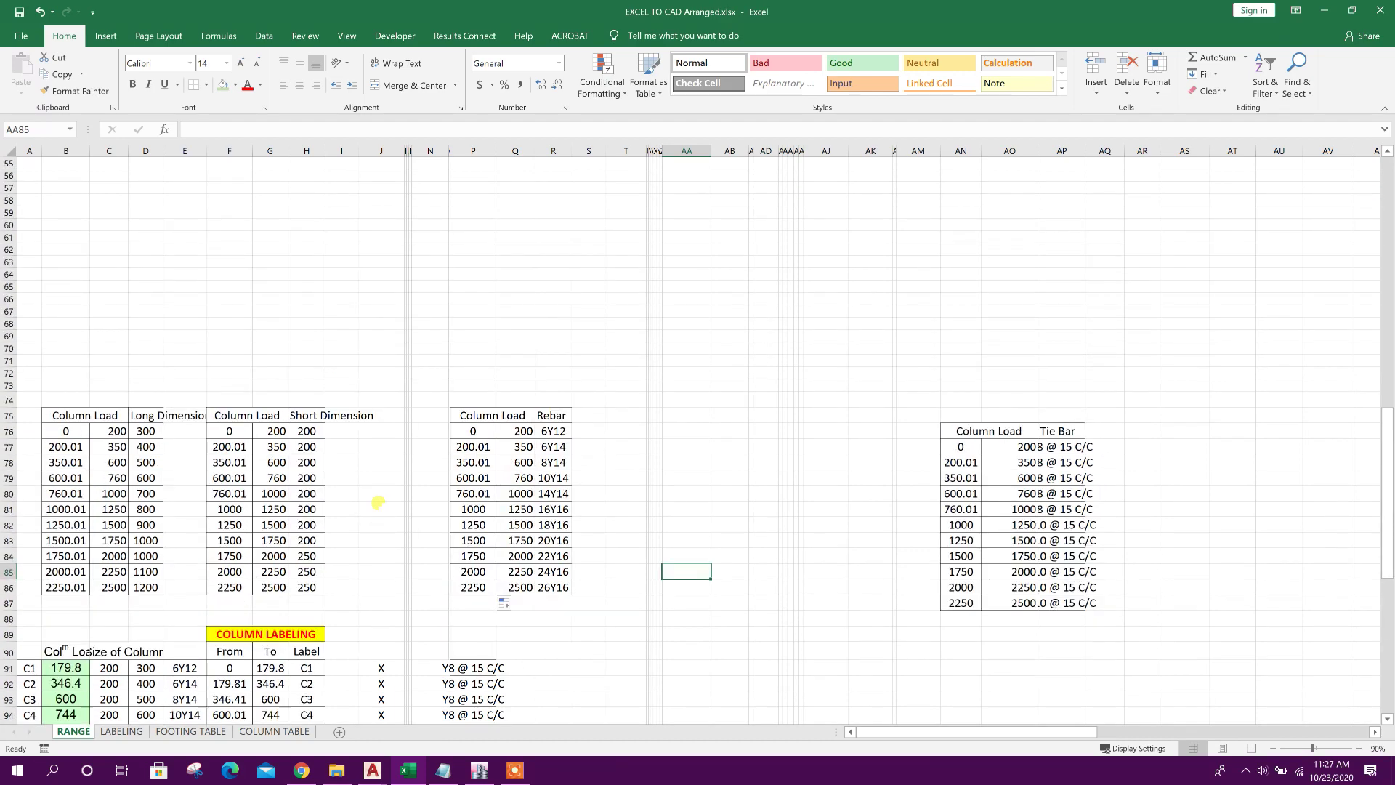
{"action": "scroll", "coordinate": [340, 469], "scroll_direction": "up", "scroll_amount": 2}
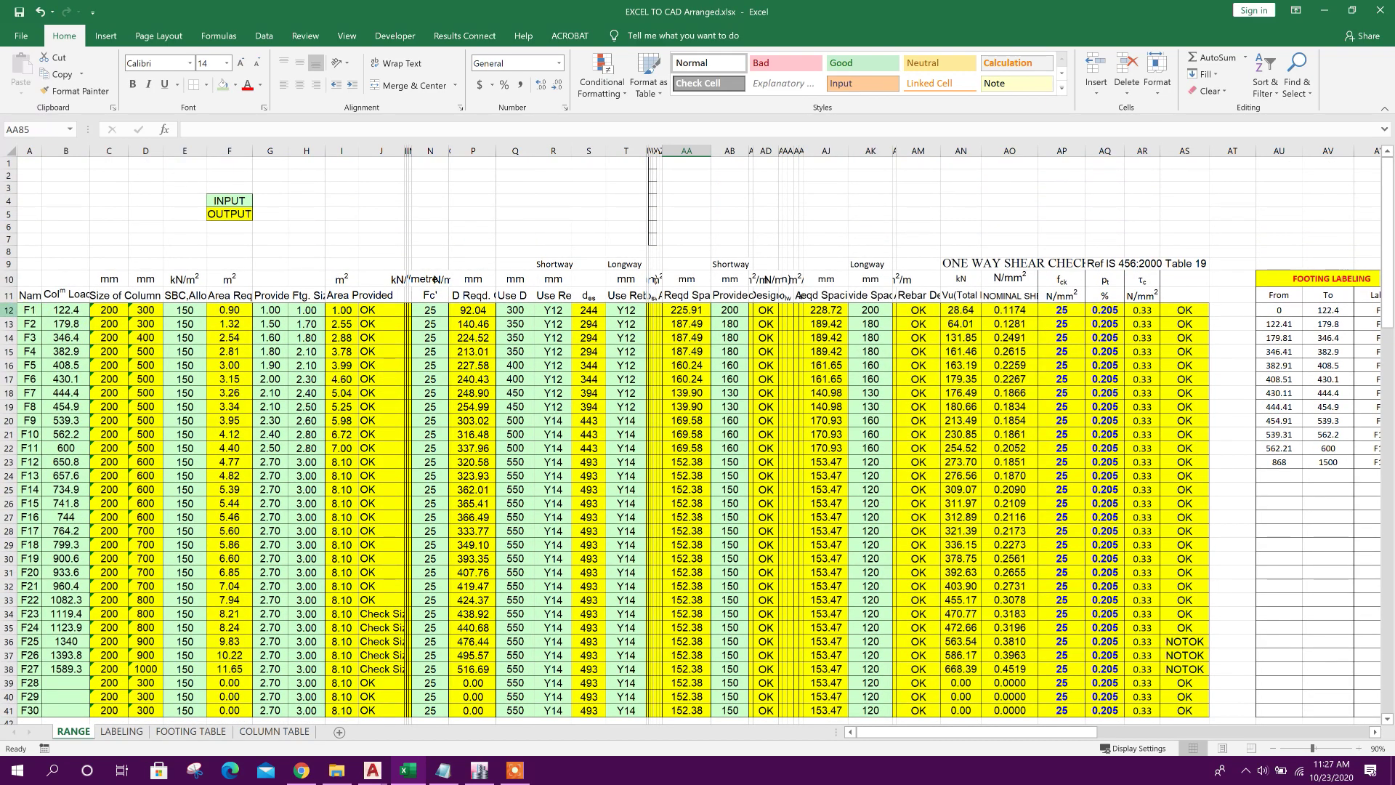
{"action": "left_click", "coordinate": [9, 309]}
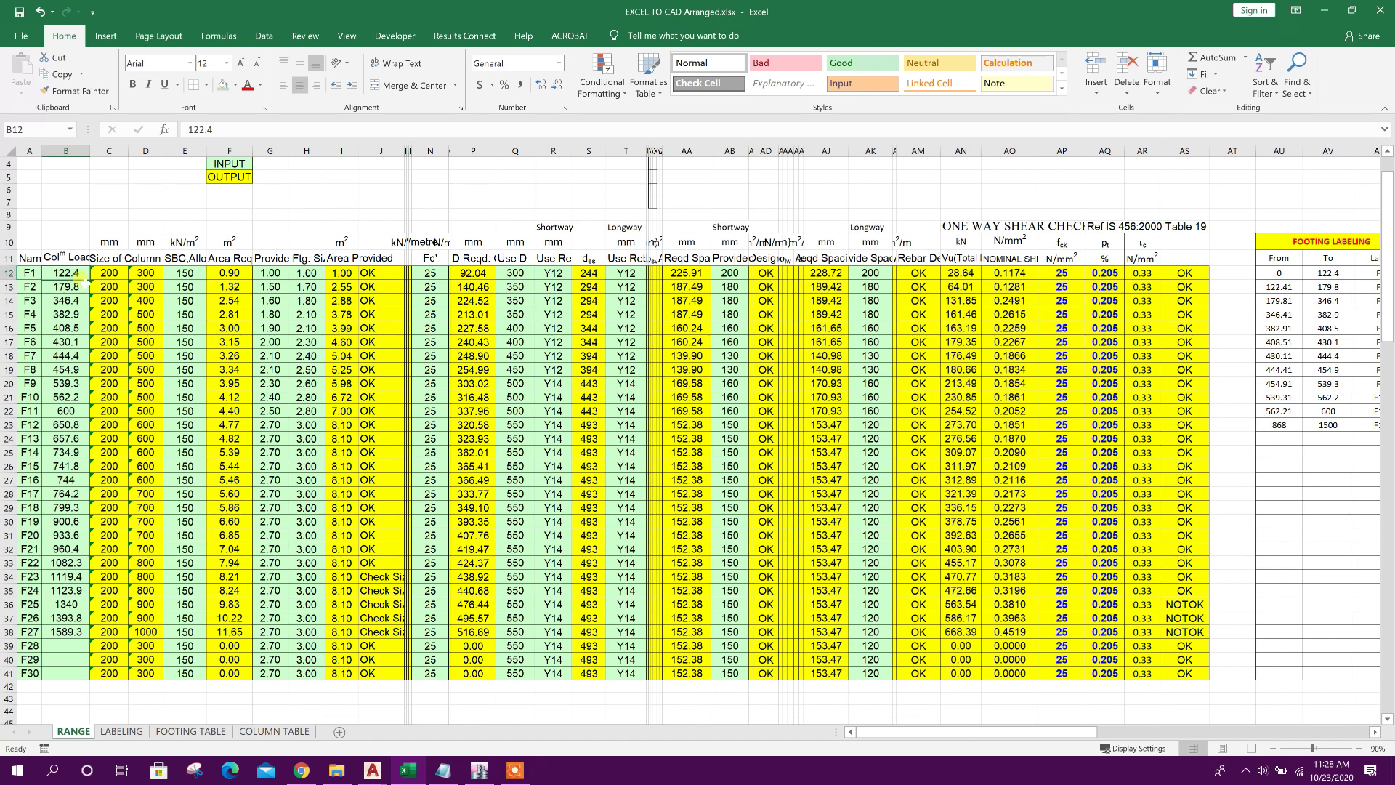
{"action": "left_click", "coordinate": [273, 211]}
{"action": "left_click", "coordinate": [309, 212]}
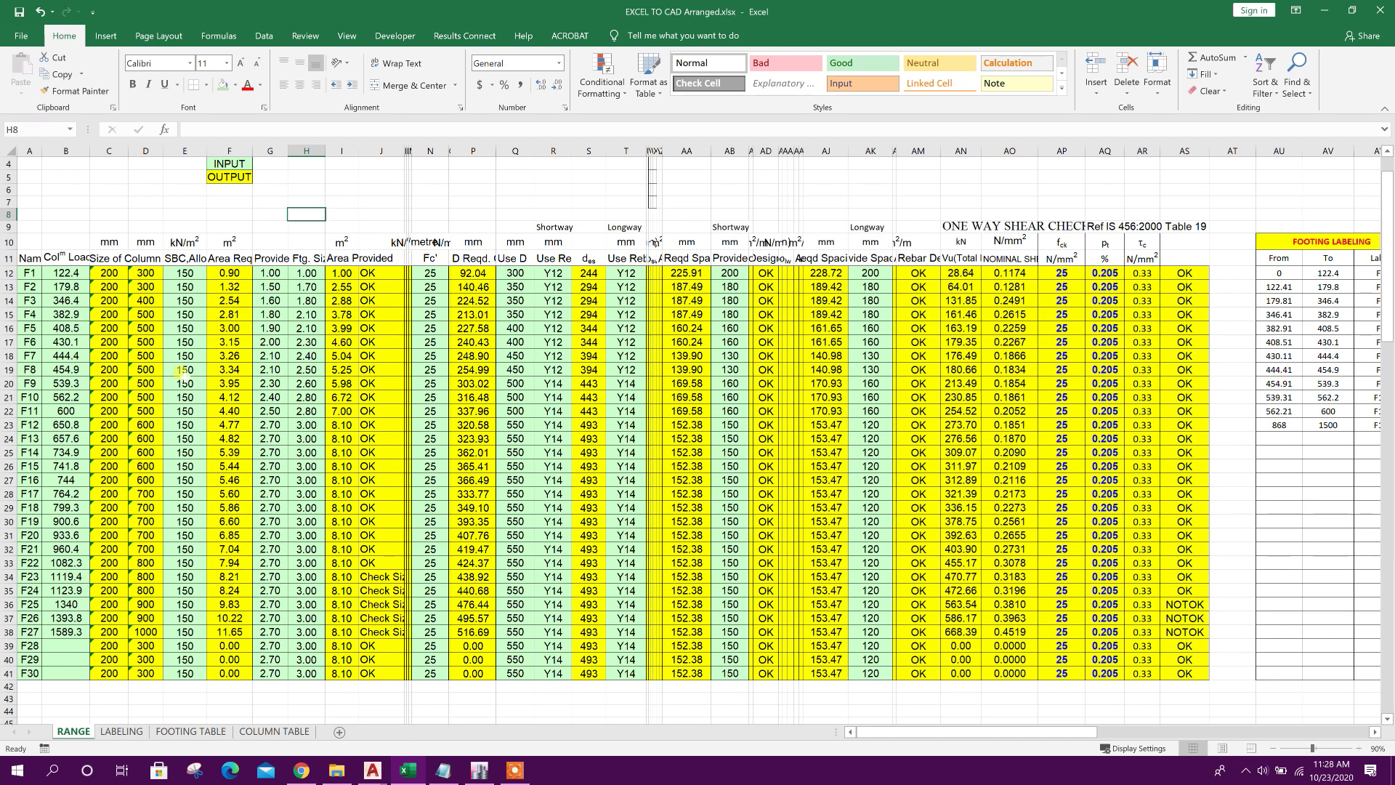
{"action": "left_click", "coordinate": [61, 274]}
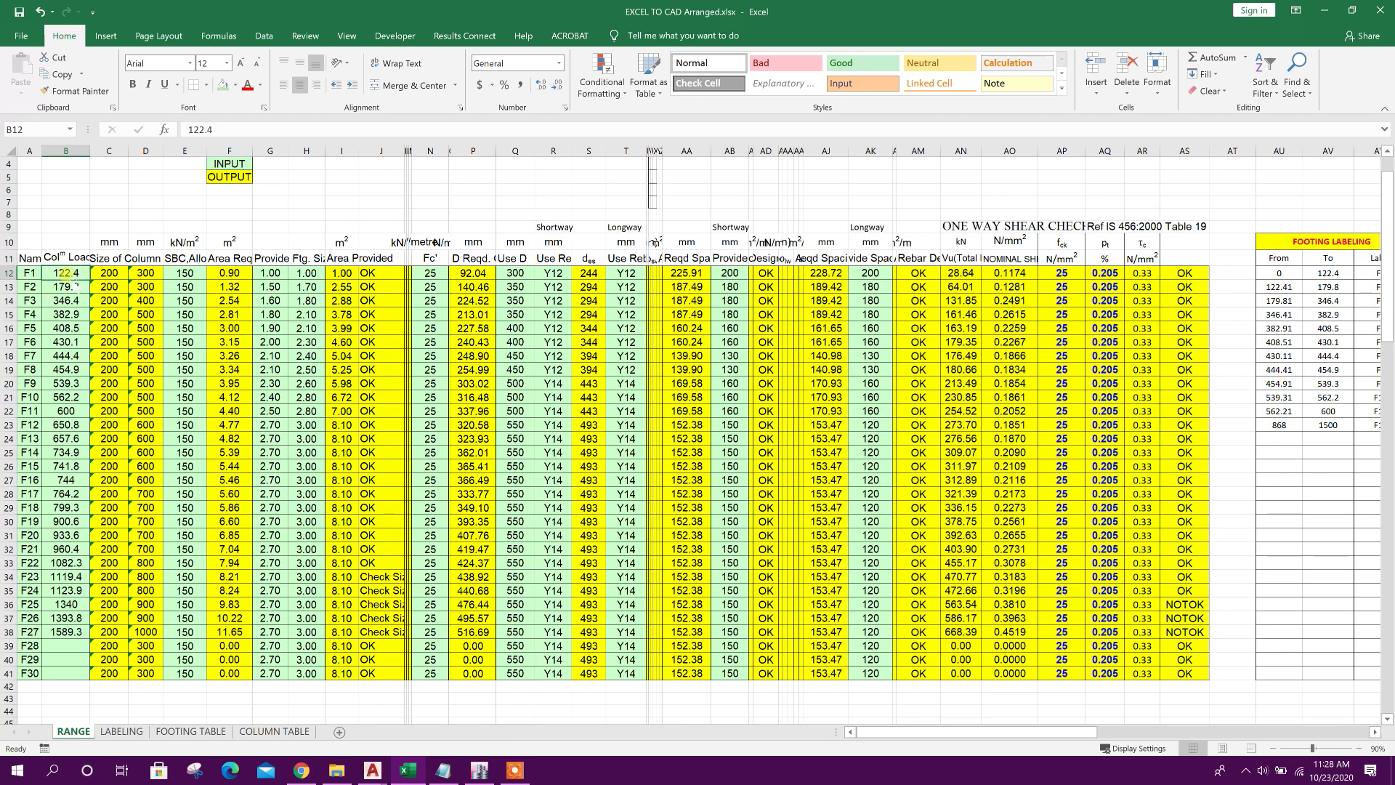
{"action": "left_click", "coordinate": [66, 288]}
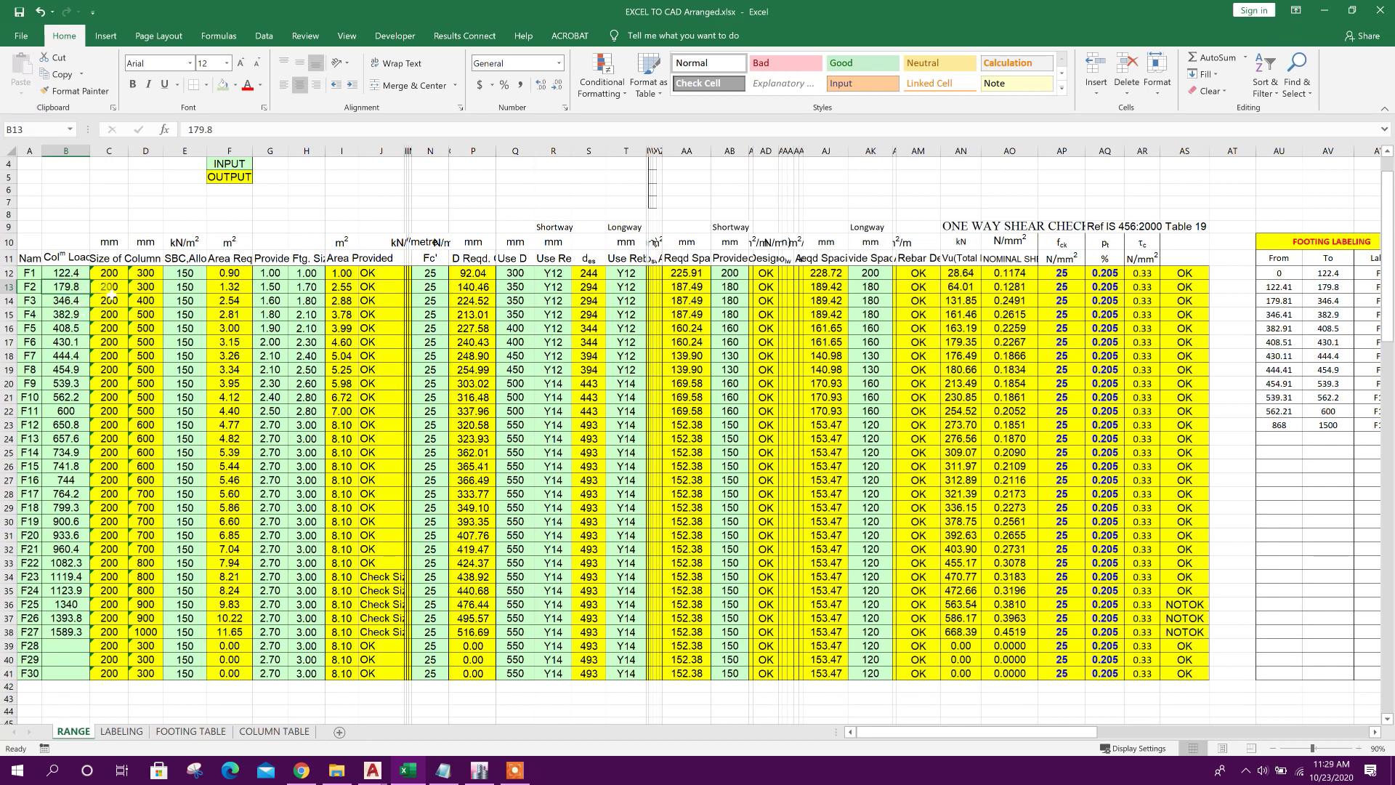
Copy the F7 column load of 444.4 from B18 into the F5 load cell B16.
{"action": "left_click", "coordinate": [66, 300]}
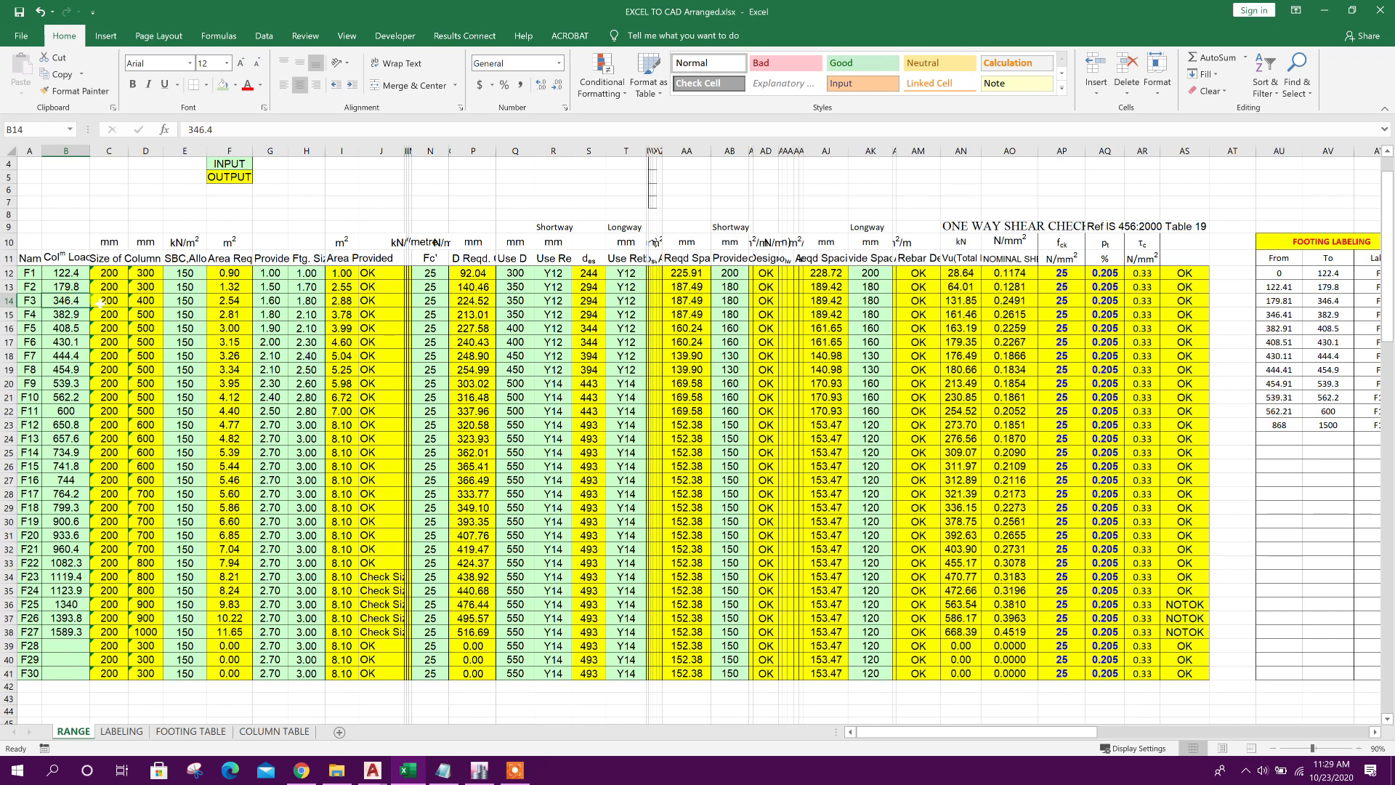
{"action": "left_click", "coordinate": [76, 314]}
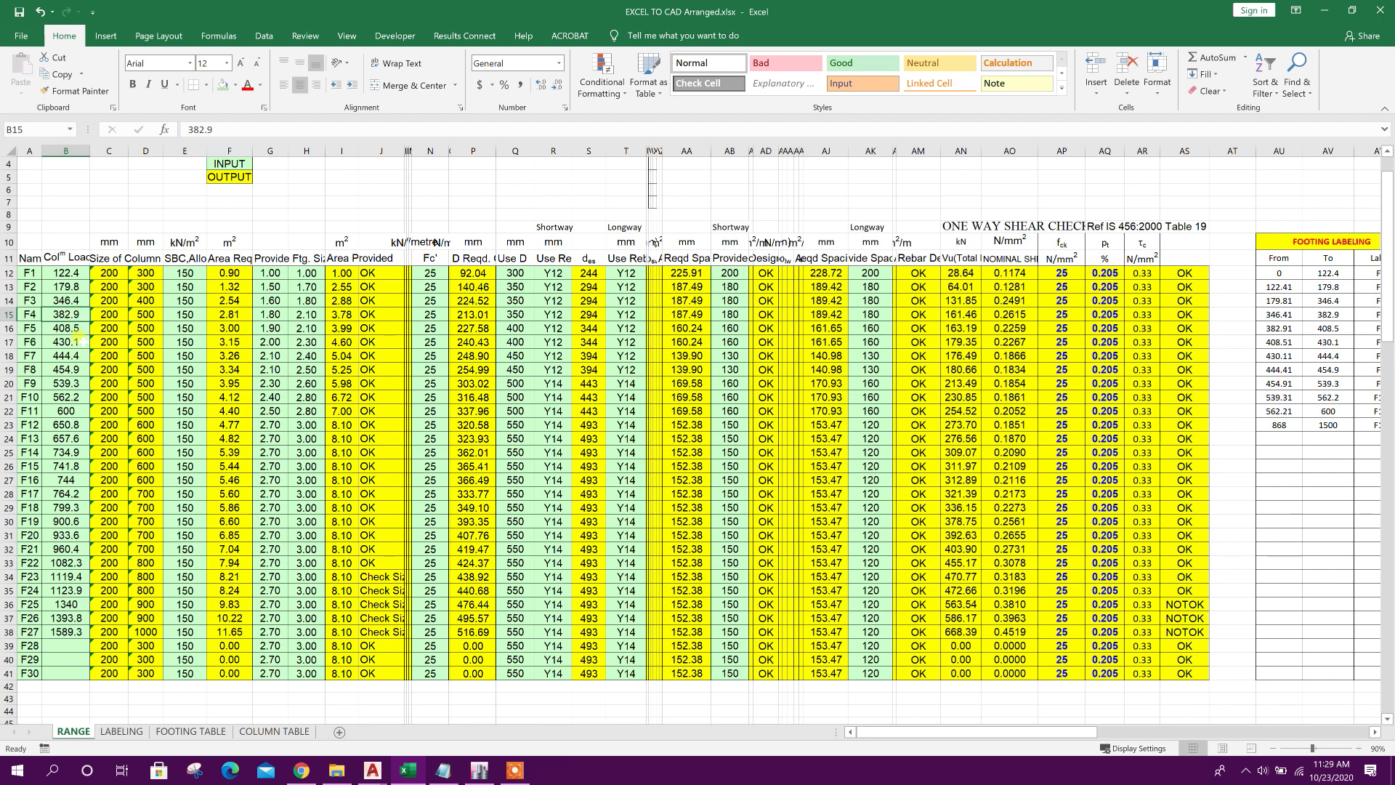
{"action": "left_click", "coordinate": [70, 328]}
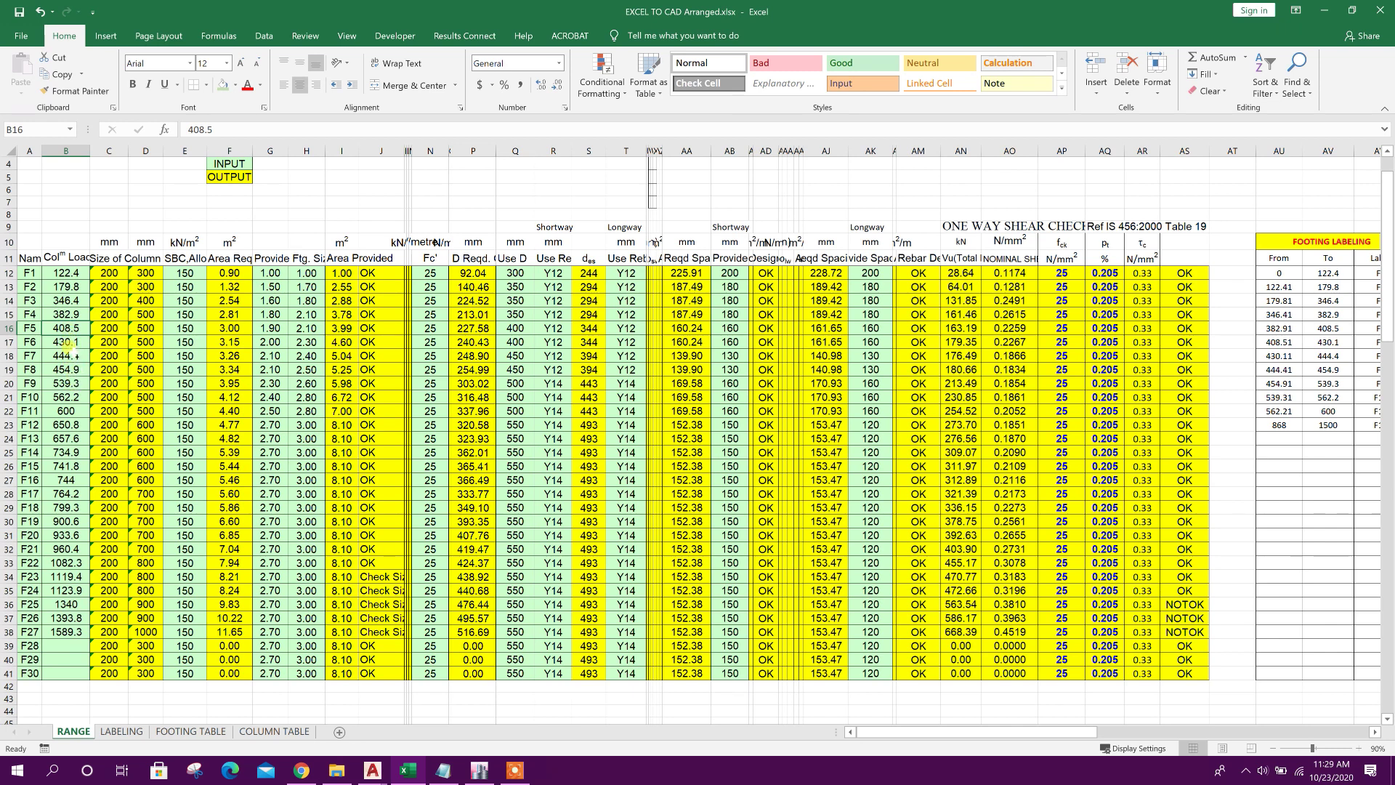
{"action": "left_click", "coordinate": [72, 356]}
{"action": "left_click_drag", "start_coordinate": [64, 327], "coordinate": [64, 355]}
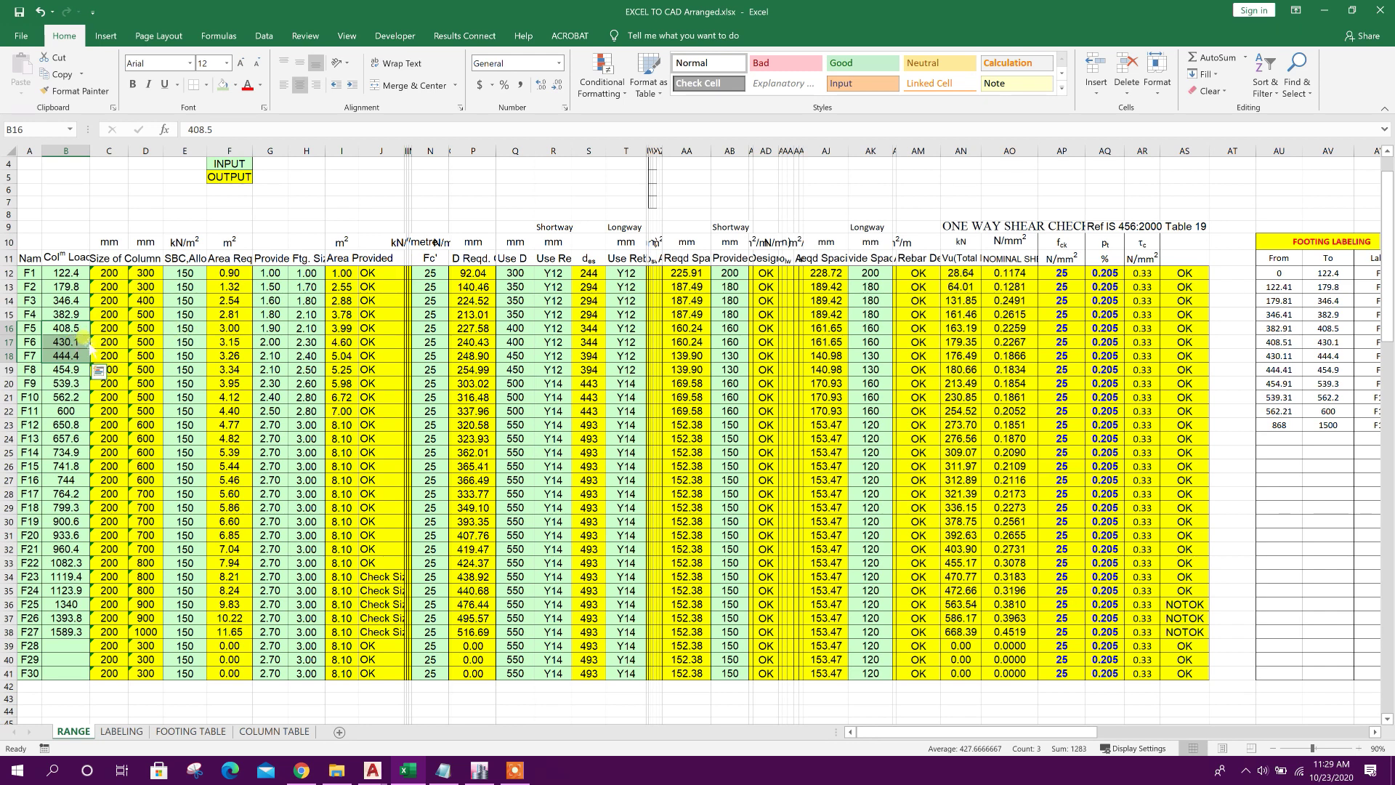
{"action": "left_click", "coordinate": [76, 356]}
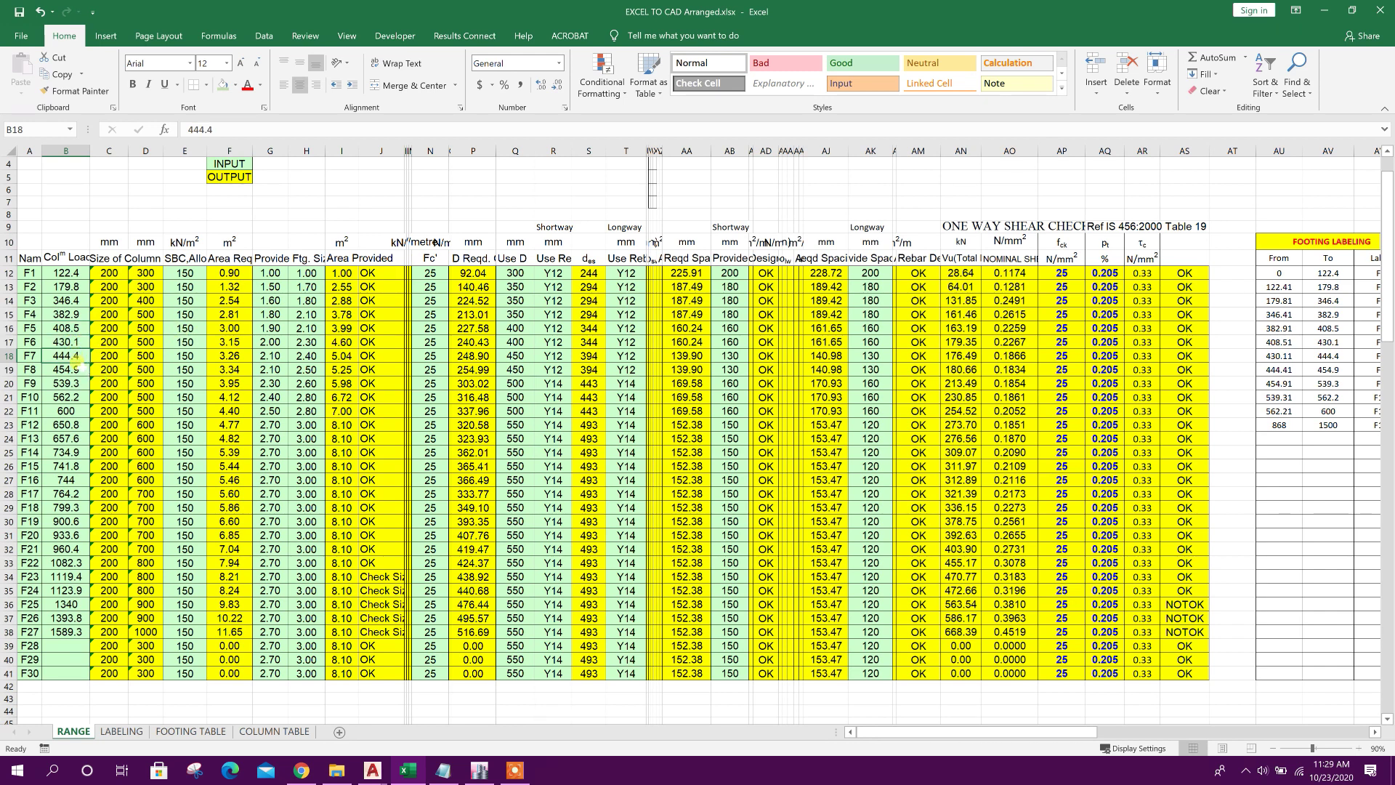
{"action": "key", "text": "ctrl+c"}
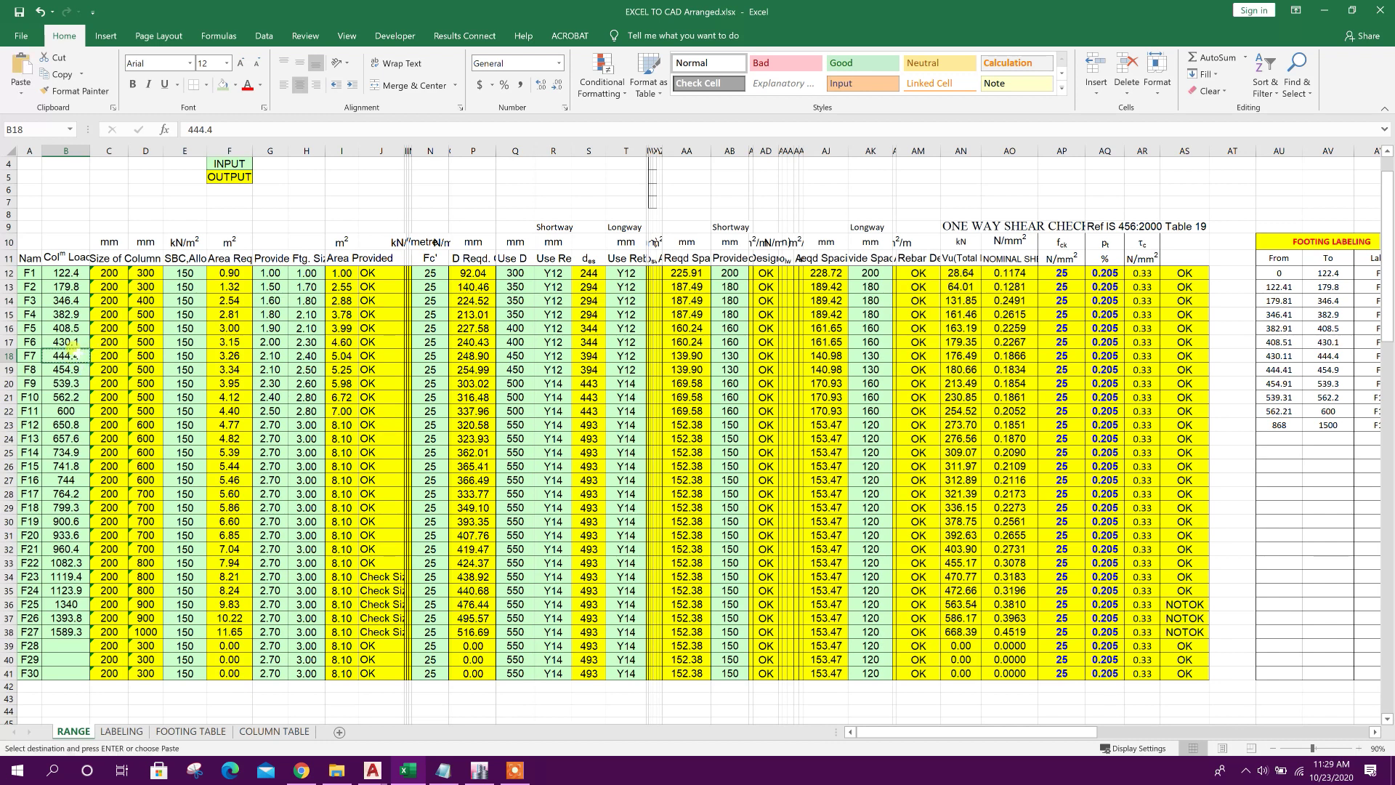
{"action": "left_click", "coordinate": [69, 328]}
{"action": "key", "text": "ctrl+v"}
{"action": "key", "text": "Escape"}
Clear the column loads of footings F6 and F7 in B17:B18.
{"action": "left_click_drag", "start_coordinate": [74, 341], "coordinate": [69, 356]}
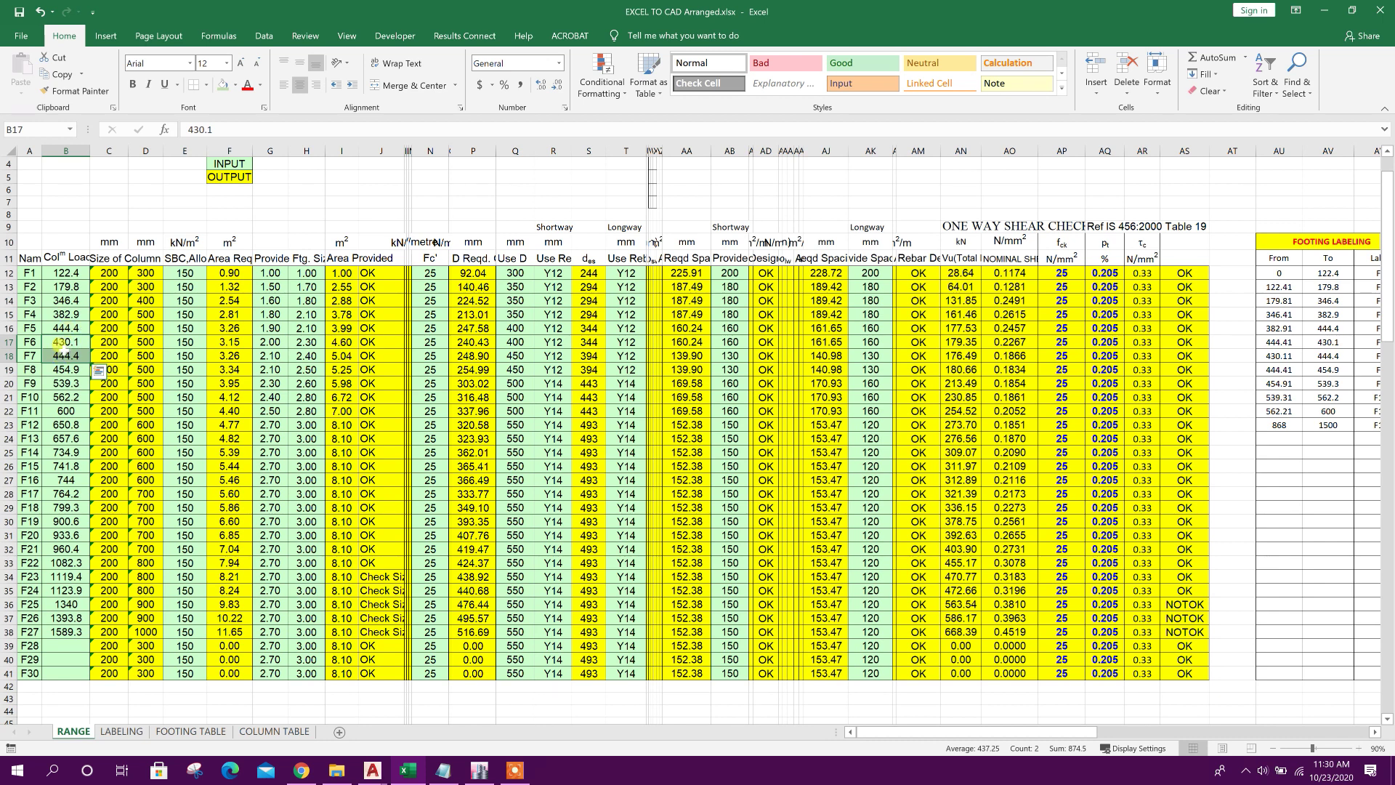
{"action": "key", "text": "Delete"}
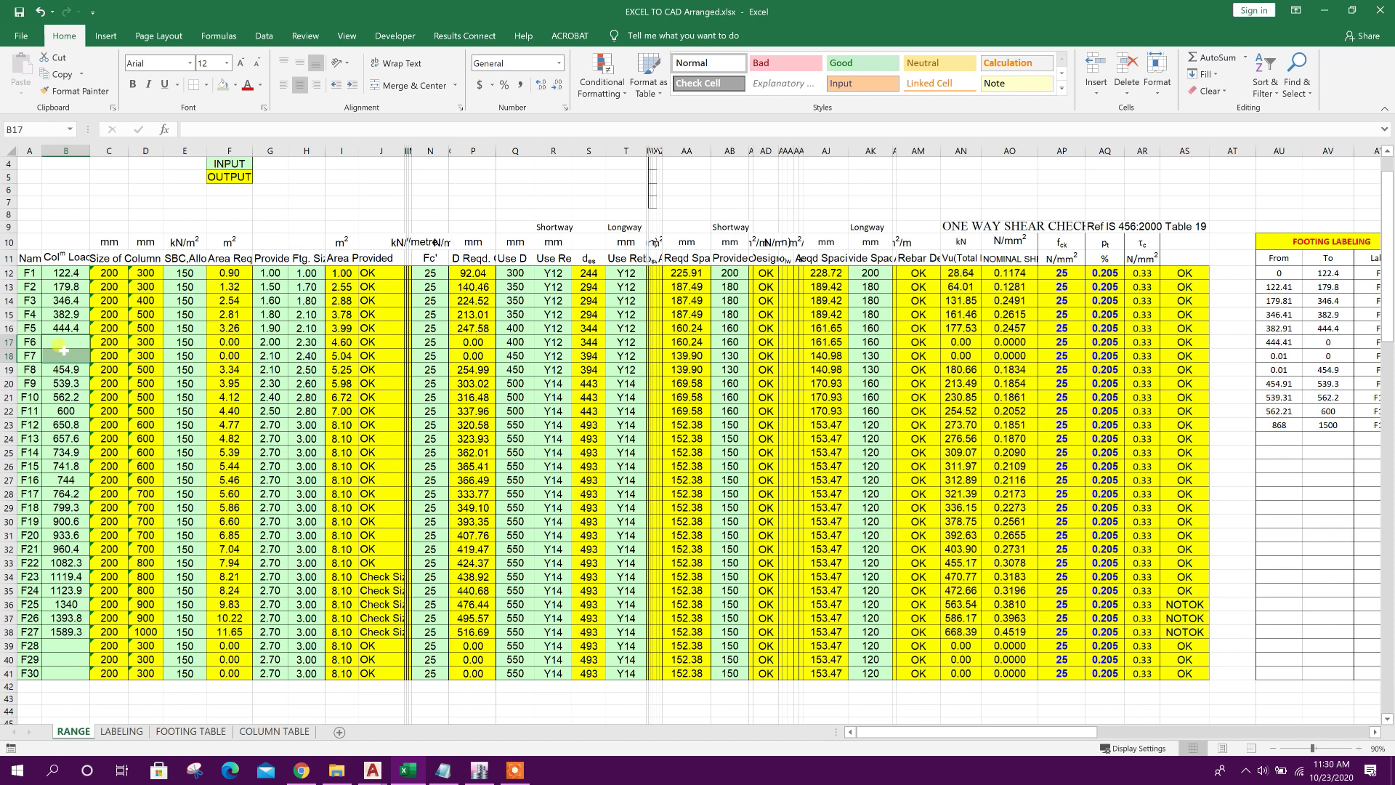
{"action": "left_click", "coordinate": [30, 328]}
{"action": "left_click", "coordinate": [69, 327]}
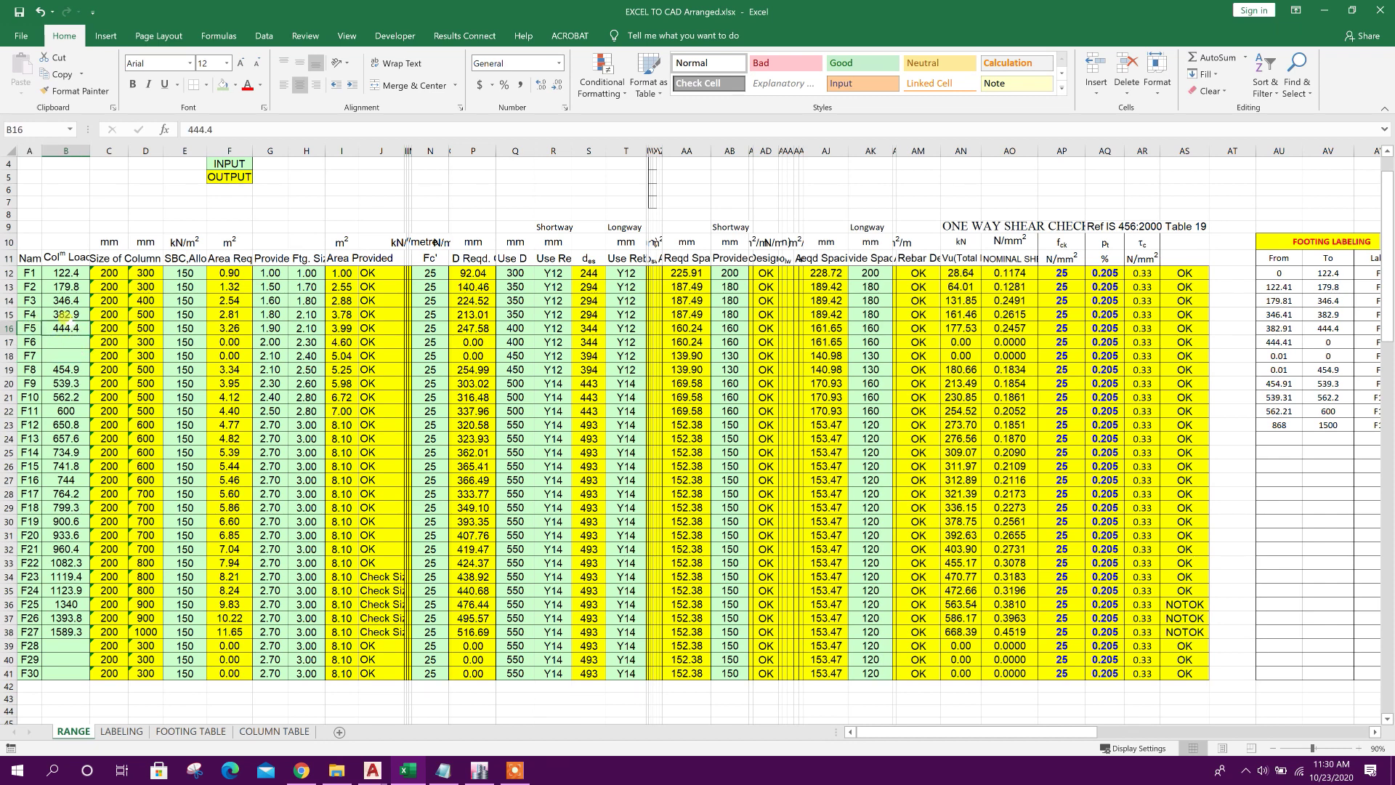
Move the 454.9 column load from F8 (B19) to F6 (B17), leaving the F8 load cell empty.
{"action": "left_click", "coordinate": [75, 368]}
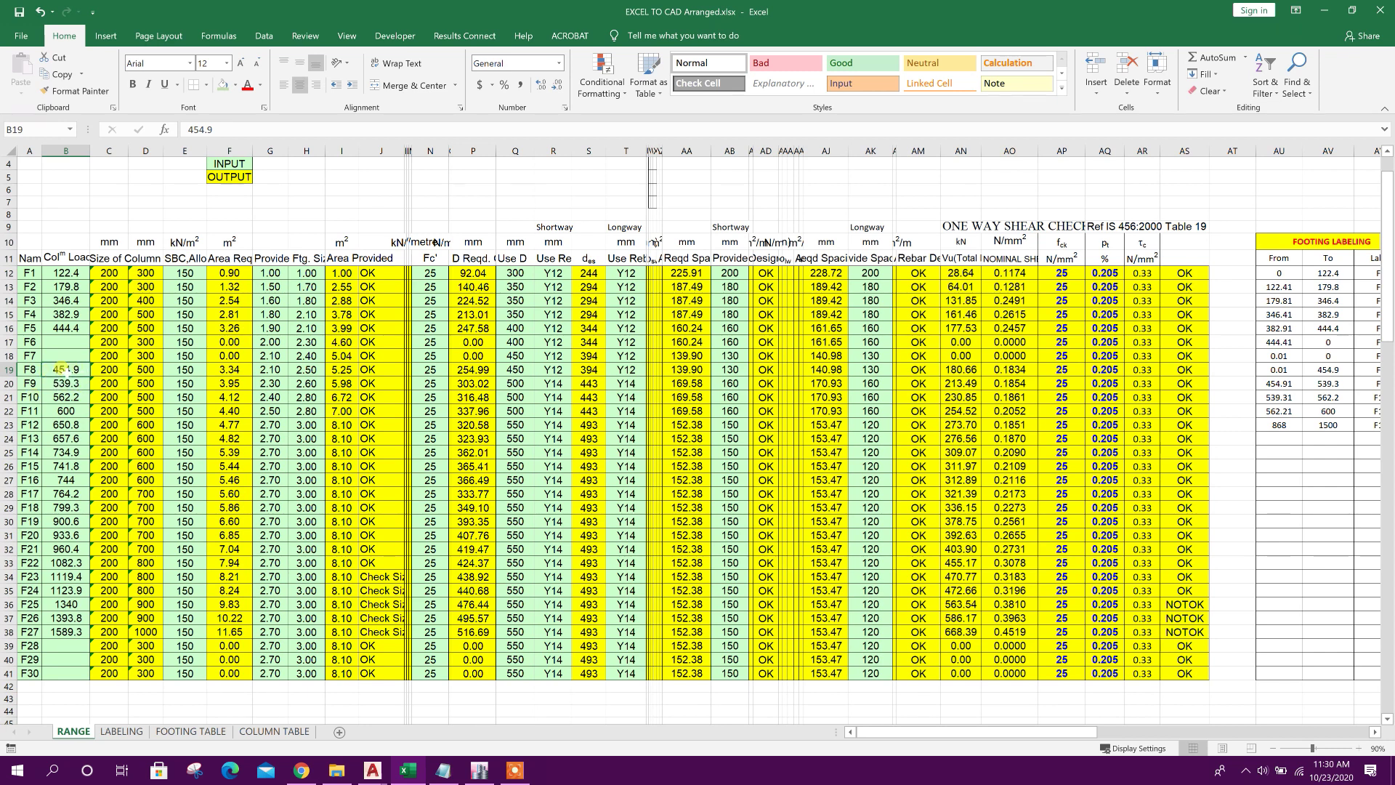
{"action": "key", "text": "ctrl+c"}
{"action": "left_click", "coordinate": [67, 342]}
{"action": "key", "text": "Return"}
{"action": "left_click", "coordinate": [76, 369]}
{"action": "key", "text": "Delete"}
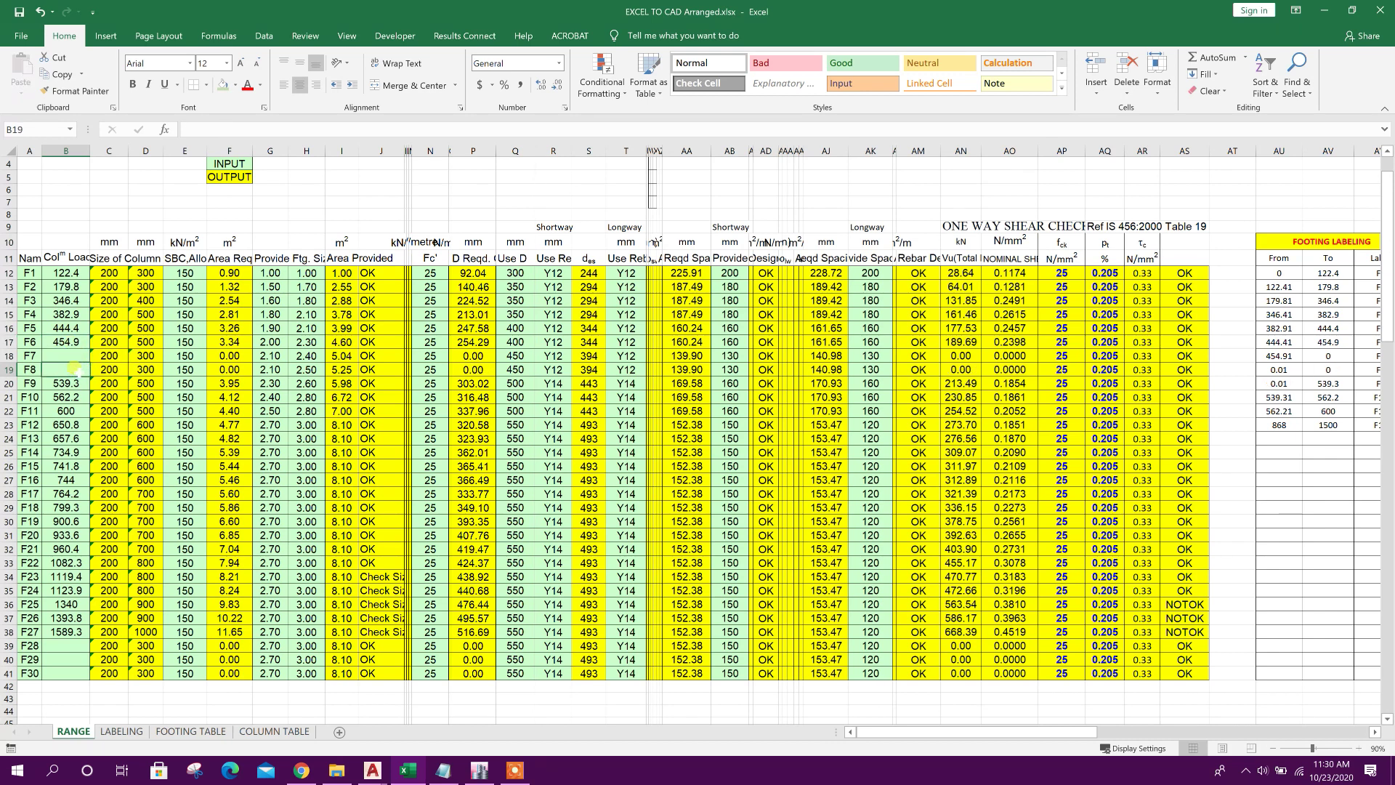
Move the 539.3 column load from F9 (B20) to F7 (B18), leaving the F9 load cell empty.
{"action": "scroll", "coordinate": [77, 369], "scroll_direction": "down", "scroll_amount": 2}
{"action": "left_click", "coordinate": [66, 306]}
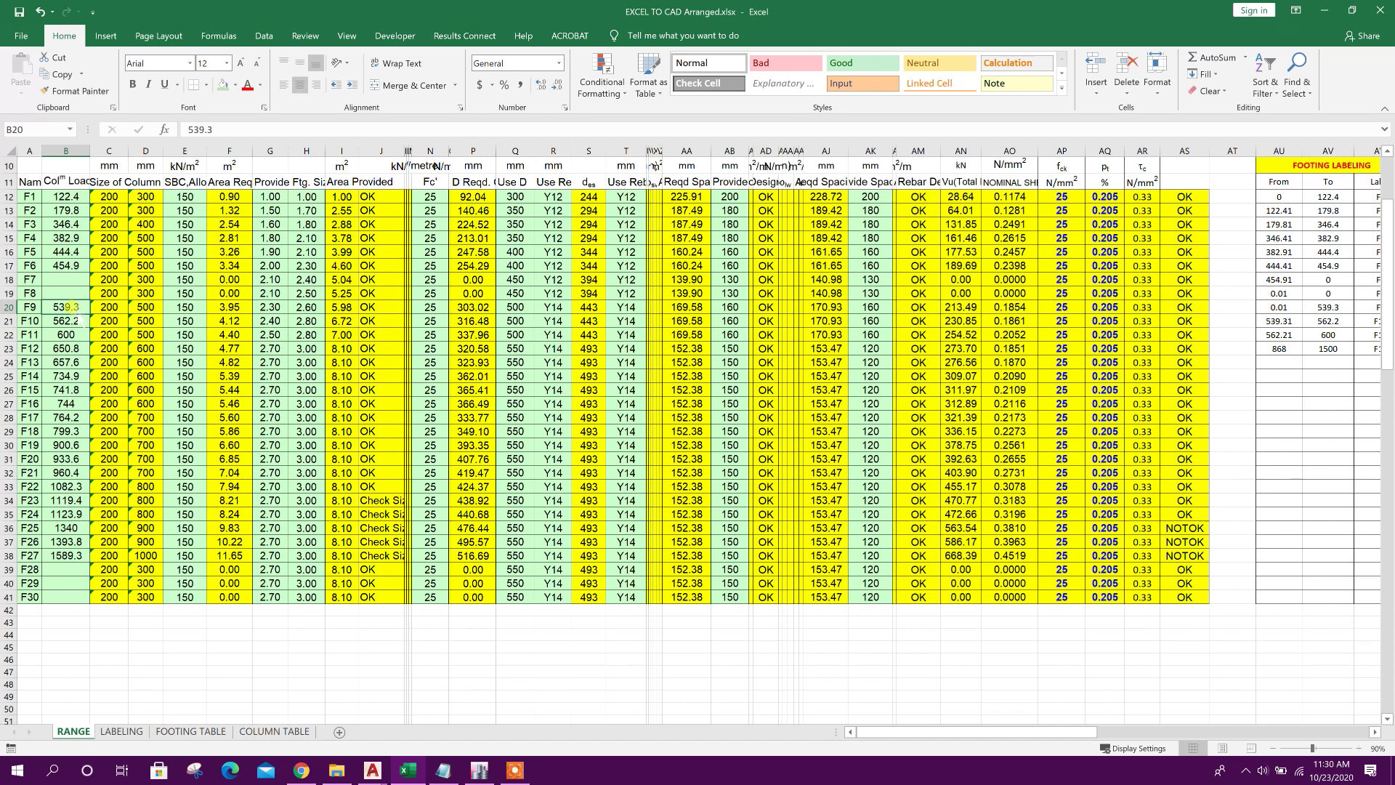
{"action": "key", "text": "ctrl+c"}
{"action": "right_click", "coordinate": [70, 282]}
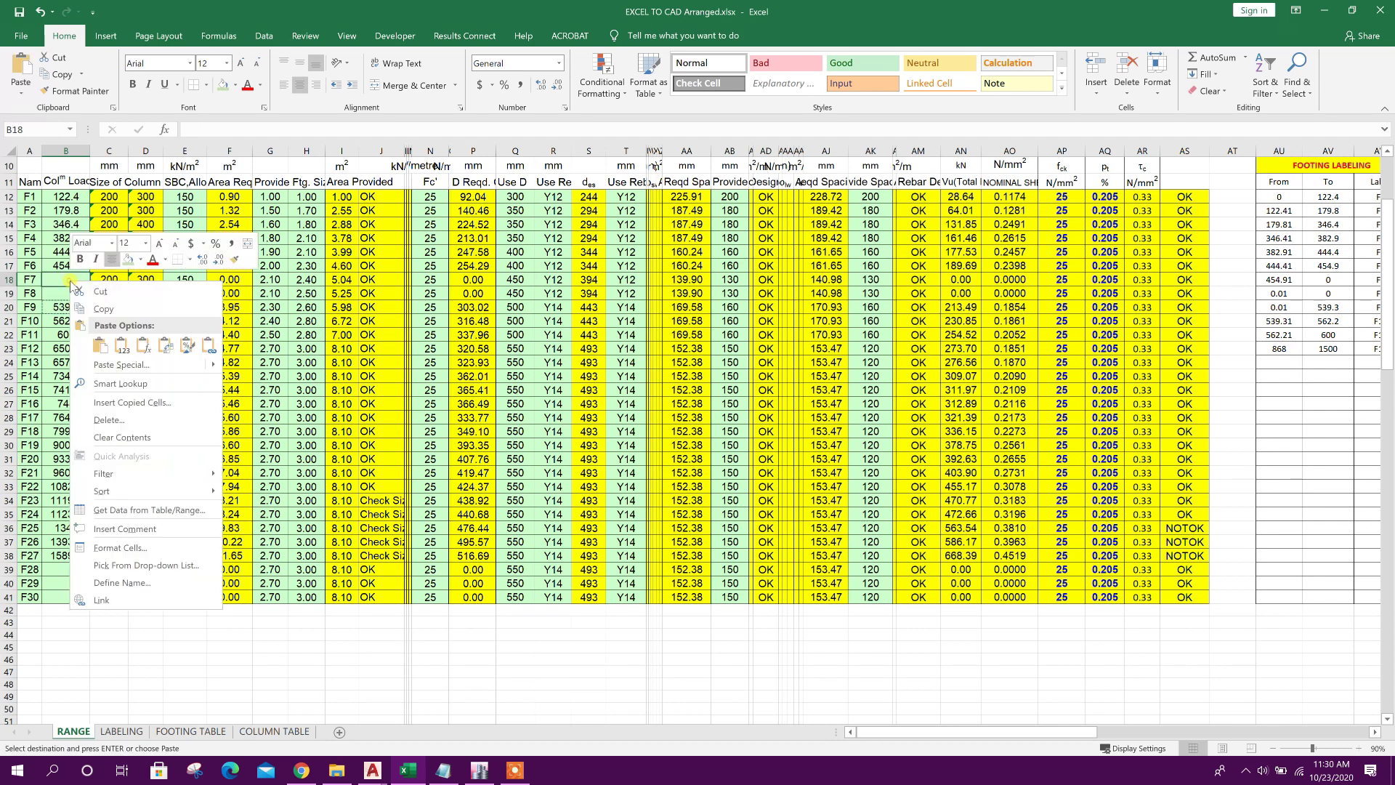
{"action": "left_click", "coordinate": [100, 346]}
{"action": "left_click", "coordinate": [66, 306]}
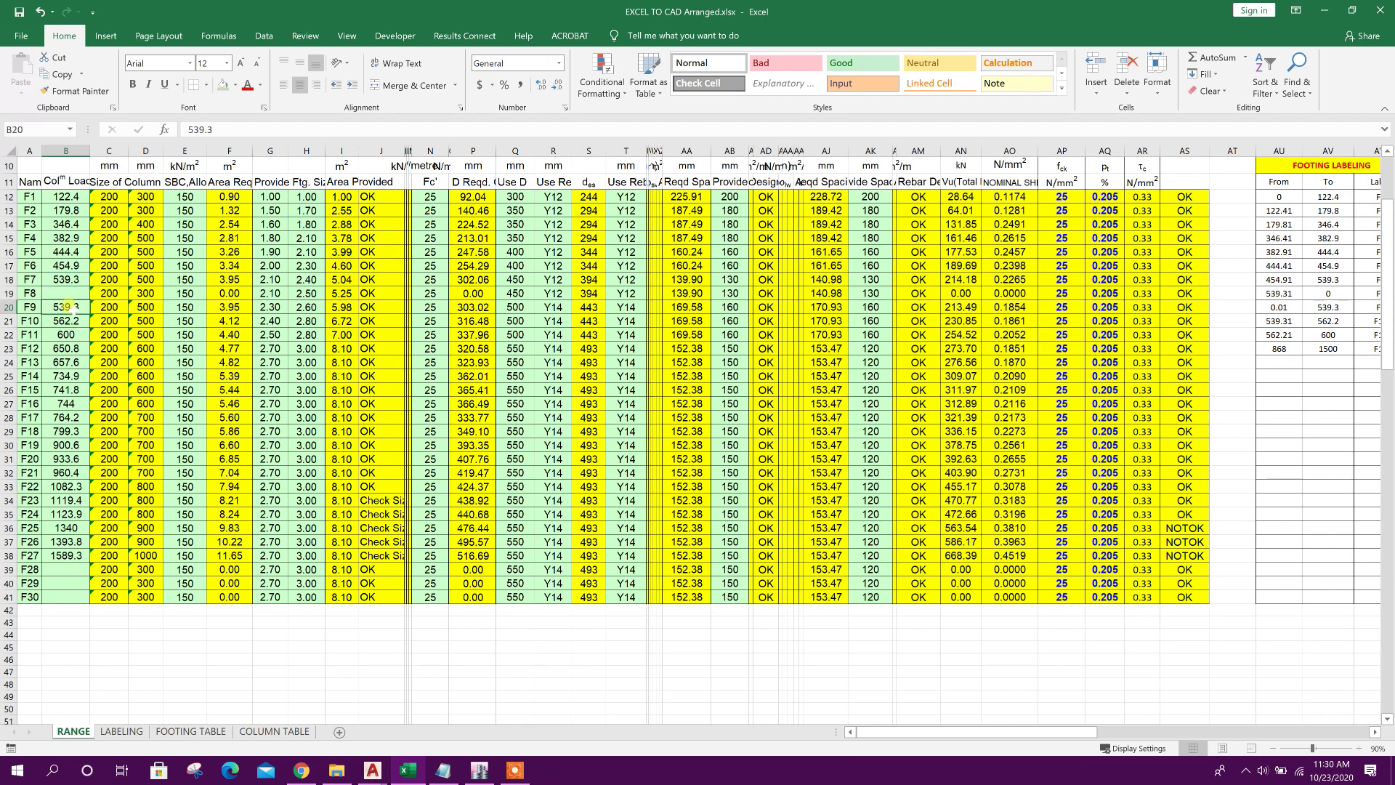
{"action": "key", "text": "Delete"}
Copy the 600 column load from F11 (B22) to F8 (B19) and clear the loads of F10 and F11.
{"action": "scroll", "coordinate": [67, 331], "scroll_direction": "down", "scroll_amount": 1}
{"action": "left_click", "coordinate": [76, 274]}
{"action": "left_click", "coordinate": [71, 287]}
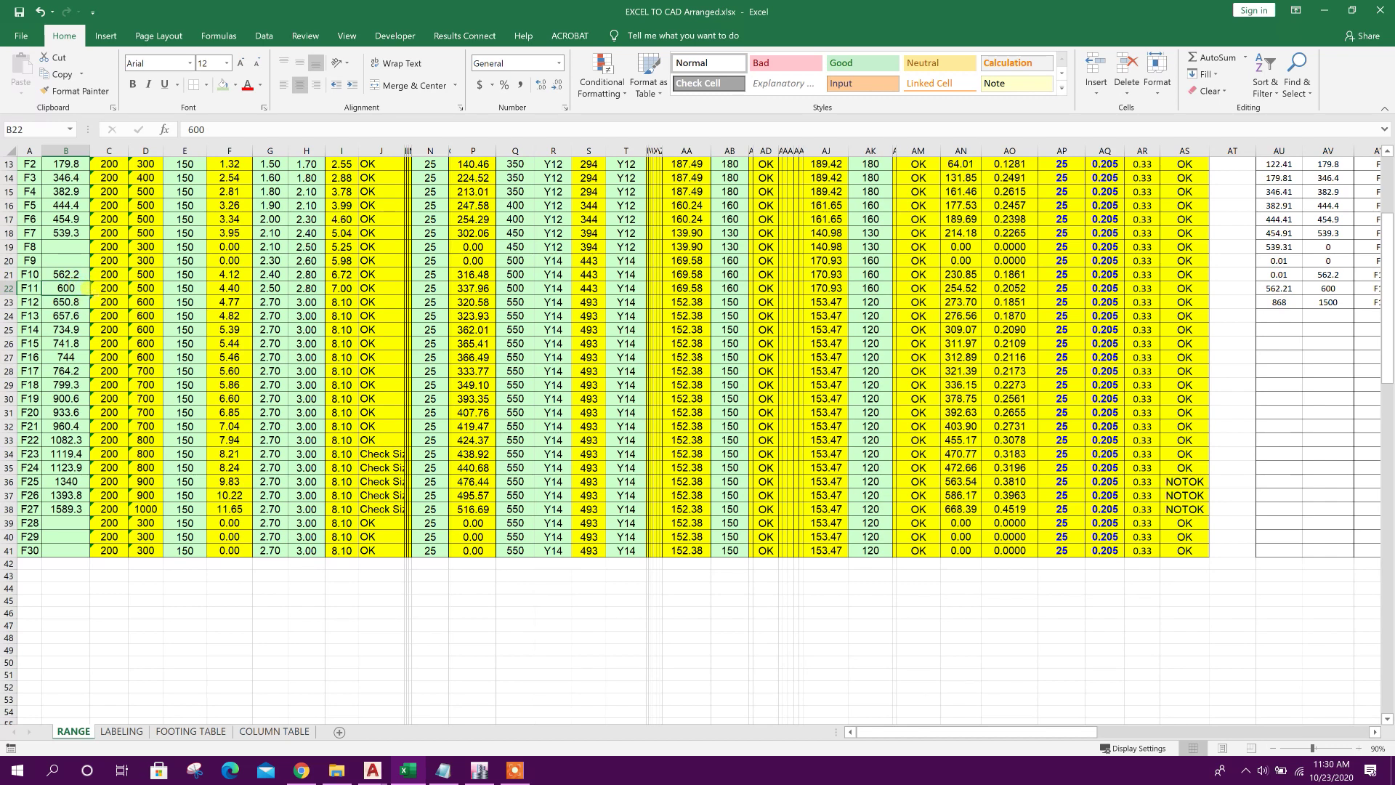
{"action": "key", "text": "ctrl+c"}
{"action": "left_click", "coordinate": [69, 247]}
{"action": "key", "text": "ctrl+v"}
{"action": "key", "text": "Escape"}
{"action": "left_click_drag", "start_coordinate": [69, 275], "coordinate": [76, 285]}
{"action": "key", "text": "Delete"}
Copy the 657.6 column load from F13 (B24) to F9 (B20) and clear the loads of F12 and F13.
{"action": "scroll", "coordinate": [73, 285], "scroll_direction": "down", "scroll_amount": 1}
{"action": "left_click", "coordinate": [67, 262]}
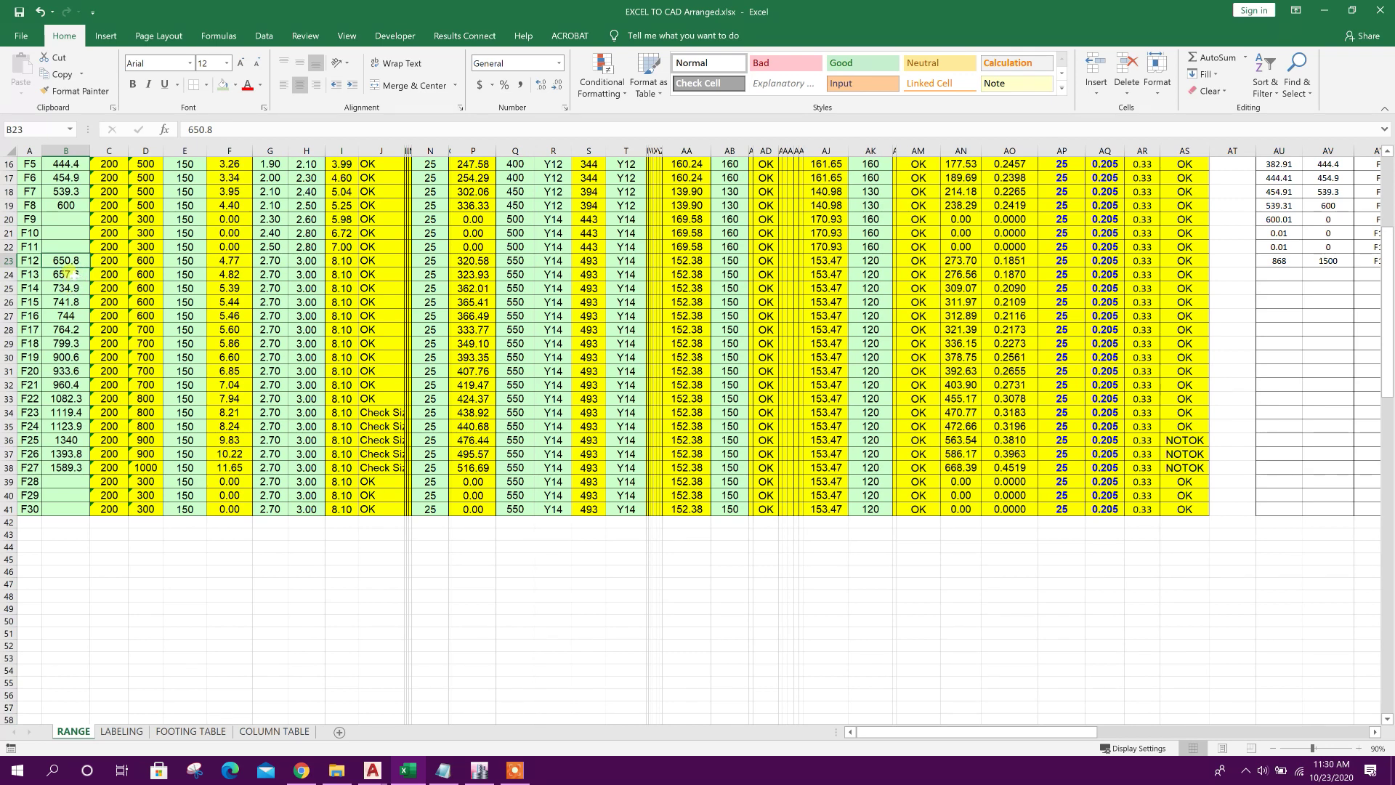
{"action": "left_click_drag", "start_coordinate": [75, 264], "coordinate": [73, 276]}
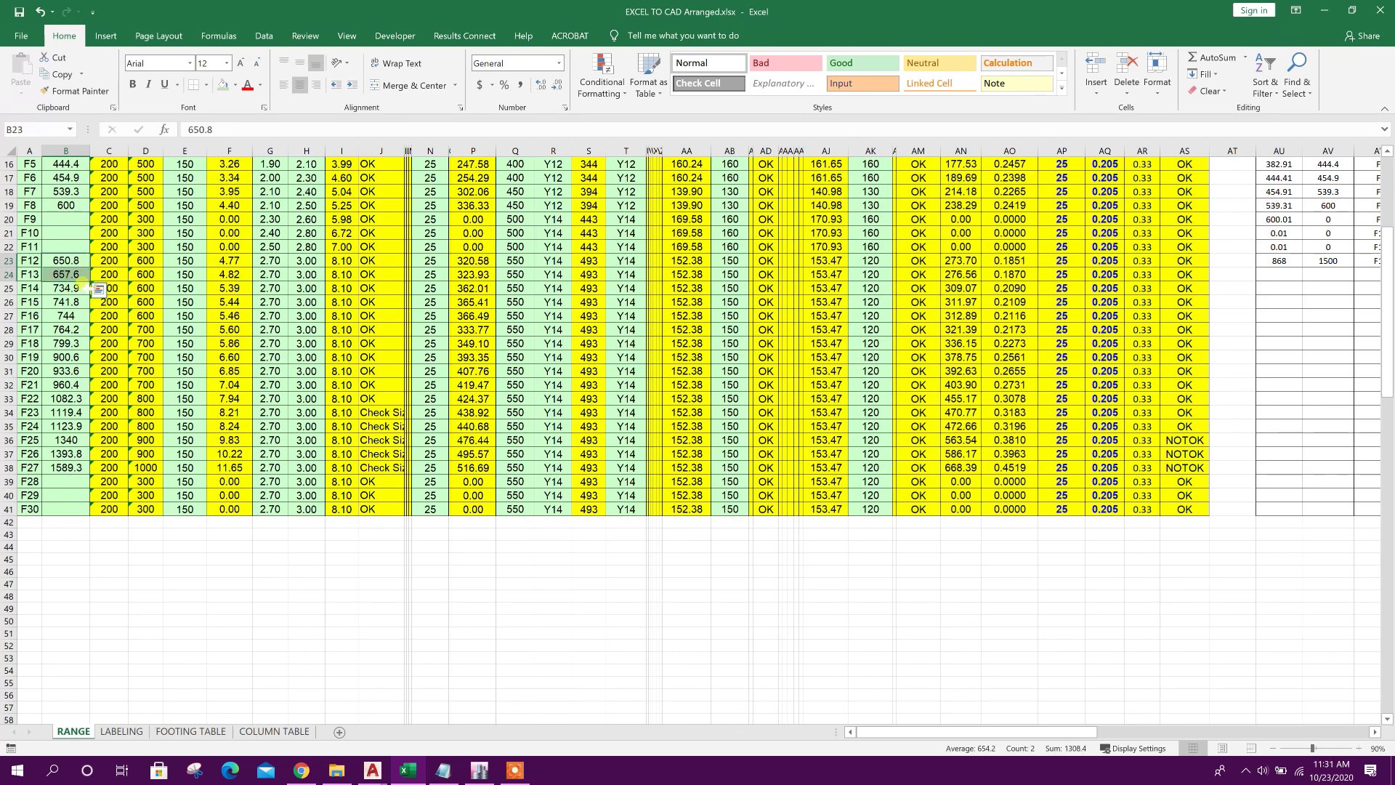
{"action": "left_click", "coordinate": [69, 270]}
{"action": "key", "text": "ctrl+c"}
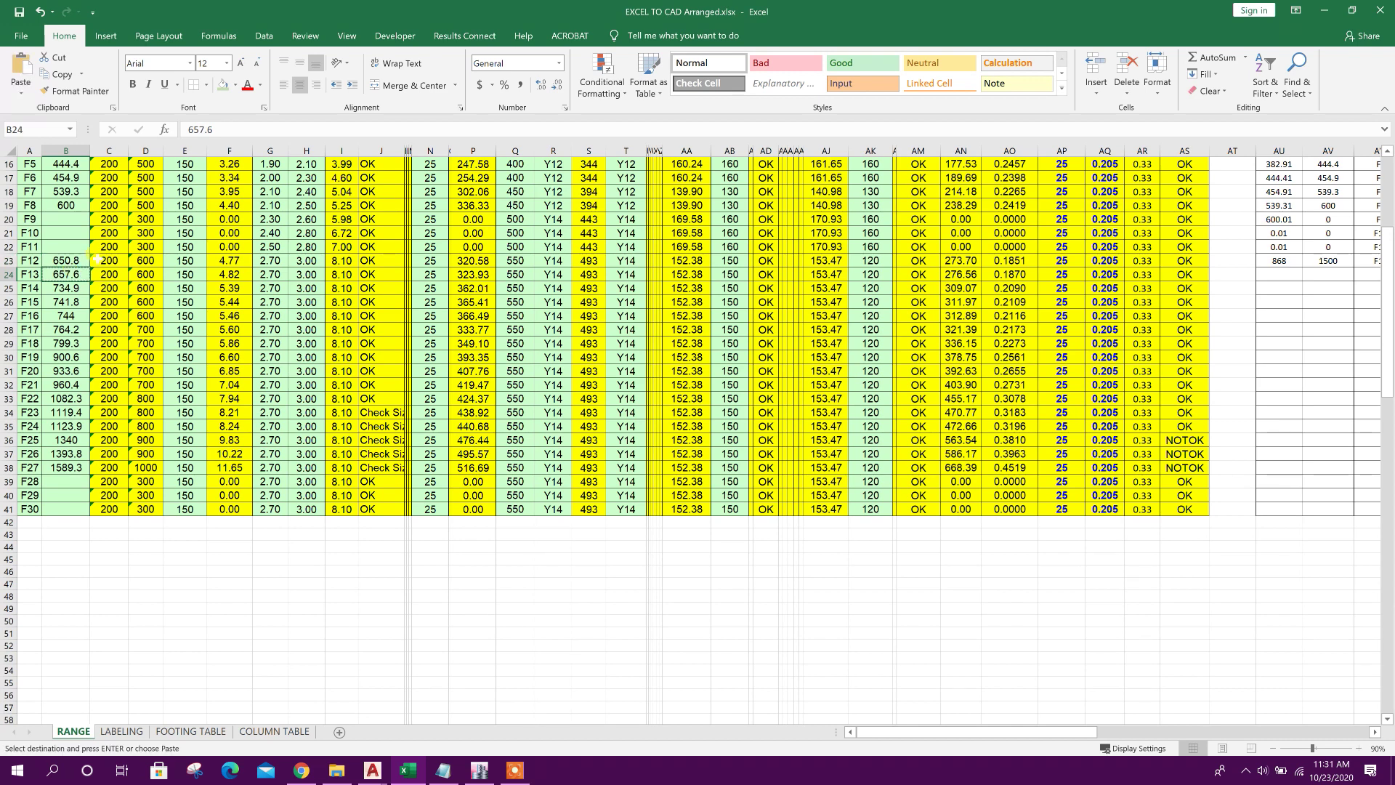
{"action": "left_click", "coordinate": [73, 220]}
{"action": "key", "text": "ctrl+v"}
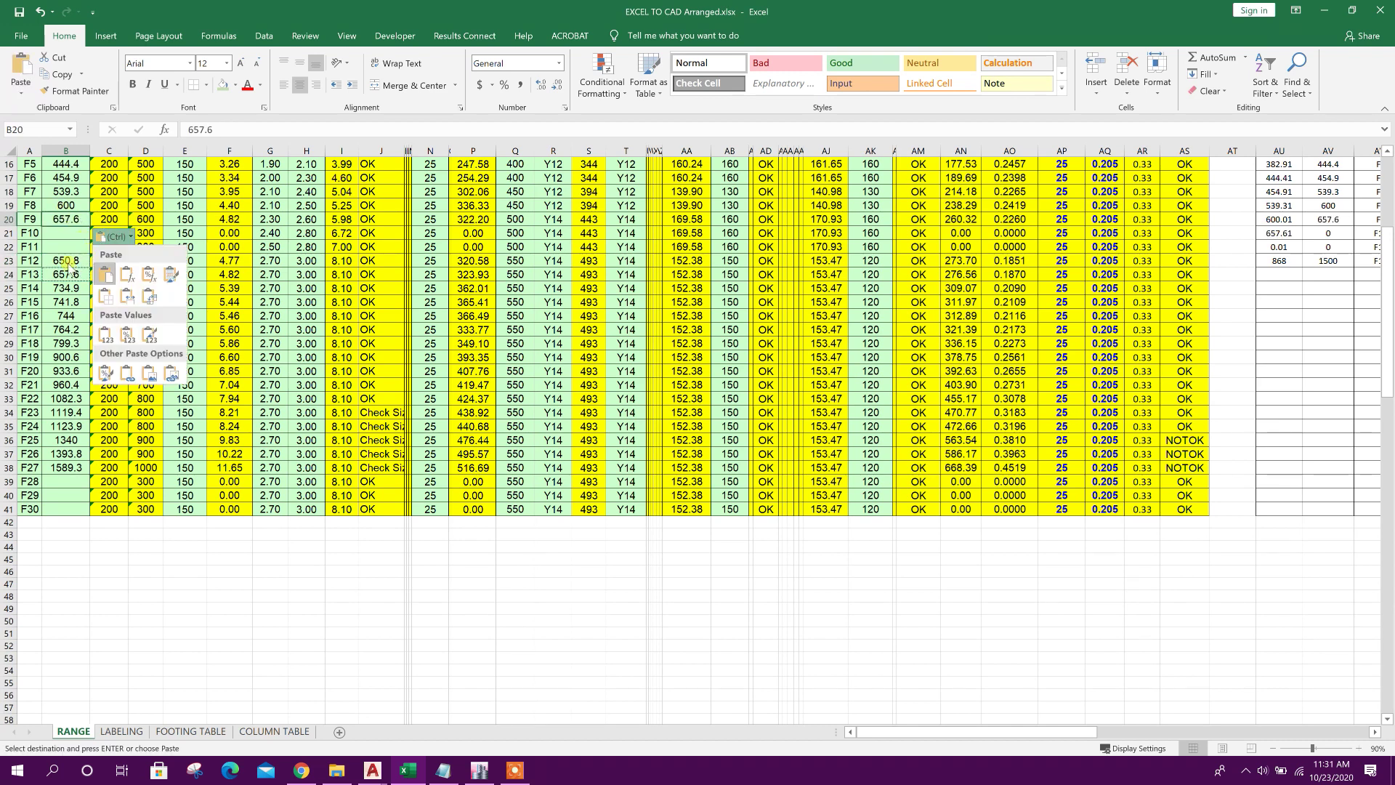
{"action": "left_click", "coordinate": [68, 263]}
{"action": "left_click_drag", "start_coordinate": [66, 261], "coordinate": [75, 274]}
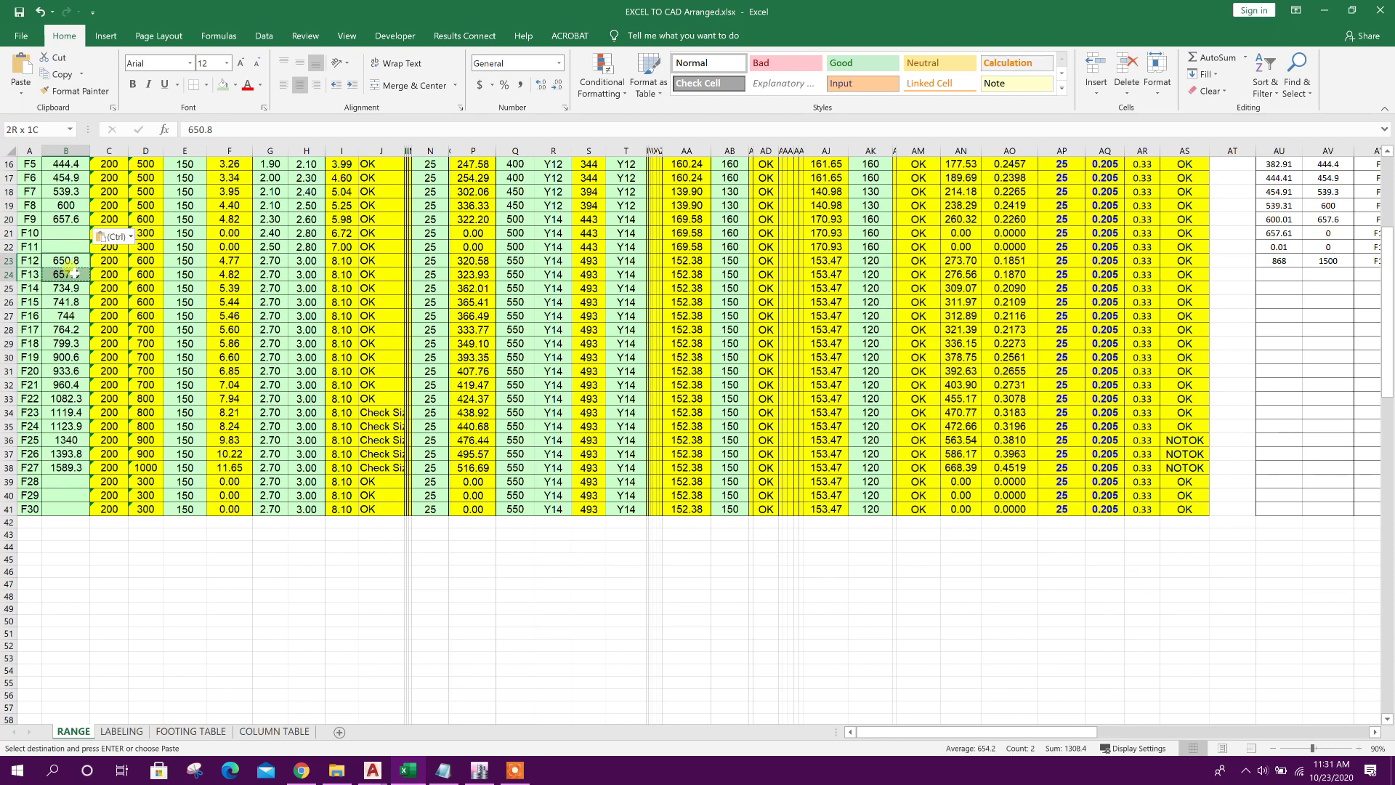
{"action": "key", "text": "Delete"}
Copy the 744 column load from F16 (B27) to F10 (B21) and clear the loads of F14 to F16.
{"action": "scroll", "coordinate": [95, 290], "scroll_direction": "down", "scroll_amount": 1}
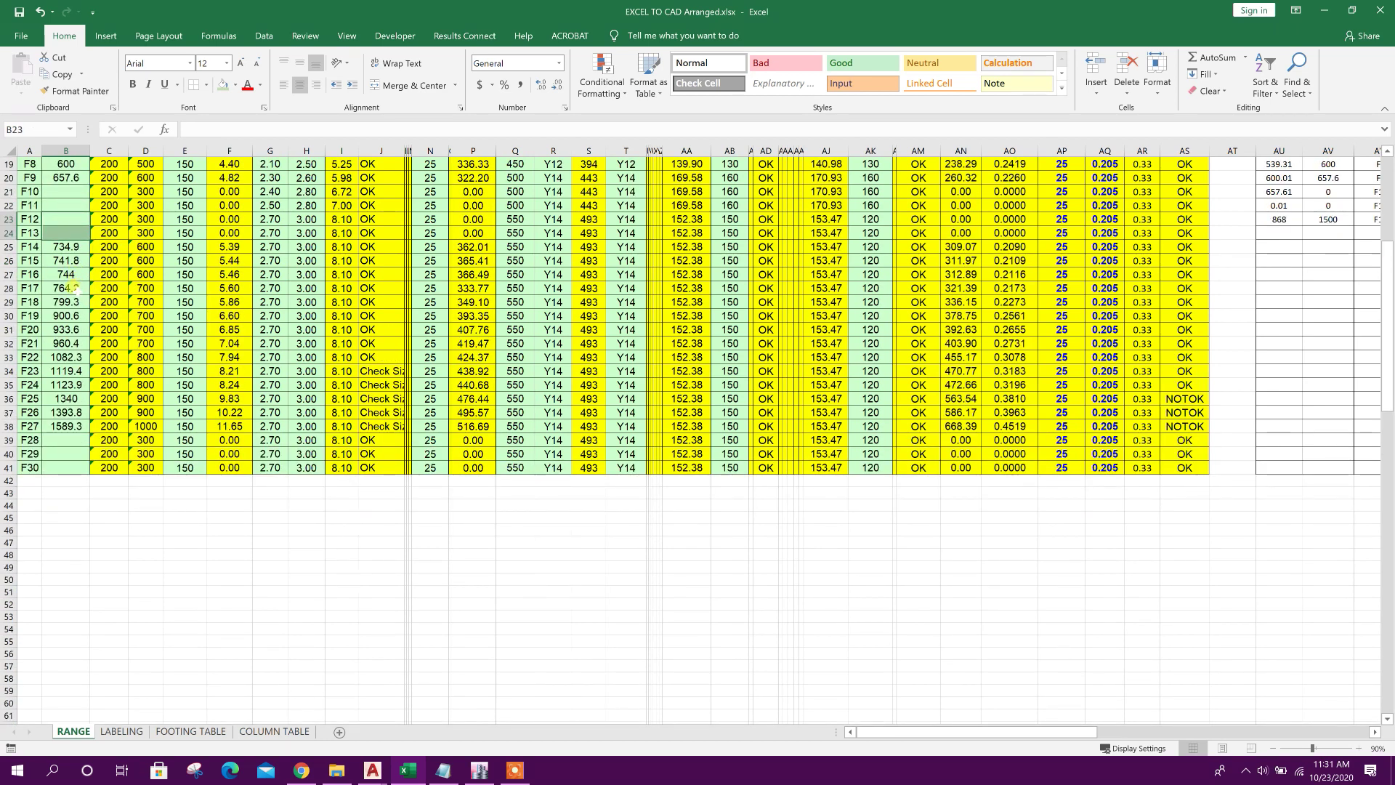
{"action": "left_click", "coordinate": [67, 274]}
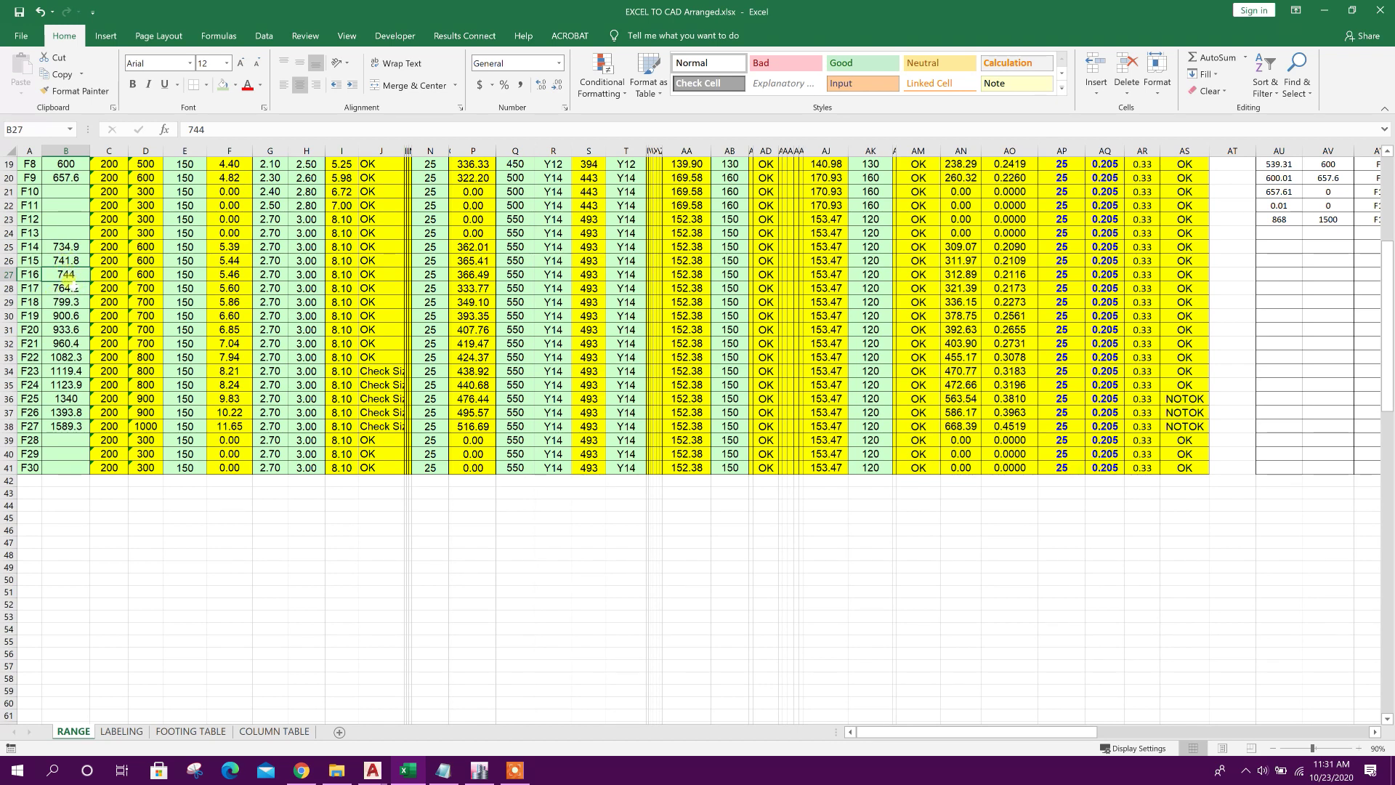
{"action": "key", "text": "ctrl+c"}
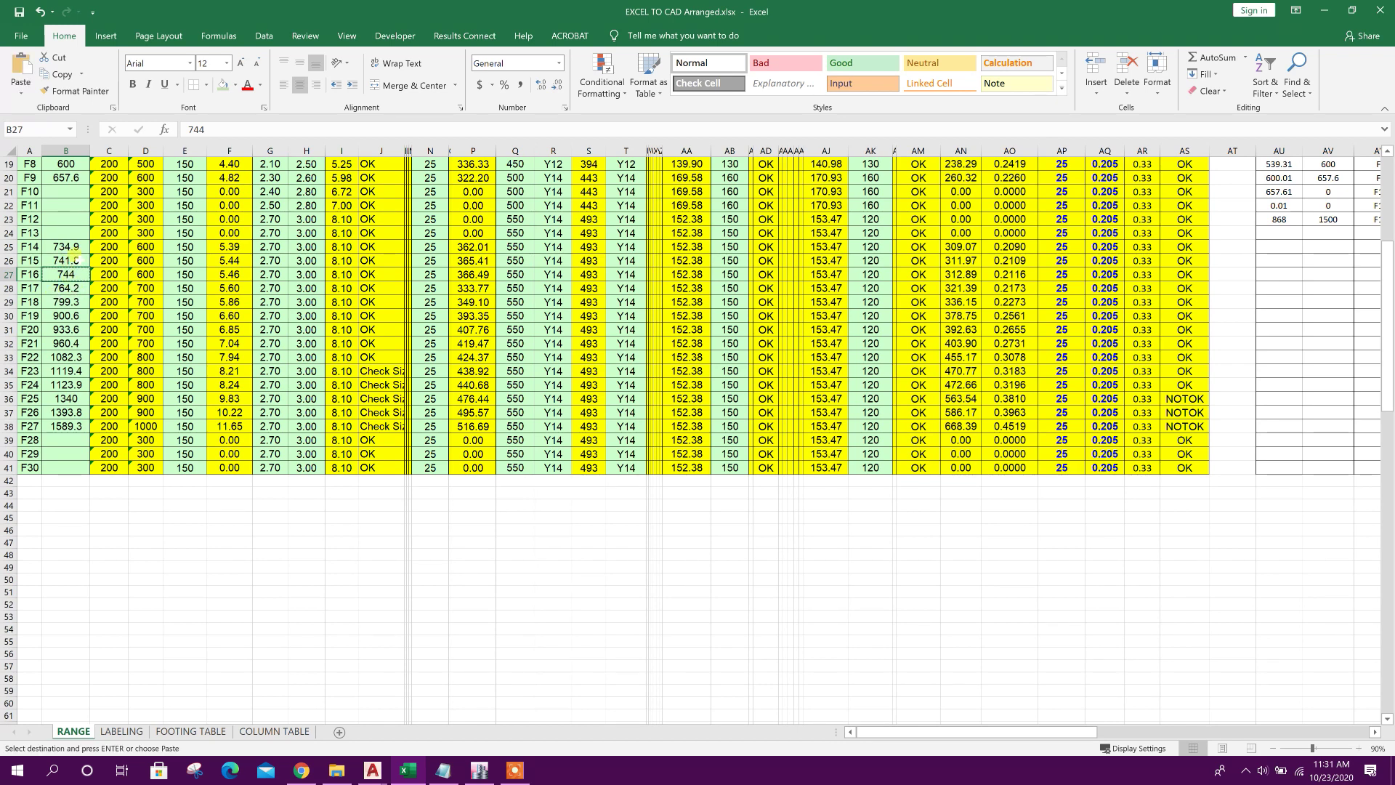
{"action": "left_click", "coordinate": [67, 192]}
{"action": "key", "text": "ctrl+v"}
{"action": "key", "text": "Escape"}
{"action": "left_click_drag", "start_coordinate": [73, 247], "coordinate": [76, 275]}
{"action": "key", "text": "Delete"}
Copy the 799.3 column load from F18 (B29) to F11 (B22) and clear the loads of F17 and F18.
{"action": "scroll", "coordinate": [76, 269], "scroll_direction": "down", "scroll_amount": 1}
{"action": "left_click", "coordinate": [75, 247]}
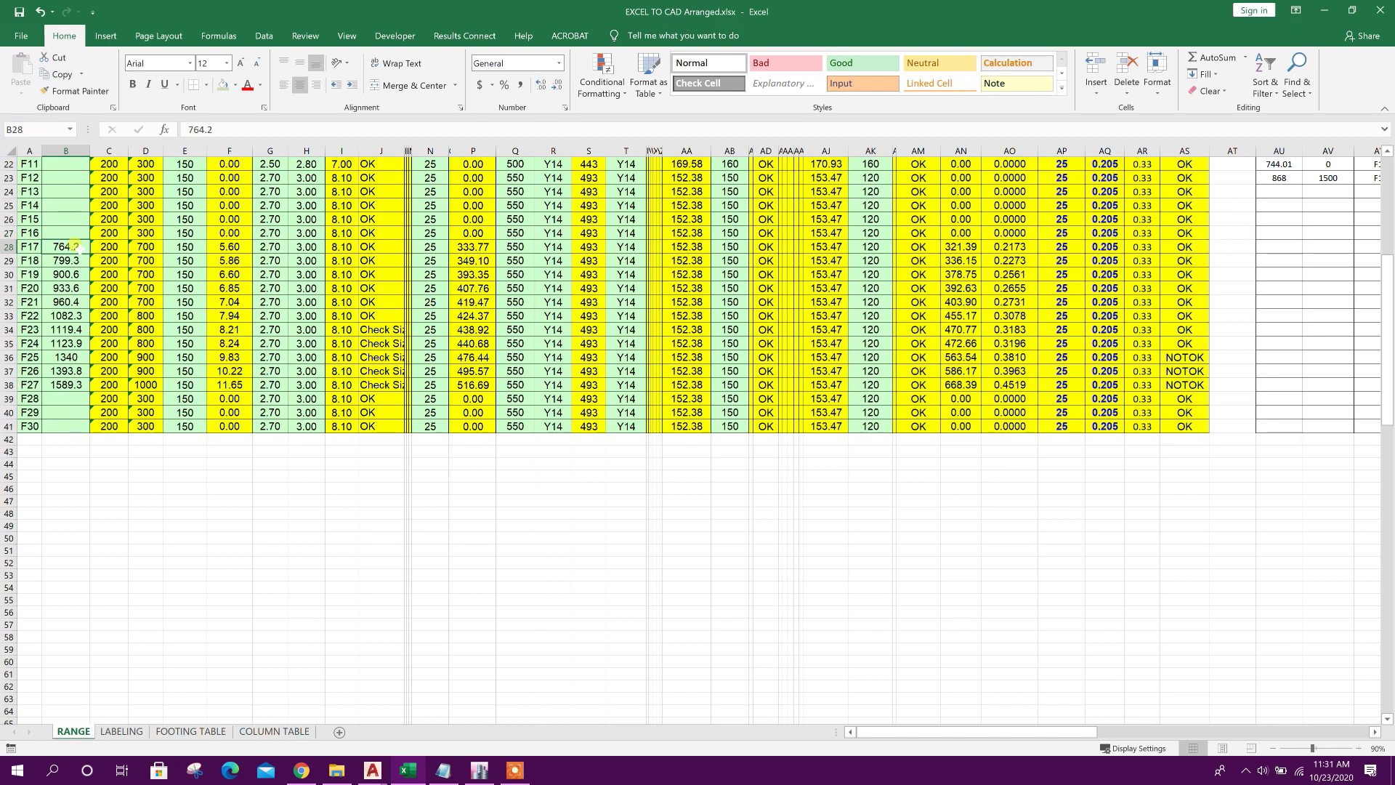
{"action": "left_click_drag", "start_coordinate": [75, 247], "coordinate": [80, 260]}
{"action": "left_click", "coordinate": [75, 260]}
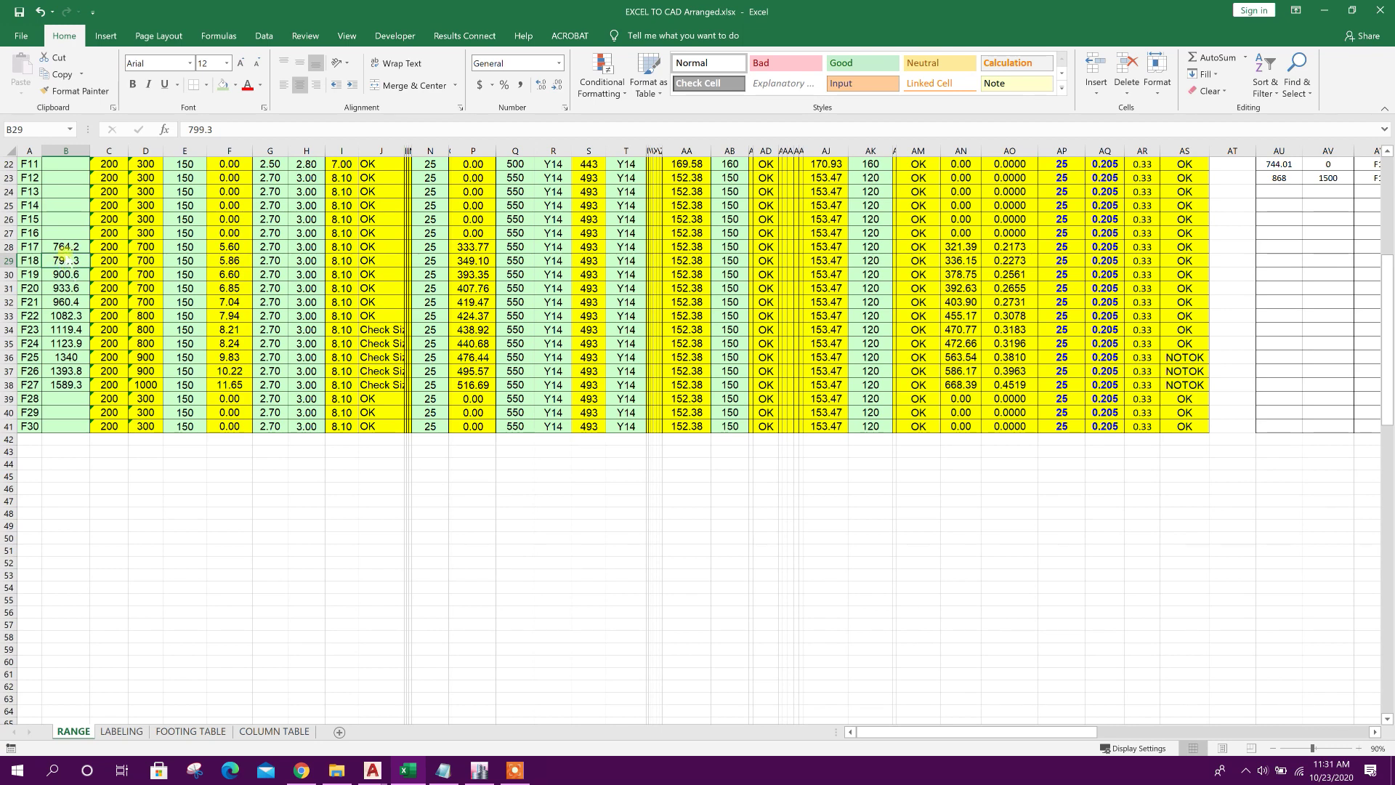
{"action": "key", "text": "ctrl+c"}
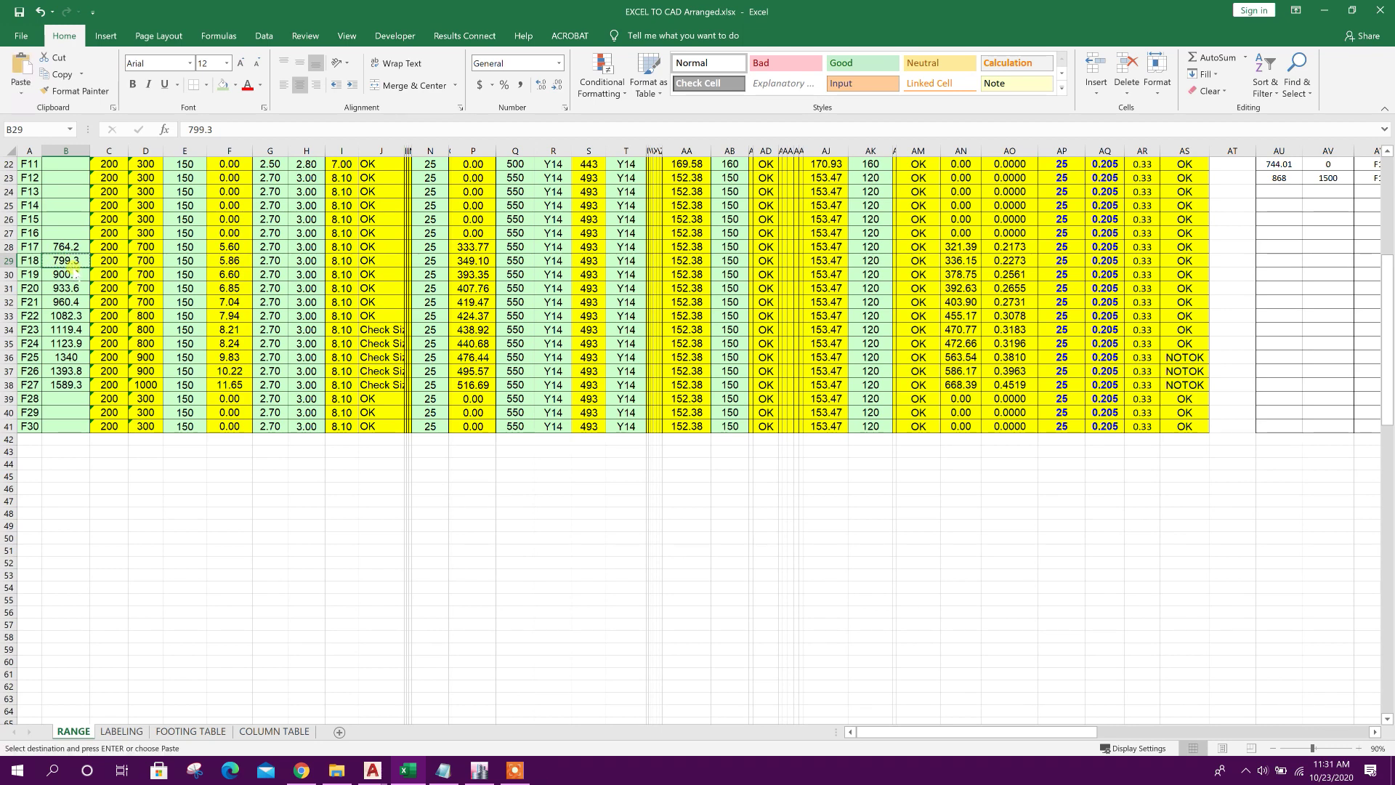
{"action": "scroll", "coordinate": [72, 272], "scroll_direction": "up", "scroll_amount": 1}
{"action": "left_click", "coordinate": [70, 206]}
{"action": "key", "text": "Return"}
{"action": "left_click_drag", "start_coordinate": [65, 288], "coordinate": [66, 301]}
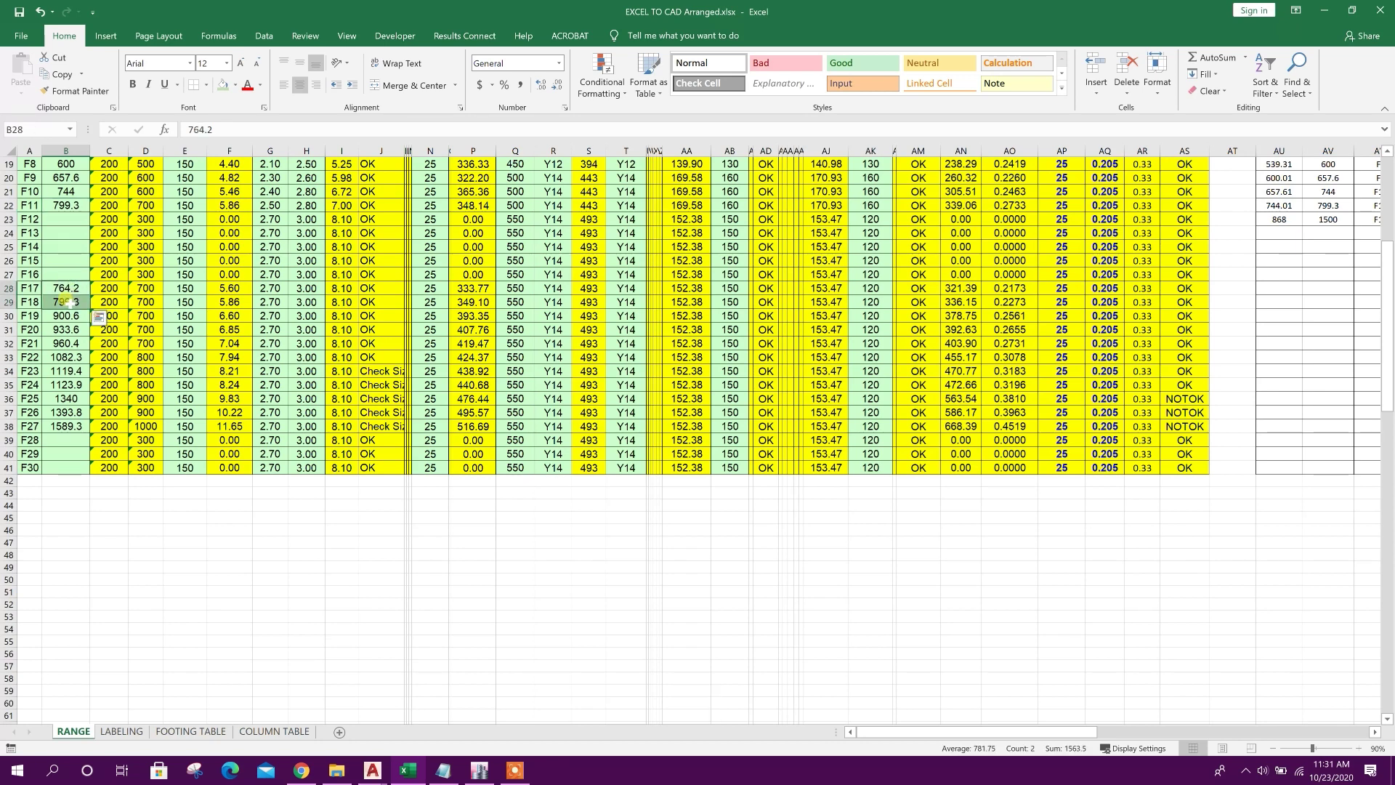
{"action": "key", "text": "Delete"}
Copy the 933.6 column load from F20 (B31) to F12 (B23) and clear the loads of F19 and F20.
{"action": "scroll", "coordinate": [69, 298], "scroll_direction": "down", "scroll_amount": 1}
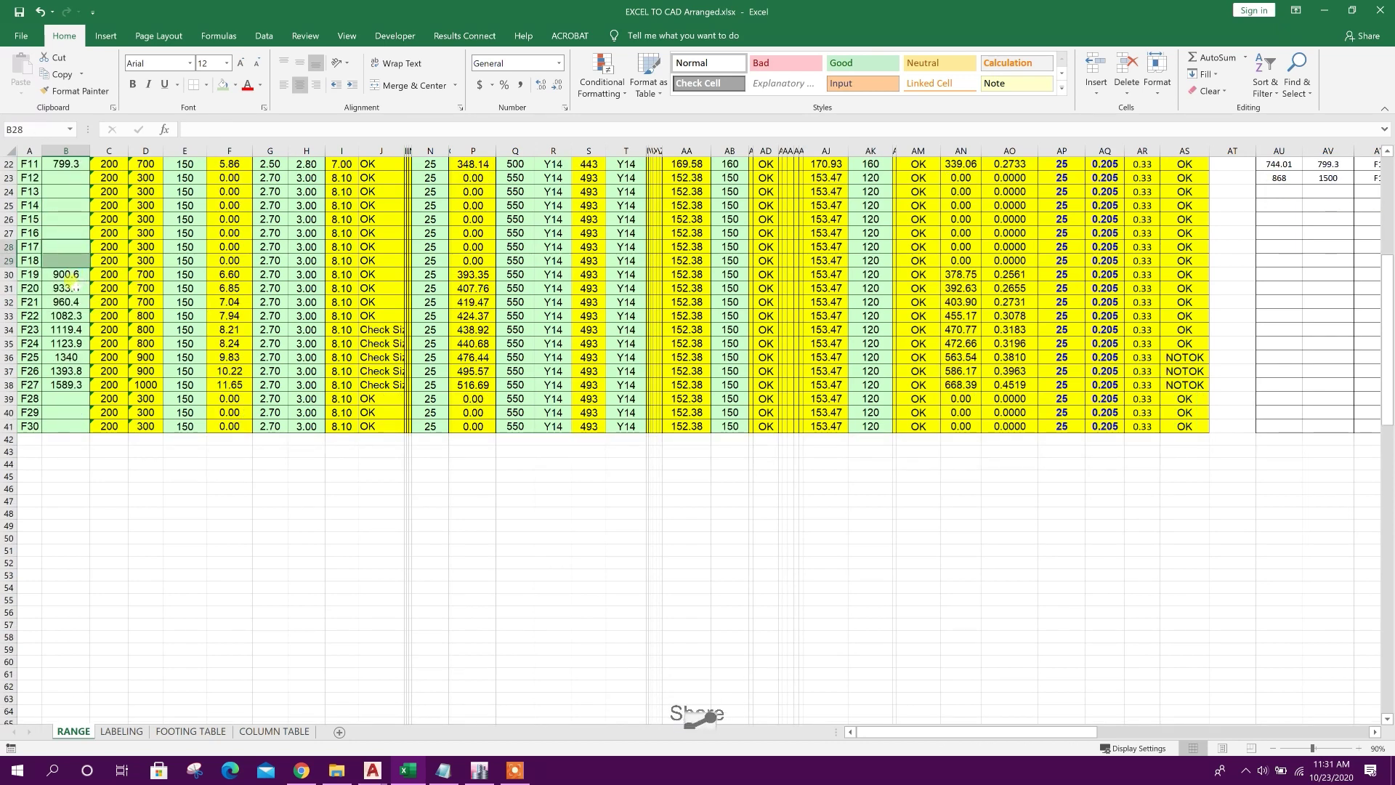
{"action": "left_click", "coordinate": [65, 302]}
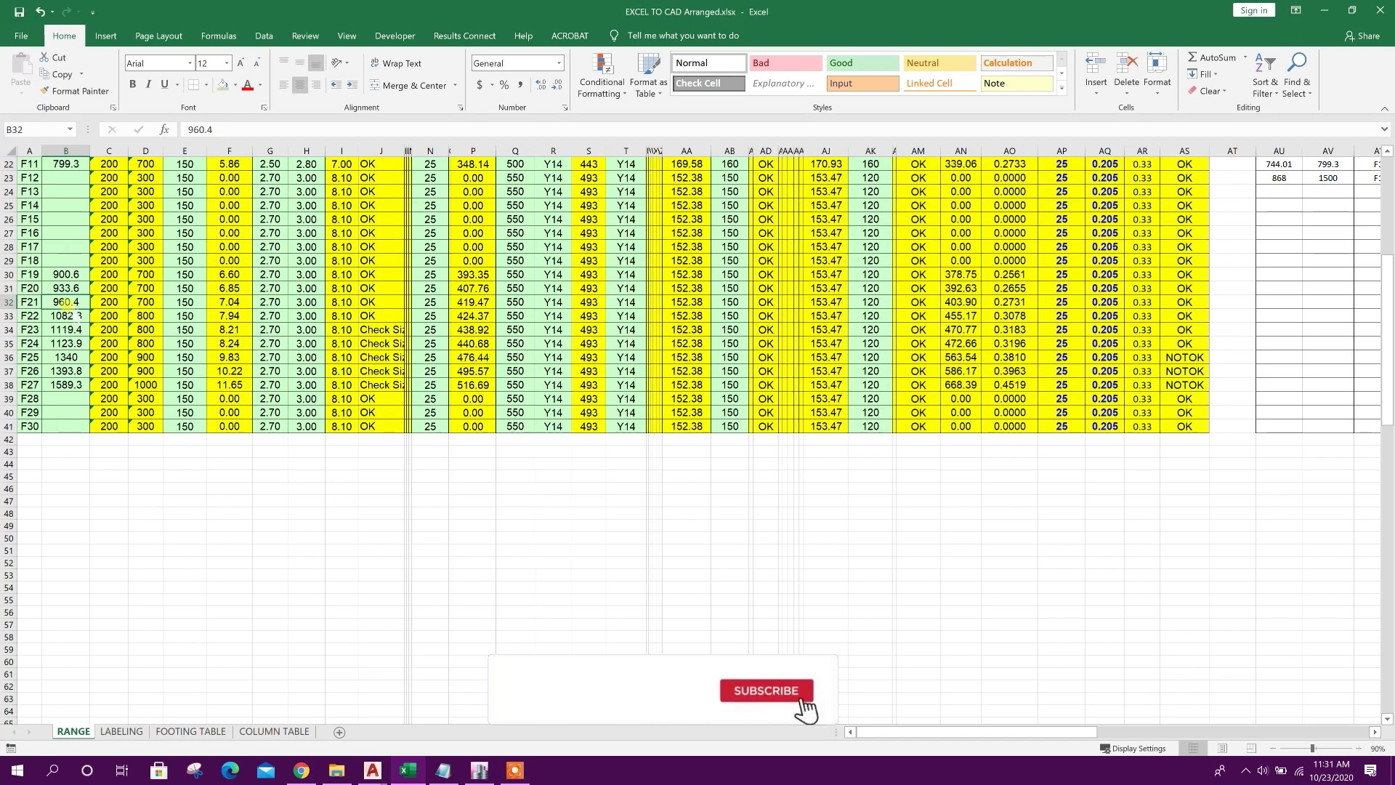
{"action": "left_click", "coordinate": [72, 289]}
{"action": "key", "text": "ctrl+c"}
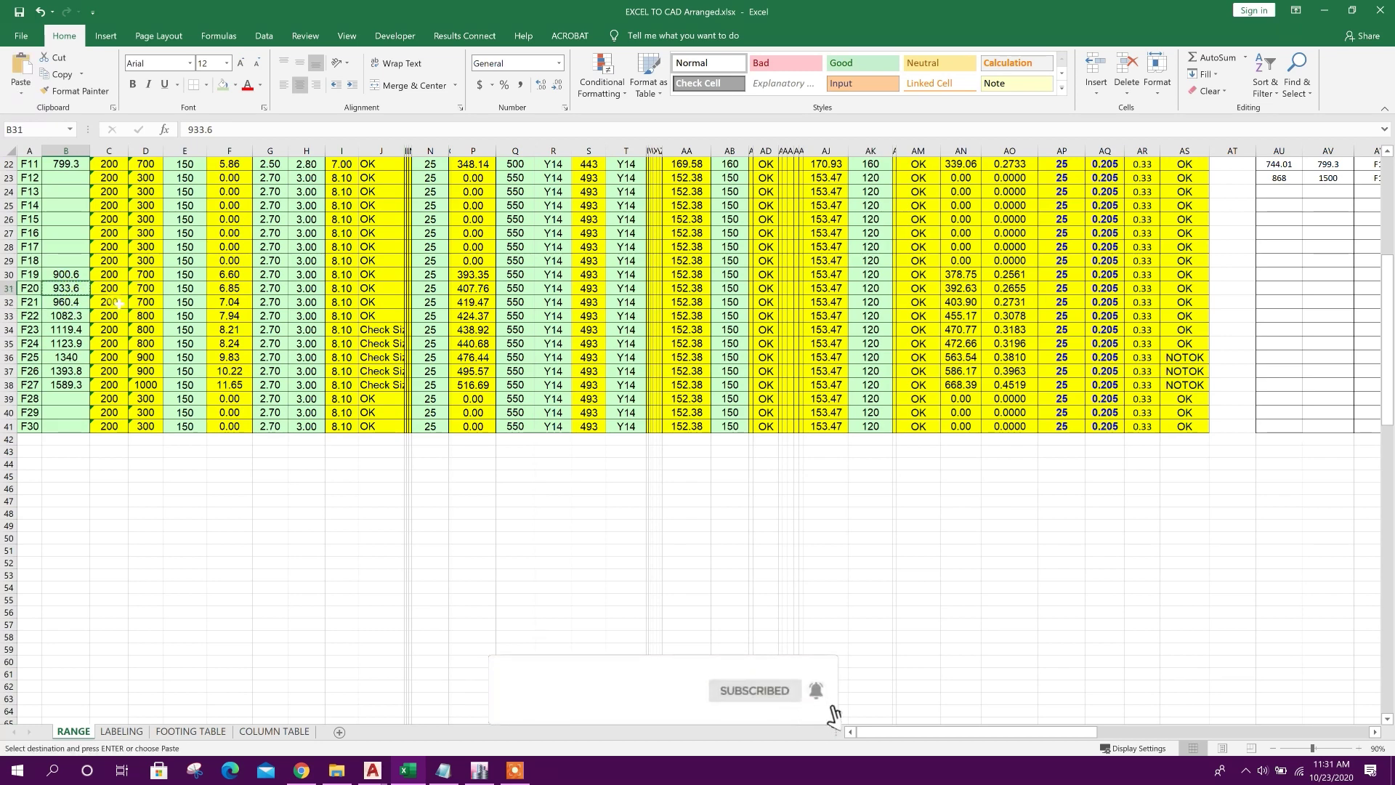
{"action": "scroll", "coordinate": [66, 276], "scroll_direction": "up", "scroll_amount": 2}
{"action": "left_click", "coordinate": [65, 260]}
{"action": "key", "text": "Return"}
{"action": "left_click", "coordinate": [65, 356]}
{"action": "key", "text": "shift+Down"}
{"action": "key", "text": "Delete"}
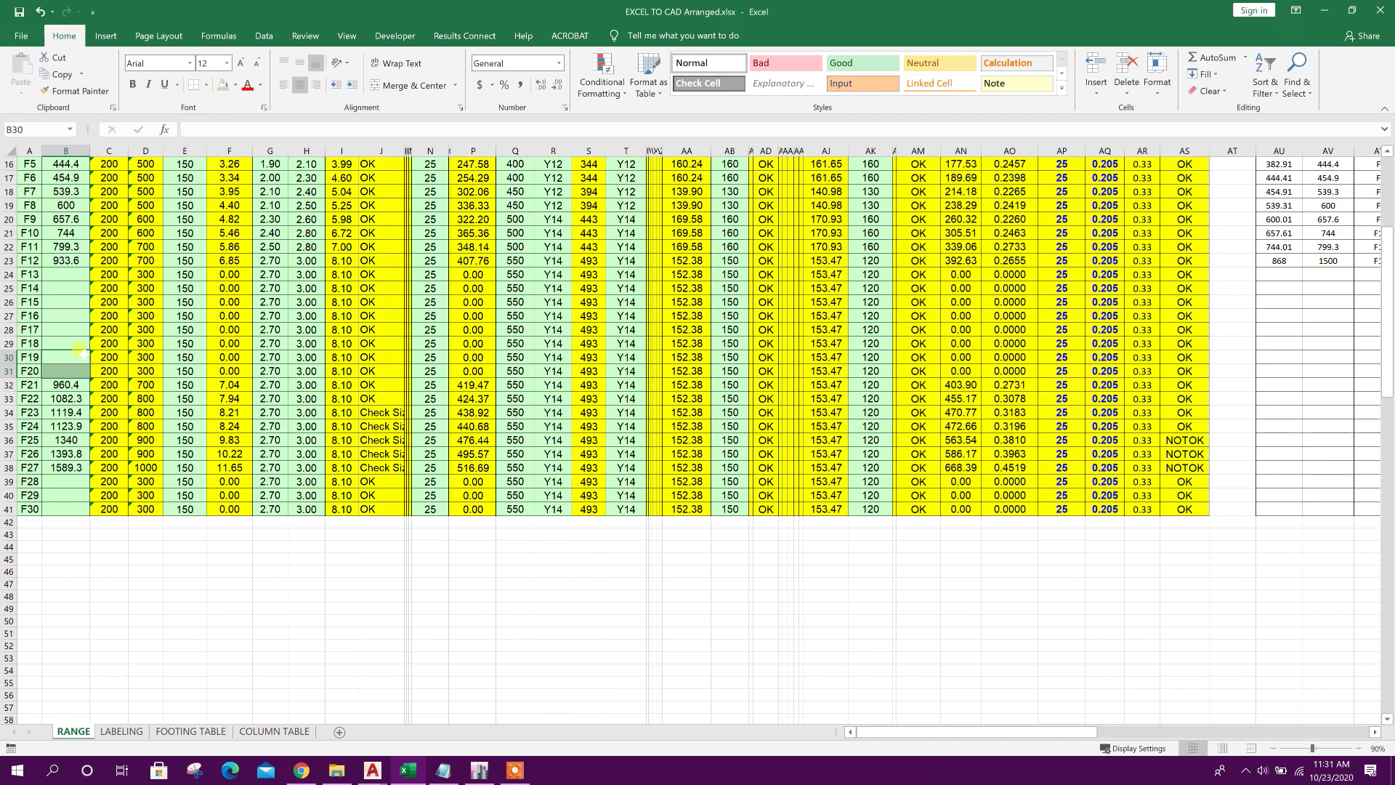
Move the 960.4 column load from F21 (B32) to F13 (B24), leaving the F21 load cell empty.
{"action": "scroll", "coordinate": [65, 357], "scroll_direction": "down", "scroll_amount": 1}
{"action": "left_click", "coordinate": [65, 343]}
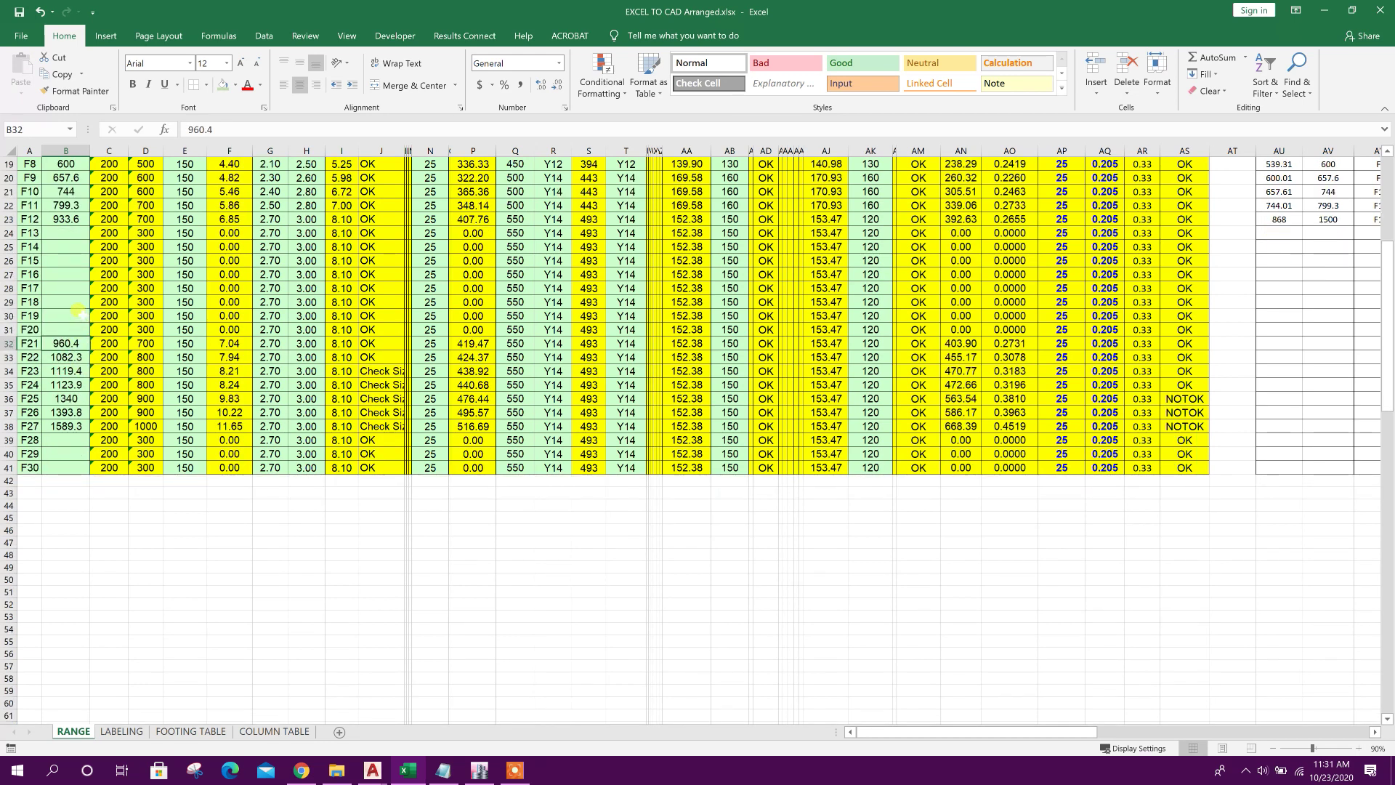
{"action": "key", "text": "ctrl+c"}
{"action": "left_click", "coordinate": [65, 231]}
{"action": "key", "text": "Return"}
{"action": "left_click", "coordinate": [76, 343]}
{"action": "key", "text": "Delete"}
Move the 1082.3 column load from F22 (B33) to F14 (B25), leaving the F22 load cell empty.
{"action": "scroll", "coordinate": [73, 342], "scroll_direction": "down", "scroll_amount": 1}
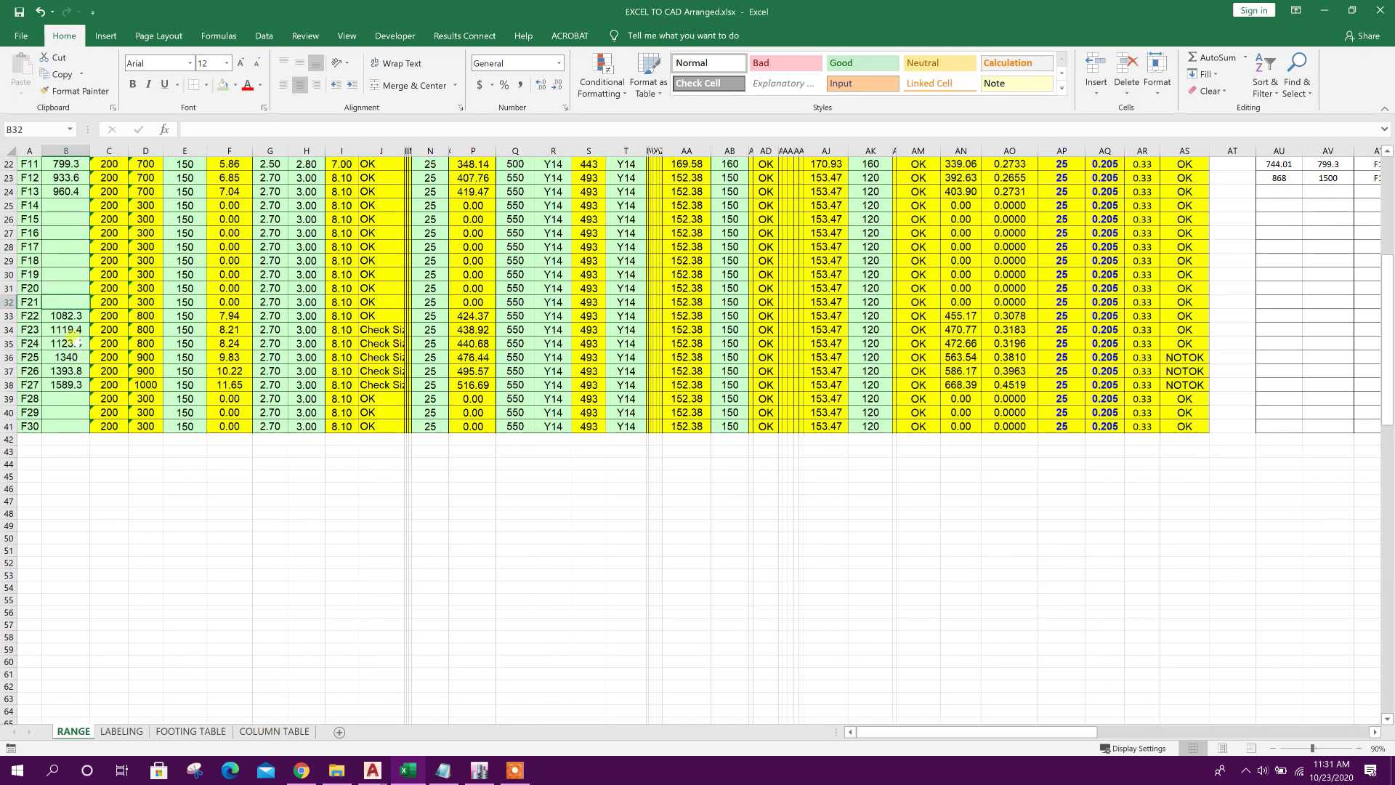
{"action": "left_click", "coordinate": [63, 317]}
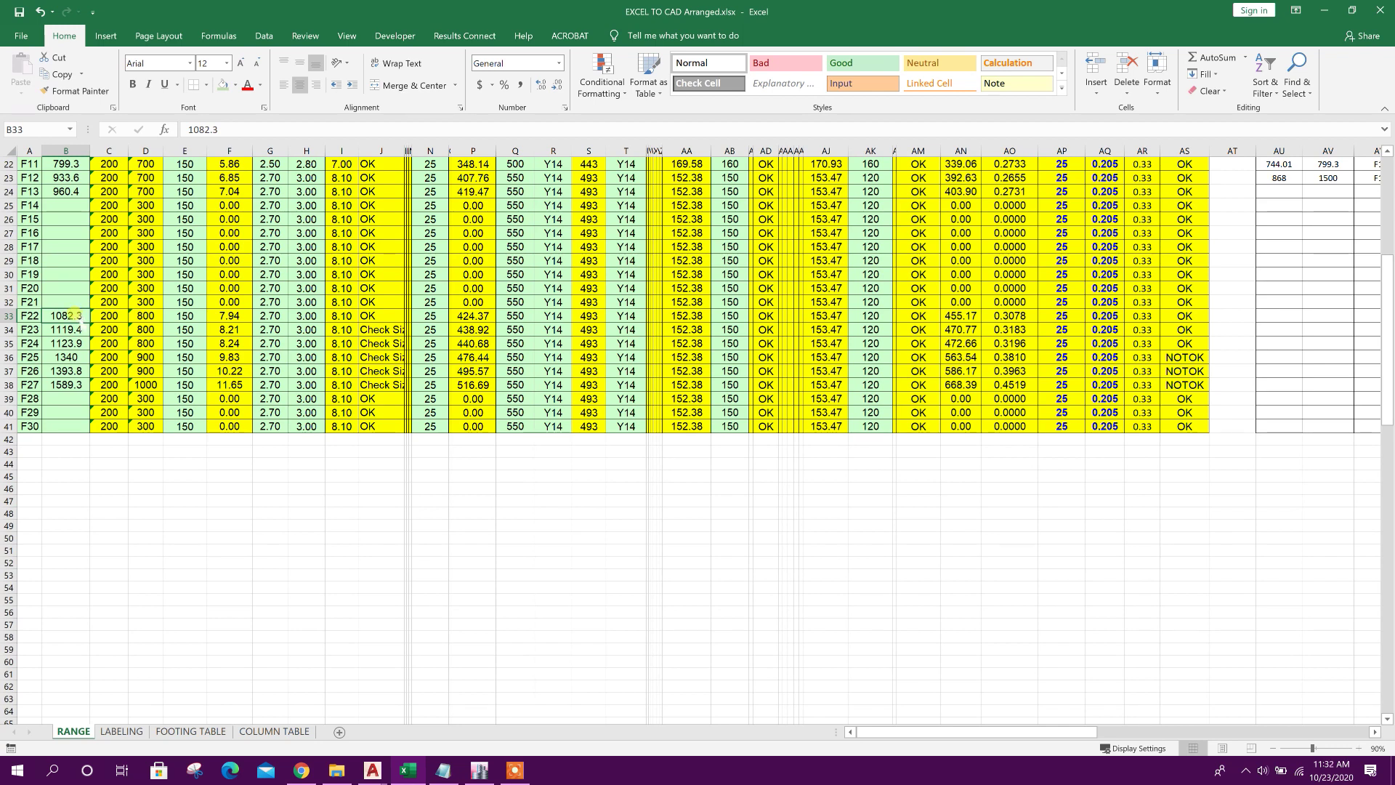
{"action": "key", "text": "ctrl+c"}
{"action": "right_click", "coordinate": [72, 207]}
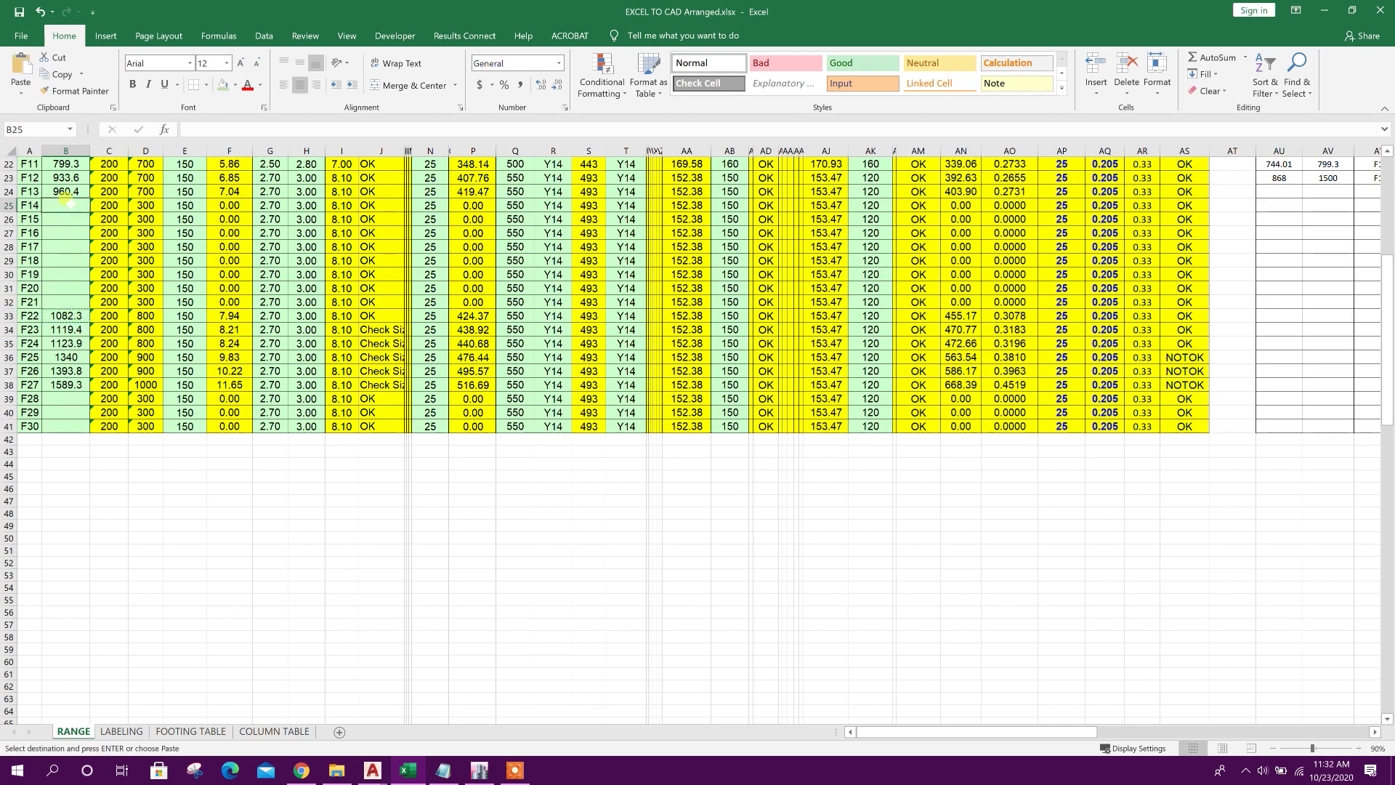
{"action": "left_click", "coordinate": [100, 271]}
{"action": "left_click", "coordinate": [67, 315]}
{"action": "key", "text": "Delete"}
Copy the 1123.9 column load from F24 (B35) to F15 (B26) and clear the loads of F23 and F24.
{"action": "scroll", "coordinate": [69, 313], "scroll_direction": "down", "scroll_amount": 1}
{"action": "left_click_drag", "start_coordinate": [70, 291], "coordinate": [70, 302]}
{"action": "key", "text": "ctrl+c"}
{"action": "left_click", "coordinate": [70, 180]}
{"action": "right_click", "coordinate": [70, 179]}
{"action": "left_click", "coordinate": [106, 228]}
{"action": "key", "text": "Escape"}
{"action": "left_click_drag", "start_coordinate": [76, 288], "coordinate": [76, 302]}
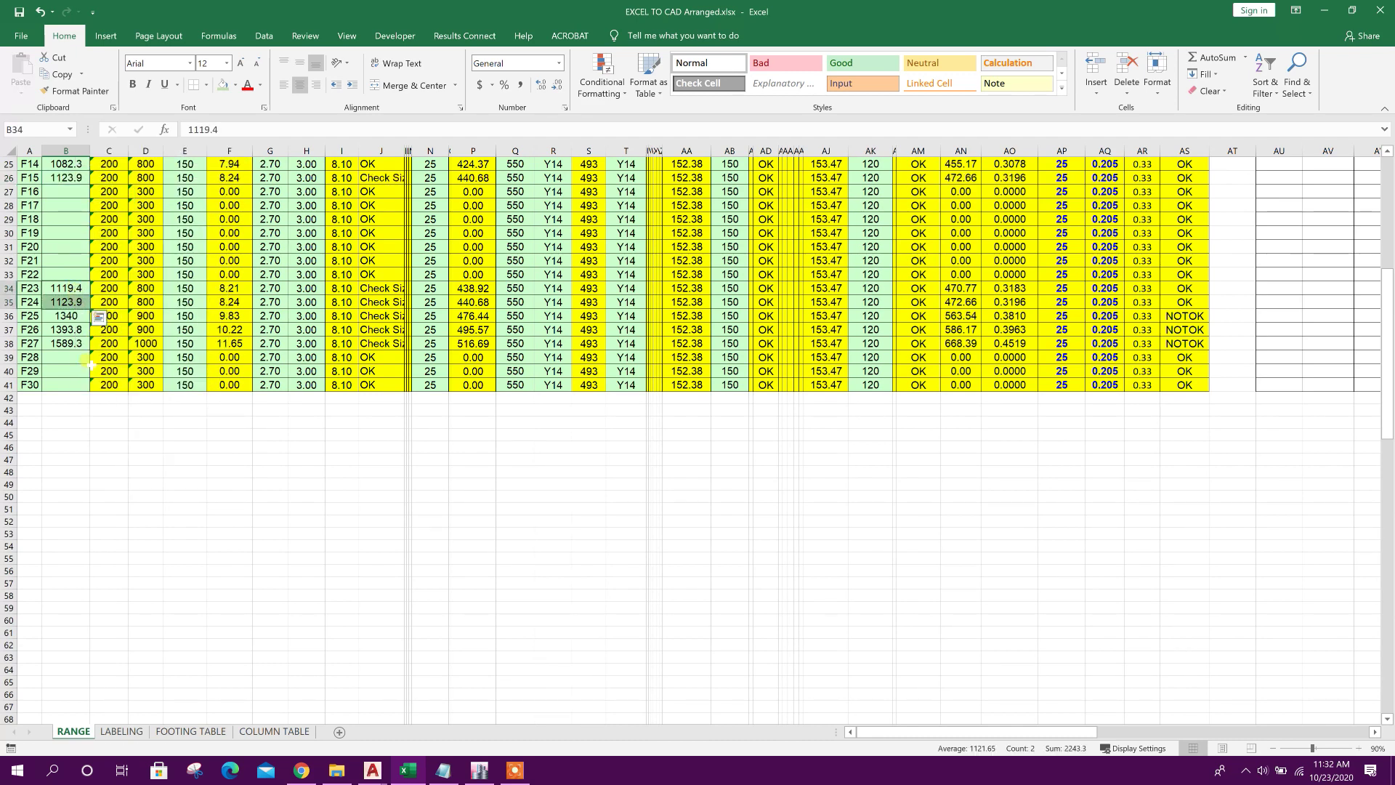
{"action": "key", "text": "Delete"}
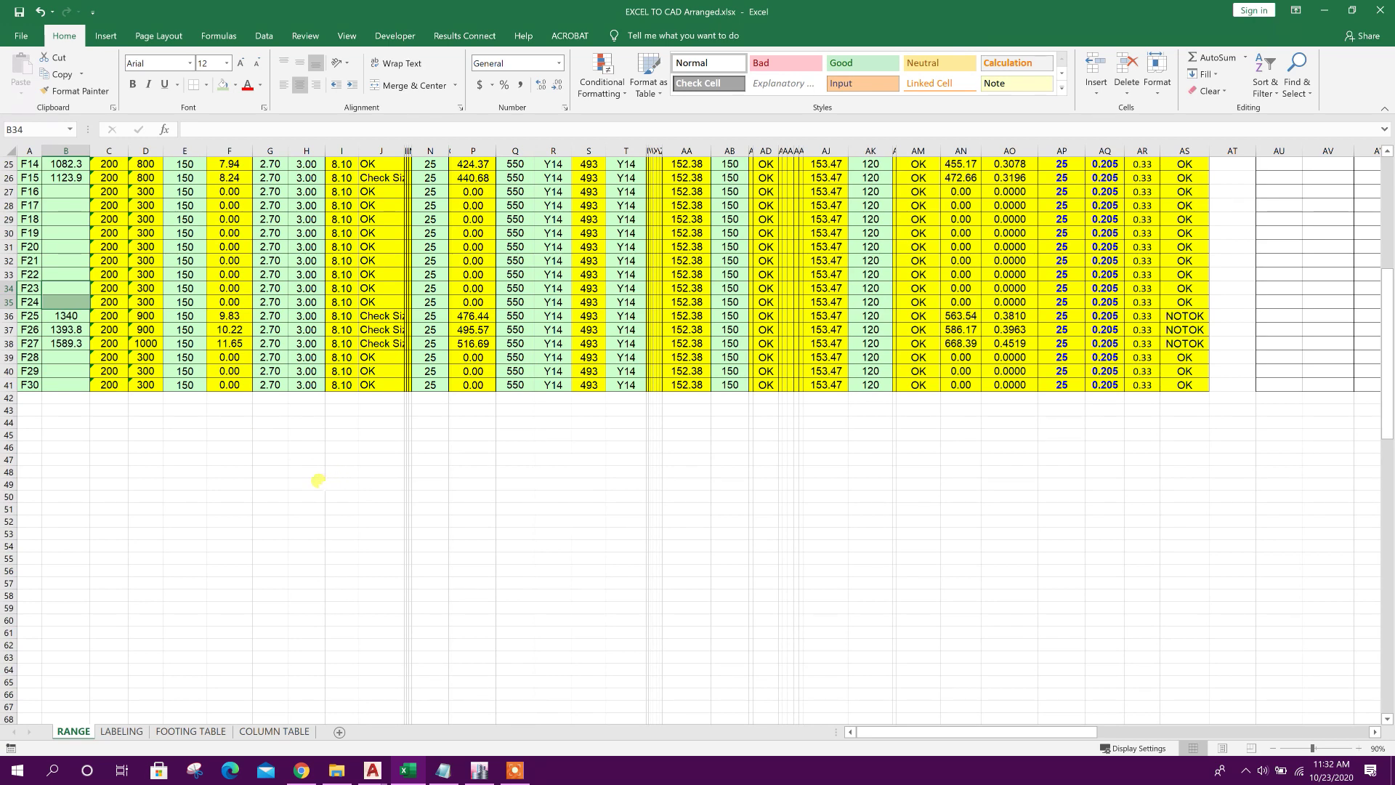
Move the 1340 column load from F25 (B36) to F16 (B27), leaving the F25 load cell empty.
{"action": "left_click", "coordinate": [86, 315]}
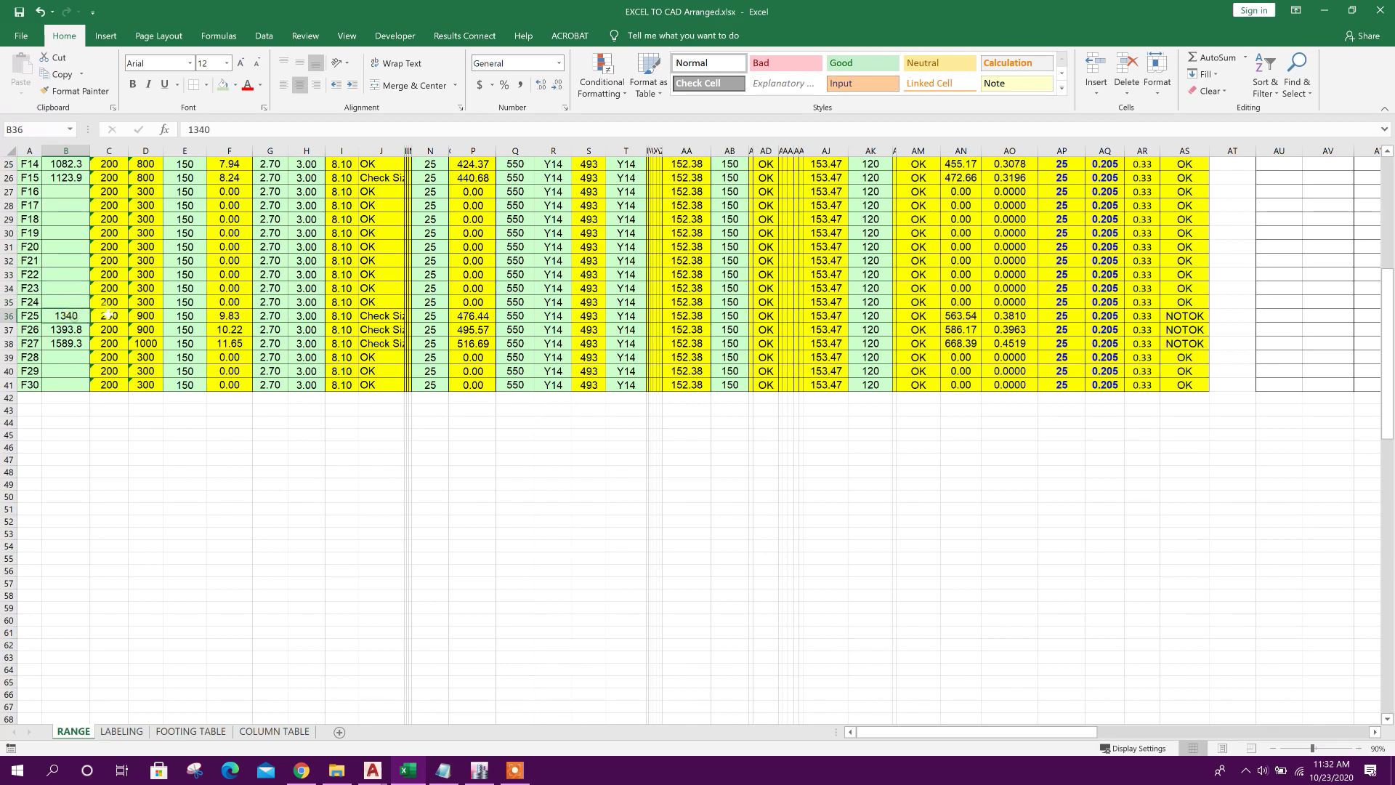
{"action": "key", "text": "ctrl+c"}
{"action": "left_click", "coordinate": [66, 191]}
{"action": "key", "text": "ctrl+v"}
{"action": "key", "text": "Escape"}
{"action": "left_click", "coordinate": [73, 316]}
{"action": "key", "text": "Delete"}
Move the 1393.8 column load from F26 (B37) to F17 (B28), leaving the F26 load cell empty.
{"action": "scroll", "coordinate": [68, 318], "scroll_direction": "down", "scroll_amount": 1}
{"action": "left_click", "coordinate": [88, 289]}
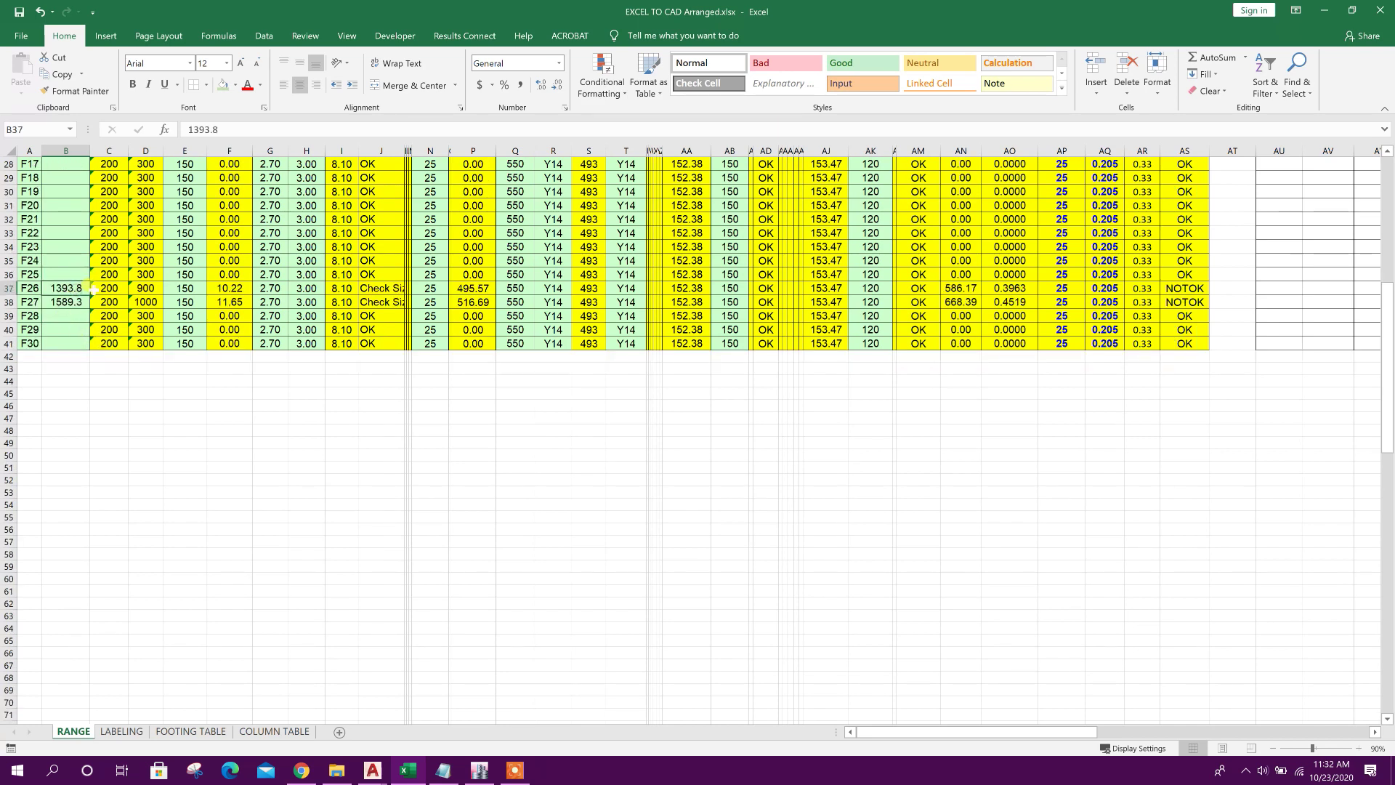
{"action": "key", "text": "ctrl+c"}
{"action": "scroll", "coordinate": [79, 298], "scroll_direction": "up", "scroll_amount": 2}
{"action": "left_click", "coordinate": [66, 247]}
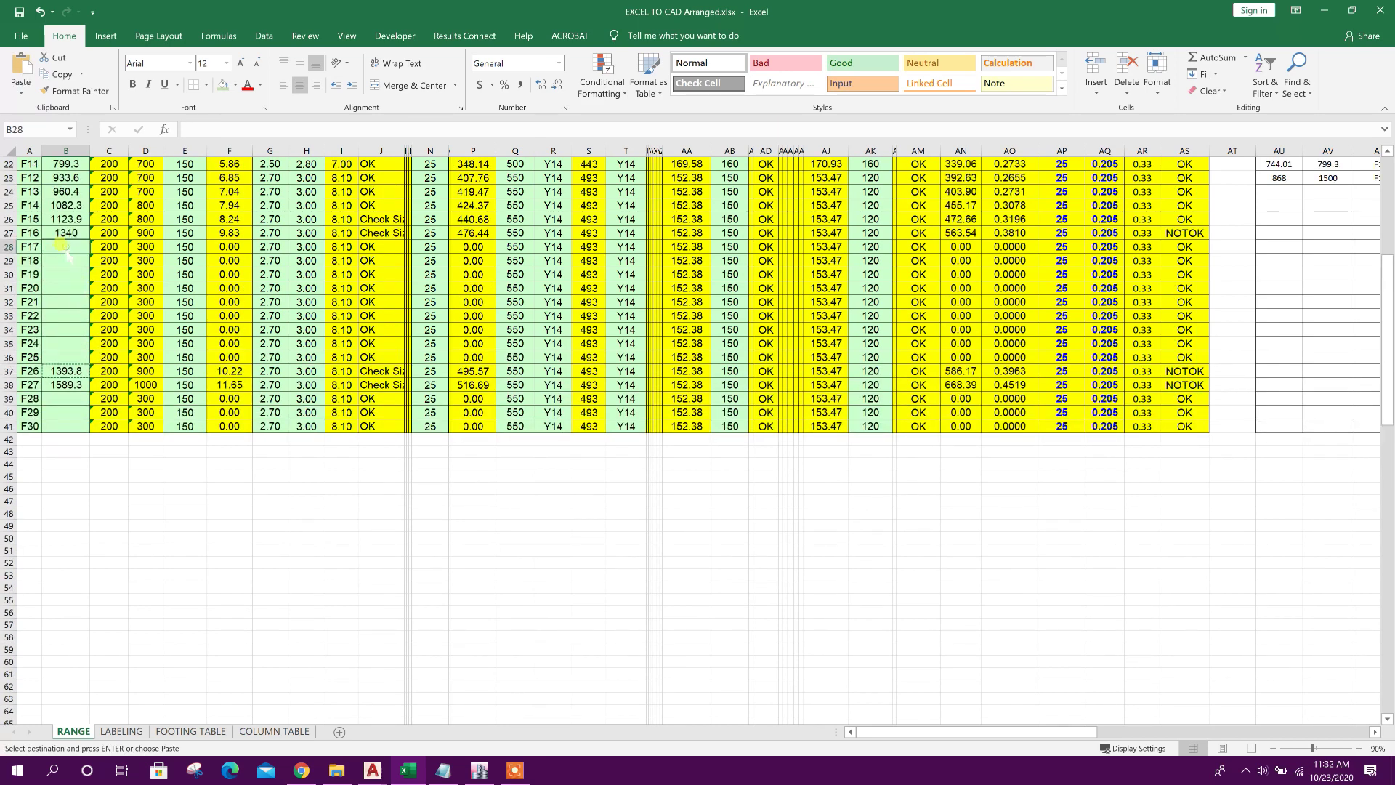
{"action": "key", "text": "ctrl+v"}
{"action": "left_click", "coordinate": [64, 367]}
{"action": "key", "text": "Delete"}
Move the 1589.3 column load from F27 (B38) to F18 (B29), leaving the F27 load cell empty.
{"action": "left_click", "coordinate": [79, 385]}
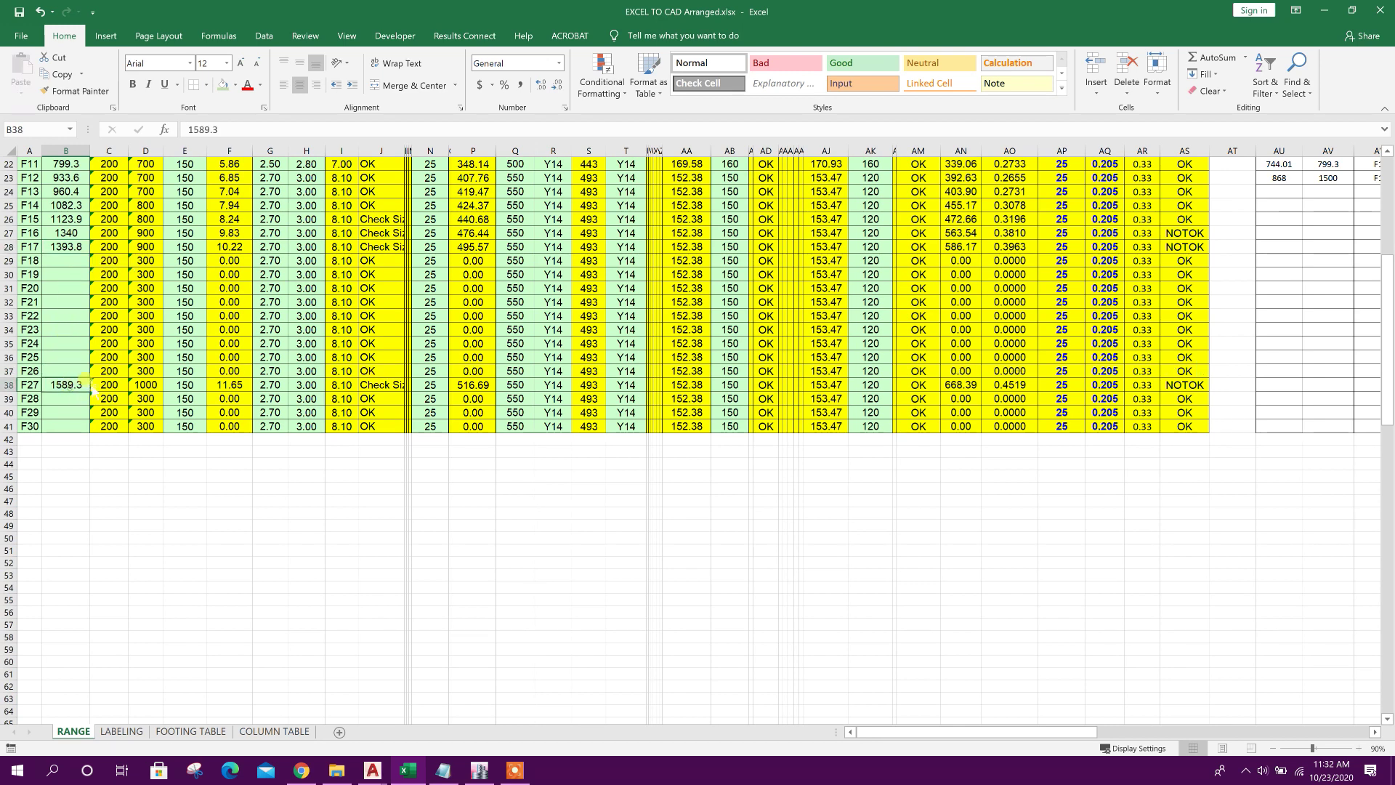
{"action": "key", "text": "ctrl+c"}
{"action": "left_click", "coordinate": [69, 261]}
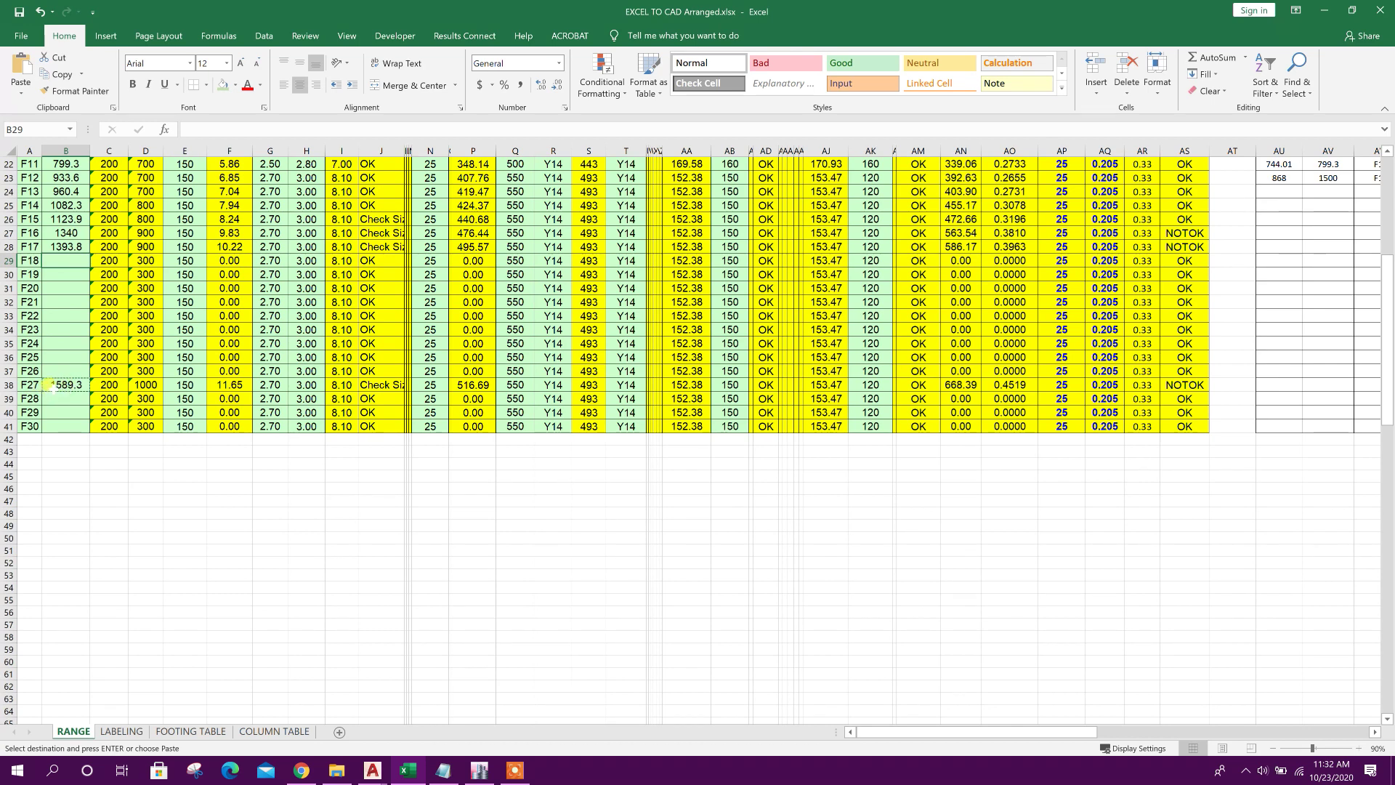
{"action": "right_click", "coordinate": [69, 260]}
{"action": "left_click", "coordinate": [101, 321]}
{"action": "left_click", "coordinate": [63, 377]}
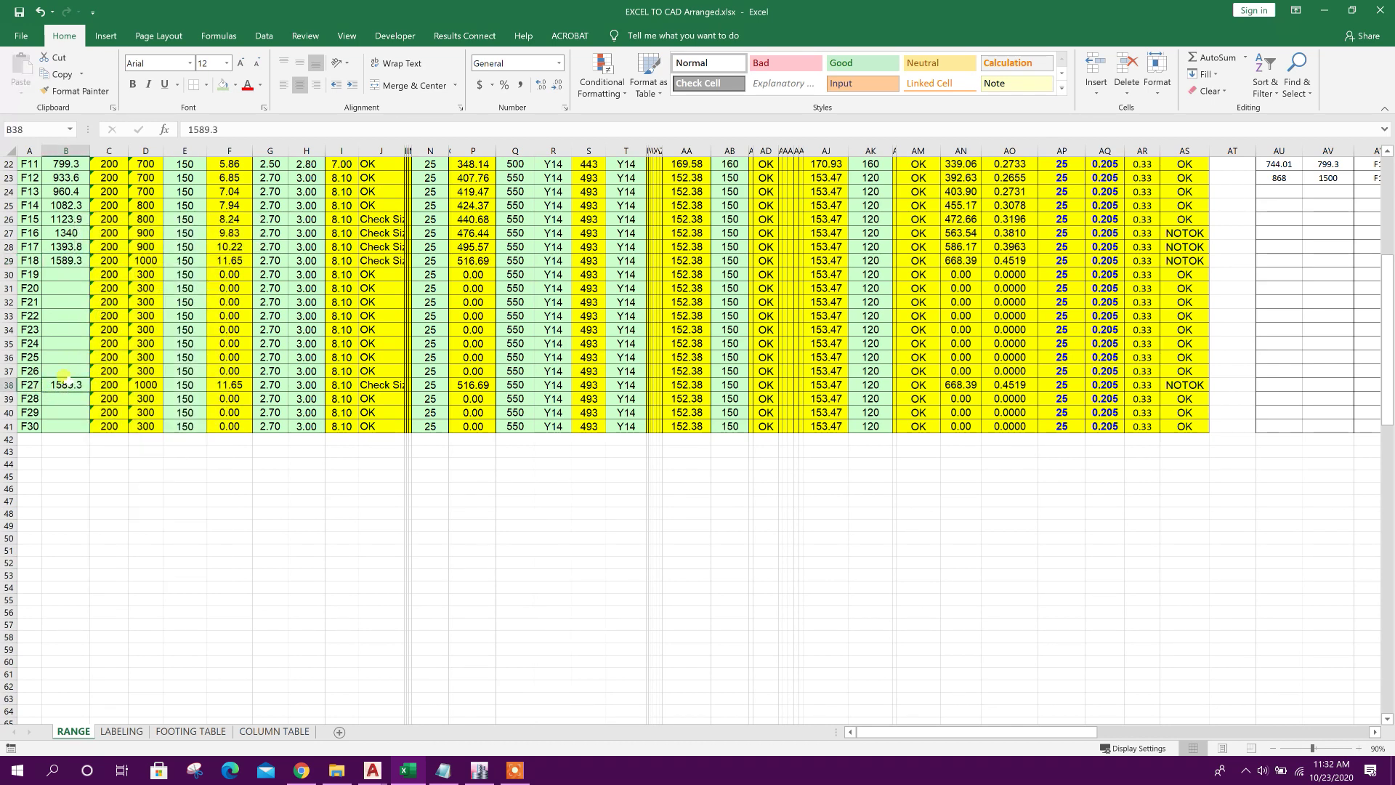
{"action": "key", "text": "Delete"}
Review the list of footing names F1 to F18 and the INPUT and OUTPUT colour legend above the table.
{"action": "scroll", "coordinate": [64, 376], "scroll_direction": "up", "scroll_amount": 5}
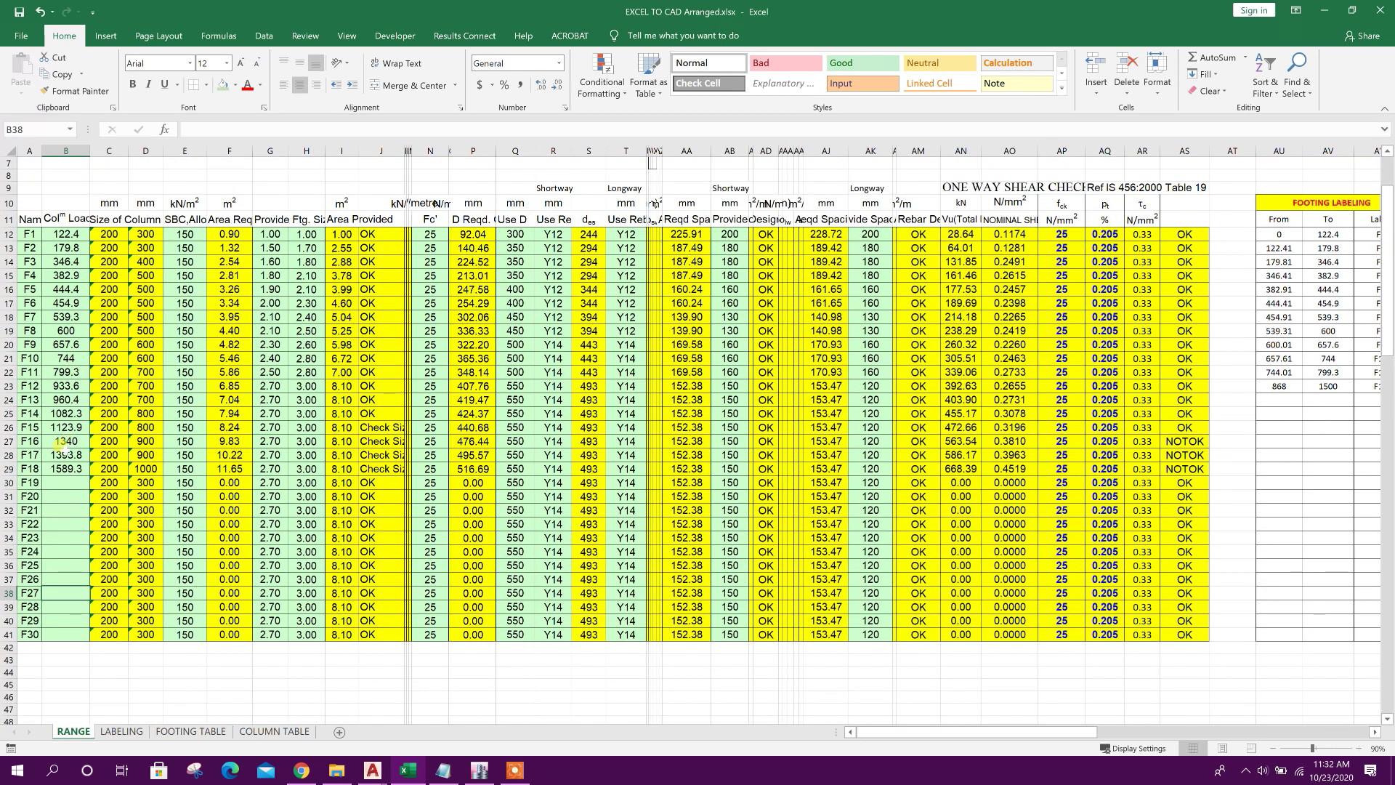
{"action": "left_click_drag", "start_coordinate": [36, 469], "coordinate": [32, 234]}
{"action": "left_click", "coordinate": [28, 462]}
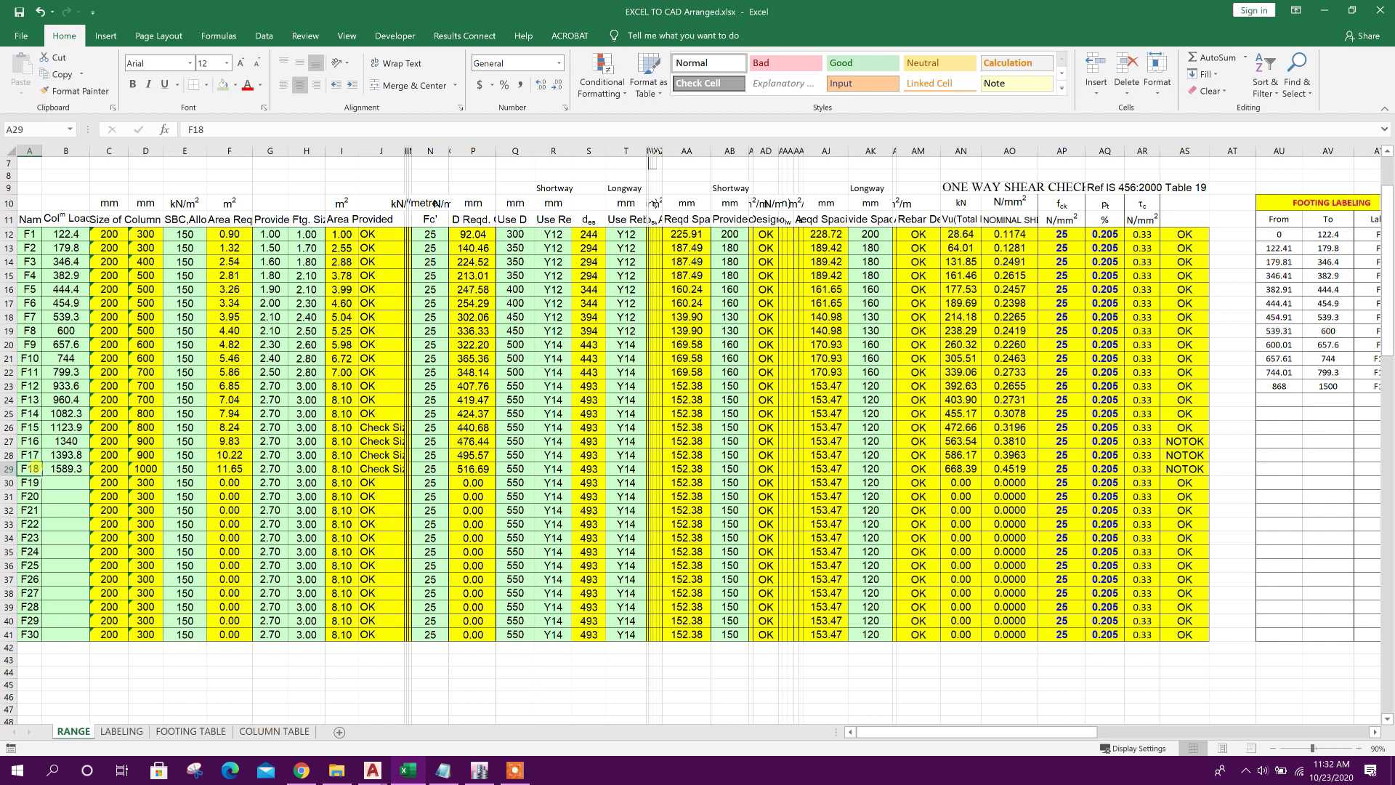
{"action": "scroll", "coordinate": [187, 253], "scroll_direction": "up", "scroll_amount": 2}
{"action": "left_click", "coordinate": [227, 200]}
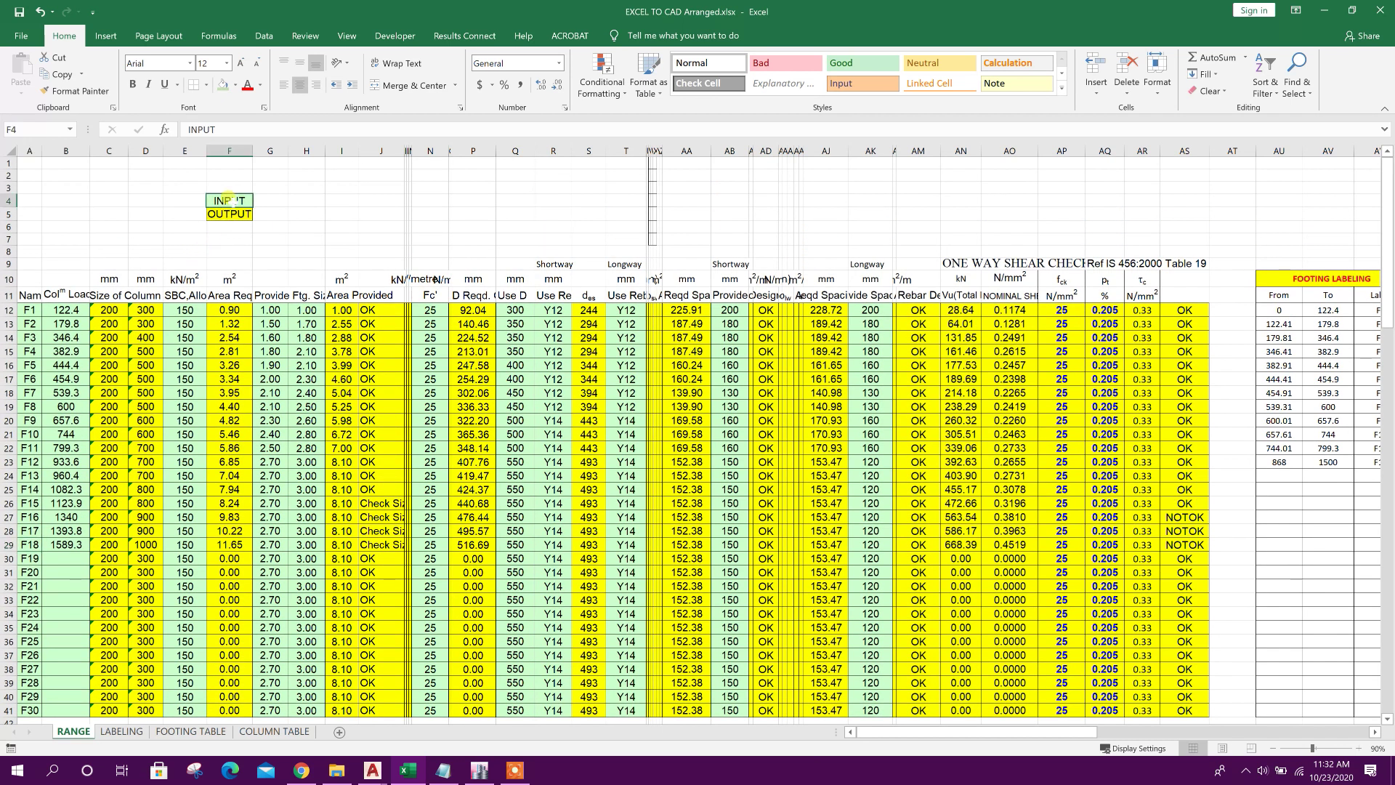
{"action": "left_click", "coordinate": [233, 212]}
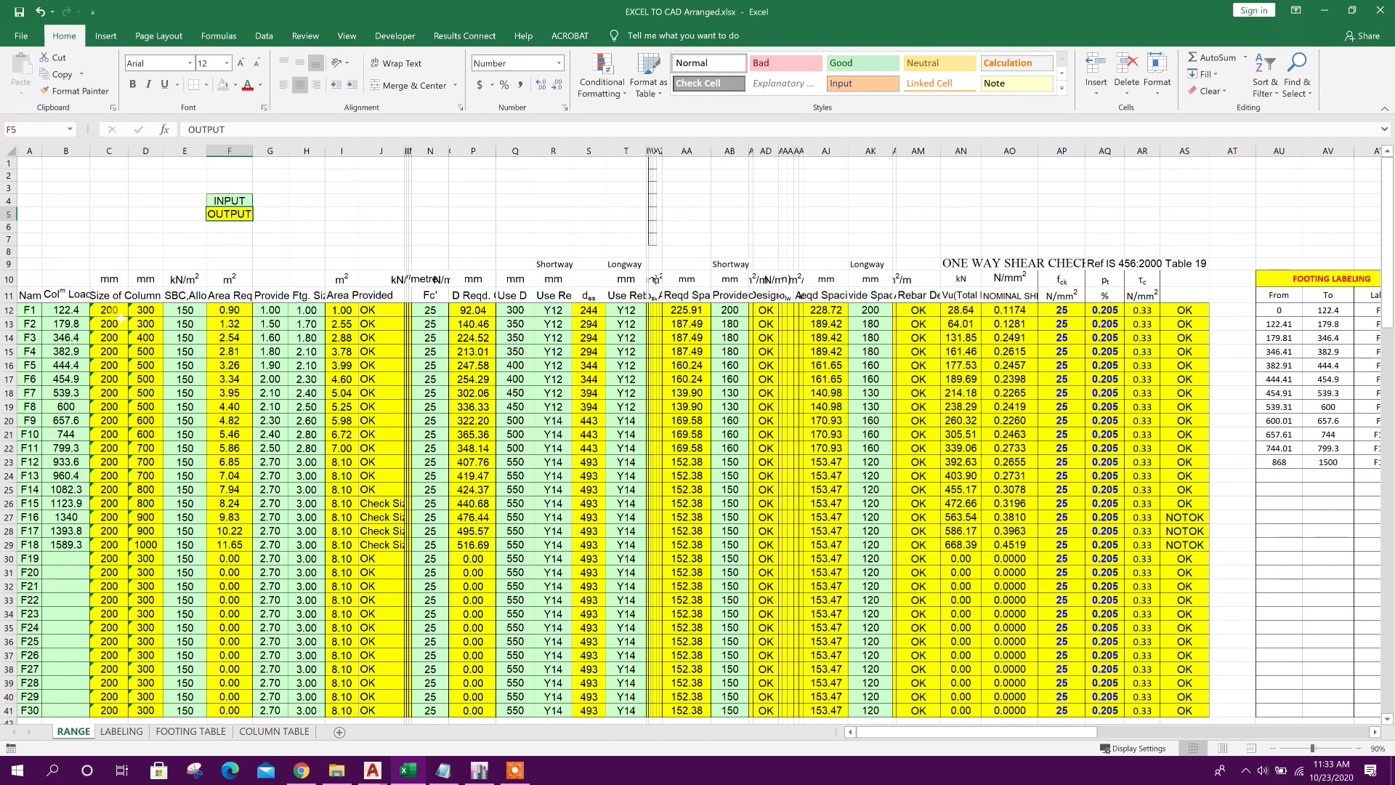
Fill the allowable soil bearing capacity of 150 from F1 (E12) down to F18 (E29).
{"action": "scroll", "coordinate": [129, 367], "scroll_direction": "down", "scroll_amount": 1}
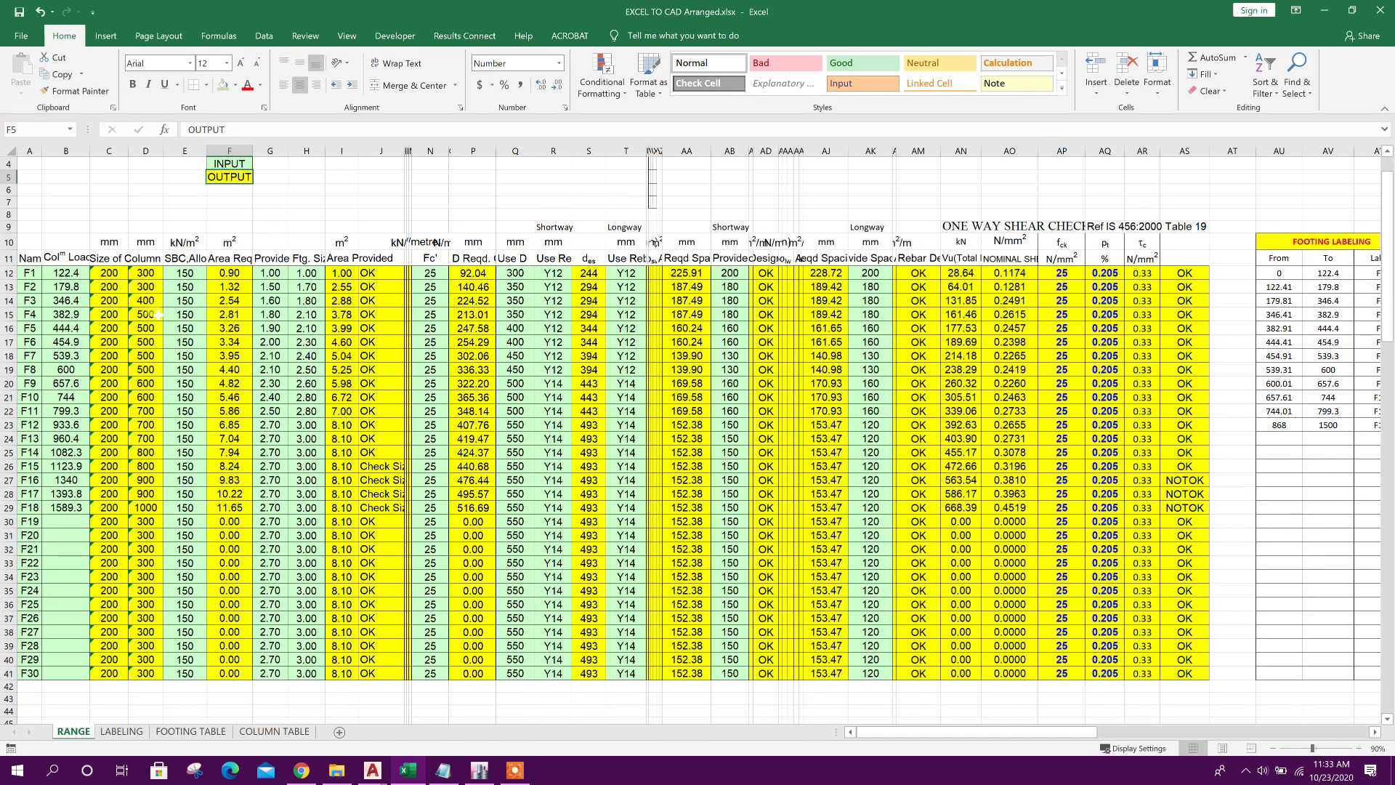
{"action": "left_click", "coordinate": [176, 272]}
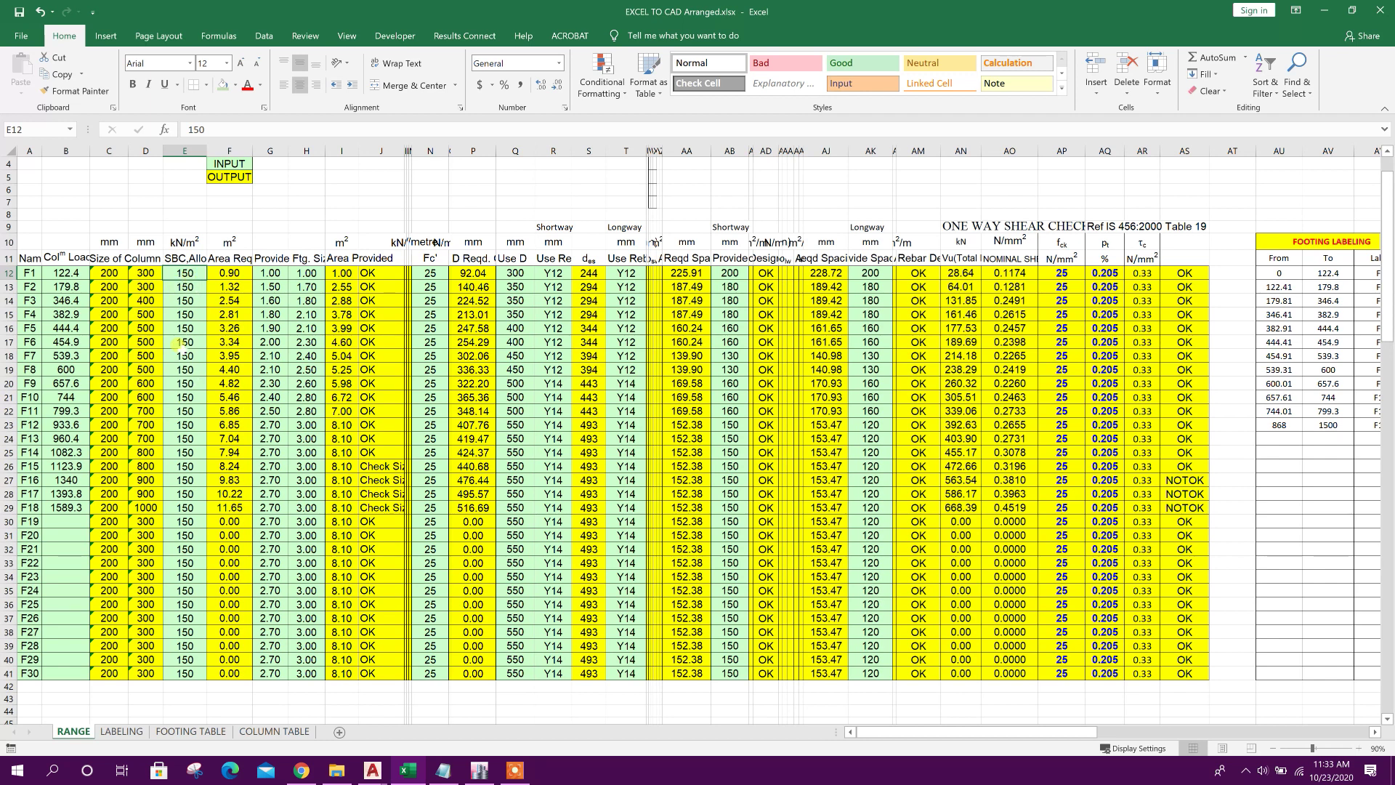
{"action": "left_click_drag", "start_coordinate": [207, 280], "coordinate": [188, 510]}
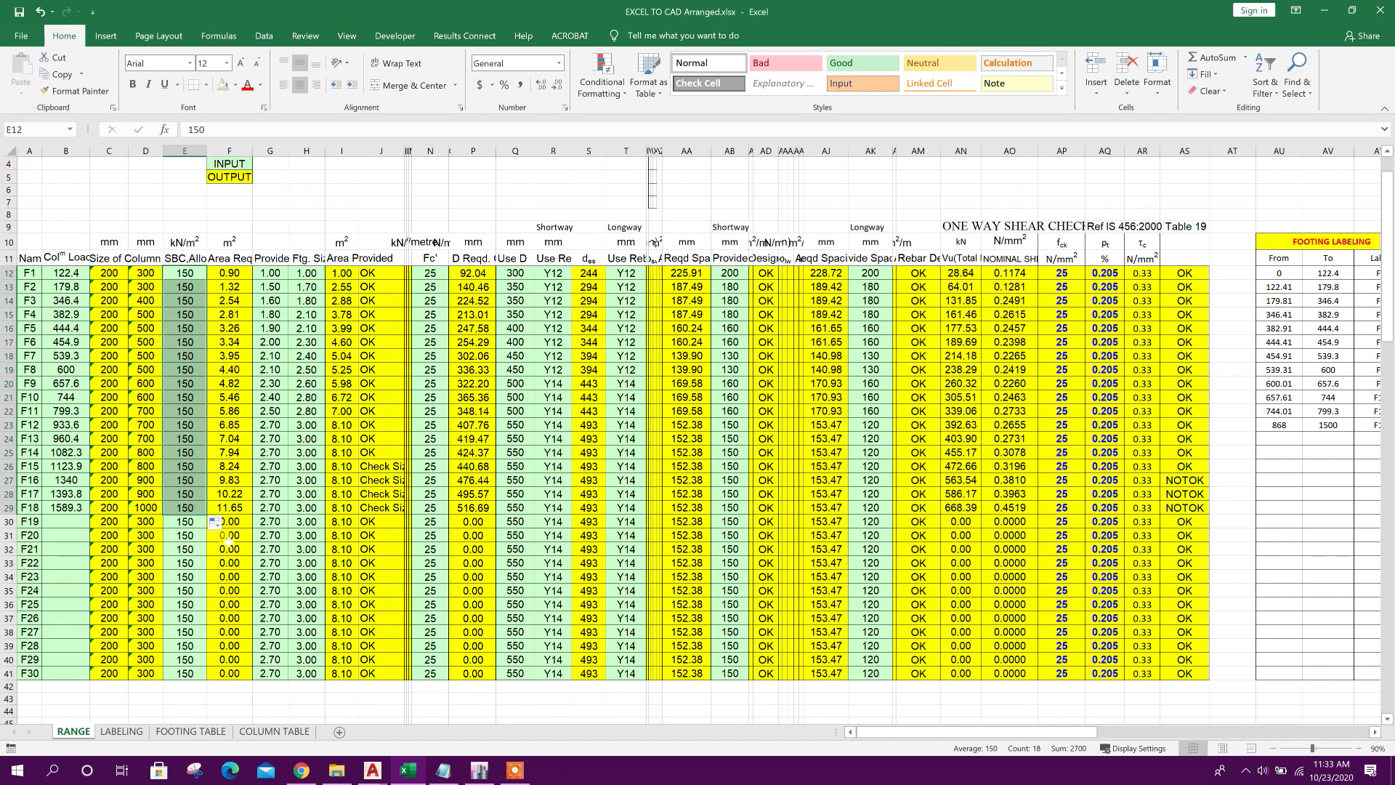
Check F1's provided footing dimensions (G12 and H12) and choose 25 as its Fc' value in N12.
{"action": "left_click", "coordinate": [280, 276]}
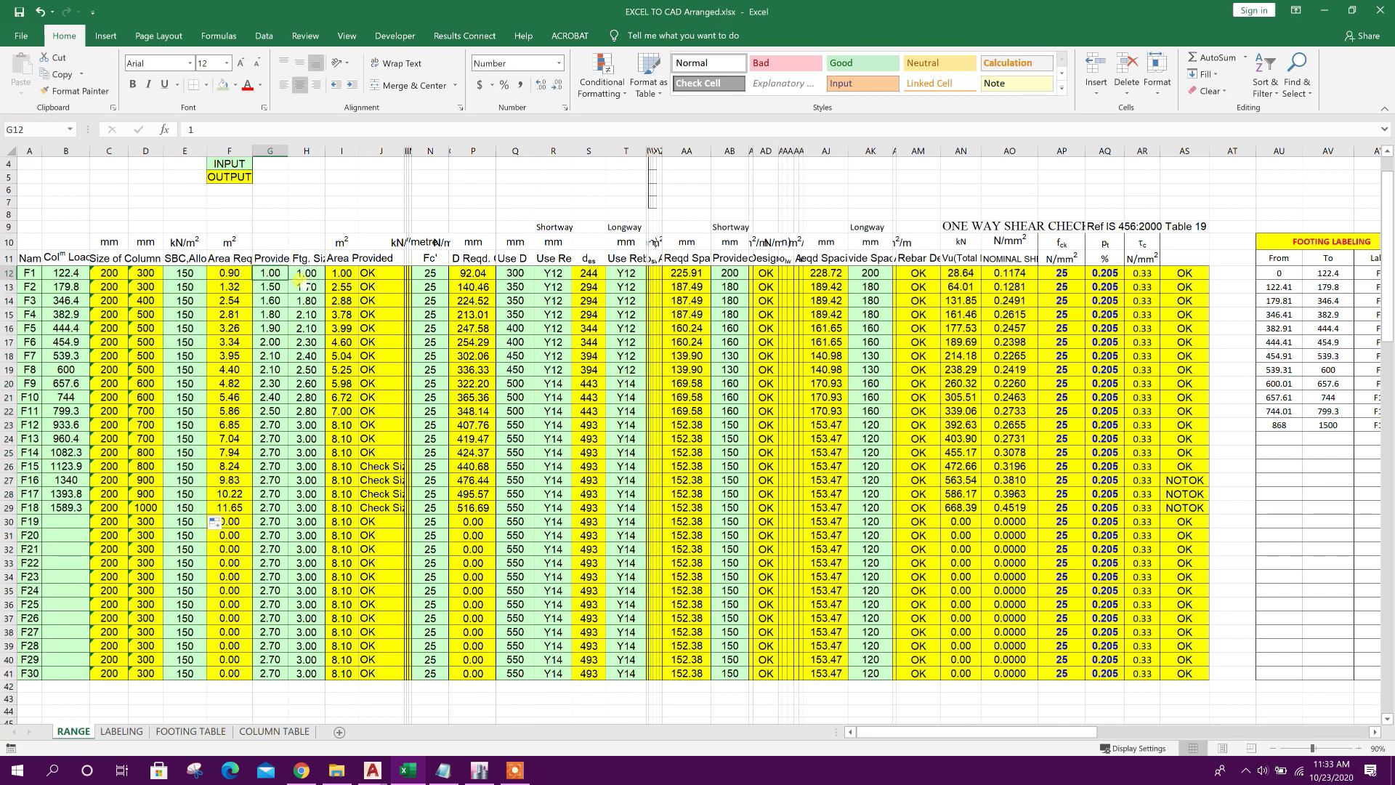
{"action": "left_click", "coordinate": [312, 276]}
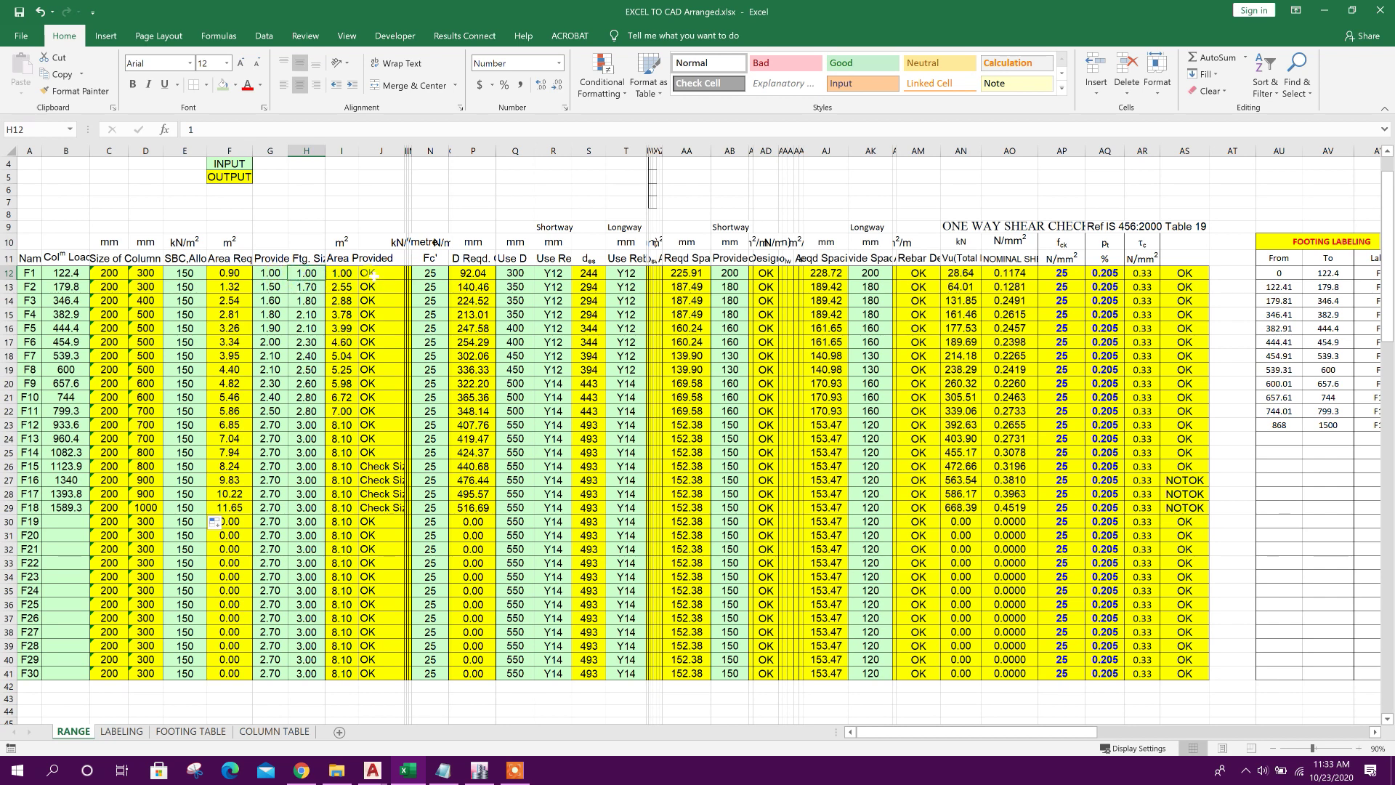
{"action": "left_click", "coordinate": [431, 274]}
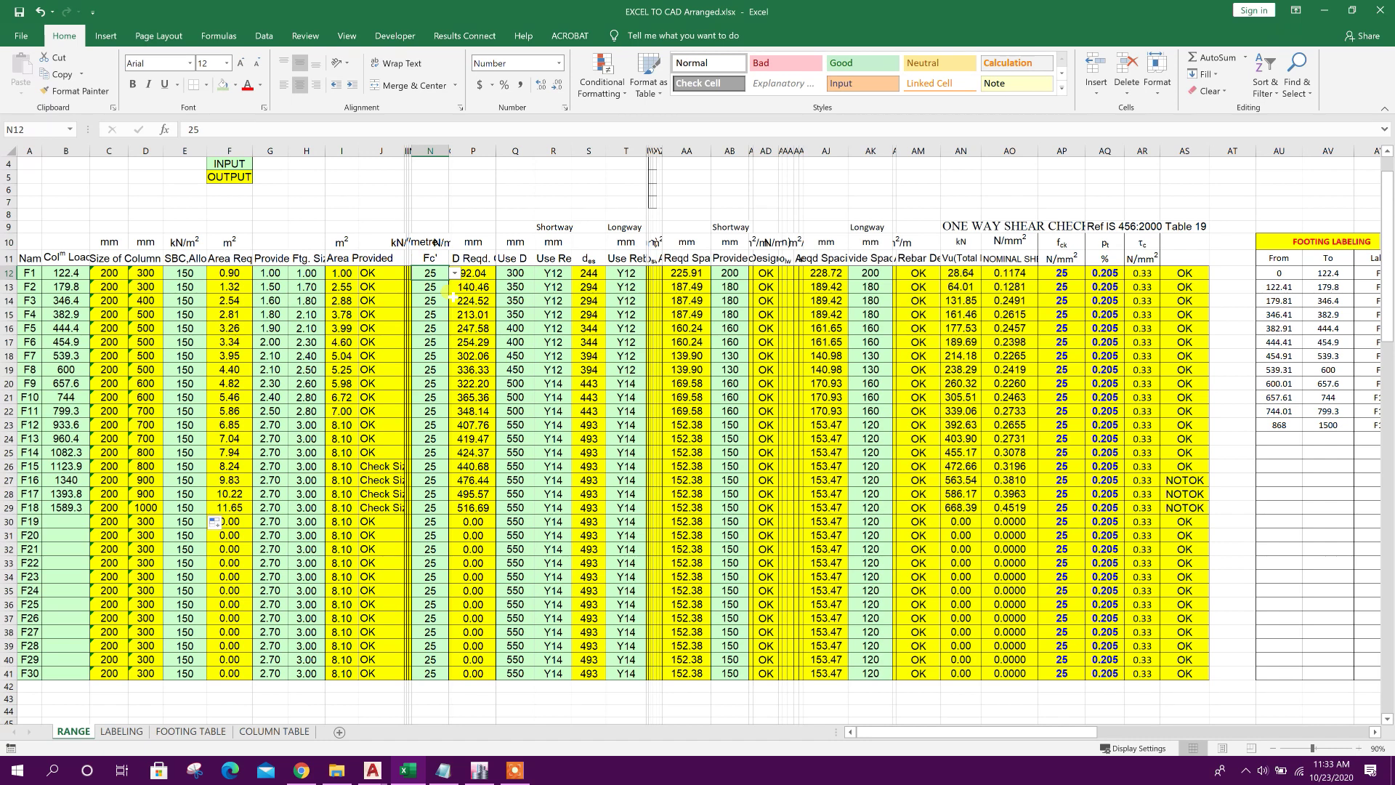
{"action": "left_click", "coordinate": [455, 272]}
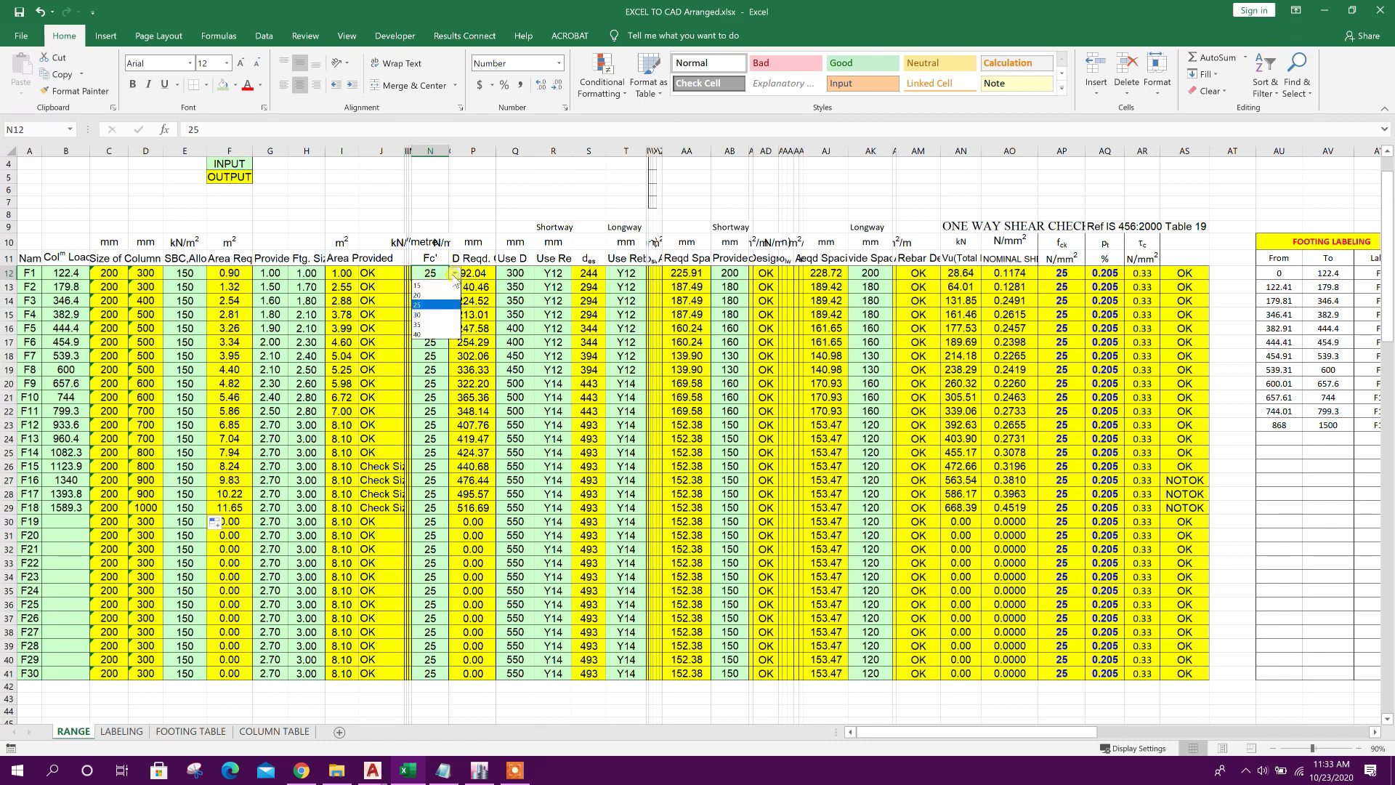
{"action": "left_click", "coordinate": [433, 307]}
Examine F1's required and used depth, bar sizes, shortway and longway bar spacings, and one-way shear check along row 12.
{"action": "left_click", "coordinate": [471, 275]}
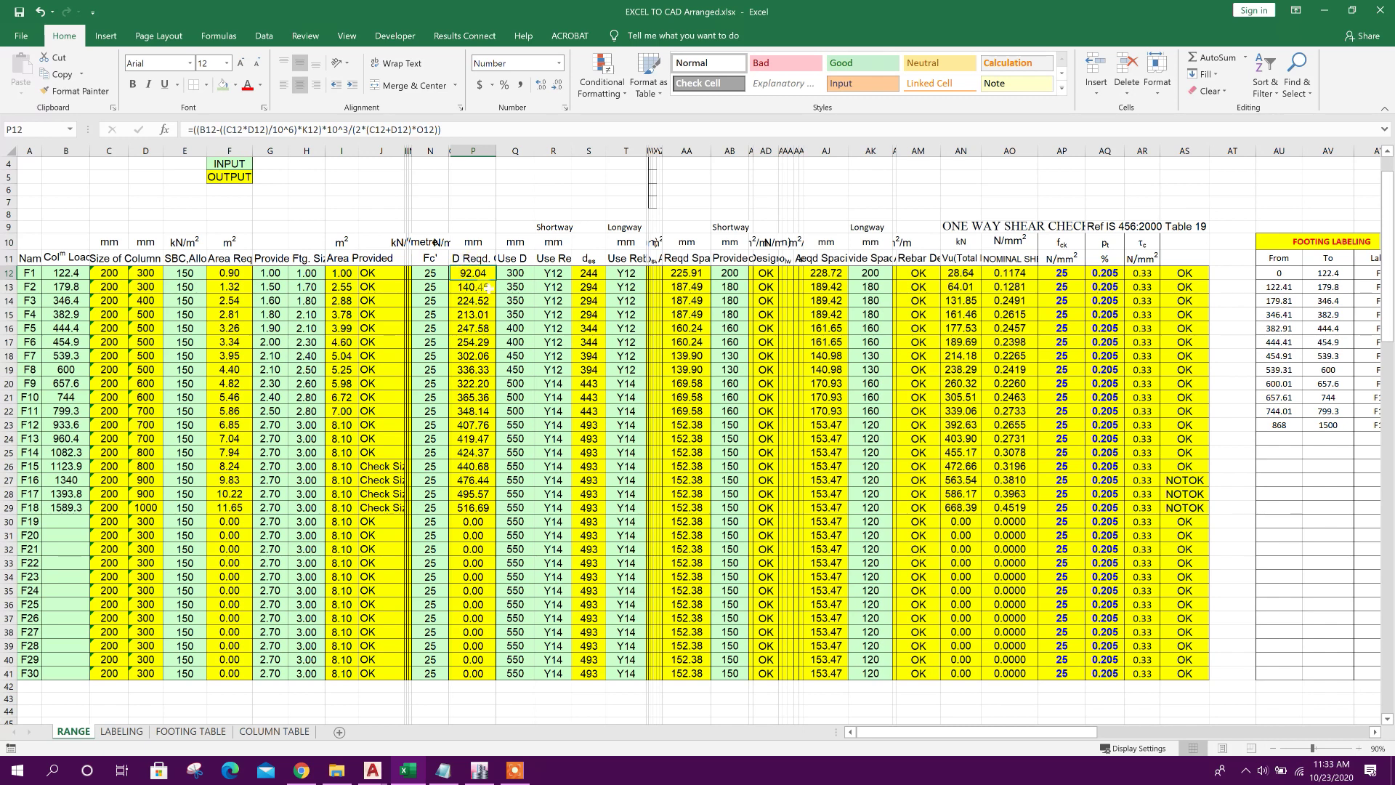
{"action": "left_click", "coordinate": [513, 274]}
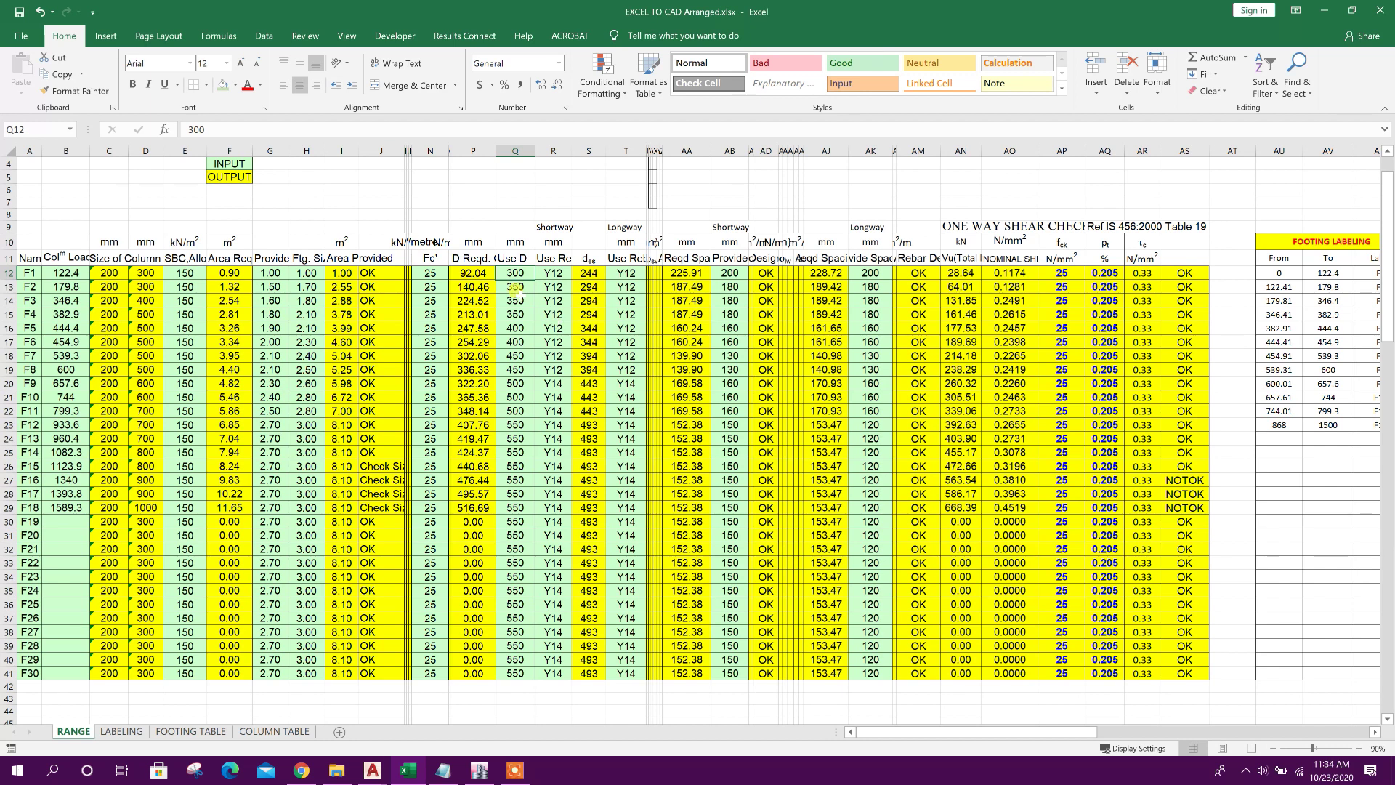
{"action": "key", "text": "Right"}
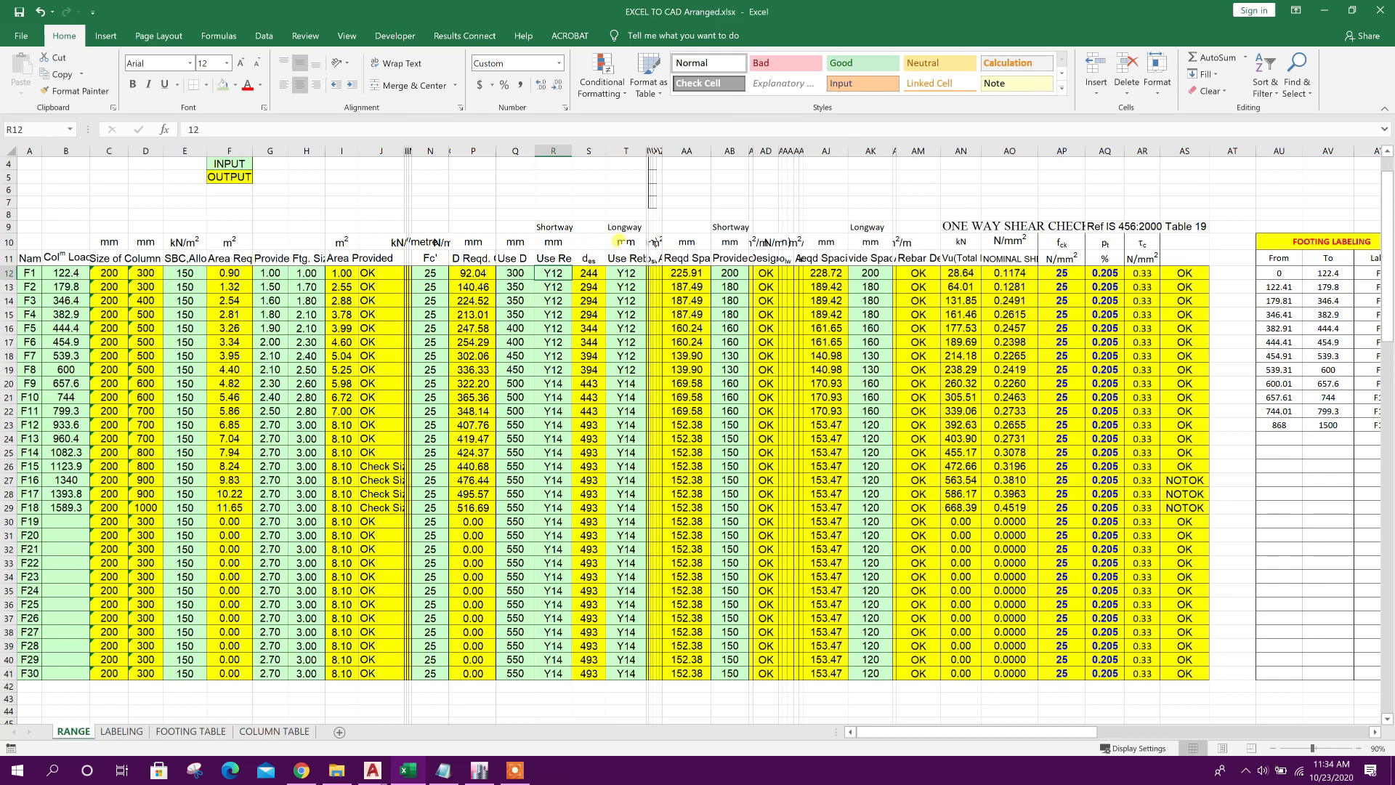
{"action": "key", "text": "Right"}
{"action": "key", "text": "Right"}
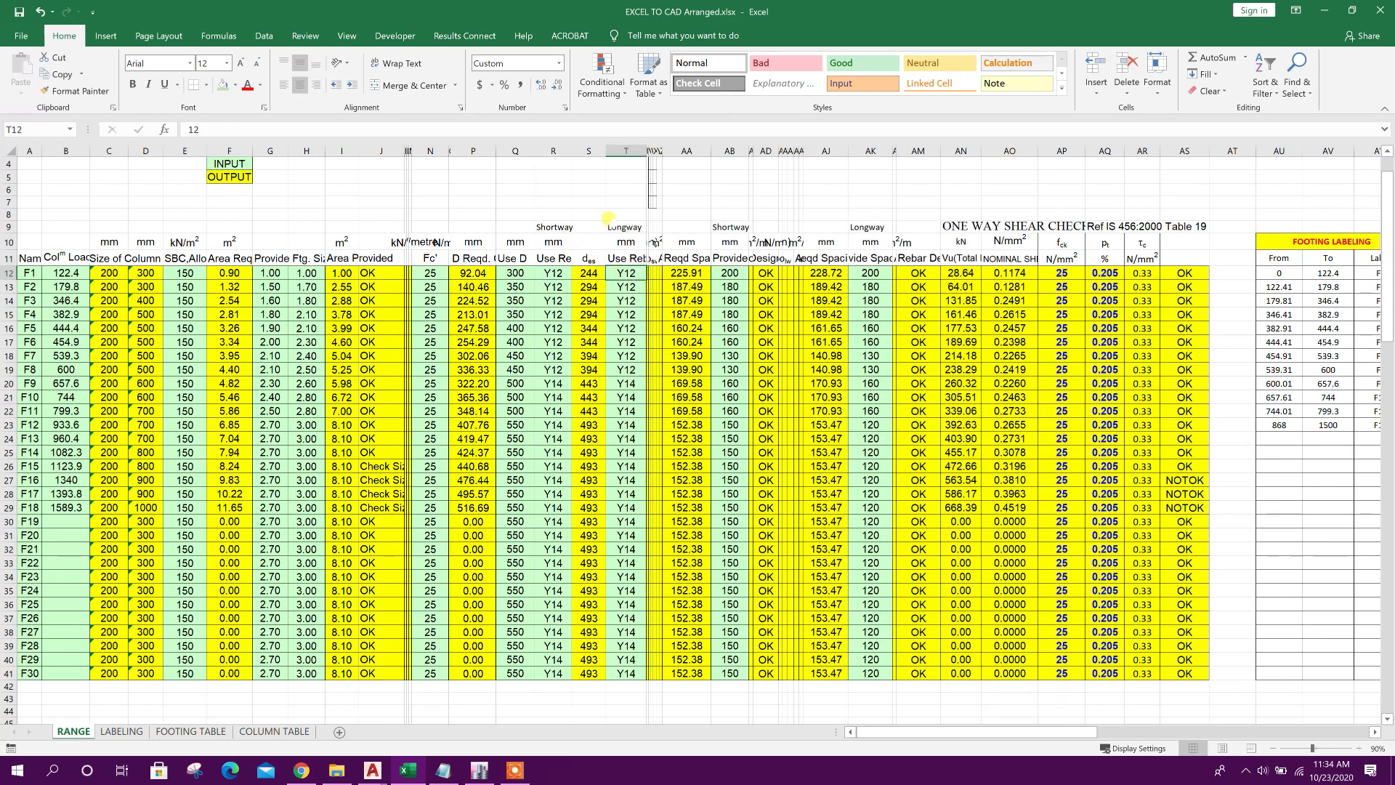
{"action": "left_click", "coordinate": [690, 274]}
{"action": "left_click", "coordinate": [730, 274]}
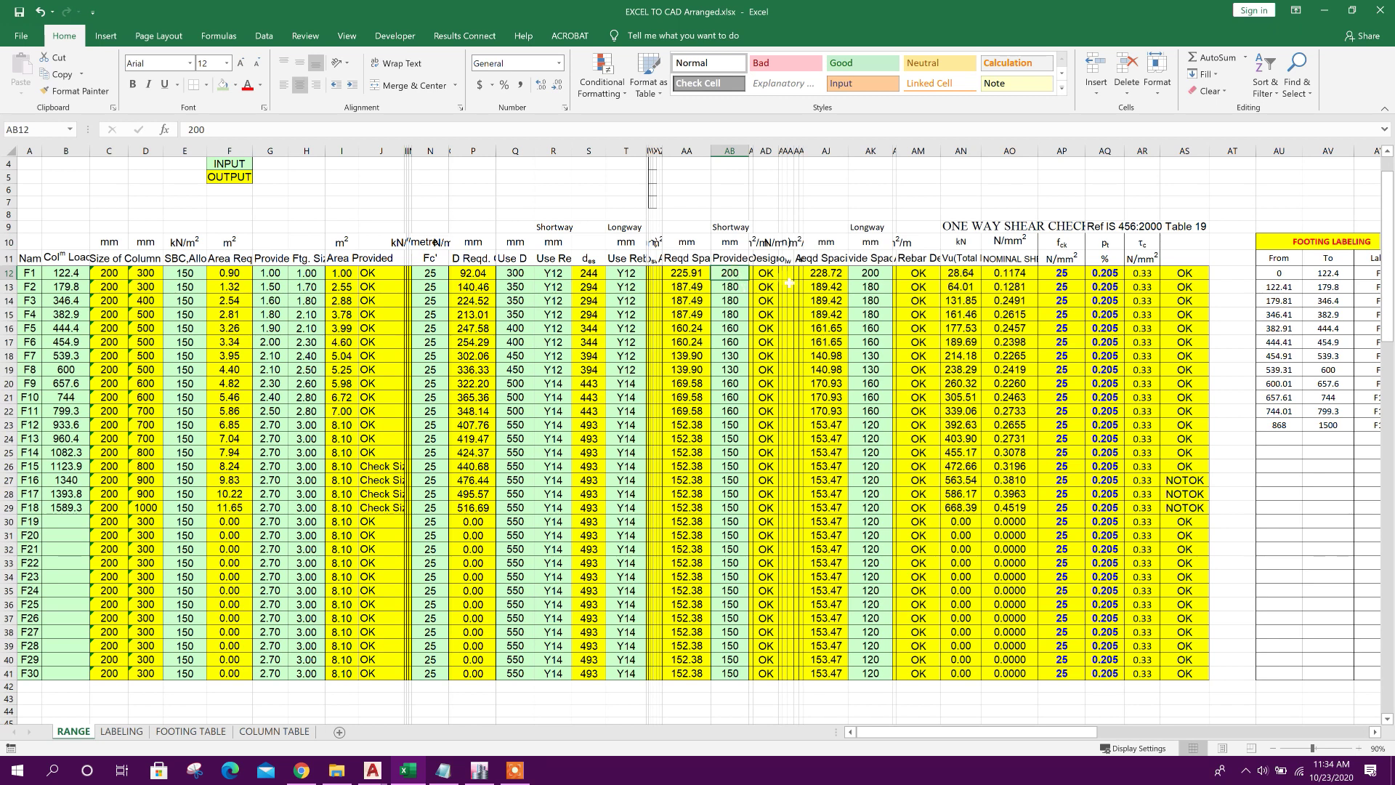
{"action": "left_click", "coordinate": [843, 274]}
{"action": "left_click", "coordinate": [880, 276]}
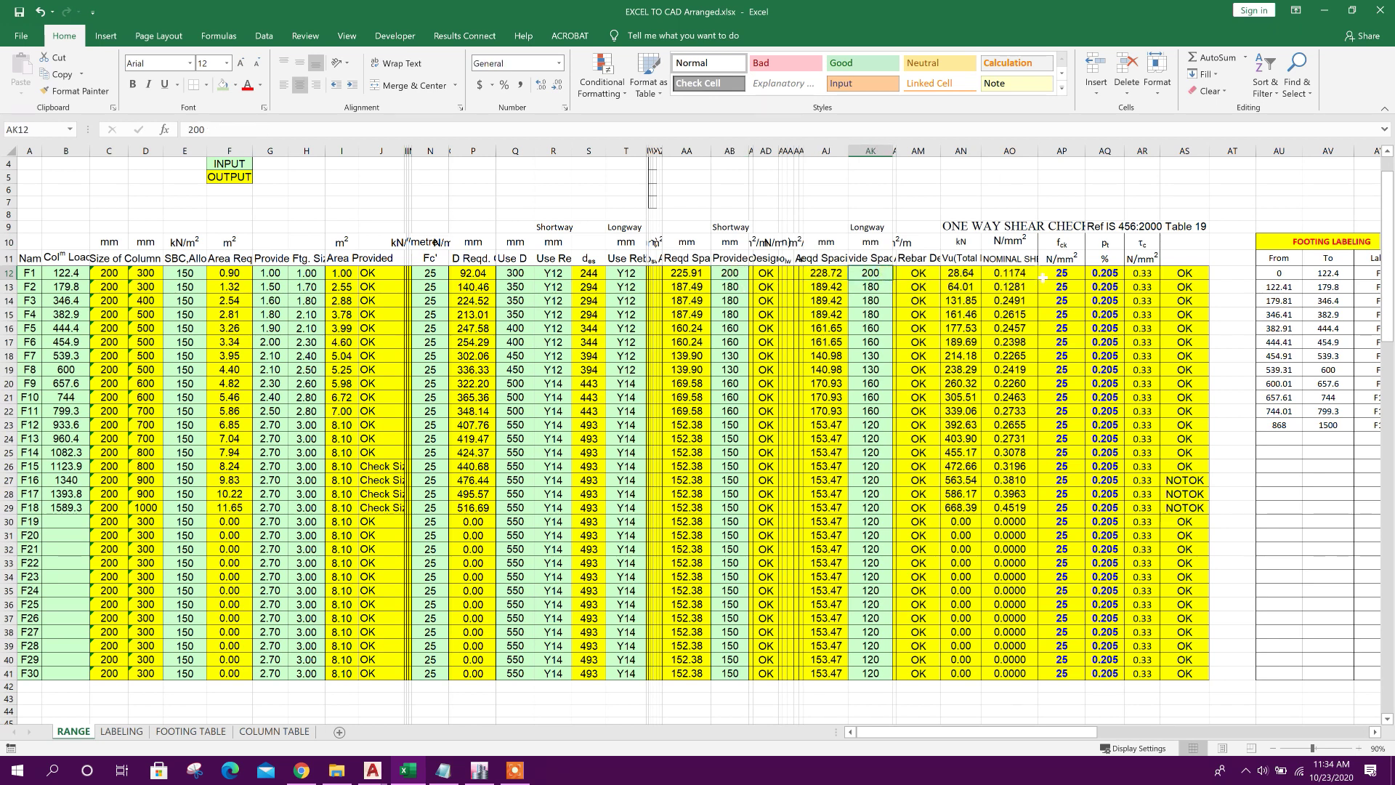
{"action": "left_click", "coordinate": [1182, 277]}
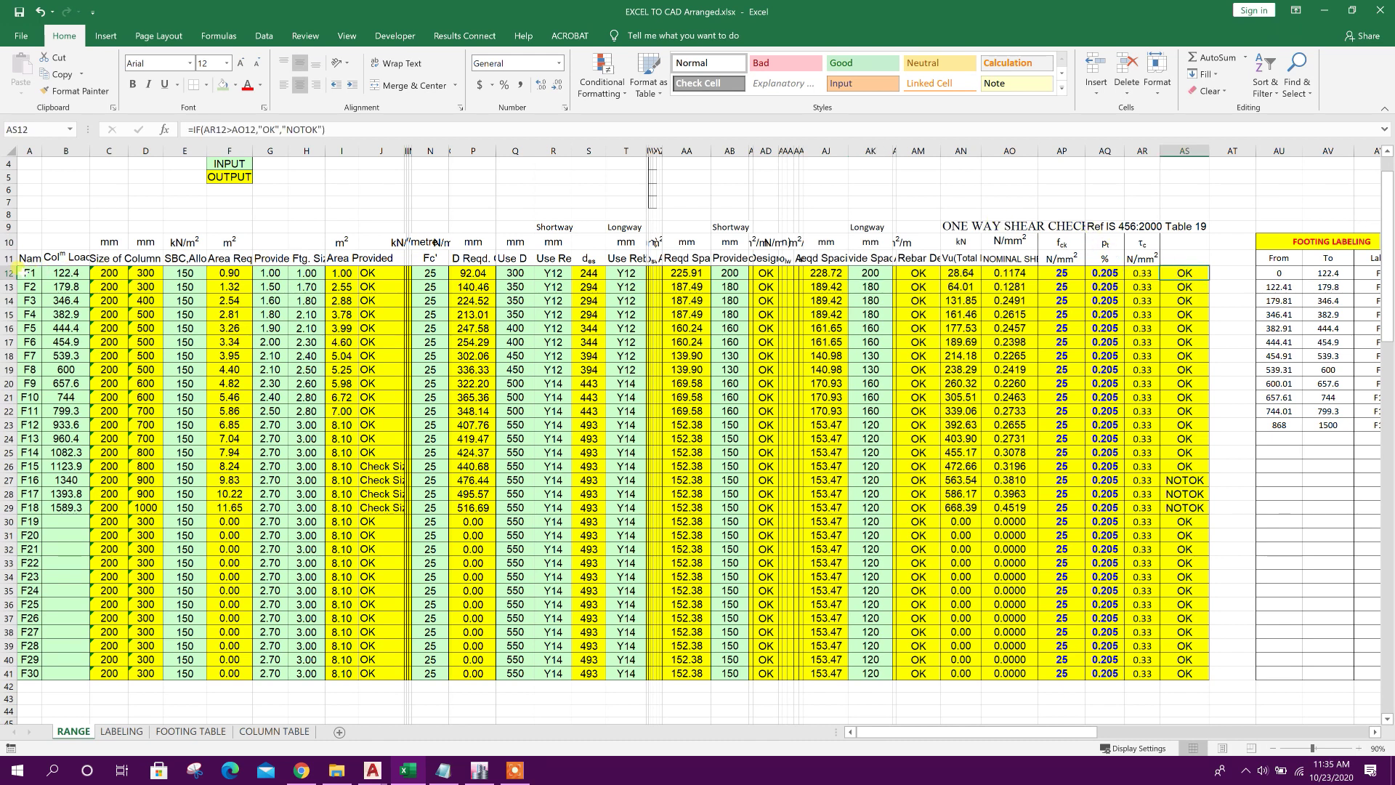
Check the area required for F2 and set its first provided footing dimension (G13) to 1.2.
{"action": "left_click", "coordinate": [7, 286]}
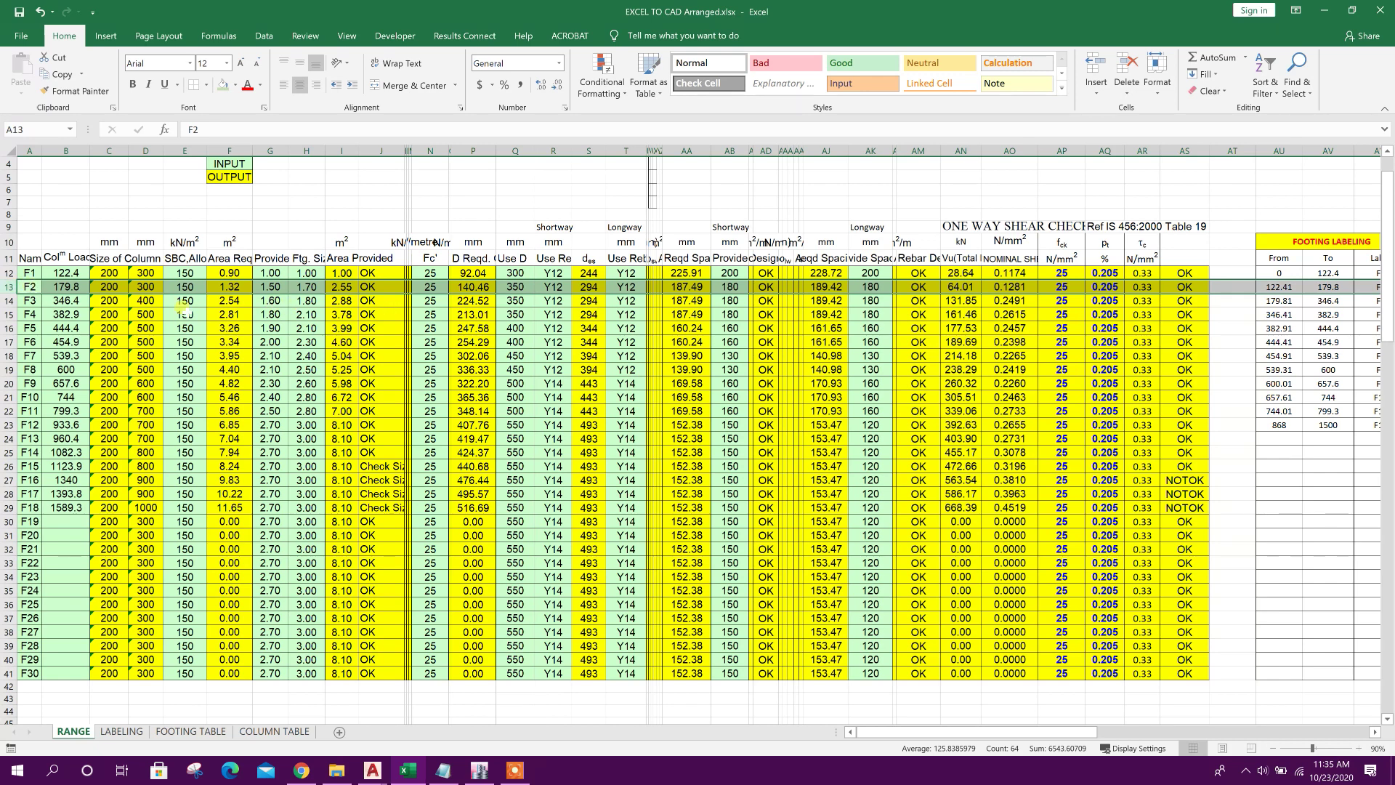
{"action": "left_click", "coordinate": [249, 286]}
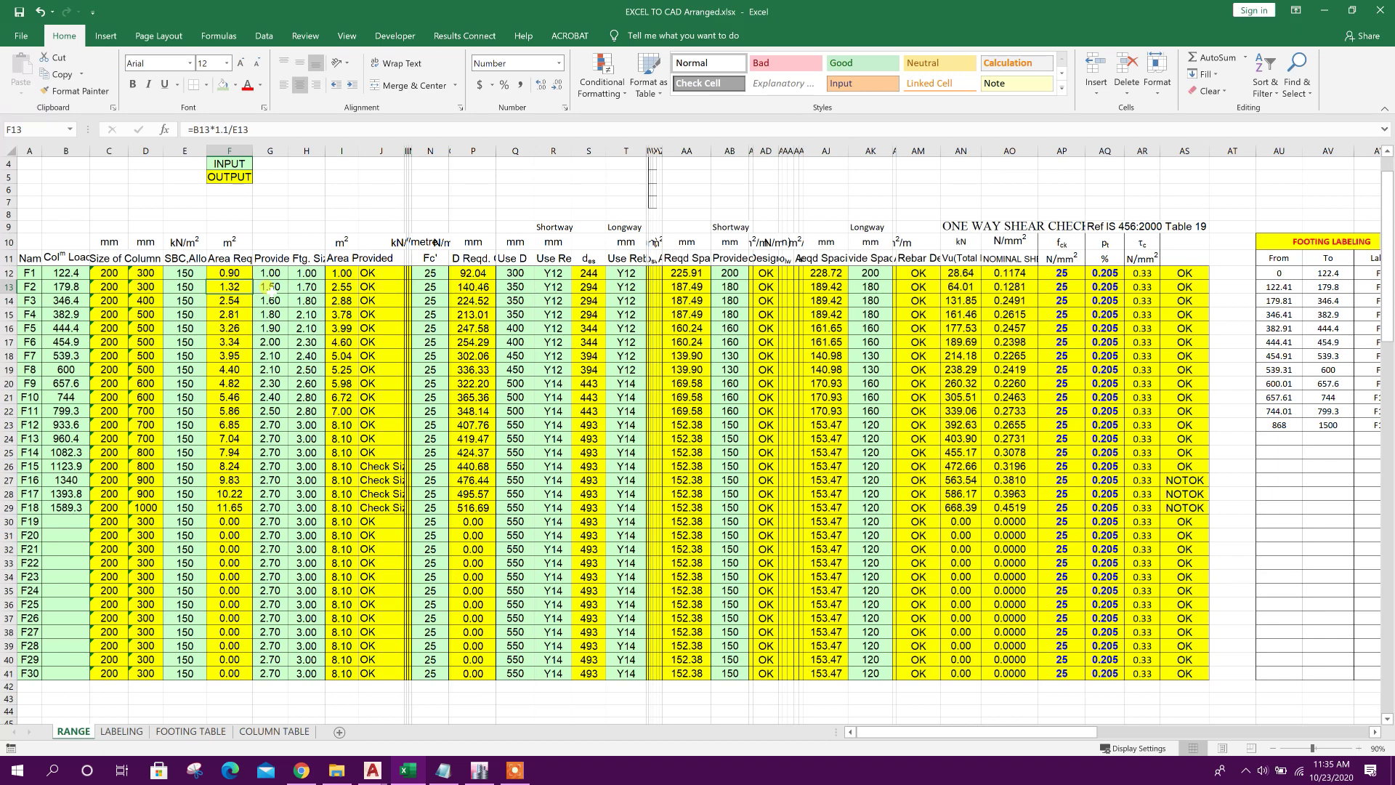
{"action": "left_click", "coordinate": [276, 289]}
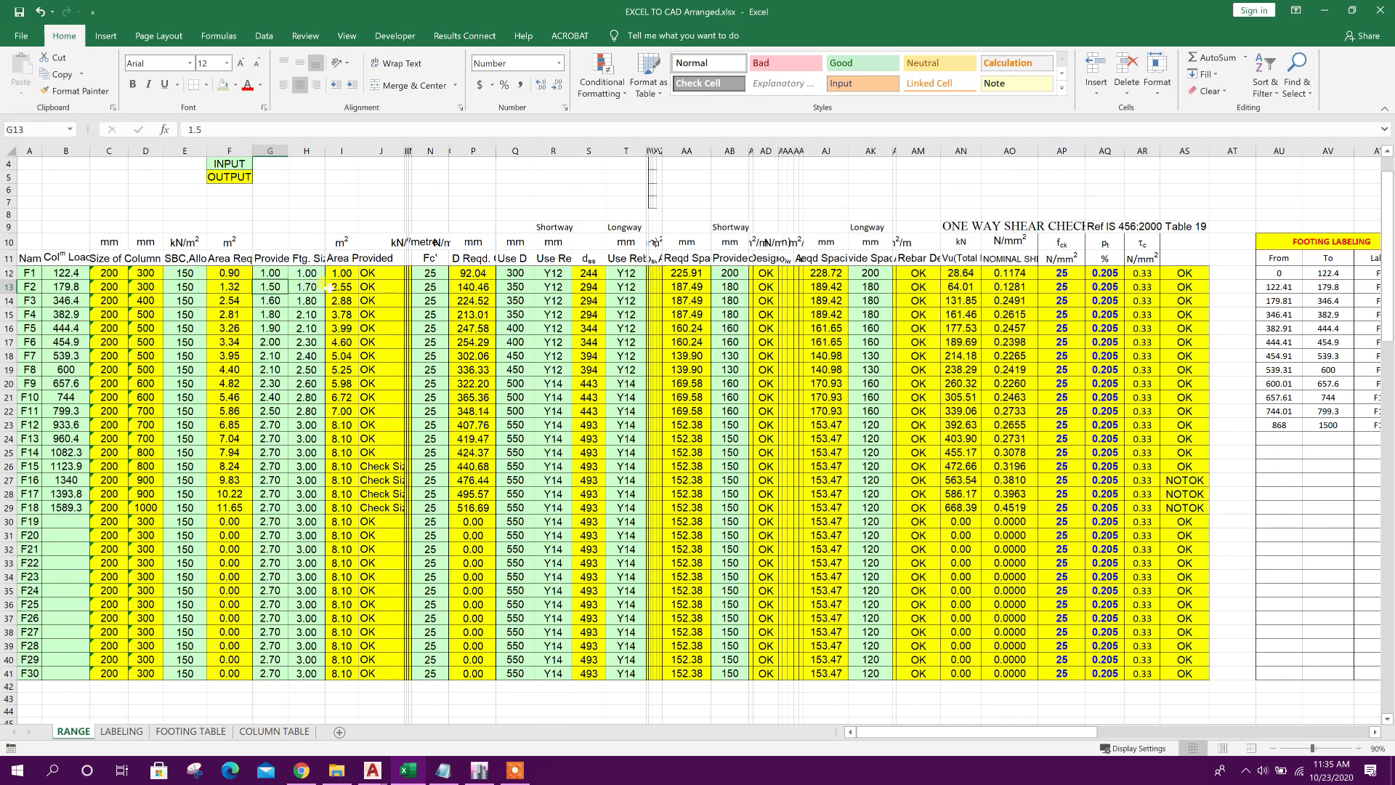
{"action": "type", "text": "1.2"}
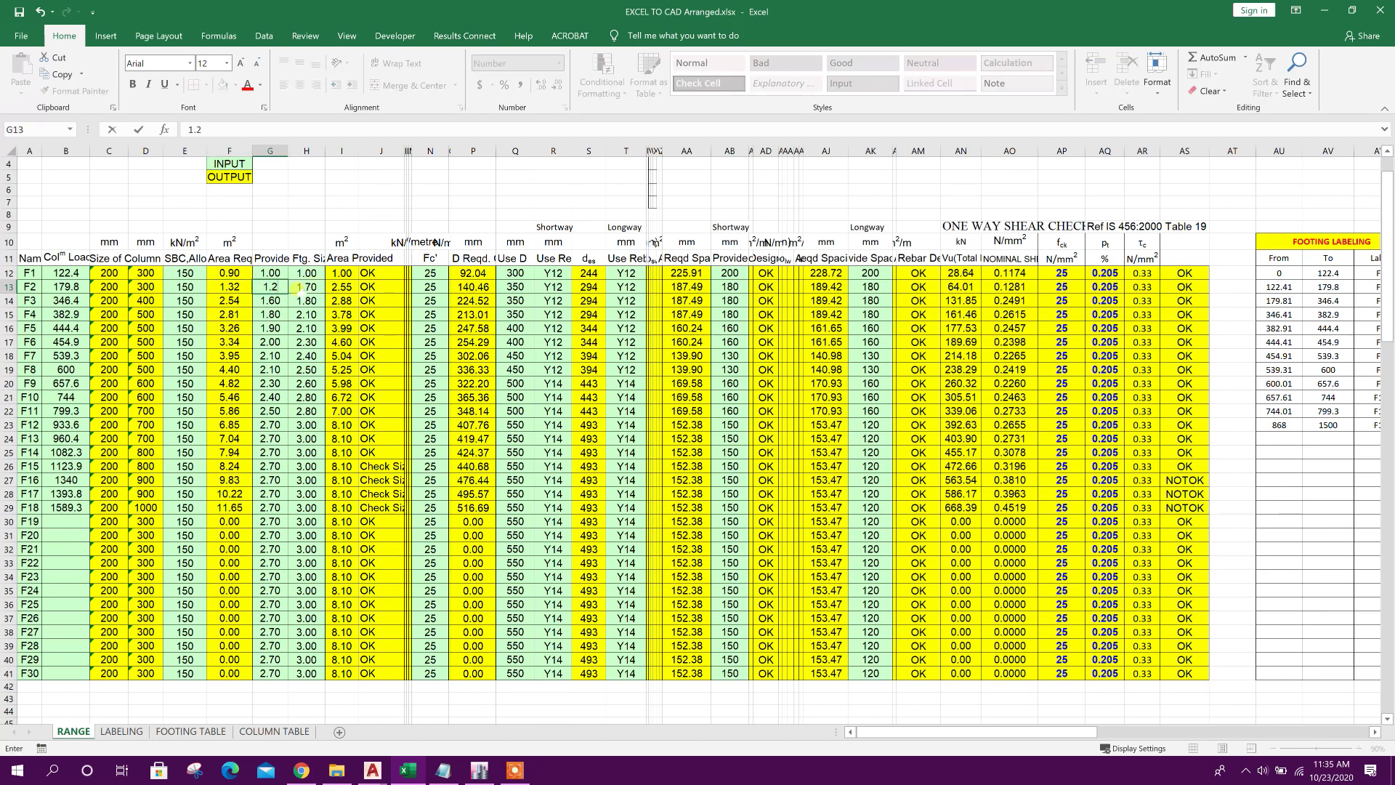
{"action": "key", "text": "Return"}
Try 1.4 as F2's second footing dimension (H13) and compare its provided area with the area required.
{"action": "left_click", "coordinate": [295, 287]}
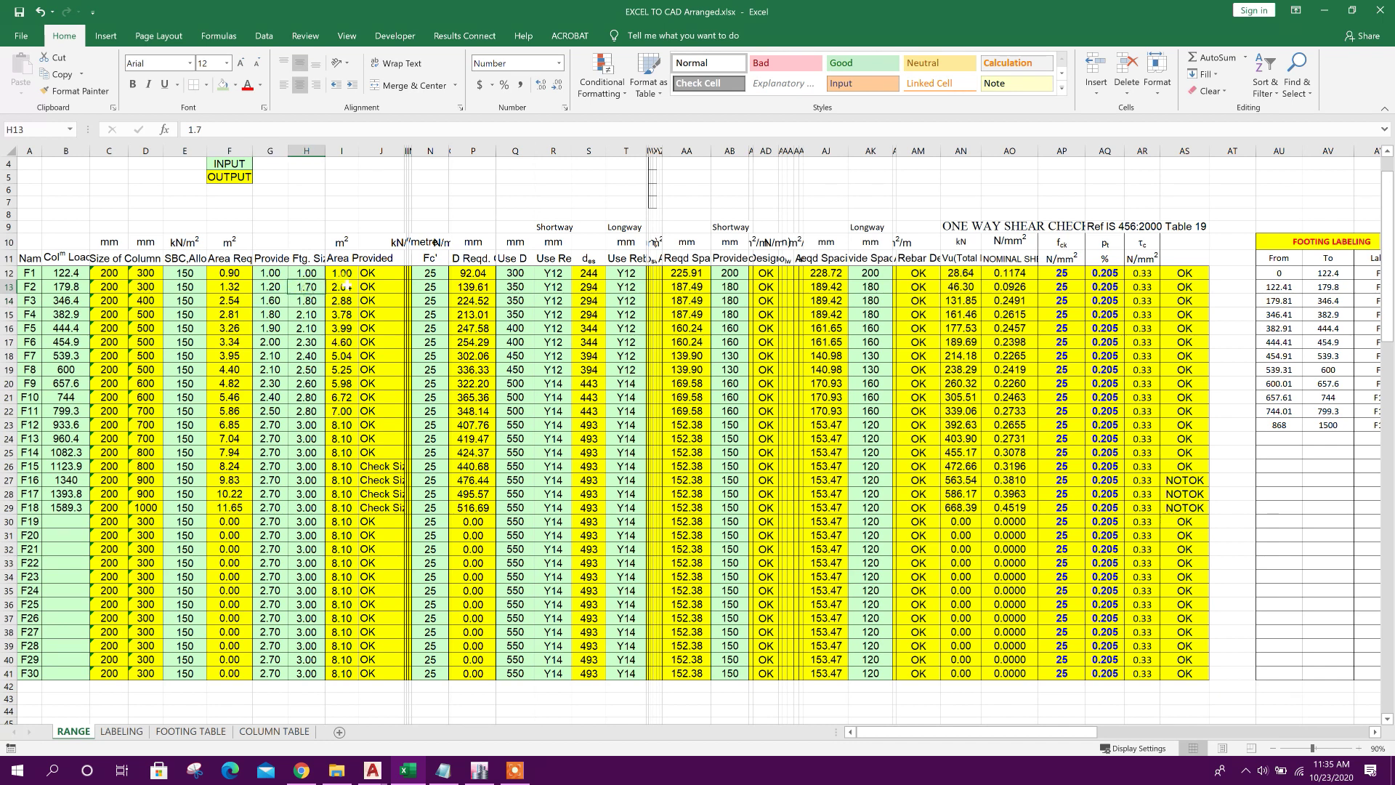
{"action": "type", "text": "1"}
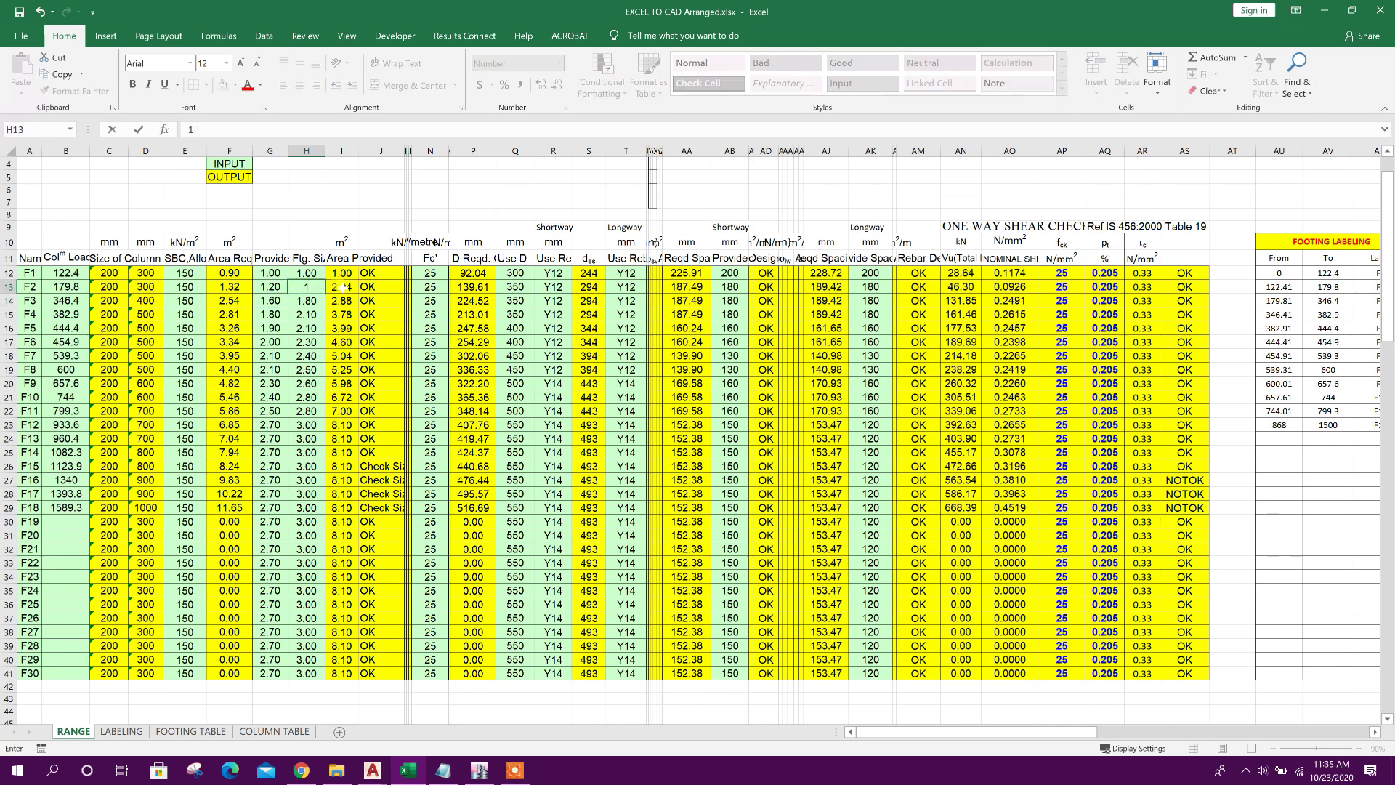
{"action": "key", "text": "Return"}
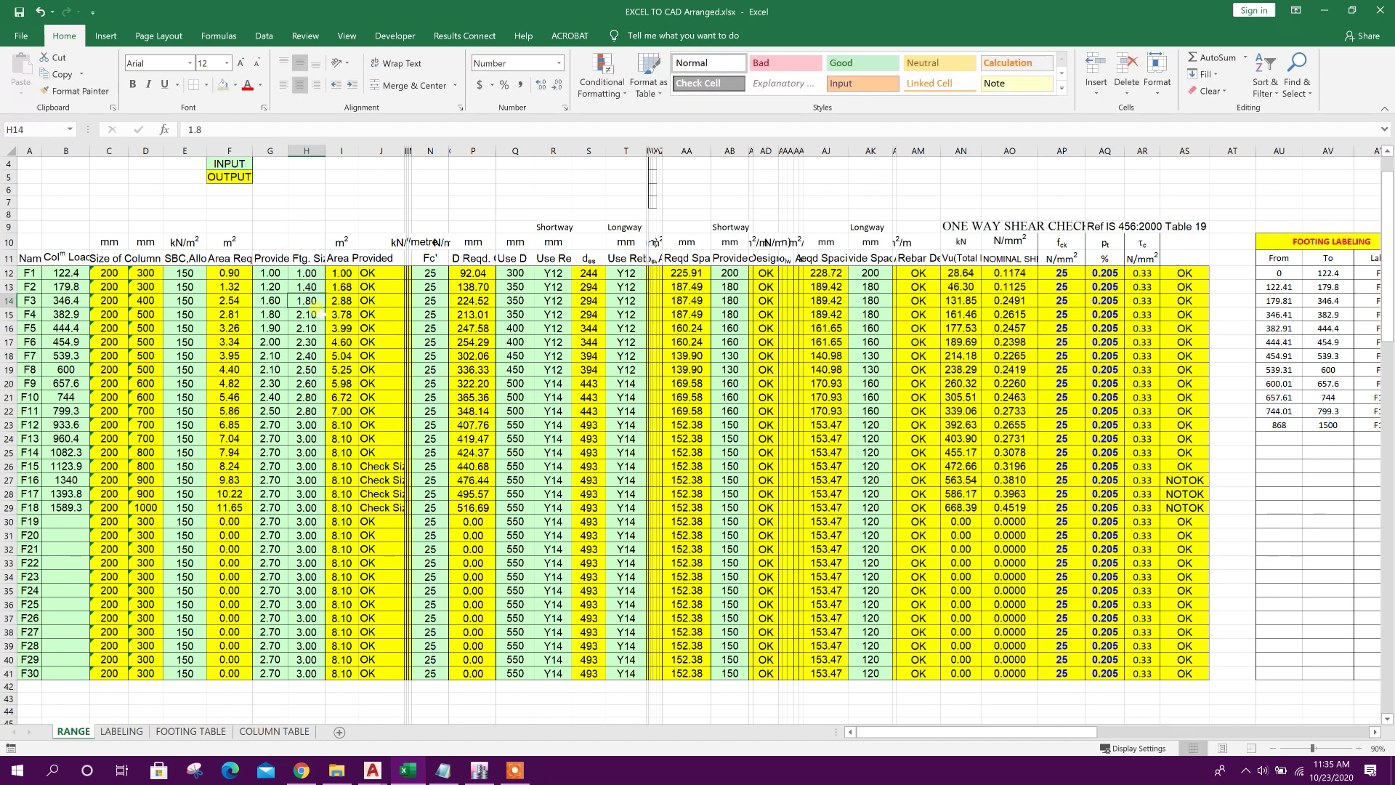
{"action": "left_click", "coordinate": [341, 287]}
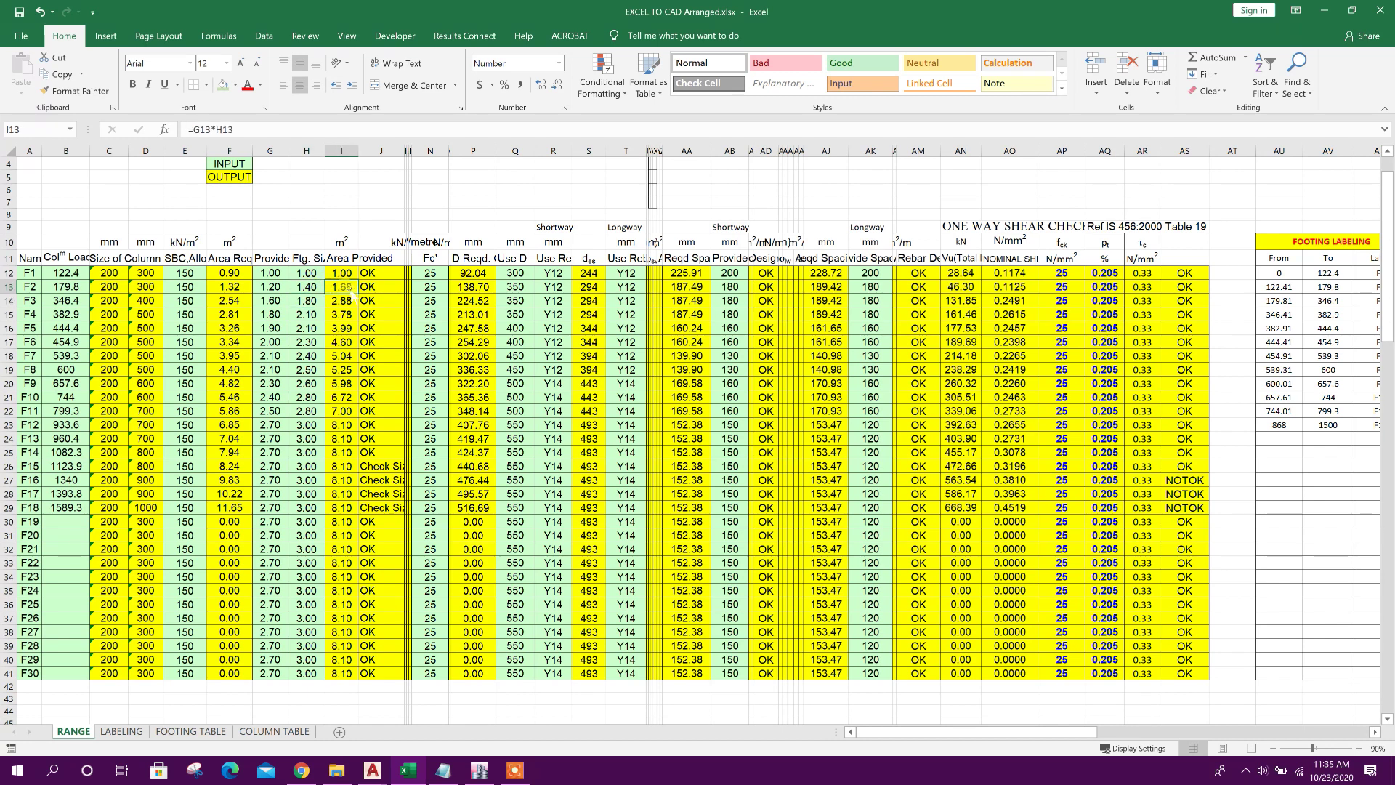
{"action": "left_click", "coordinate": [231, 287]}
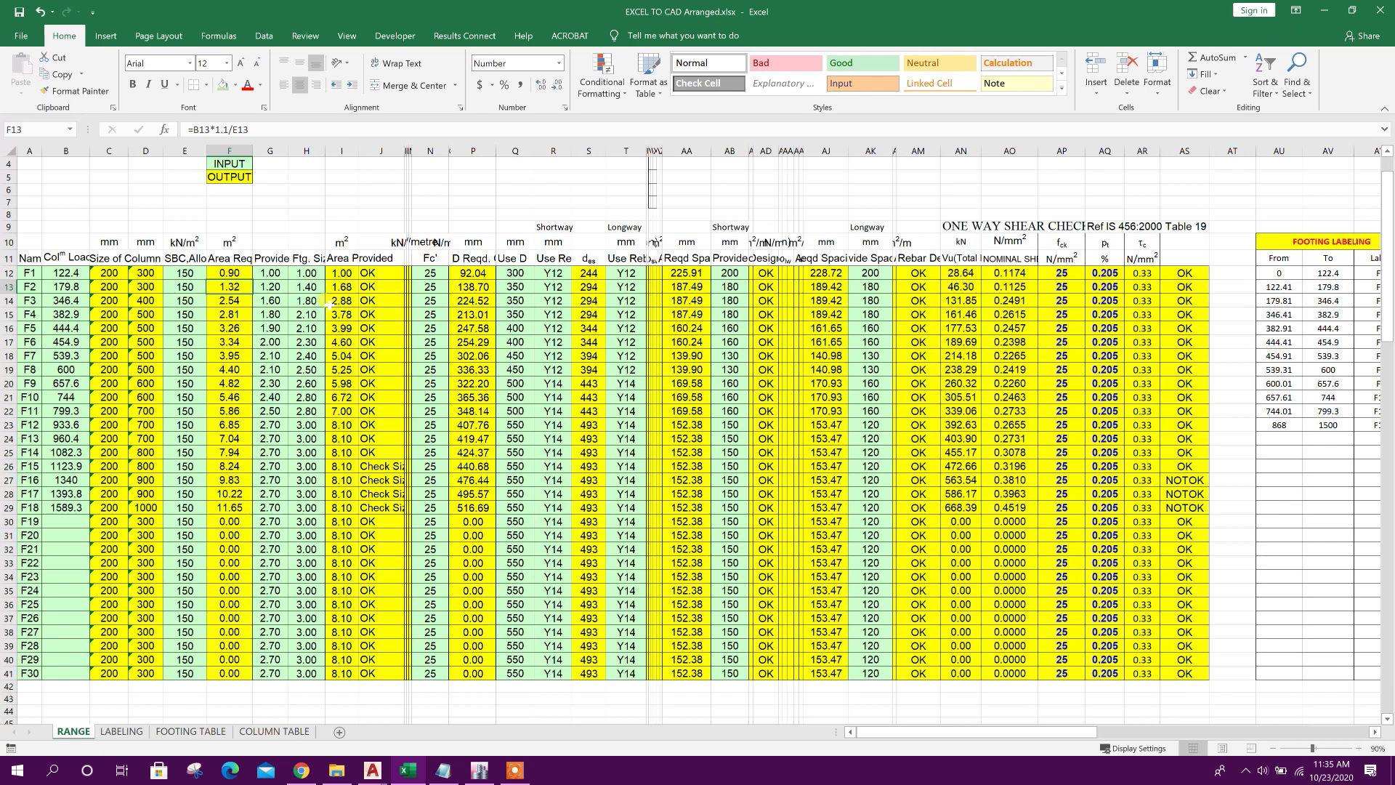
{"action": "left_click", "coordinate": [343, 287]}
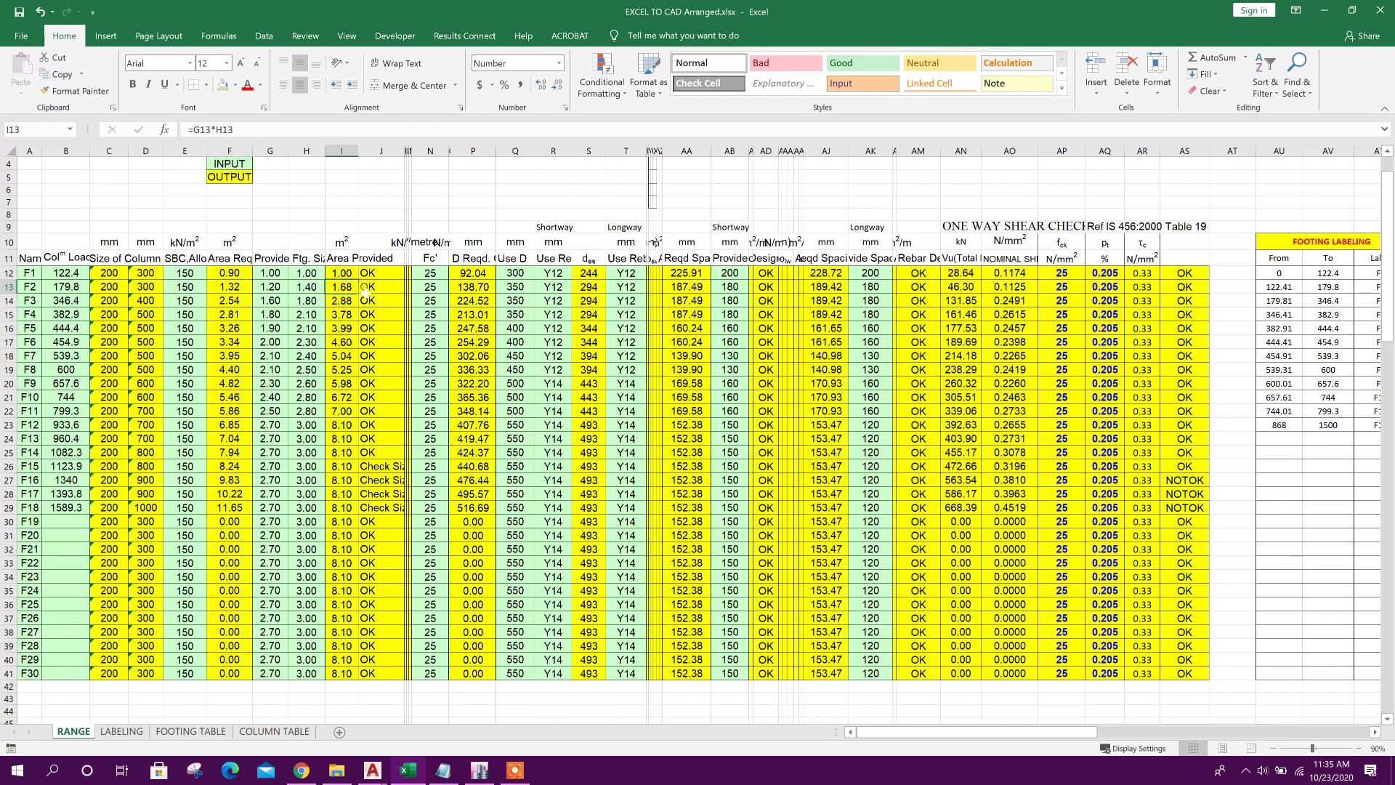
Set F2's second provided footing dimension (H13) to 1.3 and check its provided area.
{"action": "left_click", "coordinate": [314, 291]}
{"action": "type", "text": "1"}
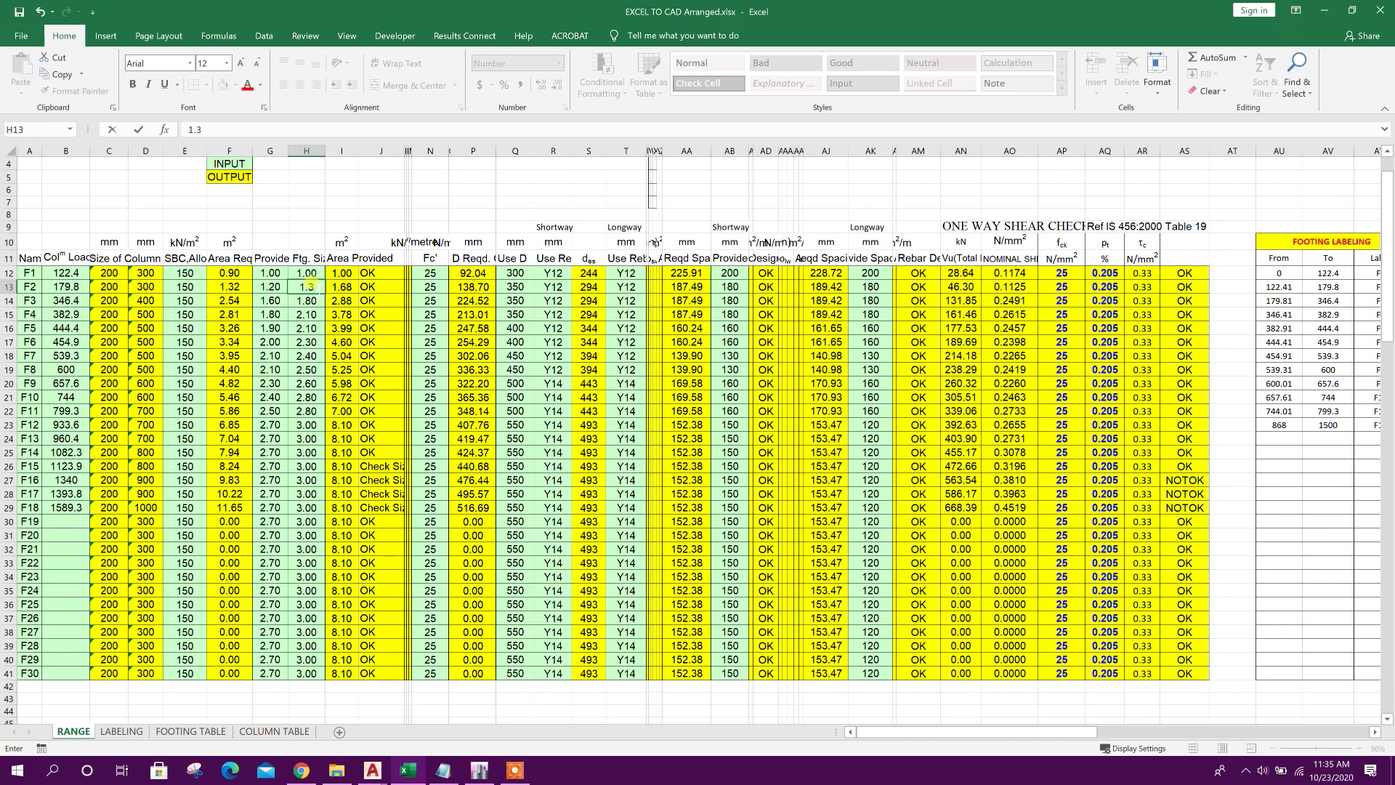
{"action": "type", "text": ".3"}
{"action": "key", "text": "Return"}
{"action": "left_click", "coordinate": [350, 287]}
Set F2's used depth (Q13) to 300 and check its shortway and longway bar sizes.
{"action": "left_click", "coordinate": [524, 287]}
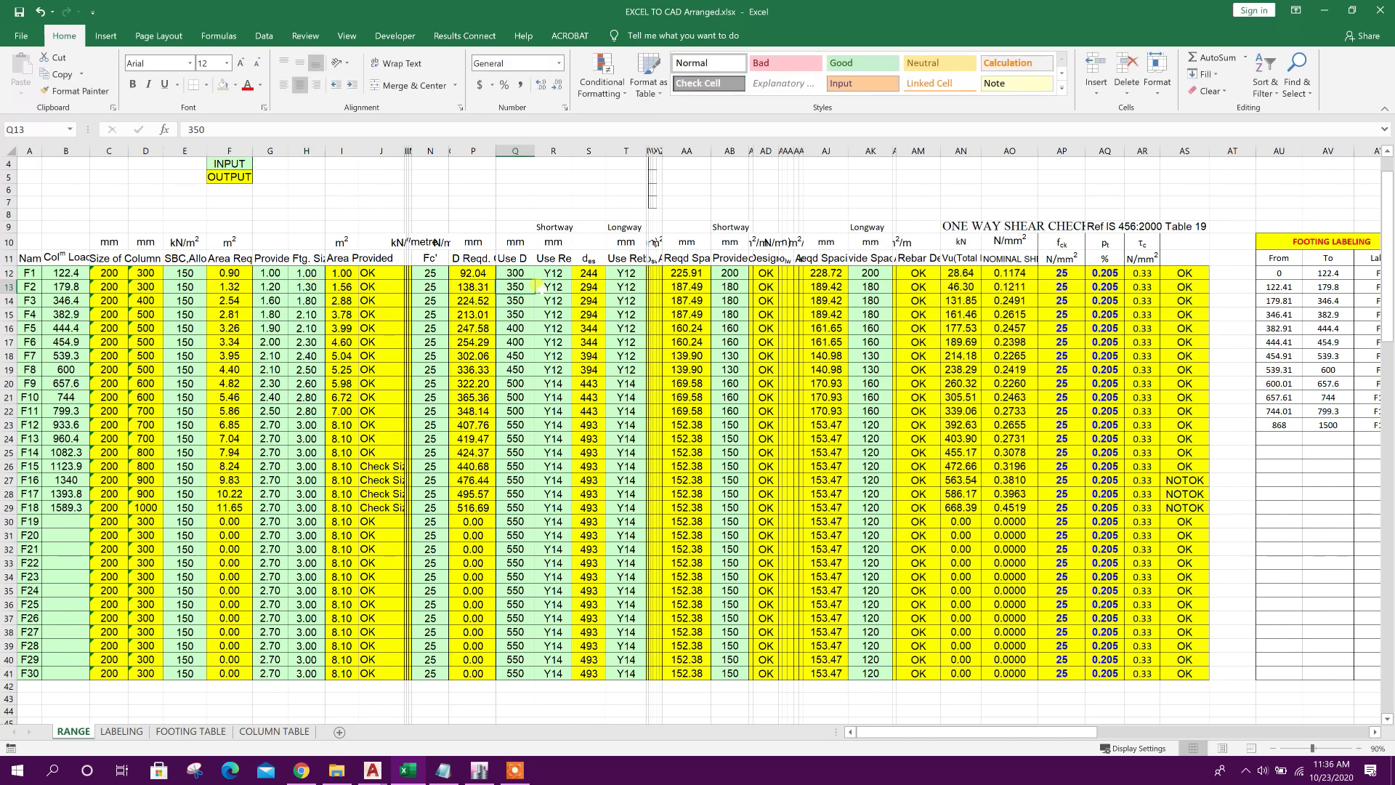
{"action": "type", "text": "300"}
{"action": "key", "text": "Return"}
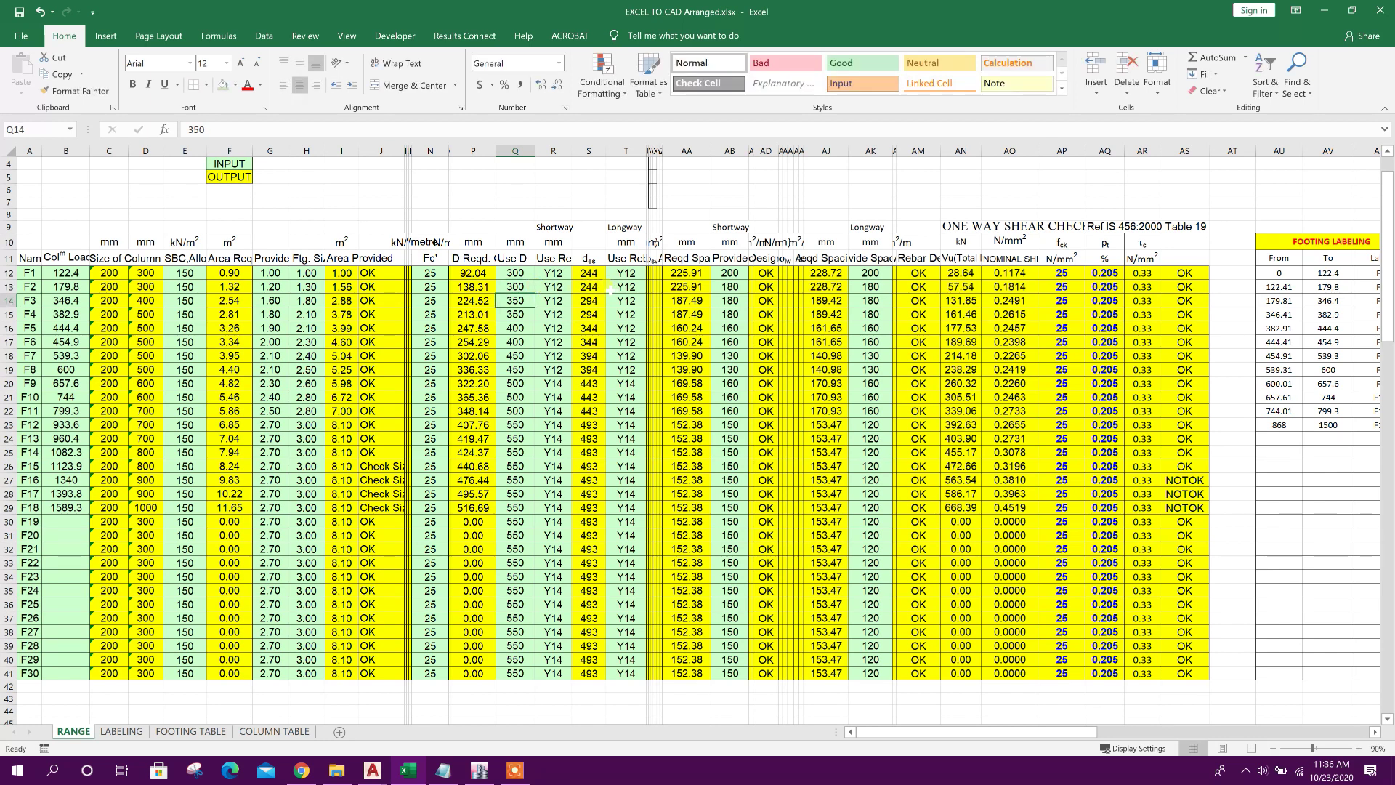
{"action": "left_click", "coordinate": [553, 298]}
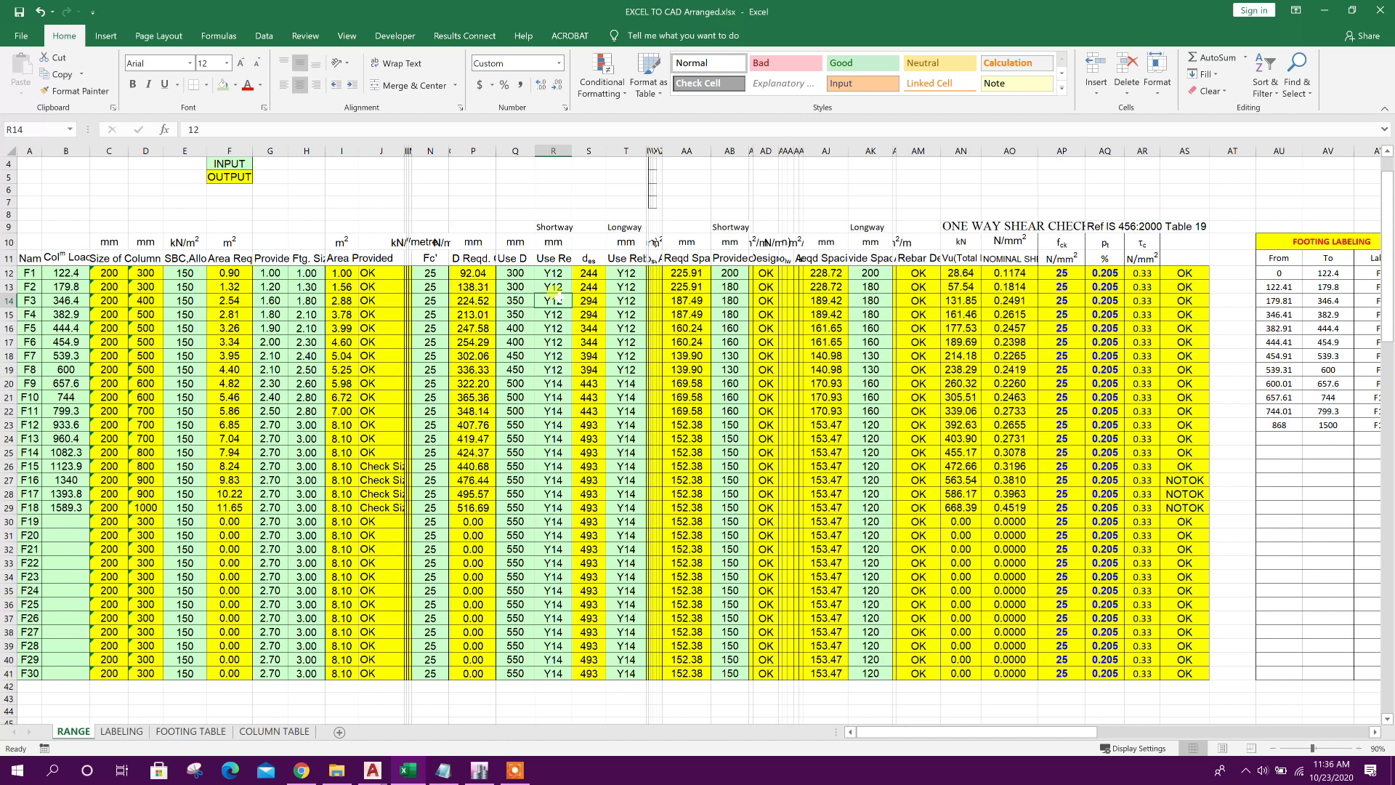
{"action": "left_click", "coordinate": [554, 286]}
{"action": "left_click", "coordinate": [623, 287]}
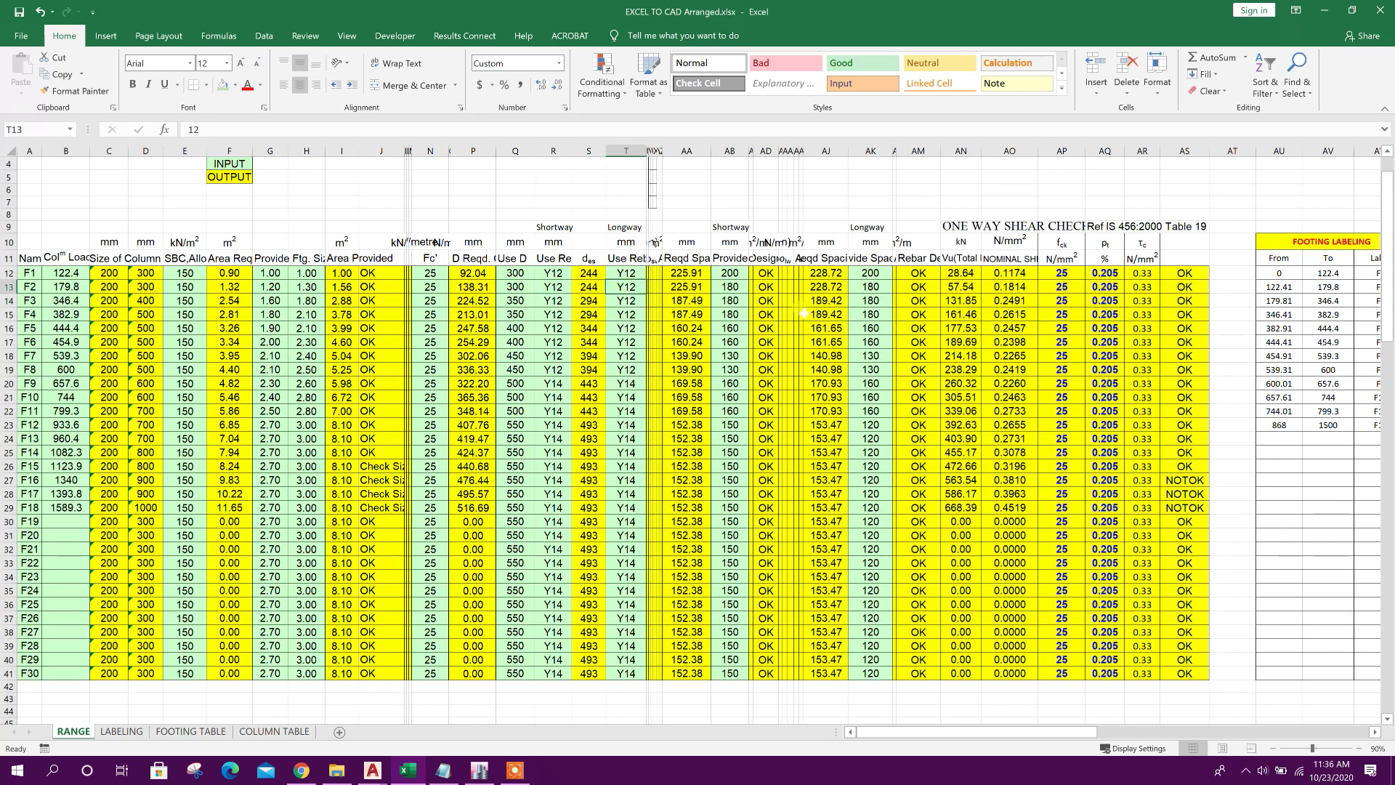
Fill F1's provided shortway and longway bar spacings of 200 down to F2 (AB13, AK13) and check F2's one-way shear result.
{"action": "left_click", "coordinate": [729, 274]}
{"action": "left_click_drag", "start_coordinate": [747, 282], "coordinate": [748, 294]}
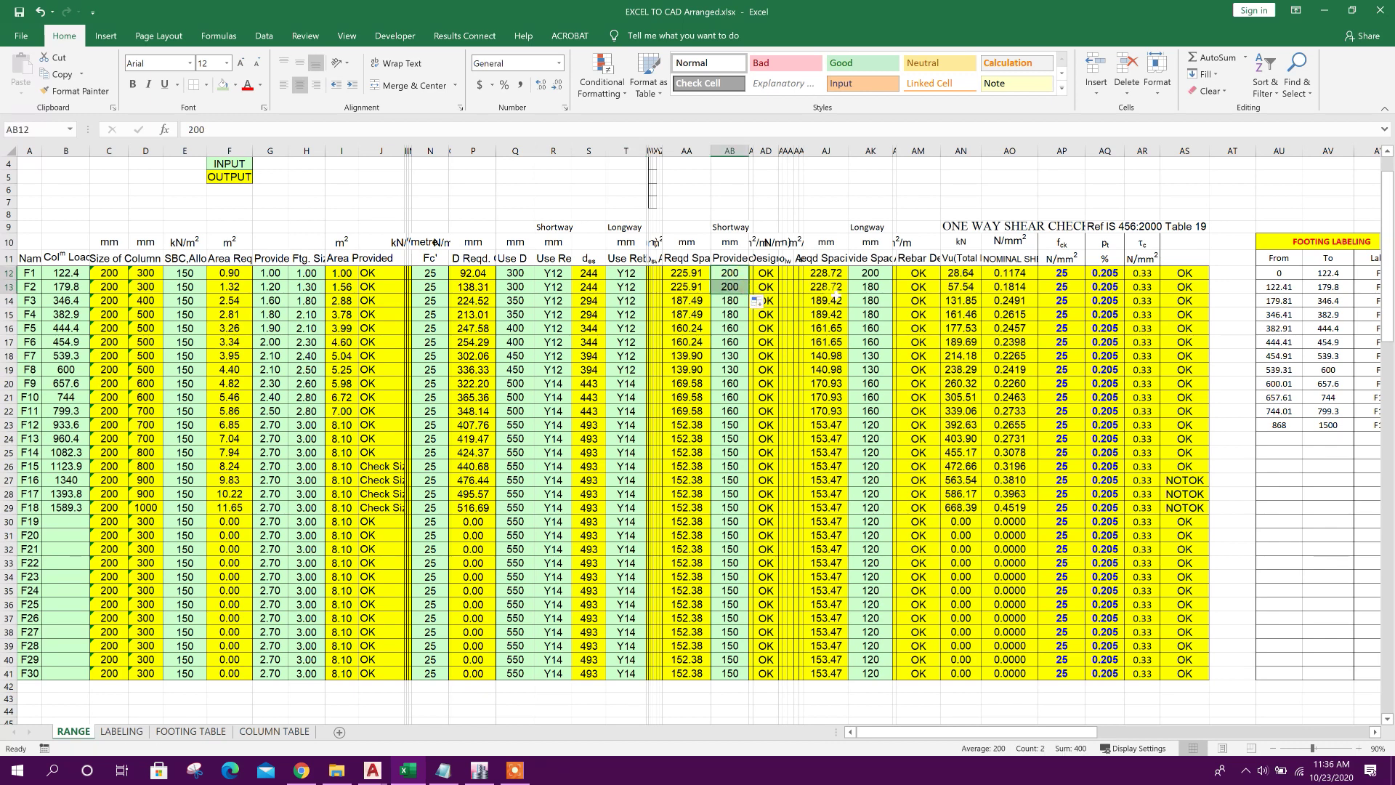
{"action": "left_click", "coordinate": [873, 275]}
{"action": "left_click_drag", "start_coordinate": [892, 280], "coordinate": [894, 290]}
{"action": "left_click", "coordinate": [875, 287]}
{"action": "left_click", "coordinate": [829, 287]}
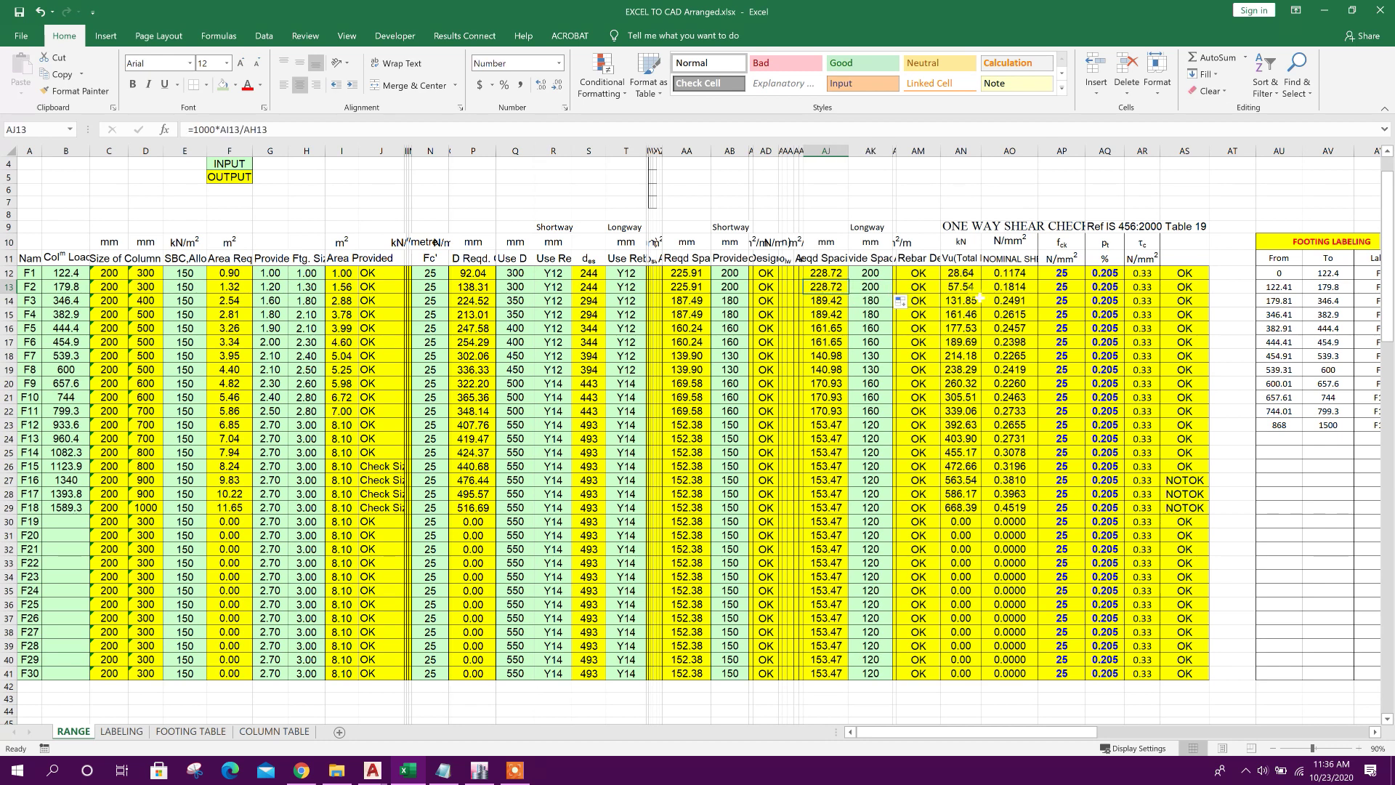
{"action": "left_click", "coordinate": [1169, 286]}
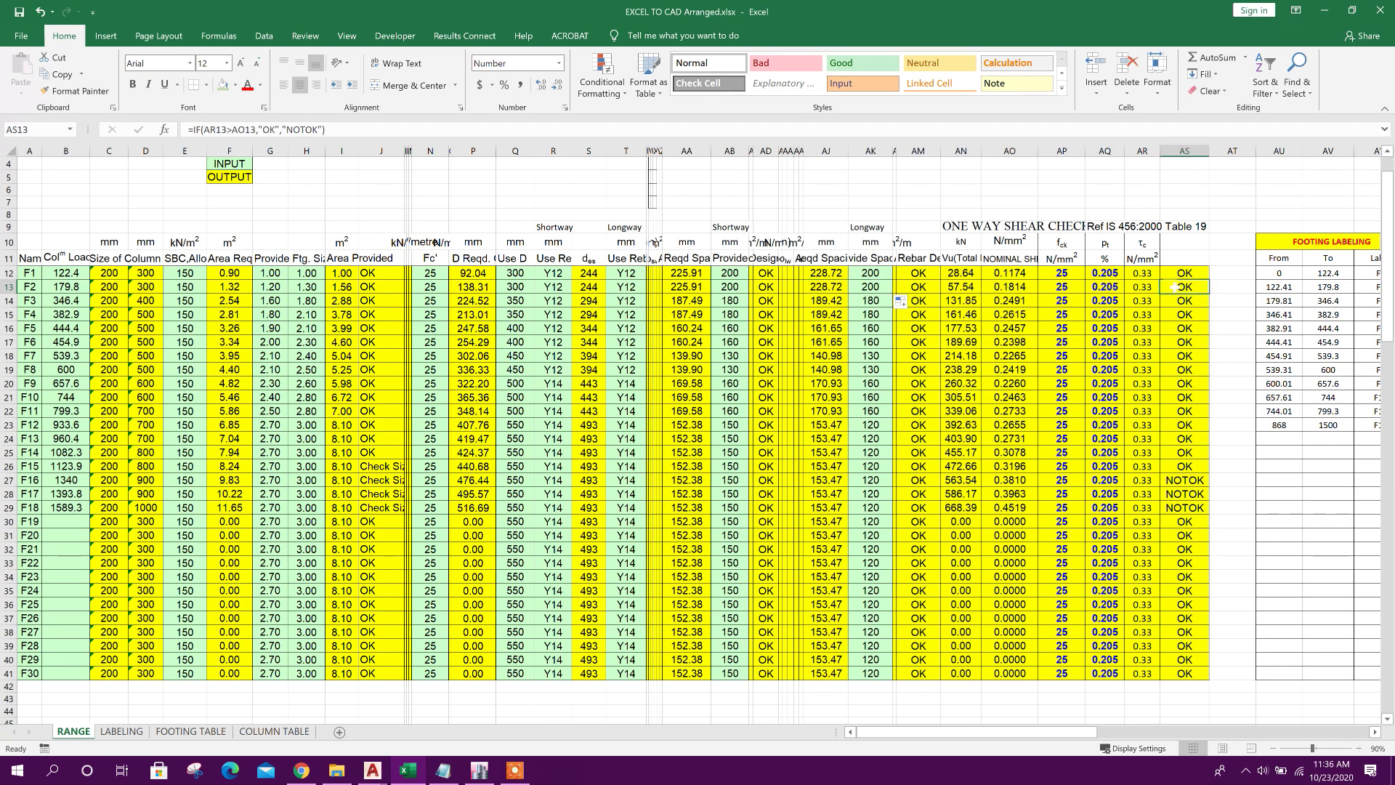
Examine F3's column load, required area, footing dimensions, provided area and its check, required depth and used depth along row 14.
{"action": "left_click", "coordinate": [75, 301]}
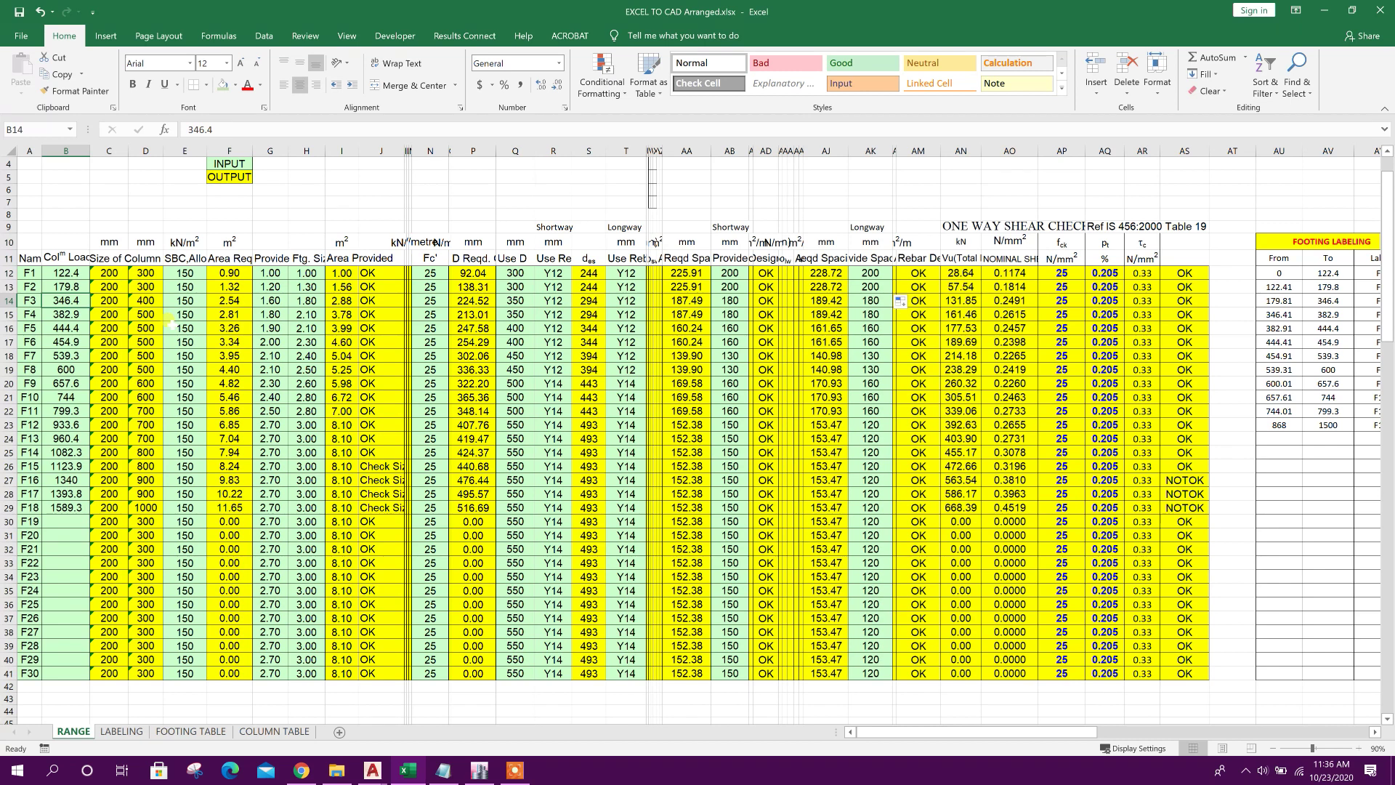
{"action": "left_click", "coordinate": [227, 303]}
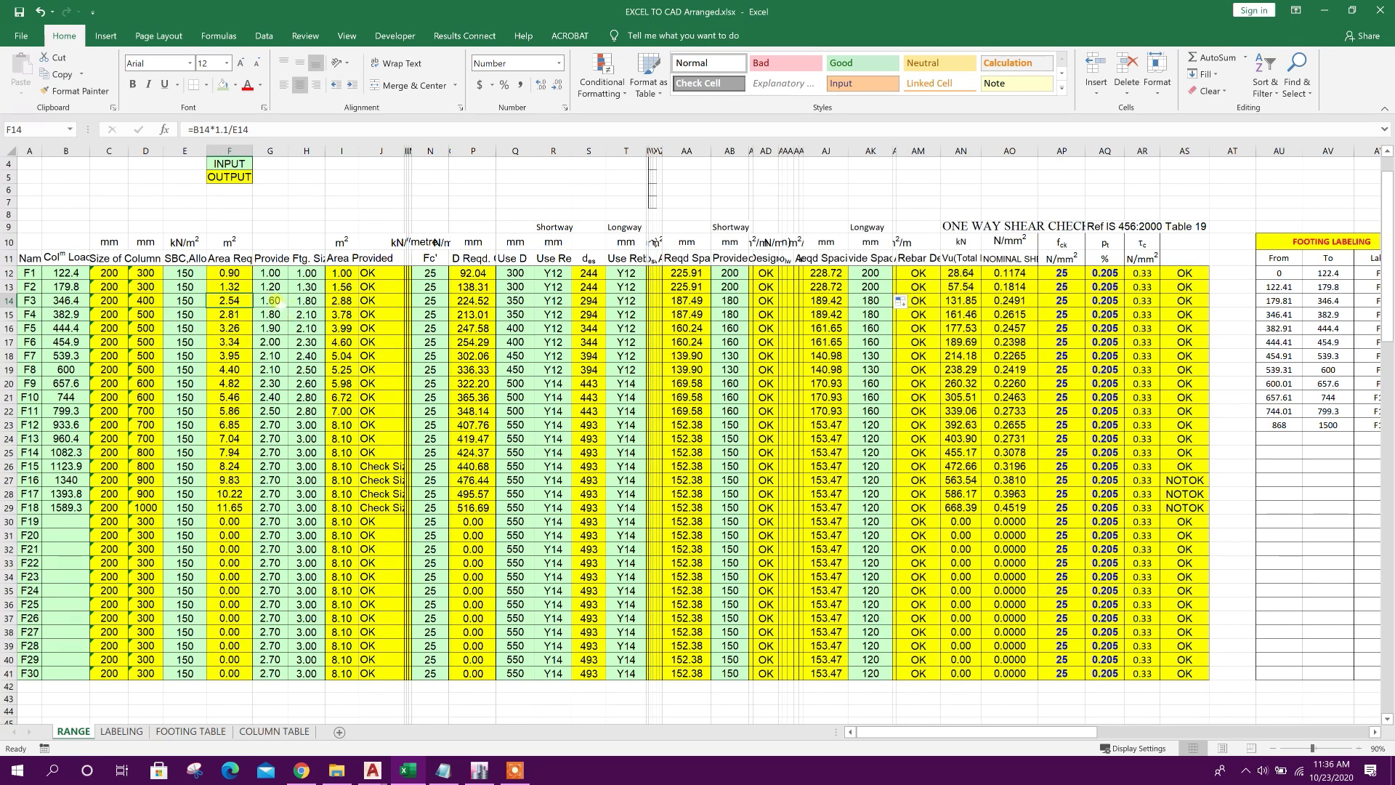
{"action": "left_click", "coordinate": [277, 300]}
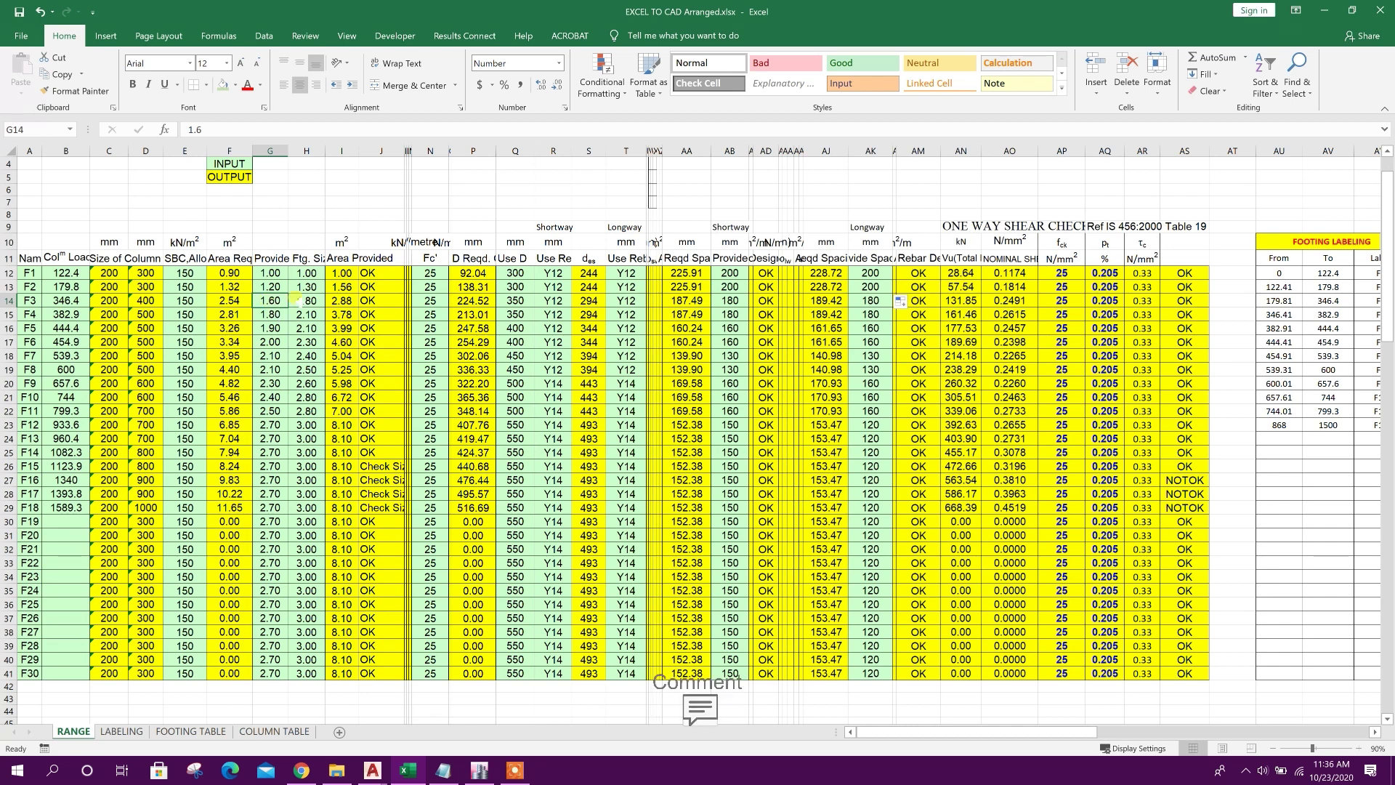
{"action": "left_click", "coordinate": [305, 301]}
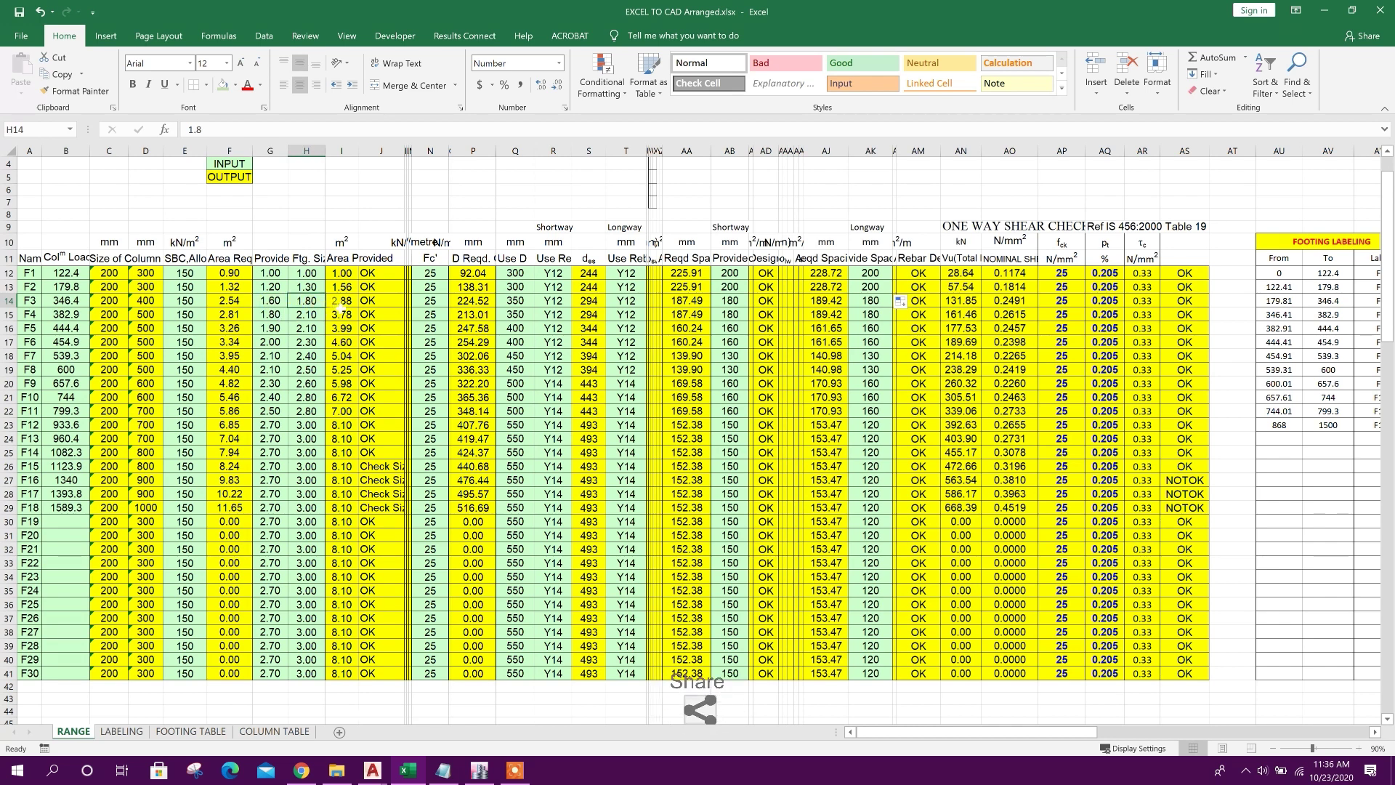
{"action": "left_click", "coordinate": [340, 302]}
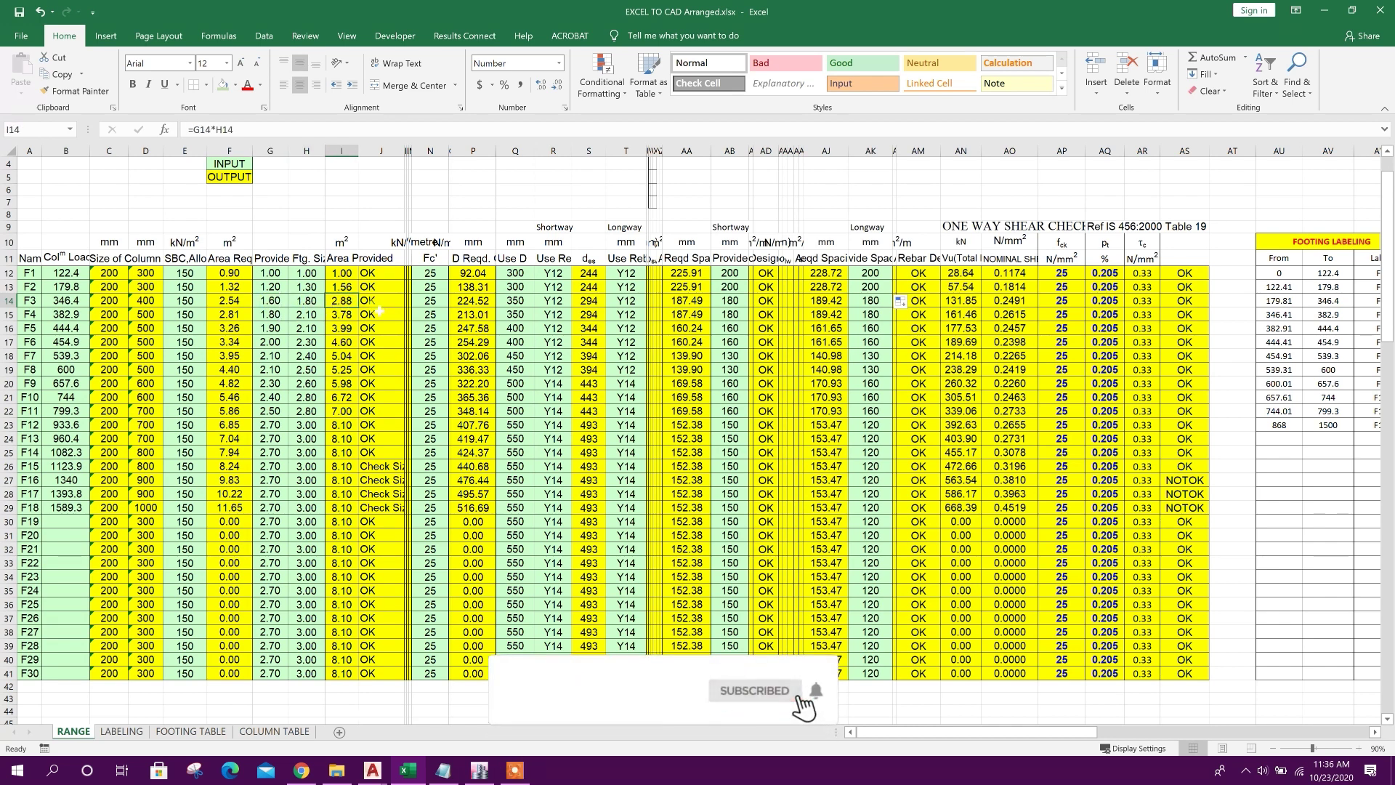
{"action": "left_click", "coordinate": [372, 302]}
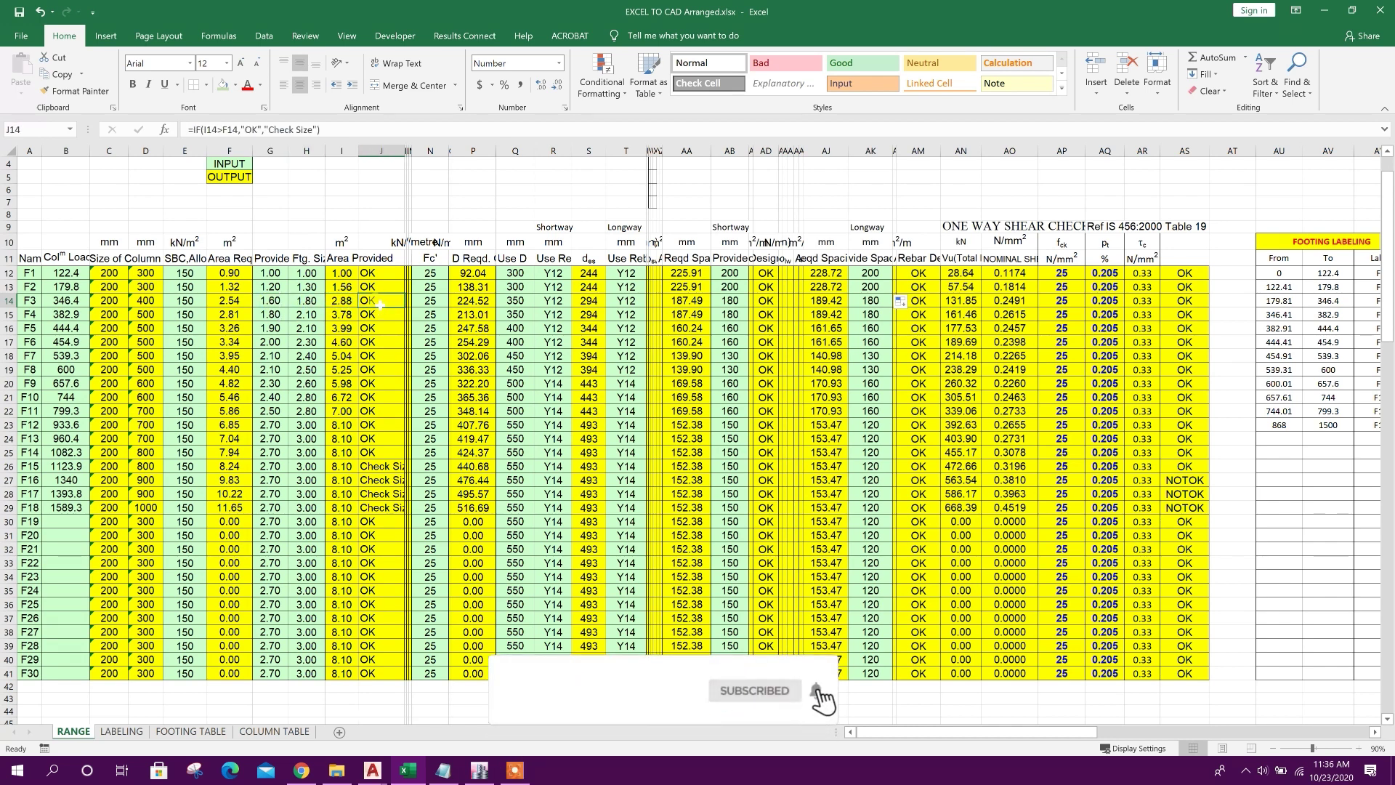
{"action": "left_click", "coordinate": [459, 305]}
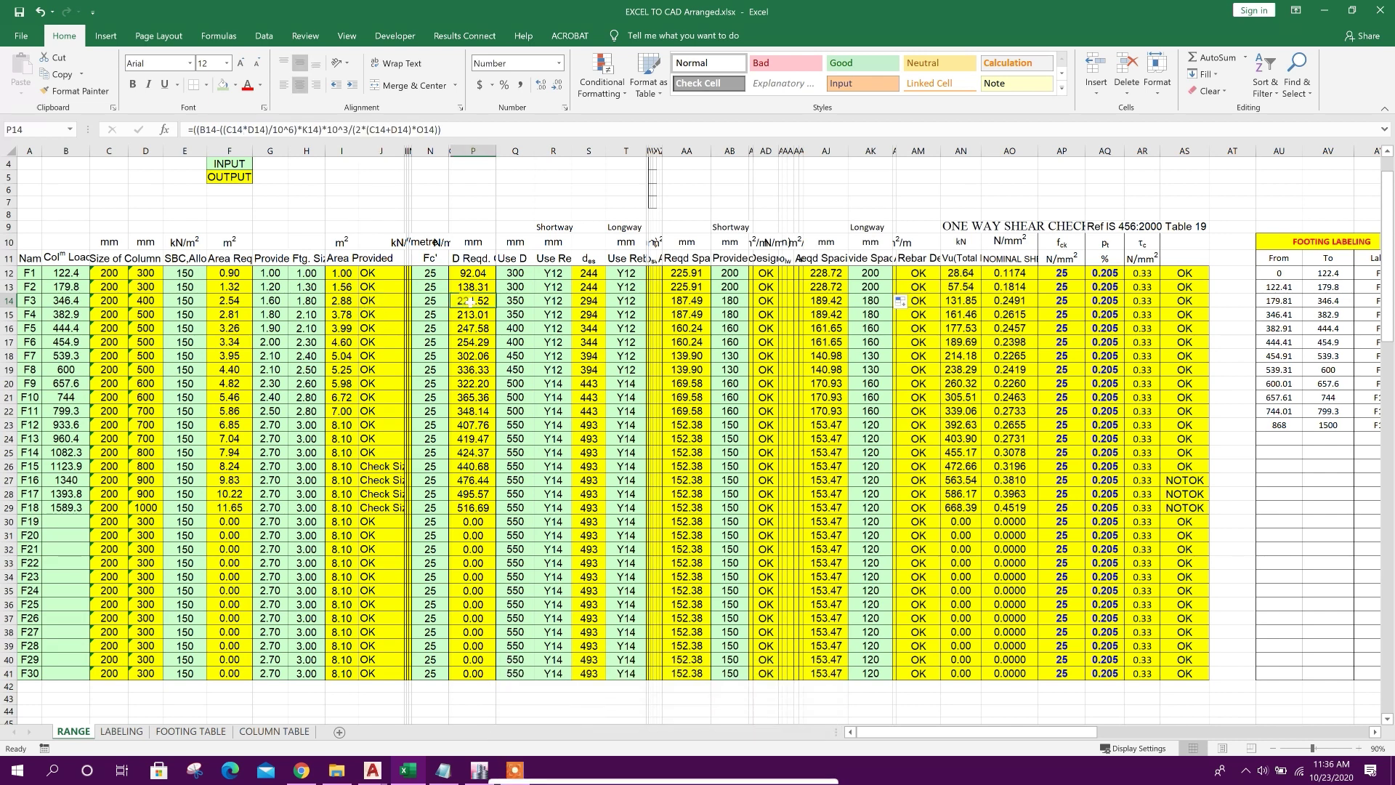
{"action": "left_click", "coordinate": [509, 301]}
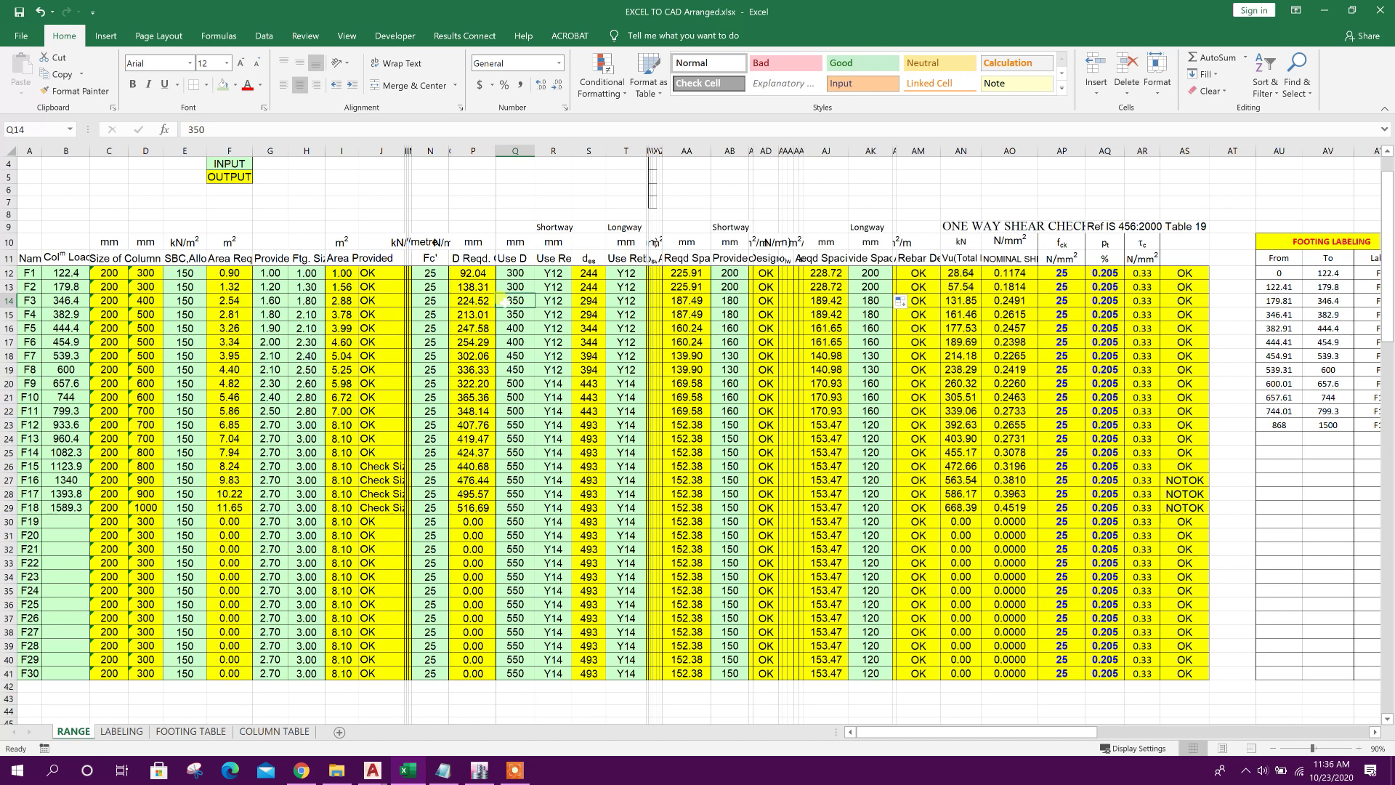
{"action": "left_click", "coordinate": [463, 303]}
Try 300 as F3's used depth (Q14) and check its one-way shear result.
{"action": "left_click", "coordinate": [521, 301]}
{"action": "type", "text": "300"}
{"action": "left_click", "coordinate": [520, 314]}
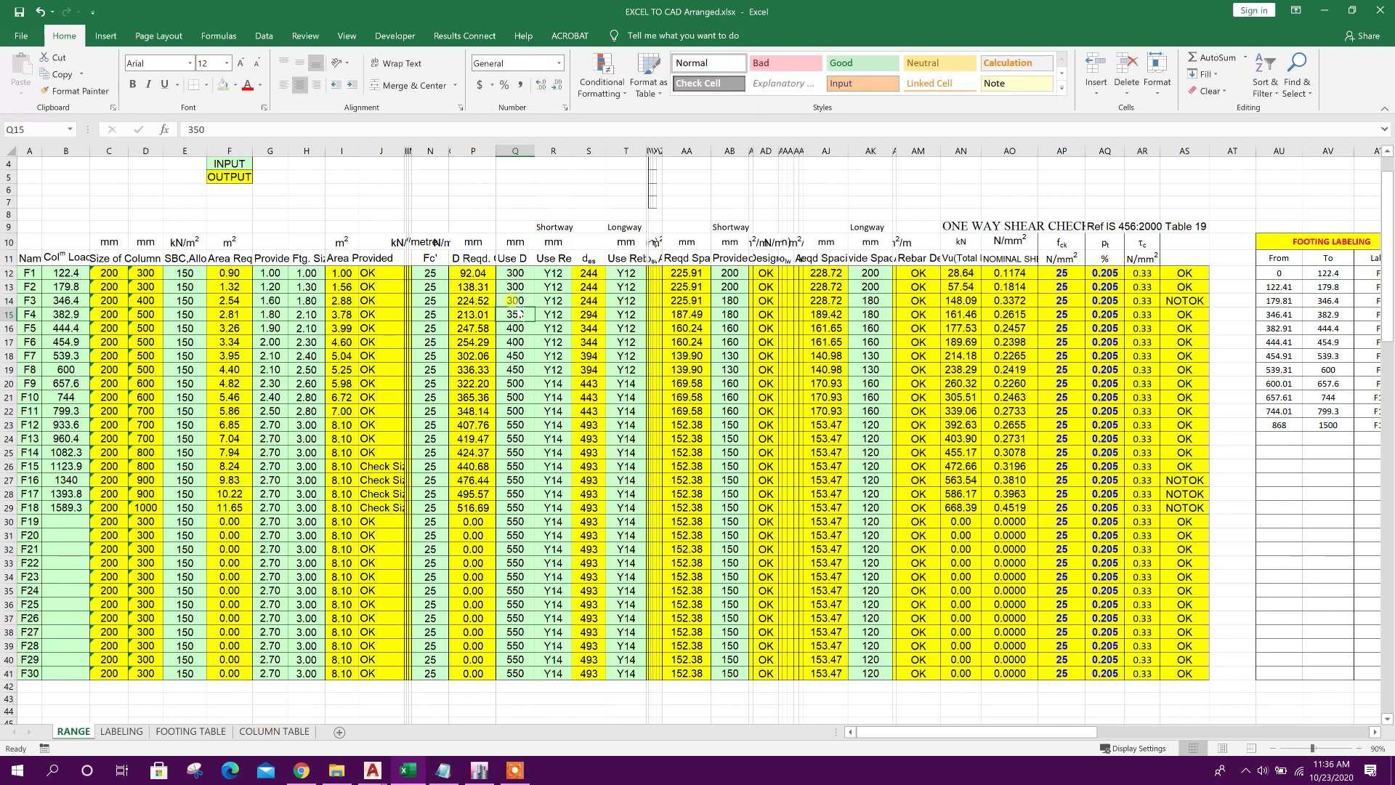
{"action": "left_click", "coordinate": [515, 301]}
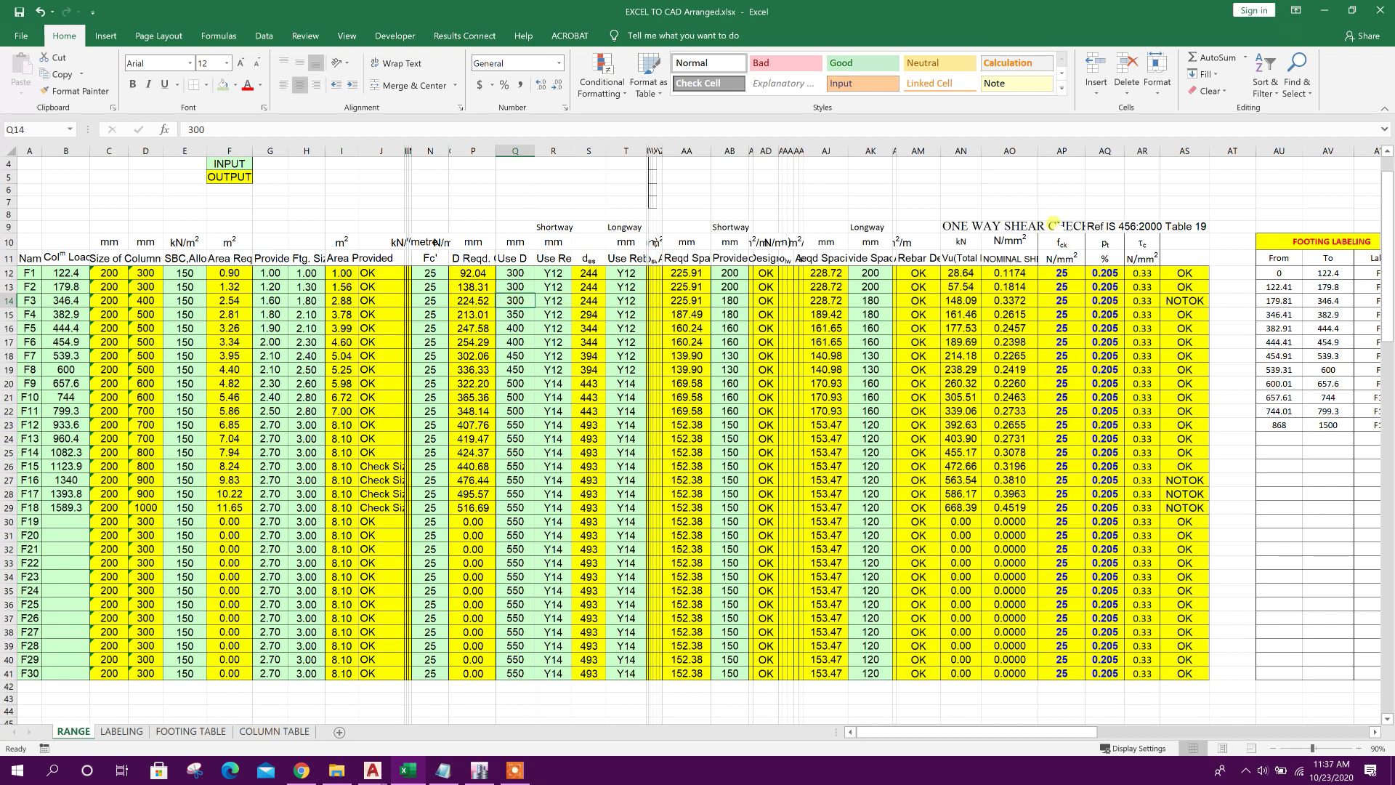
{"action": "left_click", "coordinate": [1179, 301]}
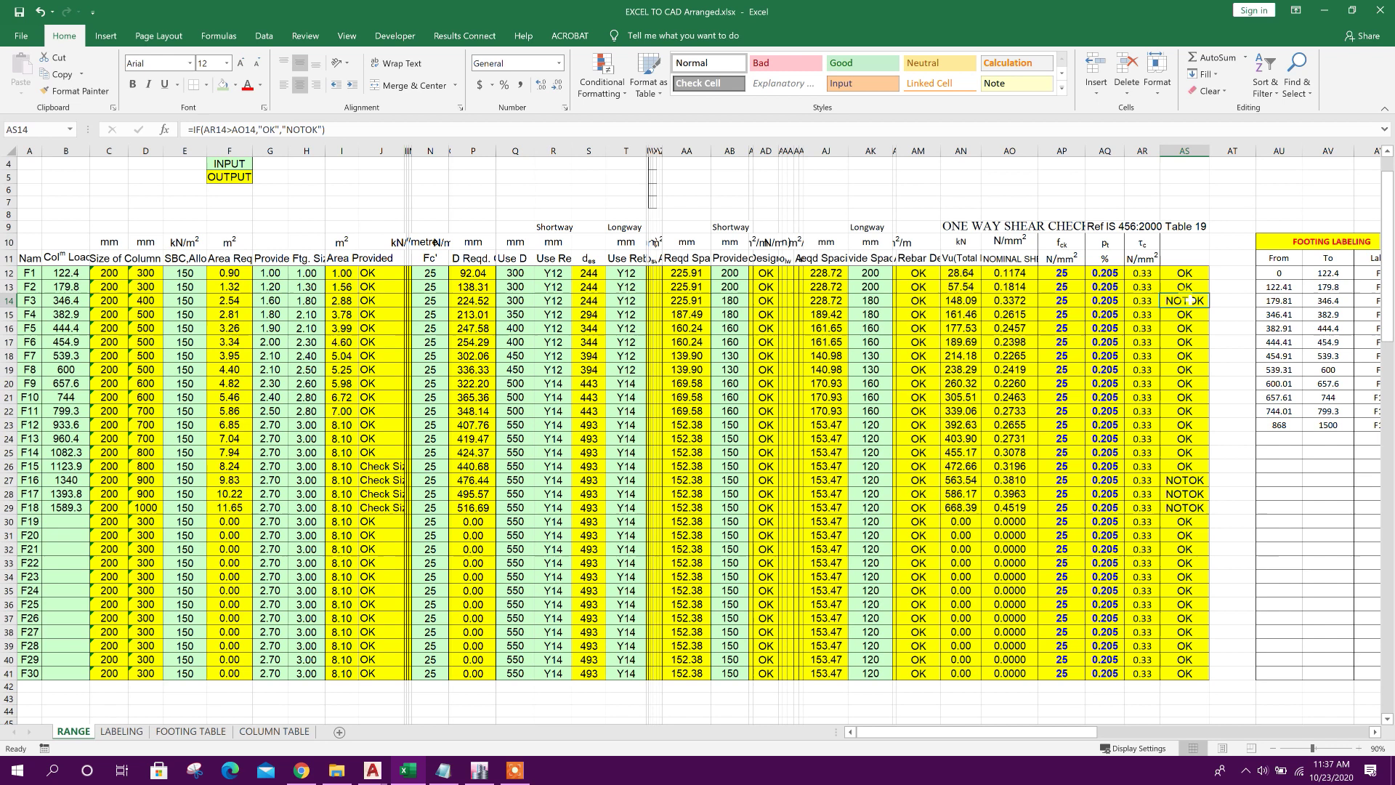
Set F3's used depth (Q14) to 350.
{"action": "left_click", "coordinate": [520, 301]}
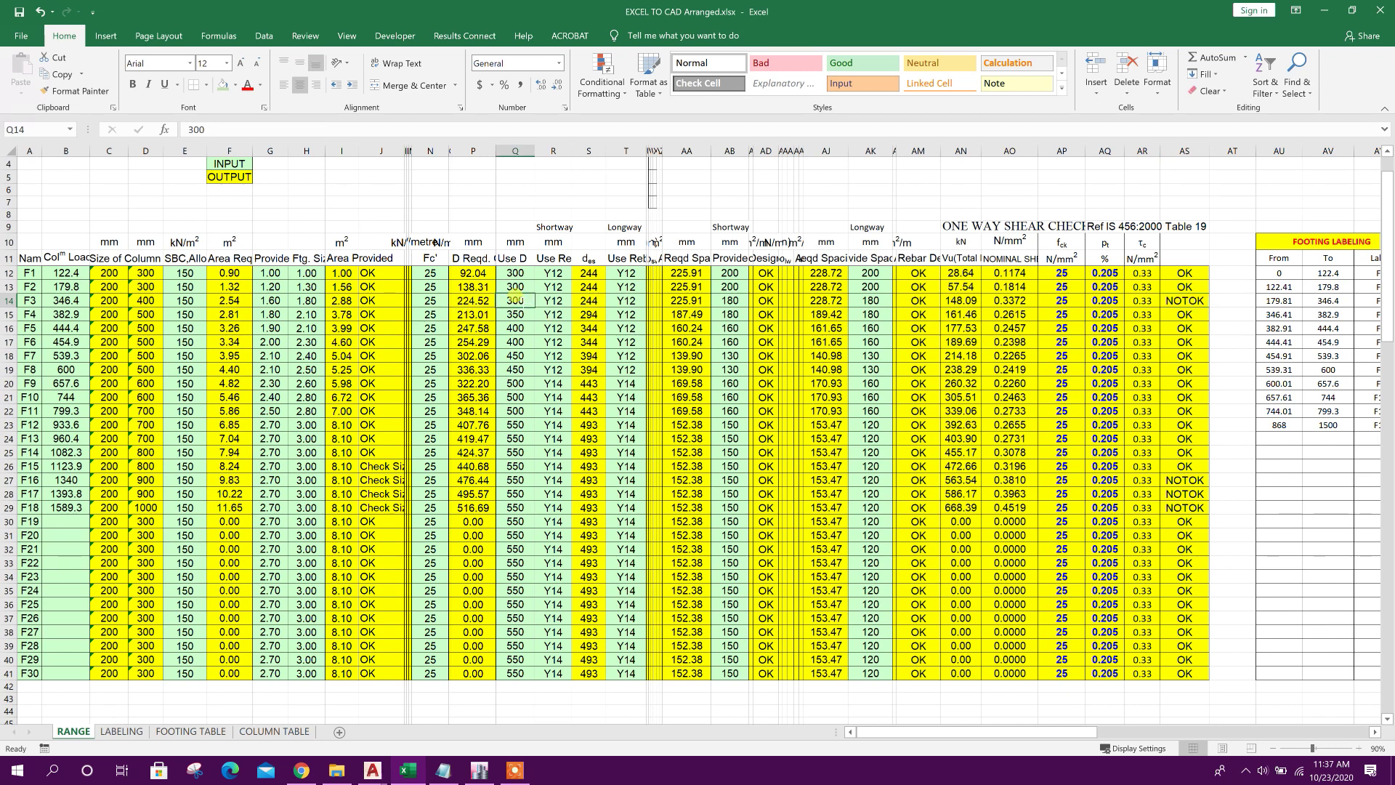
{"action": "type", "text": "350"}
{"action": "key", "text": "Return"}
{"action": "left_click", "coordinate": [518, 299]}
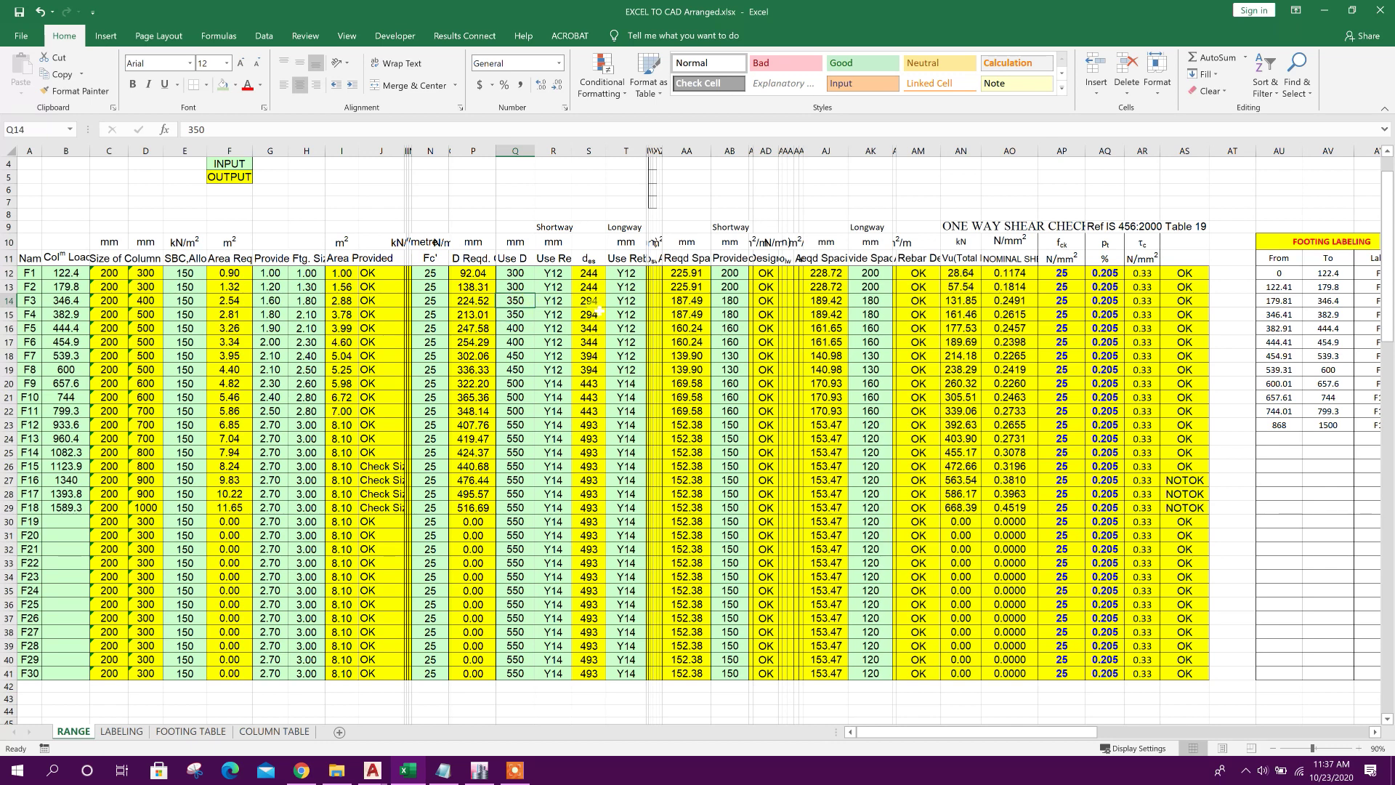
Check F3's shortway and longway bar sizes and its required and provided bar spacings.
{"action": "left_click", "coordinate": [565, 303]}
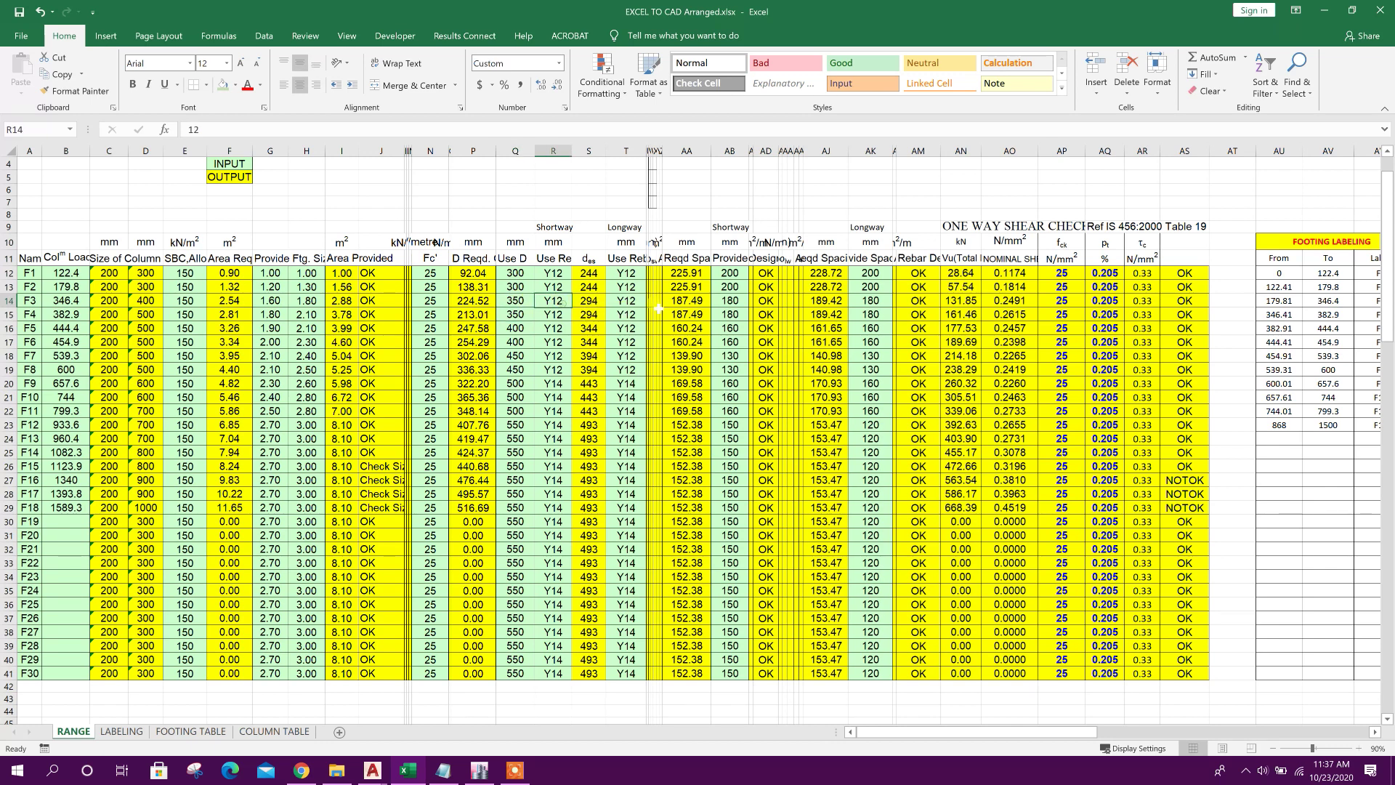
{"action": "left_click", "coordinate": [630, 304]}
{"action": "left_click", "coordinate": [728, 303]}
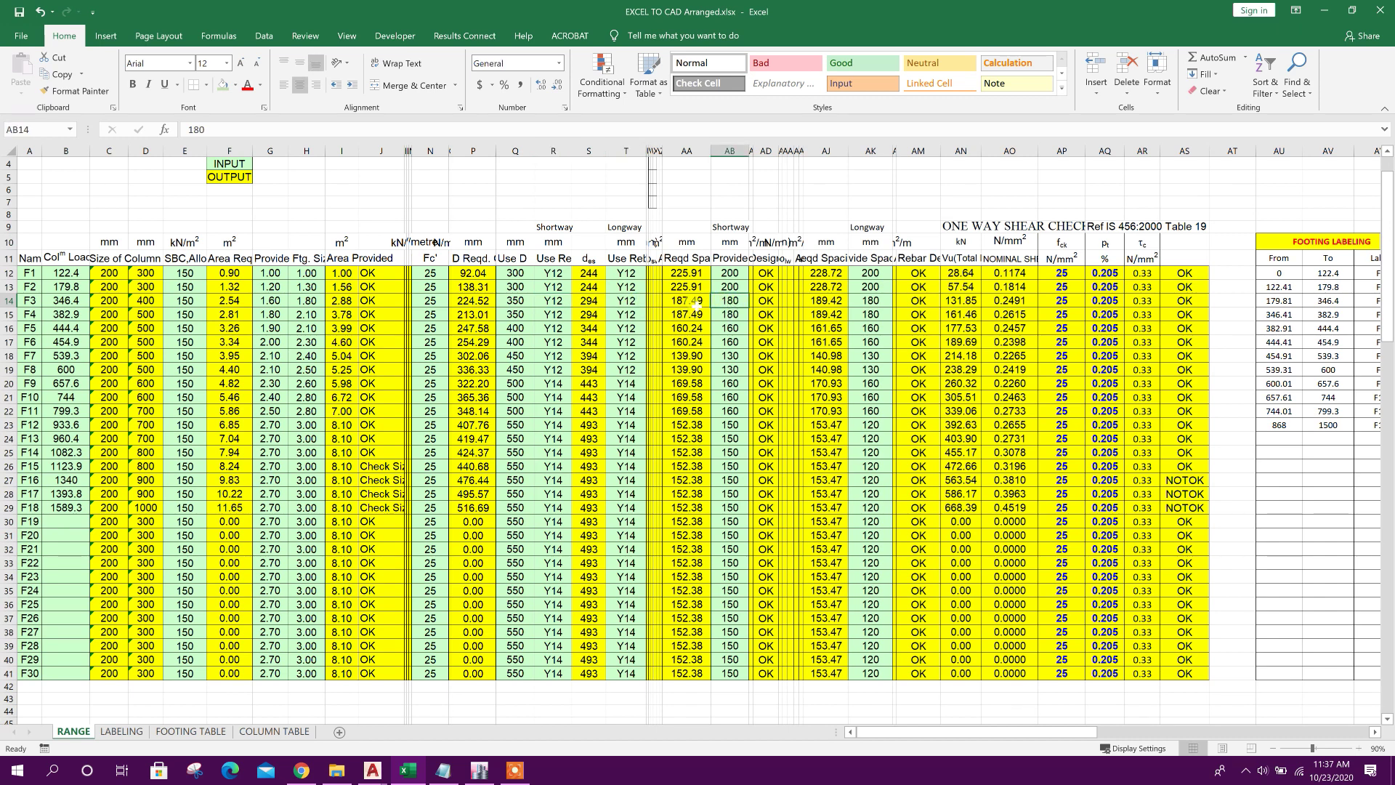
{"action": "left_click", "coordinate": [840, 306]}
{"action": "left_click", "coordinate": [868, 313]}
{"action": "left_click", "coordinate": [730, 312]}
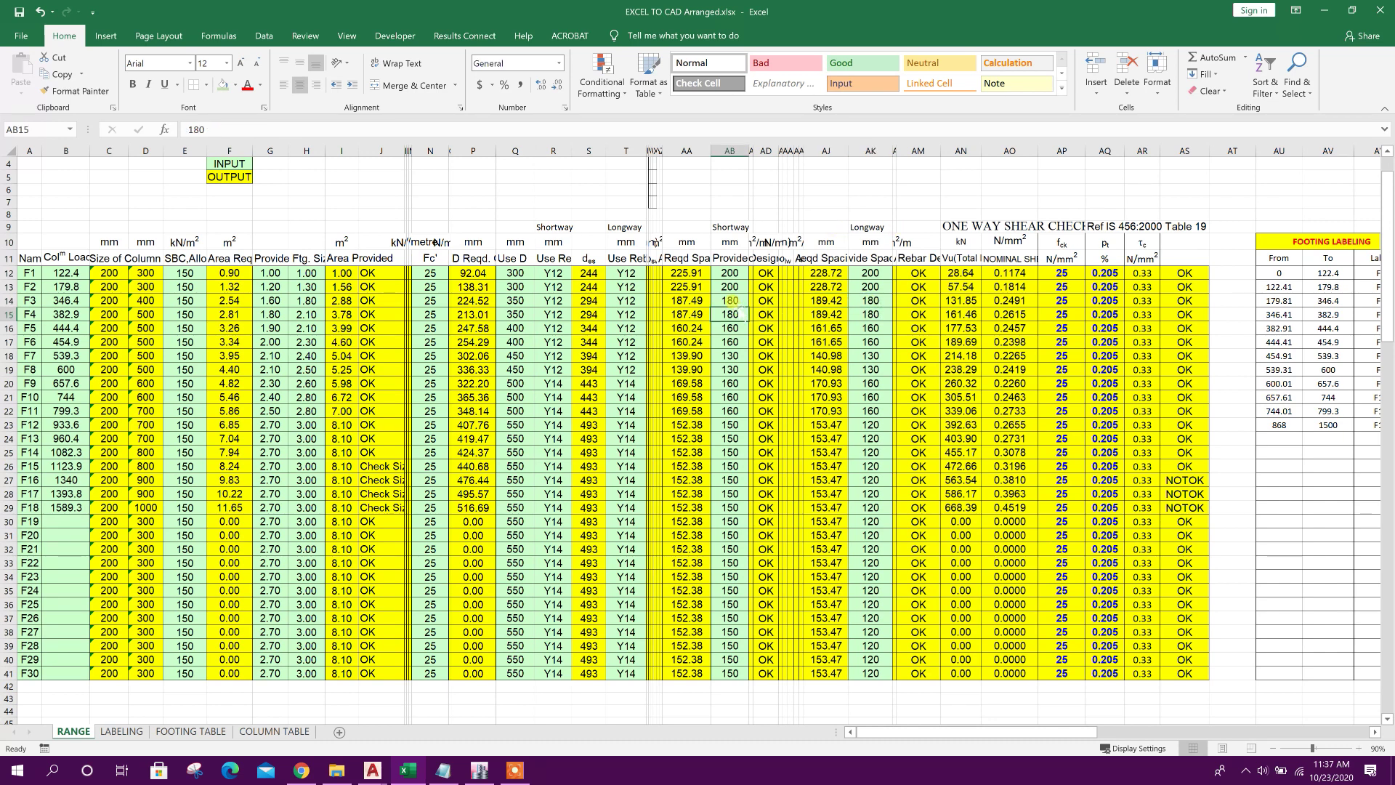
{"action": "left_click", "coordinate": [870, 301]}
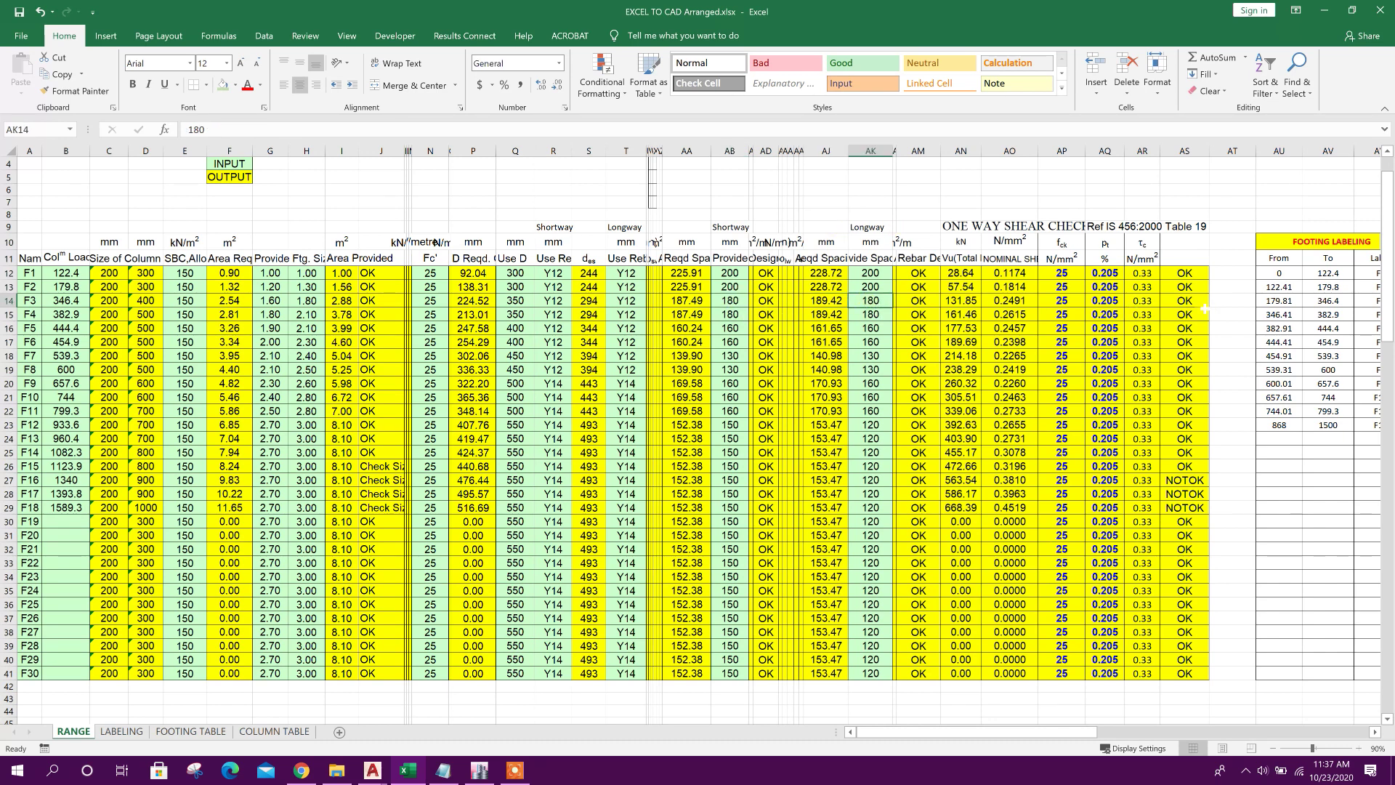
Set F5's second provided footing dimension (H16) to 2 and its used depth (Q16) to 350.
{"action": "left_click", "coordinate": [230, 328]}
{"action": "left_click", "coordinate": [305, 328]}
{"action": "type", "text": "2"}
{"action": "key", "text": "Return"}
{"action": "left_click", "coordinate": [515, 328]}
{"action": "type", "text": "350"}
{"action": "key", "text": "ctrl+Return"}
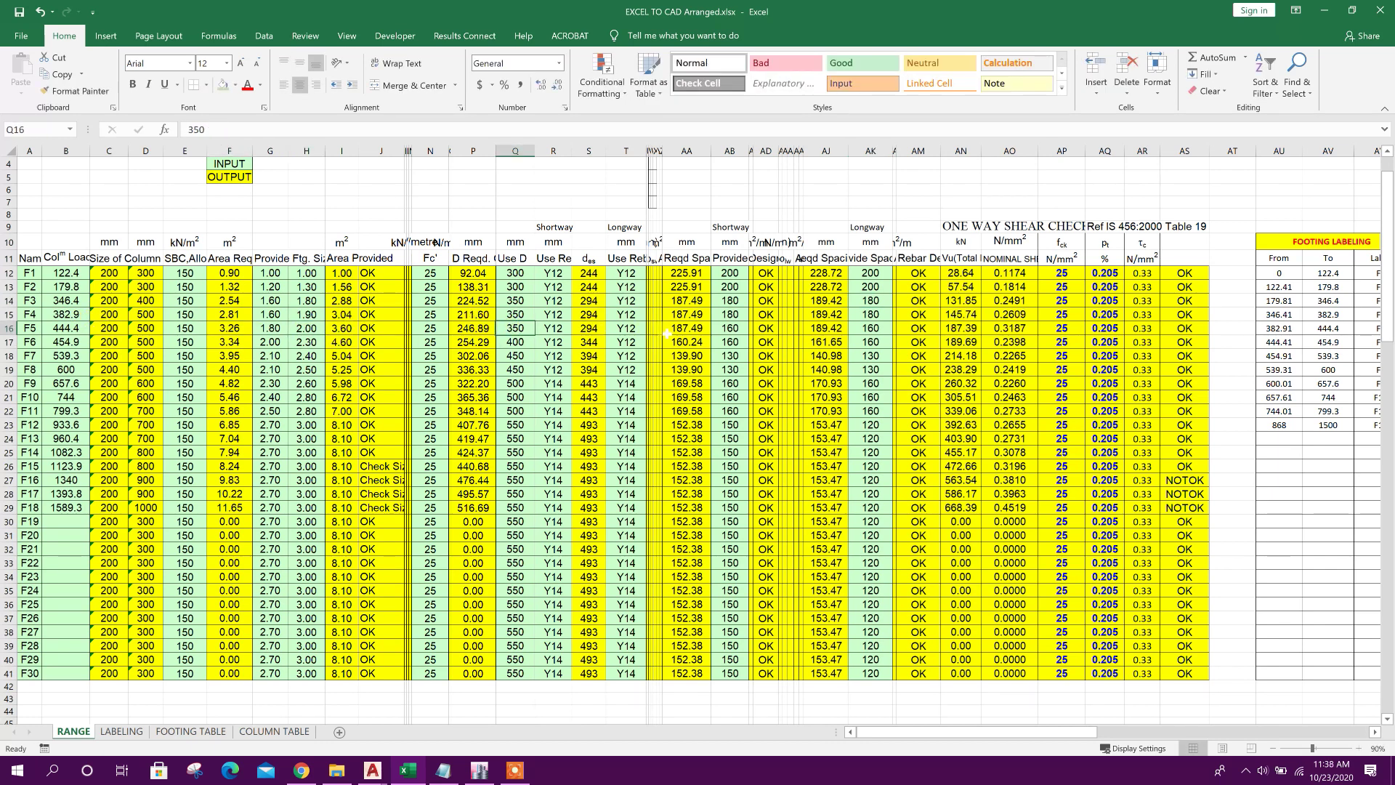
Set F5's provided shortway (AB16) and longway (AK16) bar spacings to 180.
{"action": "left_click", "coordinate": [730, 328]}
{"action": "type", "text": "180"}
{"action": "key", "text": "Return"}
{"action": "left_click", "coordinate": [871, 328]}
{"action": "type", "text": "180"}
{"action": "key", "text": "Return"}
{"action": "left_click", "coordinate": [516, 770]}
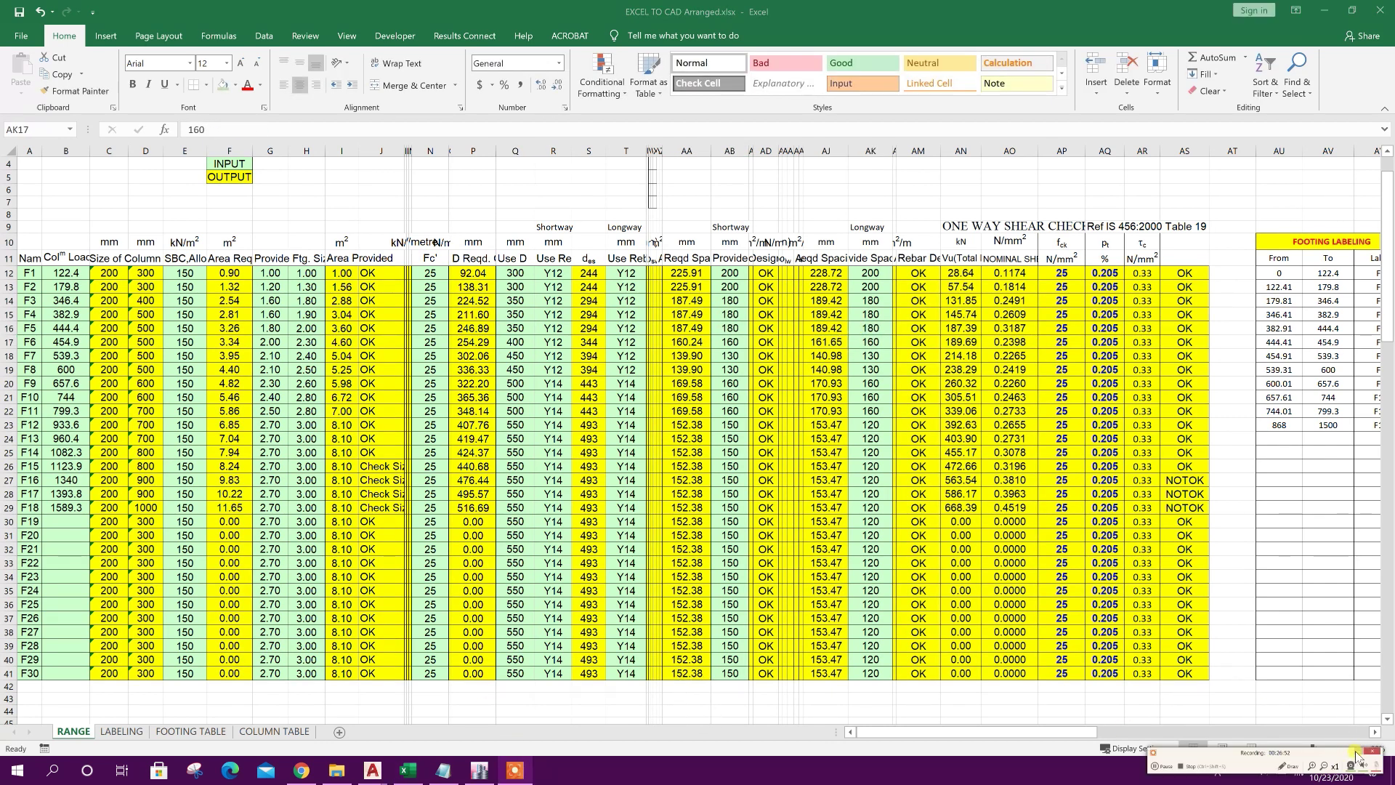
{"action": "left_click", "coordinate": [880, 333]}
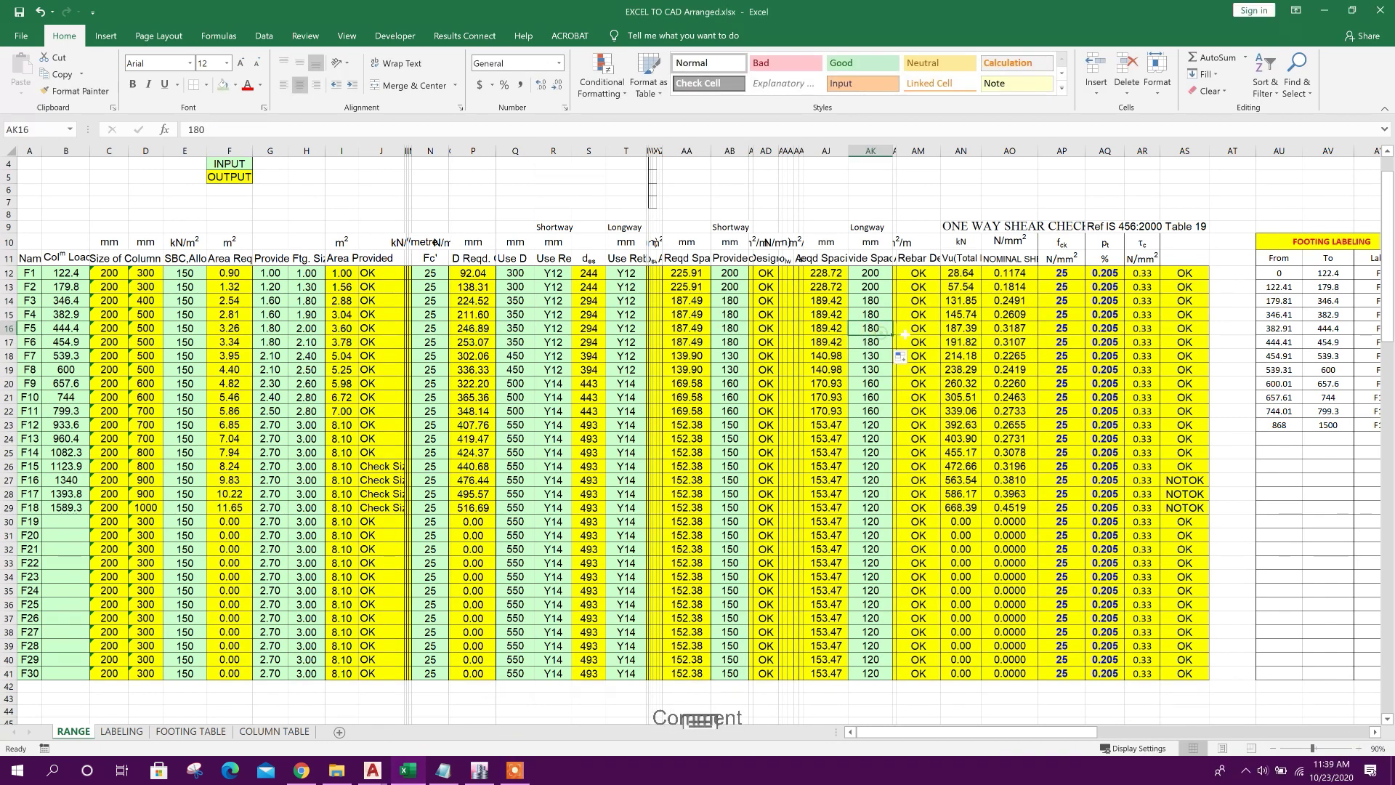
Set F7's provided footing dimensions to 1.9 (G18) and 2.2 (H18) and check its provided area.
{"action": "left_click", "coordinate": [270, 355]}
{"action": "type", "text": "1.9"}
{"action": "key", "text": "Return"}
{"action": "left_click", "coordinate": [308, 355]}
{"action": "type", "text": "2.2"}
{"action": "key", "text": "Return"}
{"action": "left_click", "coordinate": [342, 356]}
Try 350 as F7's used depth (Q18).
{"action": "left_click", "coordinate": [516, 357]}
{"action": "type", "text": "350"}
{"action": "key", "text": "Return"}
Set F7's used depth (Q18) to 400.
{"action": "left_click", "coordinate": [515, 356]}
{"action": "type", "text": "400"}
{"action": "key", "text": "Return"}
Set F7's provided shortway (AB18) and longway (AK18) bar spacings to 150 and select the whole F7 row.
{"action": "left_click", "coordinate": [727, 355]}
{"action": "type", "text": "150"}
{"action": "key", "text": "Return"}
{"action": "left_click", "coordinate": [871, 355]}
{"action": "type", "text": "150"}
{"action": "key", "text": "Return"}
{"action": "left_click", "coordinate": [12, 355]}
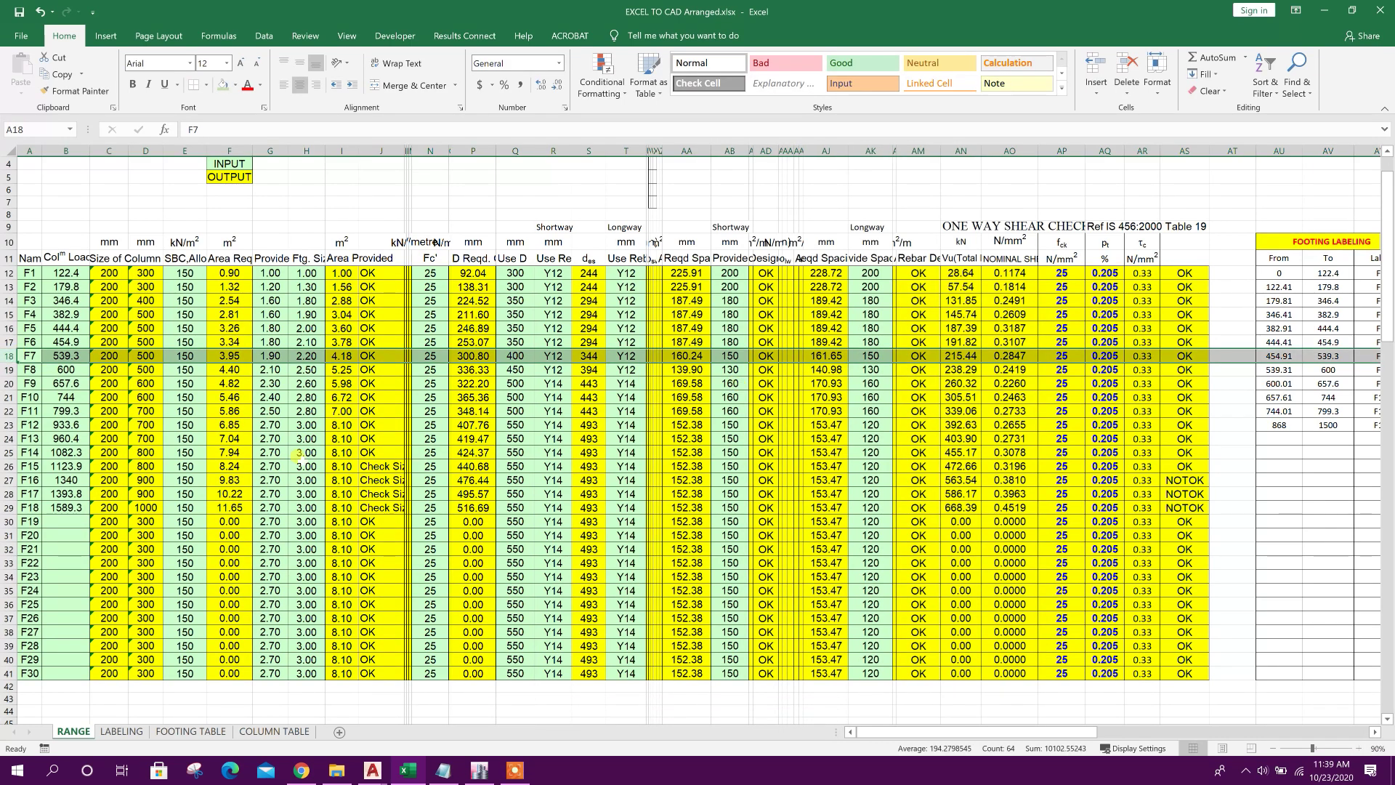
Review the column loads of footing types F1 to F18 in the design sheet.
{"action": "scroll", "coordinate": [299, 454], "scroll_direction": "down", "scroll_amount": 1}
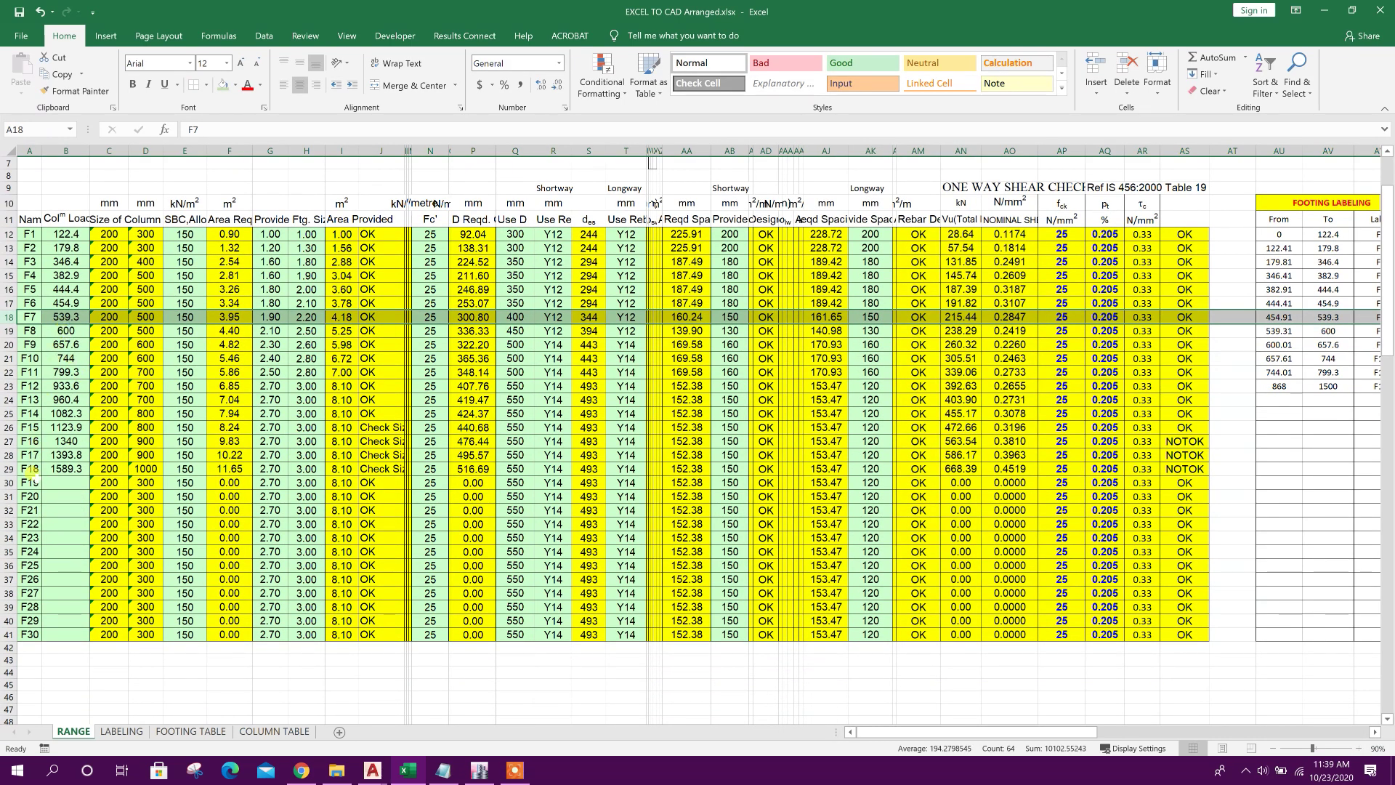
{"action": "left_click", "coordinate": [64, 468]}
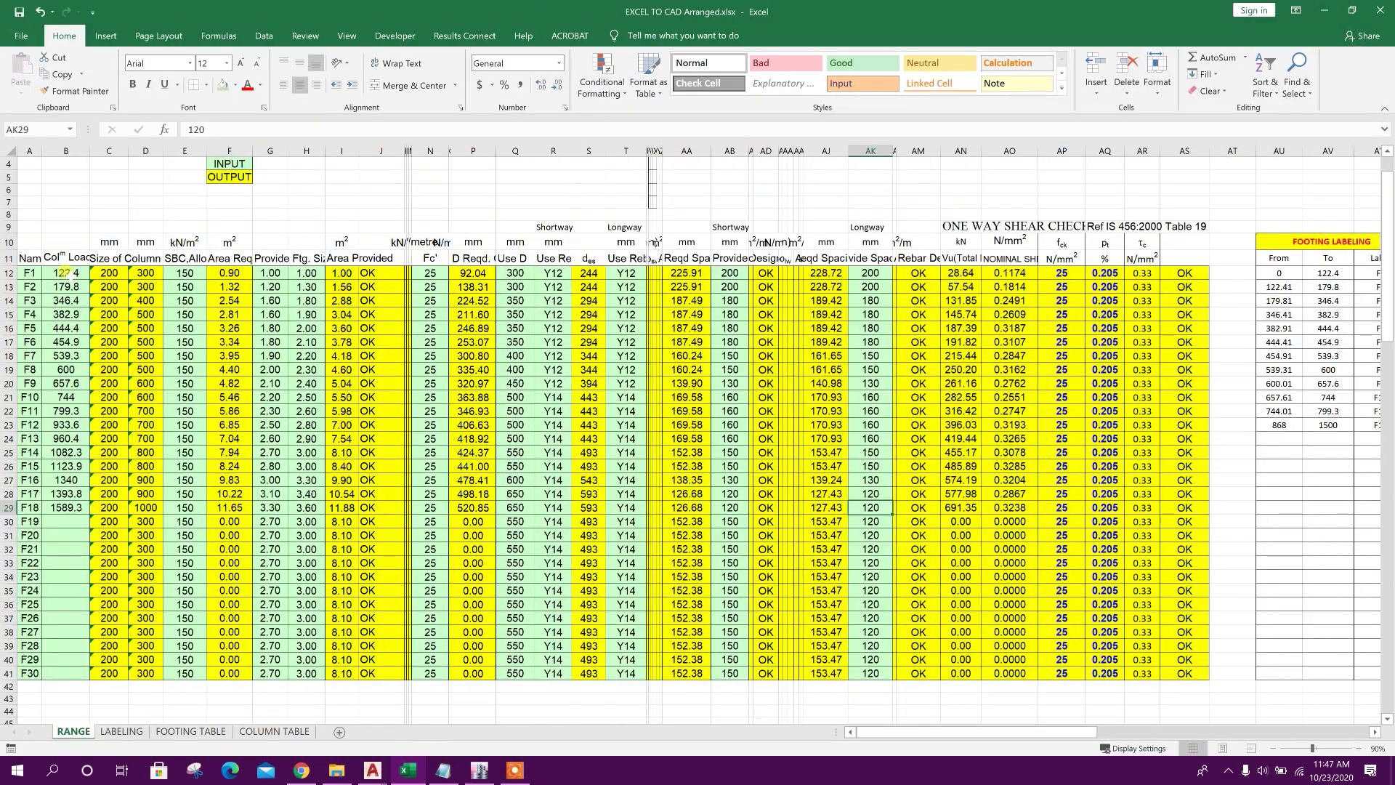
{"action": "left_click_drag", "start_coordinate": [66, 273], "coordinate": [66, 498]}
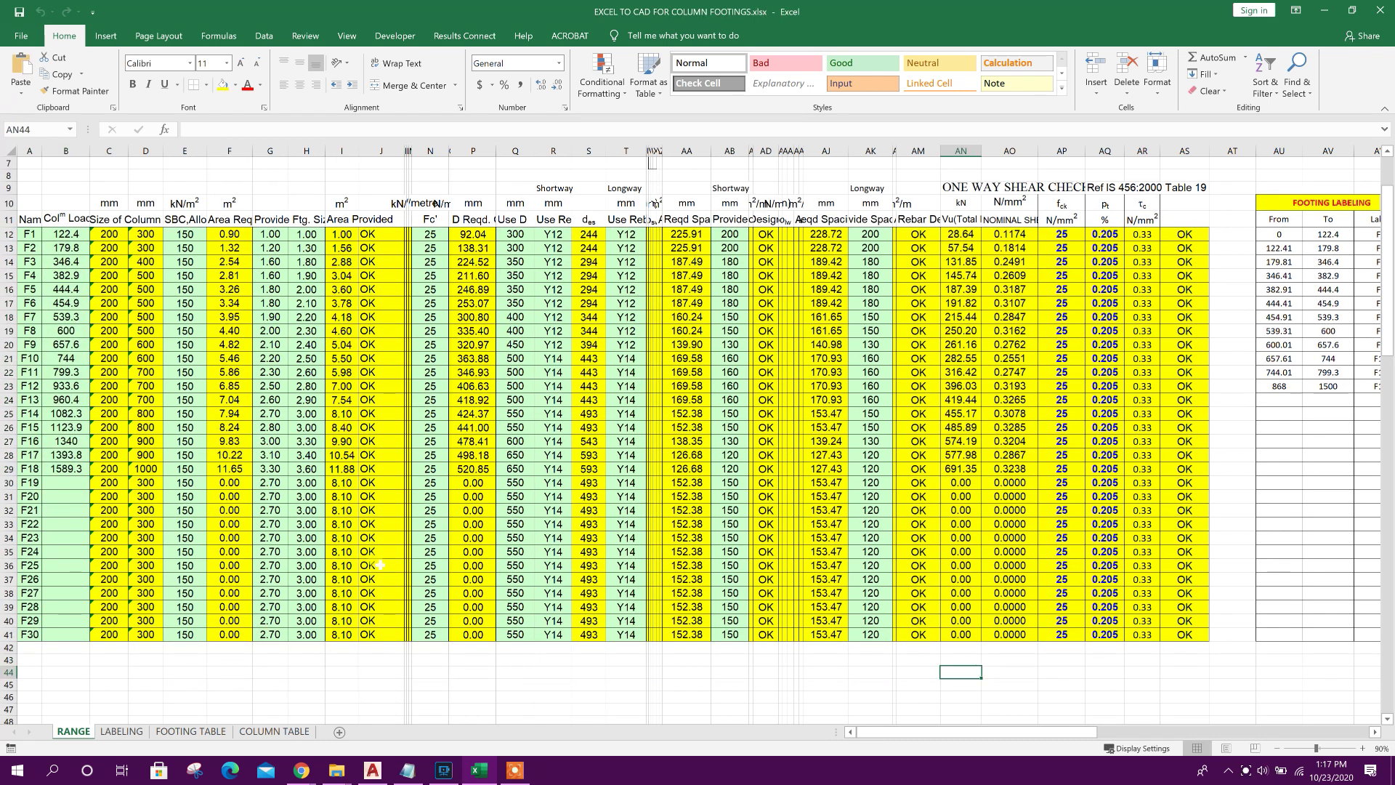
Extend the FOOTING LABELING table by filling its From, To and Label columns down to F18.
{"action": "left_click_drag", "start_coordinate": [900, 733], "coordinate": [1016, 732]}
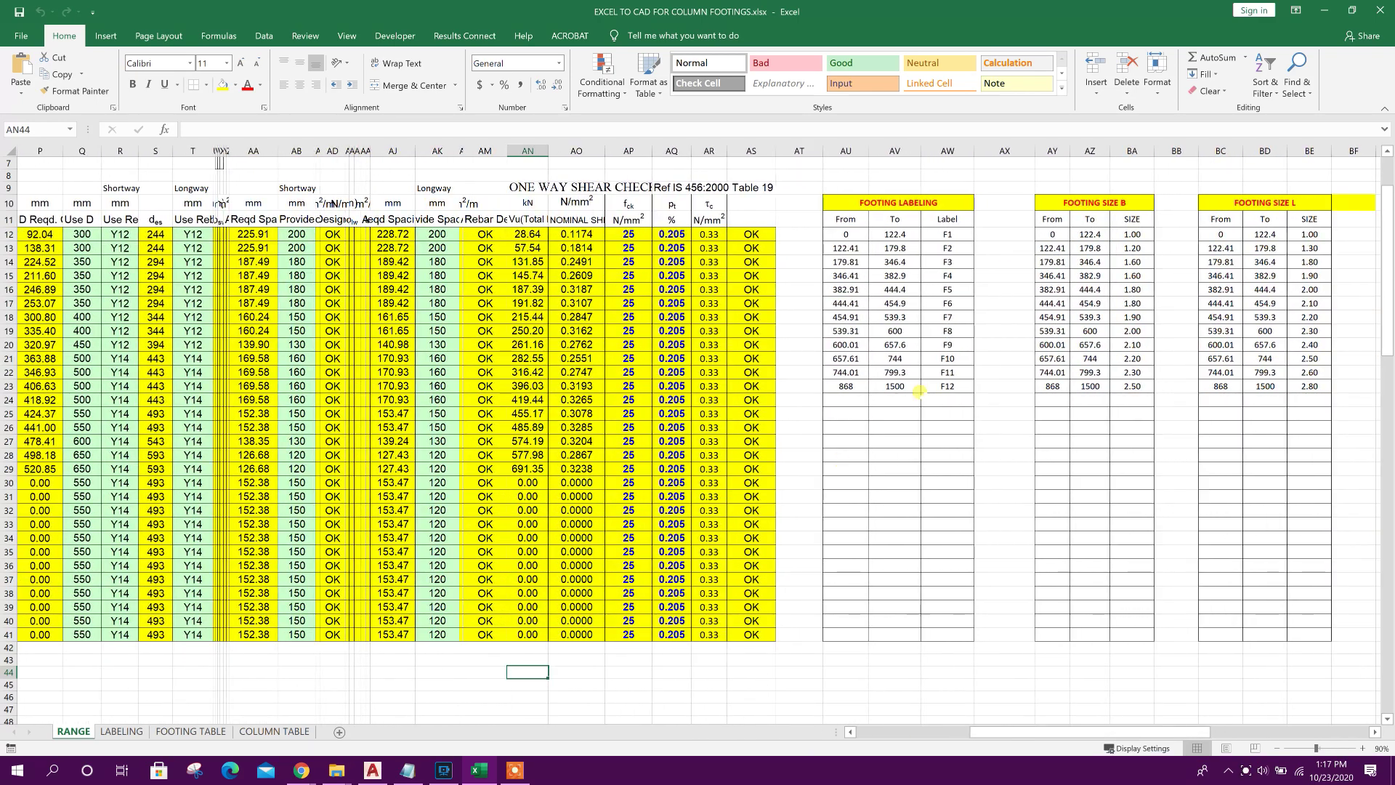
{"action": "left_click", "coordinate": [892, 234]}
{"action": "left_click_drag", "start_coordinate": [921, 241], "coordinate": [902, 482]}
{"action": "left_click", "coordinate": [947, 383]}
{"action": "left_click_drag", "start_coordinate": [973, 393], "coordinate": [969, 466]}
{"action": "left_click", "coordinate": [846, 368]}
{"action": "left_click", "coordinate": [841, 247]}
{"action": "left_click_drag", "start_coordinate": [869, 255], "coordinate": [849, 473]}
{"action": "left_click", "coordinate": [891, 471]}
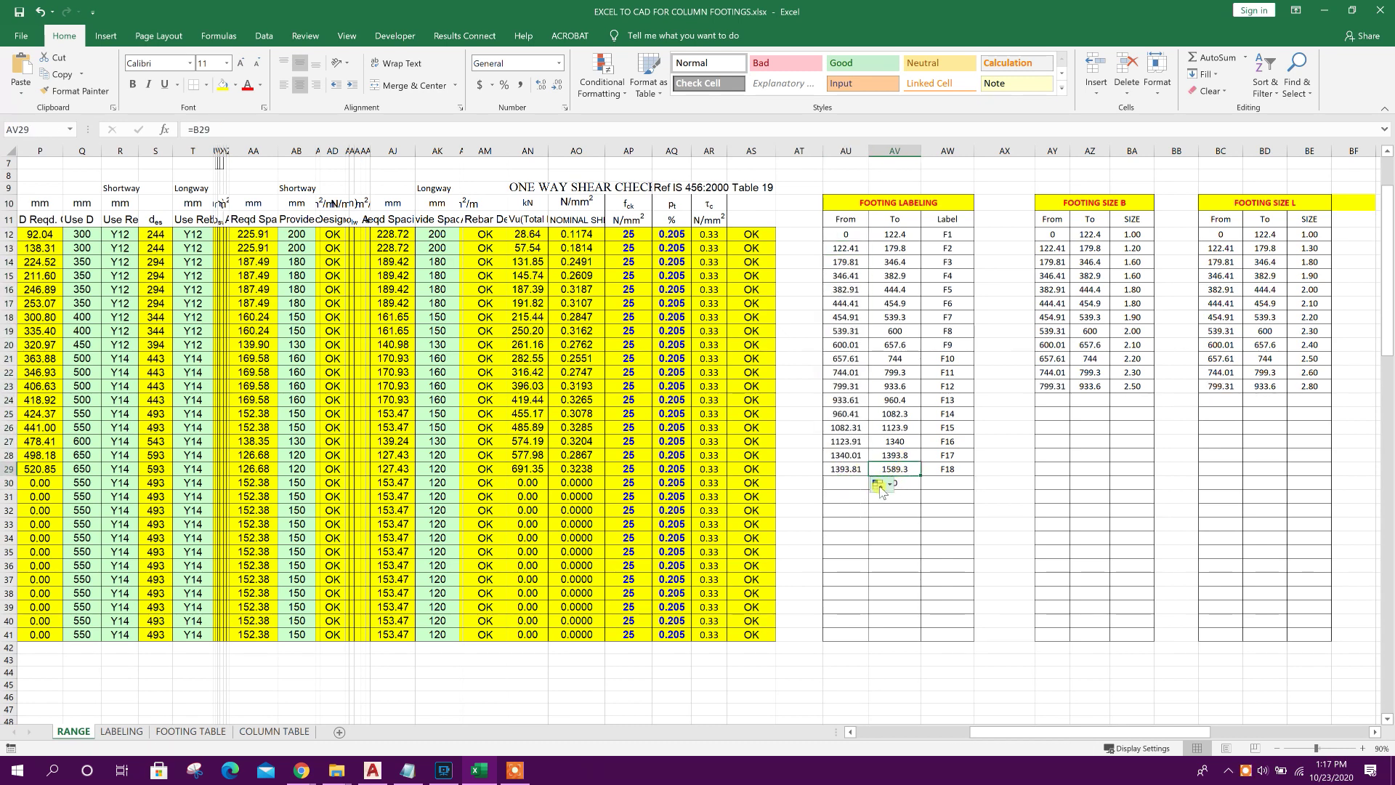
Add a closing range row under F18 in the FOOTING LABELING table with From 1590 (AU30) and To 2000 (AV30).
{"action": "left_click", "coordinate": [847, 484]}
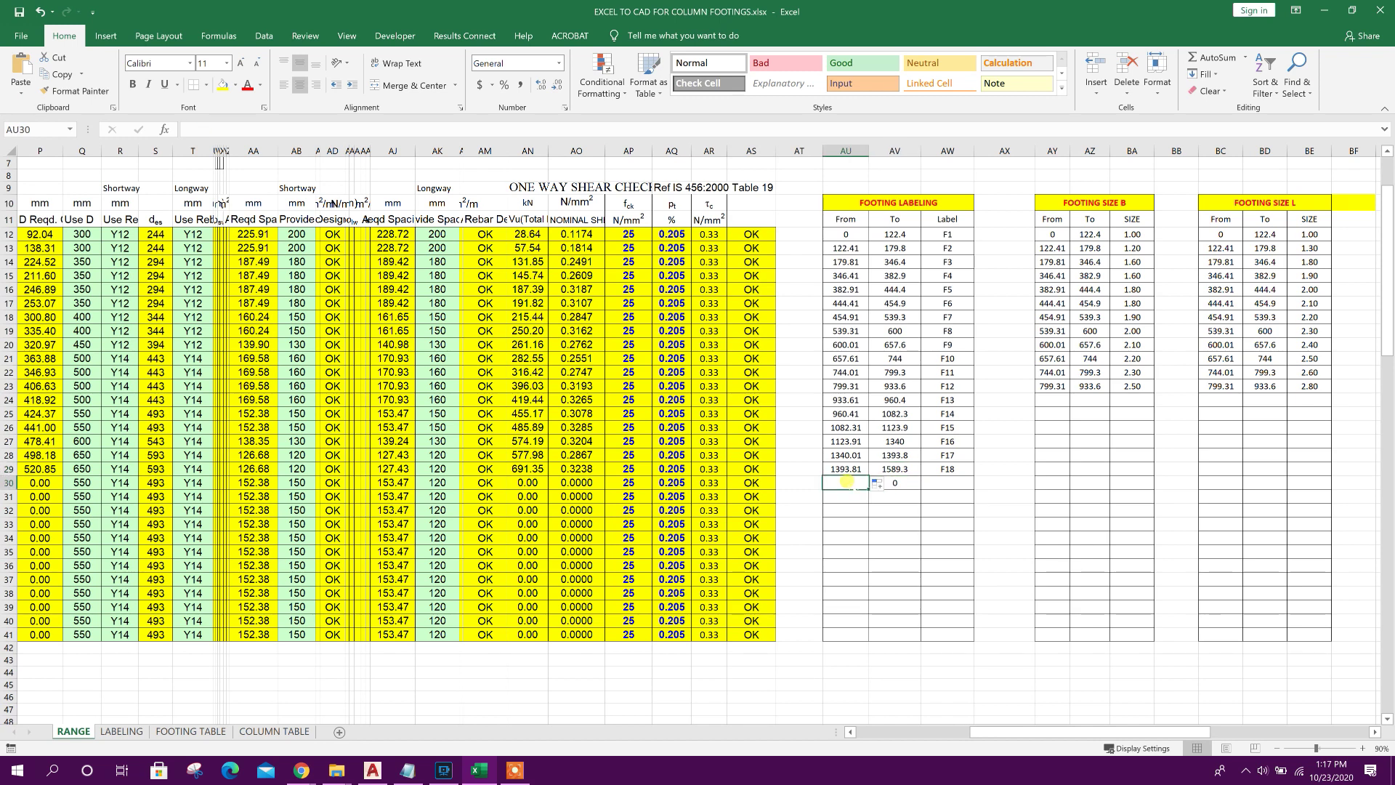
{"action": "type", "text": "1590"}
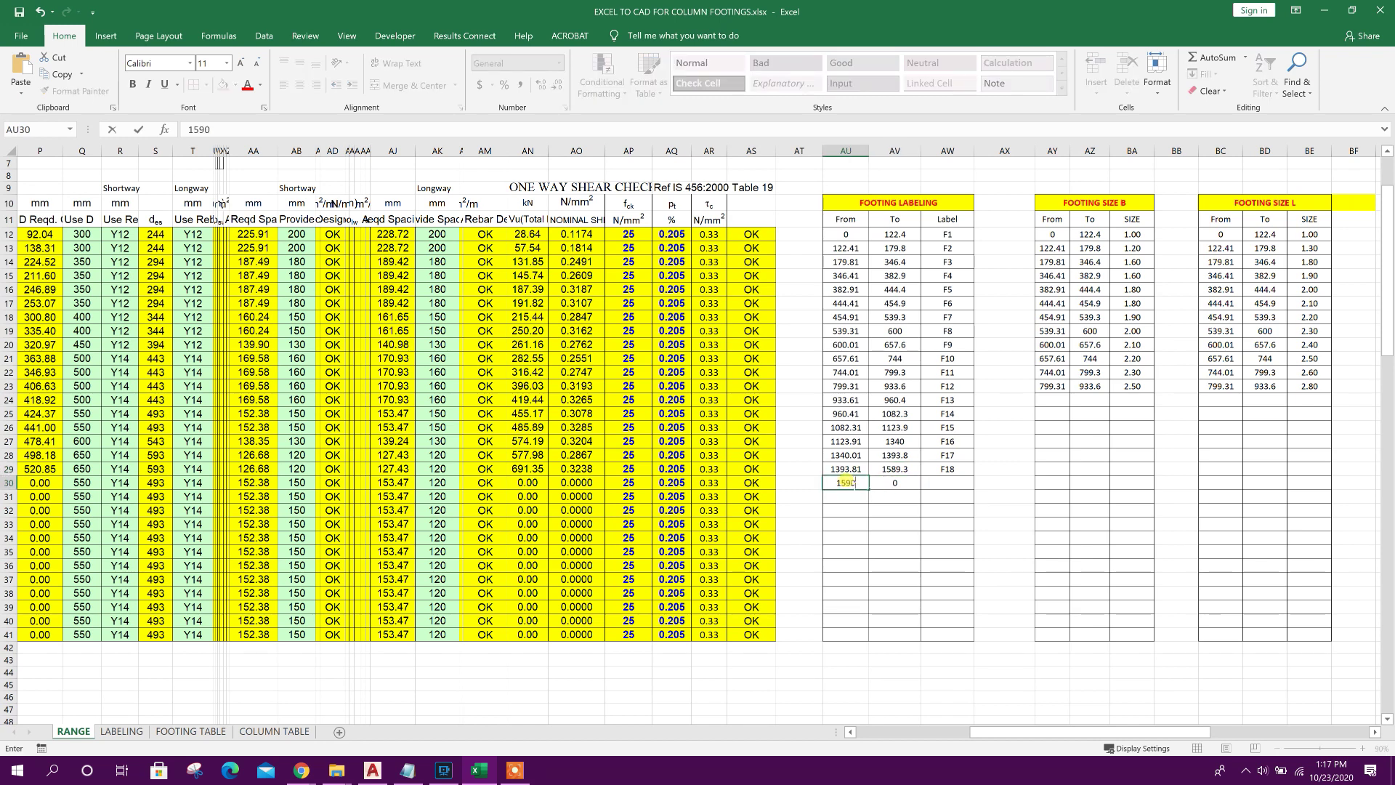
{"action": "left_click", "coordinate": [905, 484]}
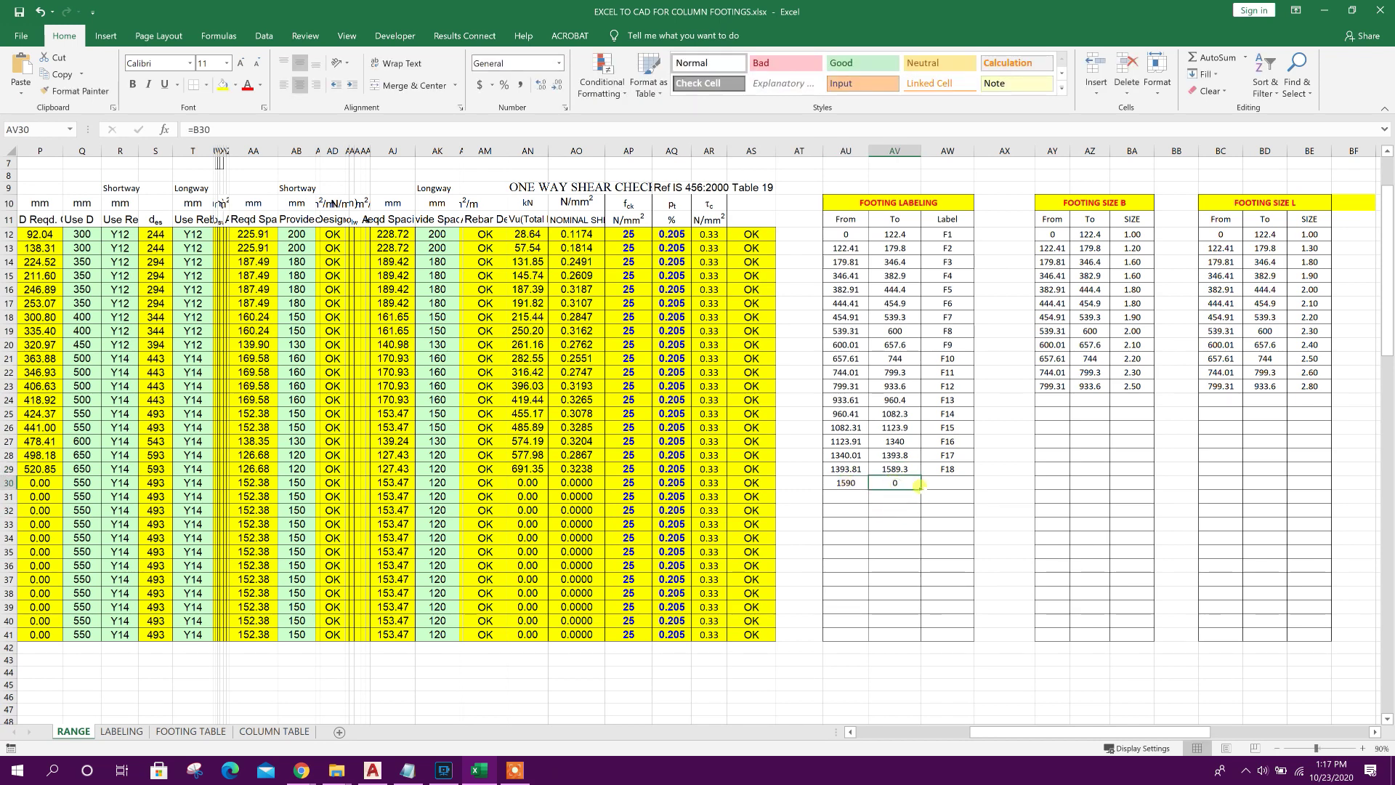
{"action": "type", "text": "2000"}
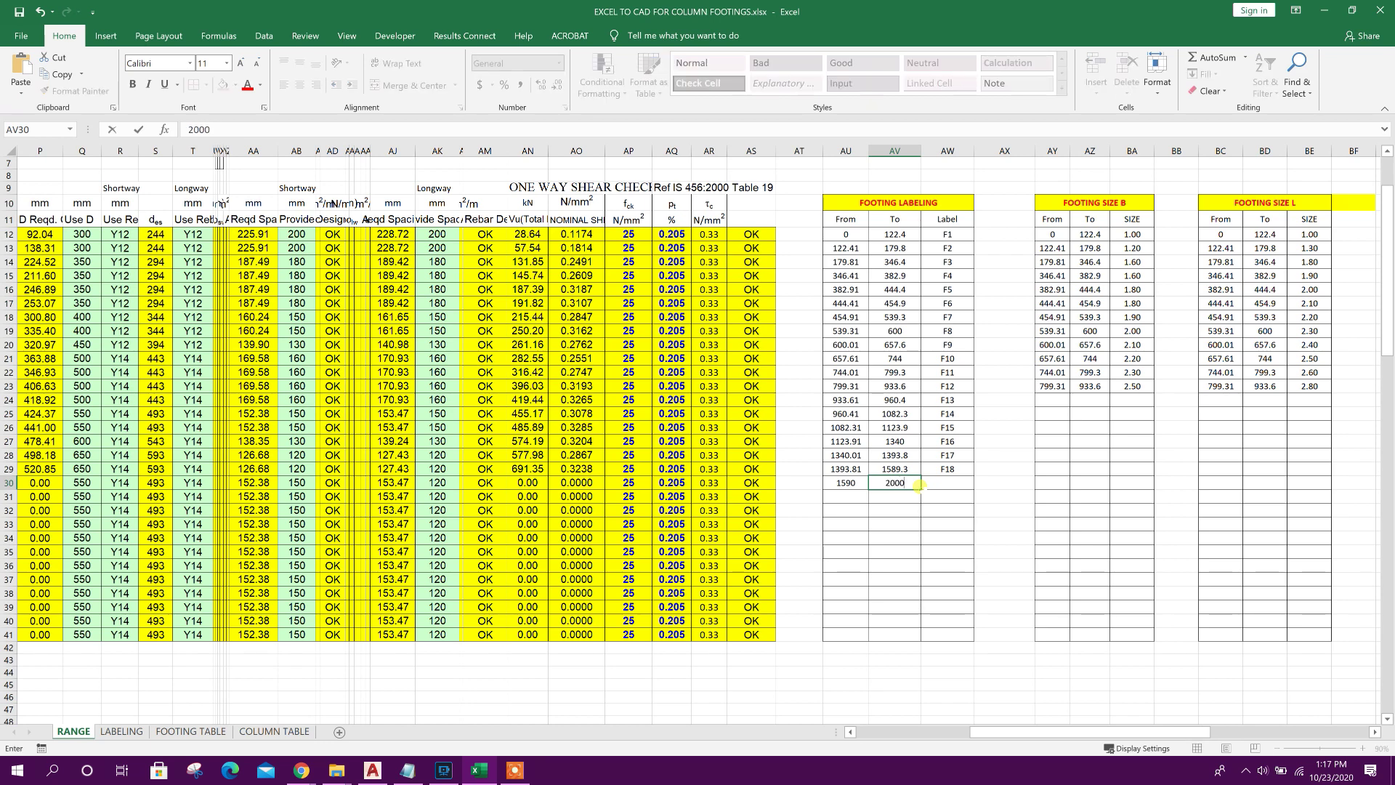
{"action": "key", "text": "Return"}
{"action": "left_click", "coordinate": [1187, 453]}
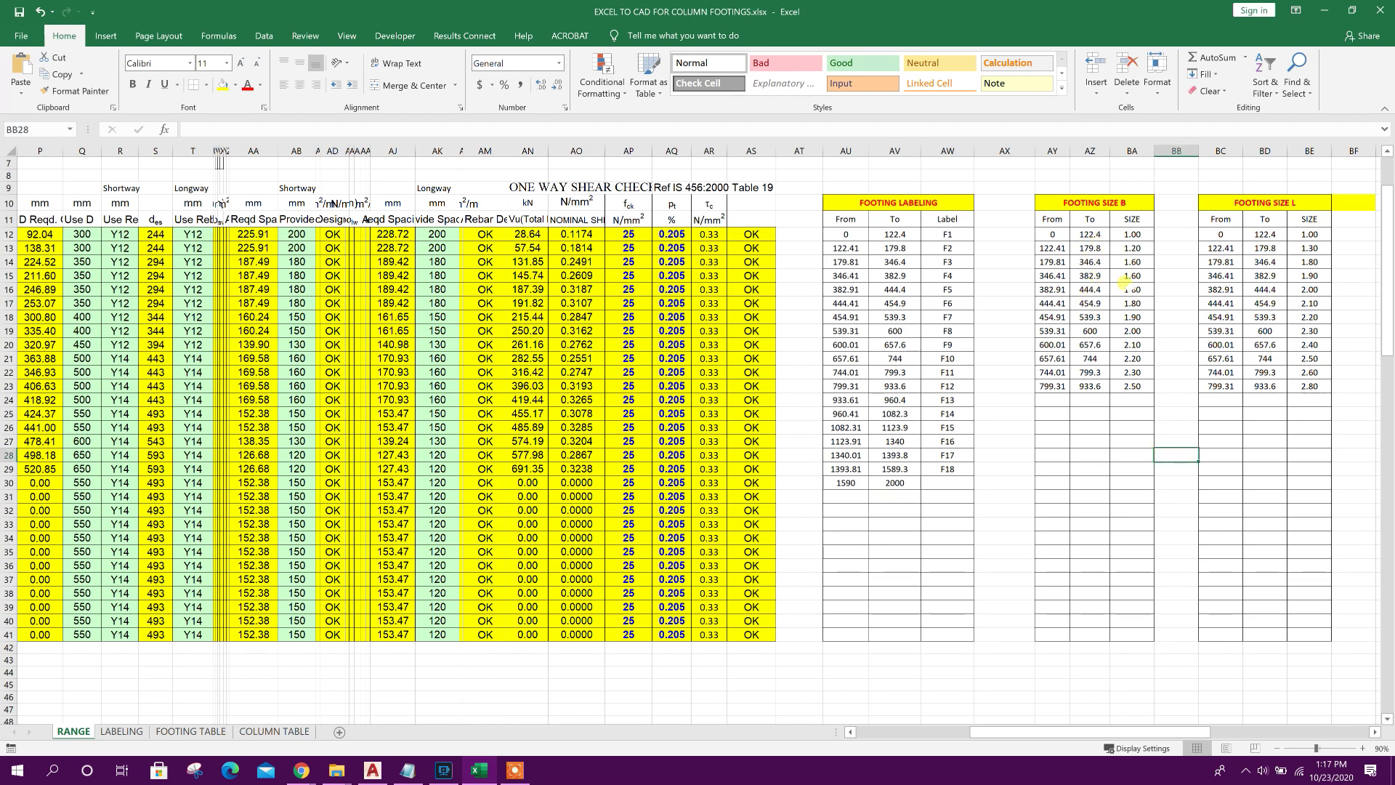
Extend the FOOTING SIZE B table by filling From and To down to row 30 and SIZE down to row 29.
{"action": "left_click", "coordinate": [1088, 234]}
{"action": "left_click_drag", "start_coordinate": [1110, 241], "coordinate": [1090, 483]}
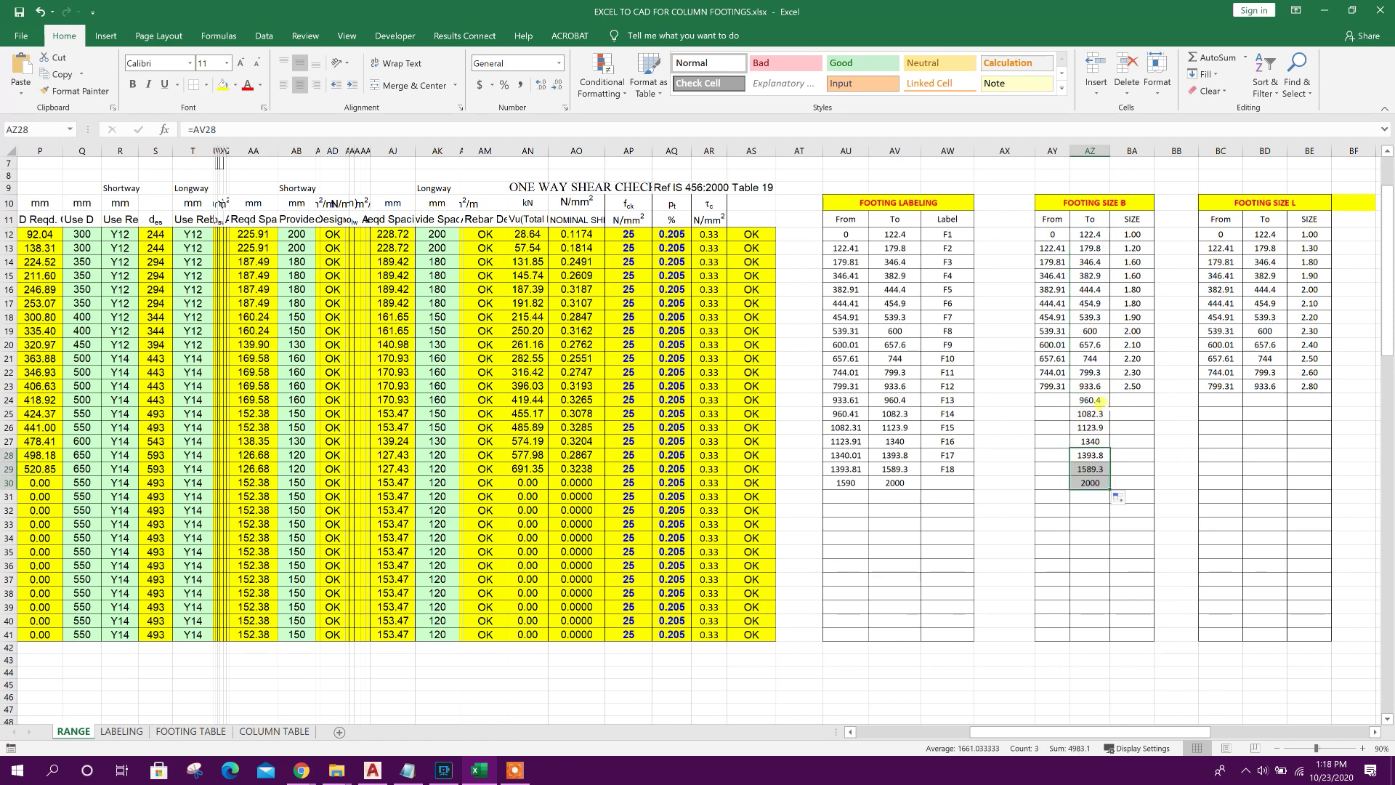
{"action": "left_click", "coordinate": [1088, 248]}
{"action": "left_click", "coordinate": [1052, 248]}
{"action": "left_click_drag", "start_coordinate": [1070, 254], "coordinate": [1066, 485]}
{"action": "left_click", "coordinate": [1135, 439]}
{"action": "left_click", "coordinate": [1134, 375]}
{"action": "left_click", "coordinate": [1136, 385]}
{"action": "left_click_drag", "start_coordinate": [1154, 392], "coordinate": [1130, 469]}
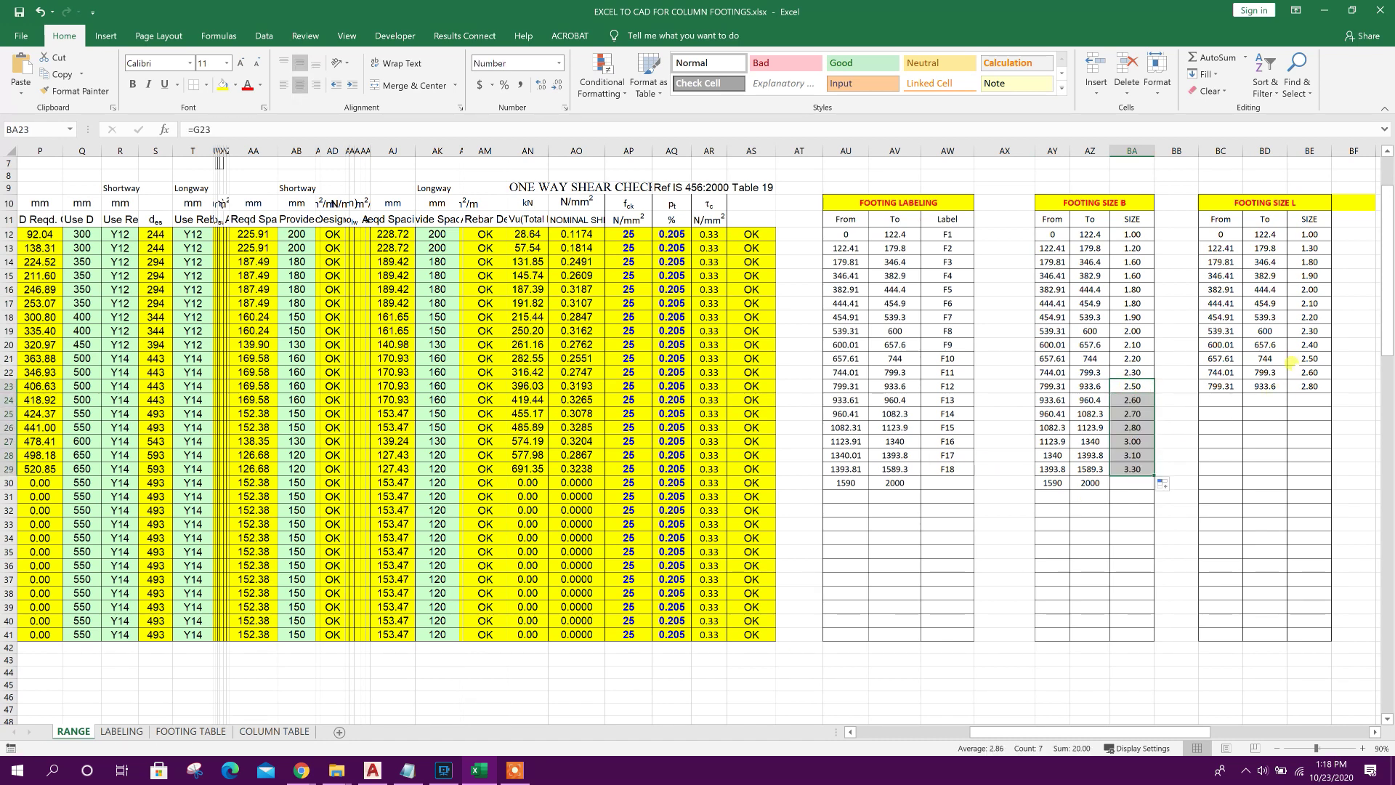
Extend the FOOTING SIZE L table by filling From and To down to row 30 and SIZE down to row 29.
{"action": "left_click", "coordinate": [1265, 386]}
{"action": "left_click_drag", "start_coordinate": [1287, 393], "coordinate": [1272, 473]}
{"action": "left_click", "coordinate": [1221, 386]}
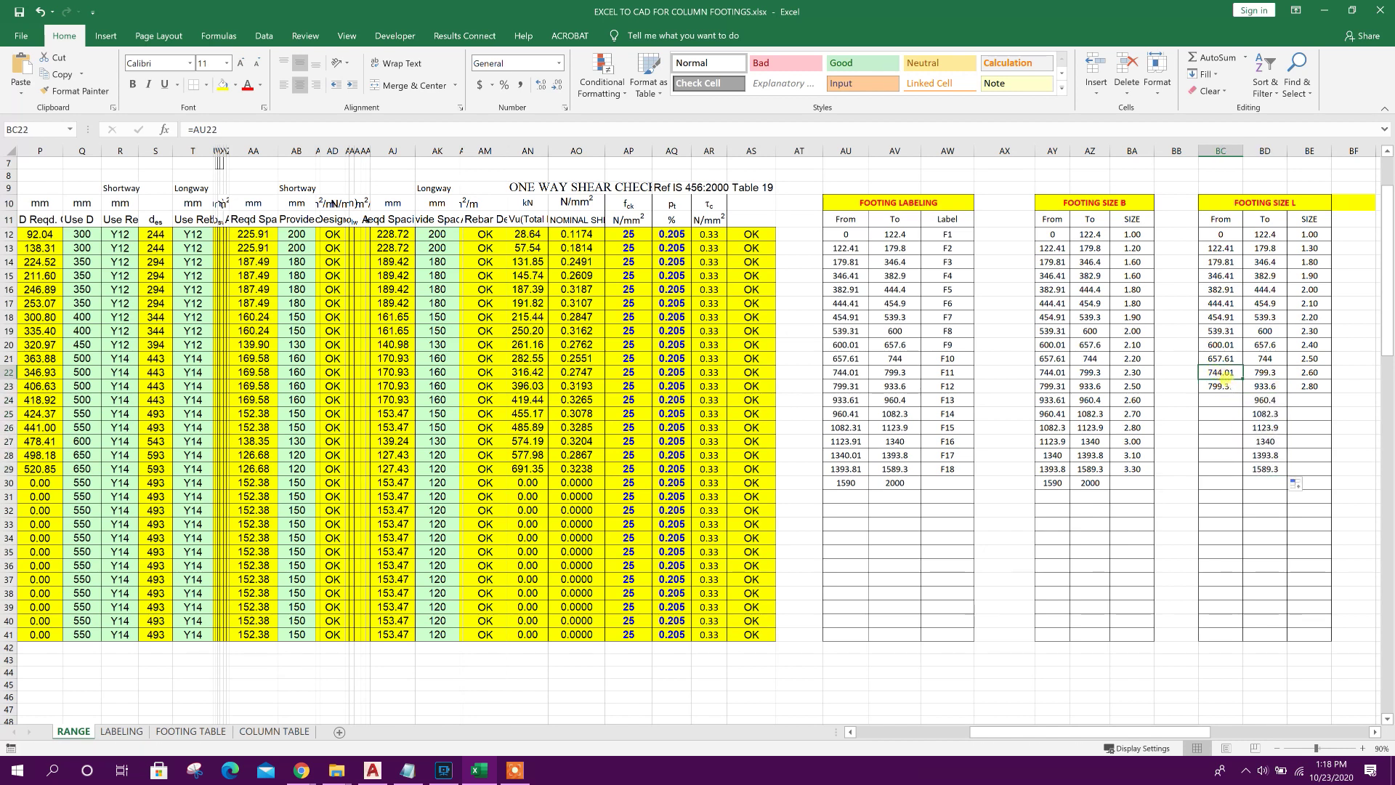
{"action": "left_click_drag", "start_coordinate": [1243, 393], "coordinate": [1228, 480]}
{"action": "left_click", "coordinate": [1306, 397]}
{"action": "left_click", "coordinate": [1306, 387]}
{"action": "left_click_drag", "start_coordinate": [1330, 392], "coordinate": [1300, 480]}
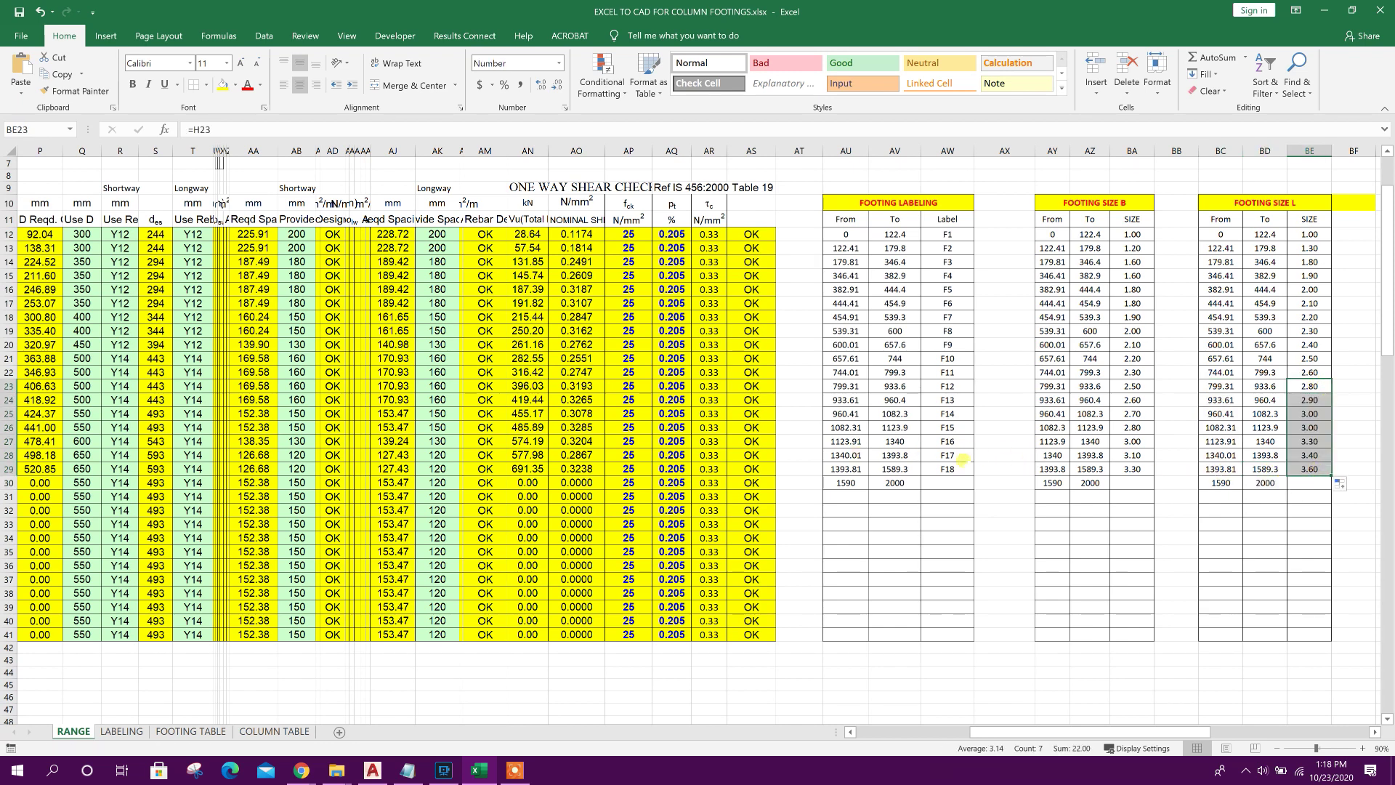
{"action": "left_click", "coordinate": [1257, 413]}
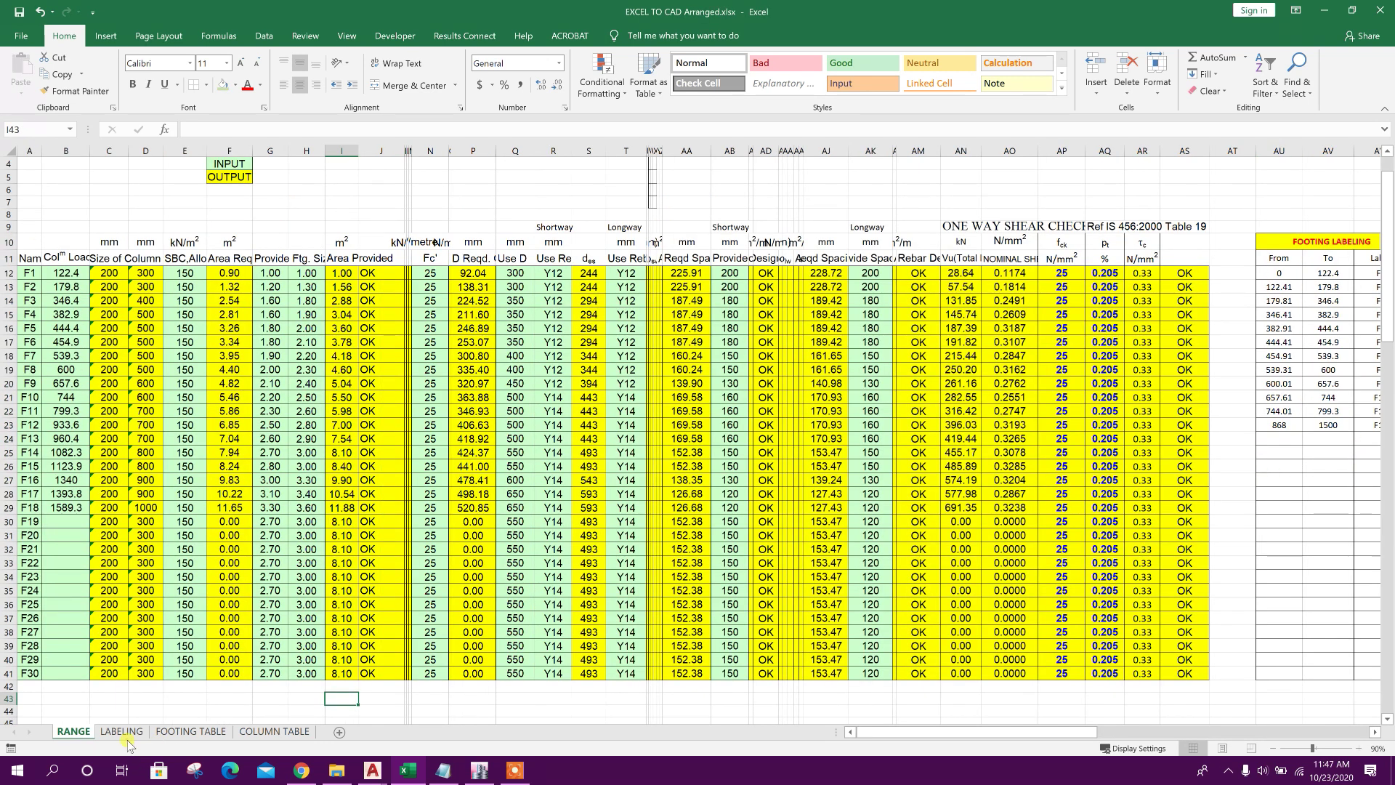
Bring up the LABELING sheet, then switch to ETABS and show the Joint Coordinates table from the model's structure layout tables.
{"action": "left_click", "coordinate": [122, 733]}
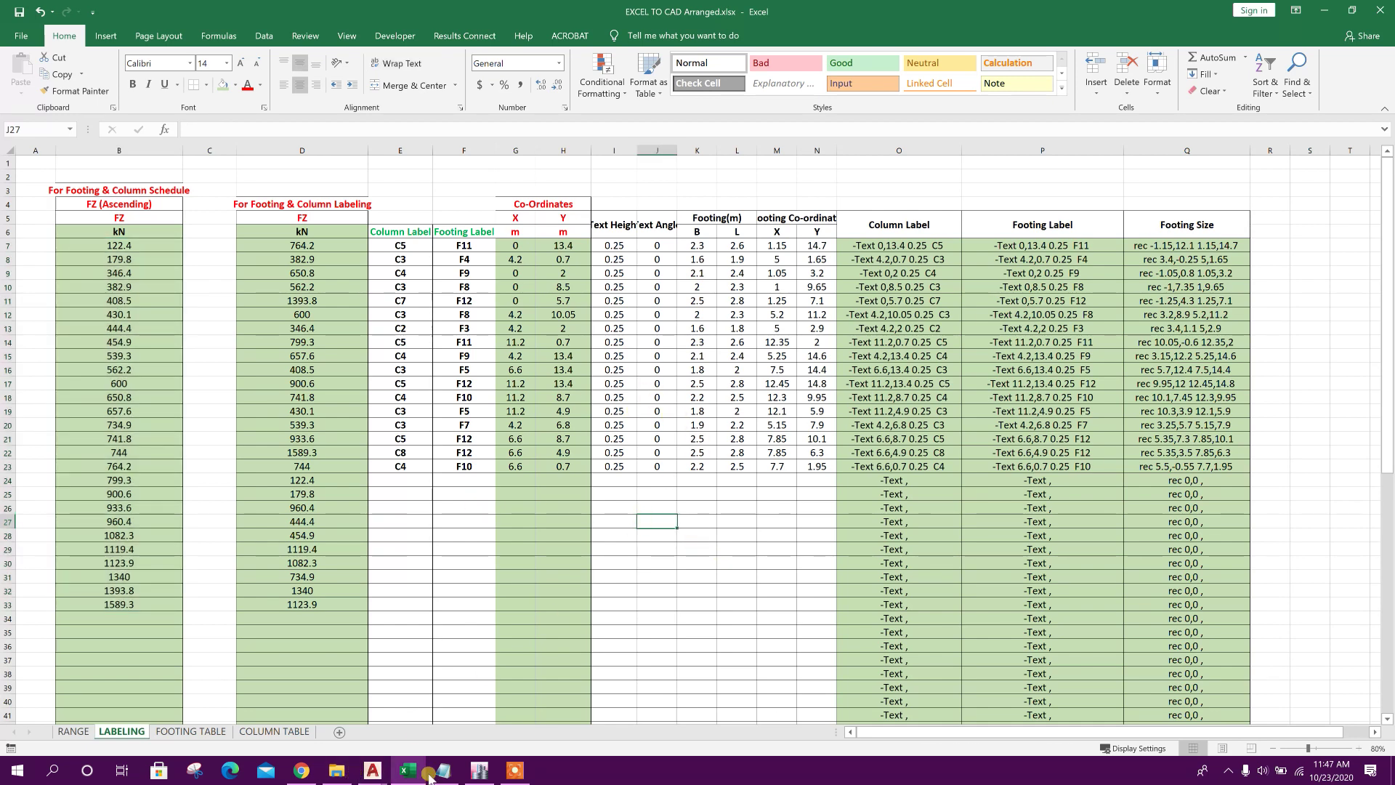
{"action": "left_click", "coordinate": [479, 771]}
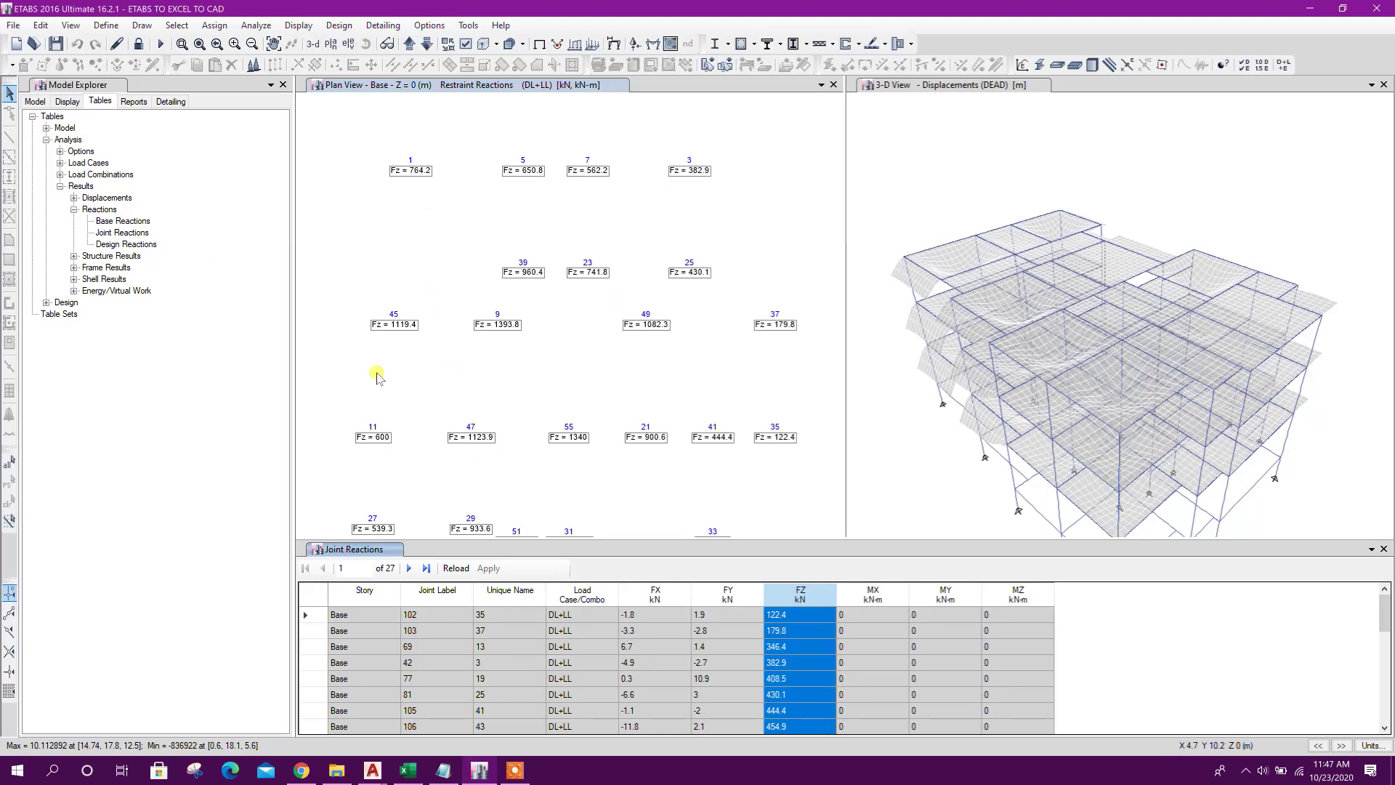
{"action": "left_click", "coordinate": [73, 210]}
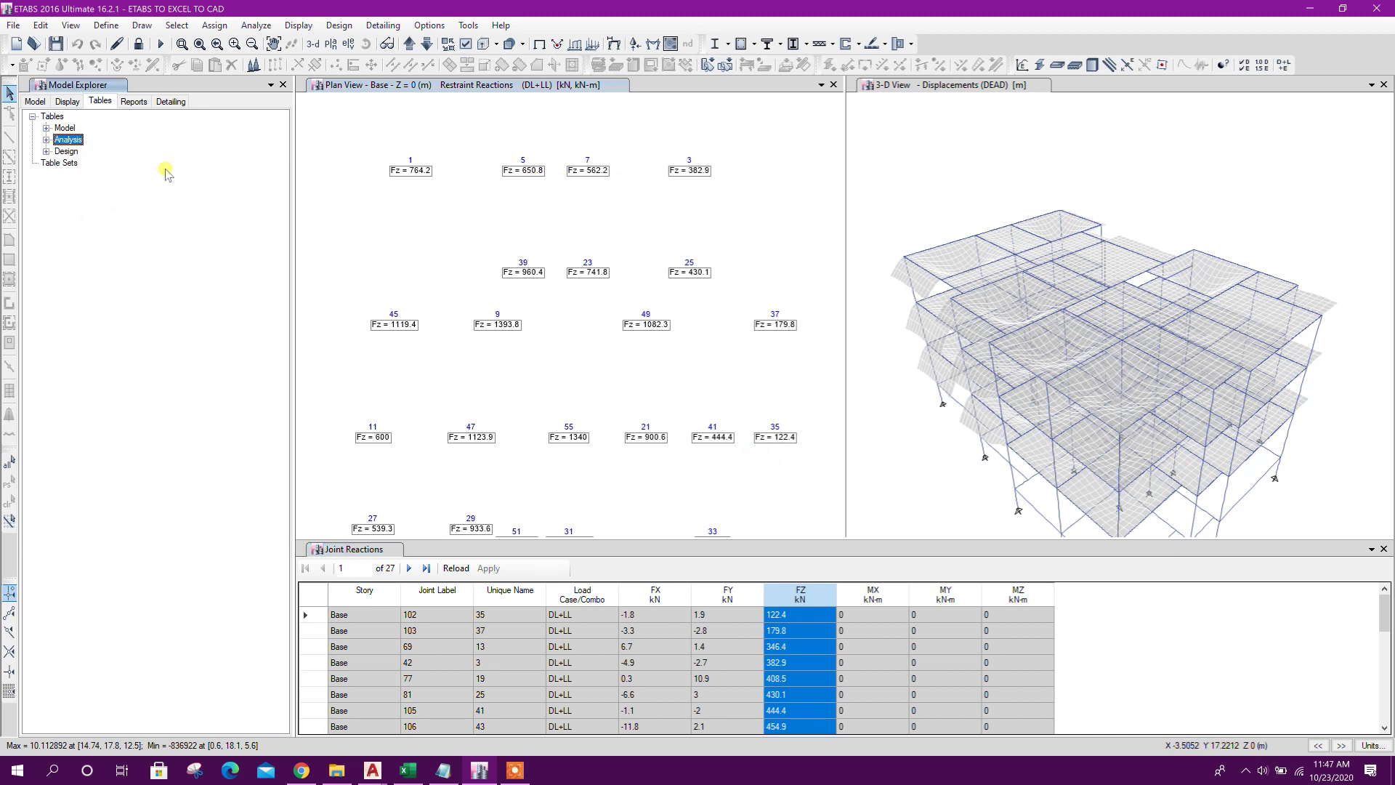
{"action": "left_click", "coordinate": [46, 128]}
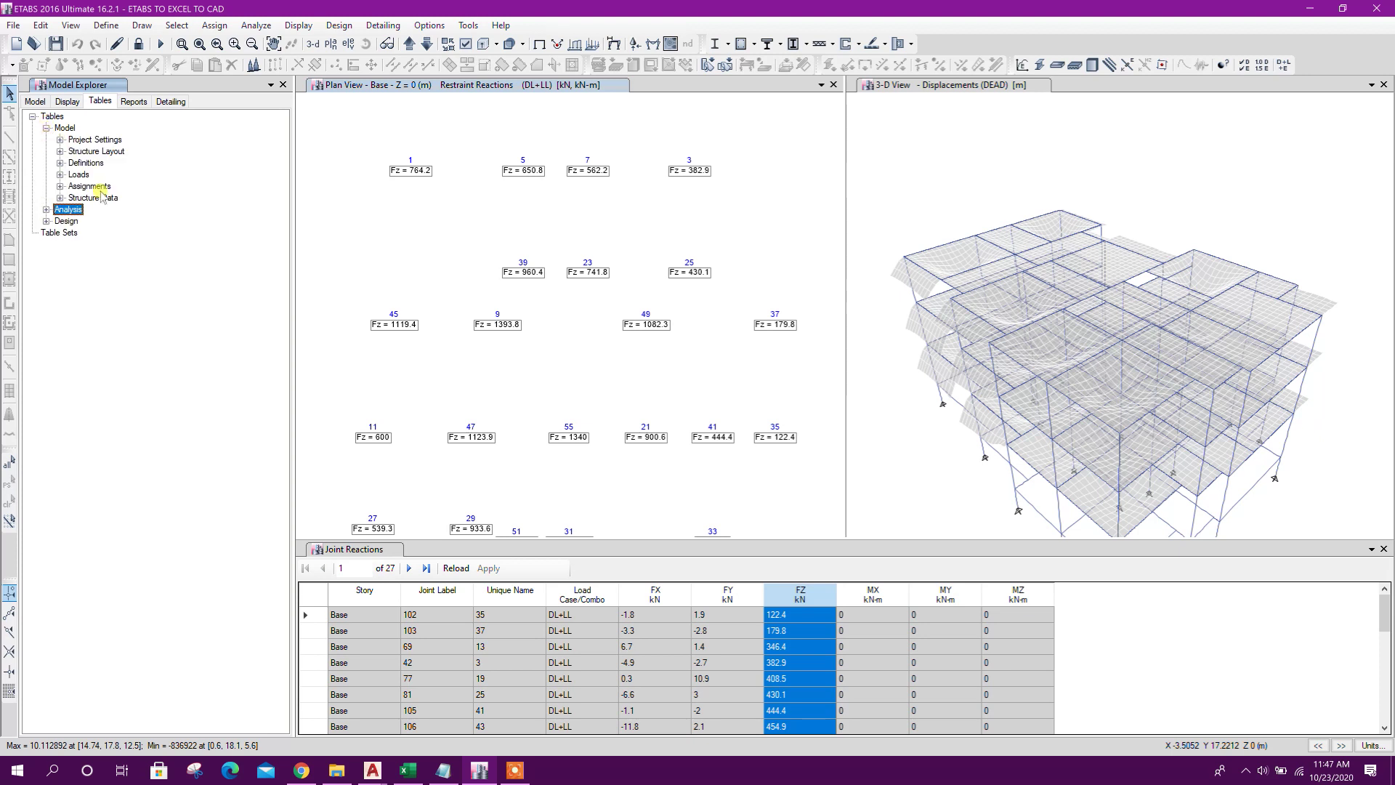
{"action": "left_click", "coordinate": [60, 151]}
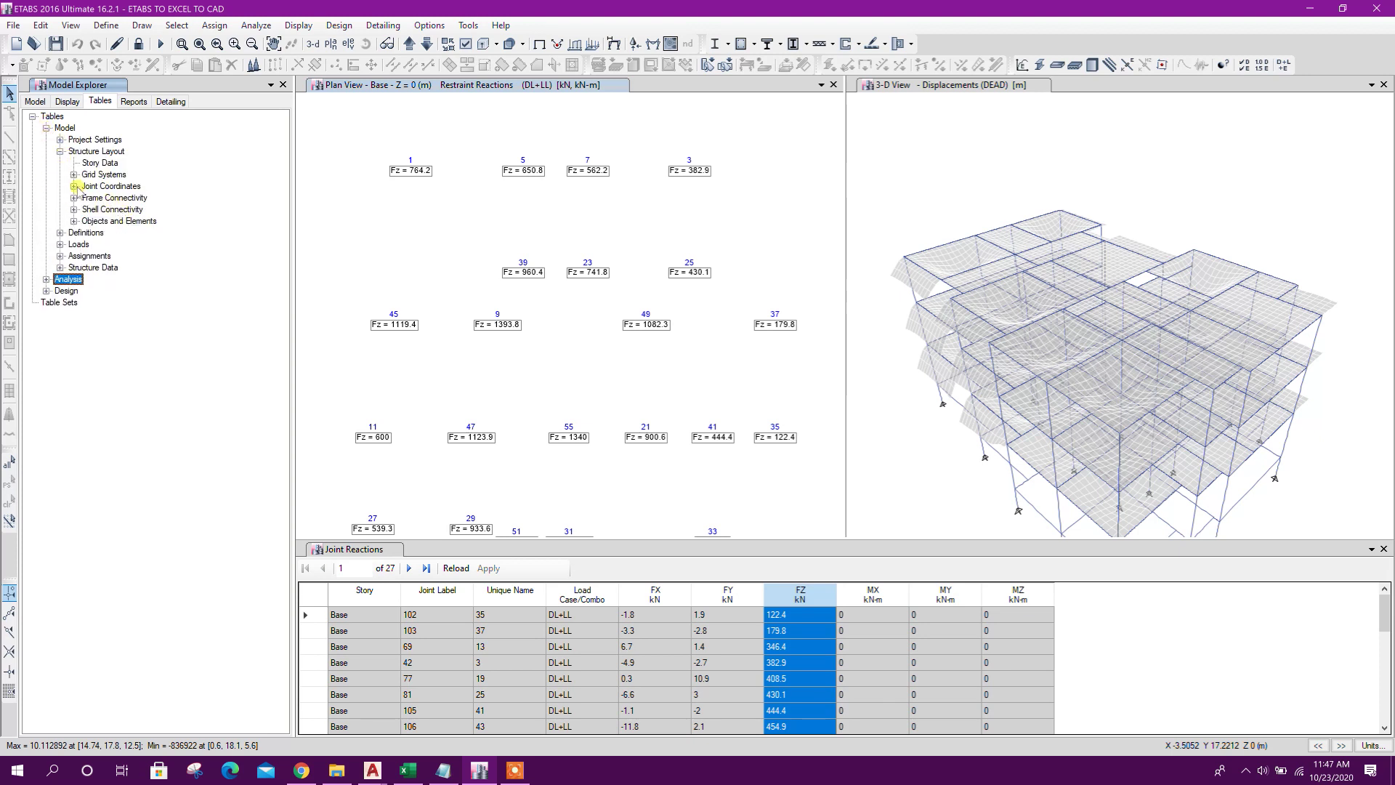
{"action": "left_click", "coordinate": [74, 186]}
{"action": "right_click", "coordinate": [144, 210]}
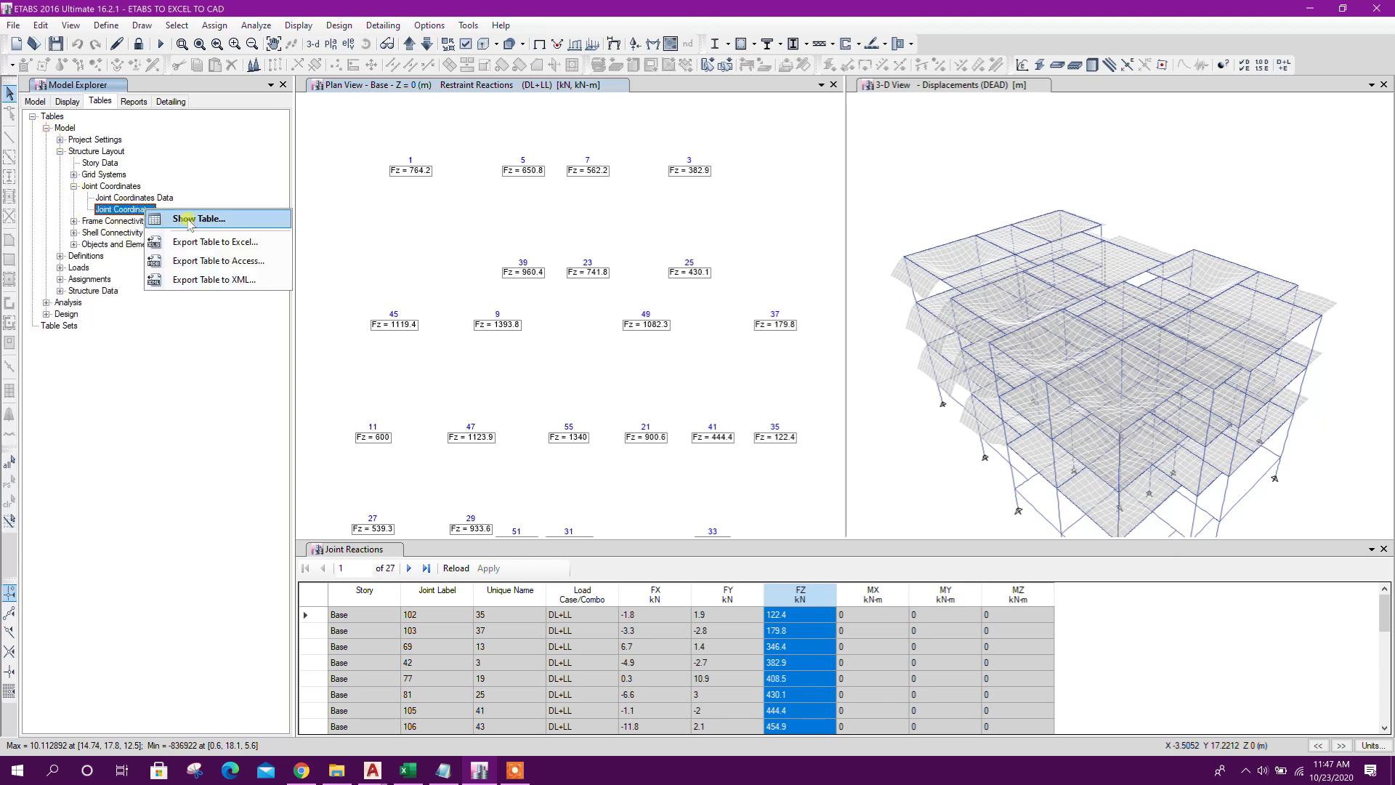
{"action": "left_click", "coordinate": [190, 217]}
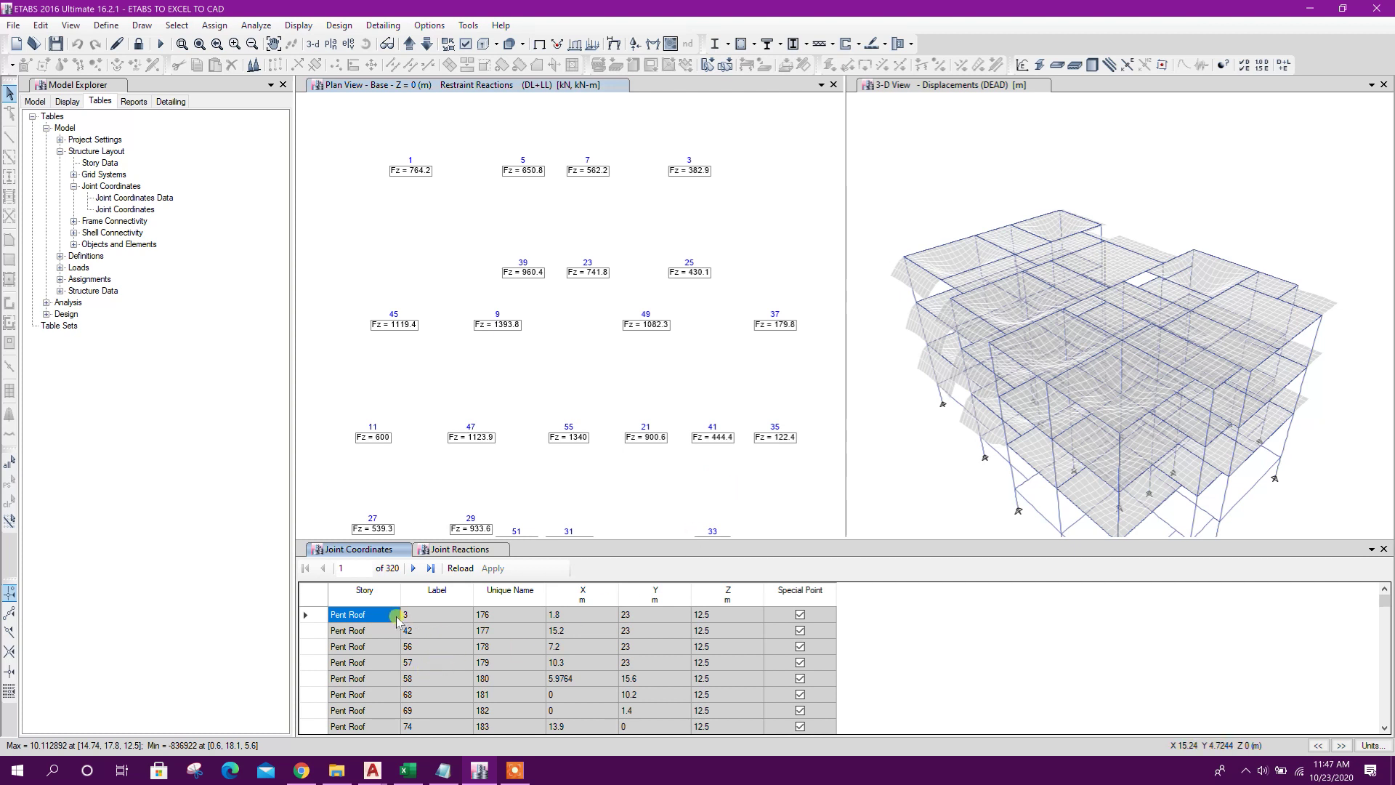
Filter the Joint Coordinates table by story to the Base joints only.
{"action": "left_click", "coordinate": [378, 599]}
{"action": "right_click", "coordinate": [378, 602]}
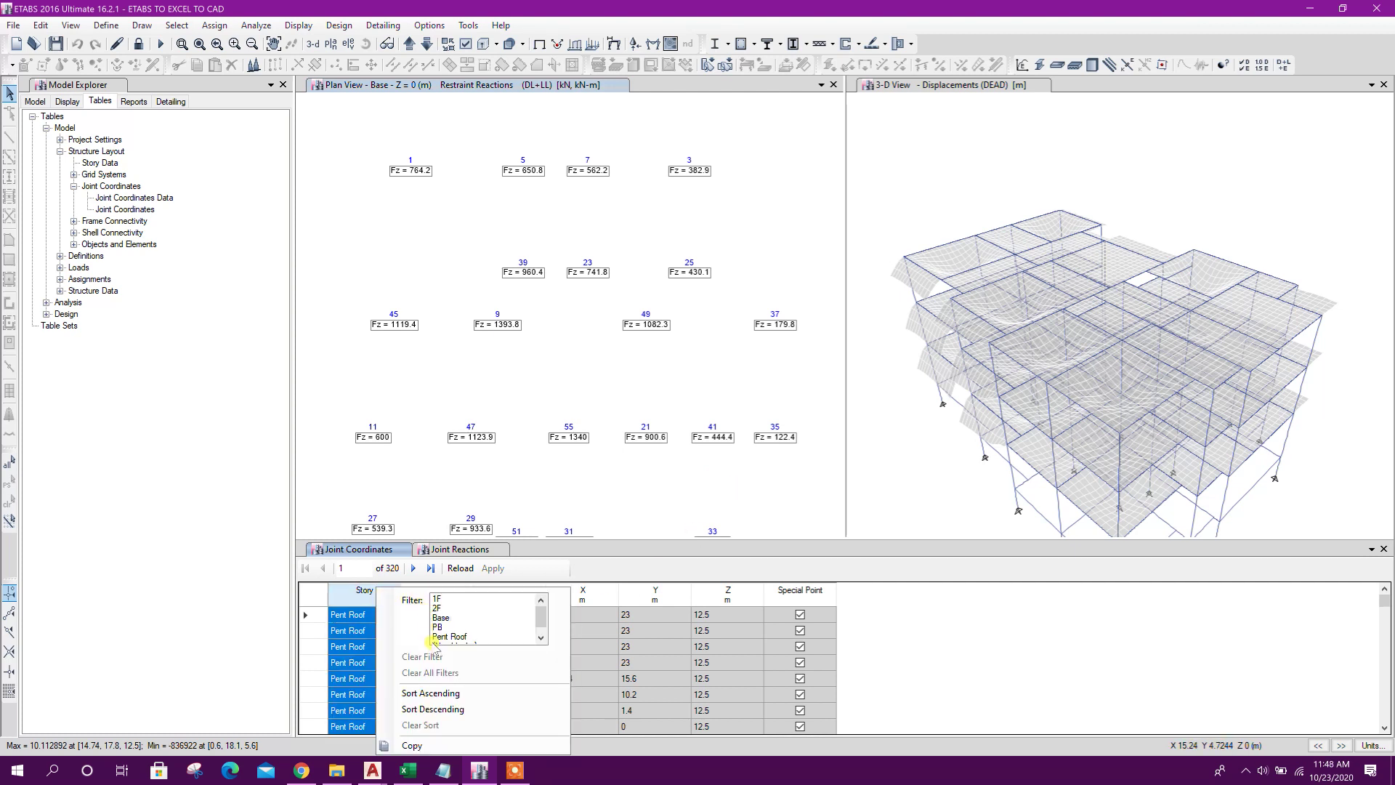
{"action": "scroll", "coordinate": [479, 622], "scroll_direction": "down", "scroll_amount": 1}
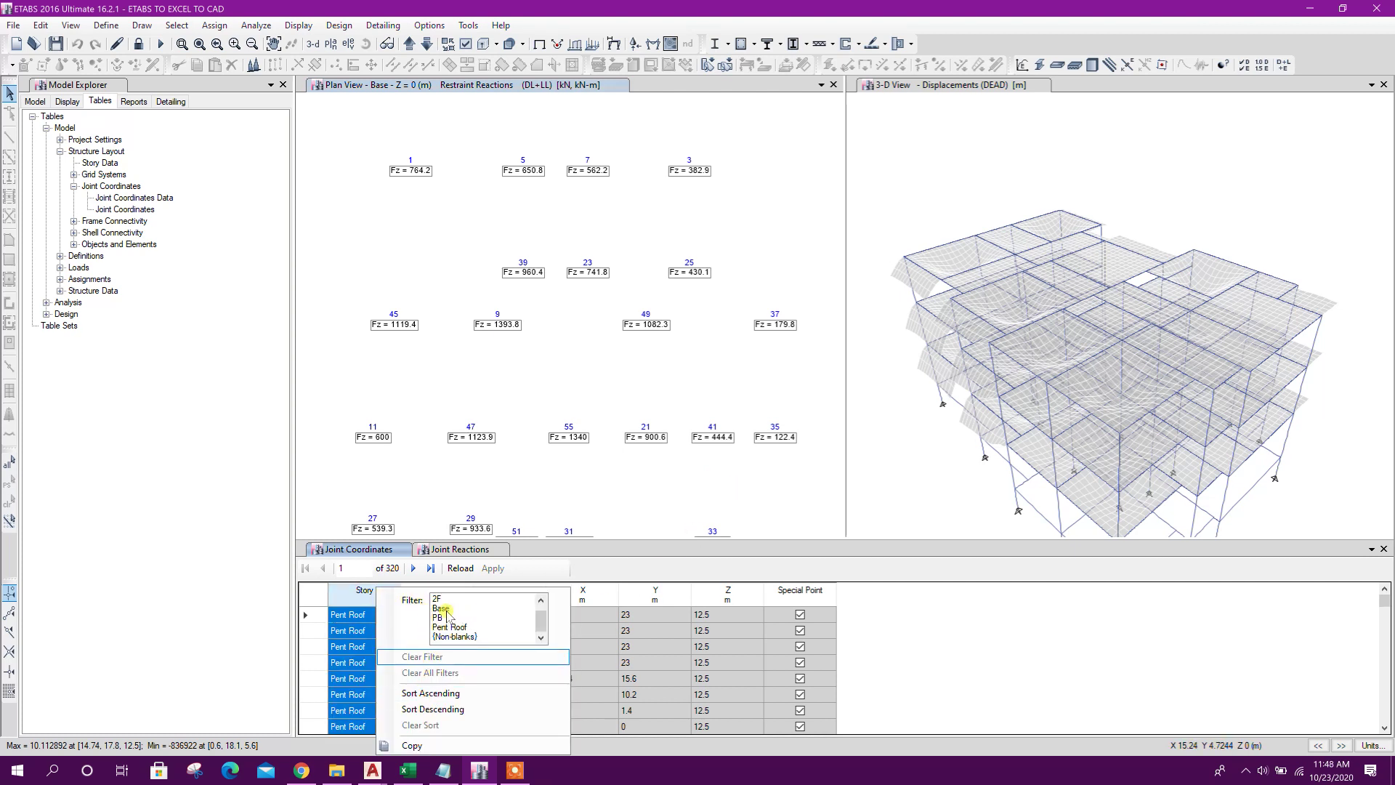
{"action": "left_click", "coordinate": [441, 609]}
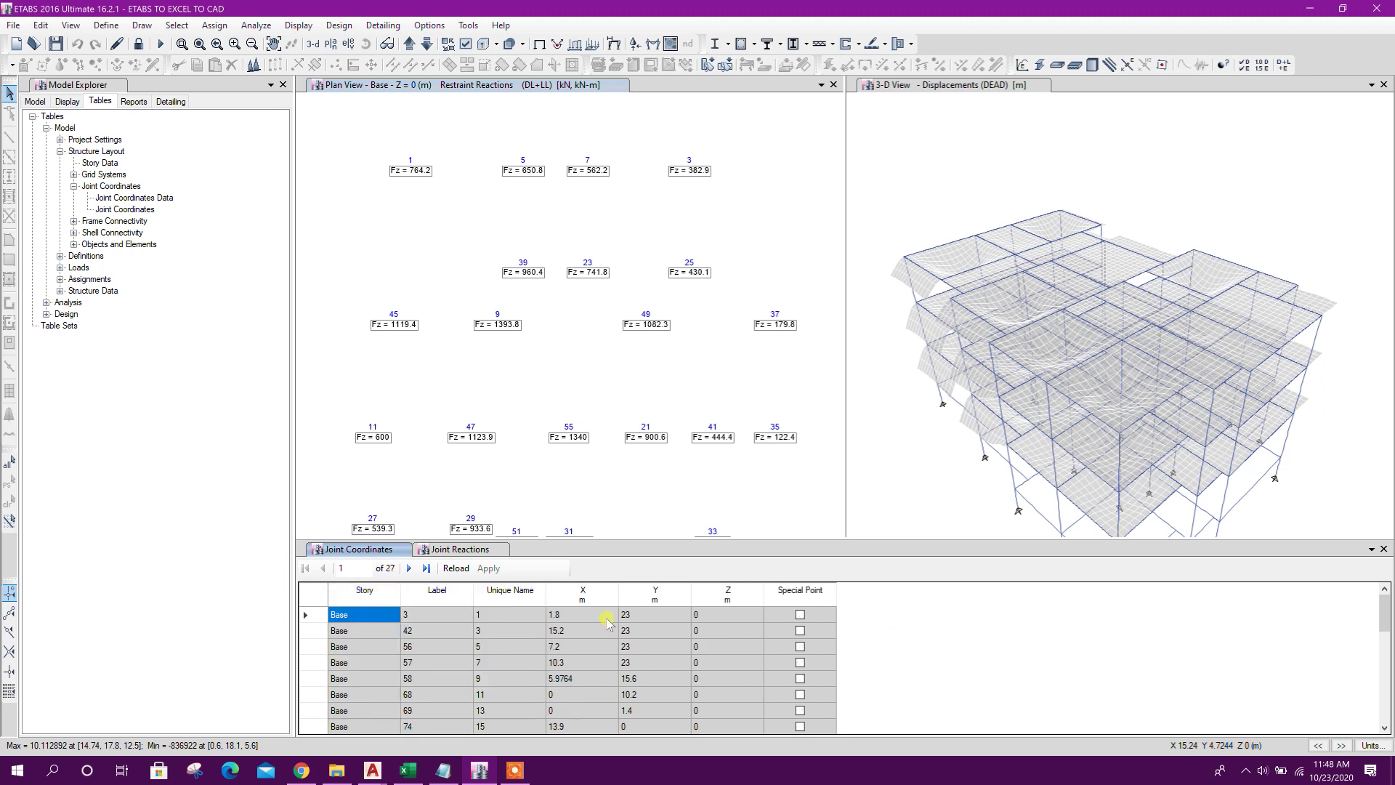
Copy the X and Y columns of the base joints and paste them into the Co-Ordinates columns (G5) of Excel's LABELING sheet.
{"action": "left_click", "coordinate": [583, 593]}
{"action": "left_click", "coordinate": [645, 592], "text": "shift"}
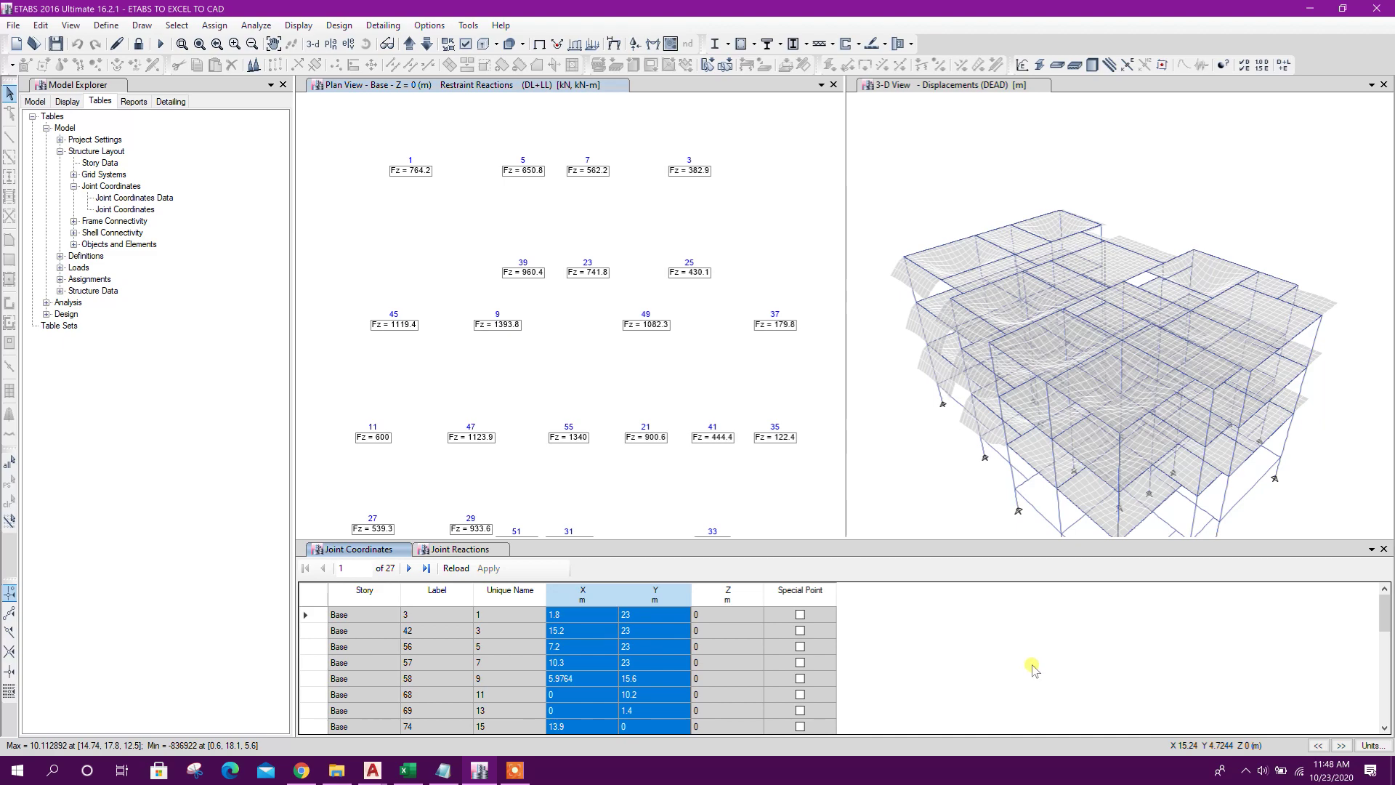
{"action": "left_click", "coordinate": [408, 771]}
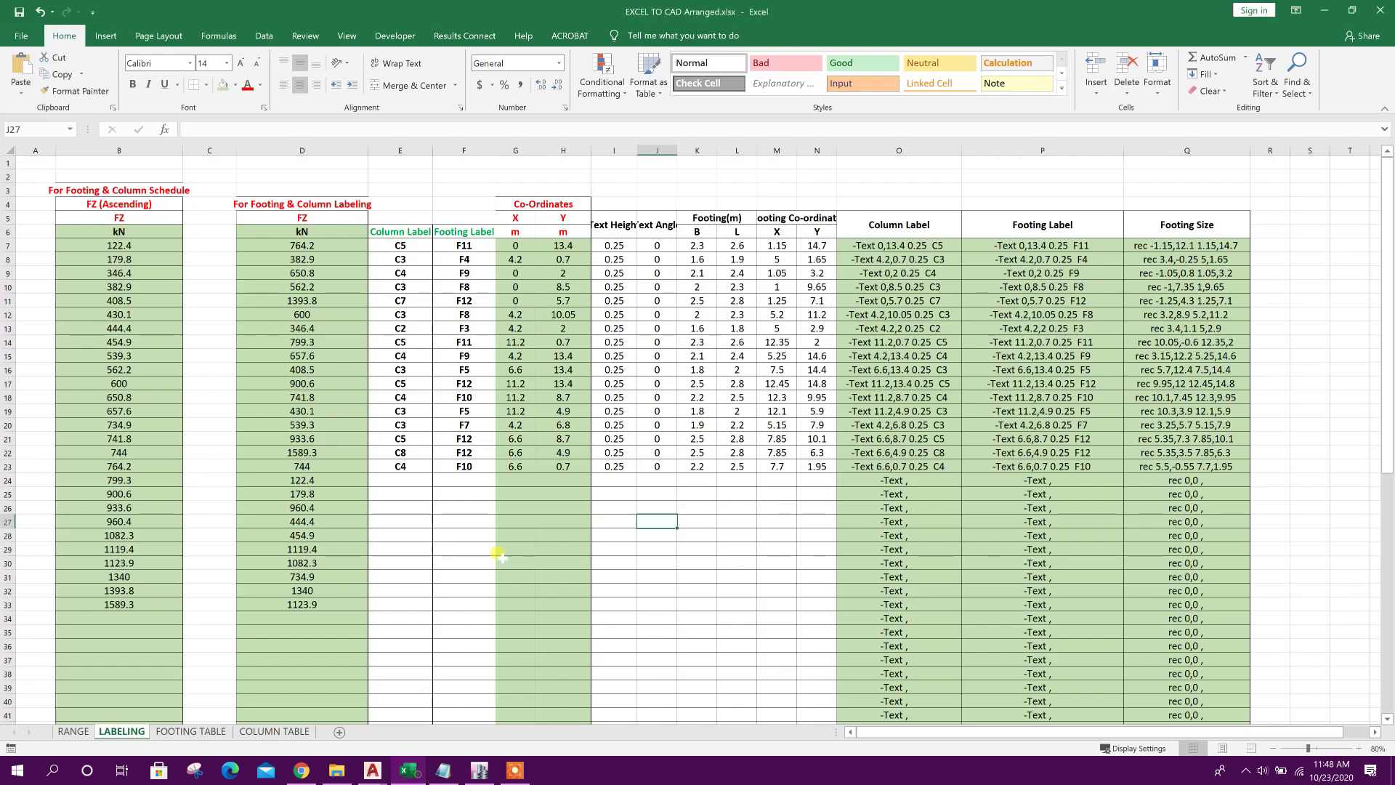
{"action": "left_click_drag", "start_coordinate": [515, 218], "coordinate": [563, 219]}
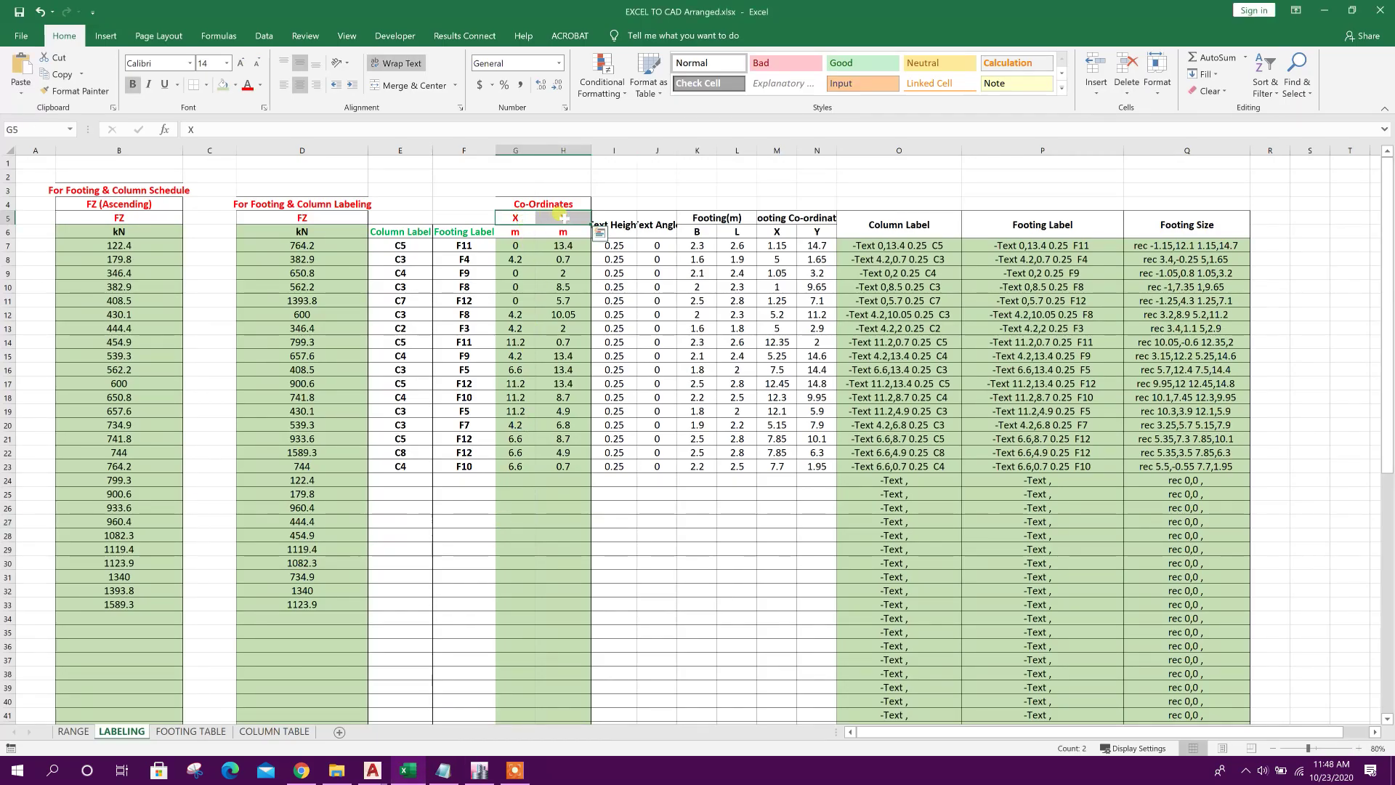
{"action": "right_click", "coordinate": [566, 221]}
{"action": "left_click", "coordinate": [613, 285]}
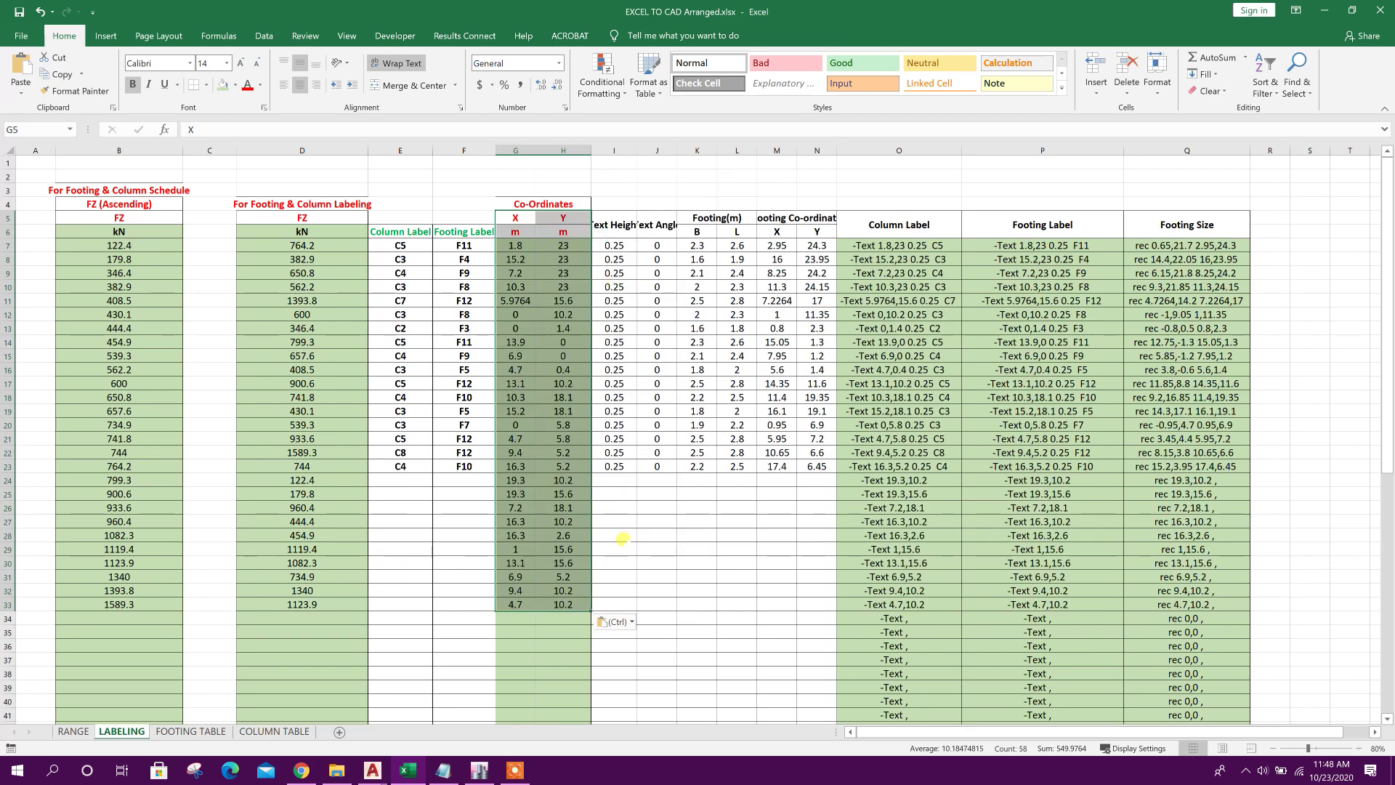
Fill the column and footing labels (E:F) and the text and footing data (I:N) down to row 33.
{"action": "scroll", "coordinate": [630, 550], "scroll_direction": "down", "scroll_amount": 2}
{"action": "left_click_drag", "start_coordinate": [404, 382], "coordinate": [485, 526]}
{"action": "scroll", "coordinate": [679, 464], "scroll_direction": "up", "scroll_amount": 1}
{"action": "left_click_drag", "start_coordinate": [614, 424], "coordinate": [820, 562]}
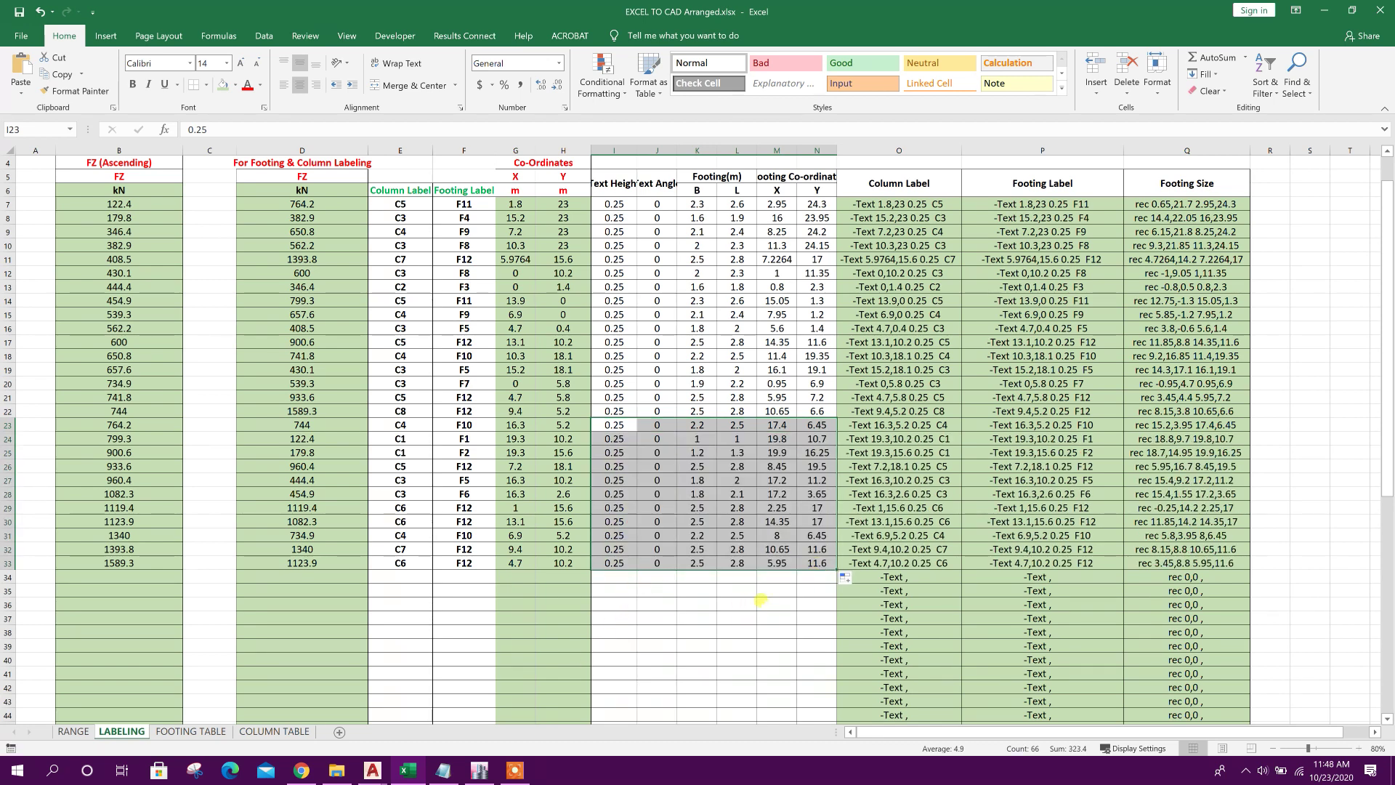
{"action": "left_click", "coordinate": [760, 602]}
{"action": "scroll", "coordinate": [763, 600], "scroll_direction": "up", "scroll_amount": 1}
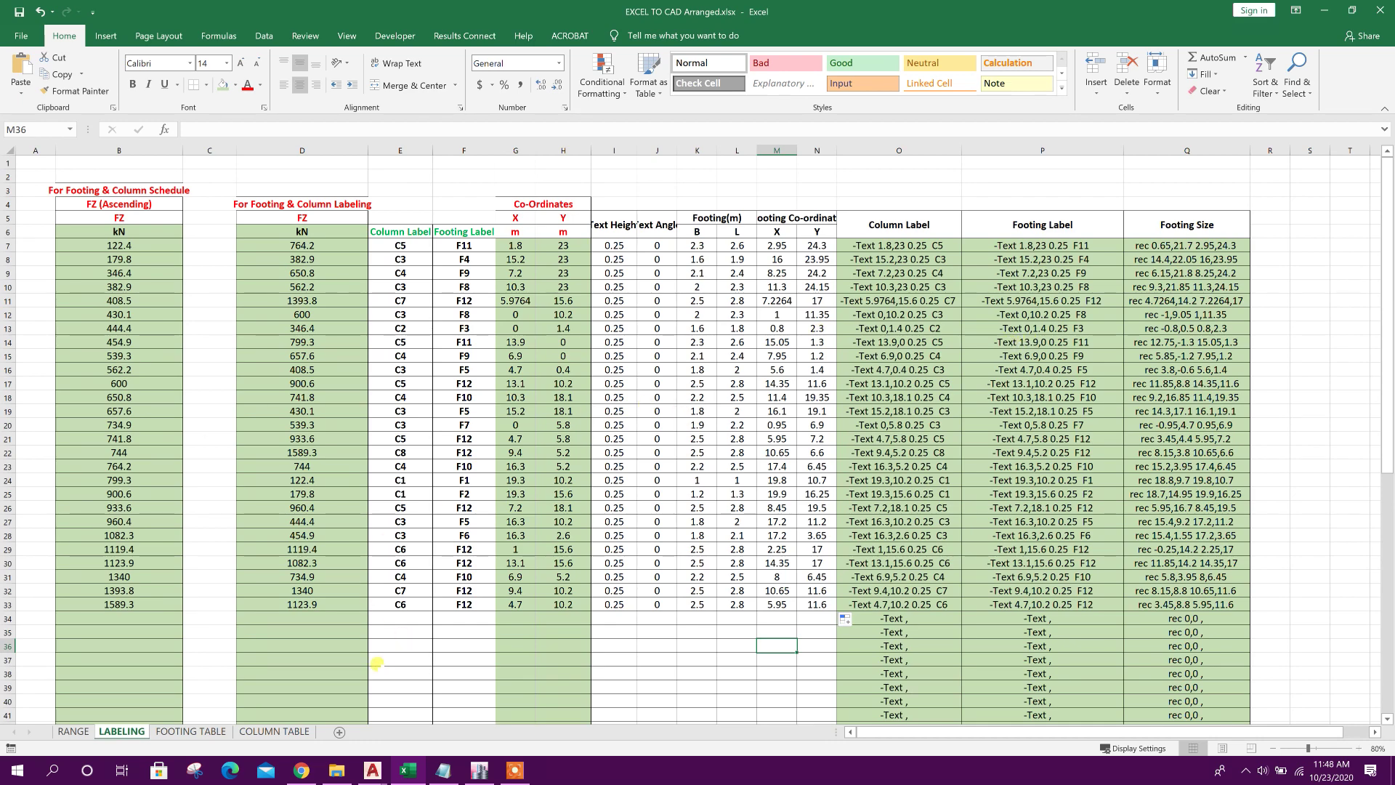
In AutoCAD's EXCEL TO CAD2 drawing, copy the plinth beam layout's columns into the foundation & column layout frame and restore the isolated layers.
{"action": "mouse_move", "coordinate": [372, 769]}
{"action": "left_click", "coordinate": [433, 723]}
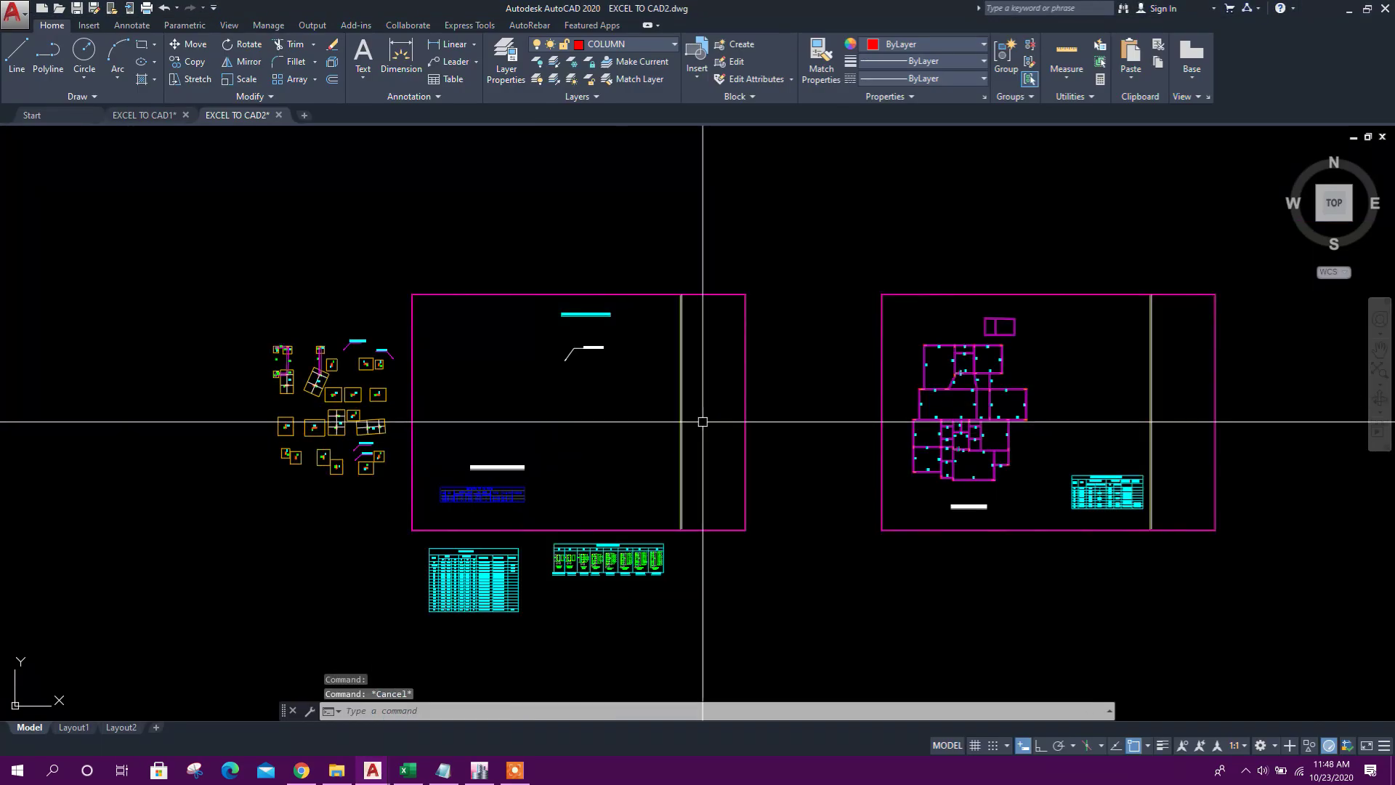
{"action": "scroll", "coordinate": [772, 302], "scroll_direction": "up", "scroll_amount": 6}
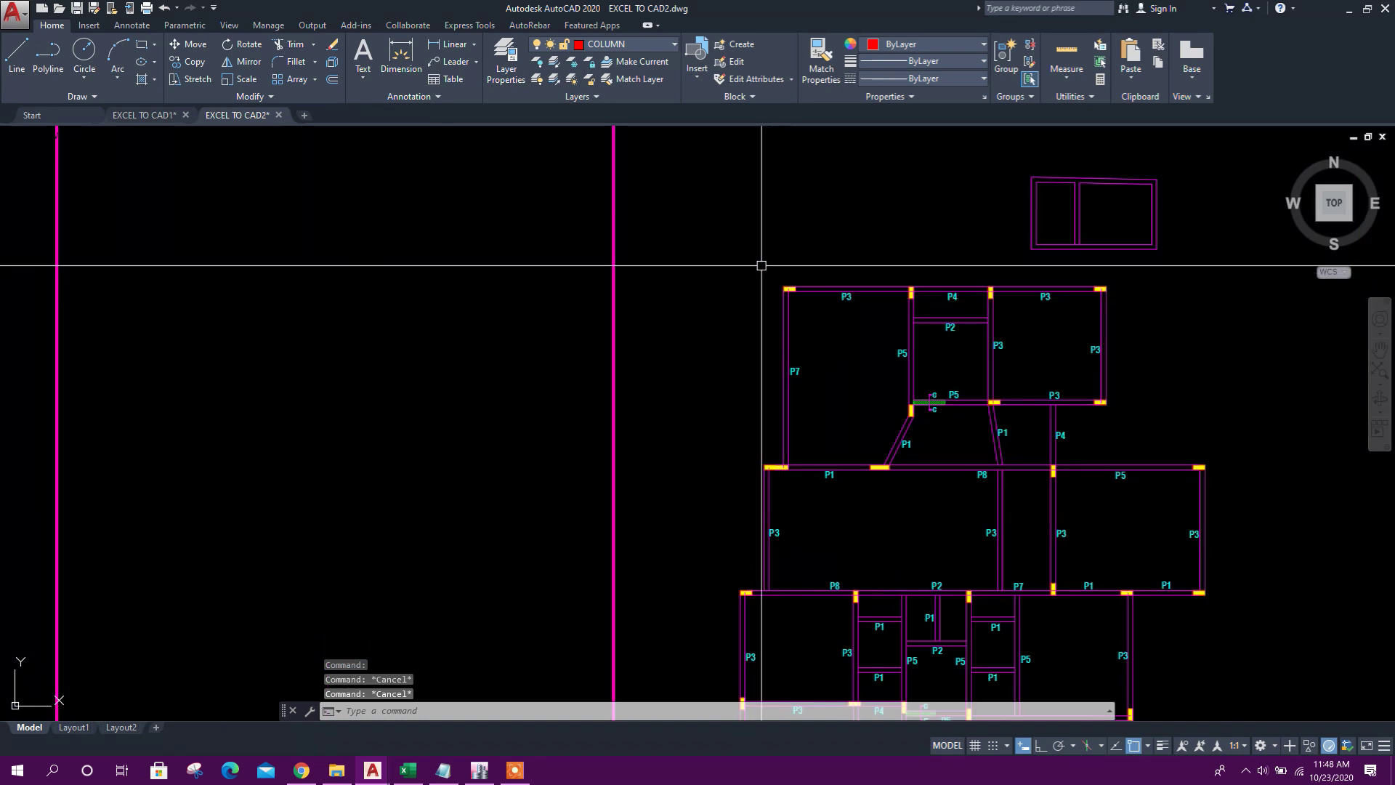
{"action": "left_click", "coordinate": [761, 266]}
{"action": "key", "text": "Escape"}
{"action": "scroll", "coordinate": [775, 269], "scroll_direction": "down", "scroll_amount": 2}
{"action": "left_click", "coordinate": [734, 261]}
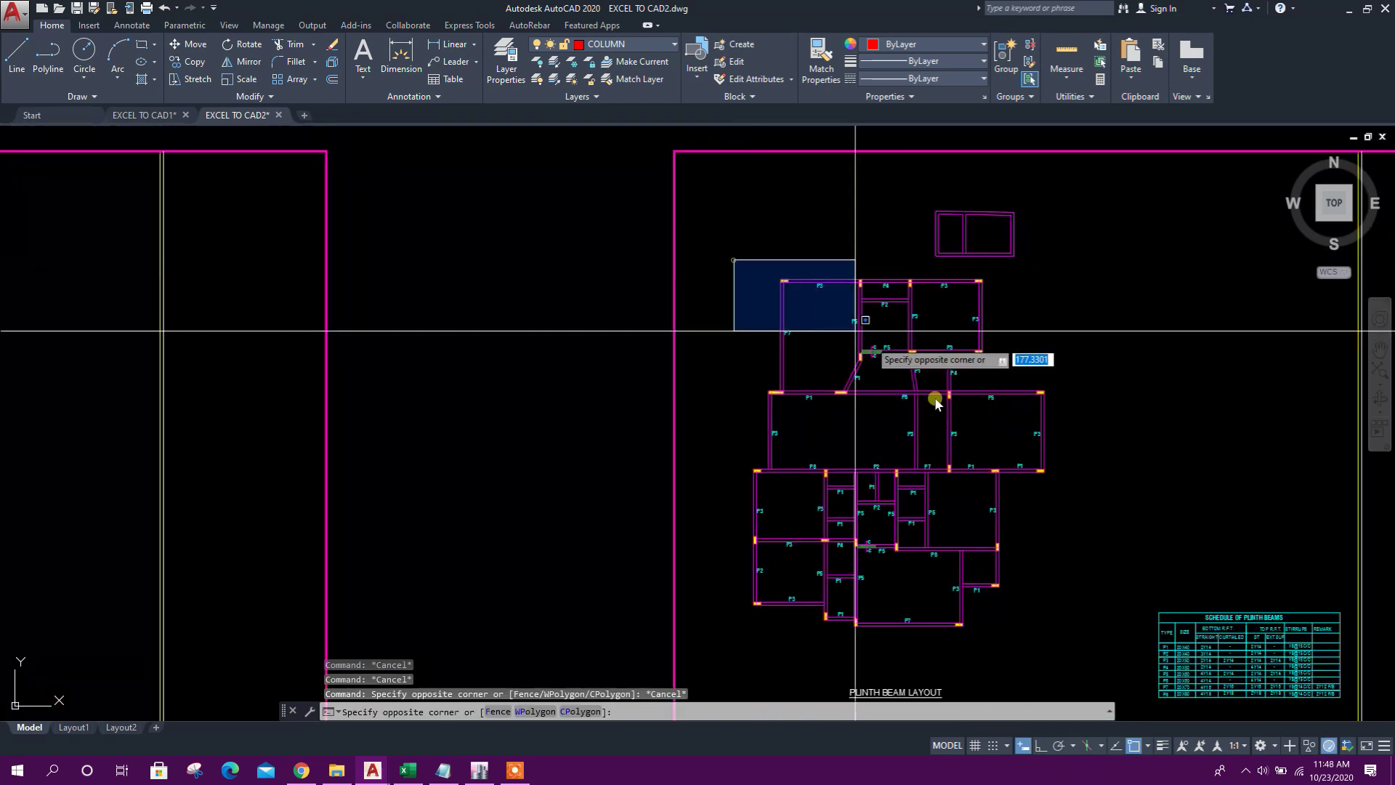
{"action": "left_click", "coordinate": [1044, 669]}
{"action": "left_click", "coordinate": [188, 62]}
{"action": "scroll", "coordinate": [1004, 424], "scroll_direction": "down", "scroll_amount": 2}
{"action": "left_click", "coordinate": [971, 450]}
{"action": "scroll", "coordinate": [679, 483], "scroll_direction": "down", "scroll_amount": 2}
{"action": "scroll", "coordinate": [523, 458], "scroll_direction": "up", "scroll_amount": 3}
{"action": "key", "text": "Escape"}
{"action": "left_click_drag", "start_coordinate": [520, 575], "coordinate": [623, 433]}
{"action": "left_click", "coordinate": [555, 80]}
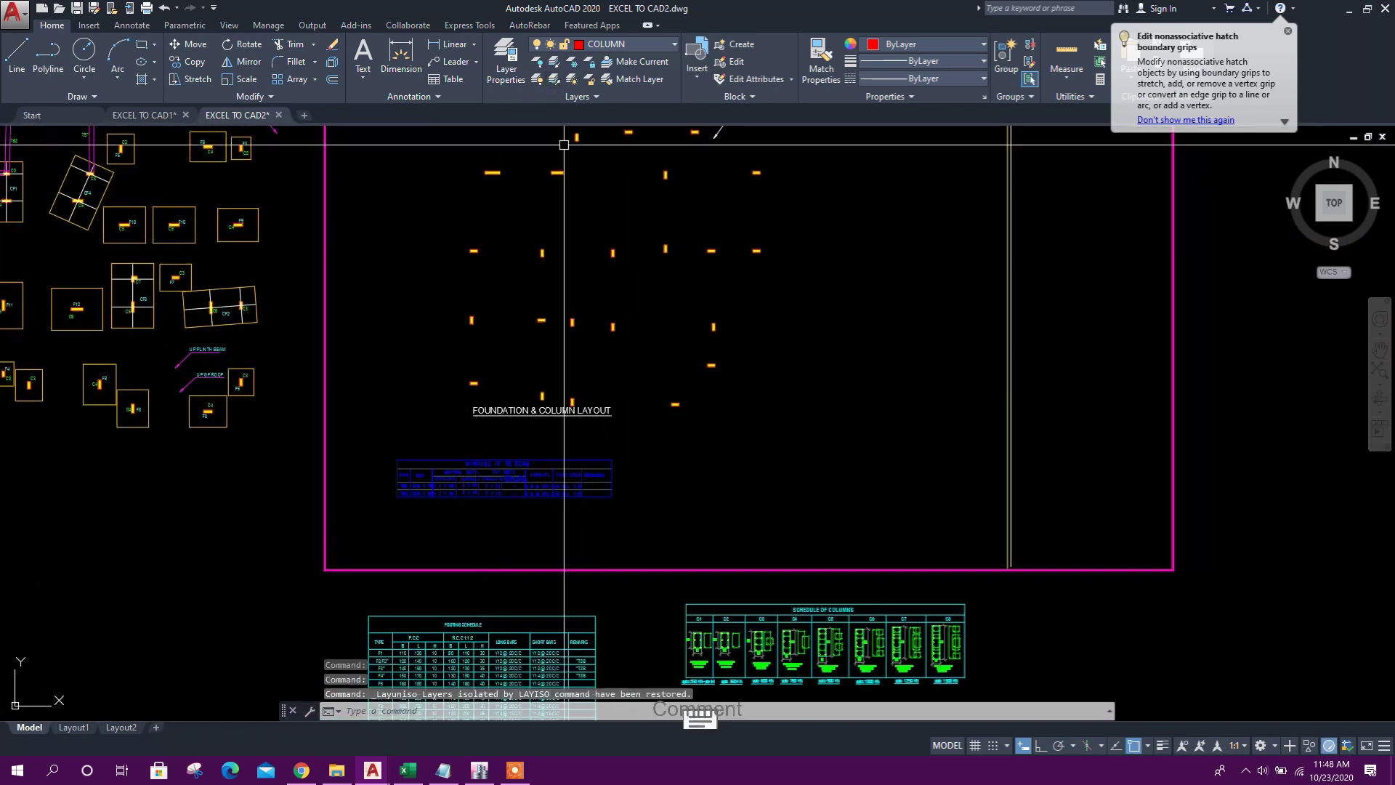
Move the FOUNDATION & COLUMN LAYOUT title and the blue table lower in the frame, clear of the columns.
{"action": "left_click", "coordinate": [645, 514]}
{"action": "left_click", "coordinate": [396, 405]}
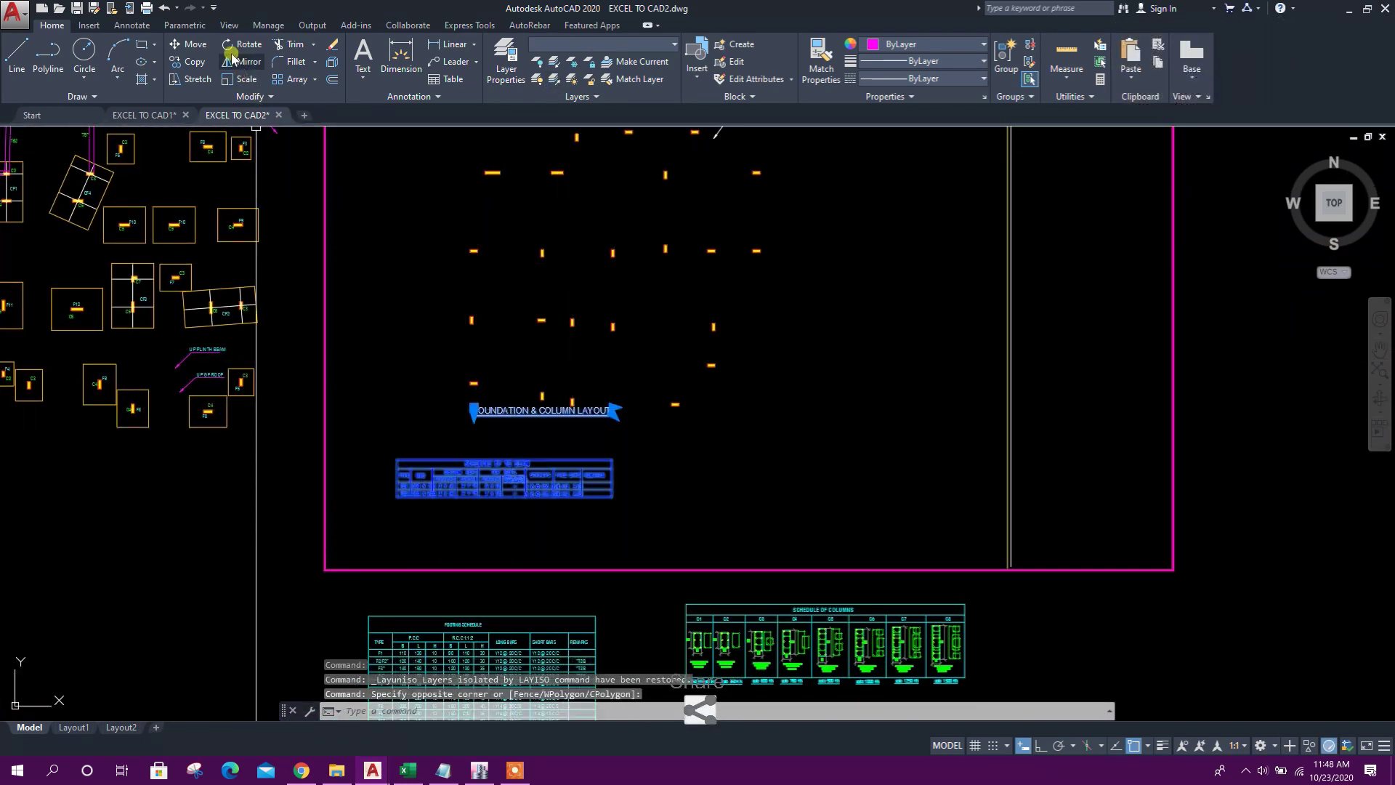
{"action": "left_click", "coordinate": [190, 45]}
{"action": "left_click", "coordinate": [838, 387]}
{"action": "left_click", "coordinate": [805, 444]}
Erase the leftover note and the PROPERTY LIMIT leader with its text above the columns in the layout frame.
{"action": "scroll", "coordinate": [785, 432], "scroll_direction": "down", "scroll_amount": 2}
{"action": "left_click_drag", "start_coordinate": [777, 236], "coordinate": [729, 364]}
{"action": "scroll", "coordinate": [729, 364], "scroll_direction": "up", "scroll_amount": 2}
{"action": "left_click", "coordinate": [747, 389]}
{"action": "left_click", "coordinate": [614, 275]}
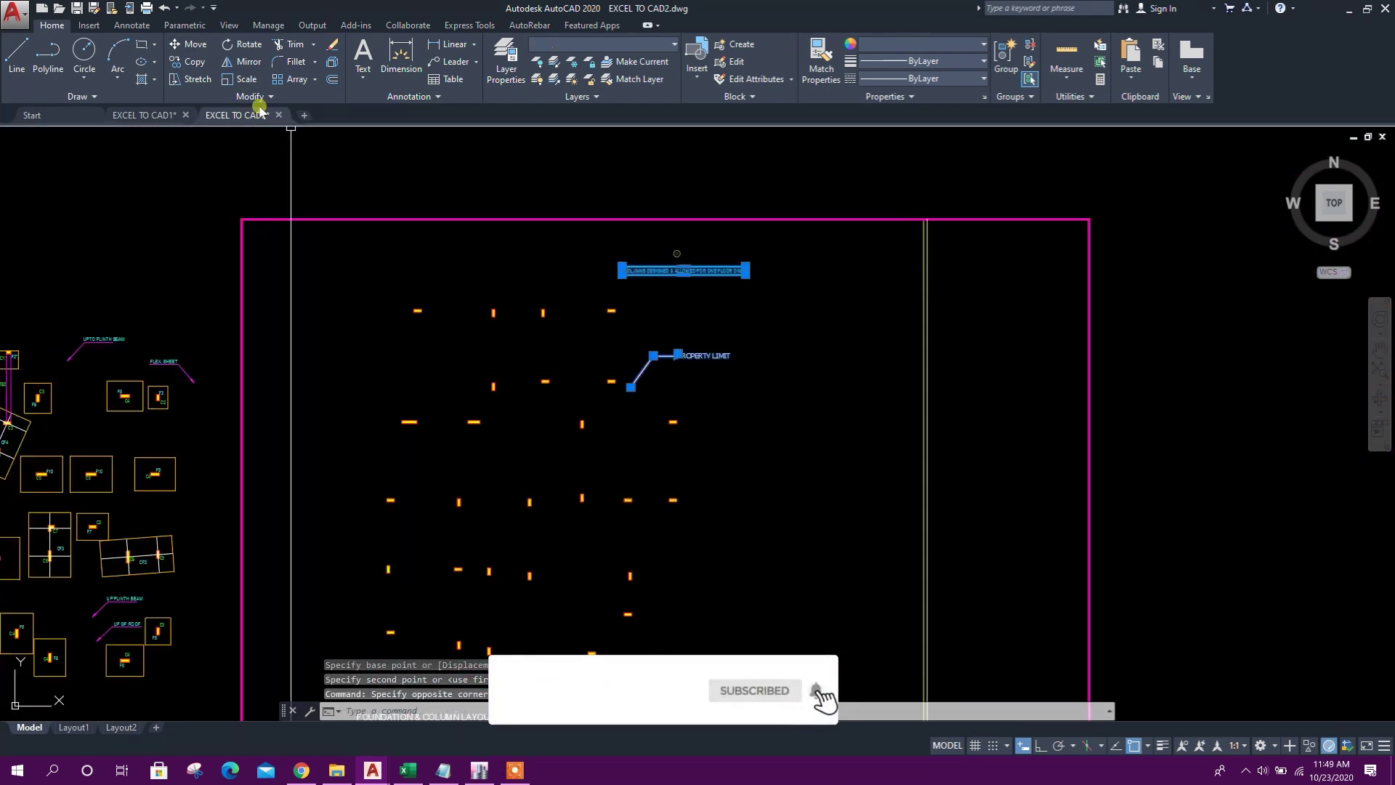
{"action": "left_click", "coordinate": [332, 48]}
{"action": "key", "text": "Escape"}
{"action": "scroll", "coordinate": [732, 408], "scroll_direction": "down", "scroll_amount": 3}
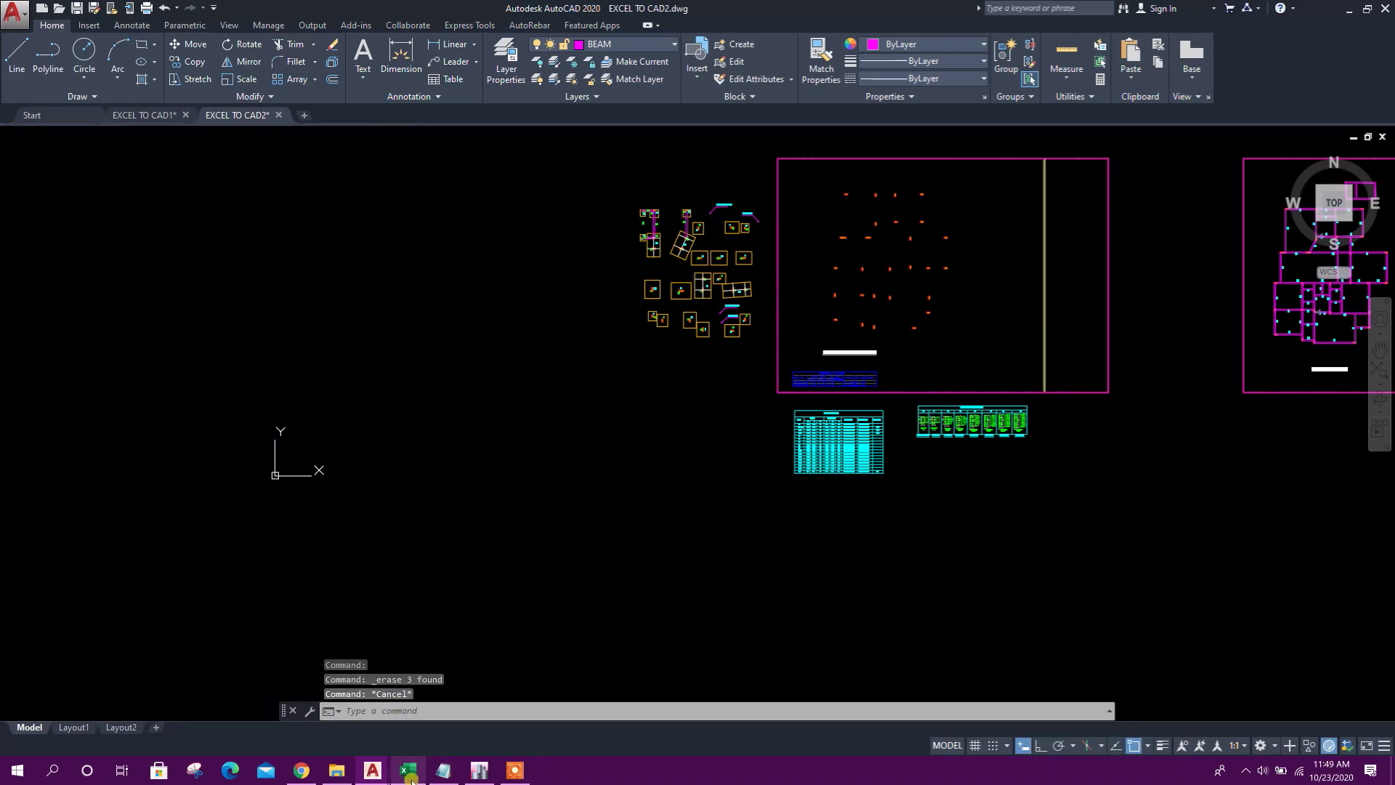
In Excel's LABELING sheet, copy the Column Label commands in O7:O33.
{"action": "left_click", "coordinate": [409, 772]}
{"action": "left_click_drag", "start_coordinate": [872, 245], "coordinate": [883, 602]}
{"action": "right_click", "coordinate": [870, 375]}
{"action": "left_click", "coordinate": [883, 397]}
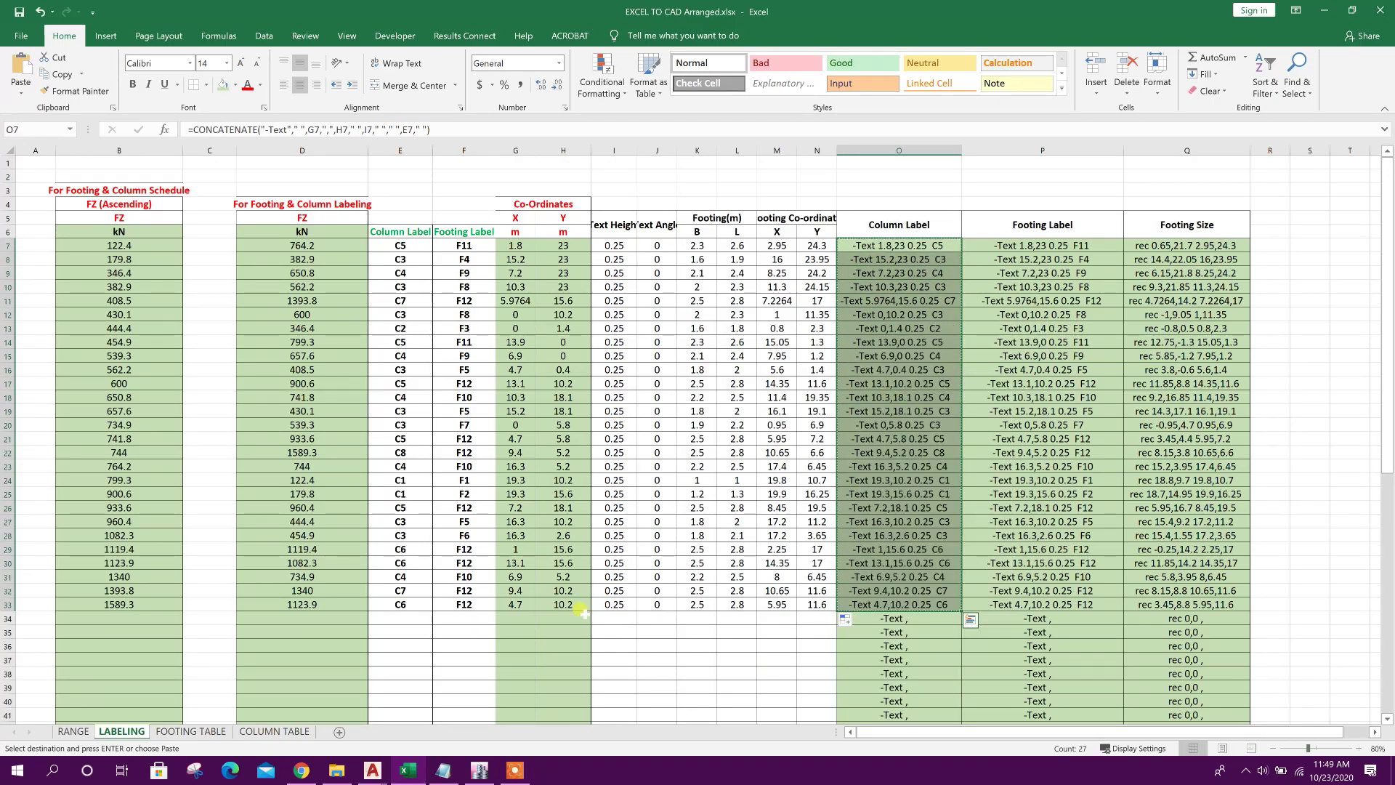
Switch to AutoCAD and close the EXCEL TO CAD1 drawing, saving its changes.
{"action": "mouse_move", "coordinate": [376, 772]}
{"action": "left_click", "coordinate": [309, 710]}
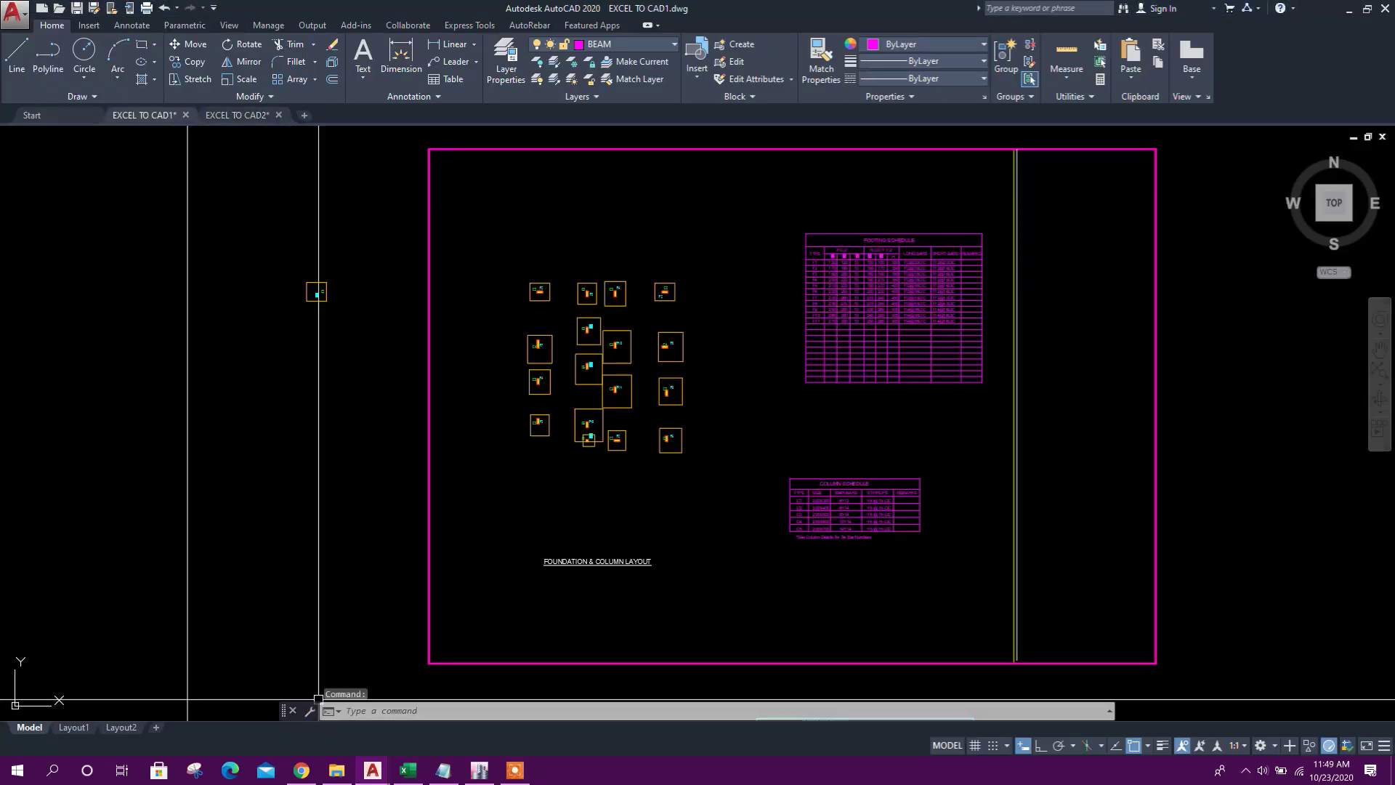
{"action": "key", "text": "ctrl+v"}
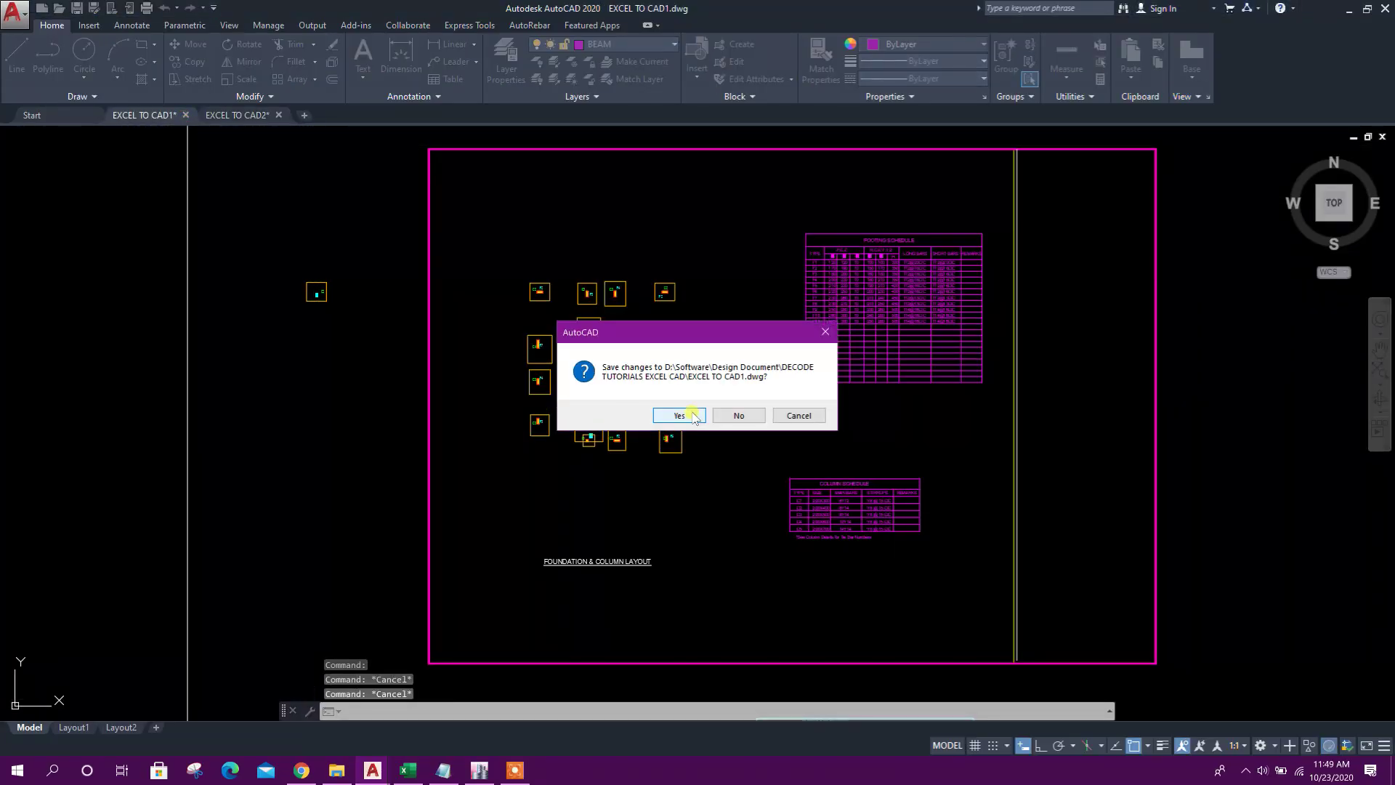
{"action": "left_click", "coordinate": [670, 413]}
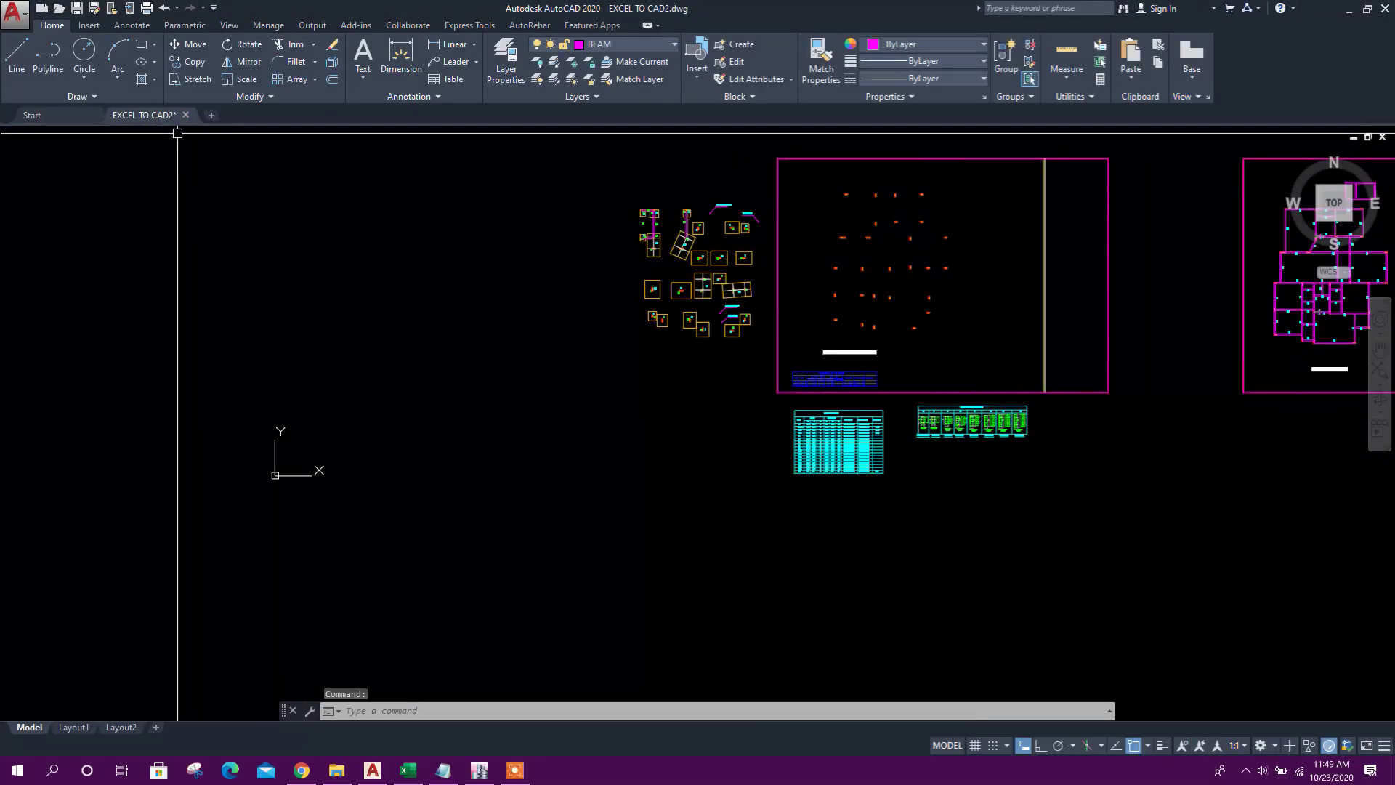
Run the copied column label commands in EXCEL TO CAD2 to place the column labels near the origin.
{"action": "left_click_drag", "start_coordinate": [800, 293], "coordinate": [787, 304]}
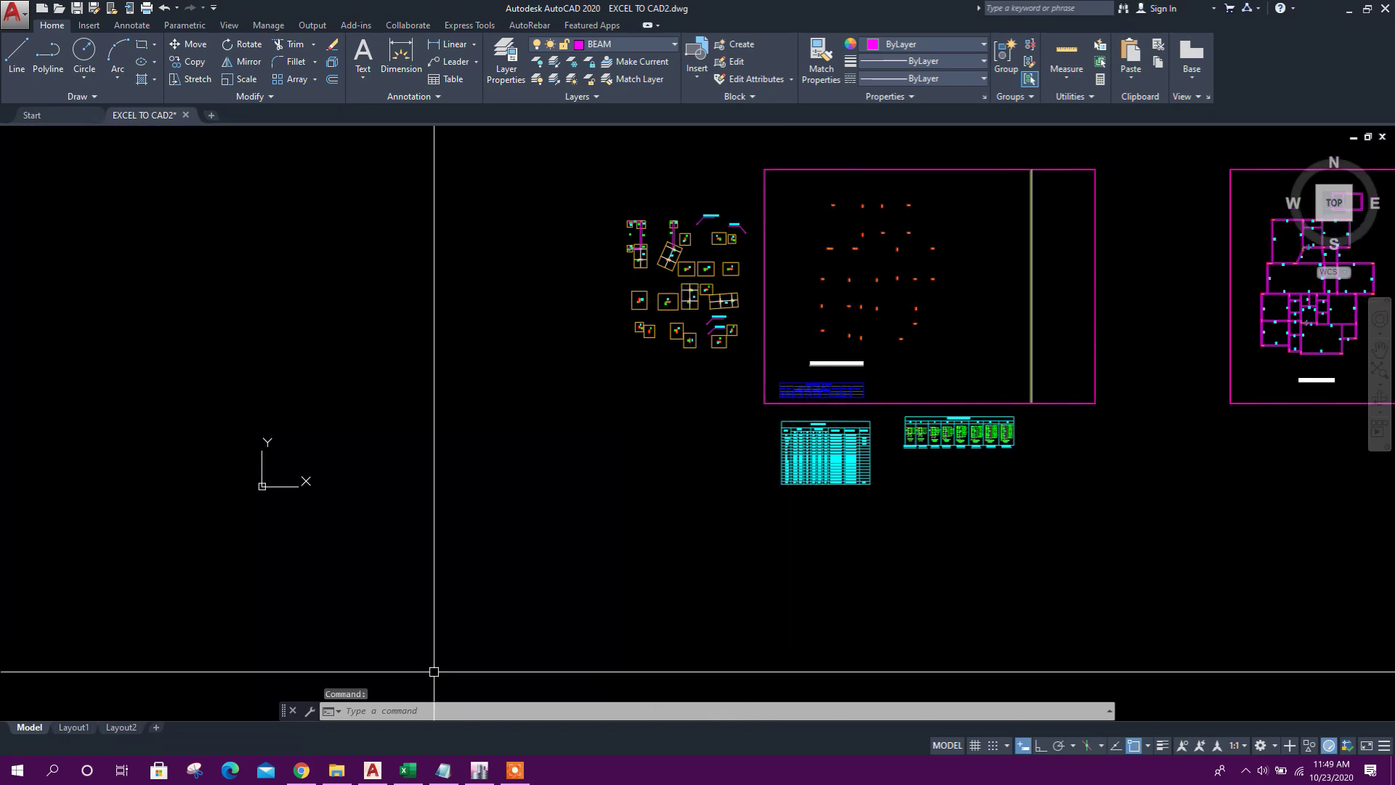
{"action": "right_click", "coordinate": [409, 710]}
{"action": "left_click", "coordinate": [442, 646]}
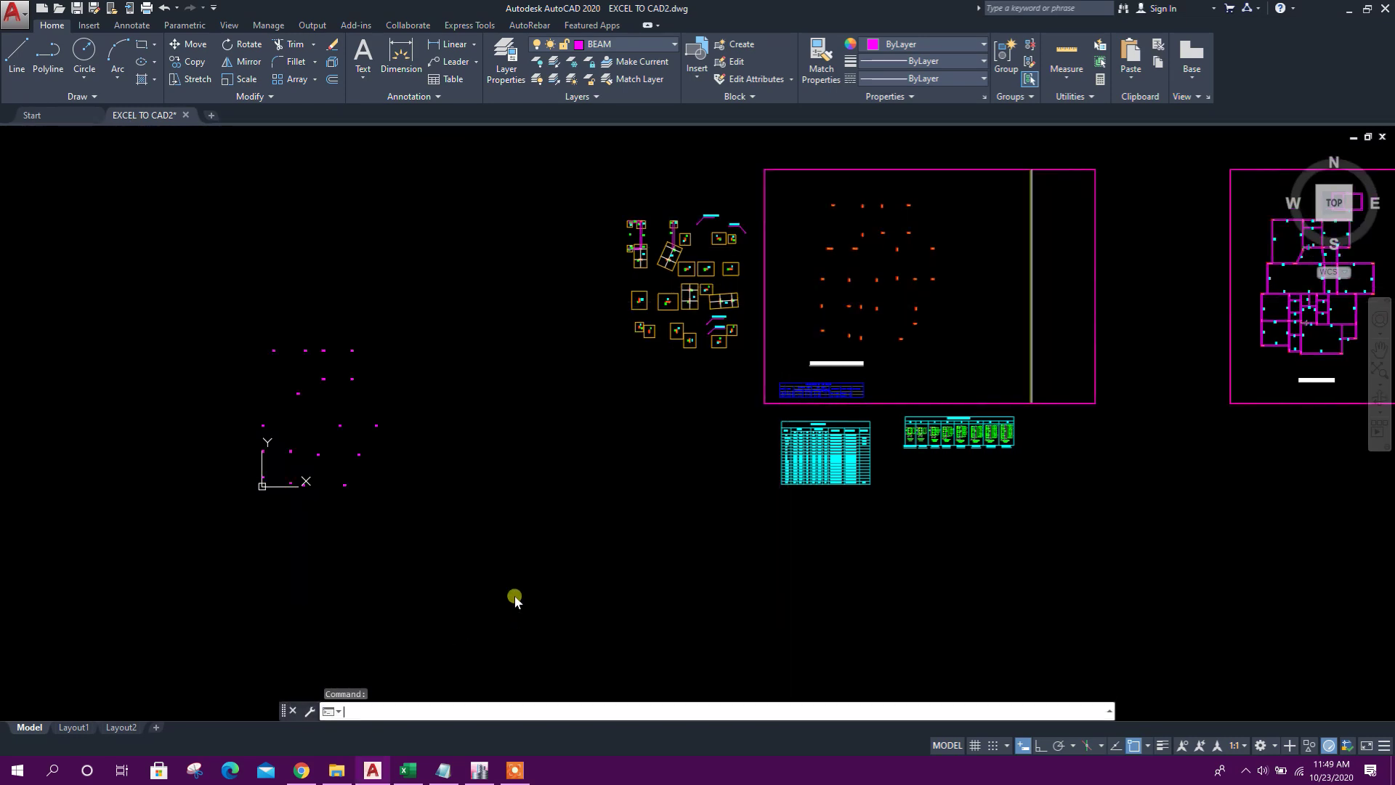
{"action": "scroll", "coordinate": [321, 398], "scroll_direction": "up", "scroll_amount": 2}
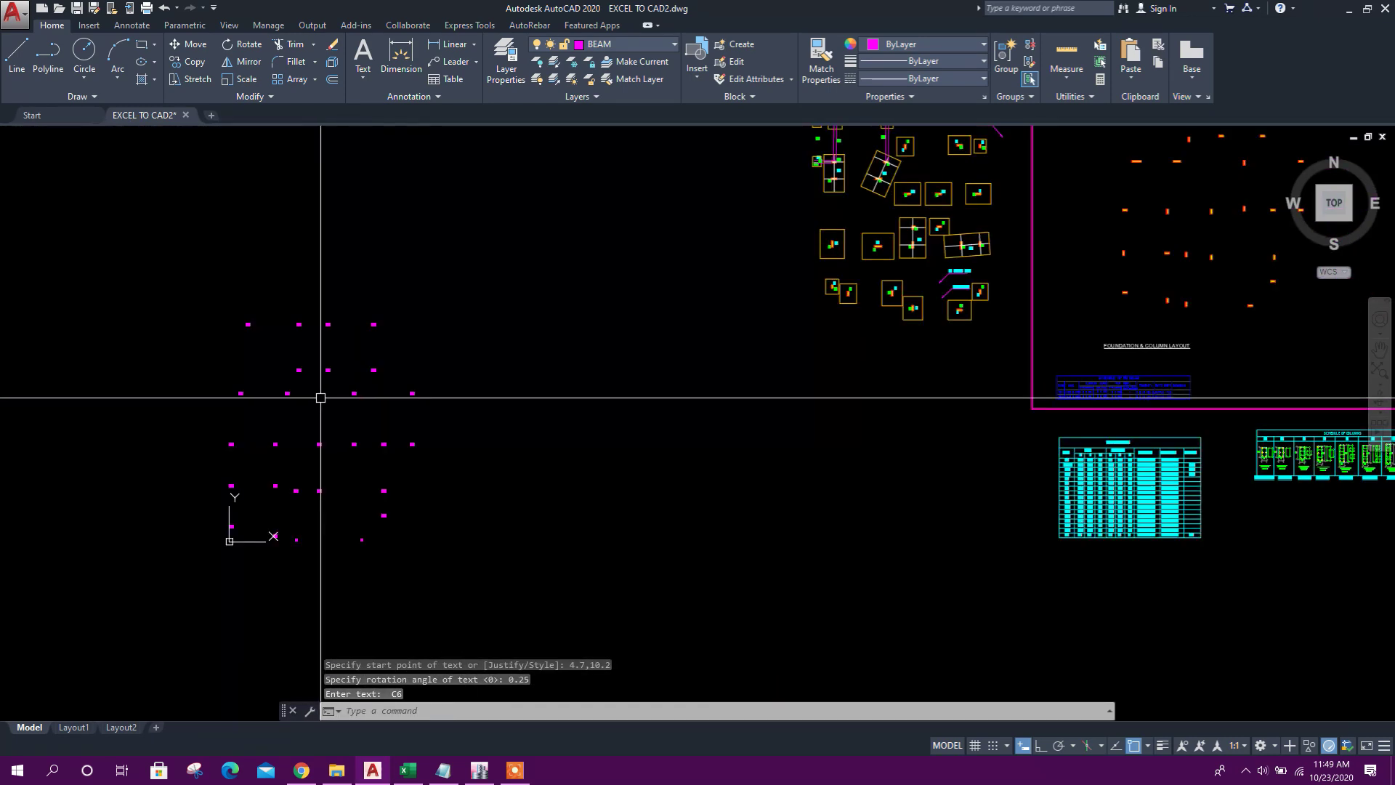
Match the properties of the existing green C6 column label onto all the new column labels.
{"action": "left_click", "coordinate": [822, 58]}
{"action": "scroll", "coordinate": [875, 259], "scroll_direction": "up", "scroll_amount": 4}
{"action": "scroll", "coordinate": [875, 259], "scroll_direction": "up", "scroll_amount": 3}
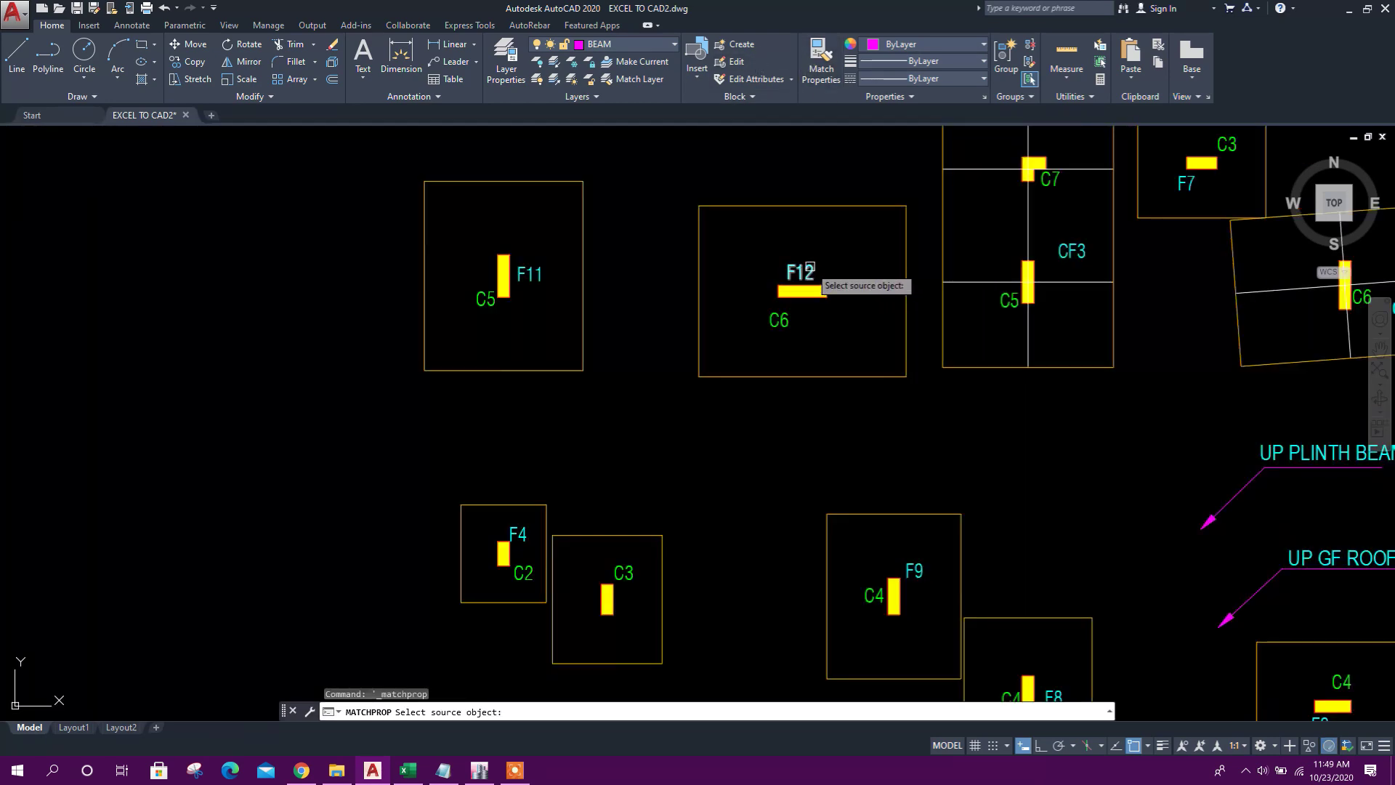
{"action": "left_click", "coordinate": [778, 323]}
{"action": "scroll", "coordinate": [731, 405], "scroll_direction": "down", "scroll_amount": 10}
{"action": "left_click", "coordinate": [458, 364]}
{"action": "left_click", "coordinate": [640, 537]}
{"action": "key", "text": "Escape"}
{"action": "scroll", "coordinate": [632, 536], "scroll_direction": "up", "scroll_amount": 4}
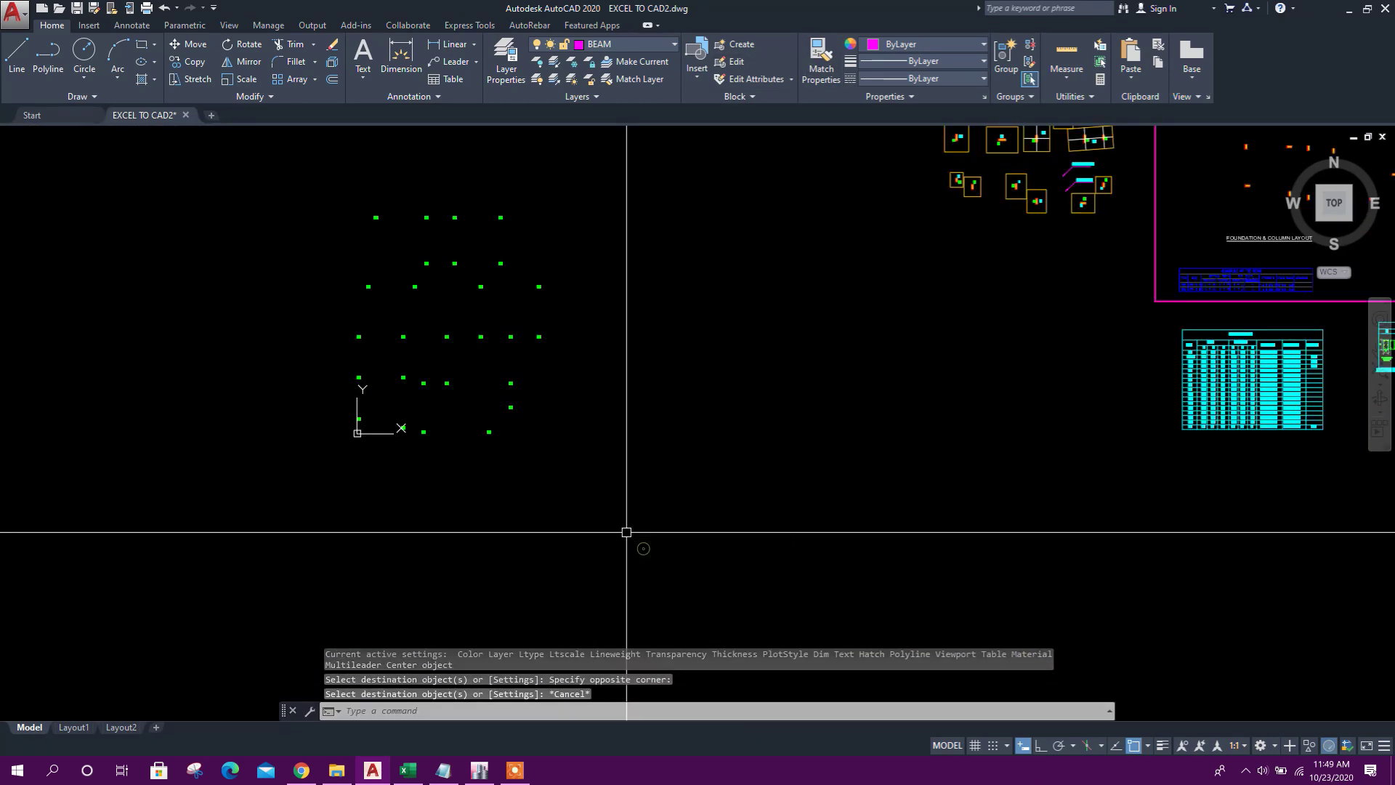
Move the column labels from the origin into the foundation & column layout, placing each beside its column.
{"action": "left_click", "coordinate": [322, 168]}
{"action": "left_click", "coordinate": [566, 467]}
{"action": "left_click", "coordinate": [190, 45]}
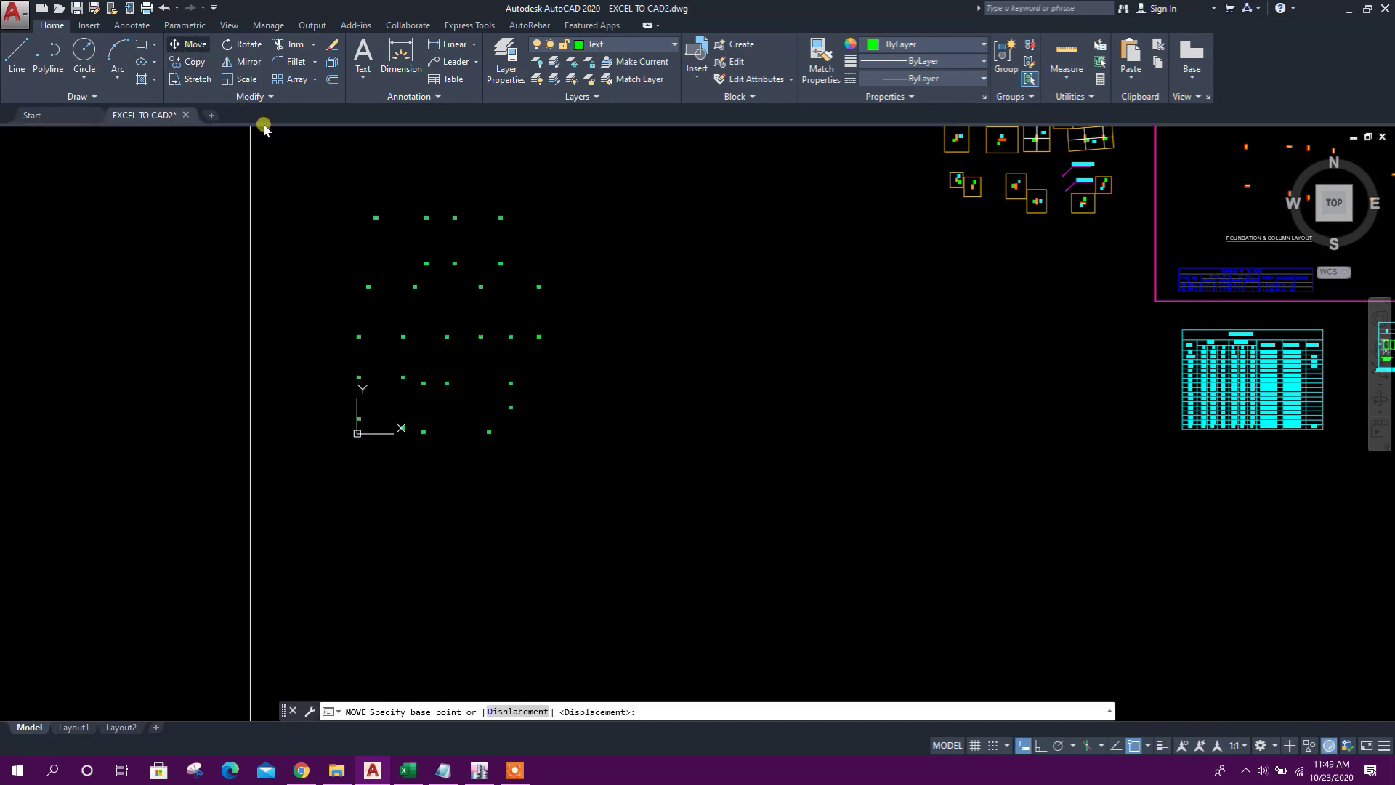
{"action": "left_click", "coordinate": [358, 380]}
{"action": "scroll", "coordinate": [407, 436], "scroll_direction": "down", "scroll_amount": 5}
{"action": "scroll", "coordinate": [640, 465], "scroll_direction": "up", "scroll_amount": 8}
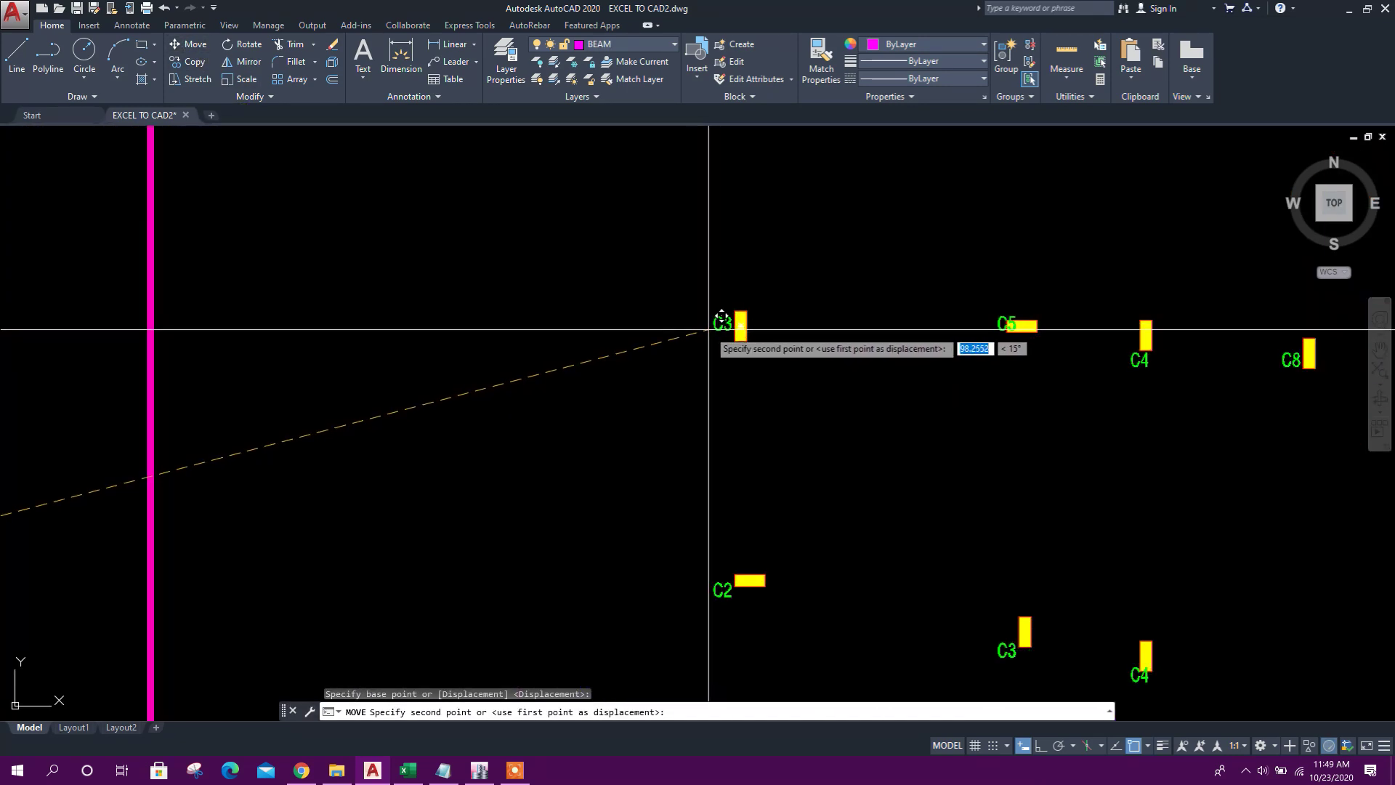
{"action": "left_click", "coordinate": [710, 320]}
{"action": "scroll", "coordinate": [670, 379], "scroll_direction": "down", "scroll_amount": 6}
{"action": "scroll", "coordinate": [554, 455], "scroll_direction": "down", "scroll_amount": 2}
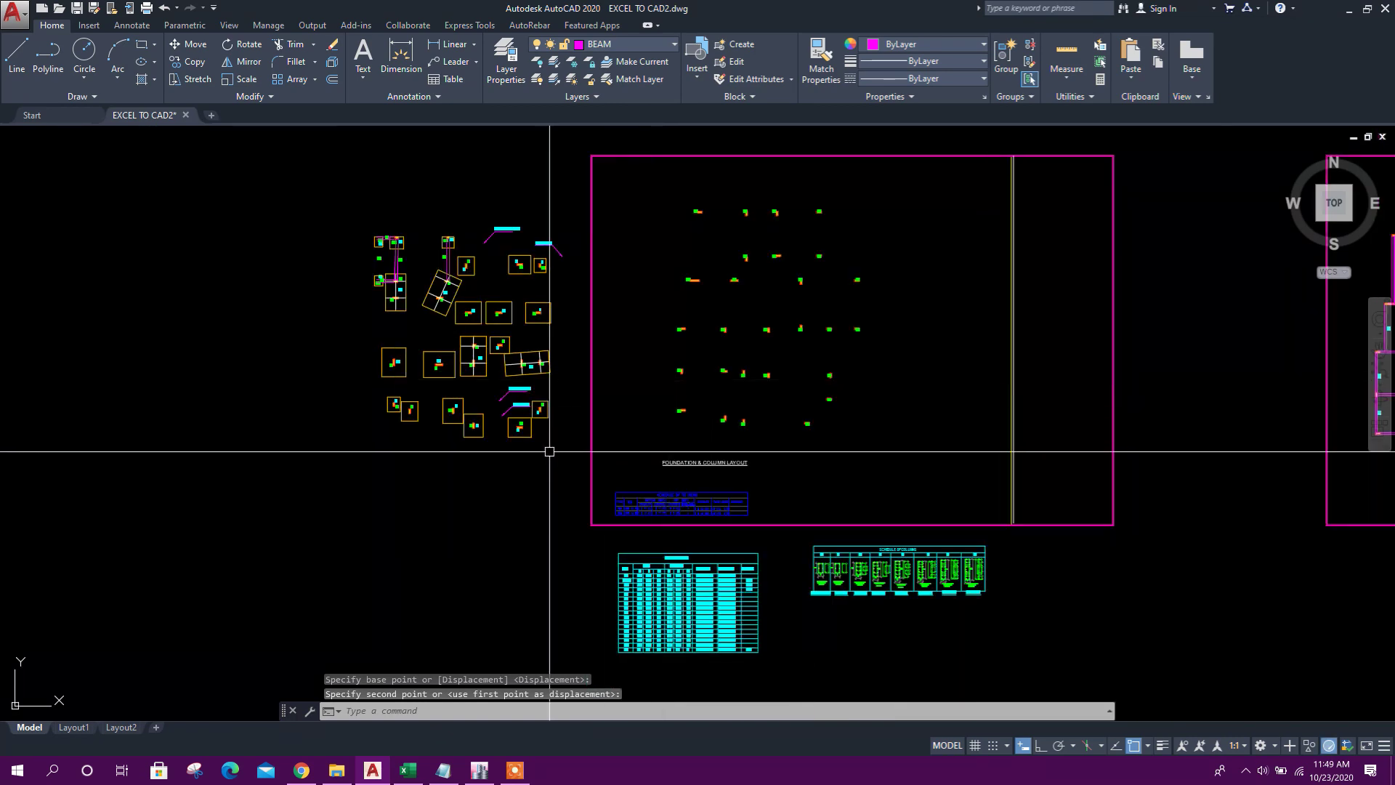
{"action": "scroll", "coordinate": [390, 572], "scroll_direction": "down", "scroll_amount": 2}
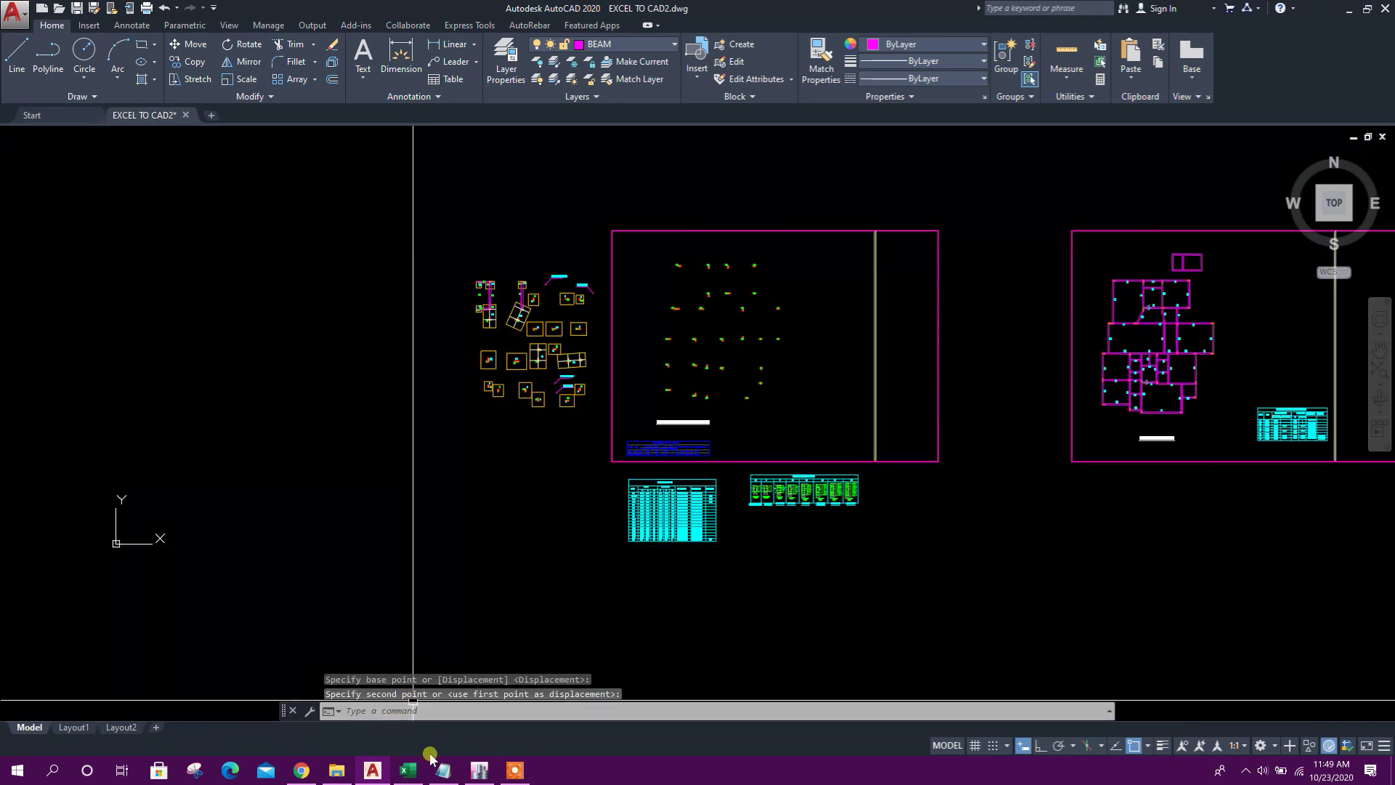
Copy the Footing Label commands in P7:P33 from Excel's LABELING sheet and run them in AutoCAD.
{"action": "left_click", "coordinate": [408, 769]}
{"action": "left_click", "coordinate": [1052, 243]}
{"action": "left_click_drag", "start_coordinate": [1051, 244], "coordinate": [1030, 601]}
{"action": "right_click", "coordinate": [1030, 592]}
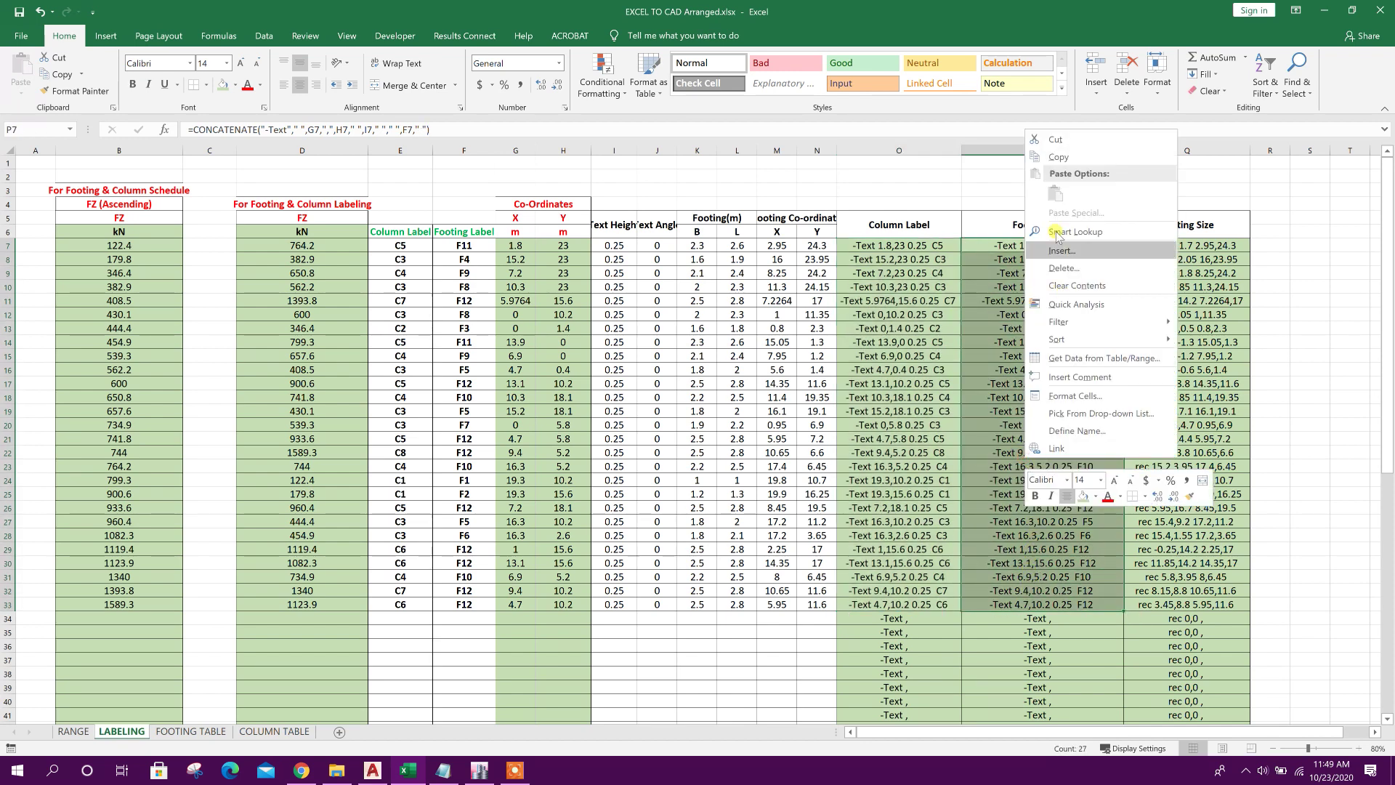
{"action": "left_click", "coordinate": [1058, 157]}
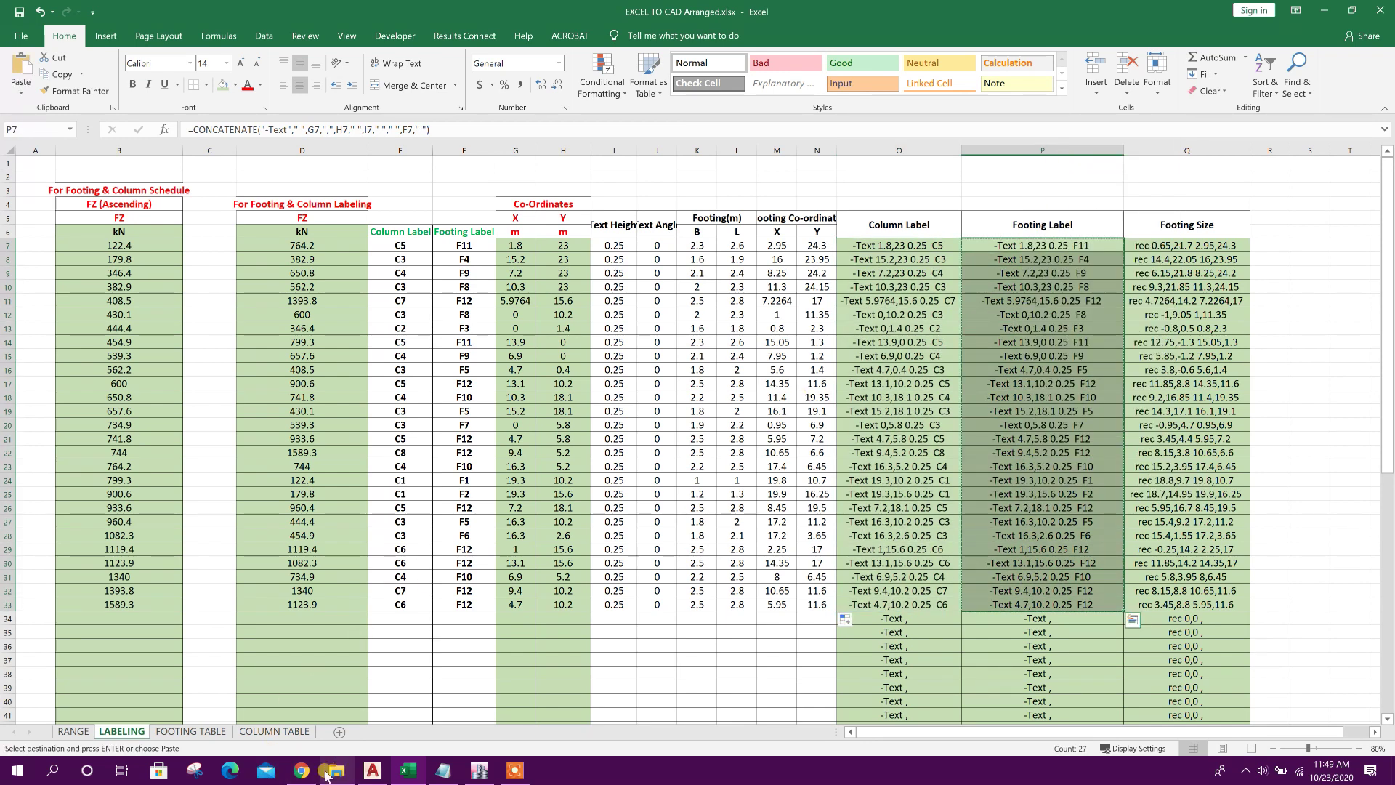
{"action": "left_click", "coordinate": [372, 770]}
{"action": "right_click", "coordinate": [368, 713]}
{"action": "left_click", "coordinate": [409, 652]}
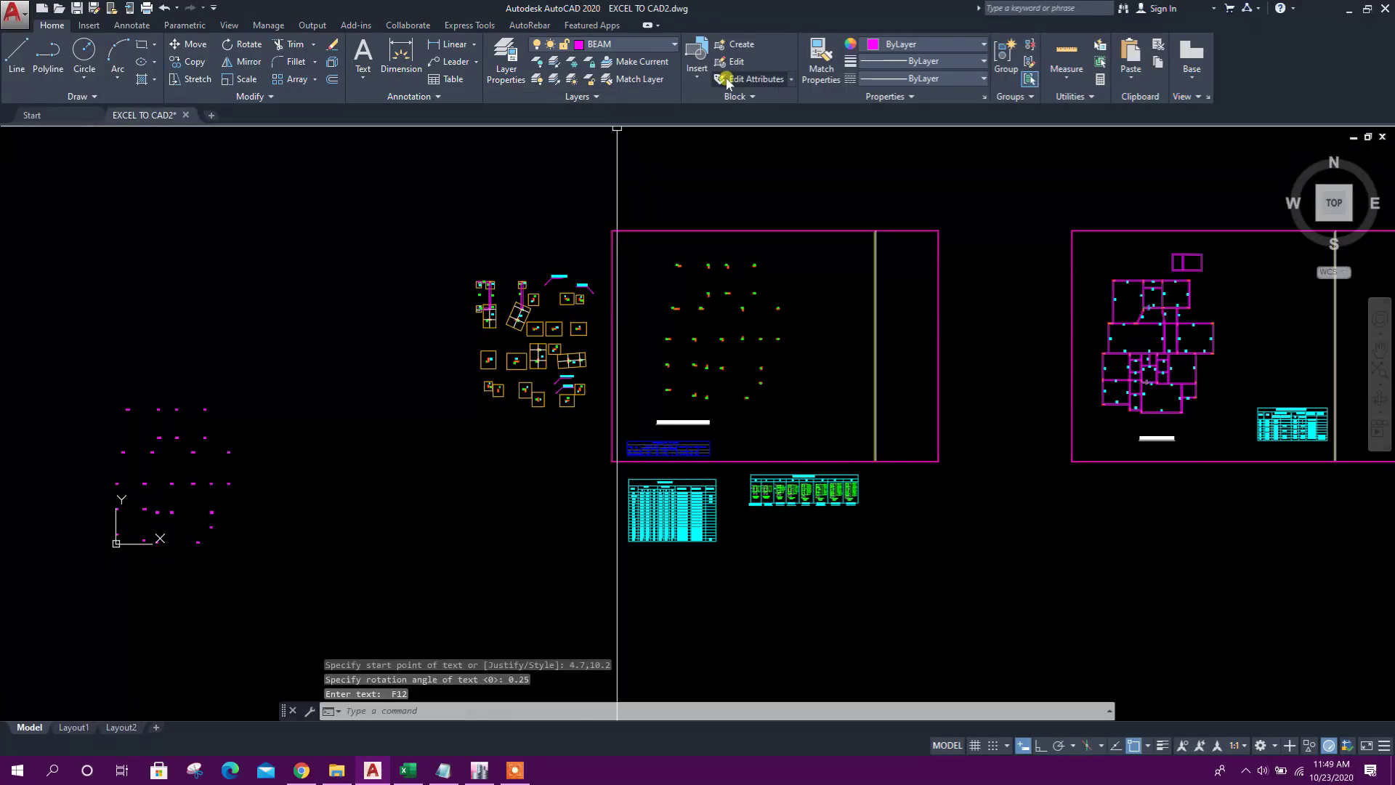
Match the properties of the existing cyan F8 footing label onto all the new footing labels.
{"action": "left_click", "coordinate": [809, 67]}
{"action": "scroll", "coordinate": [567, 396], "scroll_direction": "up", "scroll_amount": 8}
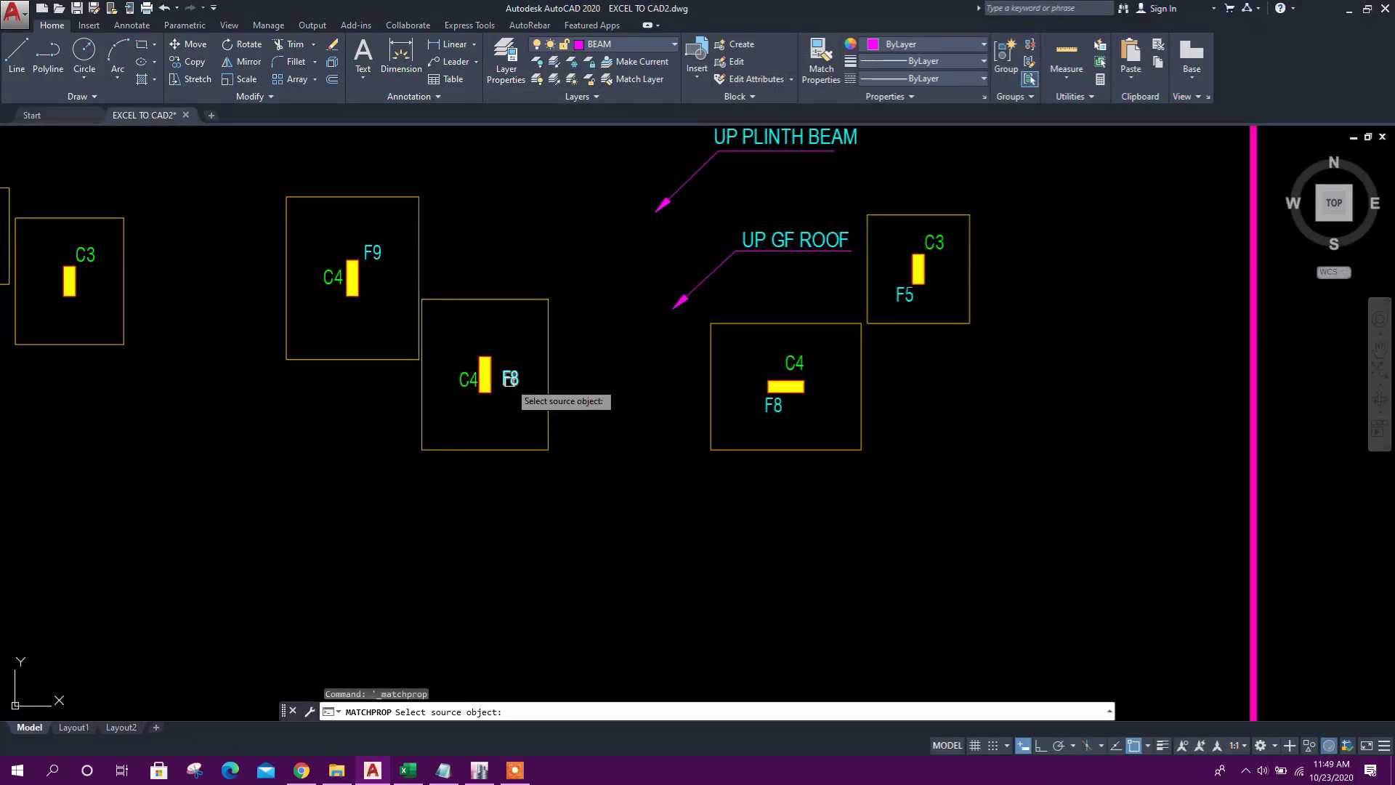
{"action": "left_click", "coordinate": [509, 378]}
{"action": "scroll", "coordinate": [439, 455], "scroll_direction": "down", "scroll_amount": 6}
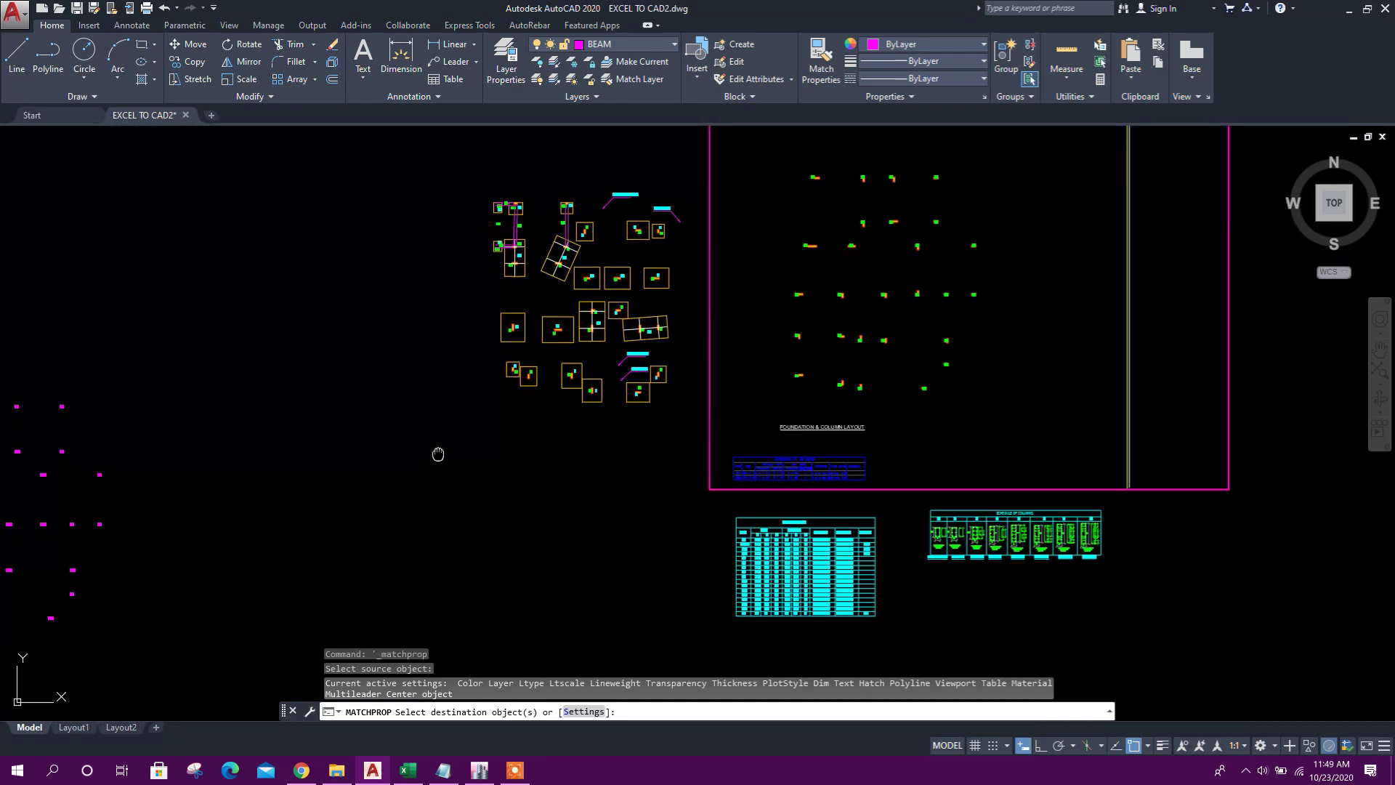
{"action": "left_click", "coordinate": [249, 249]}
{"action": "key", "text": "Escape"}
{"action": "scroll", "coordinate": [519, 388], "scroll_direction": "up", "scroll_amount": 2}
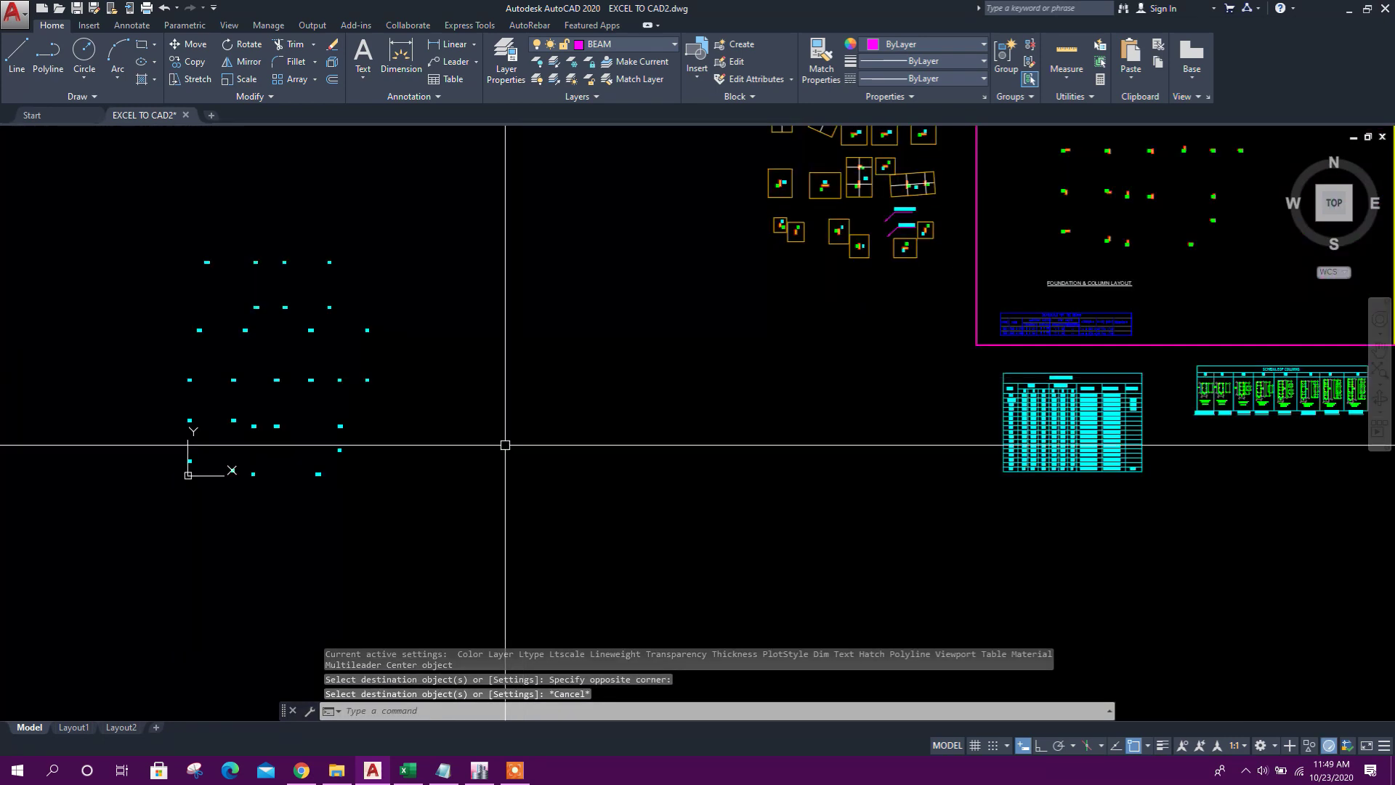
Copy the Footing Size commands in Q7:Q33 from Excel and run them in AutoCAD to draw the footing rectangles.
{"action": "left_click", "coordinate": [407, 769]}
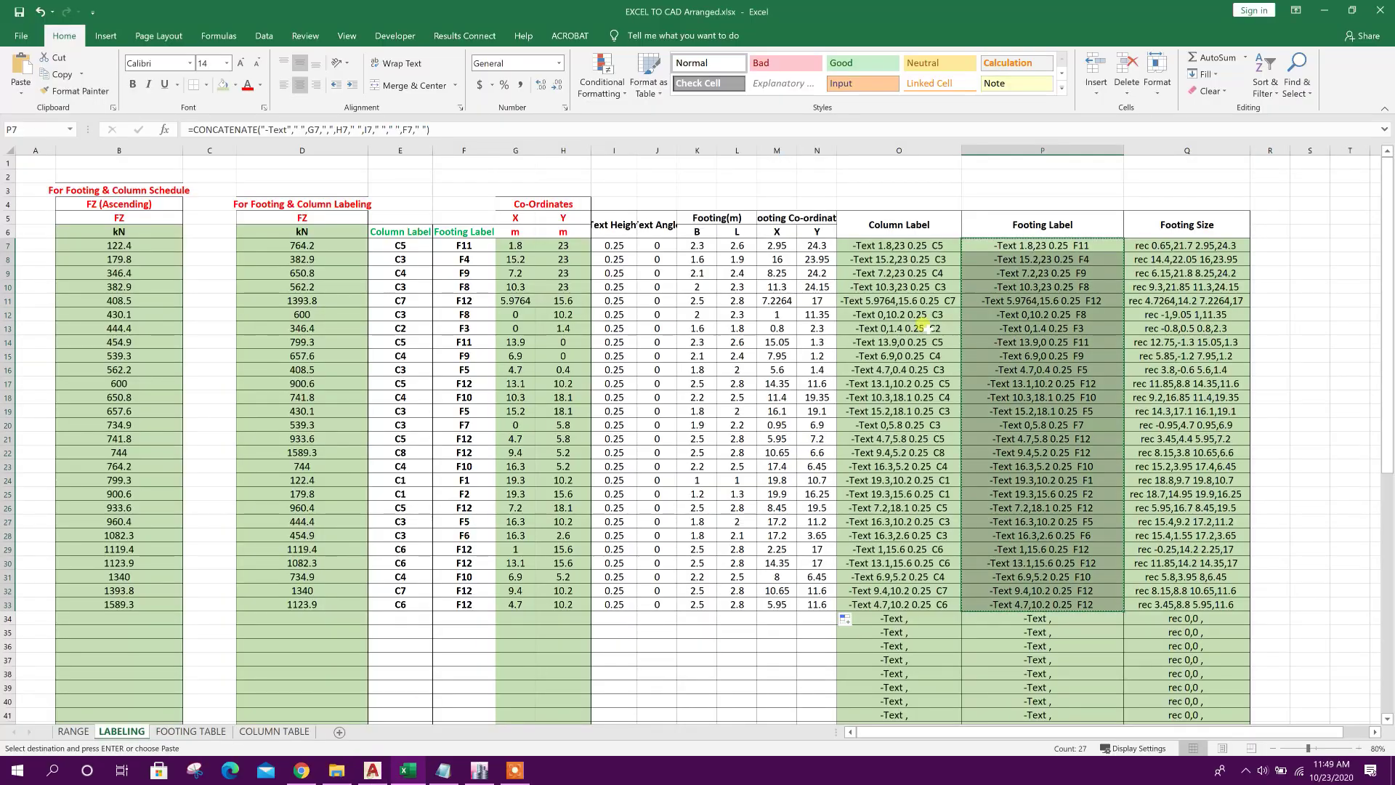
{"action": "left_click_drag", "start_coordinate": [1185, 247], "coordinate": [1168, 594]}
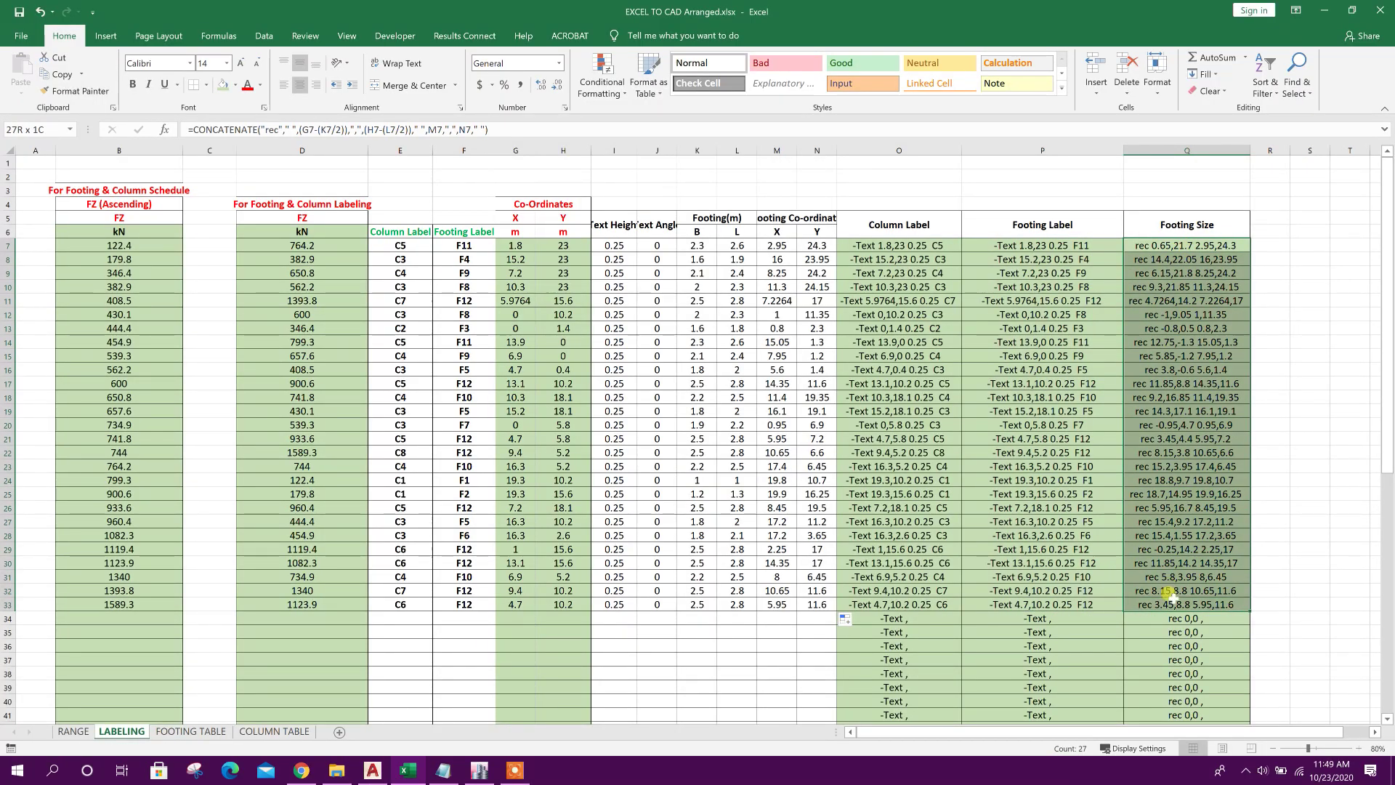
{"action": "right_click", "coordinate": [1172, 378]}
{"action": "left_click", "coordinate": [1206, 413]}
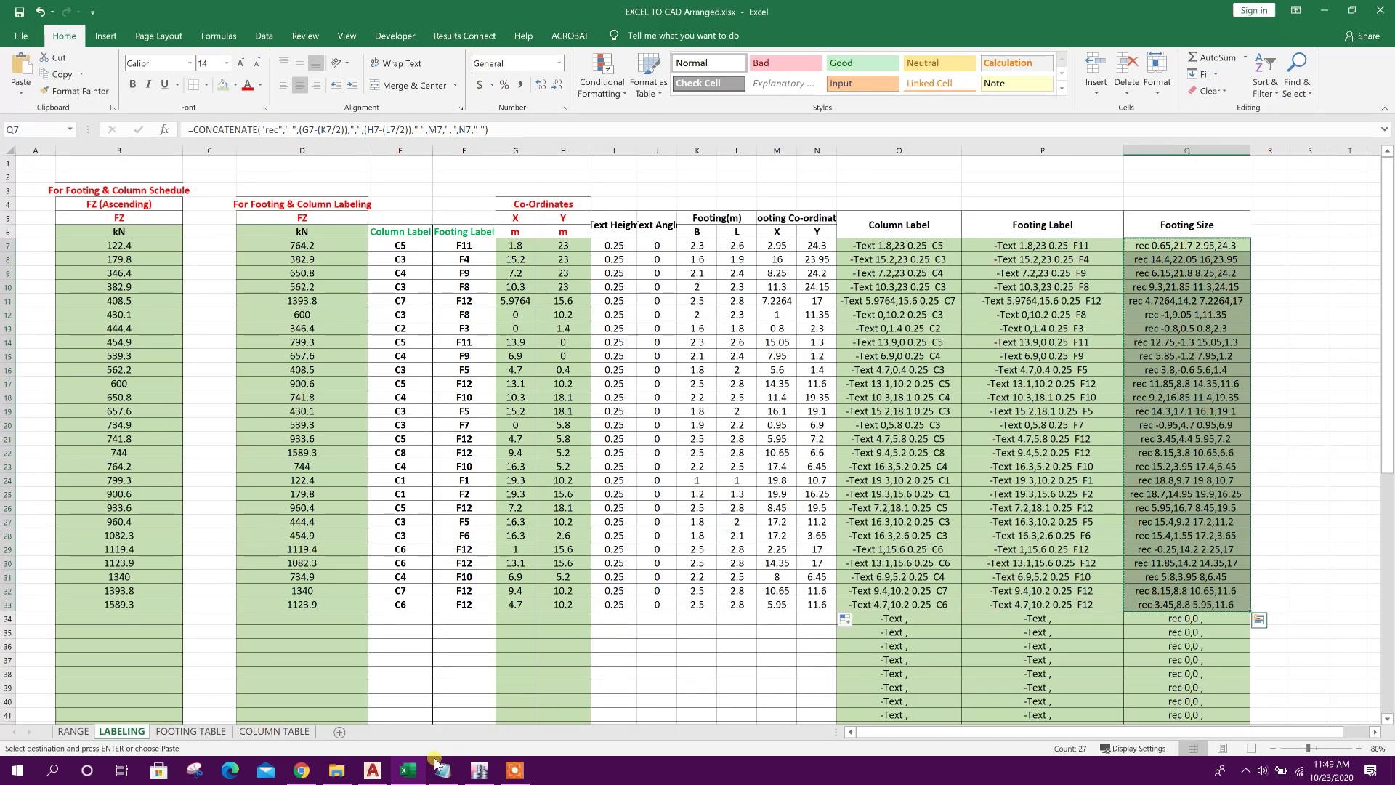
{"action": "left_click", "coordinate": [373, 772]}
{"action": "right_click", "coordinate": [390, 714]}
{"action": "left_click", "coordinate": [436, 652]}
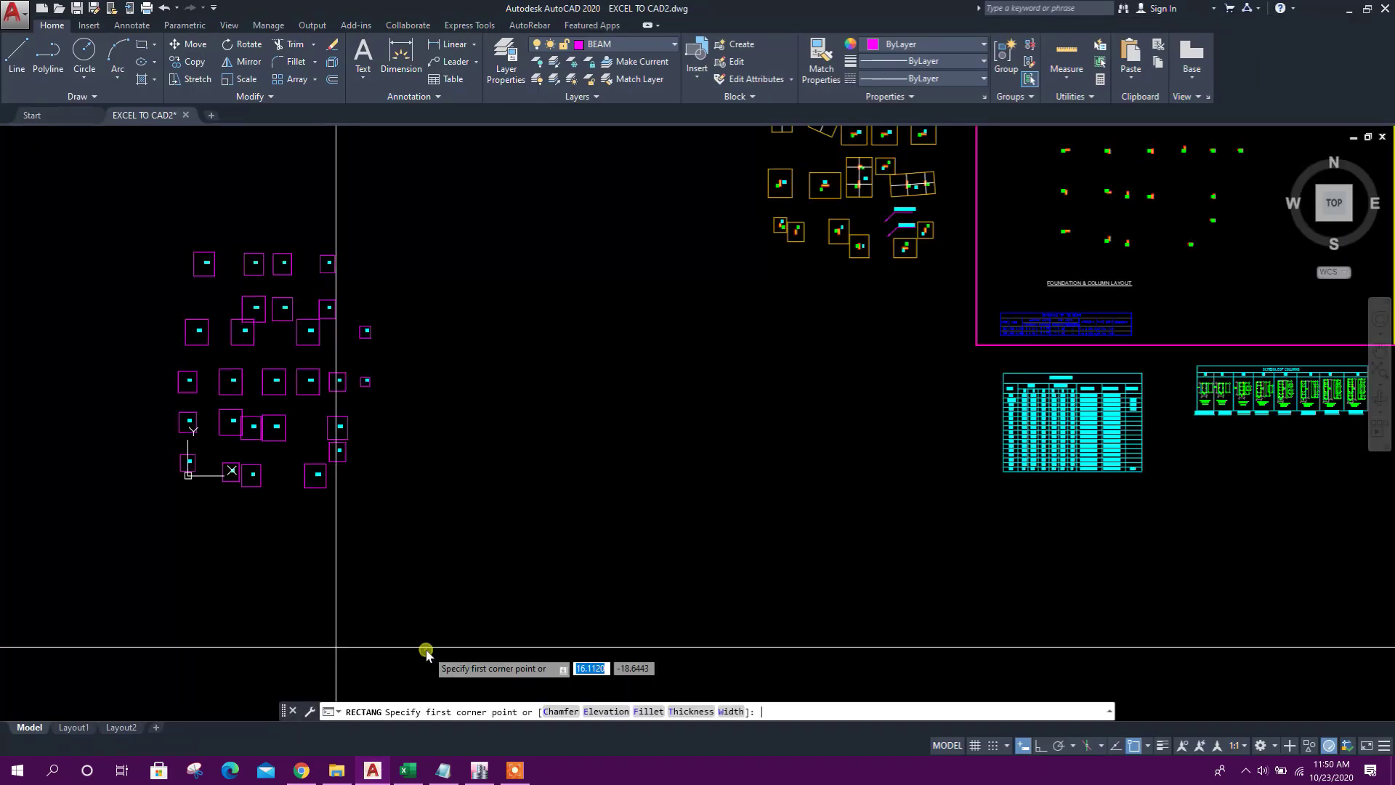
{"action": "key", "text": "Escape"}
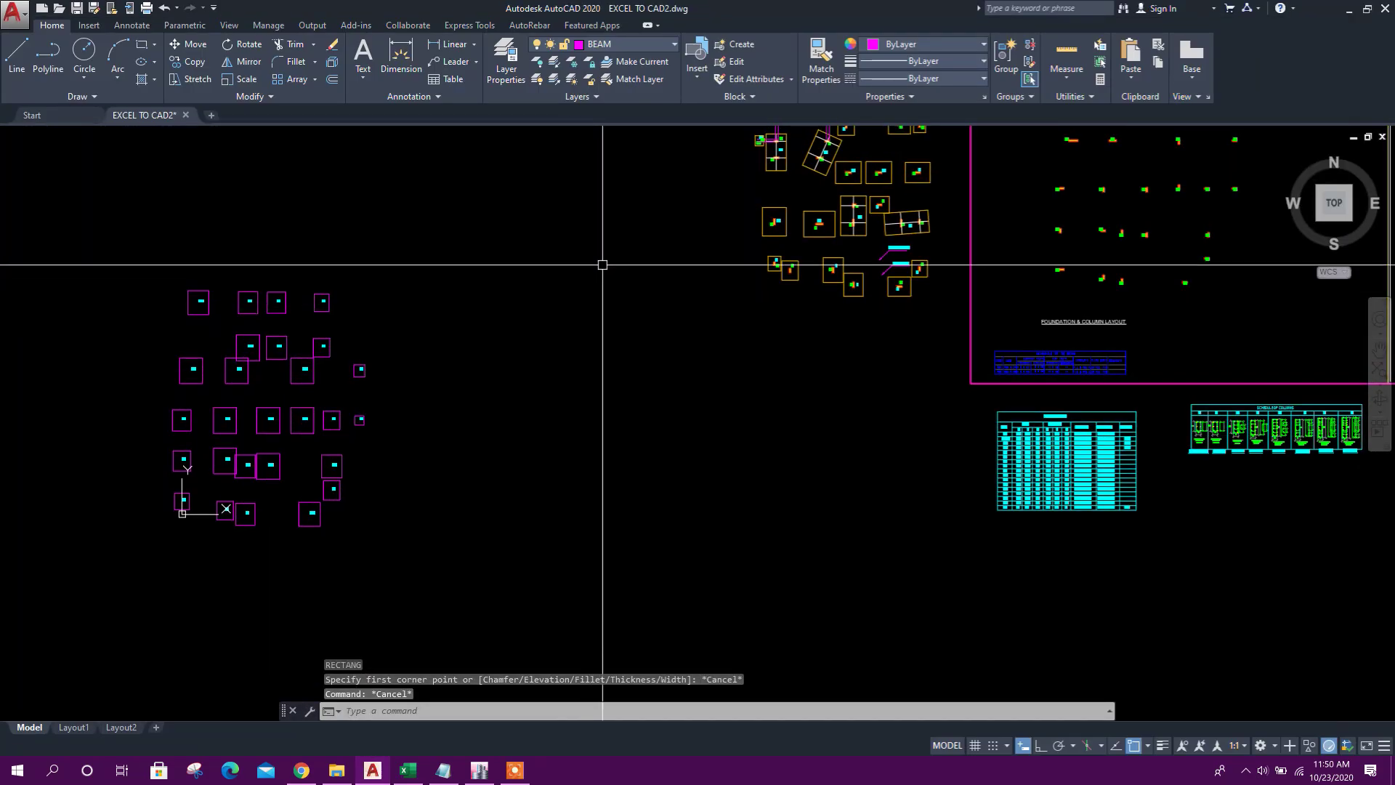
Move the footing rectangles and footing labels from the origin onto the matching columns in the foundation & column layout.
{"action": "scroll", "coordinate": [458, 327], "scroll_direction": "down", "scroll_amount": 2}
{"action": "left_click", "coordinate": [224, 257]}
{"action": "left_click", "coordinate": [523, 546]}
{"action": "left_click", "coordinate": [204, 51]}
{"action": "scroll", "coordinate": [300, 438], "scroll_direction": "up", "scroll_amount": 2}
{"action": "left_click_drag", "start_coordinate": [312, 152], "coordinate": [337, 371]}
{"action": "left_click", "coordinate": [318, 330]}
{"action": "scroll", "coordinate": [247, 408], "scroll_direction": "down", "scroll_amount": 2}
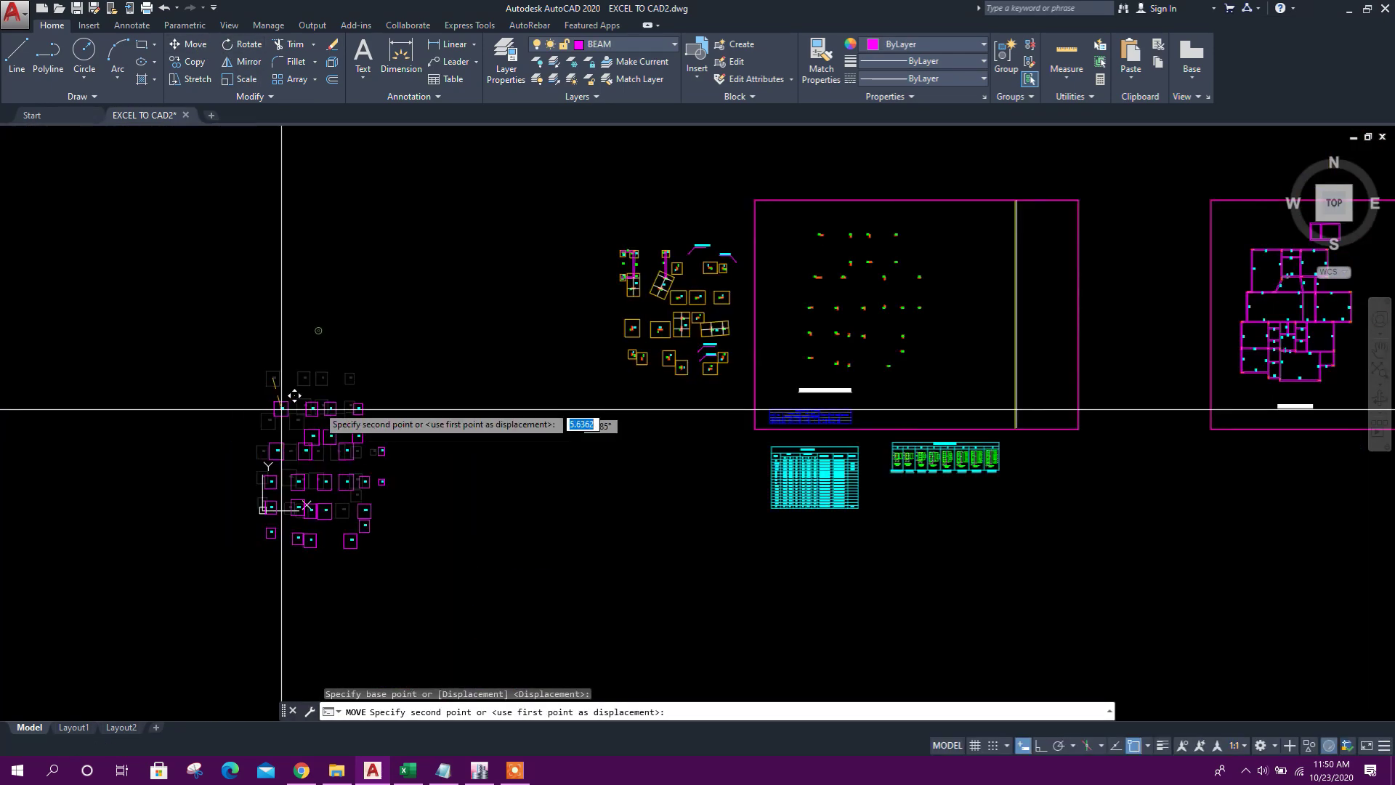
{"action": "scroll", "coordinate": [771, 265], "scroll_direction": "up", "scroll_amount": 8}
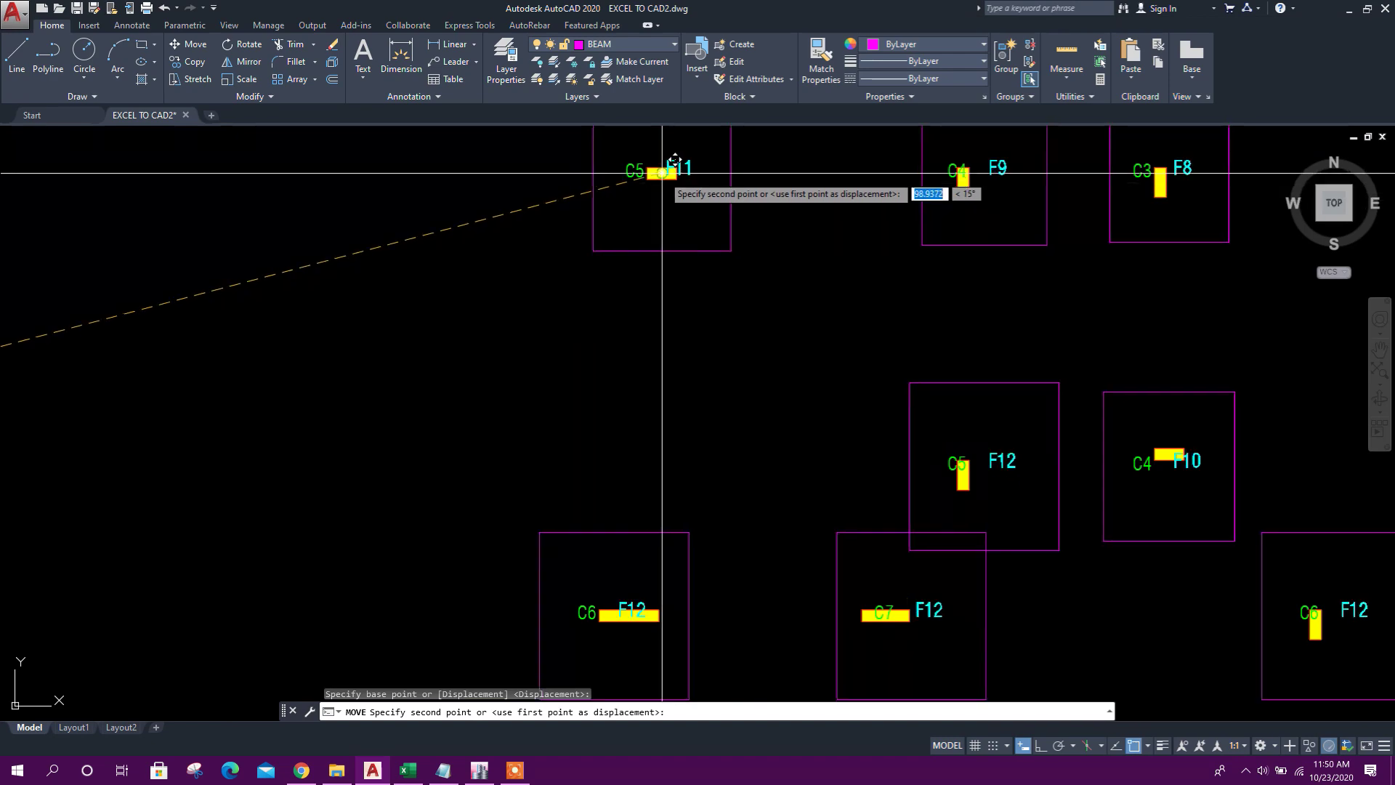
{"action": "left_click", "coordinate": [662, 173]}
{"action": "scroll", "coordinate": [625, 305], "scroll_direction": "down", "scroll_amount": 5}
In Excel, check the COLUMN TABLE formulas against the column load, dimension, rebar and tie bar ranges in the RANGE sheet.
{"action": "left_click", "coordinate": [408, 771]}
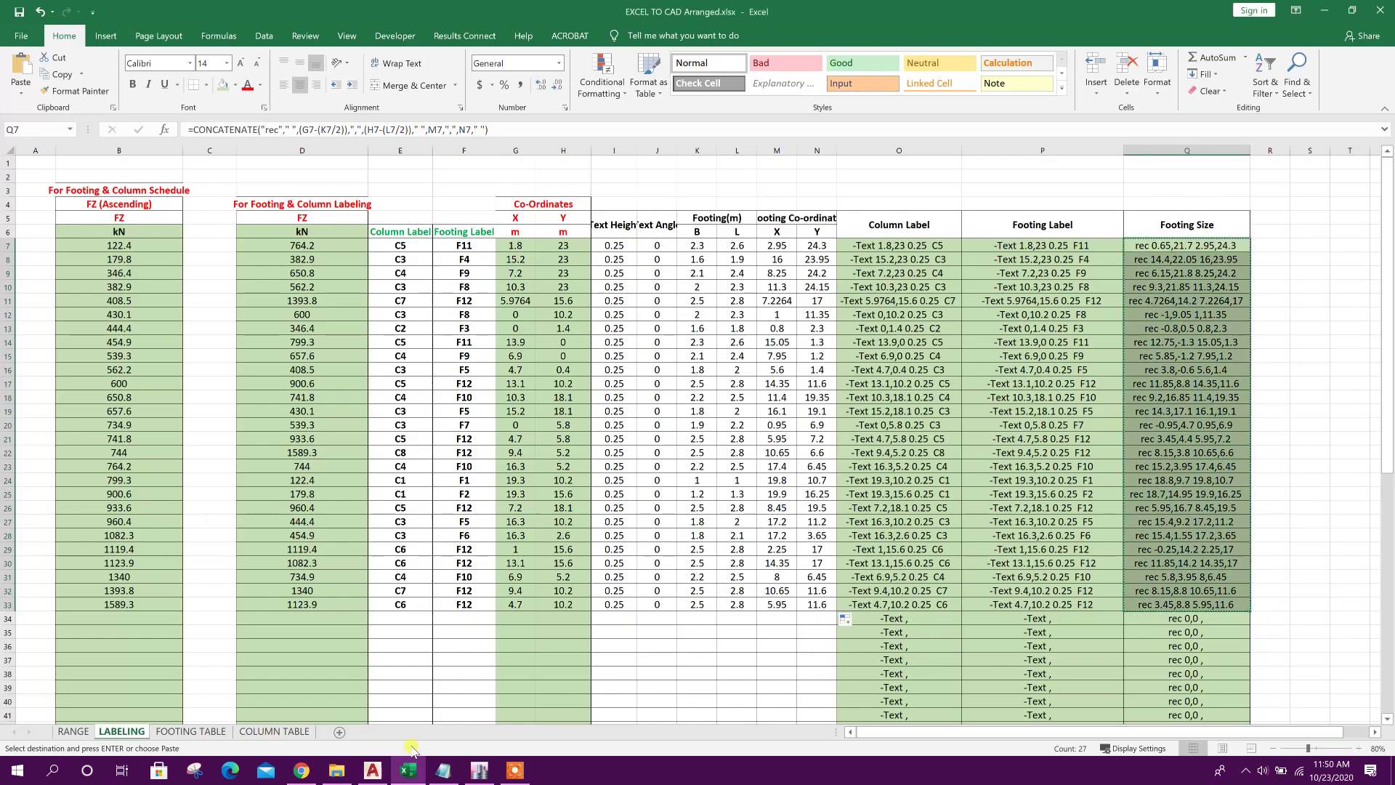
{"action": "left_click", "coordinate": [274, 731]}
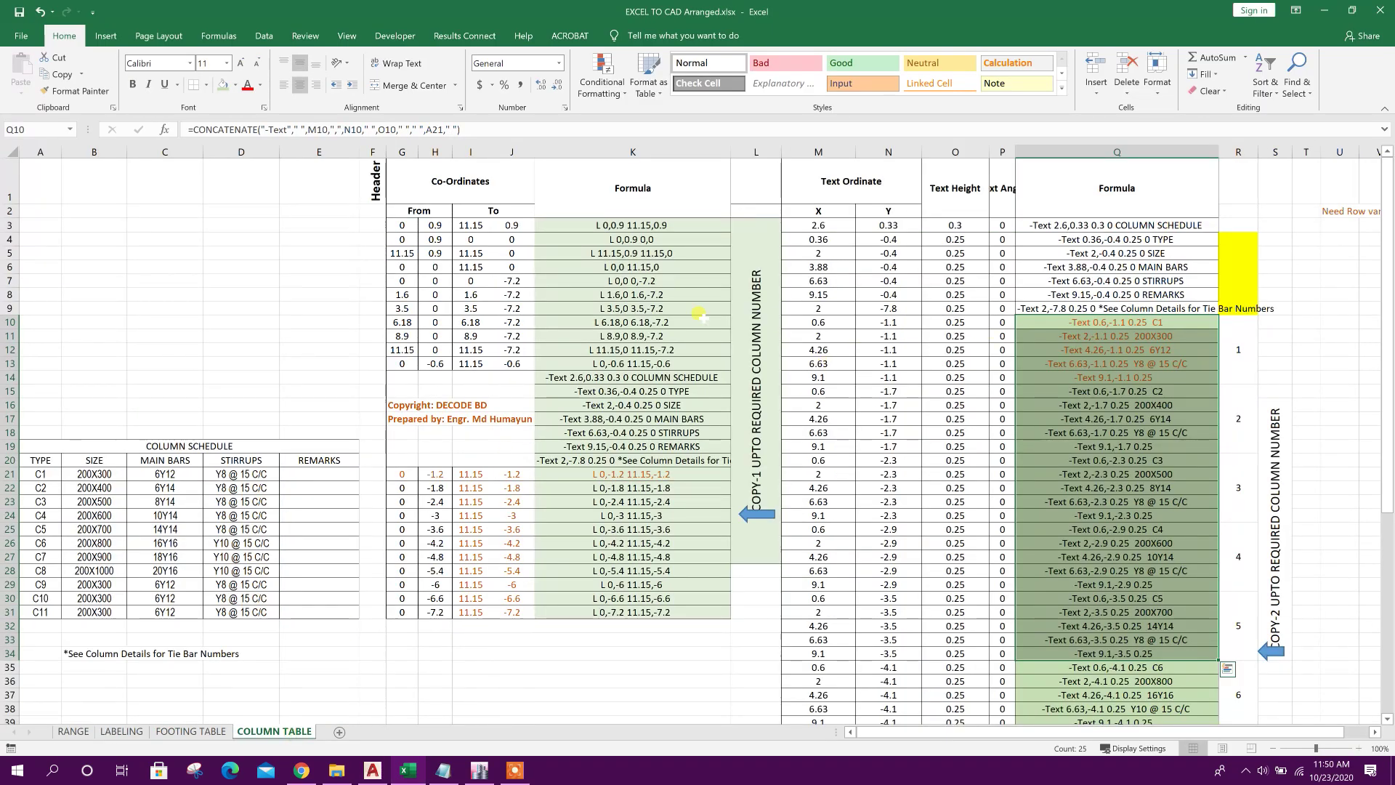
{"action": "left_click_drag", "start_coordinate": [645, 220], "coordinate": [622, 607]}
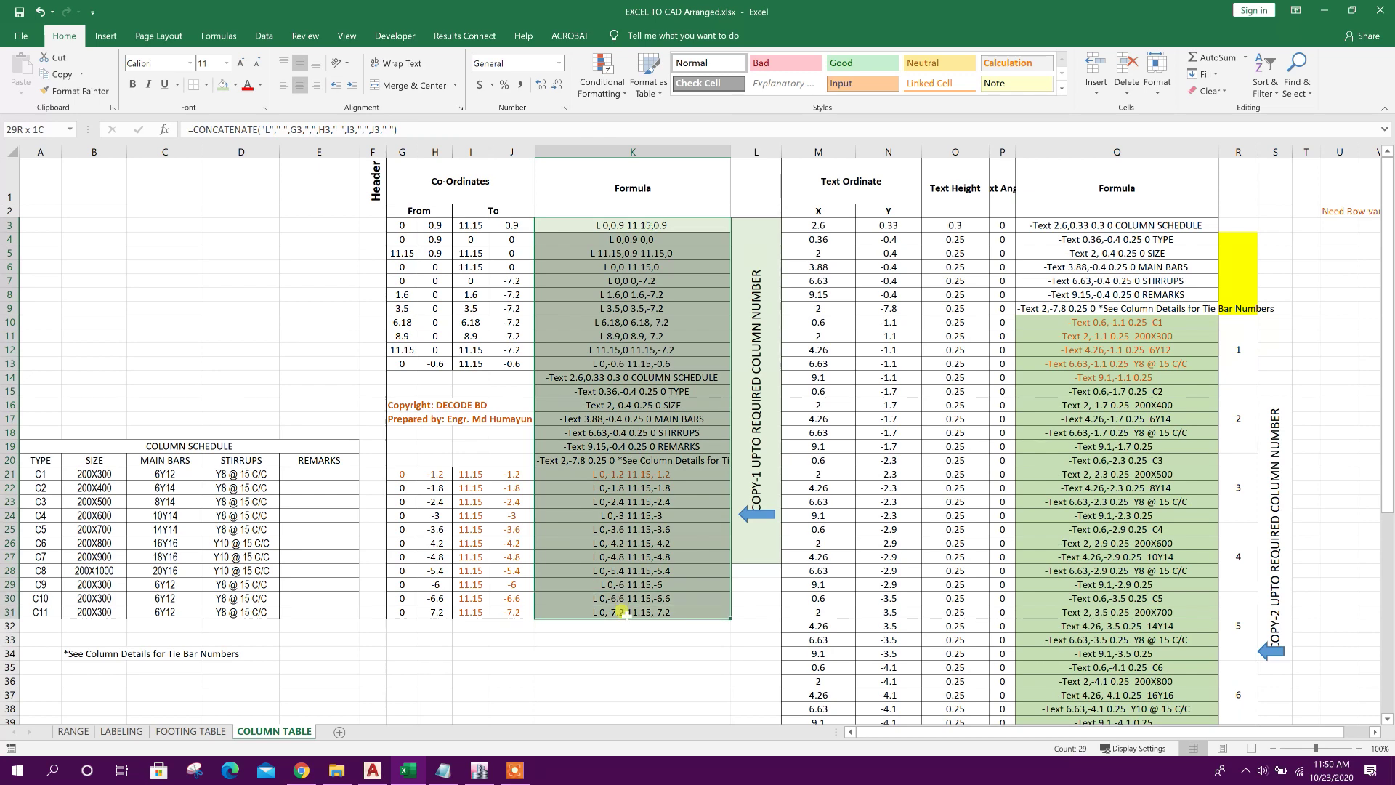
{"action": "left_click", "coordinate": [73, 731]}
{"action": "scroll", "coordinate": [209, 555], "scroll_direction": "down", "scroll_amount": 15}
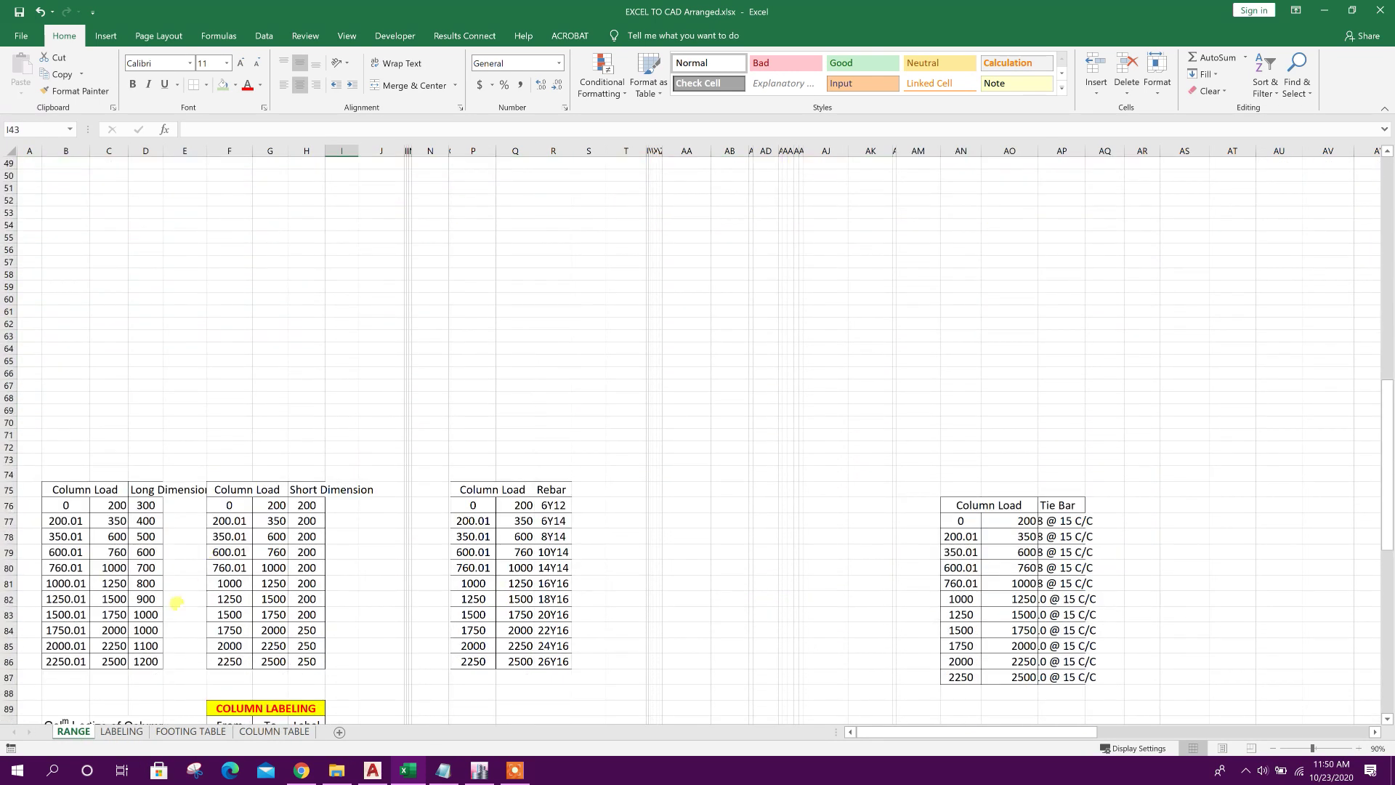
{"action": "scroll", "coordinate": [177, 603], "scroll_direction": "down", "scroll_amount": 6}
{"action": "scroll", "coordinate": [173, 641], "scroll_direction": "up", "scroll_amount": 14}
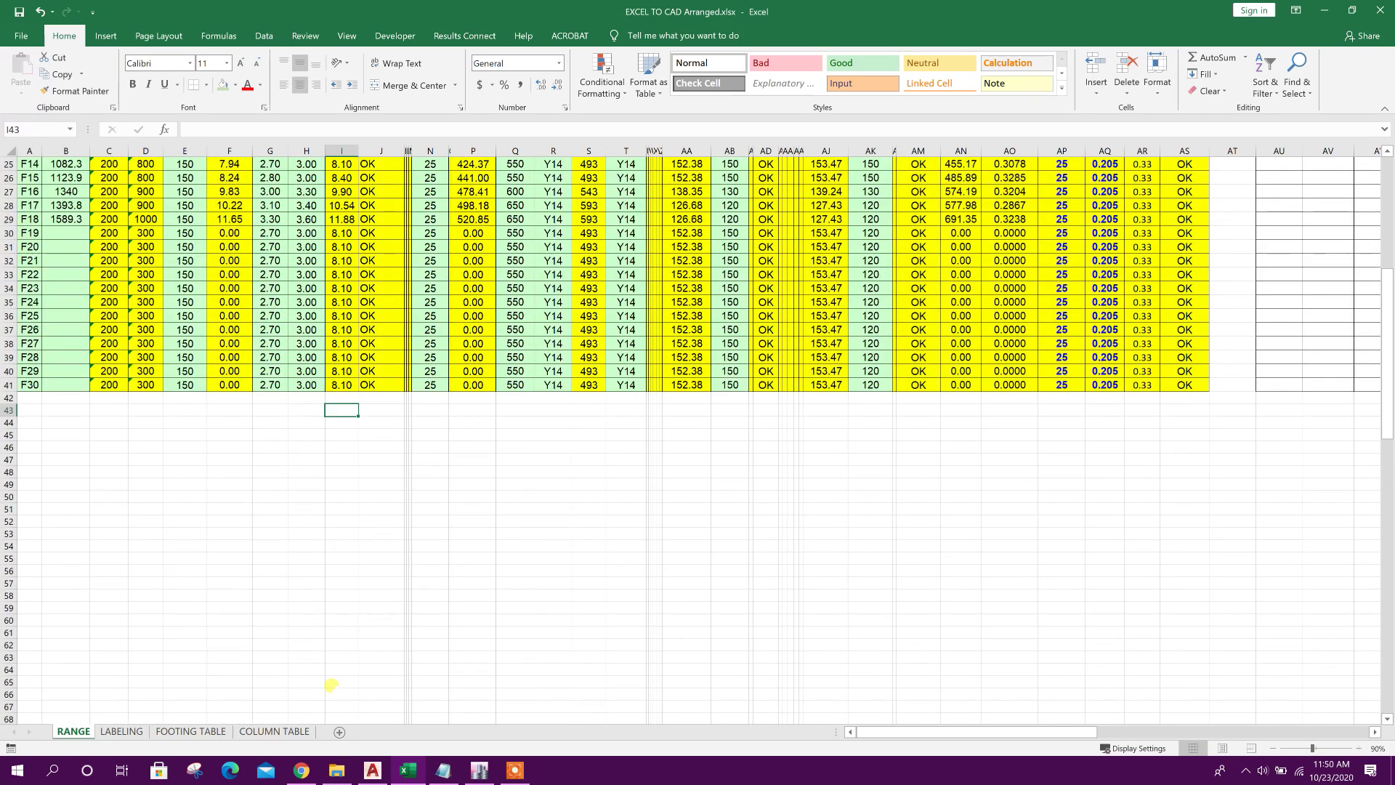
Copy the COLUMN TABLE sheet's first Formula column (K3:K31) and run it in AutoCAD to draw the column schedule grid and headings.
{"action": "left_click", "coordinate": [272, 731]}
{"action": "left_click_drag", "start_coordinate": [698, 227], "coordinate": [704, 603]}
{"action": "right_click", "coordinate": [679, 474]}
{"action": "left_click", "coordinate": [714, 172]}
{"action": "left_click", "coordinate": [375, 772]}
{"action": "right_click", "coordinate": [580, 714]}
{"action": "left_click", "coordinate": [616, 631]}
{"action": "scroll", "coordinate": [555, 412], "scroll_direction": "down", "scroll_amount": 4}
{"action": "scroll", "coordinate": [368, 481], "scroll_direction": "up", "scroll_amount": 10}
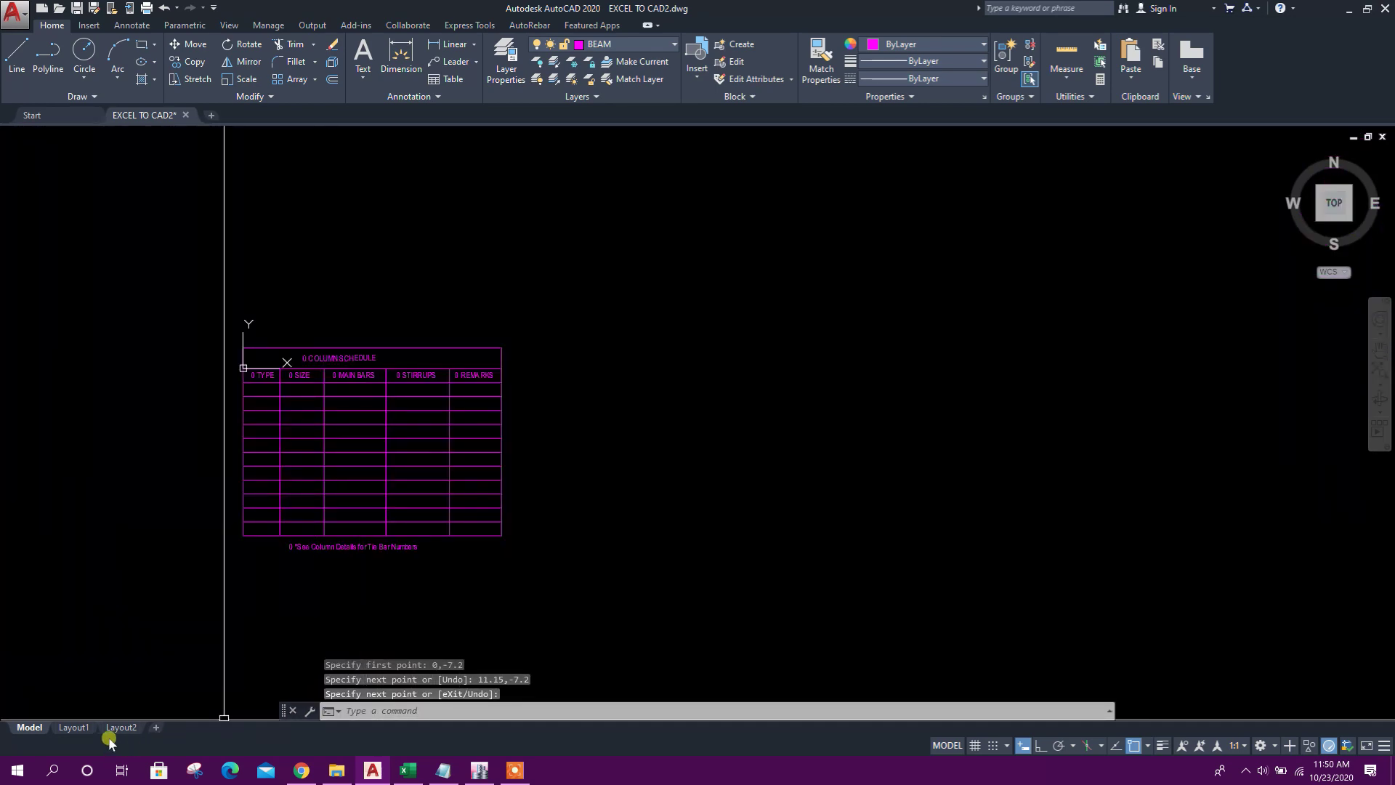
Copy the COLUMN TABLE sheet's second Formula column (Q10:Q49) from Excel and run it in AutoCAD to fill in columns C1 to C8.
{"action": "left_click", "coordinate": [408, 772]}
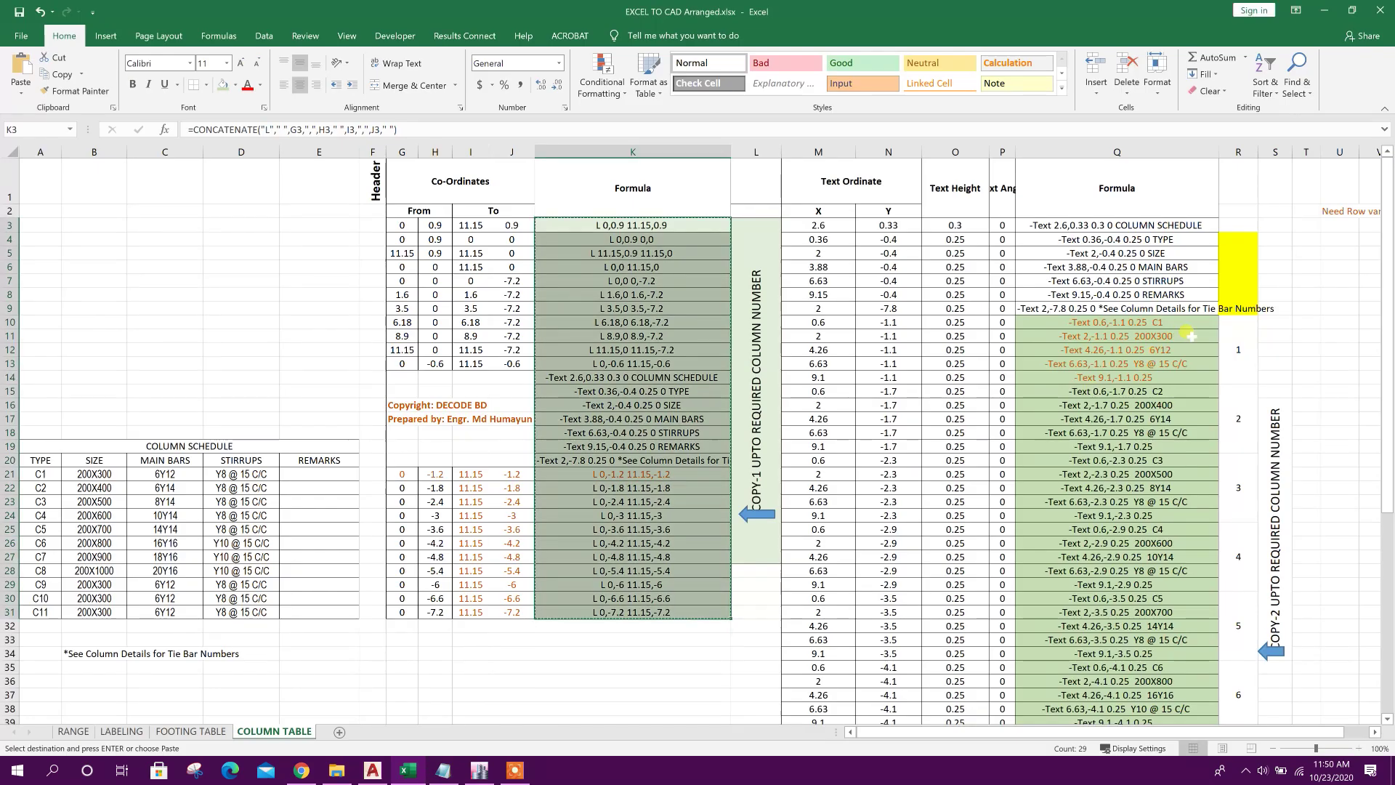
{"action": "left_click", "coordinate": [1228, 340]}
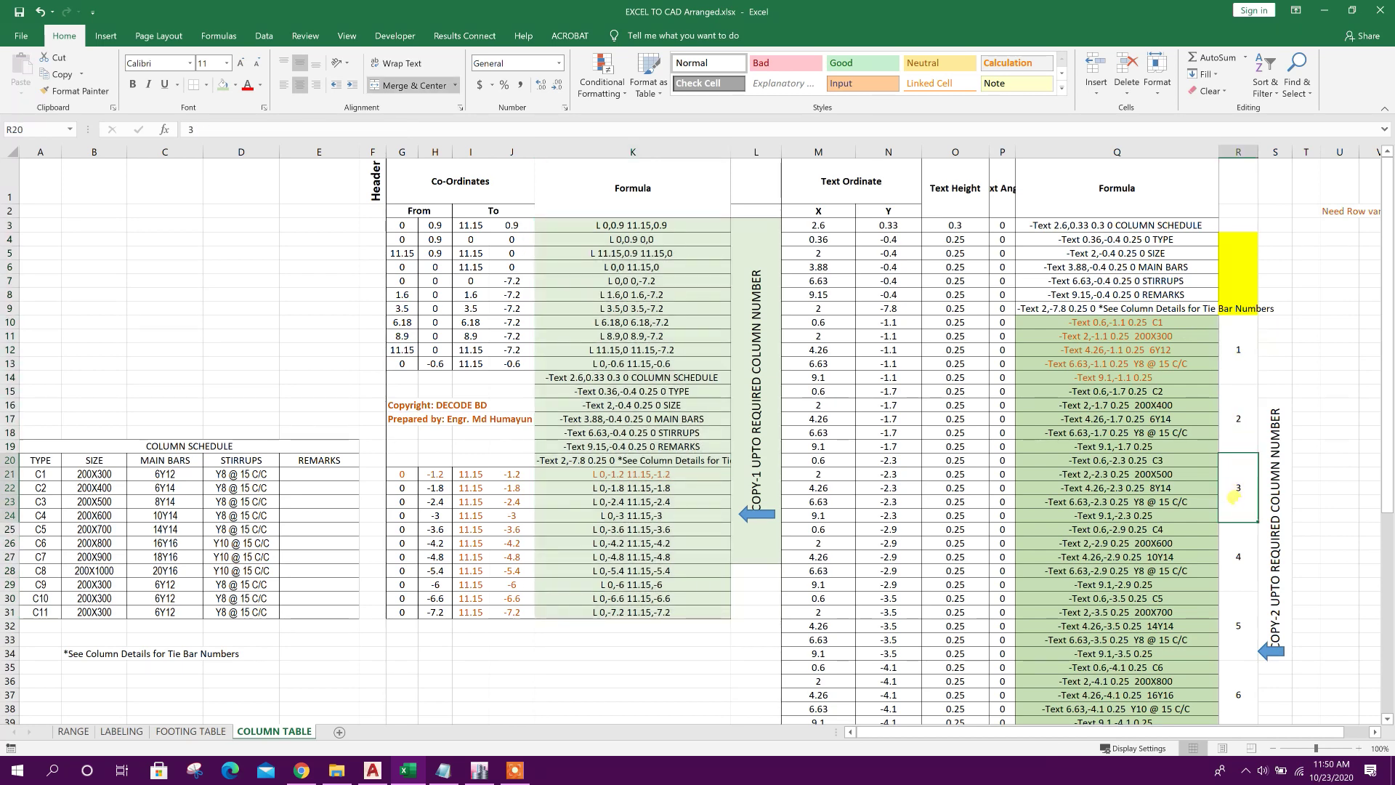
{"action": "left_click_drag", "start_coordinate": [1147, 322], "coordinate": [1167, 625]}
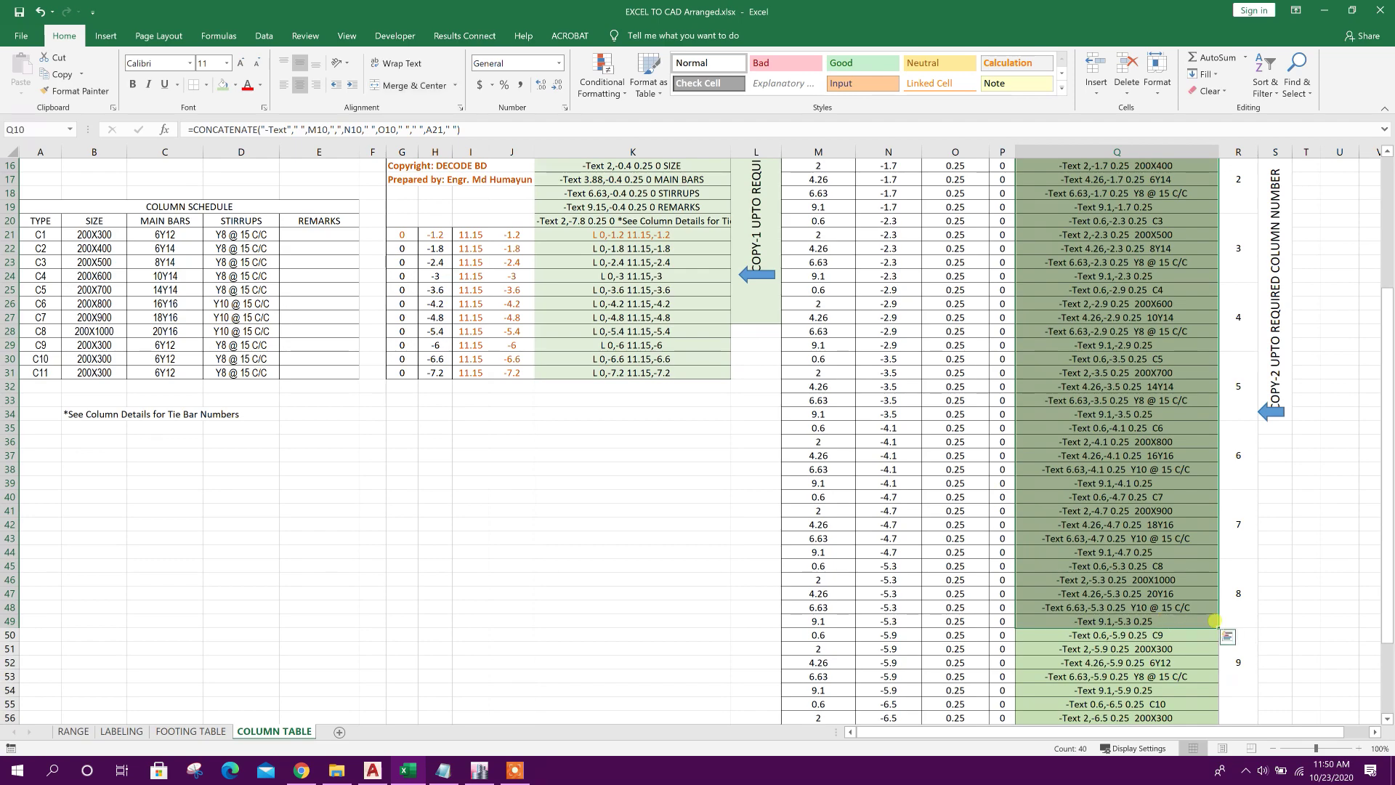
{"action": "right_click", "coordinate": [1132, 569]}
{"action": "left_click", "coordinate": [1165, 263]}
{"action": "scroll", "coordinate": [597, 660], "scroll_direction": "up", "scroll_amount": 5}
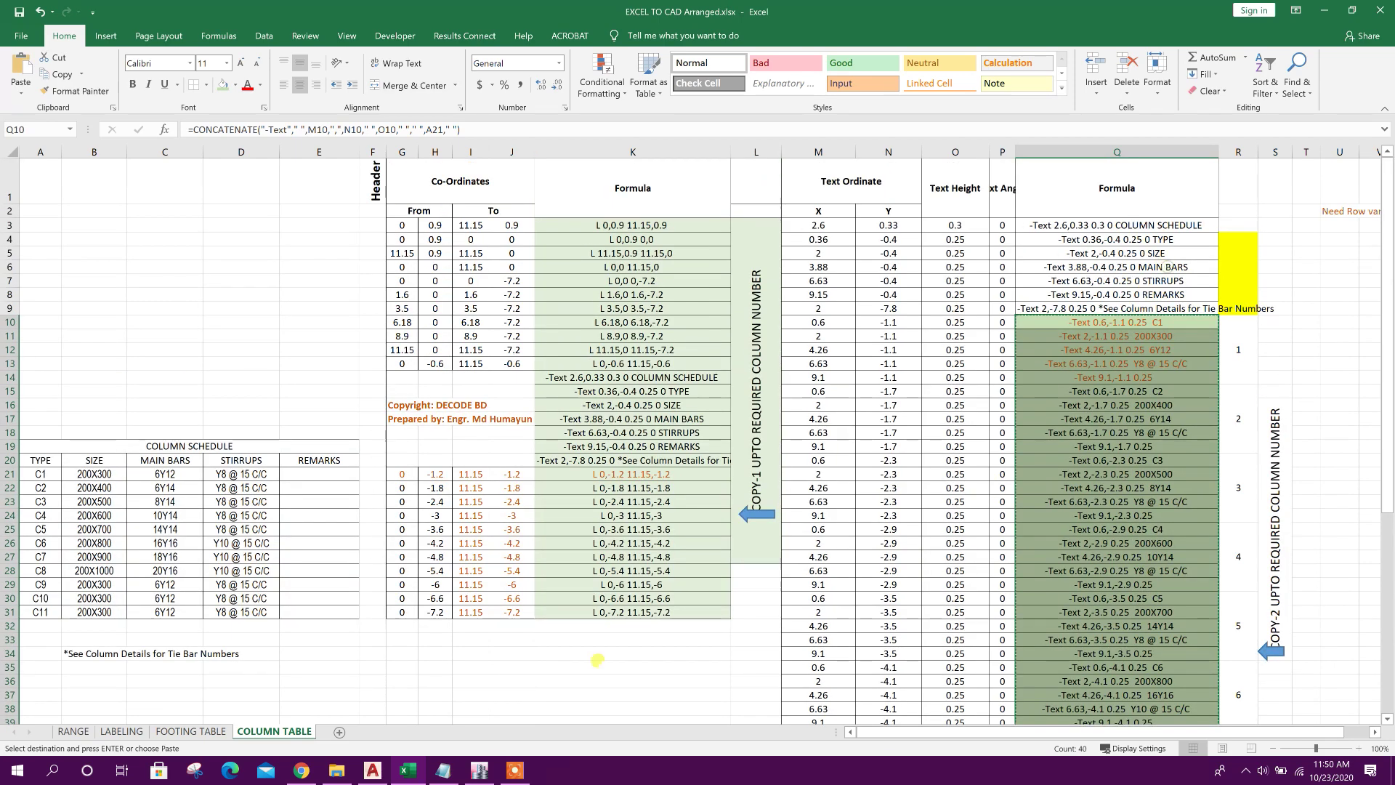
{"action": "left_click", "coordinate": [373, 771]}
{"action": "right_click", "coordinate": [464, 710]}
{"action": "left_click", "coordinate": [508, 648]}
Move the column schedule from the origin into the foundation & column layout frame, beside the footings.
{"action": "left_click", "coordinate": [190, 265]}
{"action": "left_click", "coordinate": [668, 636]}
{"action": "left_click", "coordinate": [183, 48]}
{"action": "scroll", "coordinate": [351, 392], "scroll_direction": "down", "scroll_amount": 6}
{"action": "left_click", "coordinate": [357, 407]}
{"action": "left_click_drag", "start_coordinate": [709, 314], "coordinate": [495, 521]}
{"action": "scroll", "coordinate": [736, 489], "scroll_direction": "up", "scroll_amount": 4}
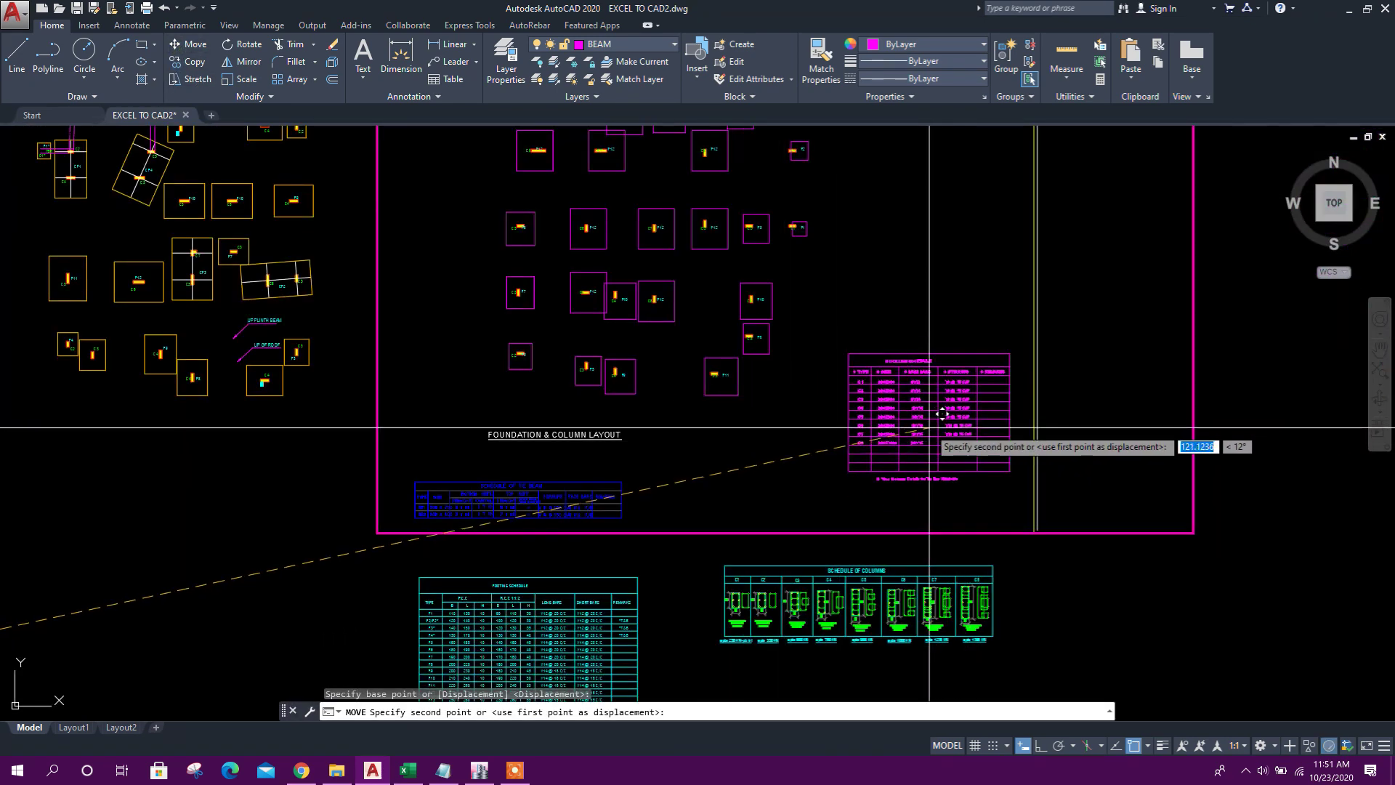
{"action": "left_click", "coordinate": [938, 425]}
{"action": "key", "text": "Escape"}
{"action": "scroll", "coordinate": [860, 346], "scroll_direction": "down", "scroll_amount": 4}
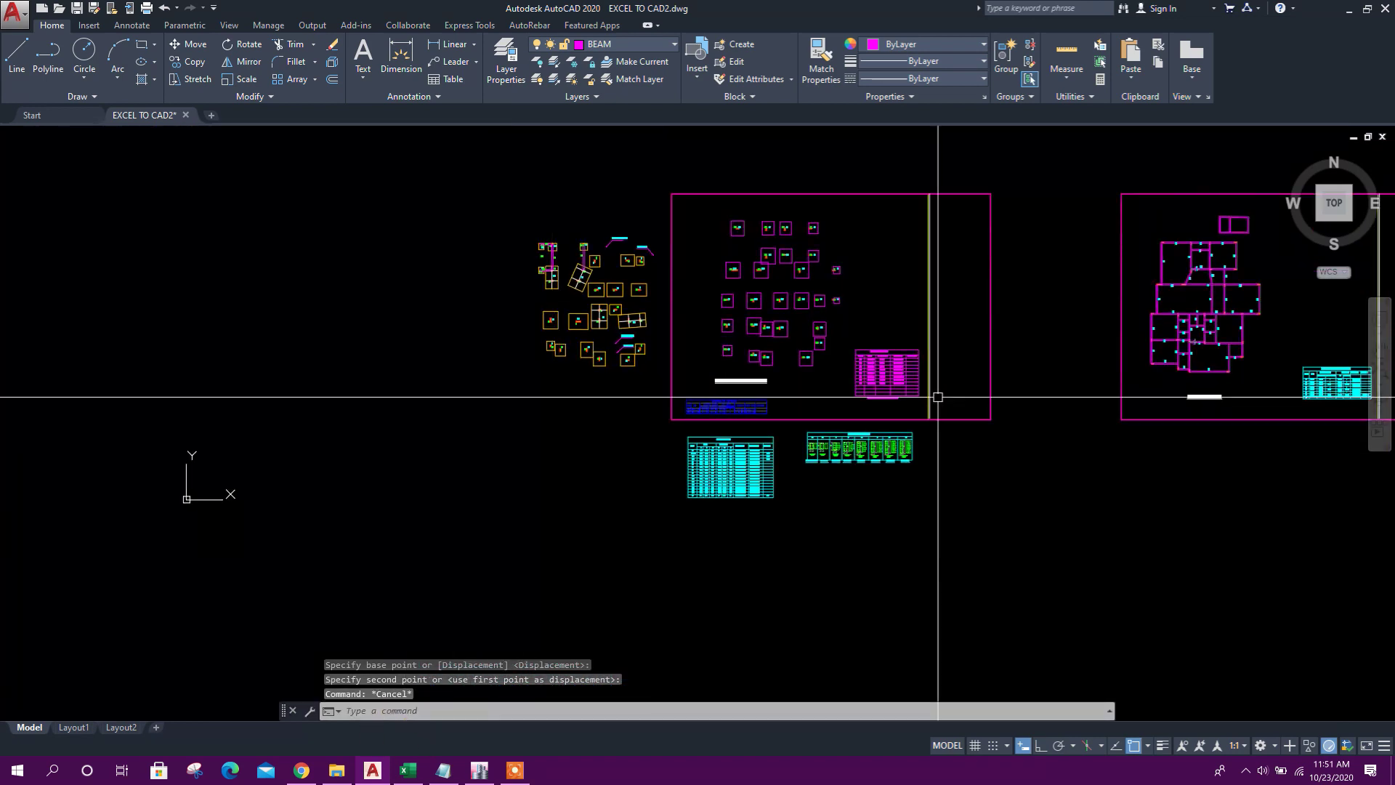
Copy the FOOTING TABLE sheet's first Formula column, starting at P3, from Excel and run it in AutoCAD to draw the footing schedule grid and headings.
{"action": "left_click", "coordinate": [408, 771]}
{"action": "left_click", "coordinate": [196, 731]}
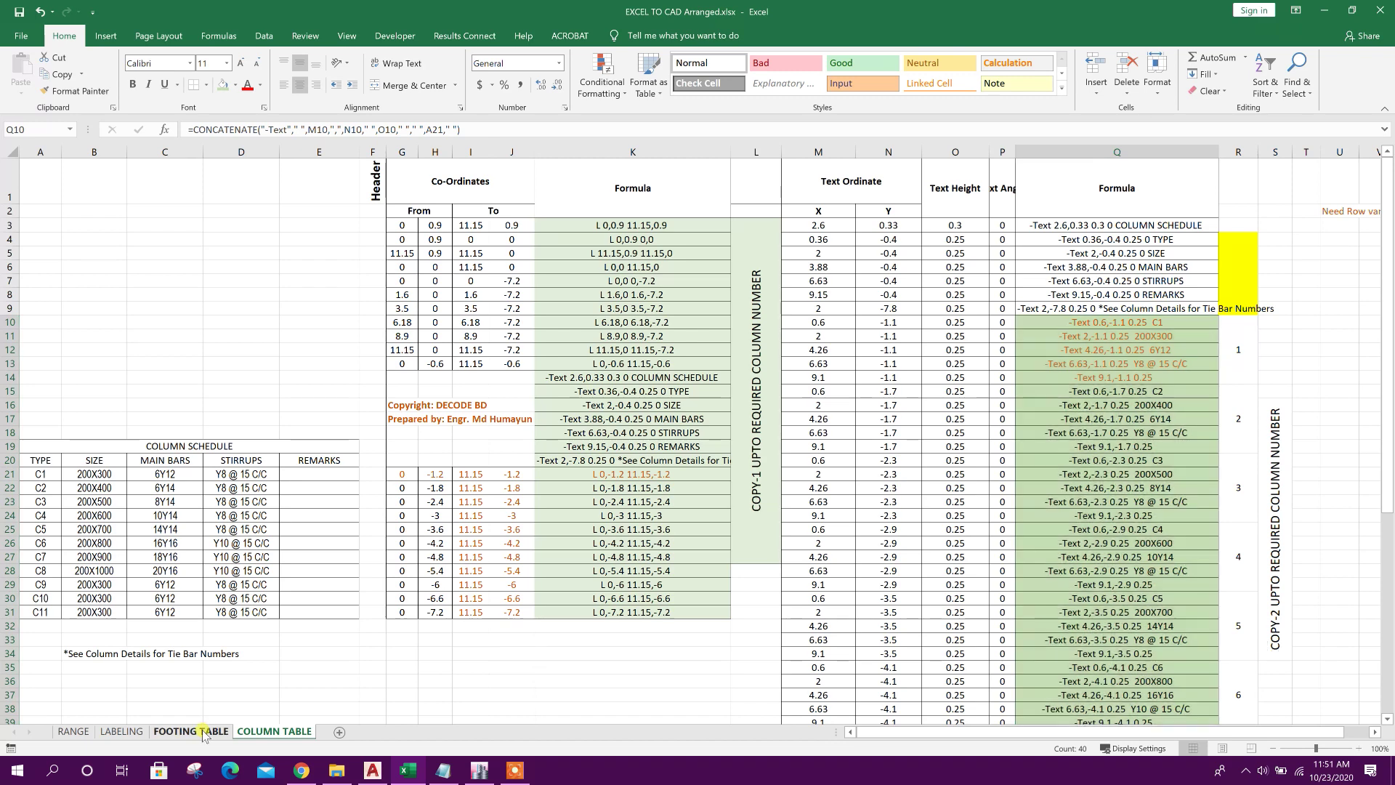
{"action": "left_click_drag", "start_coordinate": [696, 190], "coordinate": [700, 377]}
{"action": "right_click", "coordinate": [720, 316]}
{"action": "left_click", "coordinate": [750, 343]}
{"action": "scroll", "coordinate": [716, 409], "scroll_direction": "up", "scroll_amount": 12}
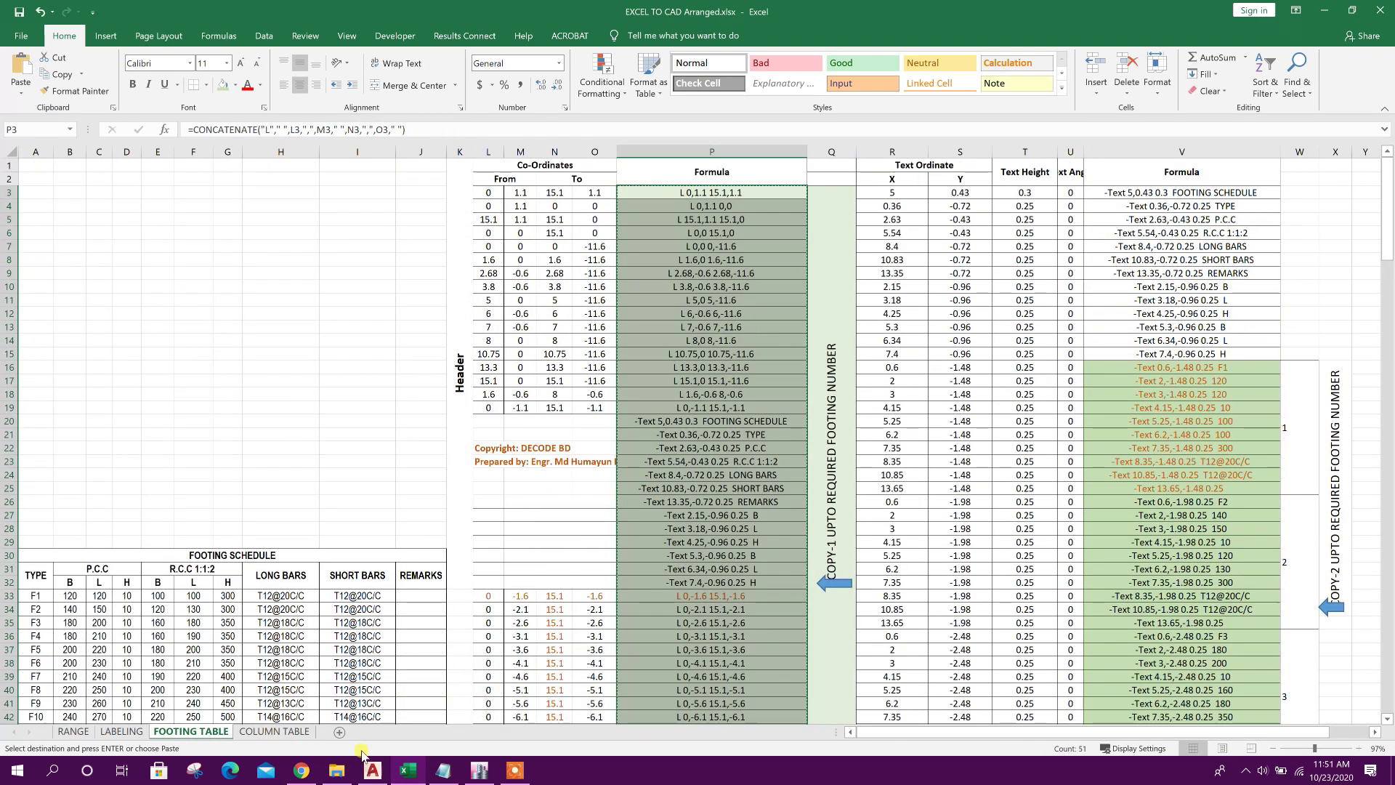
{"action": "left_click", "coordinate": [371, 770]}
{"action": "right_click", "coordinate": [436, 714]}
{"action": "left_click", "coordinate": [477, 656]}
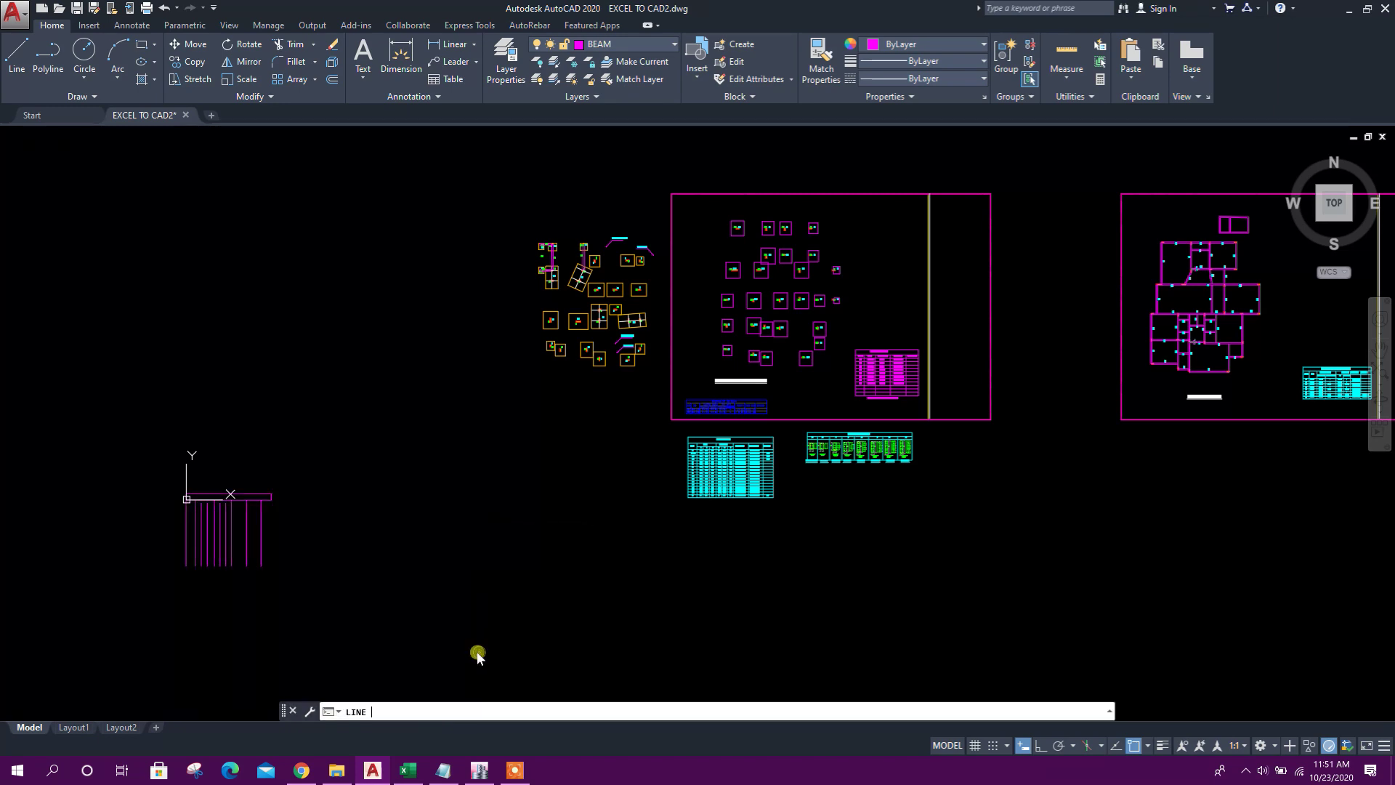
{"action": "scroll", "coordinate": [320, 545], "scroll_direction": "up", "scroll_amount": 6}
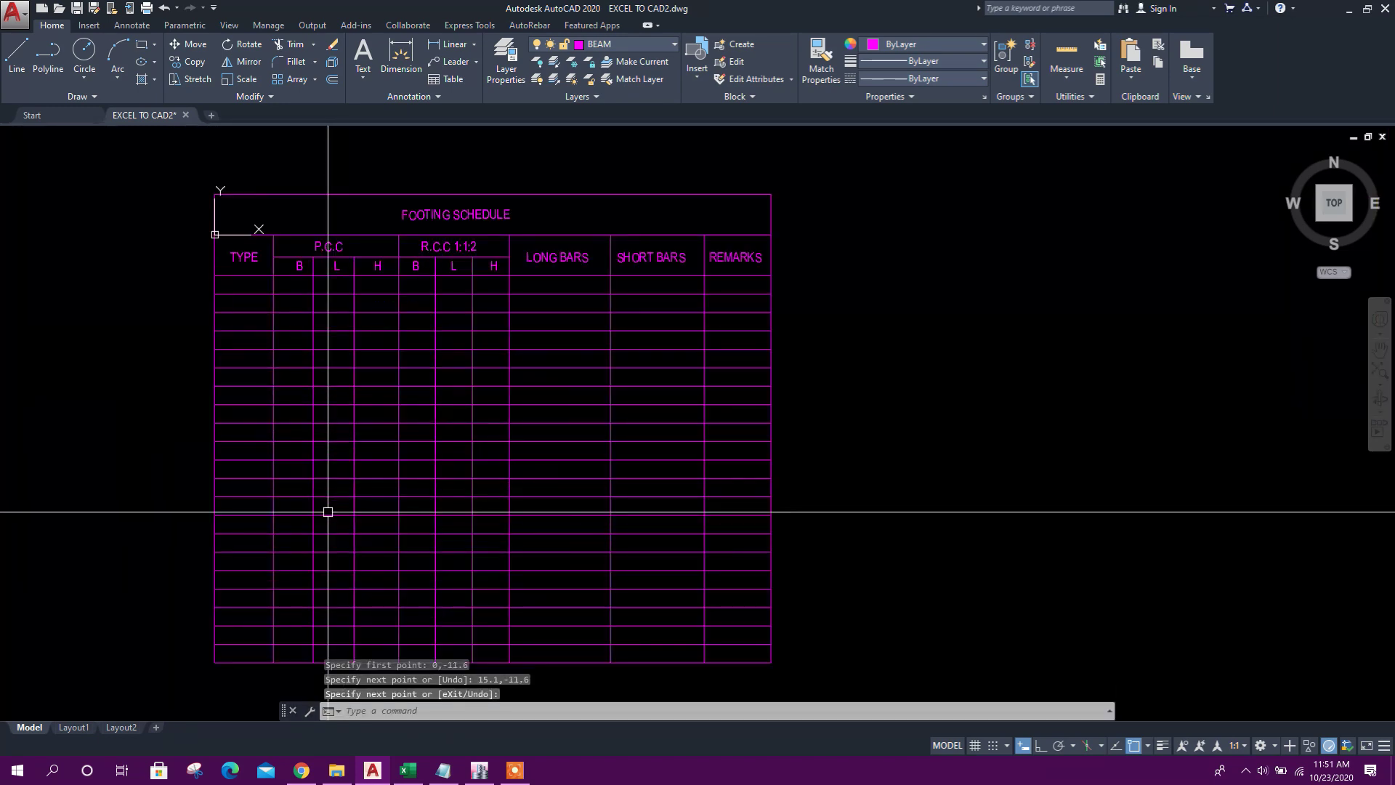
Copy the FOOTING TABLE sheet's second Formula column (V16:V195) from Excel and run it in AutoCAD to fill in footings F1 to F18.
{"action": "left_click", "coordinate": [411, 772]}
{"action": "left_click_drag", "start_coordinate": [1155, 367], "coordinate": [1235, 427]}
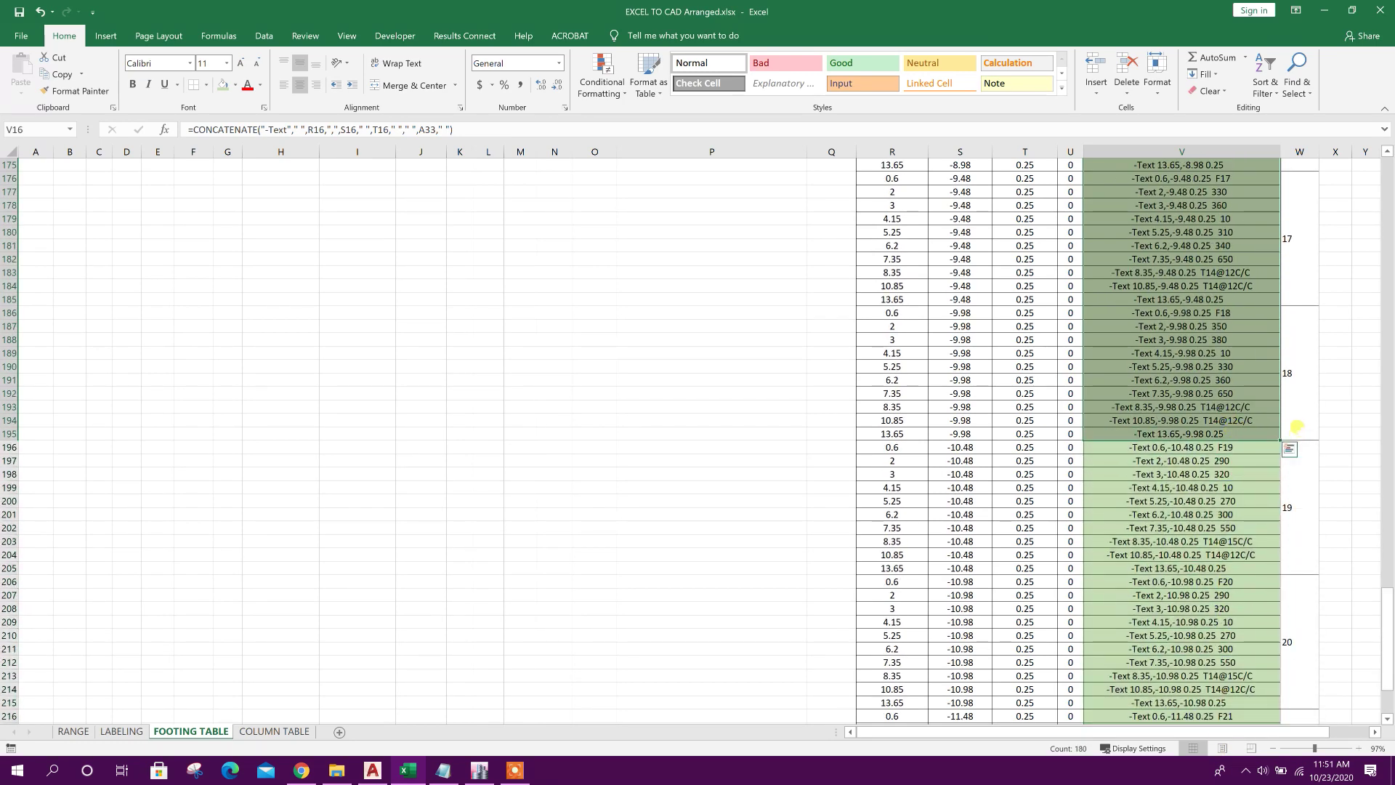
{"action": "right_click", "coordinate": [1235, 382]}
{"action": "left_click", "coordinate": [1268, 409]}
{"action": "scroll", "coordinate": [644, 707], "scroll_direction": "up", "scroll_amount": 15}
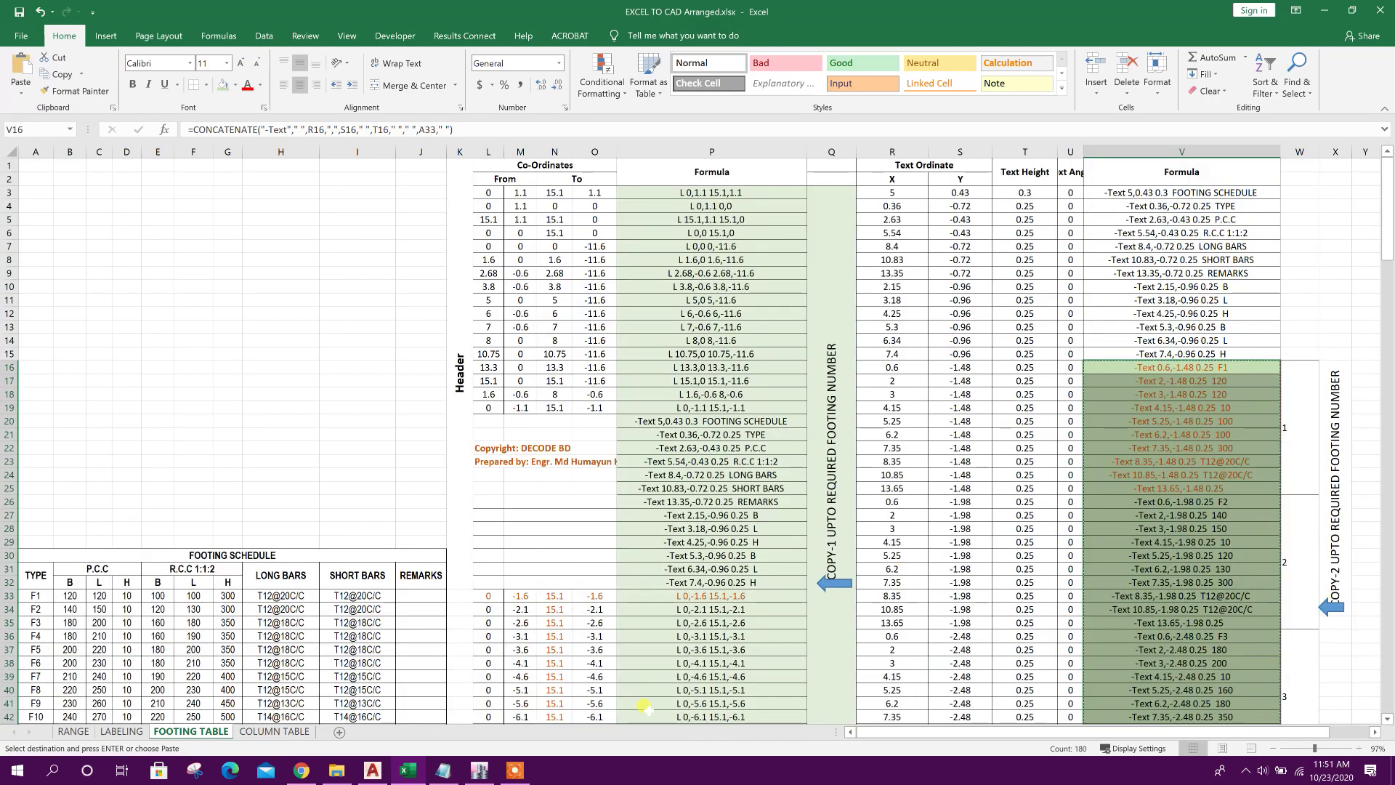
{"action": "left_click", "coordinate": [384, 767]}
{"action": "right_click", "coordinate": [402, 710]}
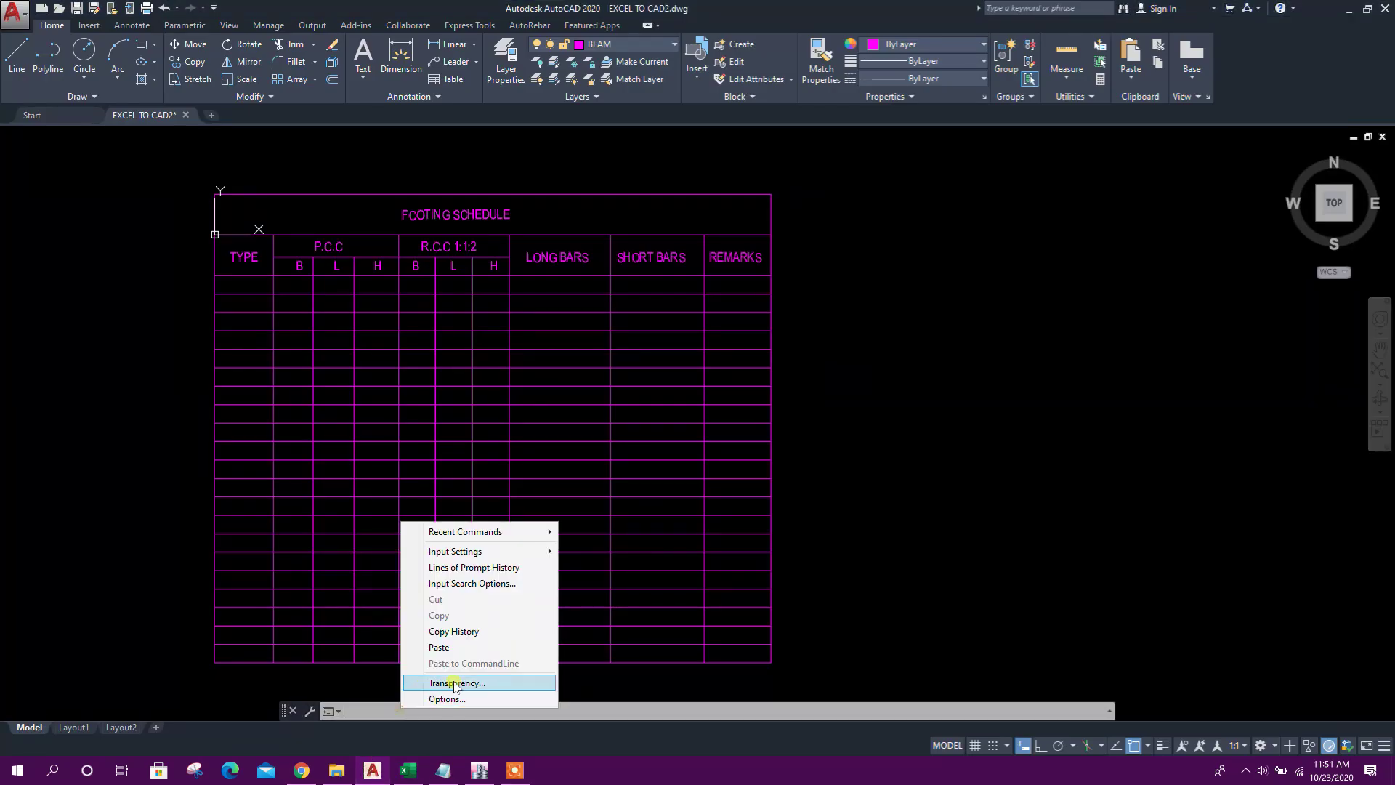
{"action": "left_click", "coordinate": [470, 646]}
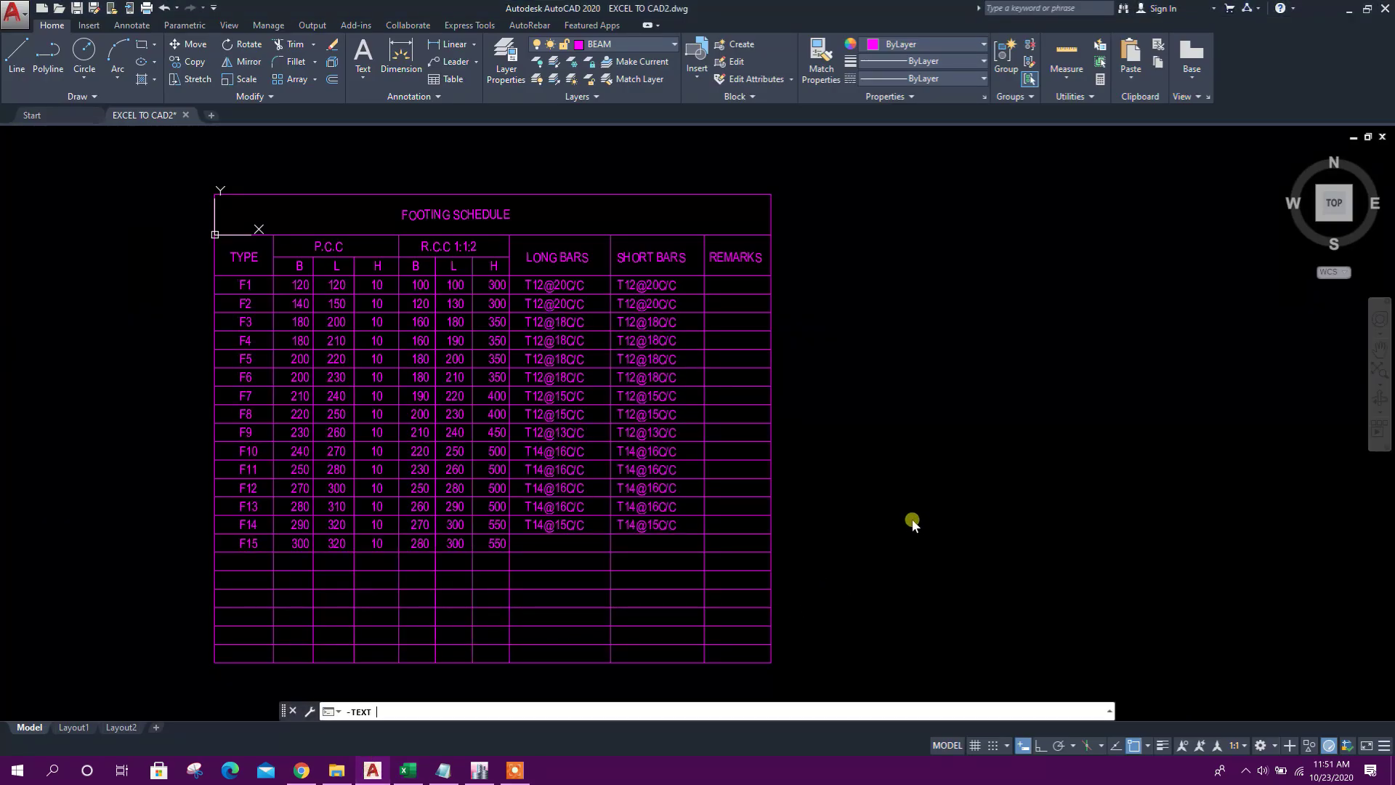
{"action": "key", "text": "Escape"}
Move the footing schedule from the origin into the foundation & column layout frame, above the column schedule.
{"action": "scroll", "coordinate": [528, 398], "scroll_direction": "down", "scroll_amount": 5}
{"action": "left_click", "coordinate": [332, 282]}
{"action": "left_click", "coordinate": [755, 580]}
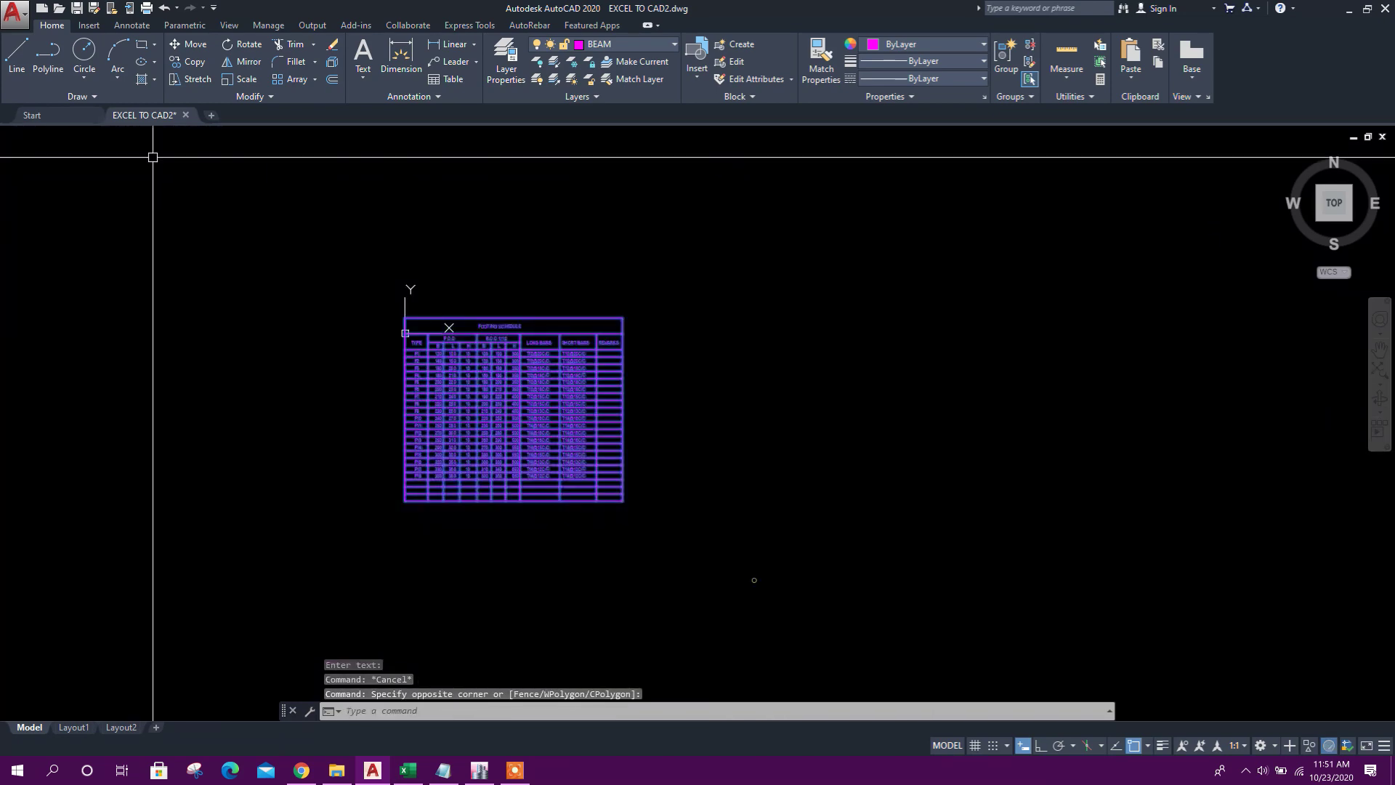
{"action": "left_click", "coordinate": [192, 46]}
{"action": "left_click", "coordinate": [465, 404]}
{"action": "scroll", "coordinate": [466, 404], "scroll_direction": "down", "scroll_amount": 5}
{"action": "left_click_drag", "start_coordinate": [934, 277], "coordinate": [705, 527]}
{"action": "scroll", "coordinate": [904, 435], "scroll_direction": "up", "scroll_amount": 5}
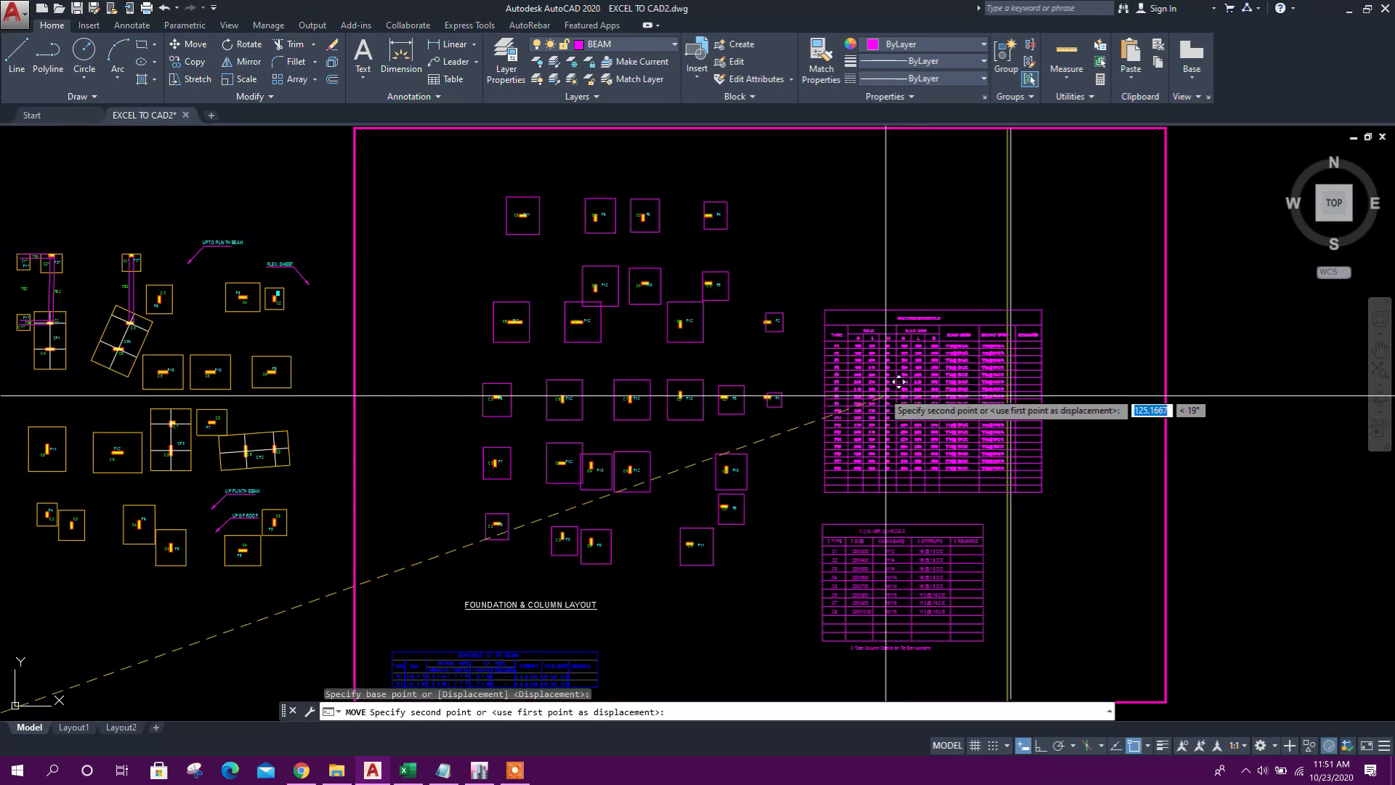
{"action": "scroll", "coordinate": [807, 399], "scroll_direction": "down", "scroll_amount": 3}
{"action": "scroll", "coordinate": [804, 371], "scroll_direction": "up", "scroll_amount": 6}
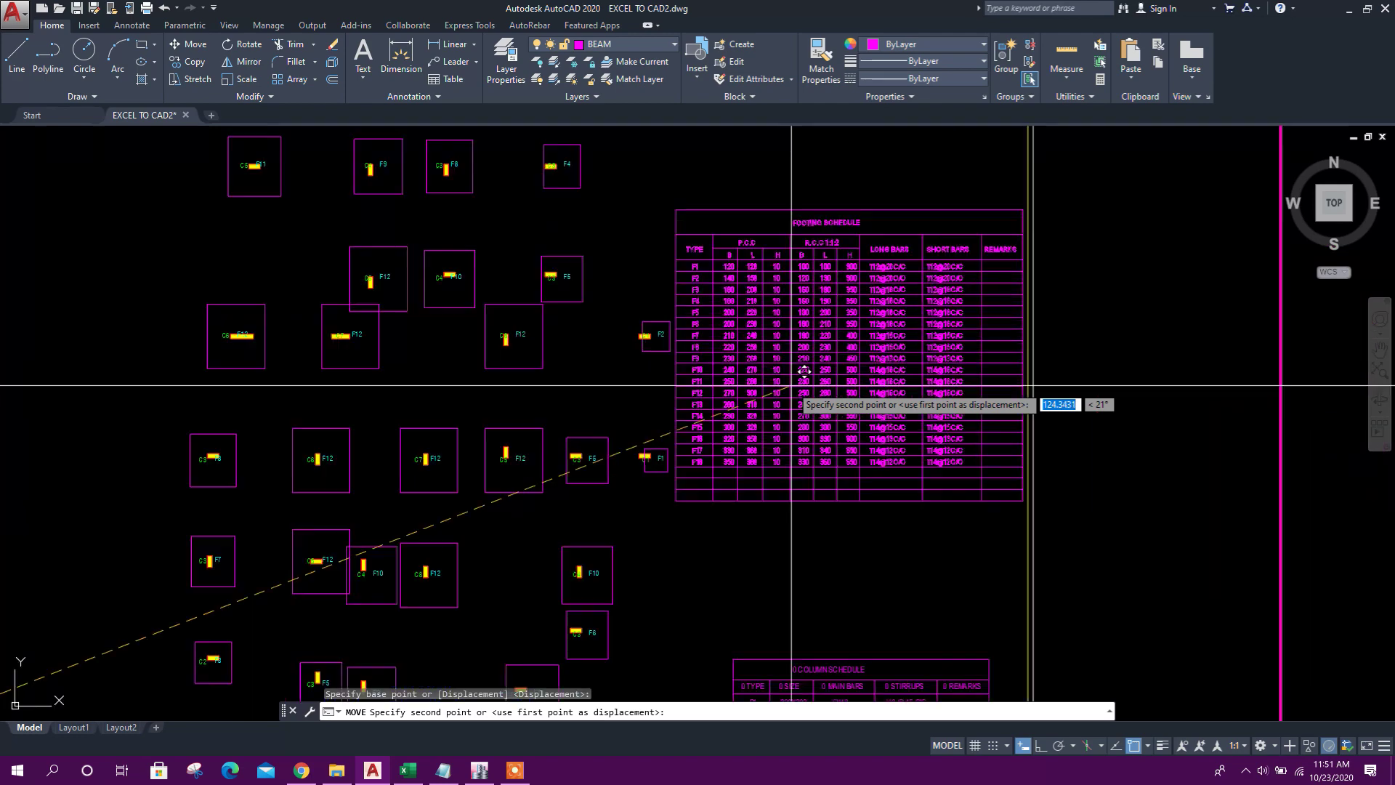
{"action": "key", "text": "Escape"}
{"action": "scroll", "coordinate": [770, 458], "scroll_direction": "down", "scroll_amount": 3}
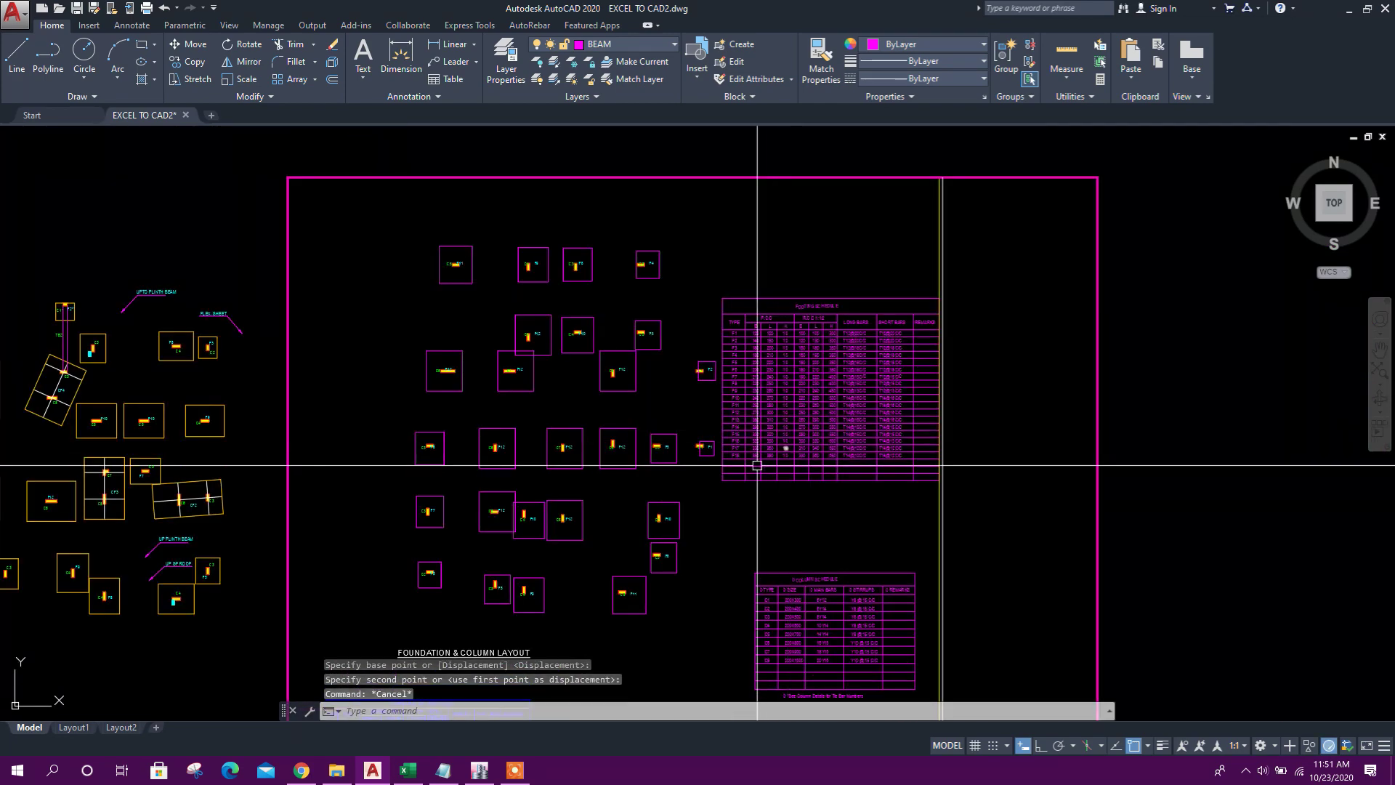
{"action": "key", "text": "Escape"}
Move the F11 footing label upward so it clears the C5 column in the layout's upper-left footing.
{"action": "scroll", "coordinate": [727, 436], "scroll_direction": "down", "scroll_amount": 2}
{"action": "scroll", "coordinate": [508, 331], "scroll_direction": "up", "scroll_amount": 4}
{"action": "scroll", "coordinate": [528, 320], "scroll_direction": "down", "scroll_amount": 2}
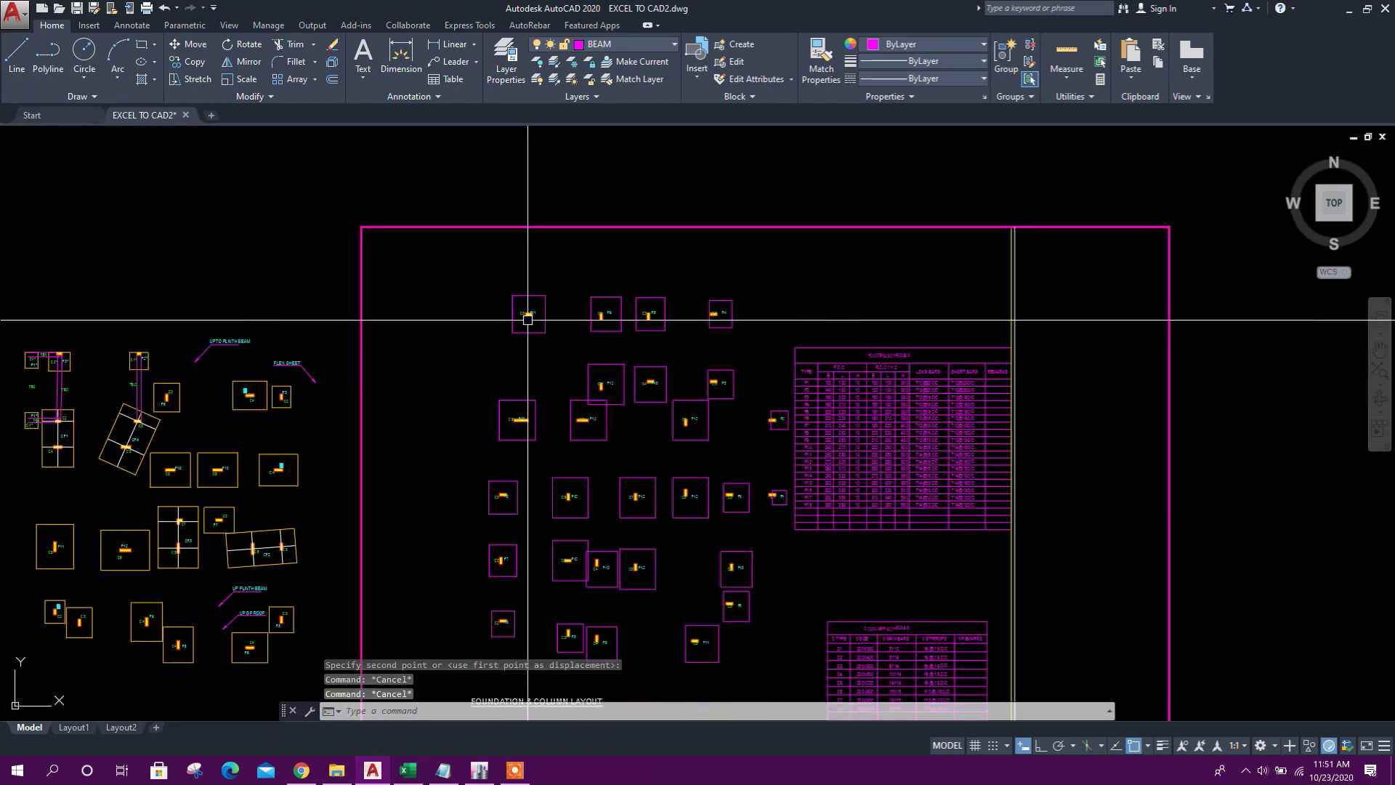
{"action": "scroll", "coordinate": [537, 323], "scroll_direction": "up", "scroll_amount": 10}
{"action": "scroll", "coordinate": [569, 295], "scroll_direction": "down", "scroll_amount": 10}
{"action": "left_click_drag", "start_coordinate": [710, 461], "coordinate": [733, 443]}
{"action": "key", "text": "Escape"}
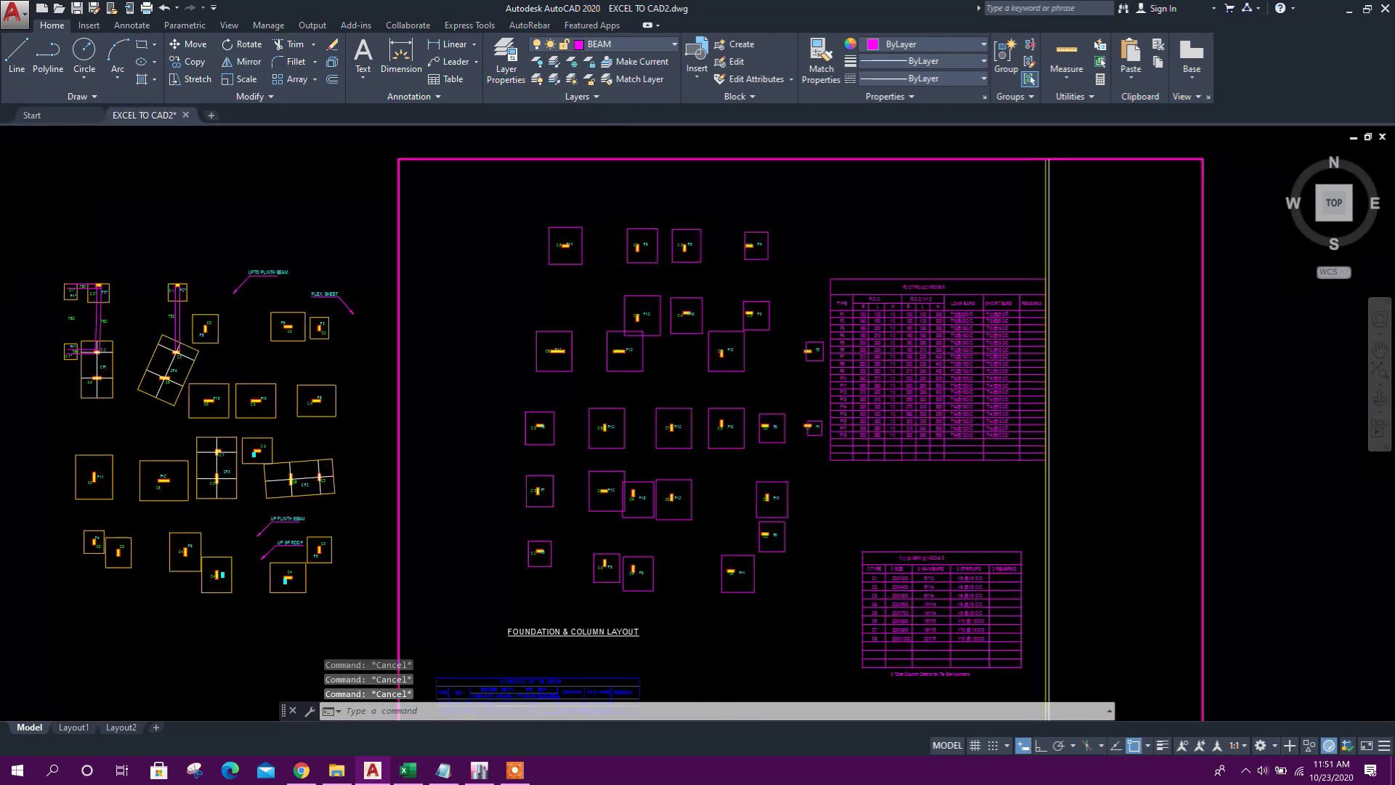
{"action": "scroll", "coordinate": [552, 305], "scroll_direction": "up", "scroll_amount": 8}
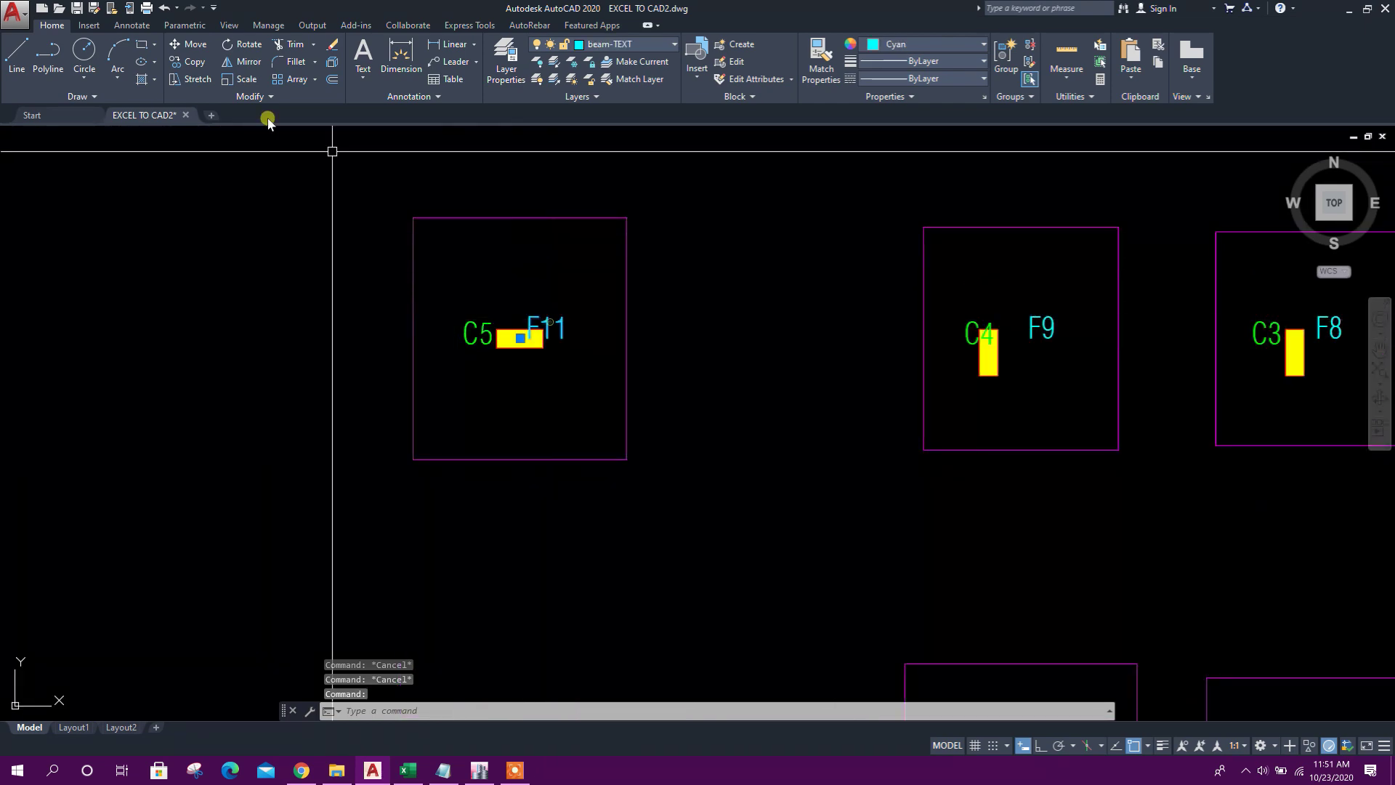
{"action": "left_click", "coordinate": [194, 48]}
{"action": "scroll", "coordinate": [689, 328], "scroll_direction": "up", "scroll_amount": 2}
{"action": "left_click", "coordinate": [686, 328]}
{"action": "left_click", "coordinate": [696, 300]}
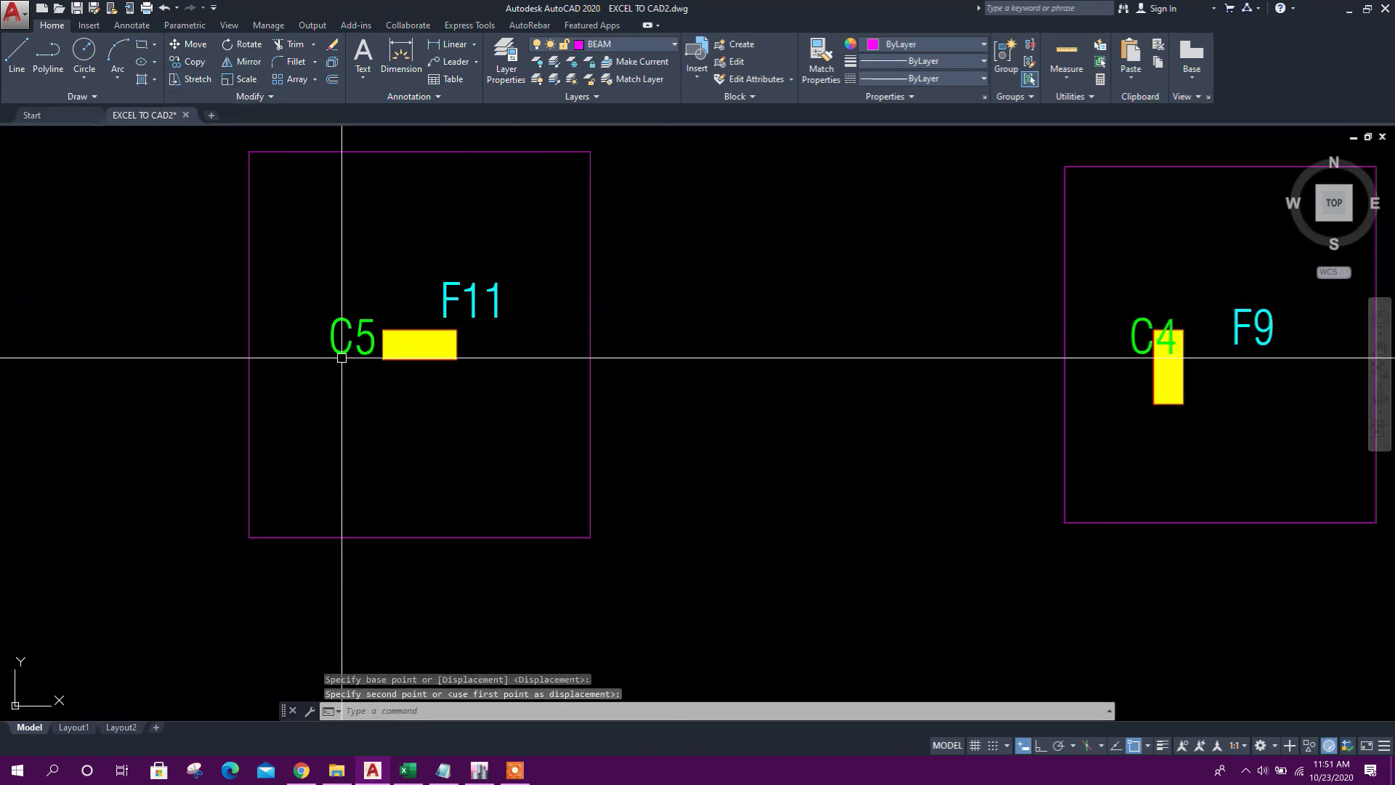
Check the upper-left C5 column's drawn length against its size in the column schedule with a trial linear dimension.
{"action": "scroll", "coordinate": [314, 357], "scroll_direction": "down", "scroll_amount": 5}
{"action": "scroll", "coordinate": [727, 501], "scroll_direction": "up", "scroll_amount": 2}
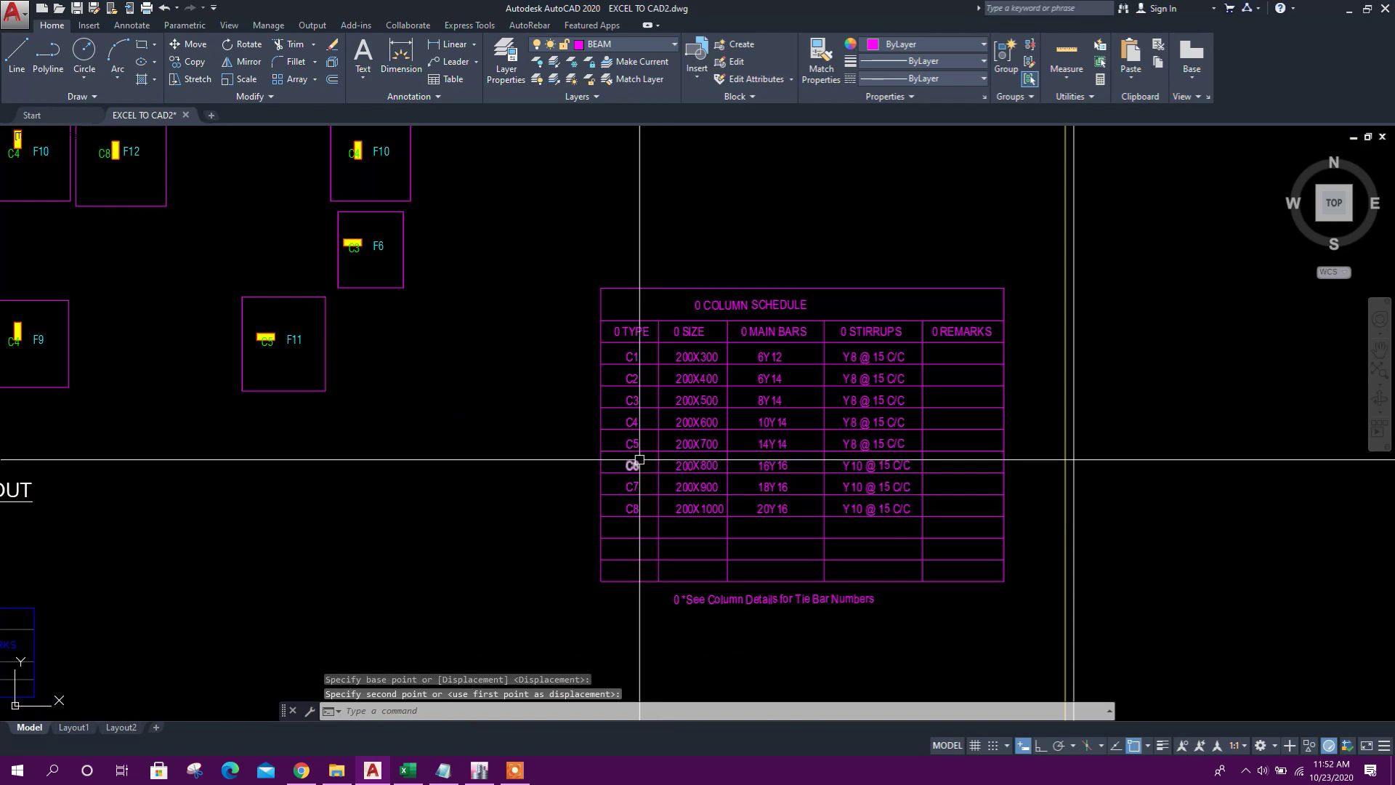
{"action": "scroll", "coordinate": [639, 461], "scroll_direction": "up", "scroll_amount": 2}
{"action": "scroll", "coordinate": [743, 449], "scroll_direction": "down", "scroll_amount": 5}
{"action": "scroll", "coordinate": [511, 390], "scroll_direction": "up", "scroll_amount": 6}
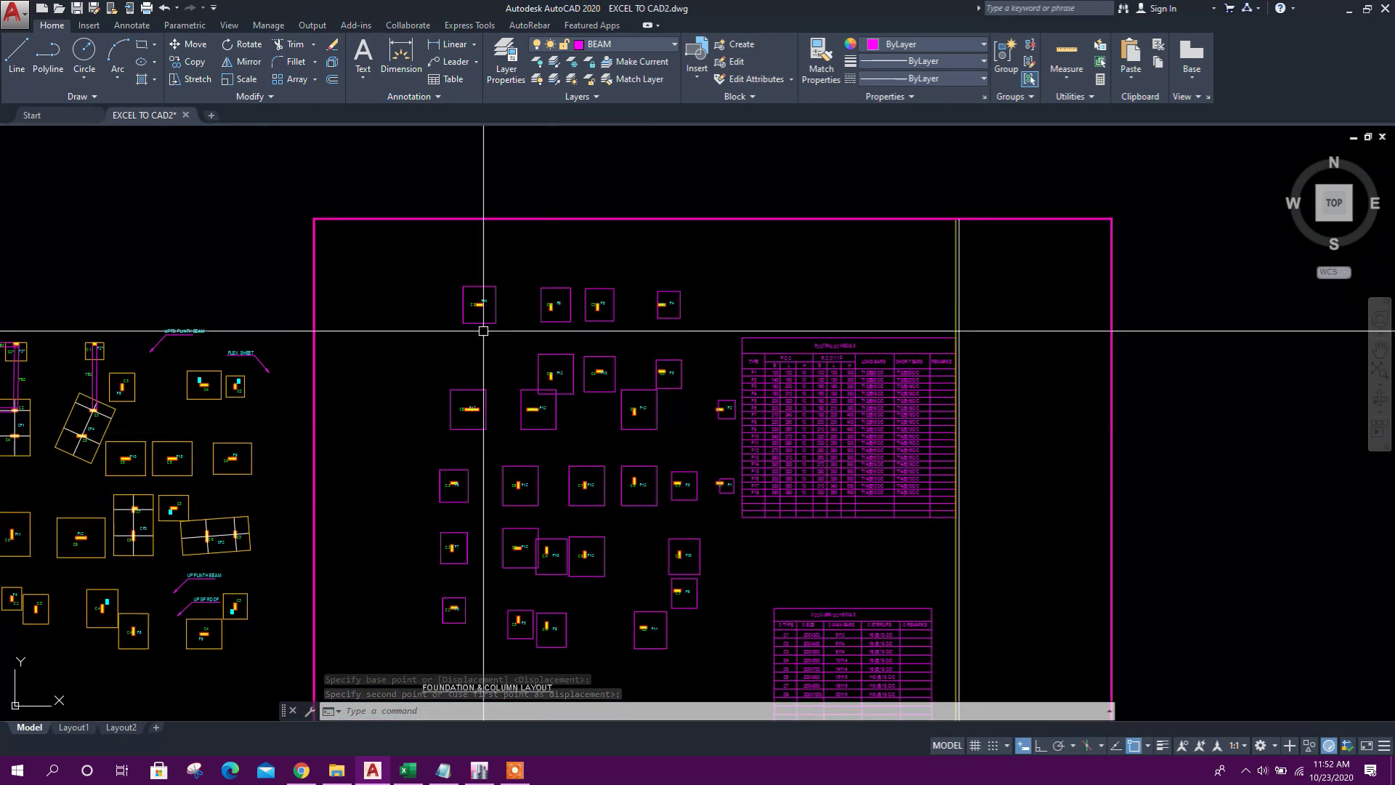
{"action": "left_click", "coordinate": [472, 64]}
{"action": "scroll", "coordinate": [571, 414], "scroll_direction": "up", "scroll_amount": 2}
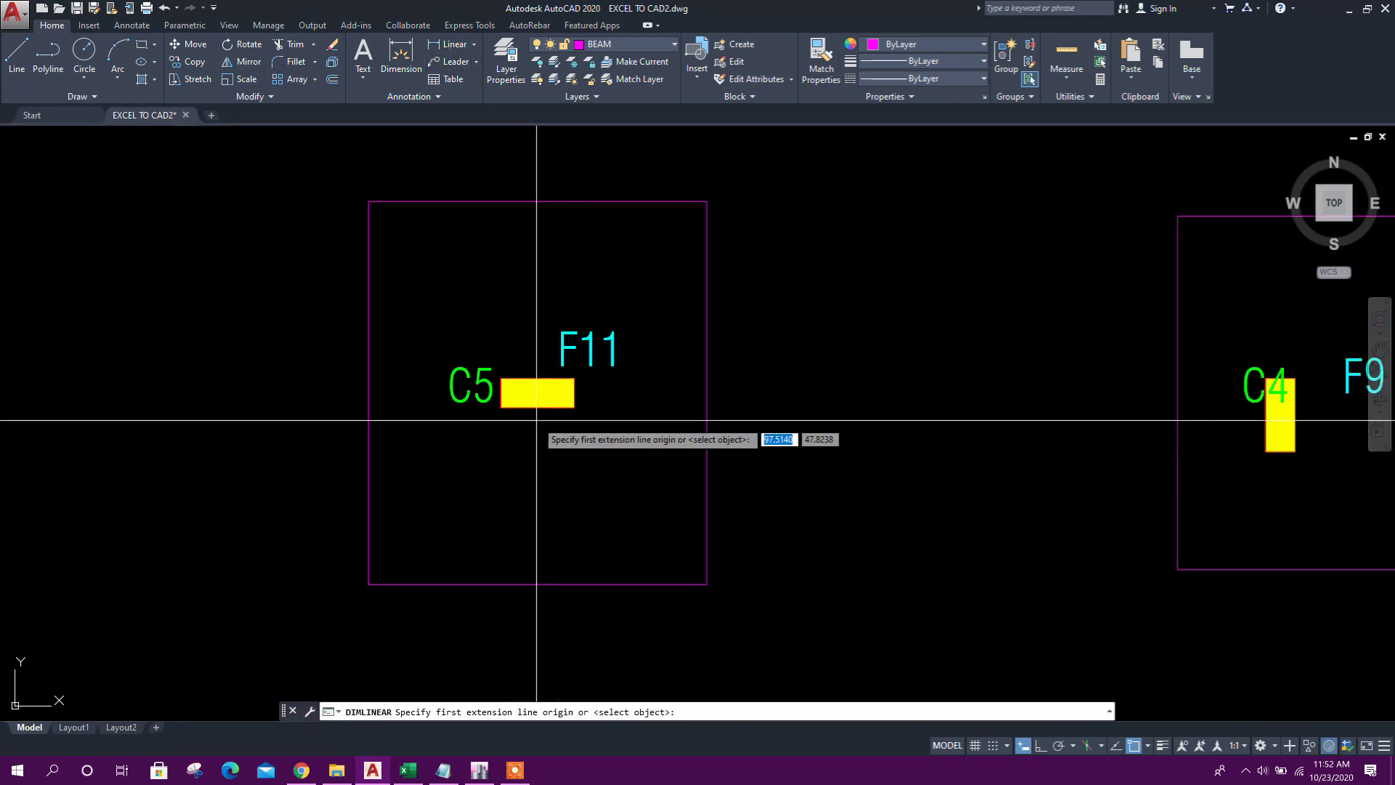
{"action": "key", "text": "Return"}
{"action": "left_click", "coordinate": [571, 407]}
{"action": "scroll", "coordinate": [534, 484], "scroll_direction": "up", "scroll_amount": 2}
{"action": "key", "text": "Escape"}
Stretch the C5 column's right end, together with the F11 label, horizontally by 0.2.
{"action": "scroll", "coordinate": [537, 487], "scroll_direction": "down", "scroll_amount": 4}
{"action": "left_click", "coordinate": [613, 483]}
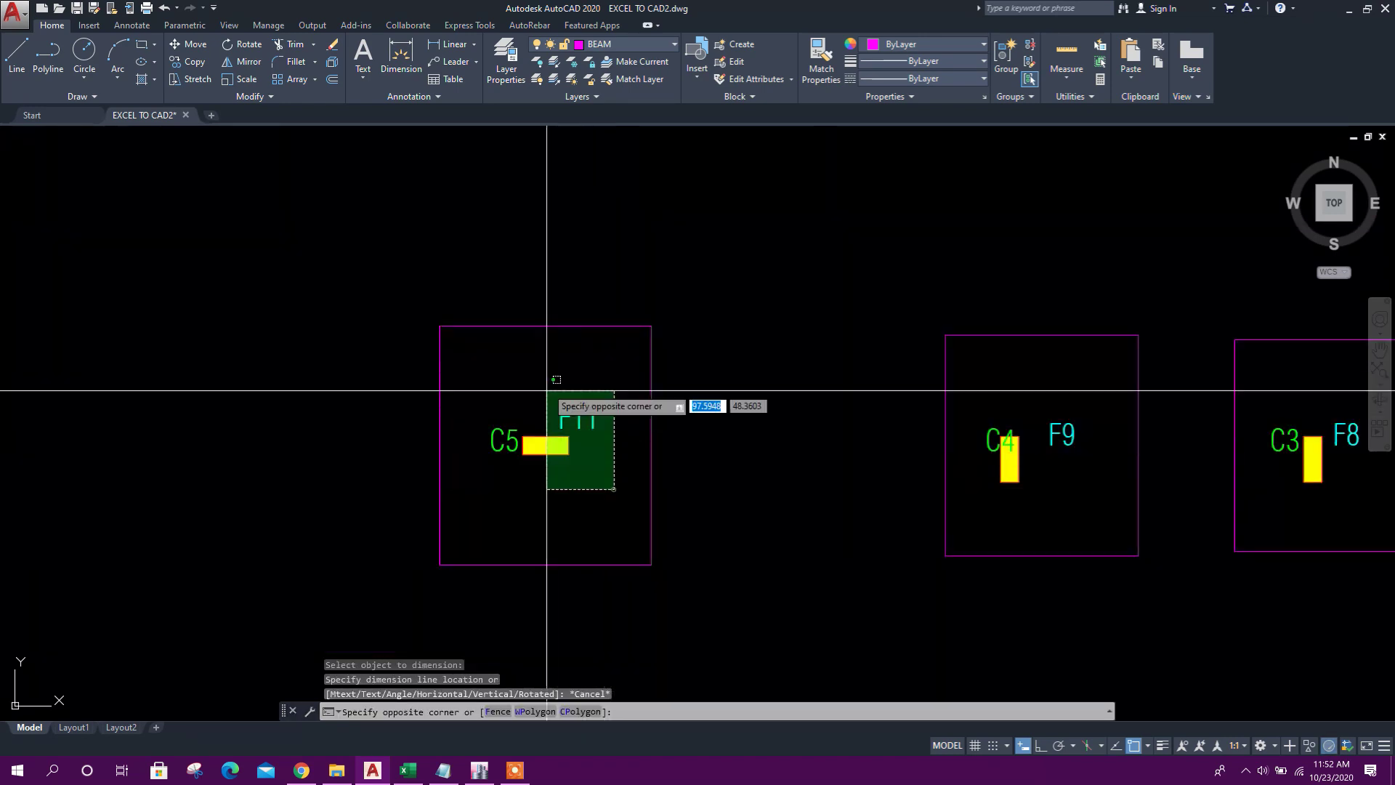
{"action": "left_click", "coordinate": [552, 389]}
{"action": "type", "text": "s"}
{"action": "key", "text": "Return"}
{"action": "scroll", "coordinate": [558, 462], "scroll_direction": "up", "scroll_amount": 3}
{"action": "left_click", "coordinate": [527, 419]}
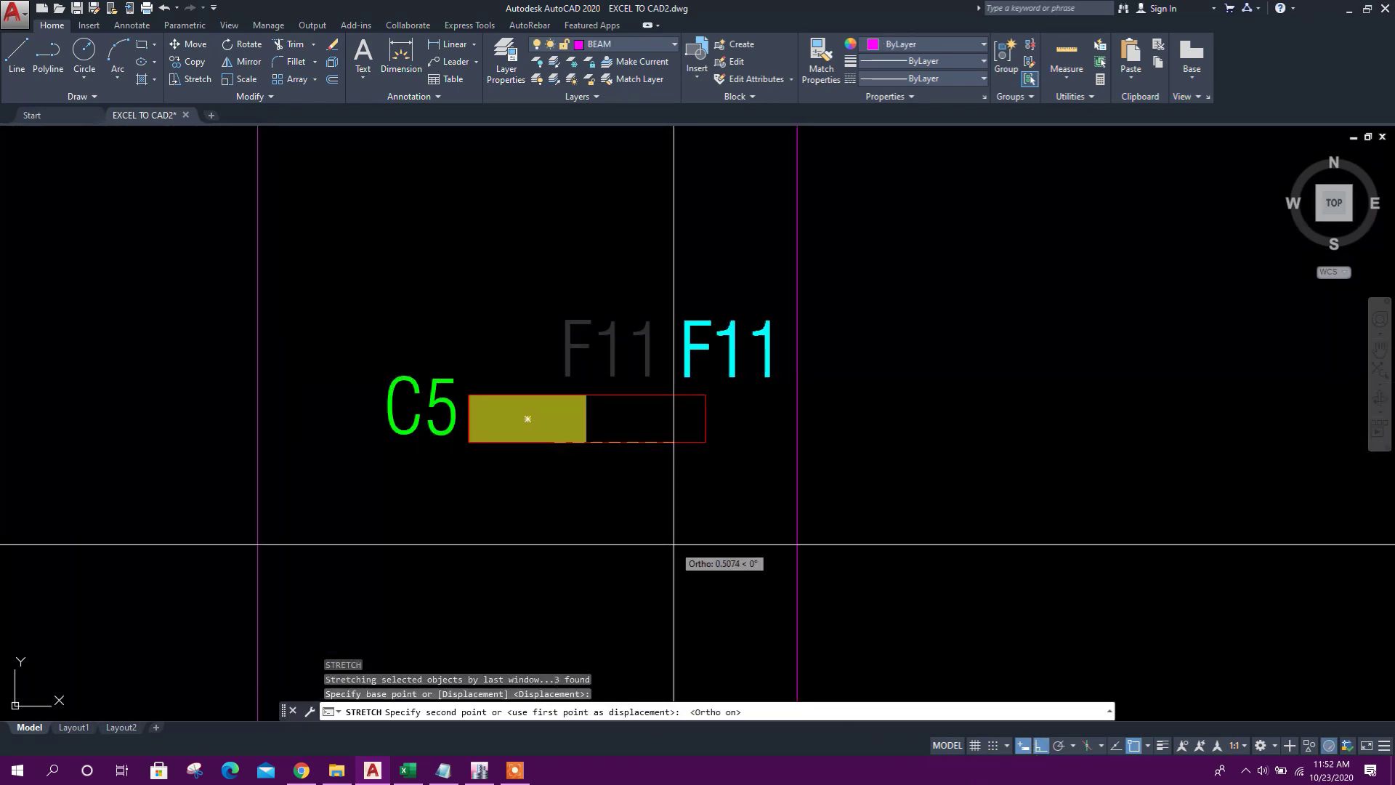
{"action": "key", "text": "Return"}
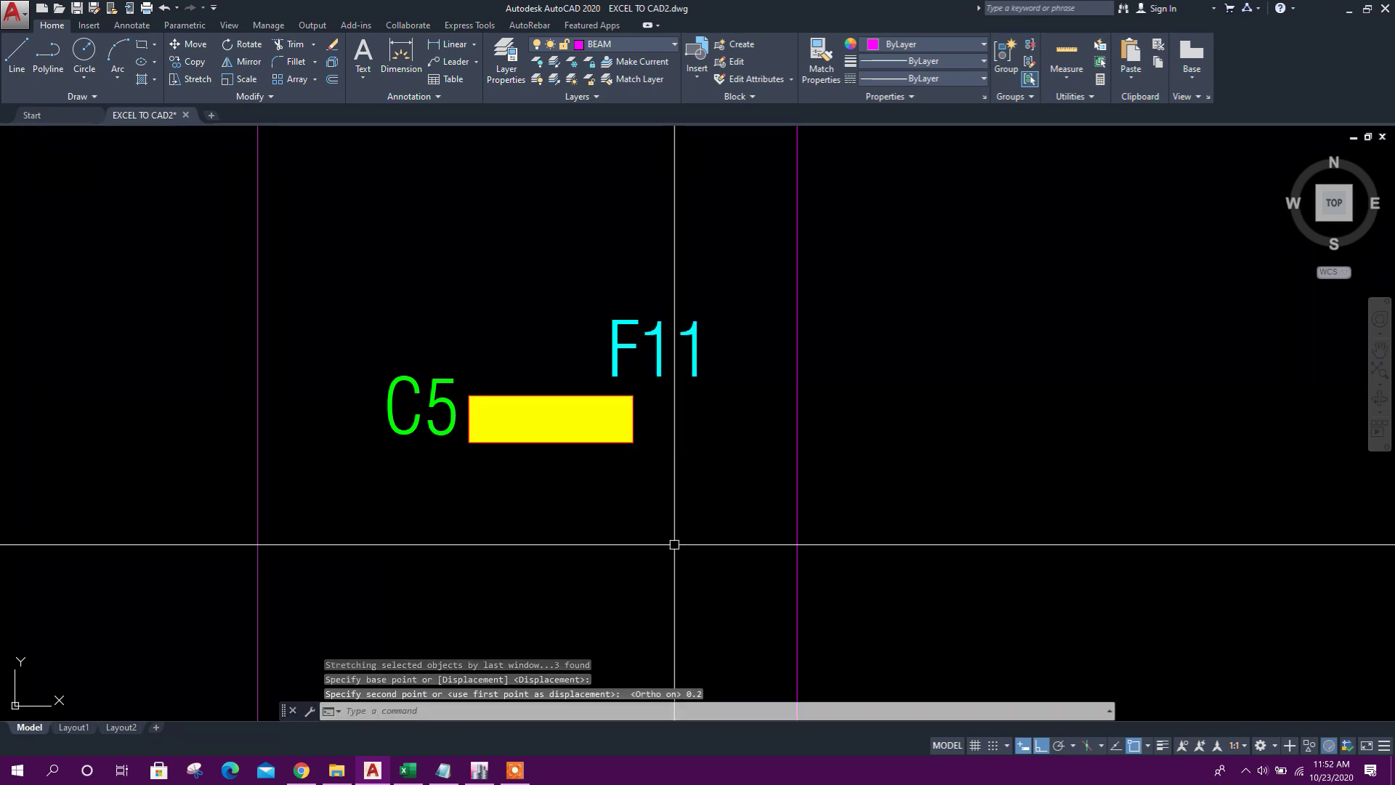
Rotate the footing rectangle around the C5 column by 90 degrees about its centre.
{"action": "scroll", "coordinate": [674, 544], "scroll_direction": "down", "scroll_amount": 4}
{"action": "left_click", "coordinate": [657, 333]}
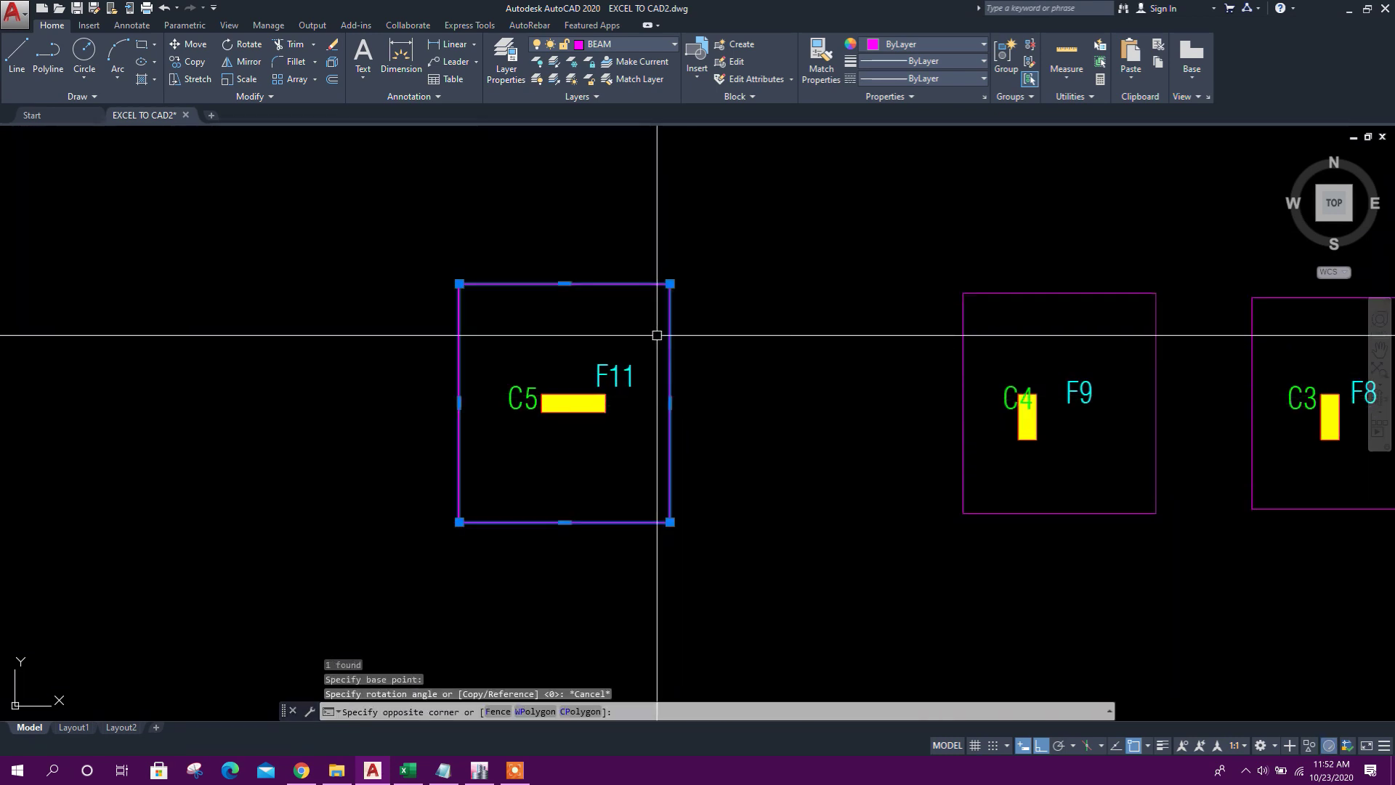
{"action": "left_click", "coordinate": [242, 44]}
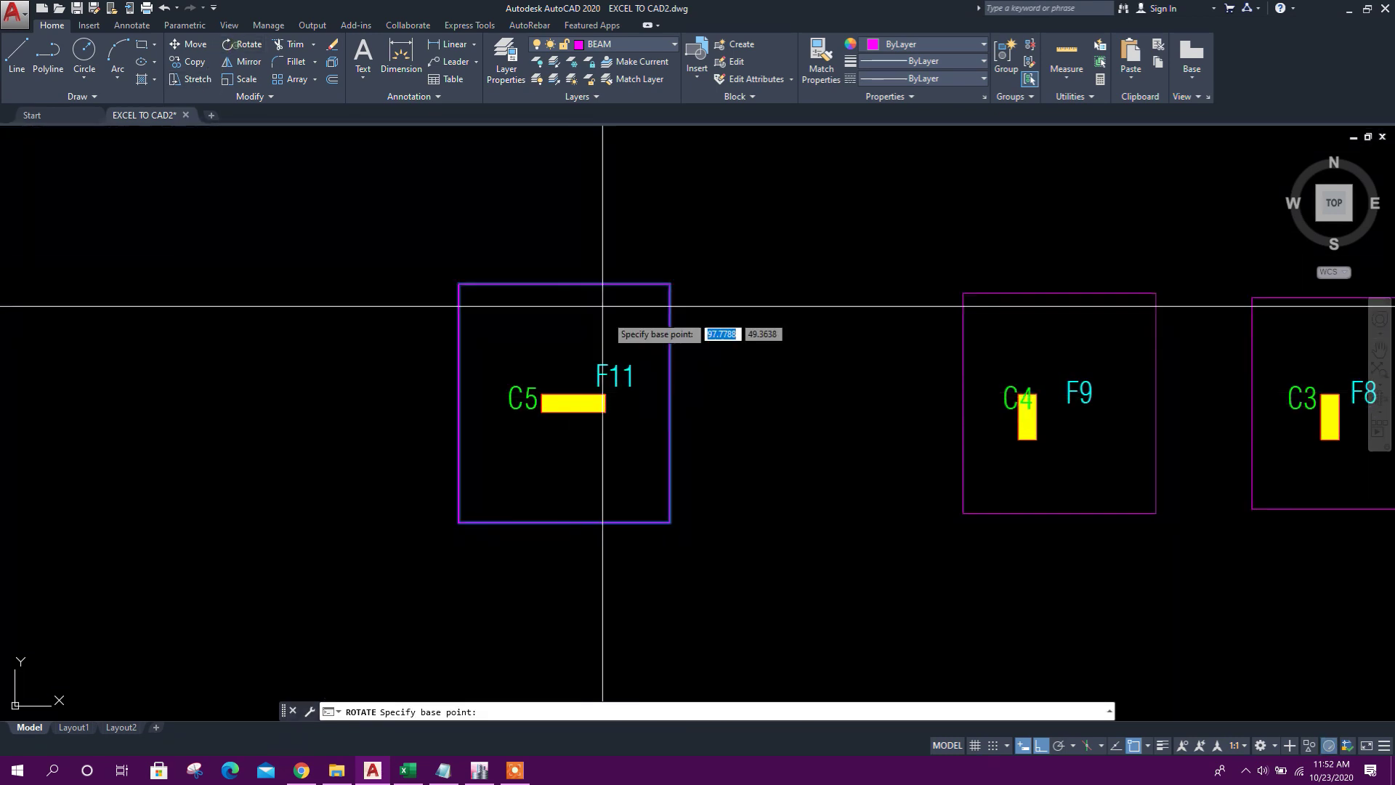
{"action": "left_click", "coordinate": [565, 402]}
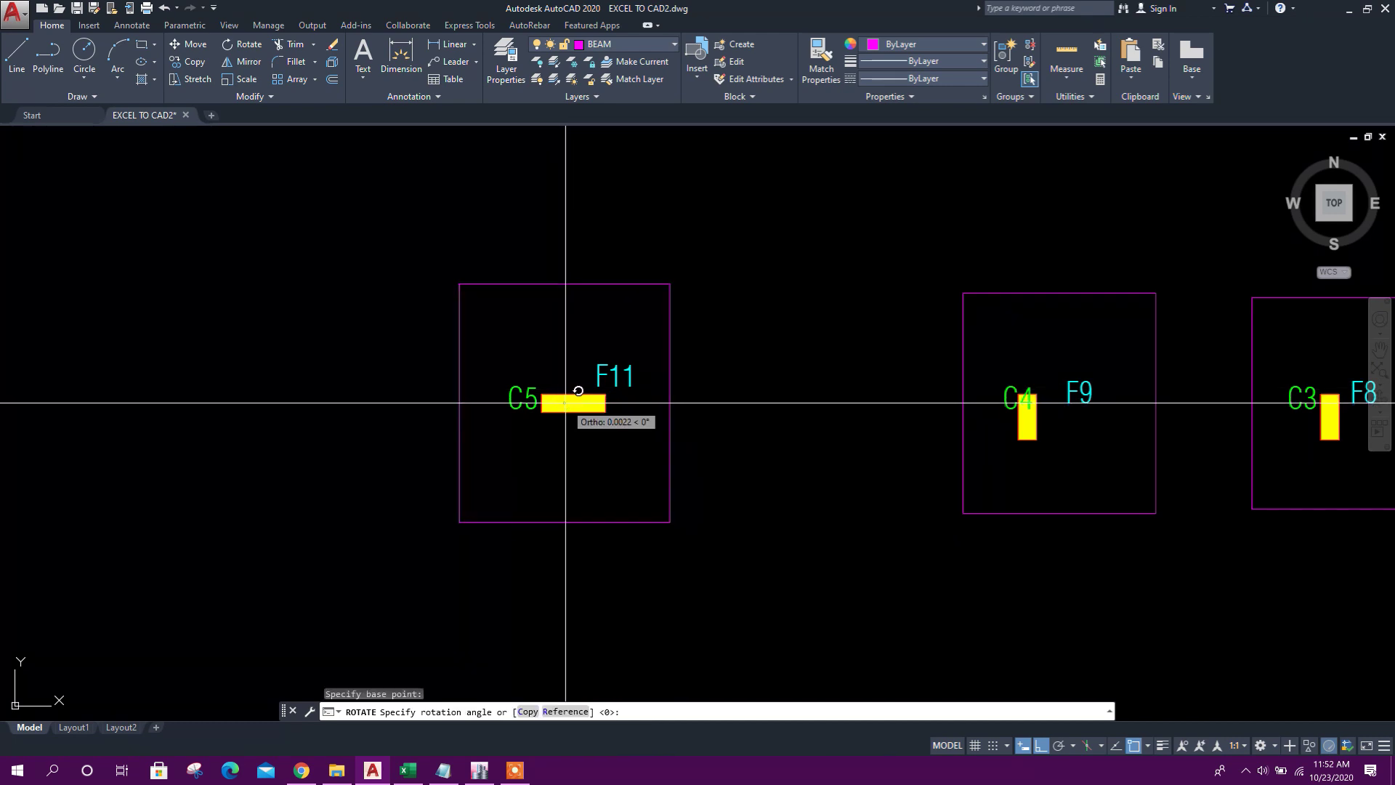
{"action": "left_click", "coordinate": [577, 599]}
Move the rotated F11 footing rectangle straight down, clear of the C5 column.
{"action": "left_click", "coordinate": [634, 544]}
{"action": "left_click", "coordinate": [611, 458]}
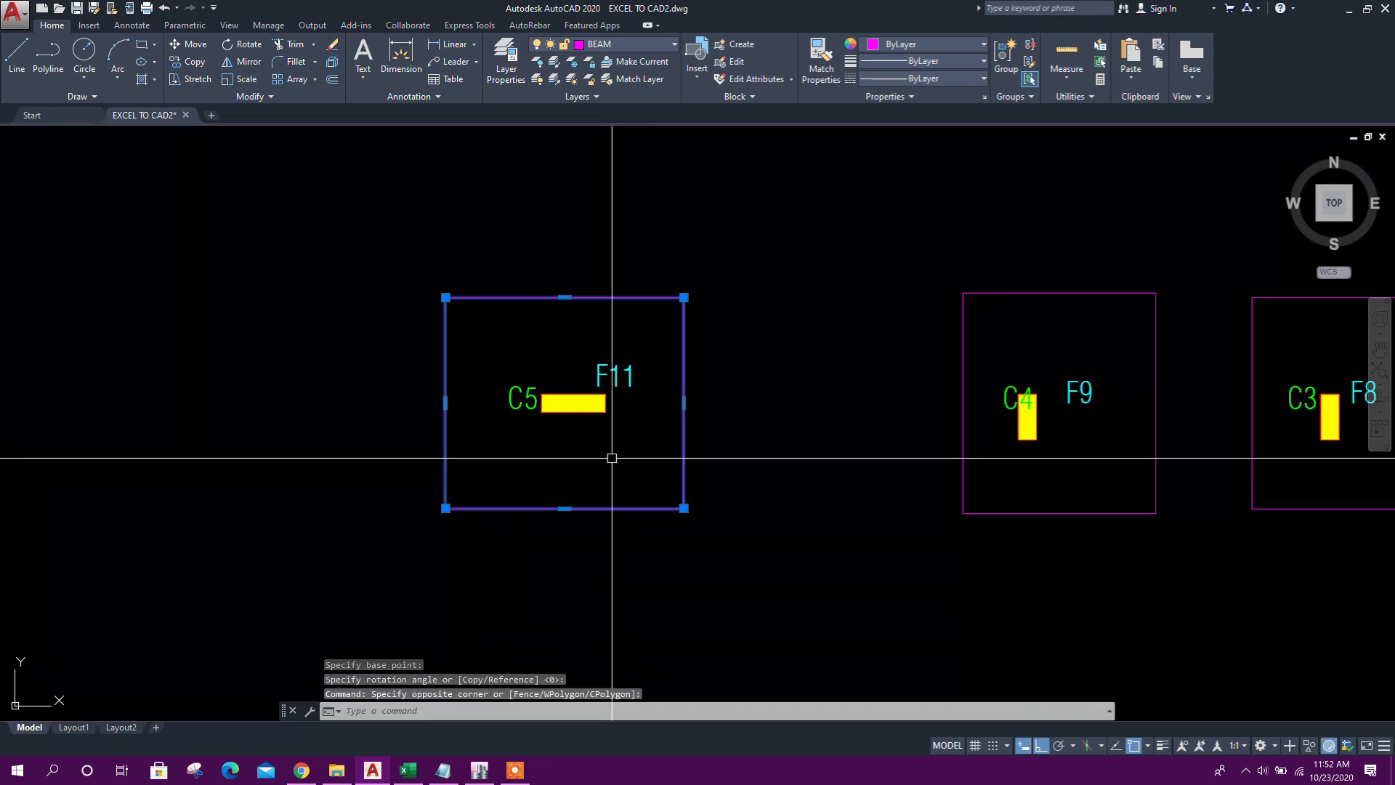
{"action": "left_click", "coordinate": [188, 45]}
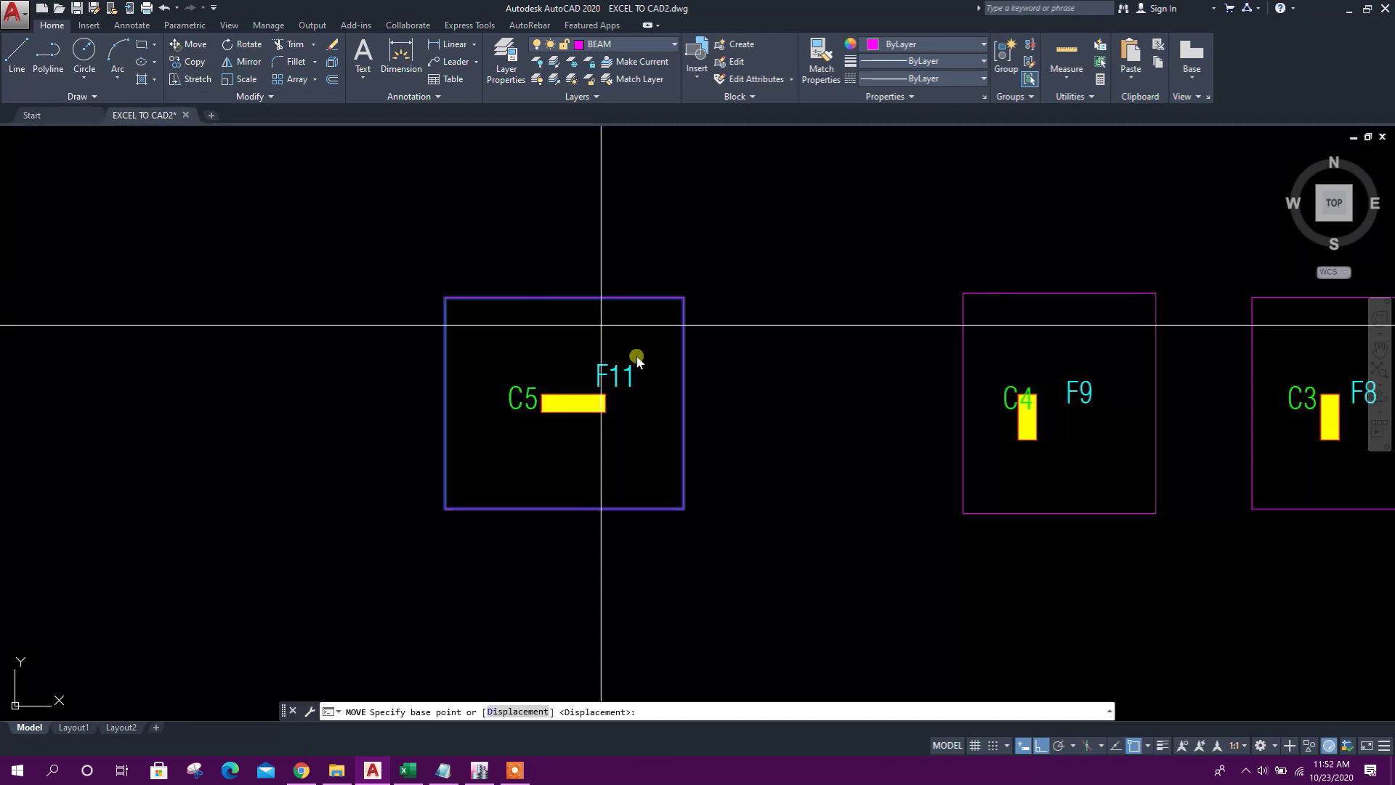
{"action": "left_click", "coordinate": [683, 354]}
{"action": "left_click", "coordinate": [676, 521]}
Move the rotated F11 footing rectangle by its centre onto the middle of the upper-left C5 column.
{"action": "left_click", "coordinate": [696, 553]}
{"action": "left_click", "coordinate": [599, 529]}
{"action": "type", "text": "m"}
{"action": "key", "text": "Return"}
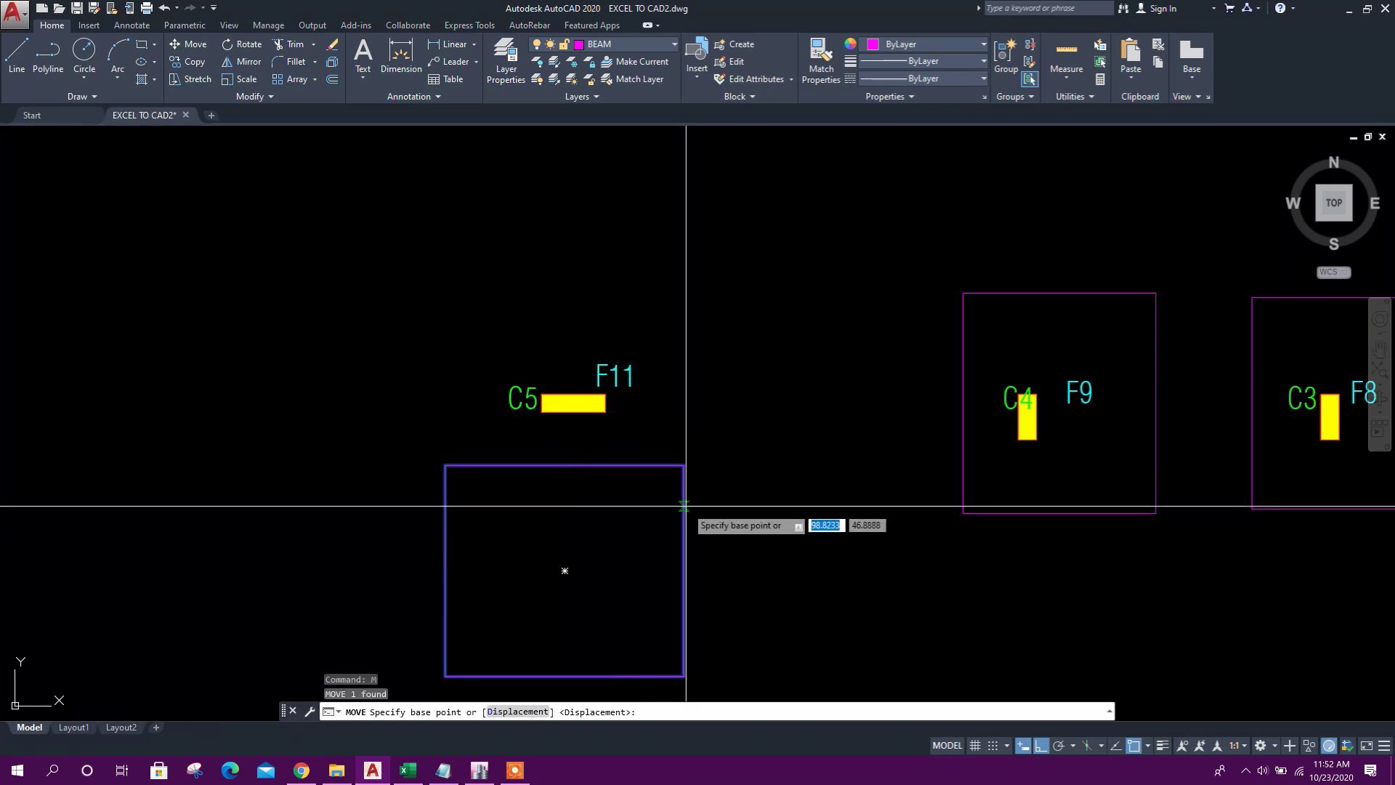
{"action": "left_click", "coordinate": [564, 570]}
{"action": "scroll", "coordinate": [582, 443], "scroll_direction": "up", "scroll_amount": 2}
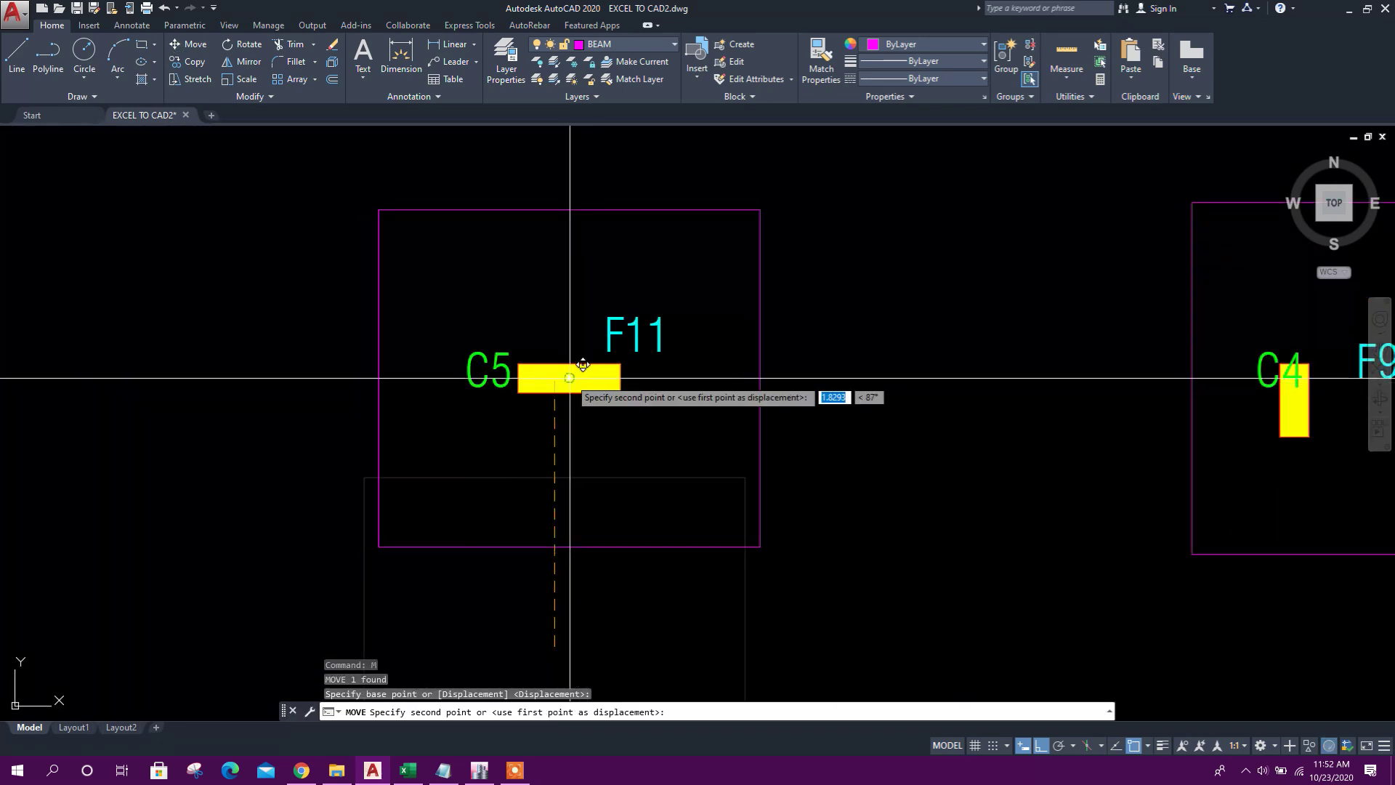
{"action": "scroll", "coordinate": [599, 373], "scroll_direction": "down", "scroll_amount": 5}
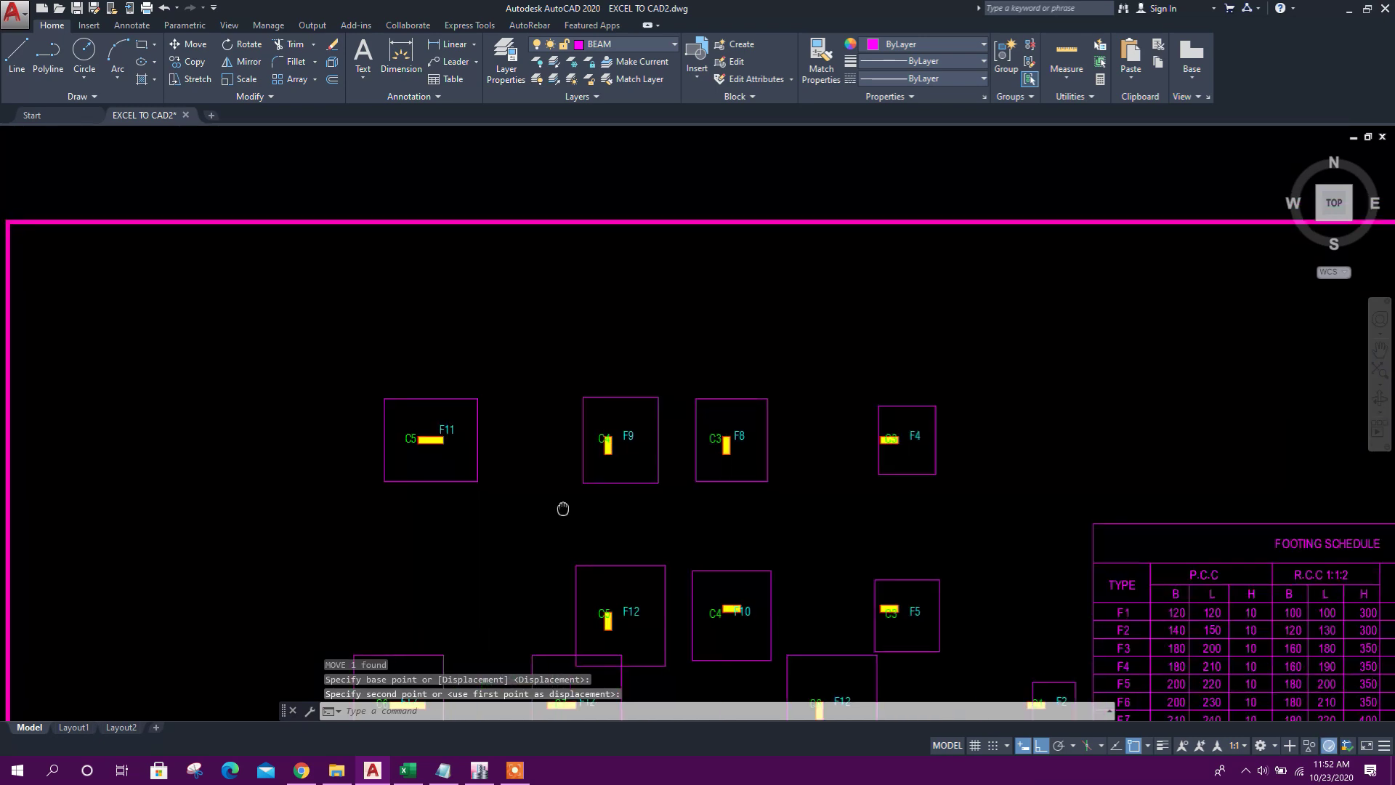
Examine the whole foundation and column layout sheet together with its footing schedule and column schedule.
{"action": "scroll", "coordinate": [564, 508], "scroll_direction": "down", "scroll_amount": 2}
{"action": "left_click_drag", "start_coordinate": [628, 530], "coordinate": [629, 543]}
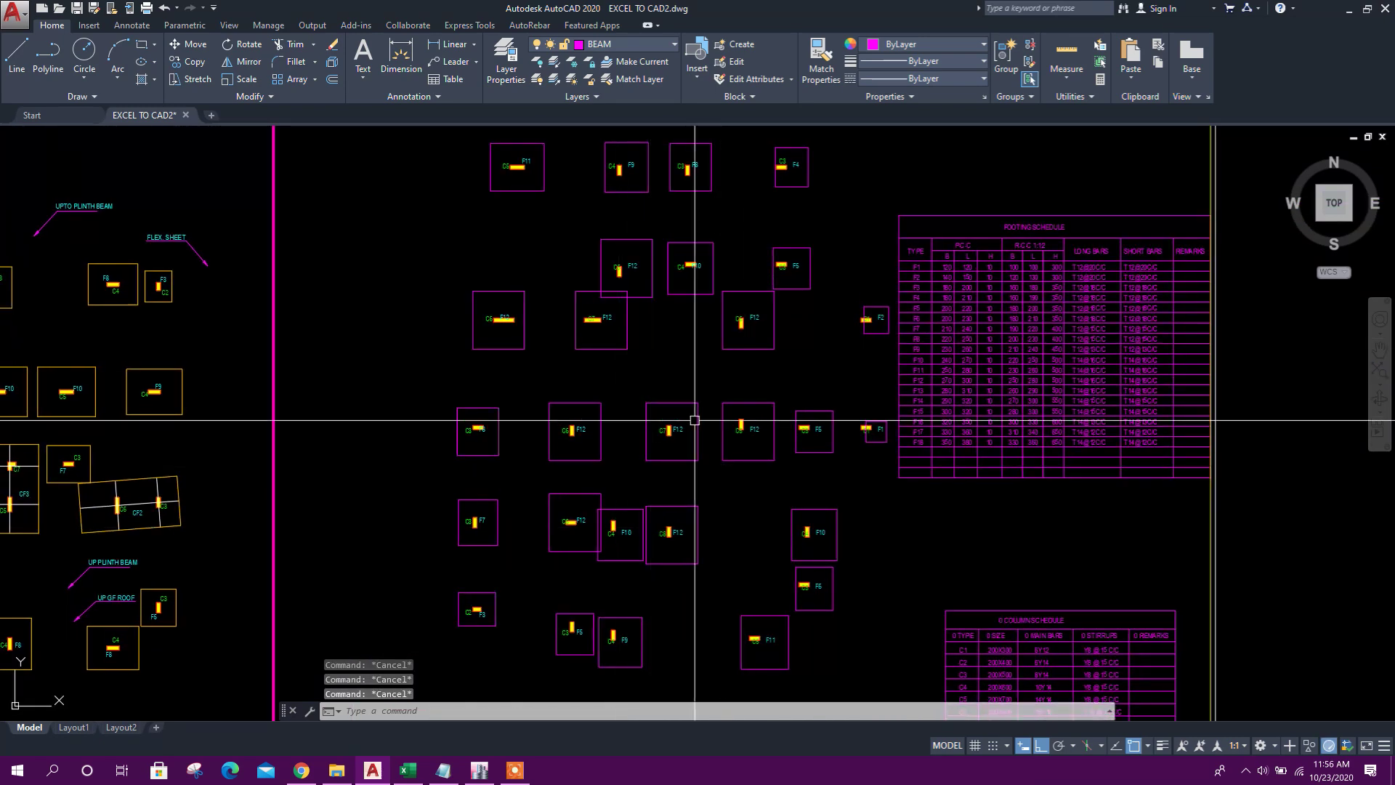
{"action": "left_click_drag", "start_coordinate": [722, 516], "coordinate": [637, 501]}
{"action": "scroll", "coordinate": [631, 449], "scroll_direction": "down", "scroll_amount": 2}
{"action": "mouse_move", "coordinate": [656, 583]}
{"action": "left_mouse_down"}
{"action": "mouse_move", "coordinate": [660, 595]}
{"action": "mouse_move", "coordinate": [593, 493]}
{"action": "left_mouse_up"}
{"action": "left_click_drag", "start_coordinate": [654, 452], "coordinate": [662, 515]}
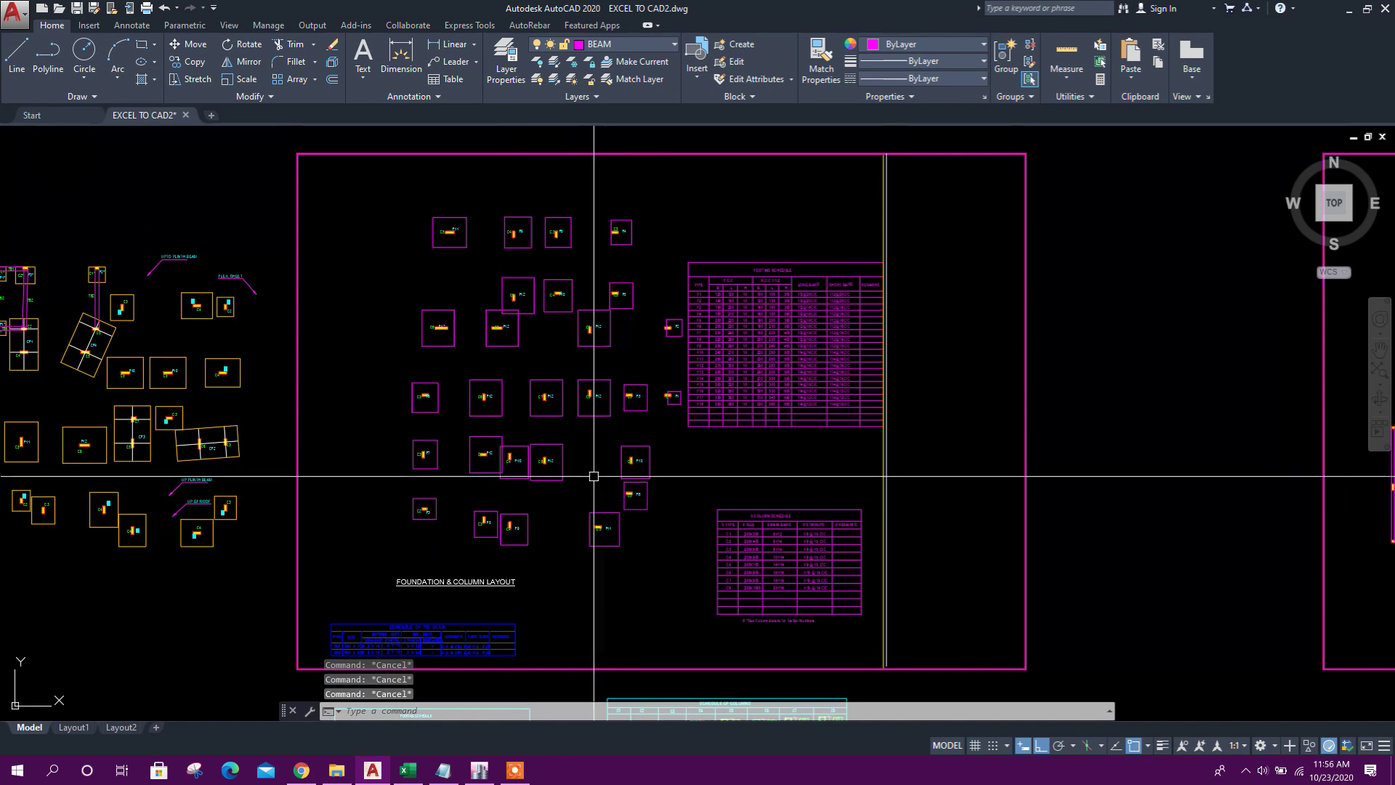
{"action": "scroll", "coordinate": [703, 433], "scroll_direction": "up", "scroll_amount": 4}
{"action": "mouse_move", "coordinate": [703, 443]}
{"action": "left_mouse_down"}
{"action": "mouse_move", "coordinate": [667, 522]}
{"action": "mouse_move", "coordinate": [697, 469]}
{"action": "left_mouse_up"}
{"action": "scroll", "coordinate": [719, 423], "scroll_direction": "down", "scroll_amount": 4}
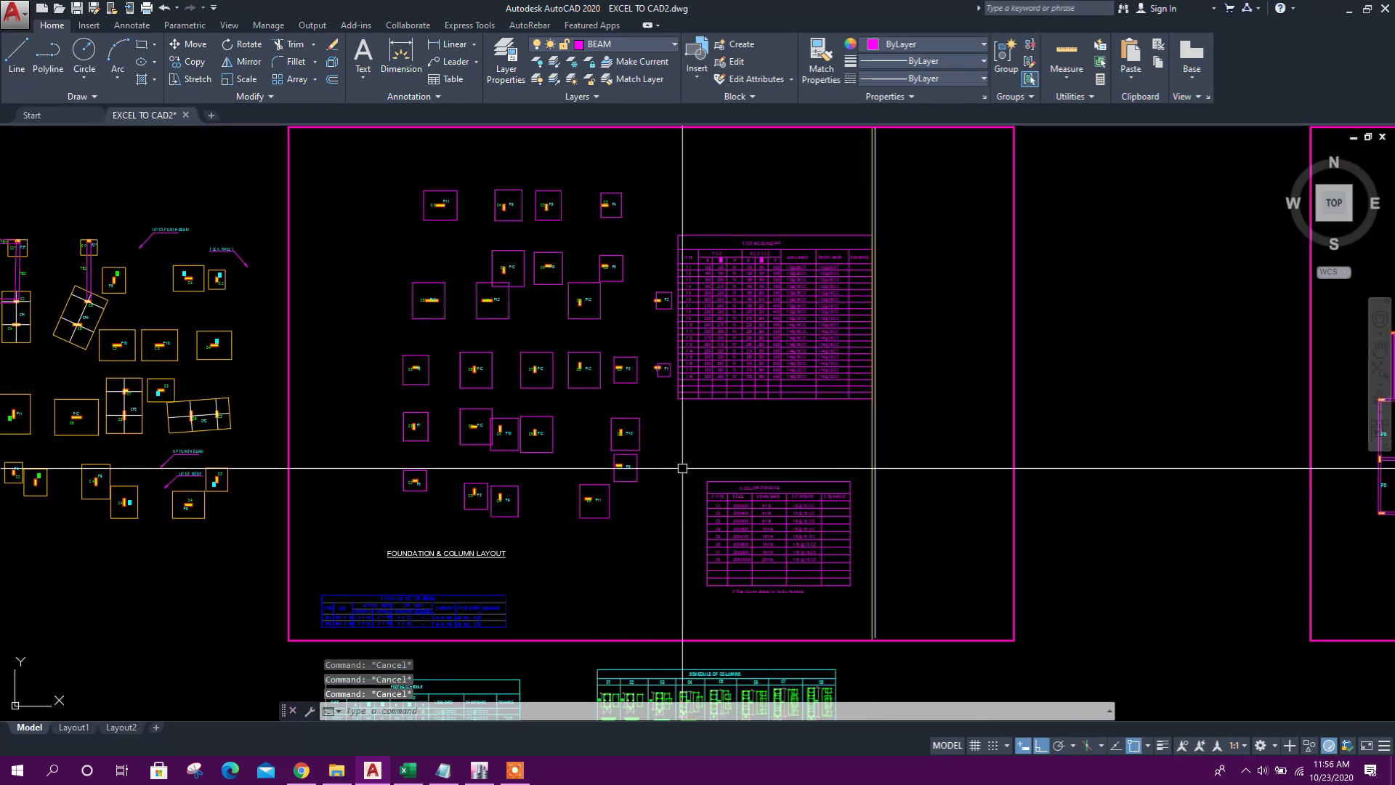
{"action": "mouse_move", "coordinate": [644, 476]}
{"action": "left_mouse_down"}
{"action": "mouse_move", "coordinate": [666, 555]}
{"action": "mouse_move", "coordinate": [685, 504]}
{"action": "left_mouse_up"}
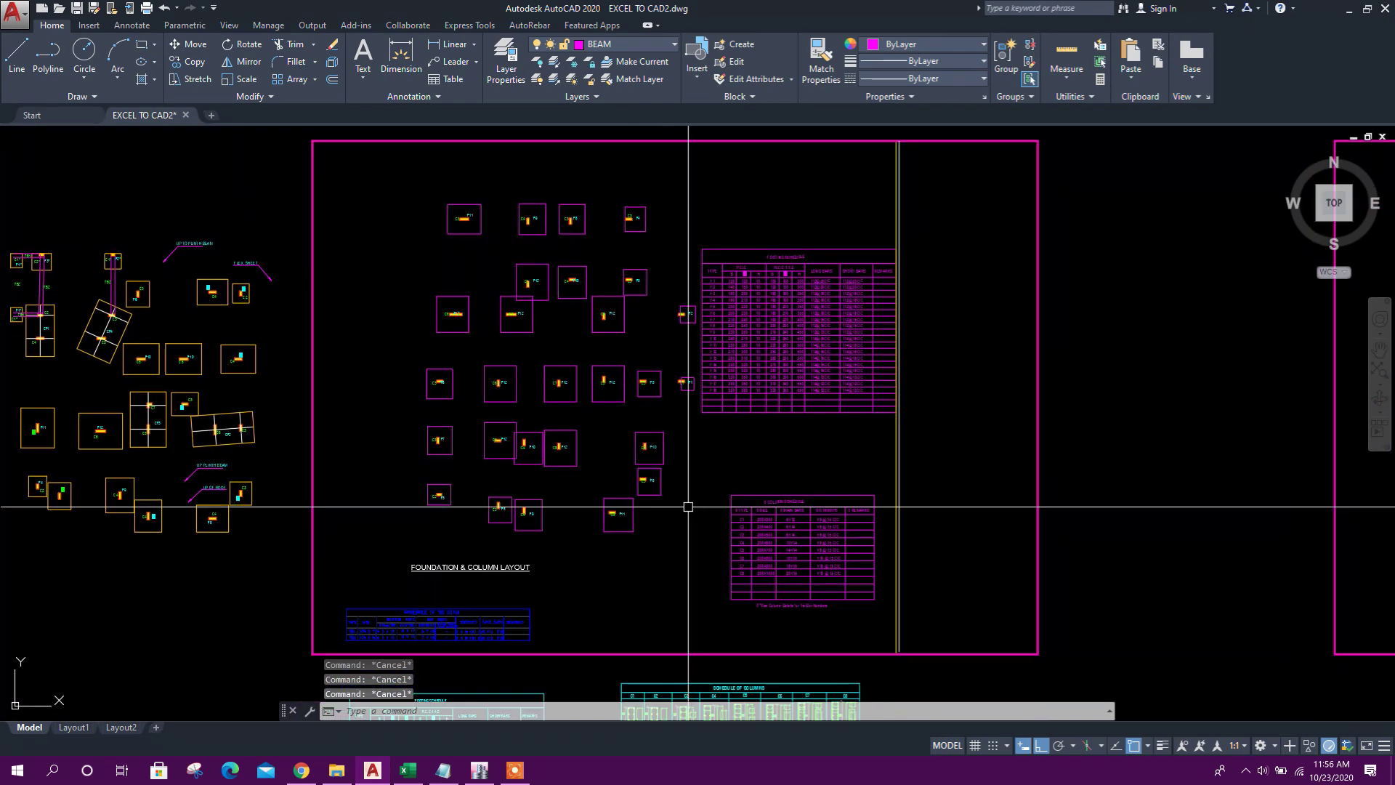
{"action": "mouse_move", "coordinate": [710, 472]}
{"action": "left_mouse_down"}
{"action": "mouse_move", "coordinate": [683, 536]}
{"action": "mouse_move", "coordinate": [657, 507]}
{"action": "left_mouse_up"}
{"action": "scroll", "coordinate": [662, 532], "scroll_direction": "up", "scroll_amount": 2}
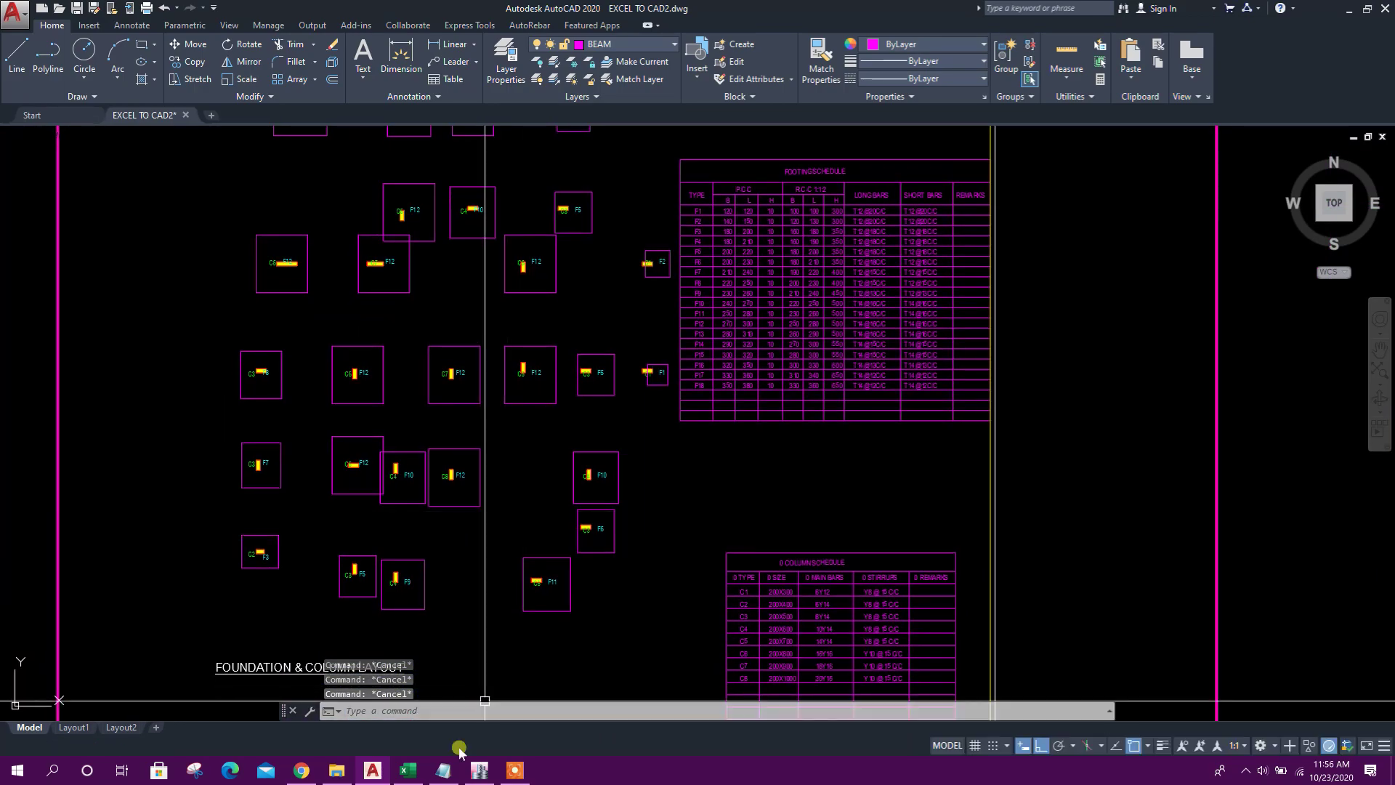
Switch to the Excel workbook and look over the column load ranges and column labeling table on the RANGE sheet.
{"action": "left_click", "coordinate": [408, 769]}
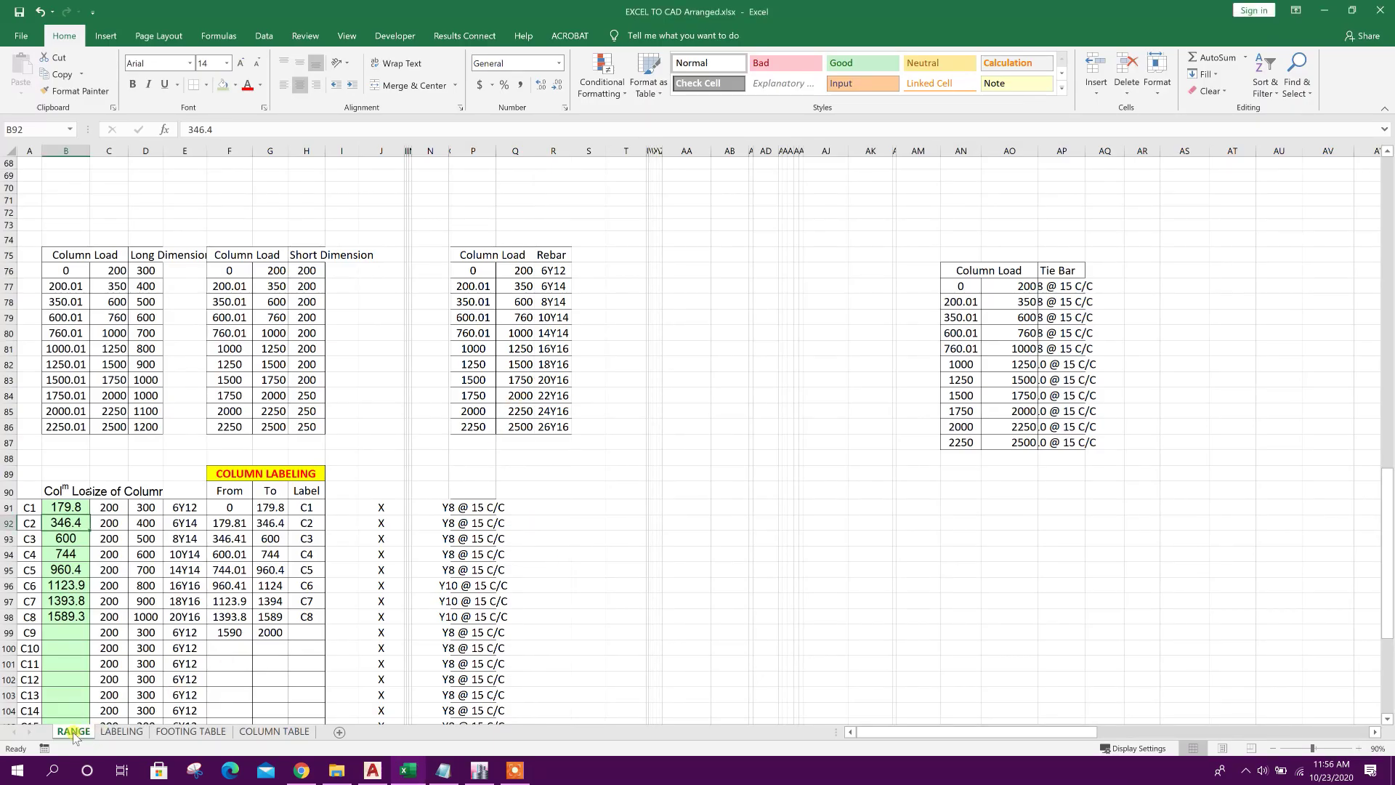
{"action": "scroll", "coordinate": [652, 415], "scroll_direction": "up", "scroll_amount": 3}
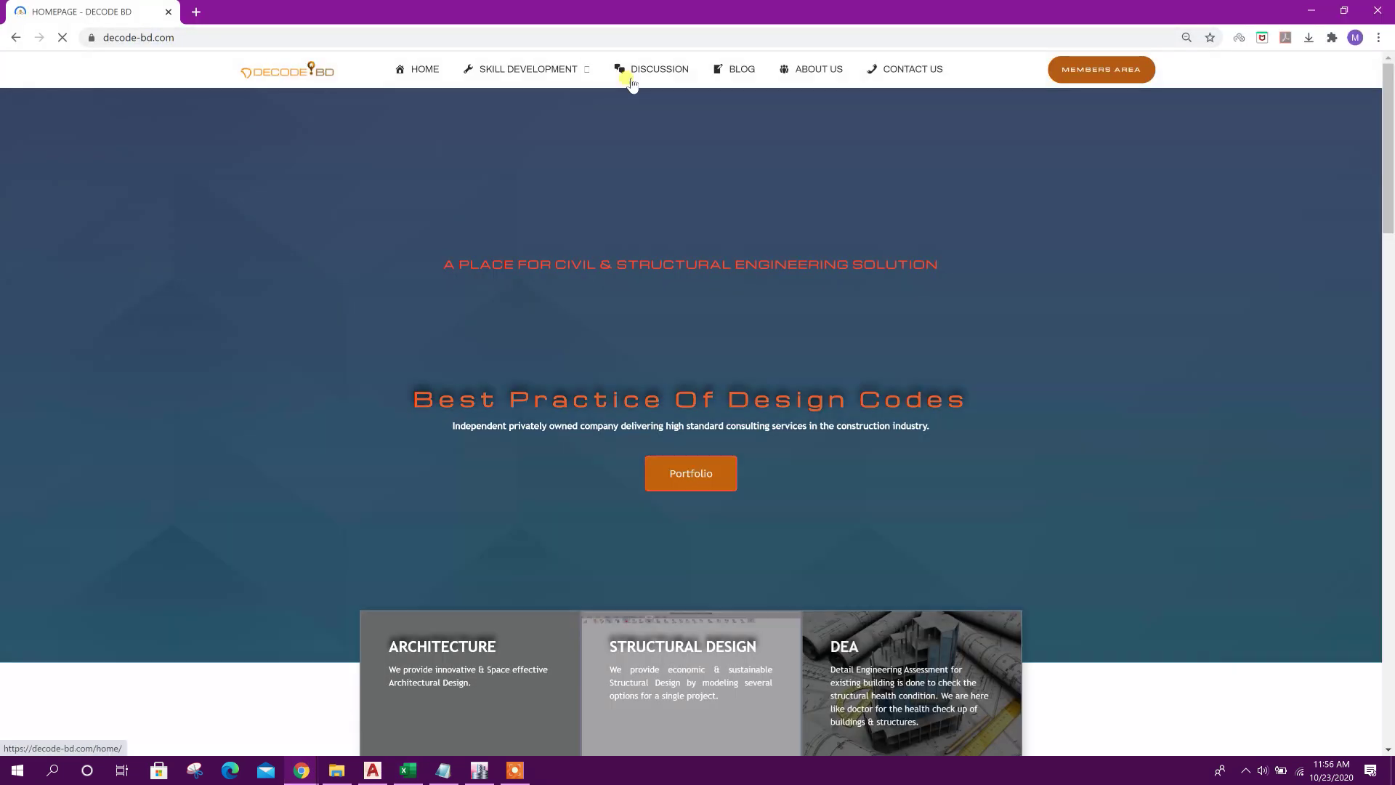
Open the skill development Resources page of decode-bd.com in the browser and look through its downloadable Excel sheets, CAD files and books.
{"action": "mouse_move", "coordinate": [552, 72]}
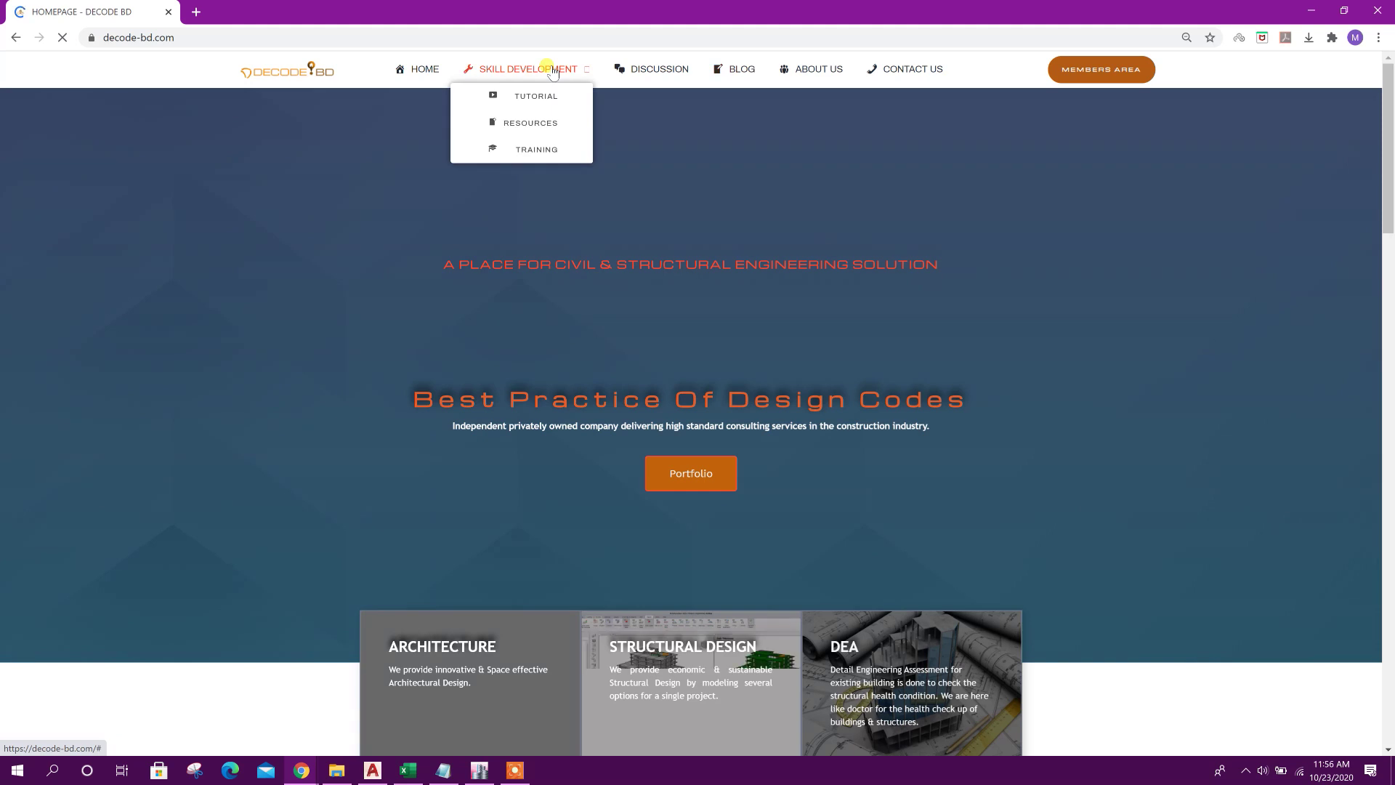
{"action": "left_click", "coordinate": [532, 125]}
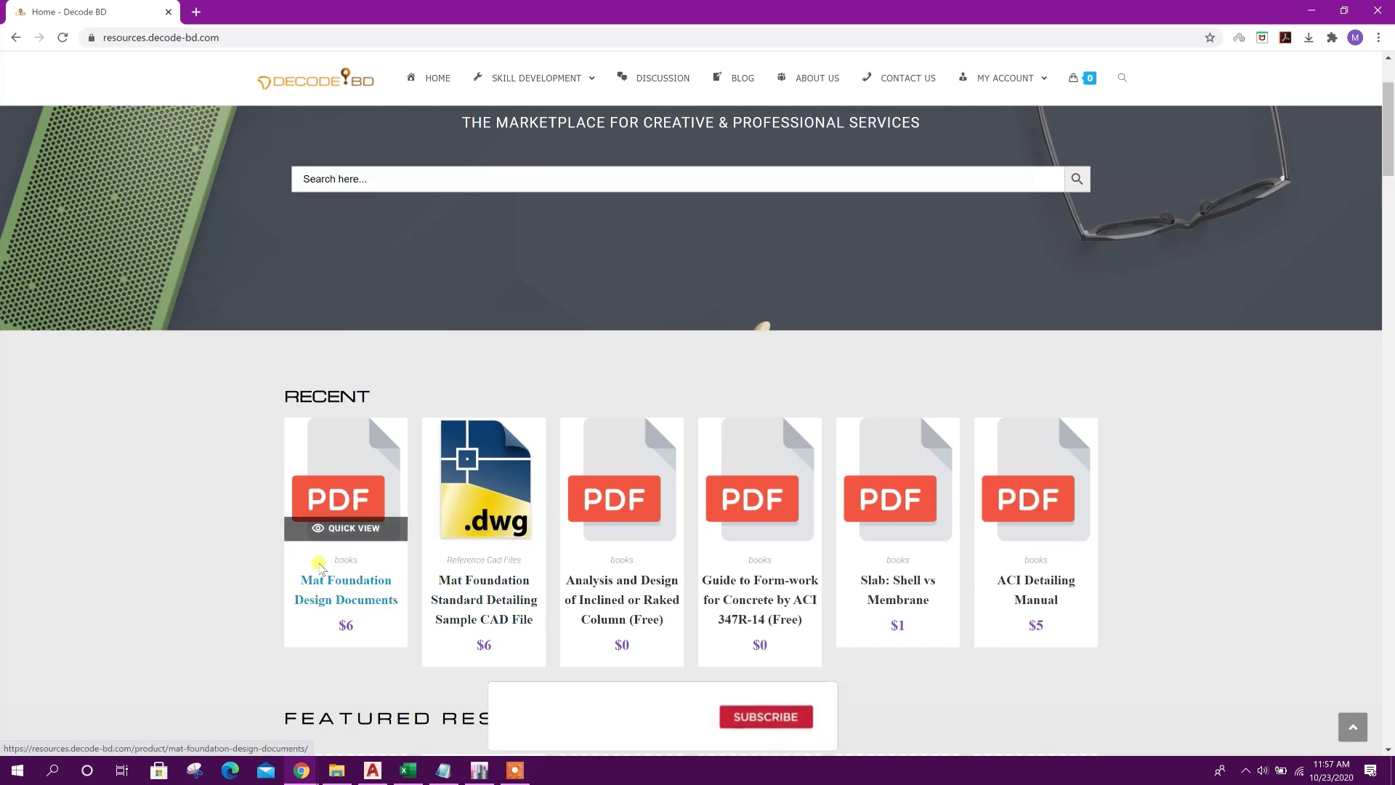
{"action": "scroll", "coordinate": [399, 560], "scroll_direction": "down", "scroll_amount": 15}
{"action": "scroll", "coordinate": [443, 484], "scroll_direction": "up", "scroll_amount": 5}
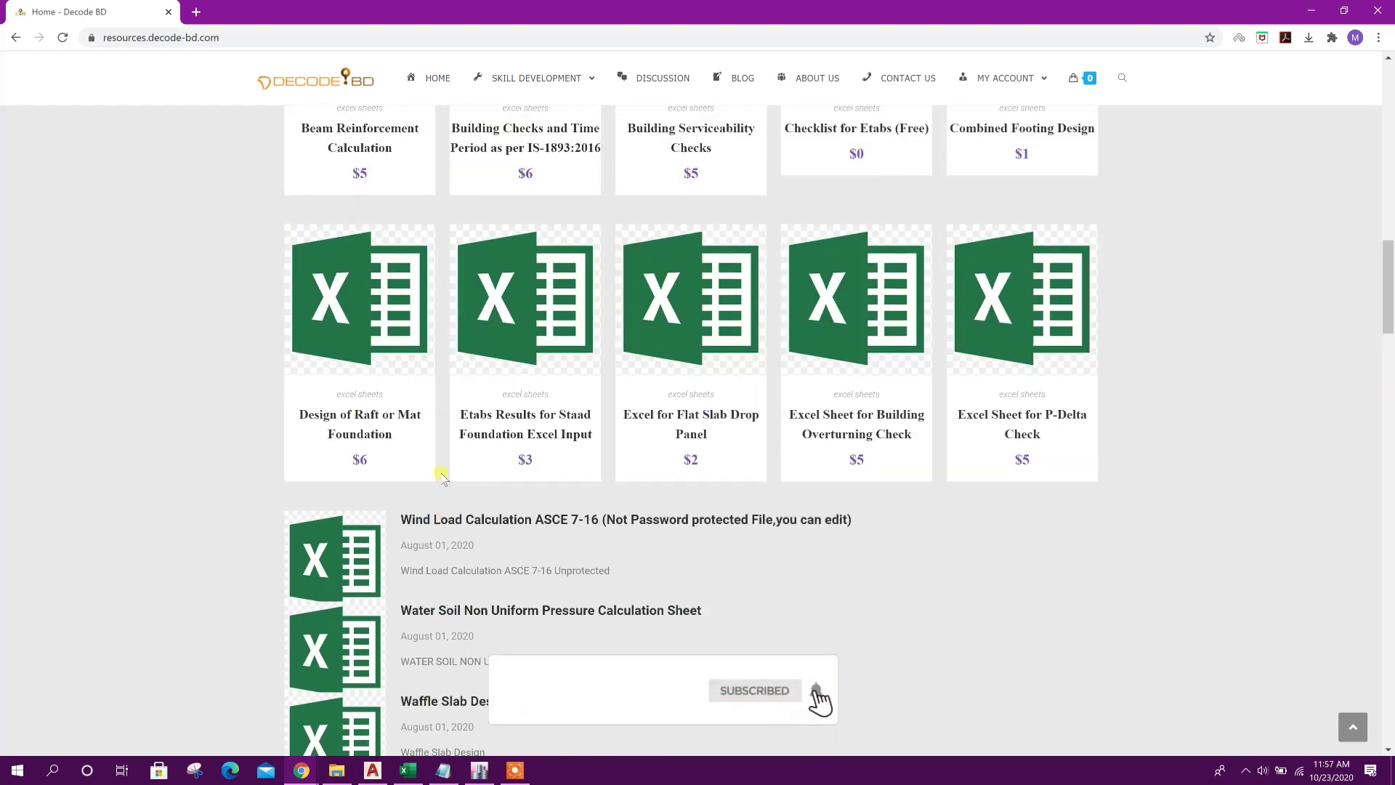
{"action": "scroll", "coordinate": [530, 483], "scroll_direction": "down", "scroll_amount": 10}
{"action": "scroll", "coordinate": [579, 497], "scroll_direction": "down", "scroll_amount": 15}
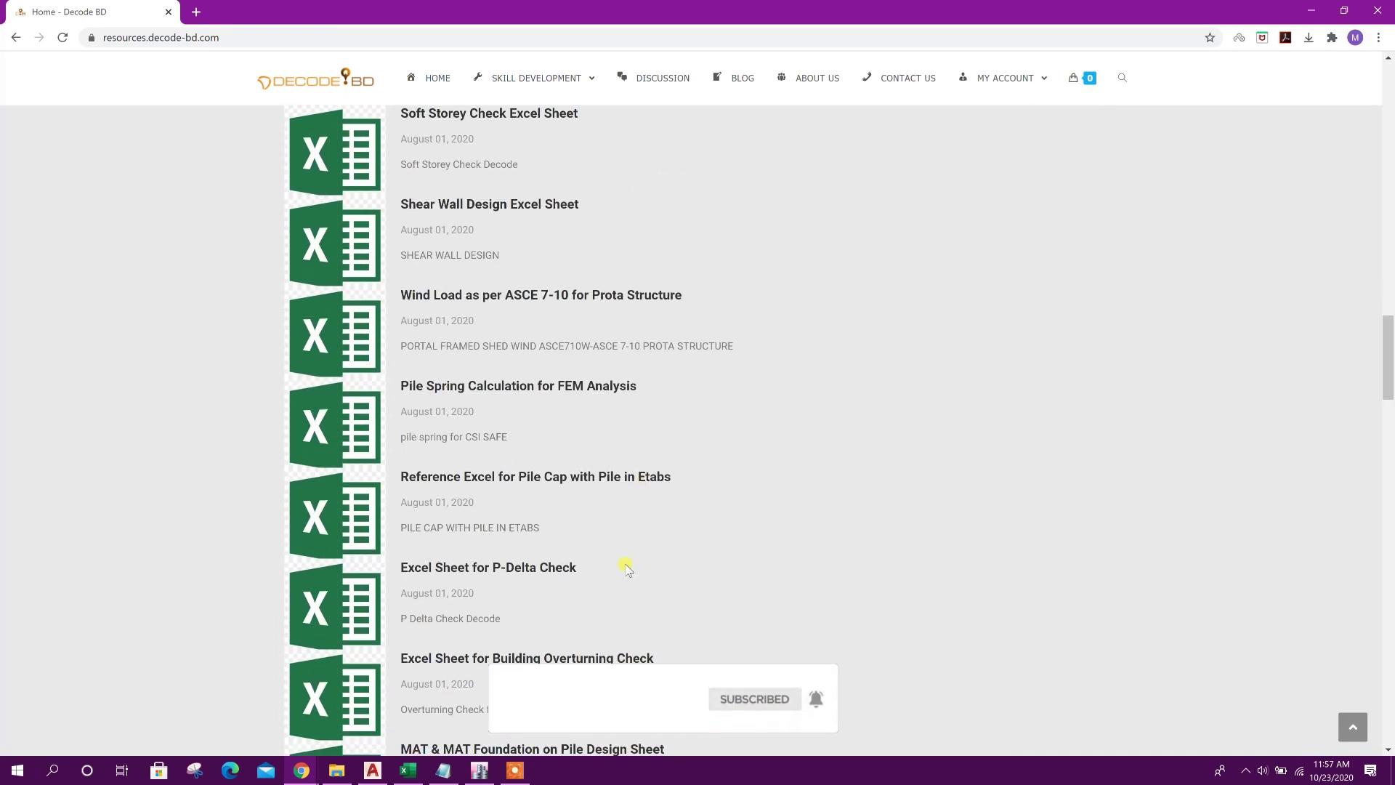
{"action": "scroll", "coordinate": [632, 458], "scroll_direction": "up", "scroll_amount": 20}
{"action": "scroll", "coordinate": [660, 476], "scroll_direction": "down", "scroll_amount": 2}
{"action": "scroll", "coordinate": [727, 467], "scroll_direction": "down", "scroll_amount": 4}
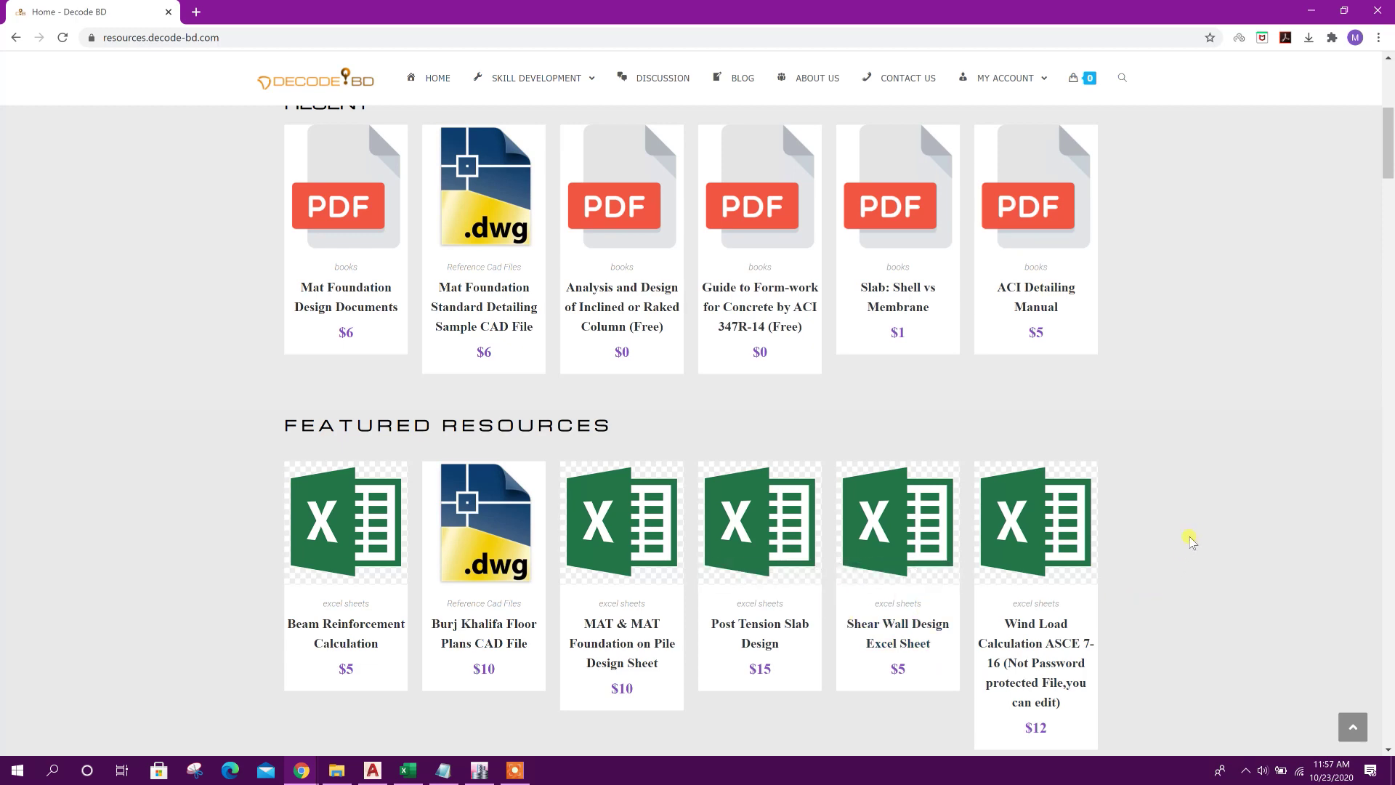
{"action": "scroll", "coordinate": [763, 502], "scroll_direction": "up", "scroll_amount": 6}
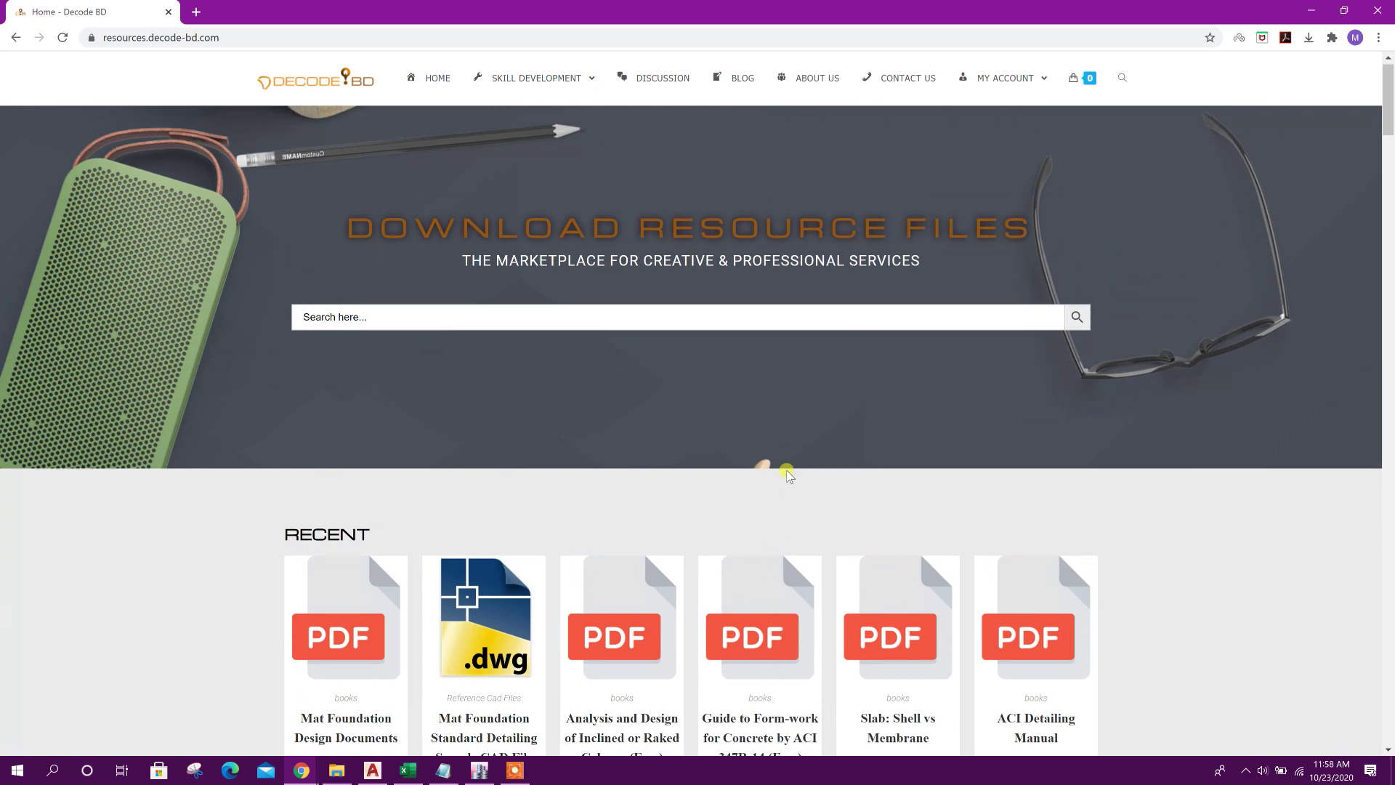
{"action": "scroll", "coordinate": [788, 508], "scroll_direction": "down", "scroll_amount": 10}
{"action": "scroll", "coordinate": [888, 539], "scroll_direction": "down", "scroll_amount": 2}
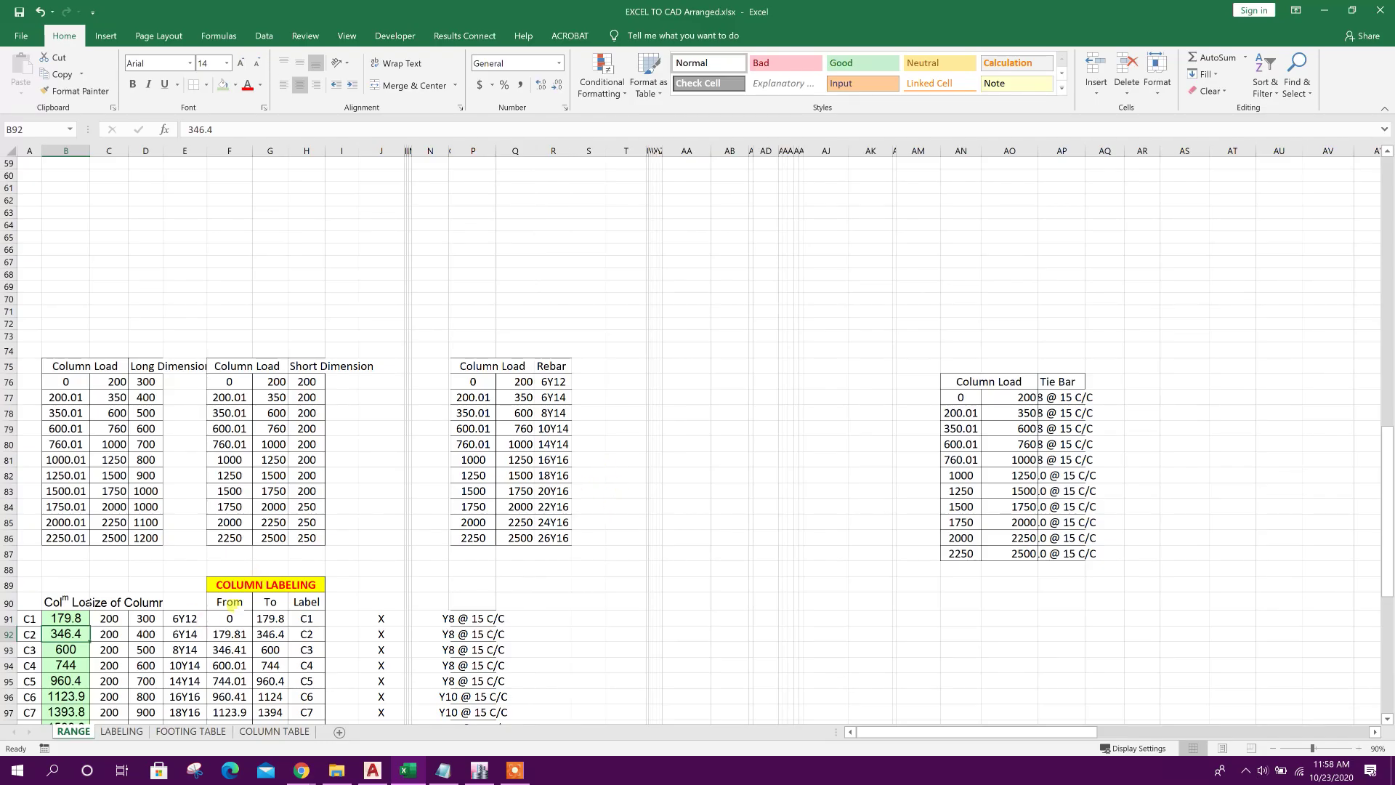
Return to the Excel workbook and examine the footing design table from F1 onward on the RANGE sheet.
{"action": "scroll", "coordinate": [229, 603], "scroll_direction": "up", "scroll_amount": 19}
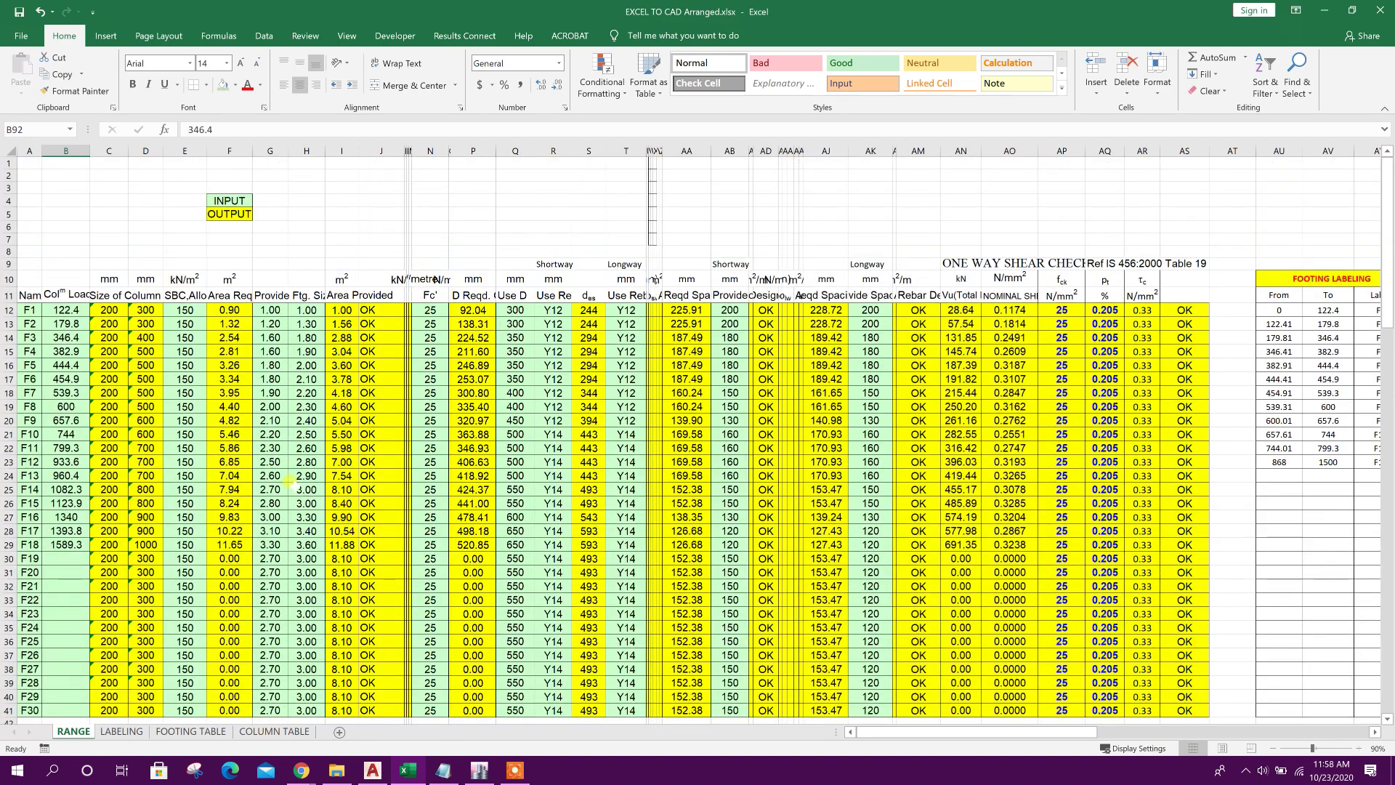